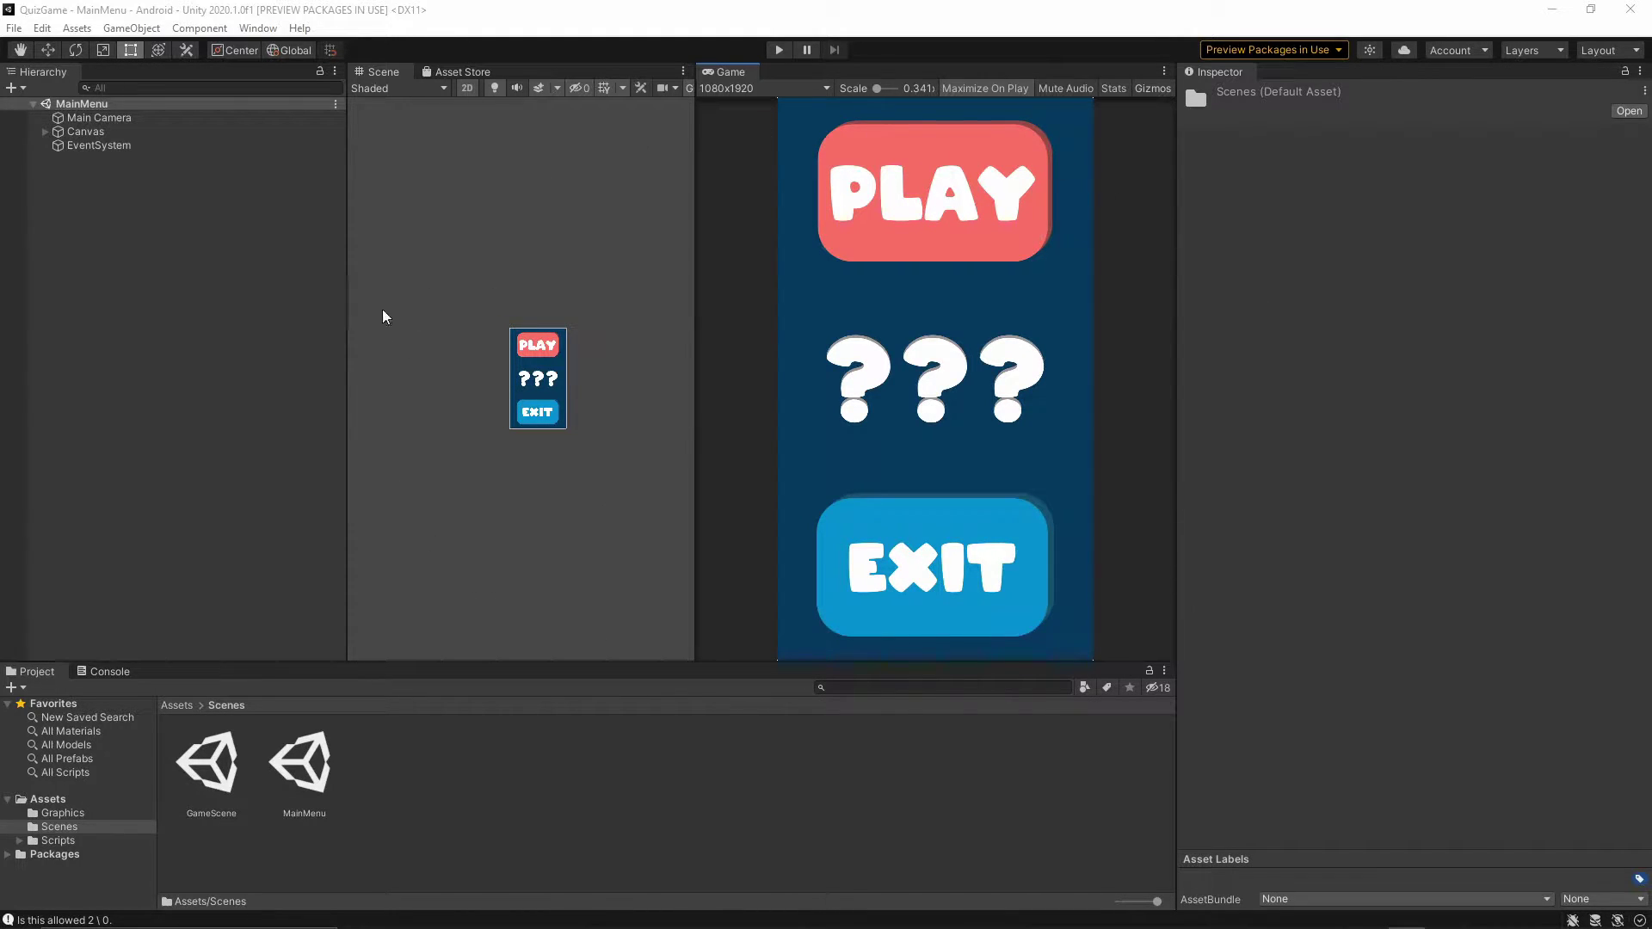
Step: Playtest the finished QuizGame project from its main menu, answering each statement with True, and stop the run
click(778, 49)
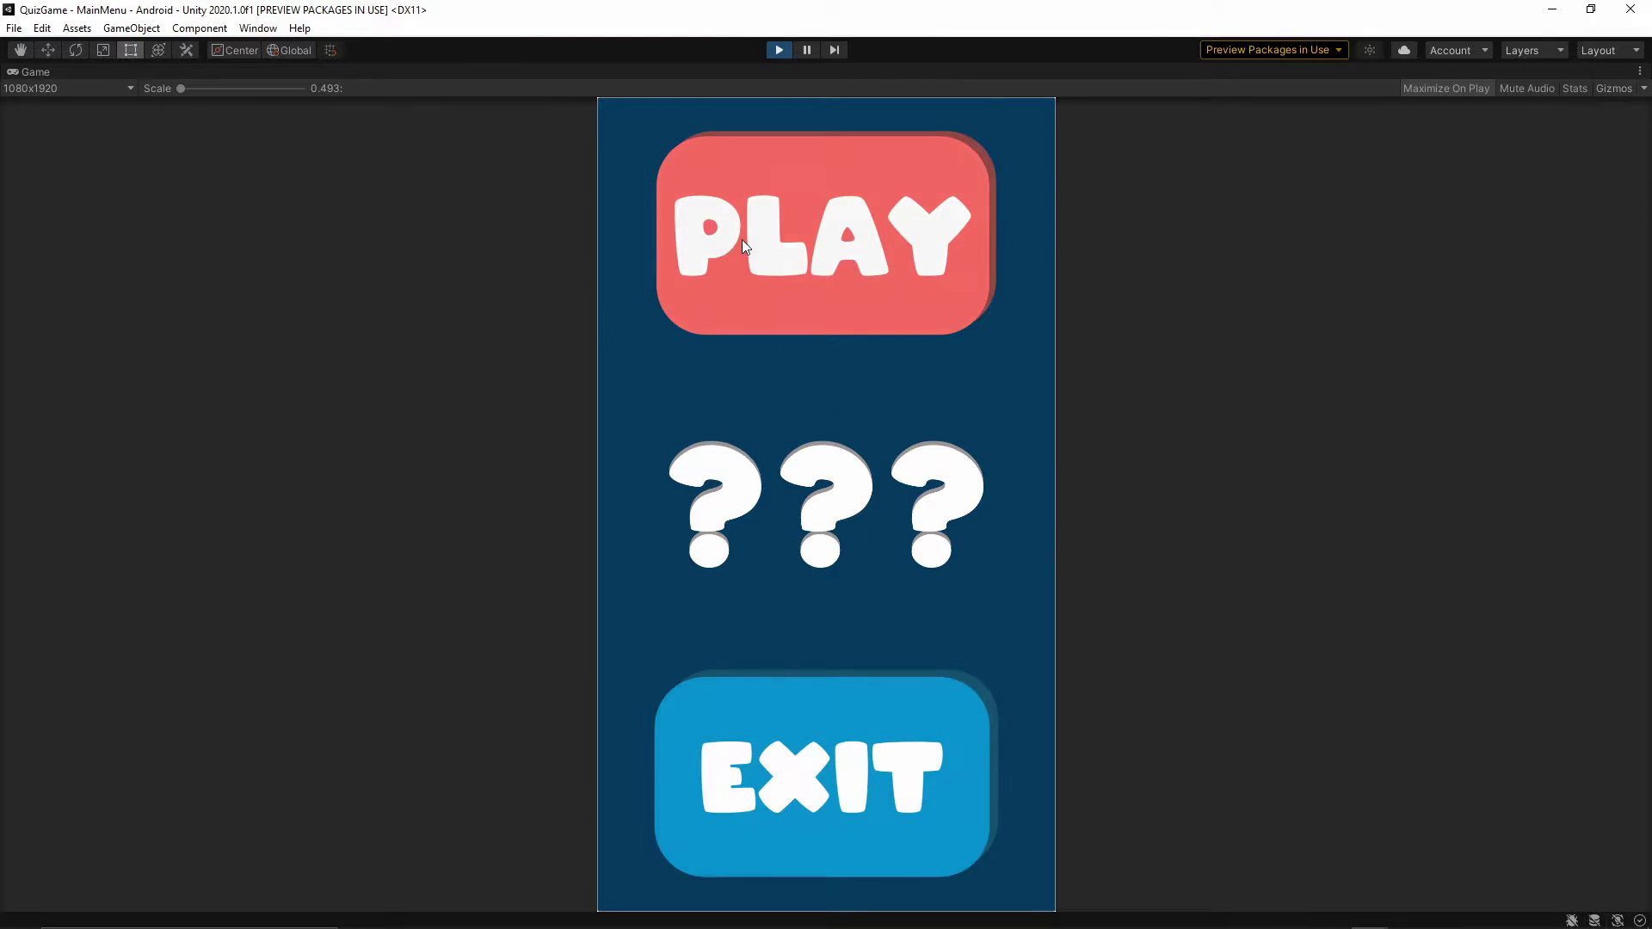
click(759, 259)
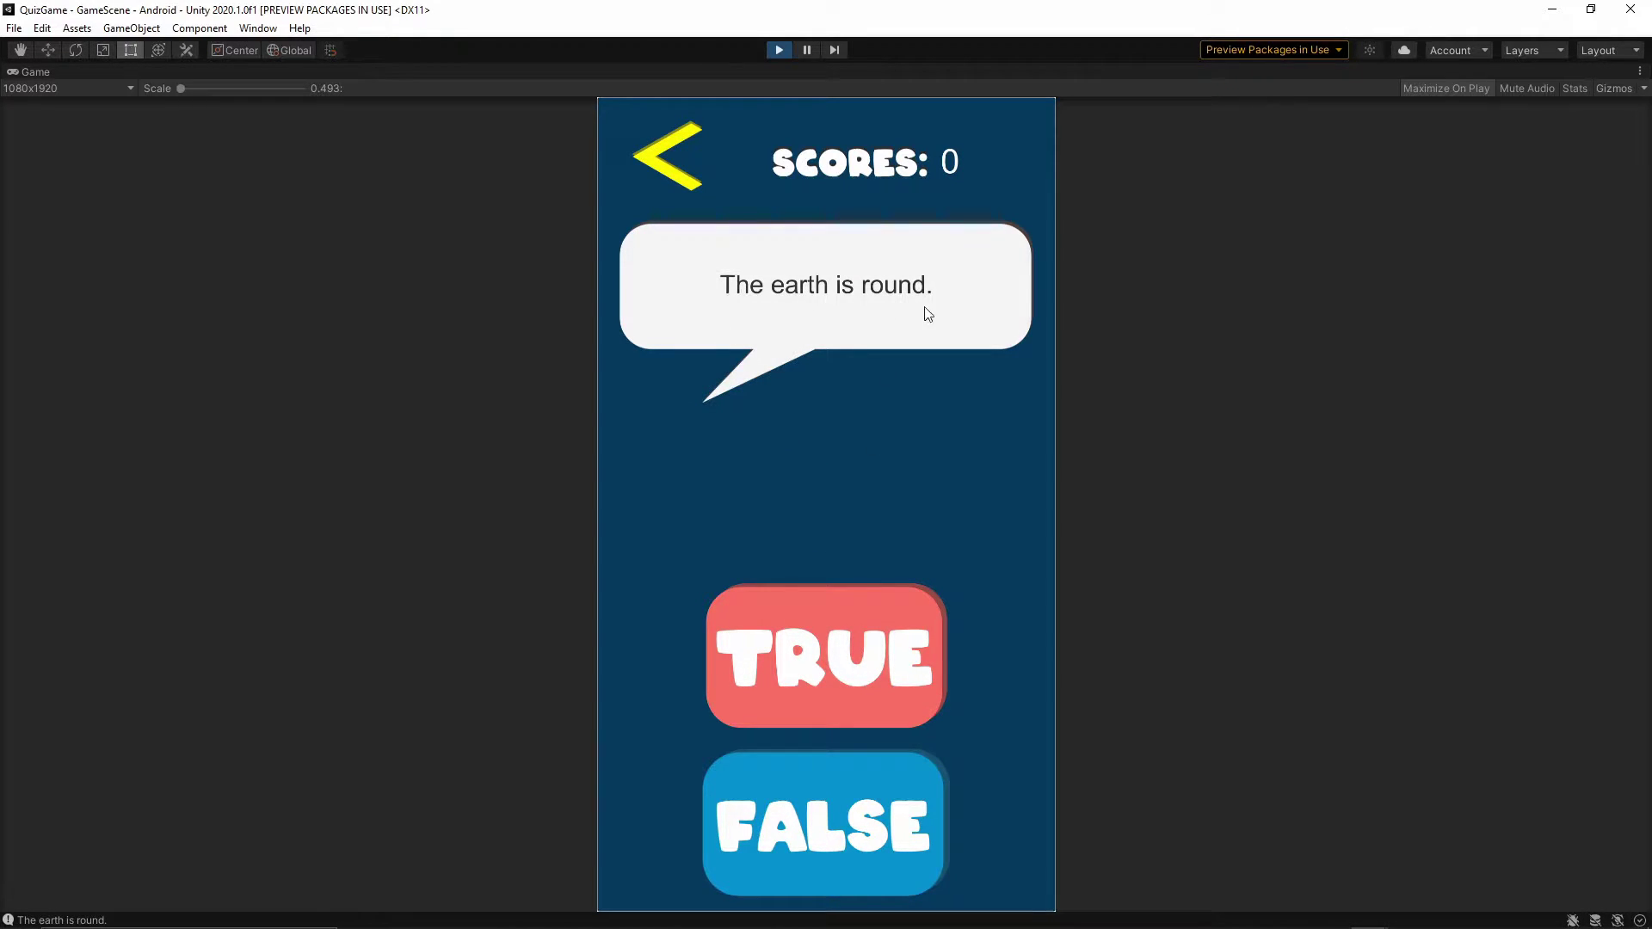
click(870, 667)
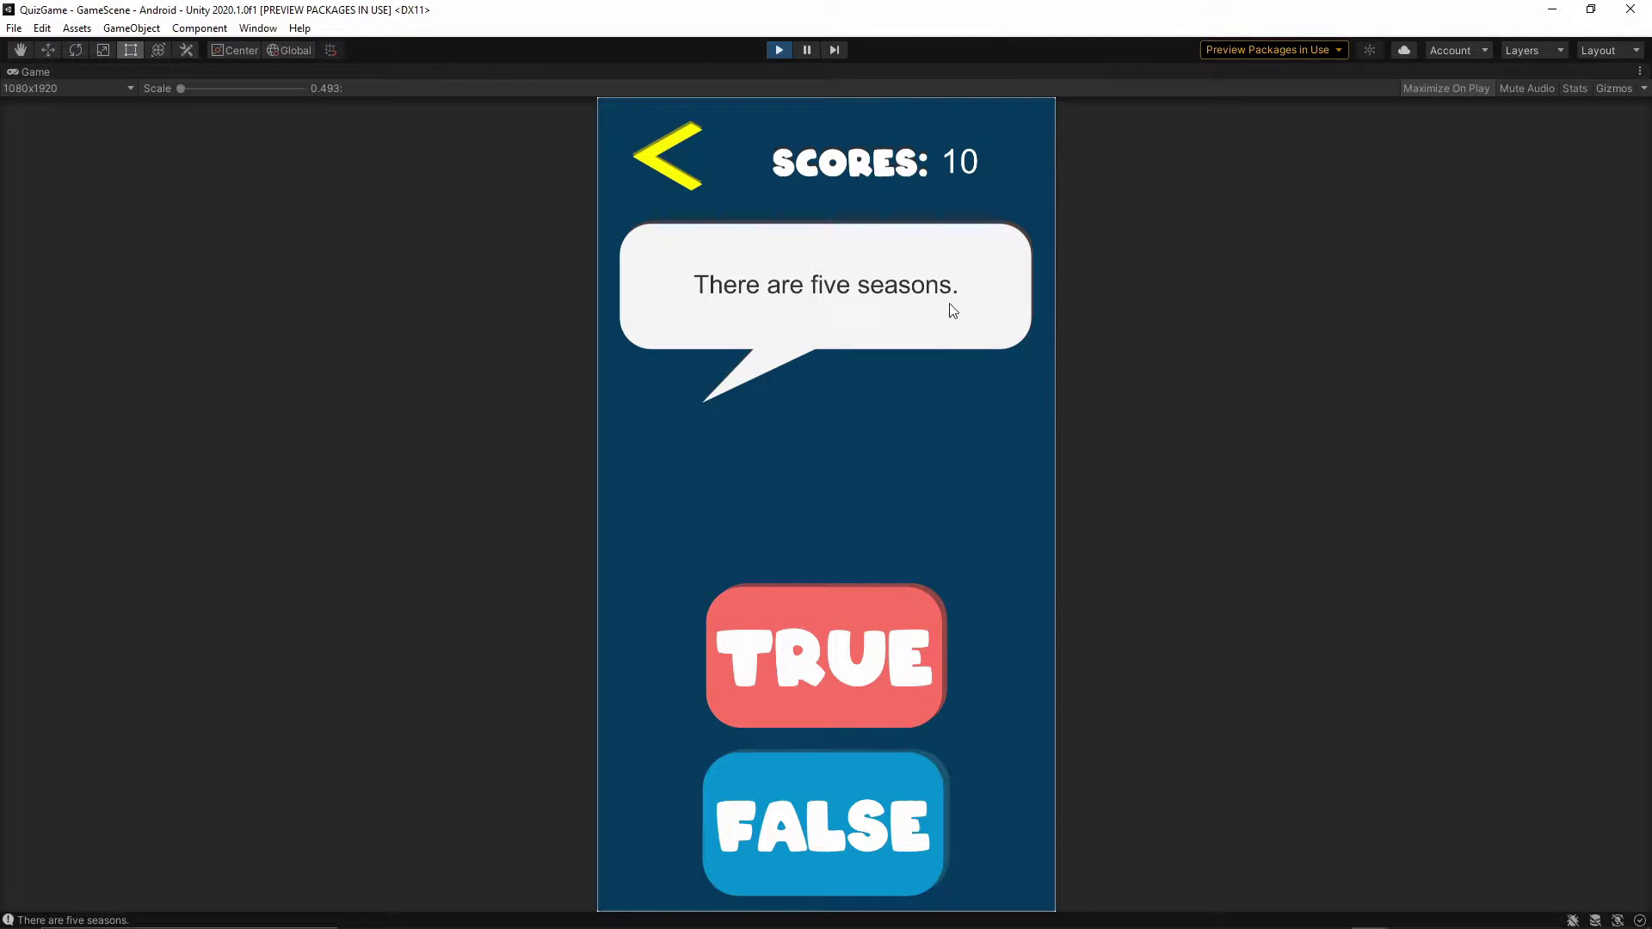
click(823, 625)
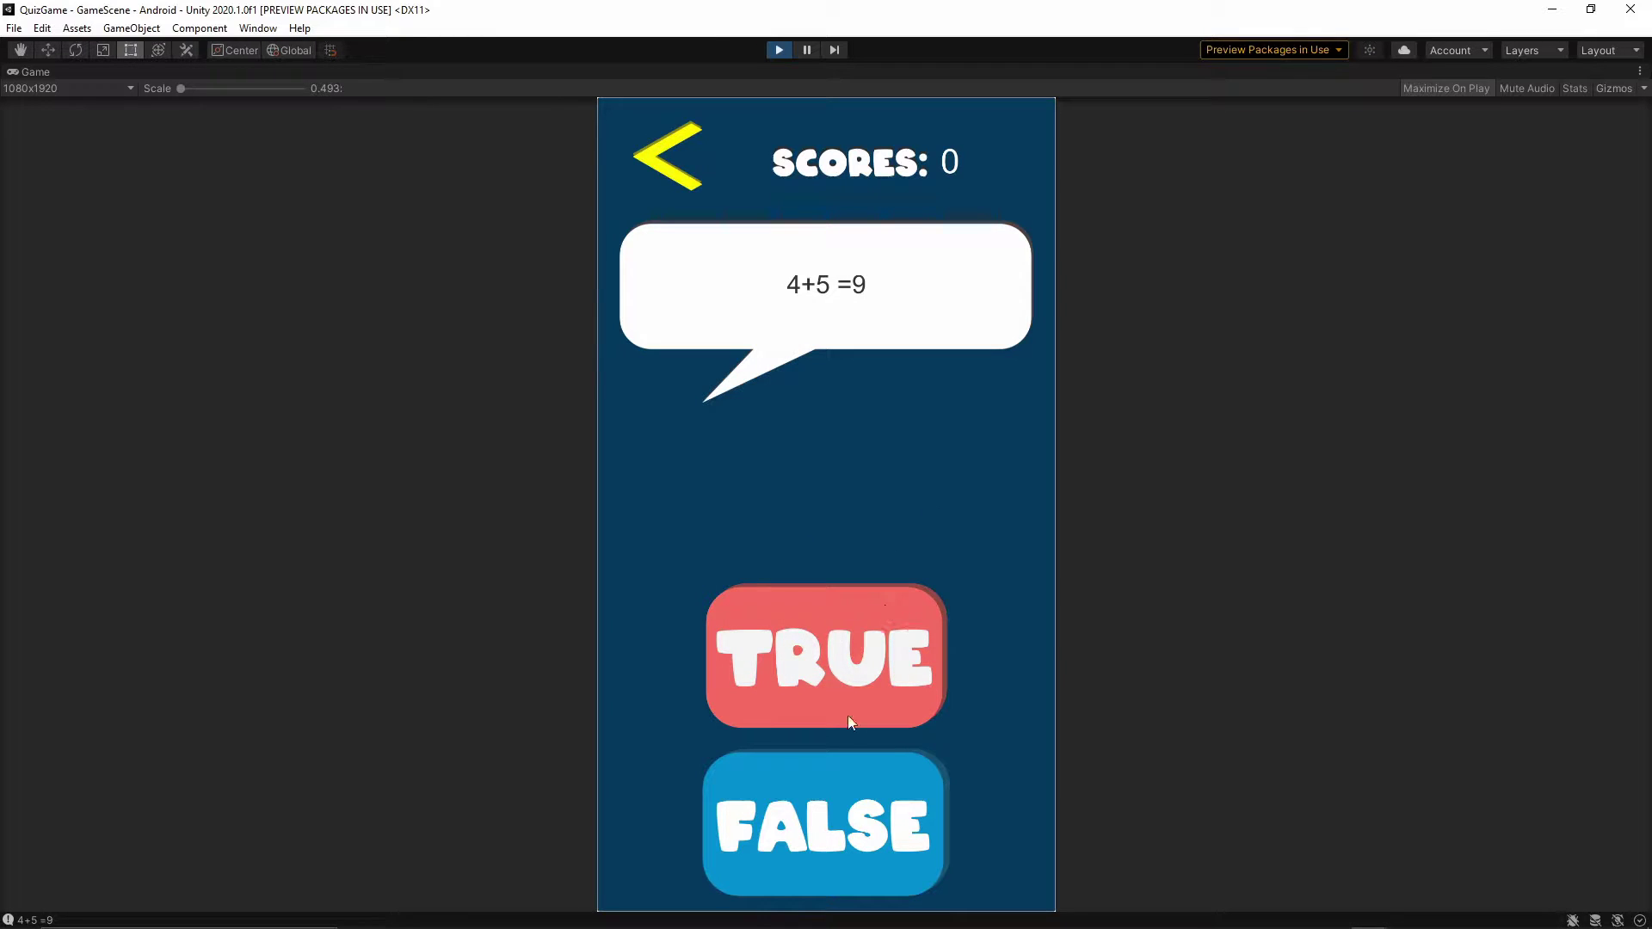
click(833, 659)
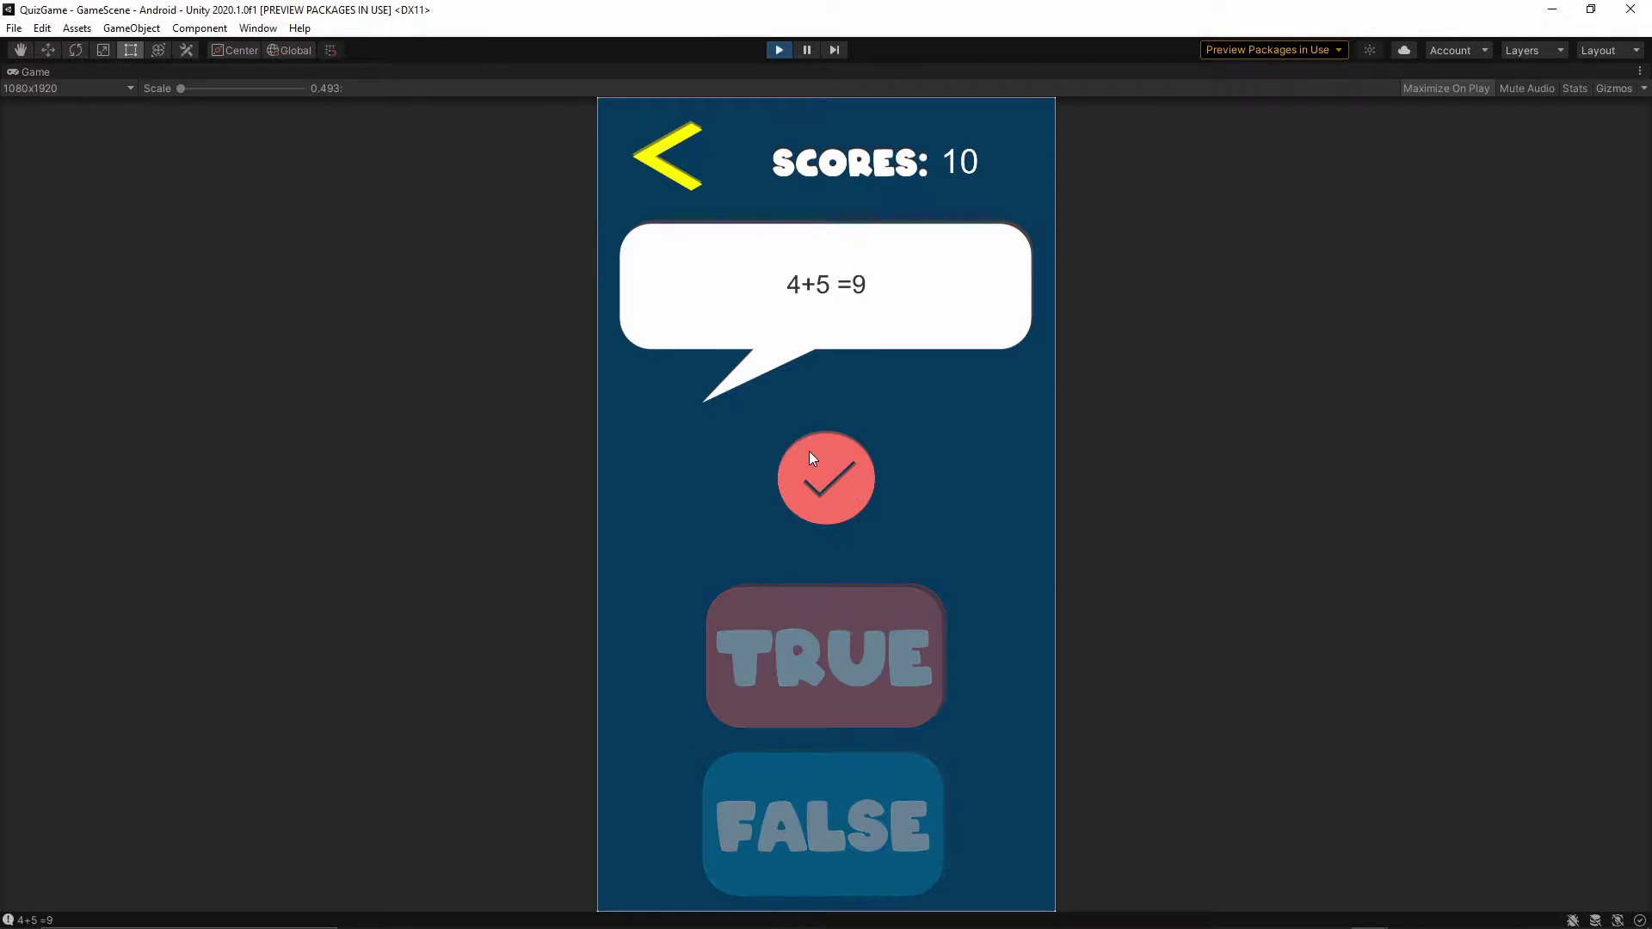
click(858, 641)
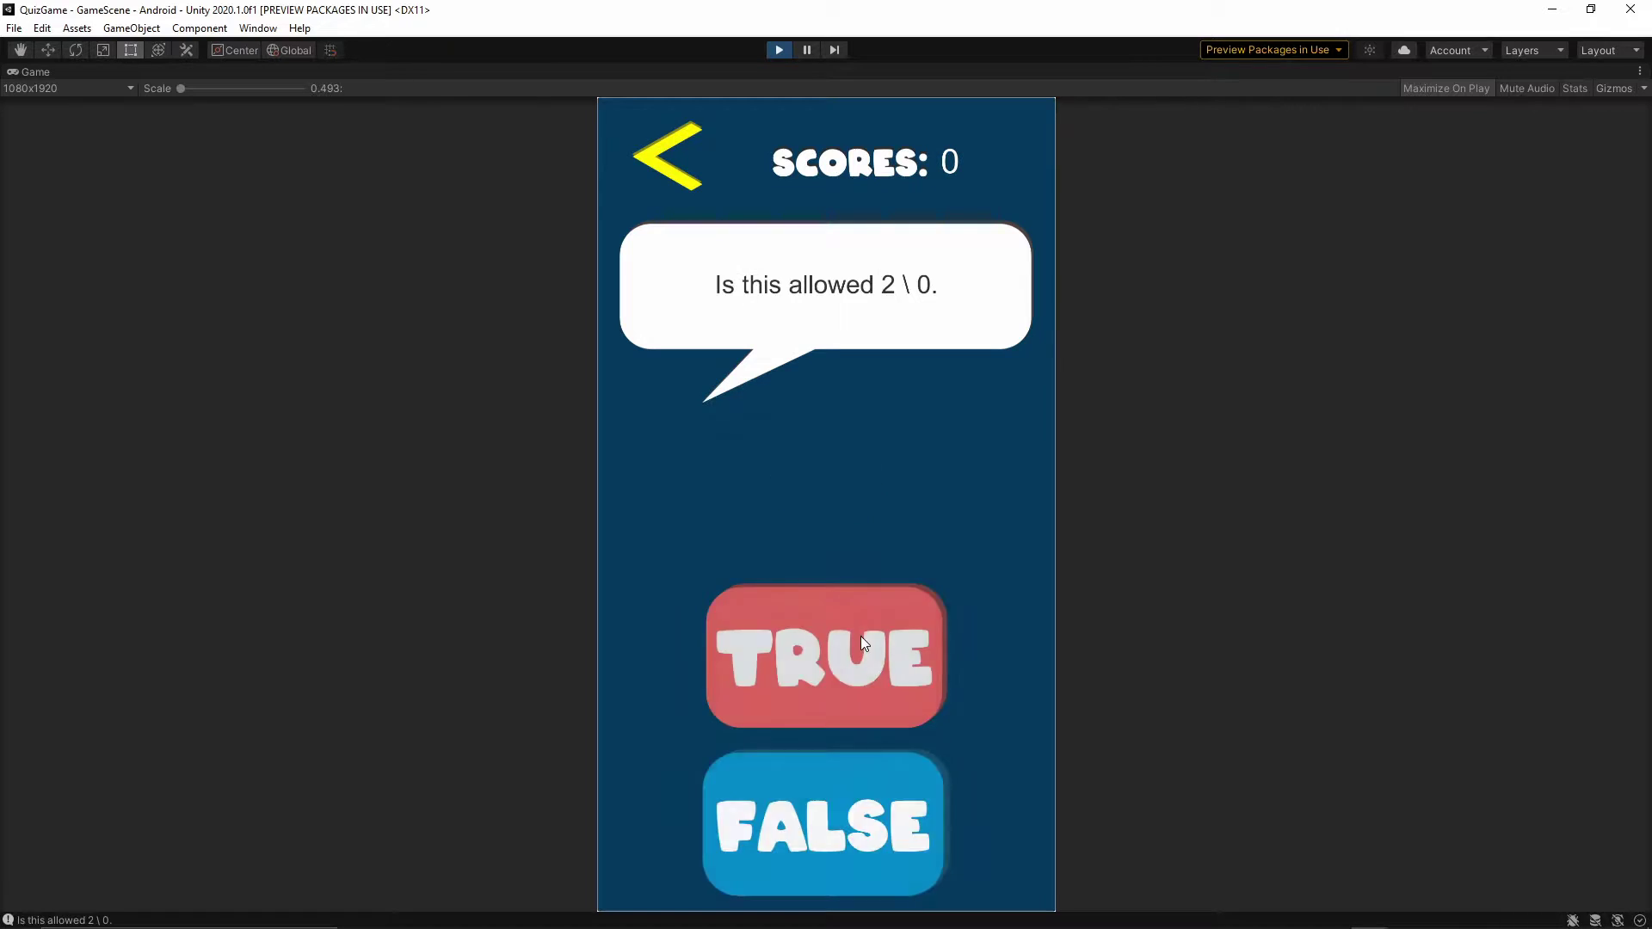
click(860, 642)
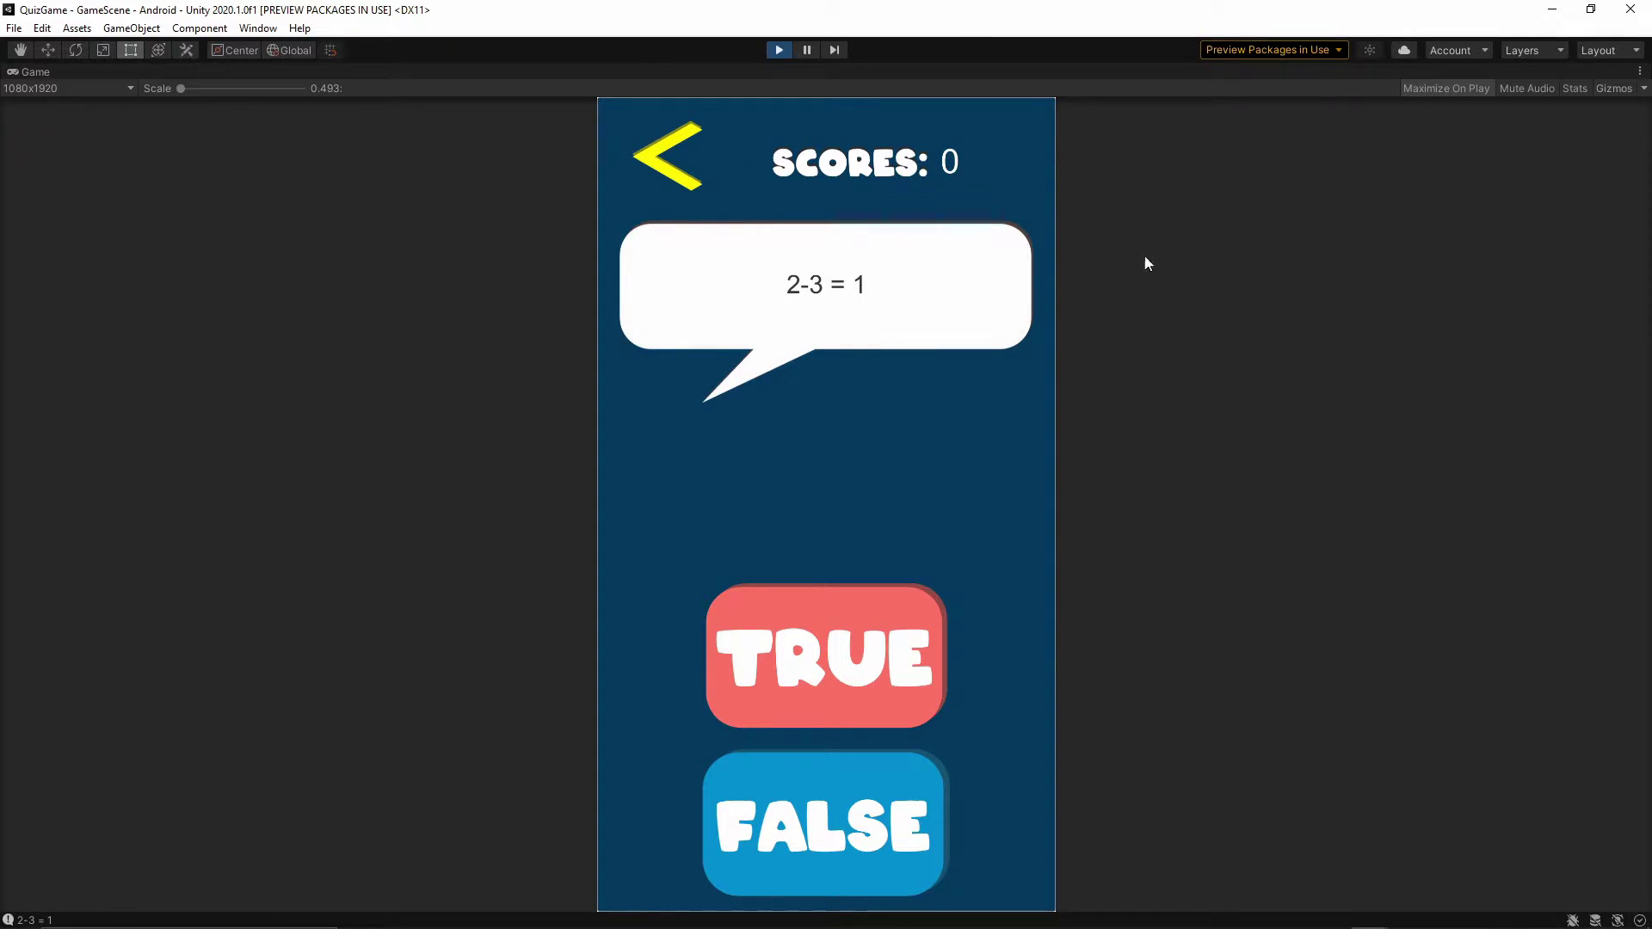
click(832, 642)
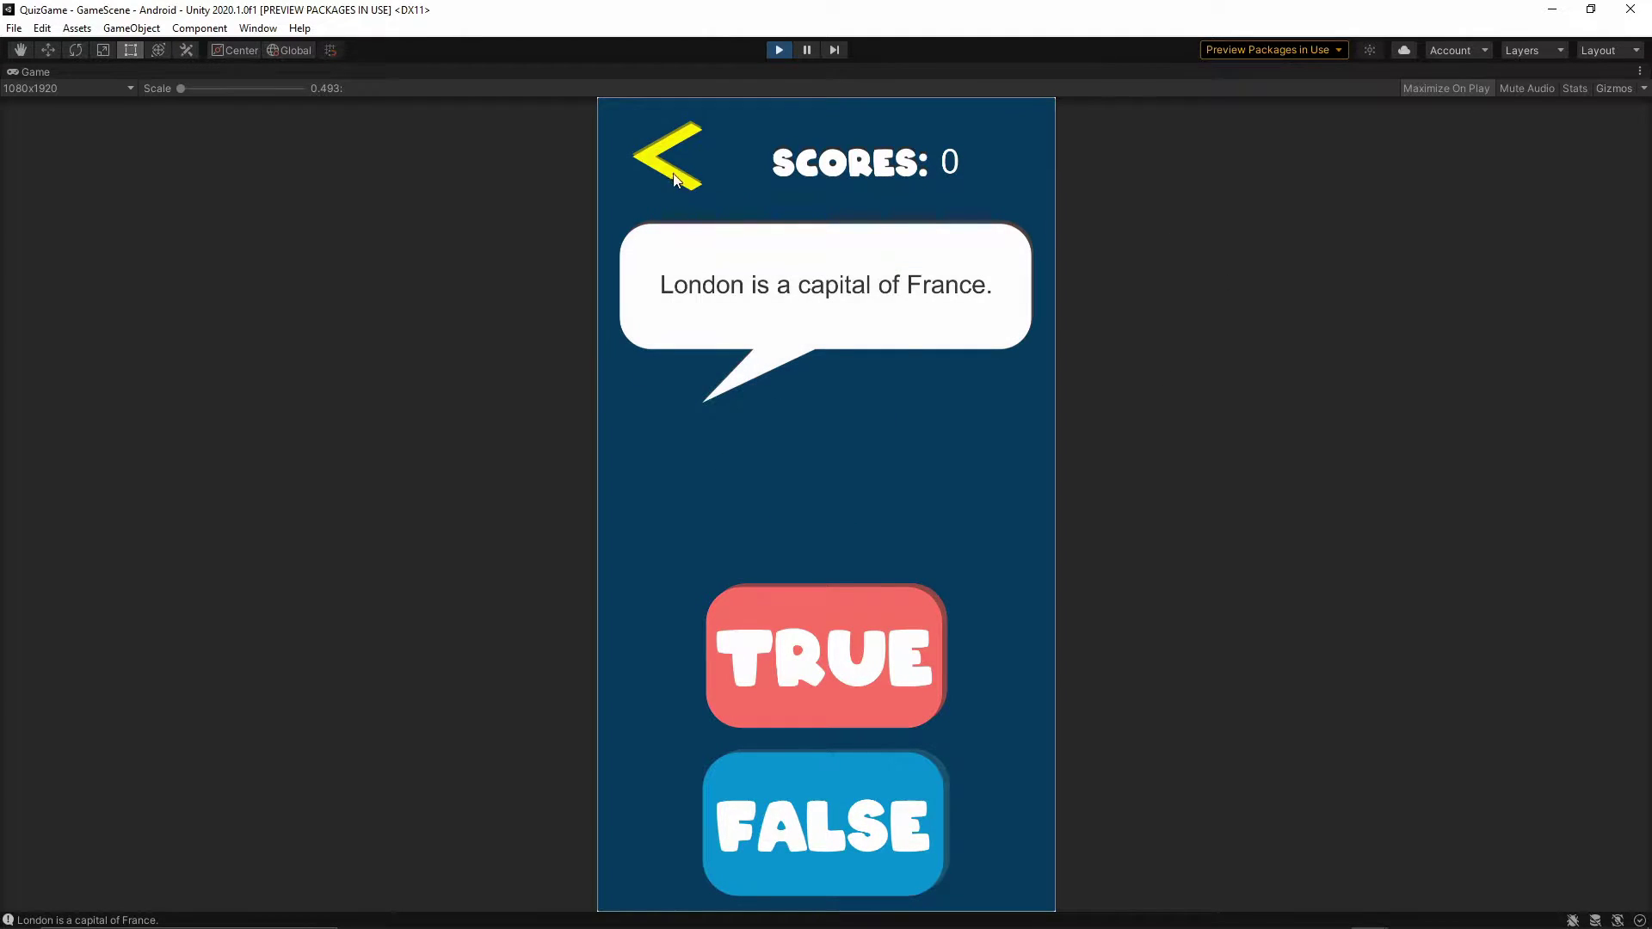
key(ctrl+p)
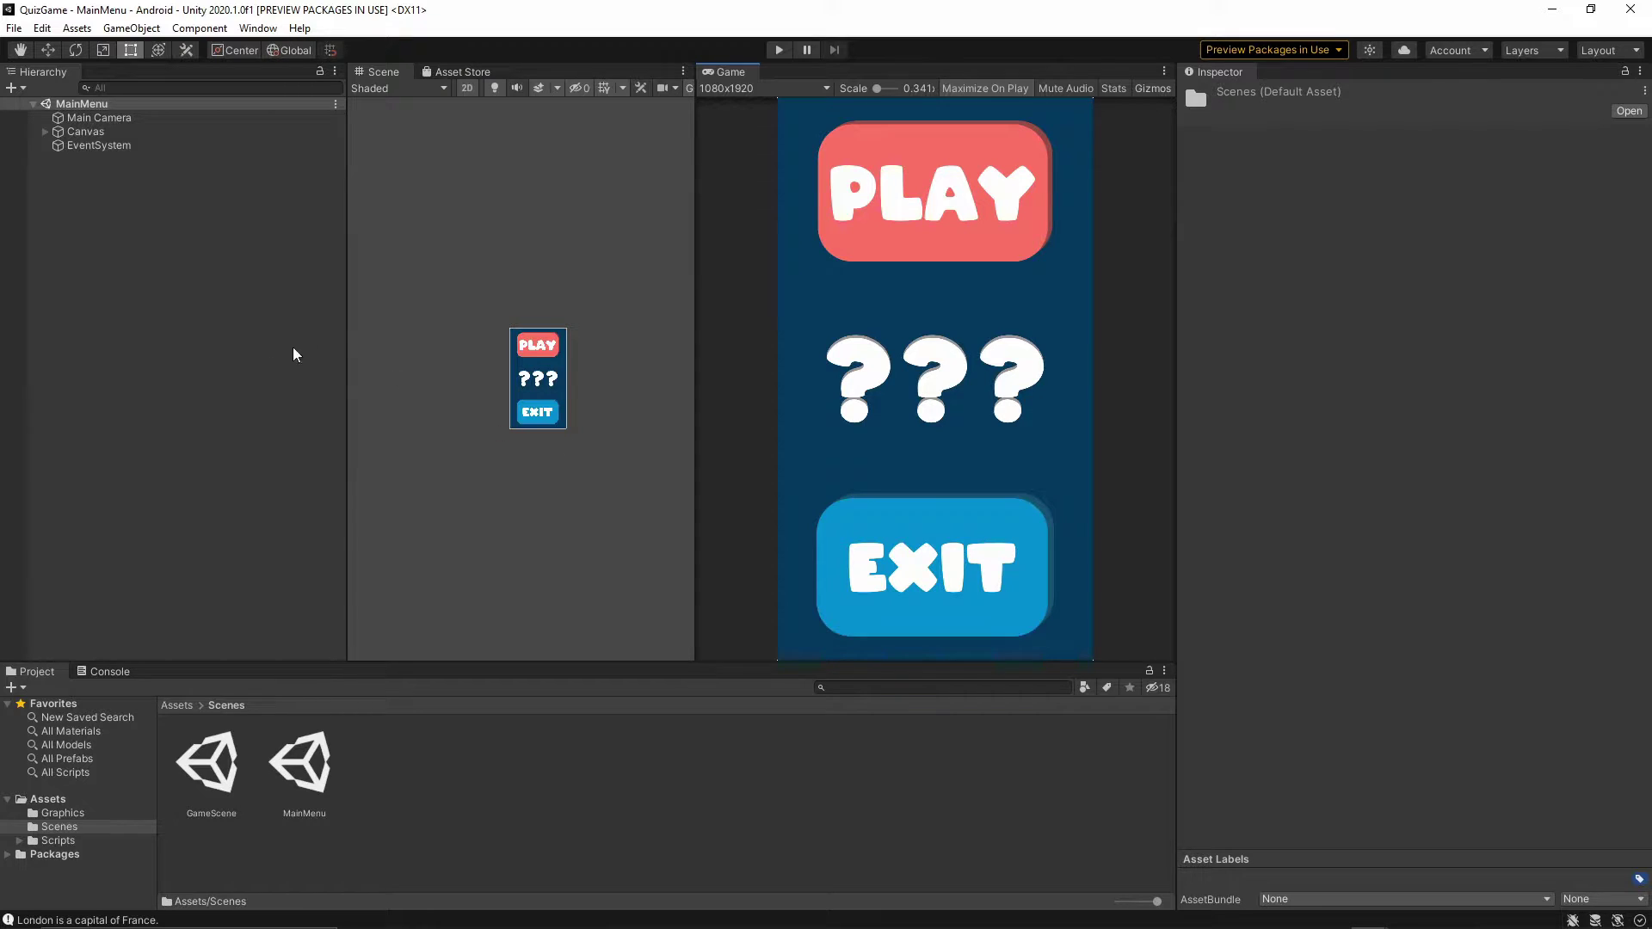
Step: Examine the list of statements and their true/false answers in the Questions data asset of the Scripts folder
click(58, 840)
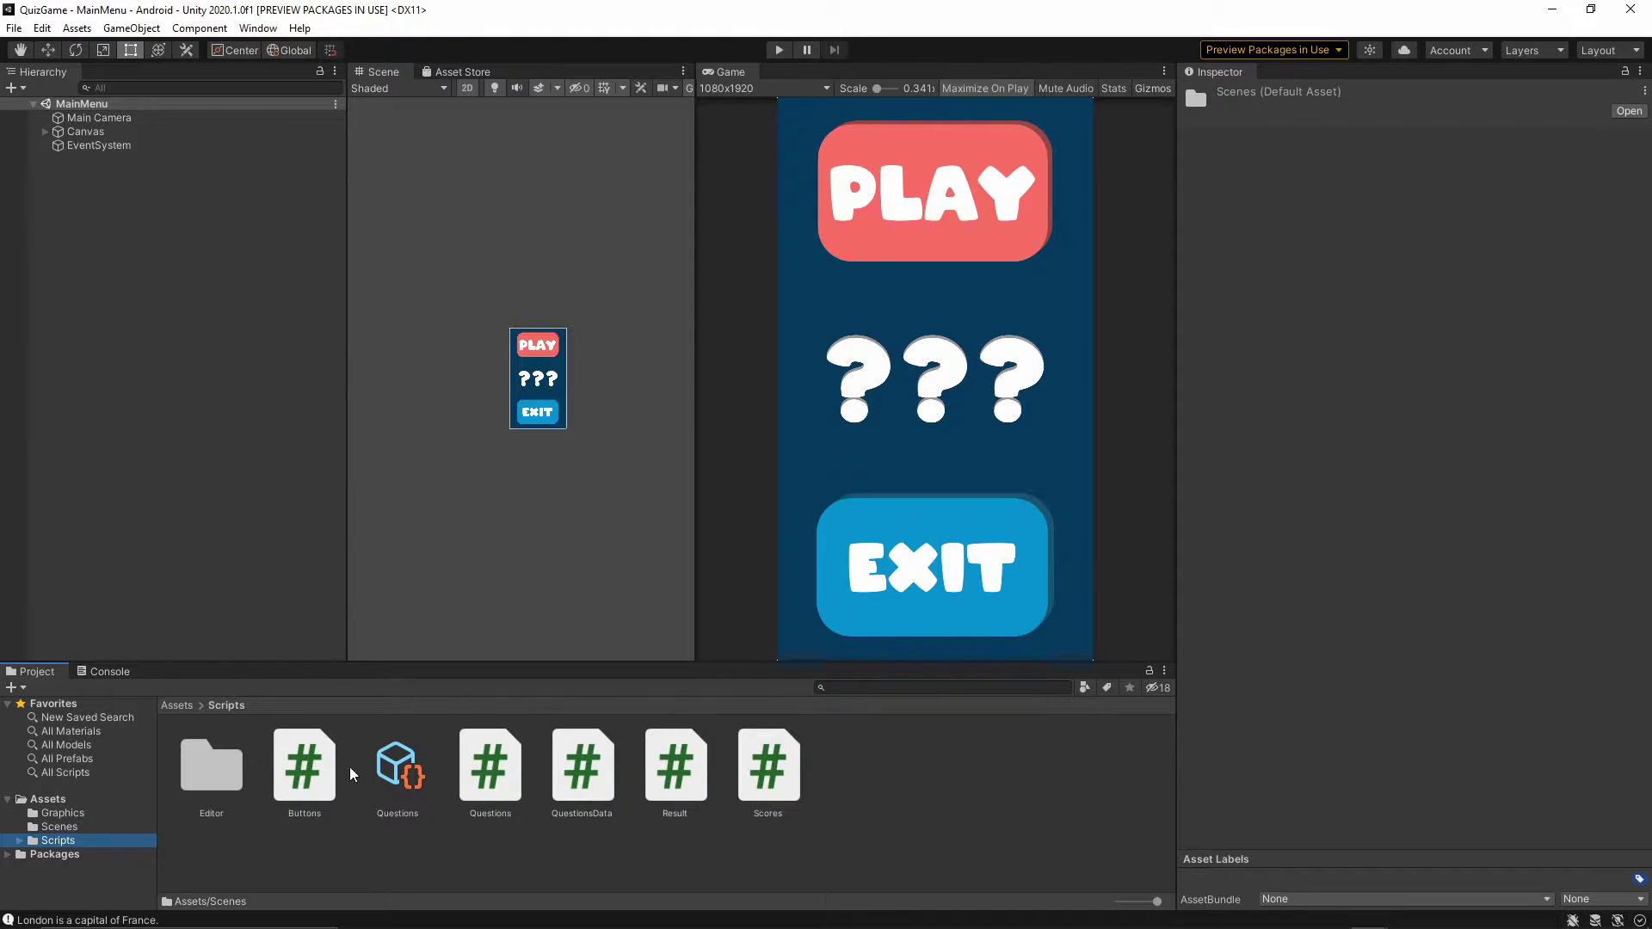
click(382, 775)
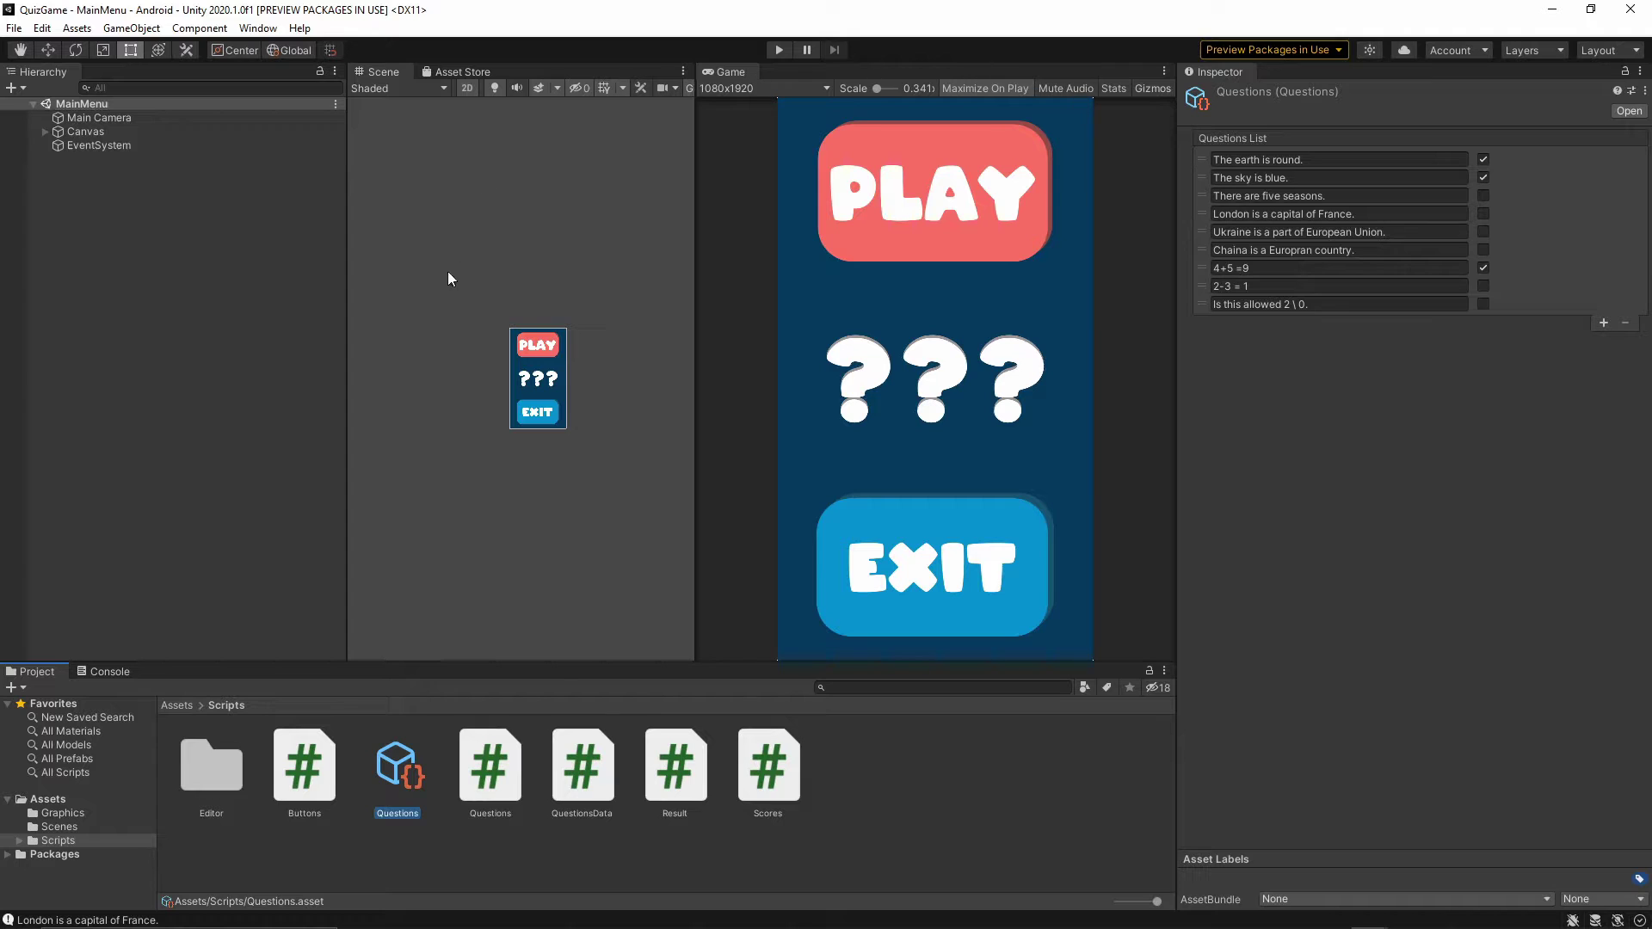
click(1310, 622)
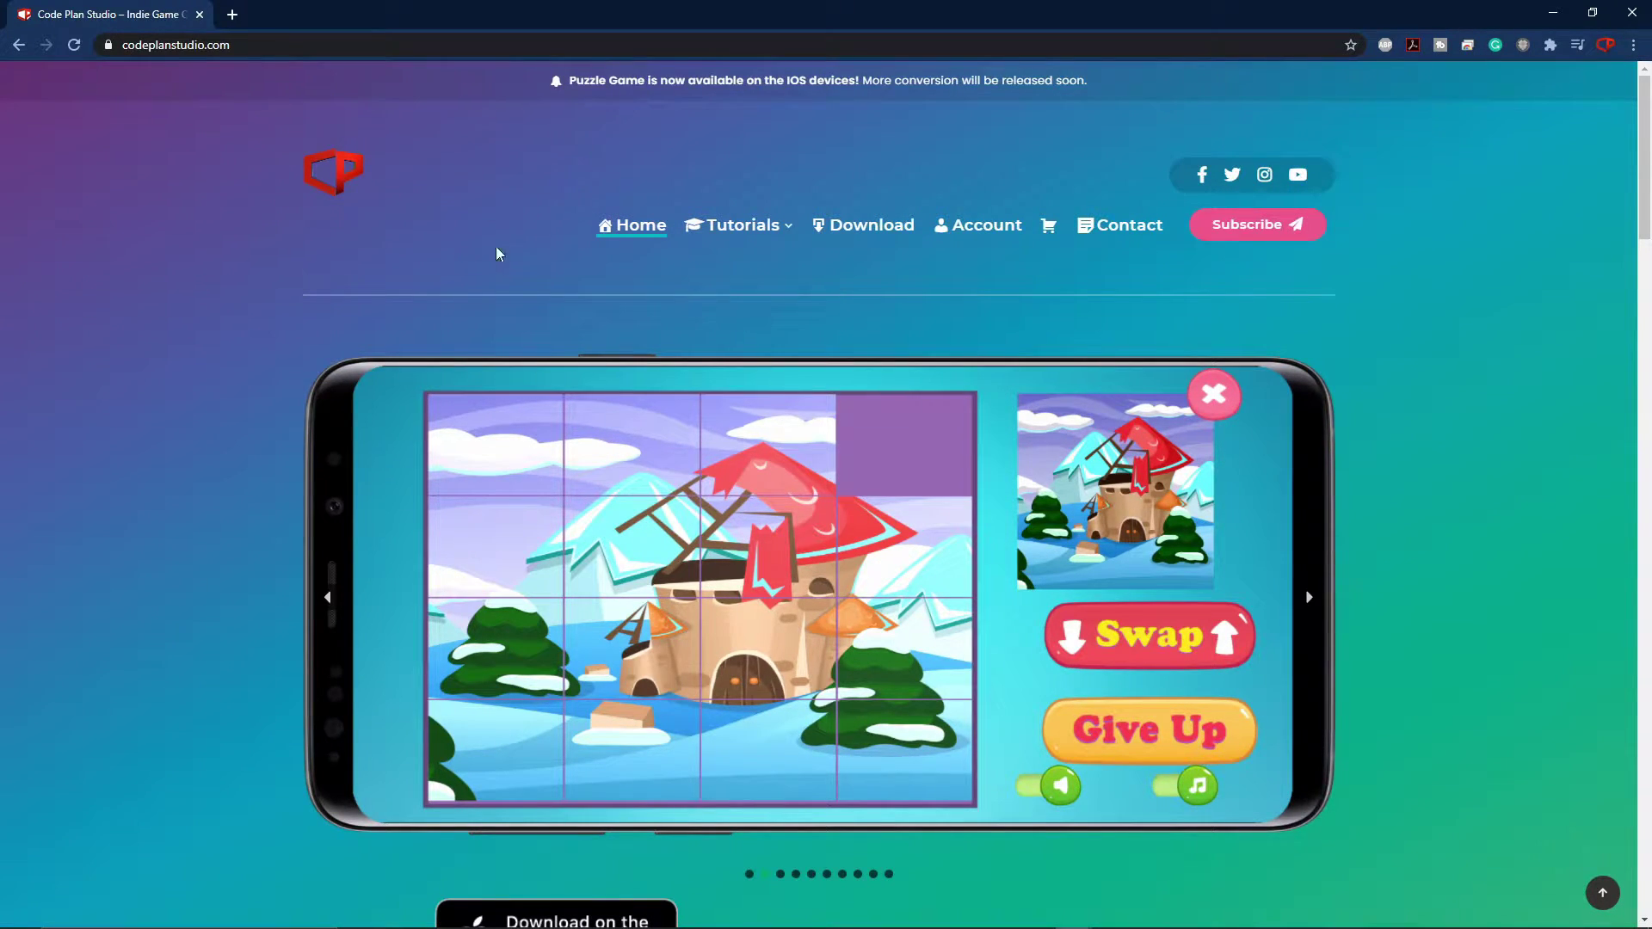
Step: Download the Simple Quiz Tutorial Asset from the free assets in the Download section of codeplanstudio.com in the browser
click(848, 226)
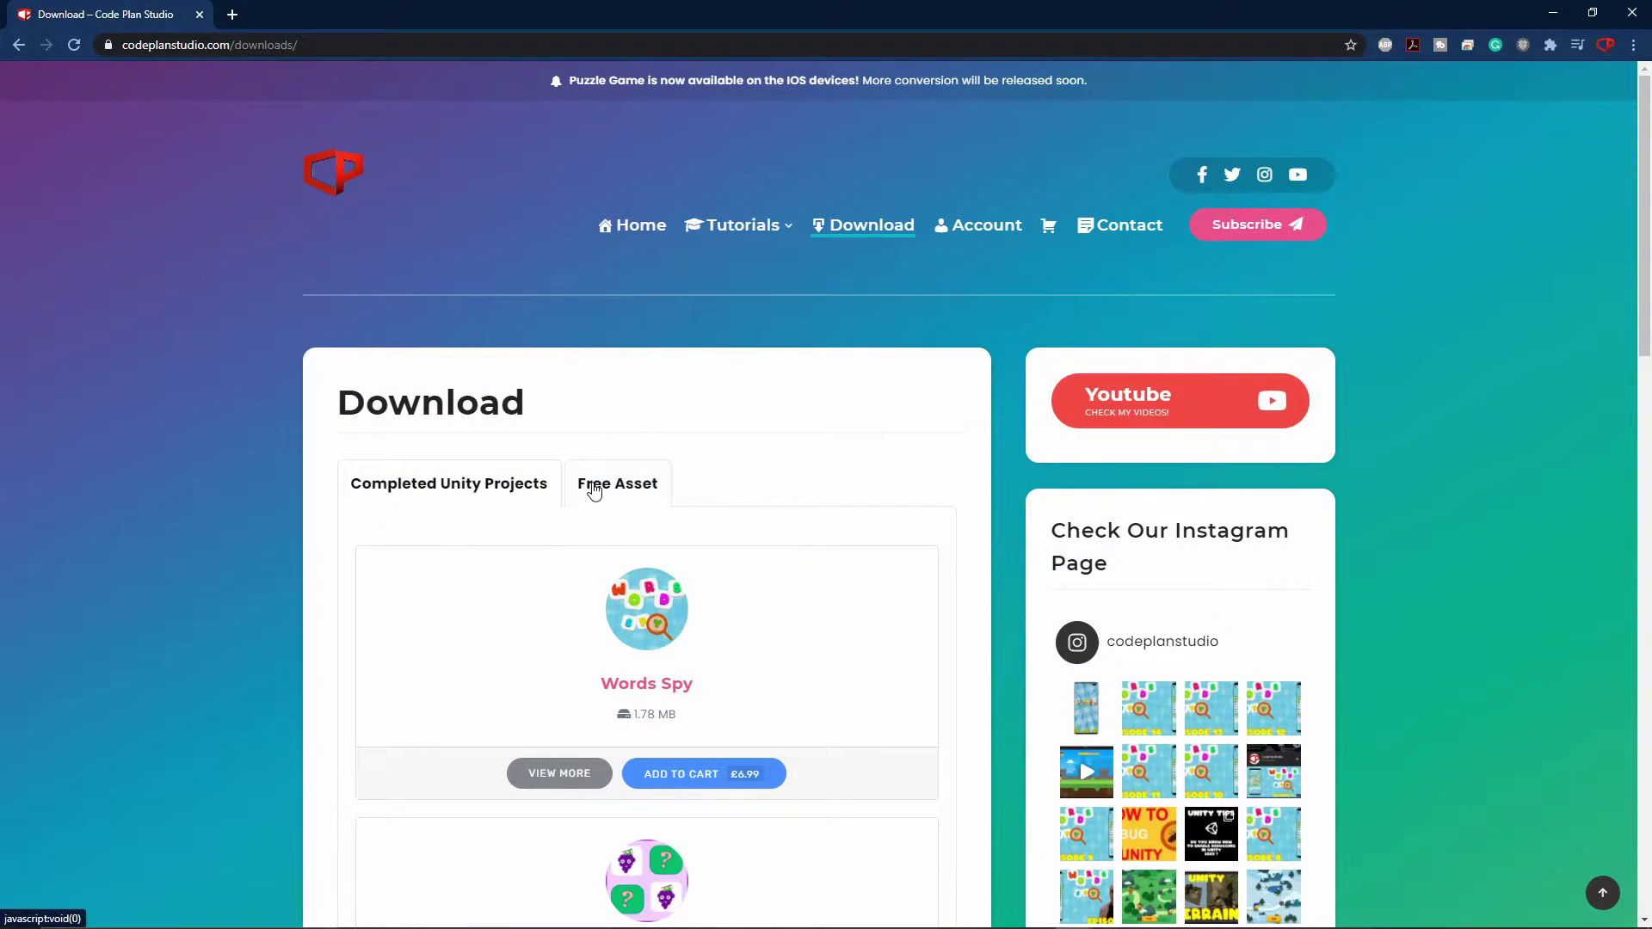
click(592, 485)
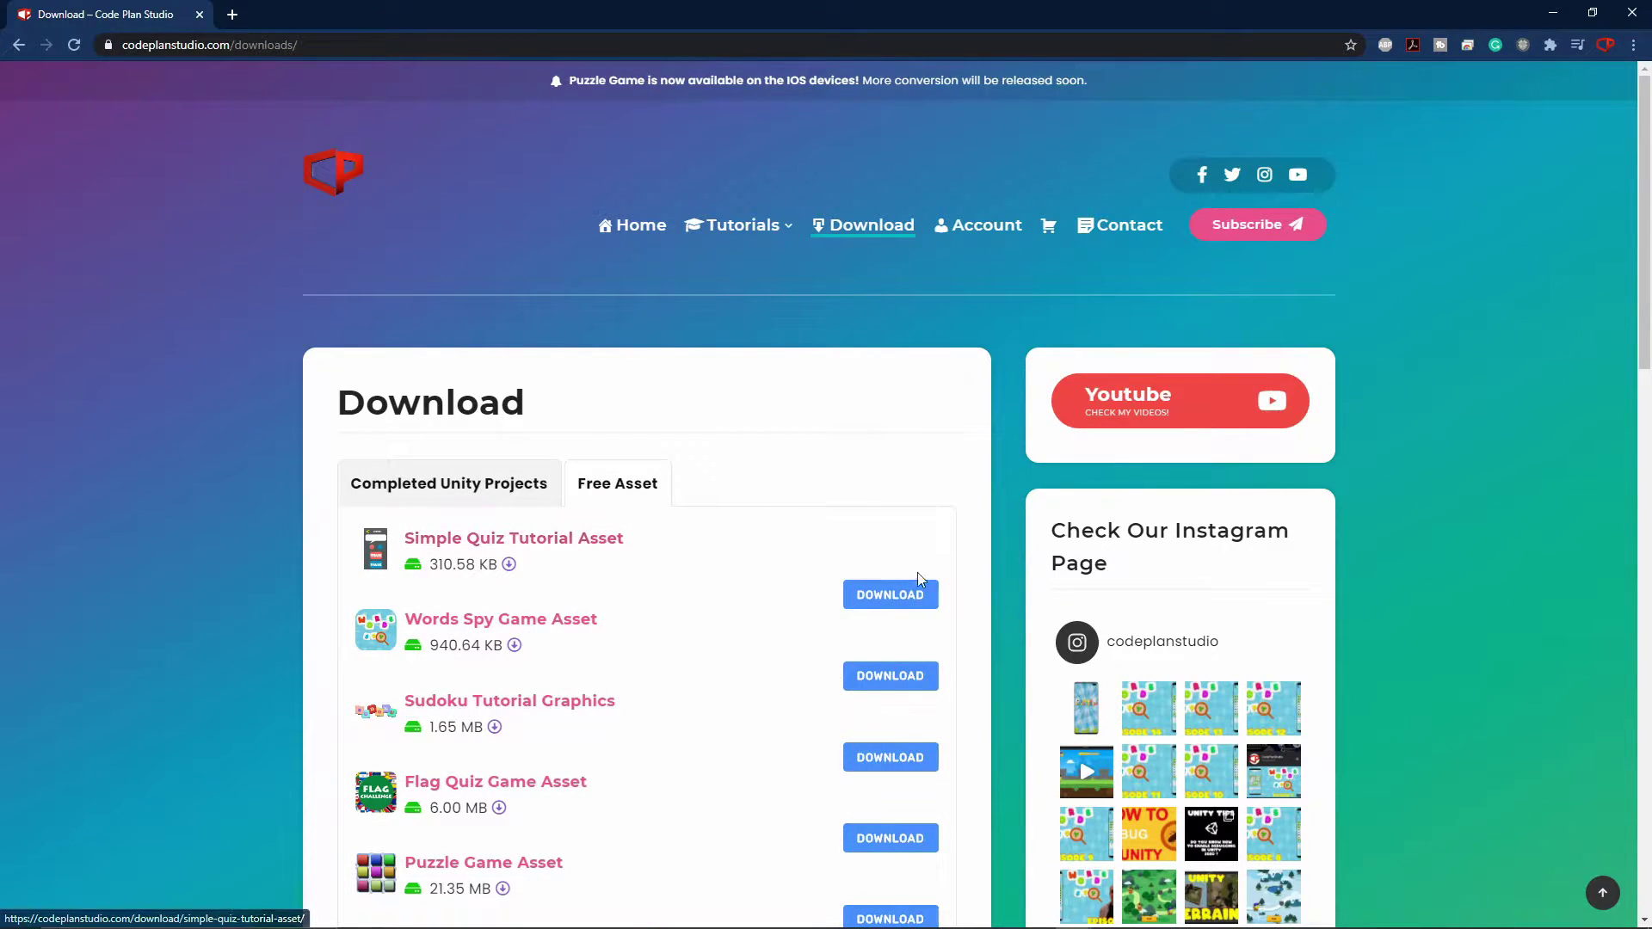
click(915, 605)
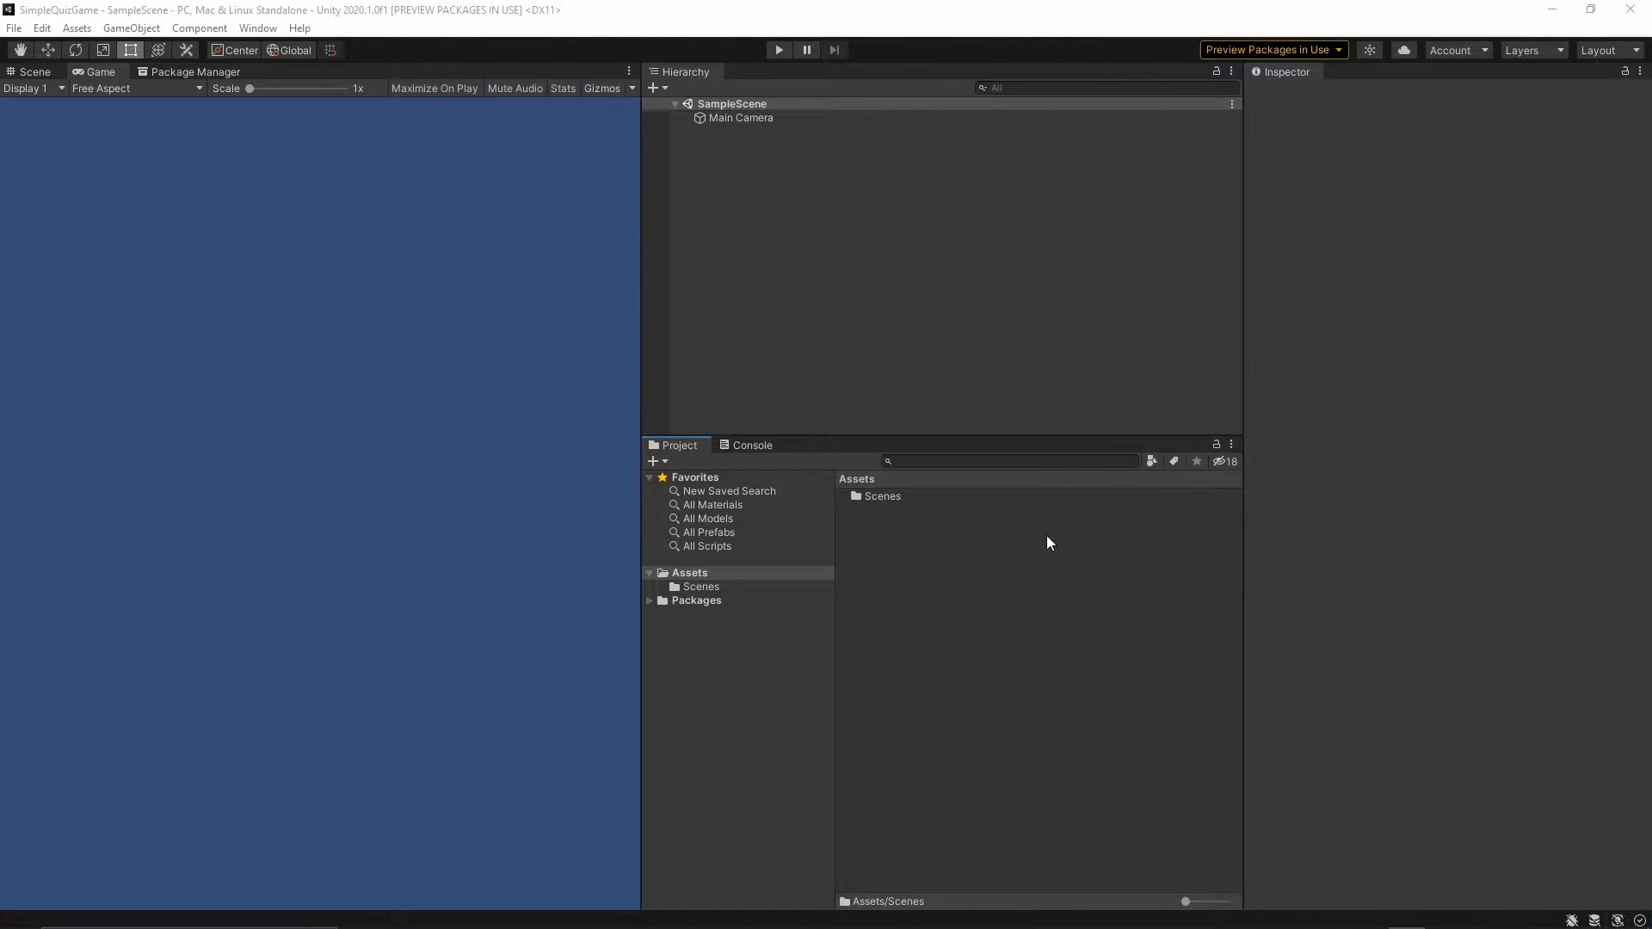
Step: Switch to the SimpleQuizGame project in Unity and create a folder named Graphics in Assets
click(742, 322)
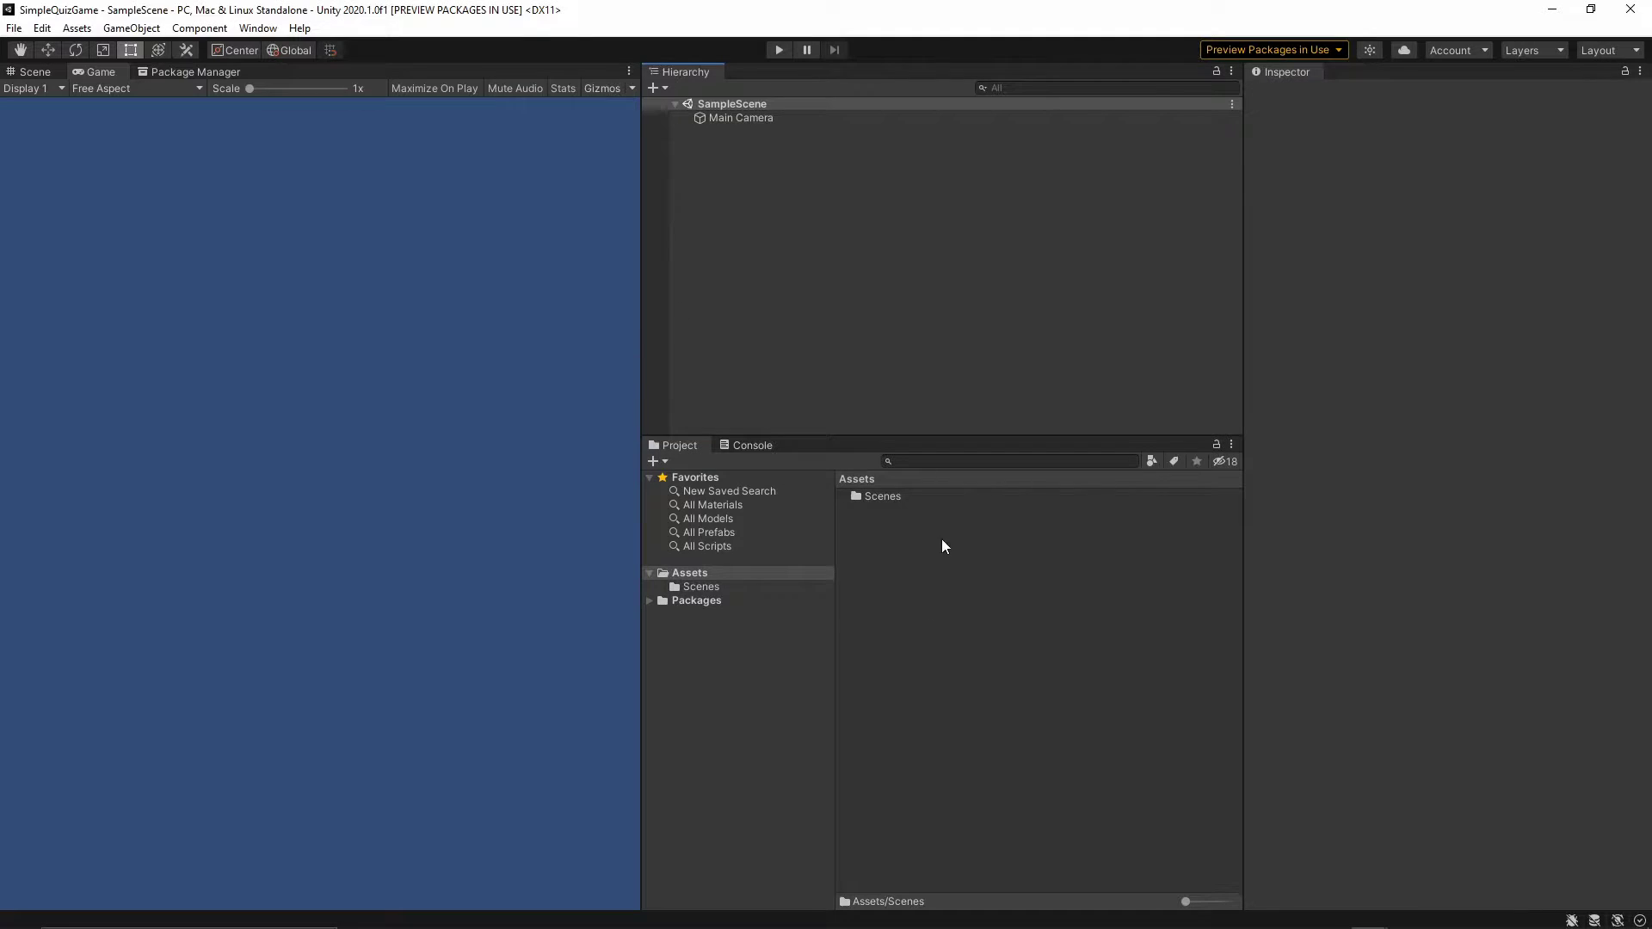
click(684, 572)
right_click(911, 544)
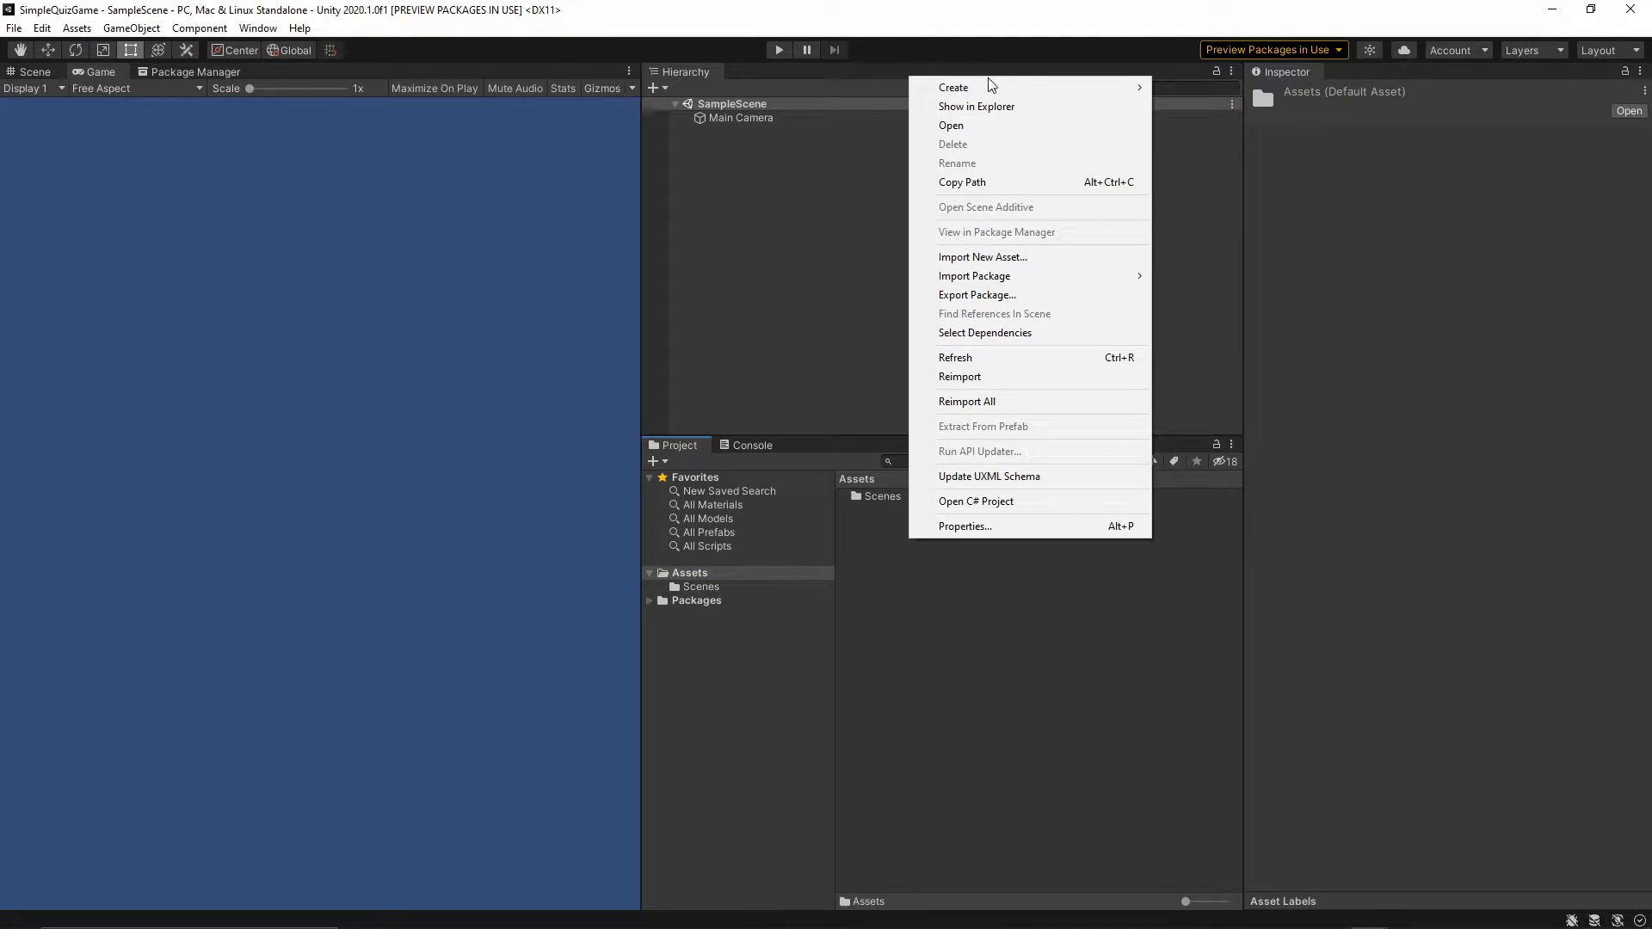
mouse_move(1050, 90)
click(1187, 88)
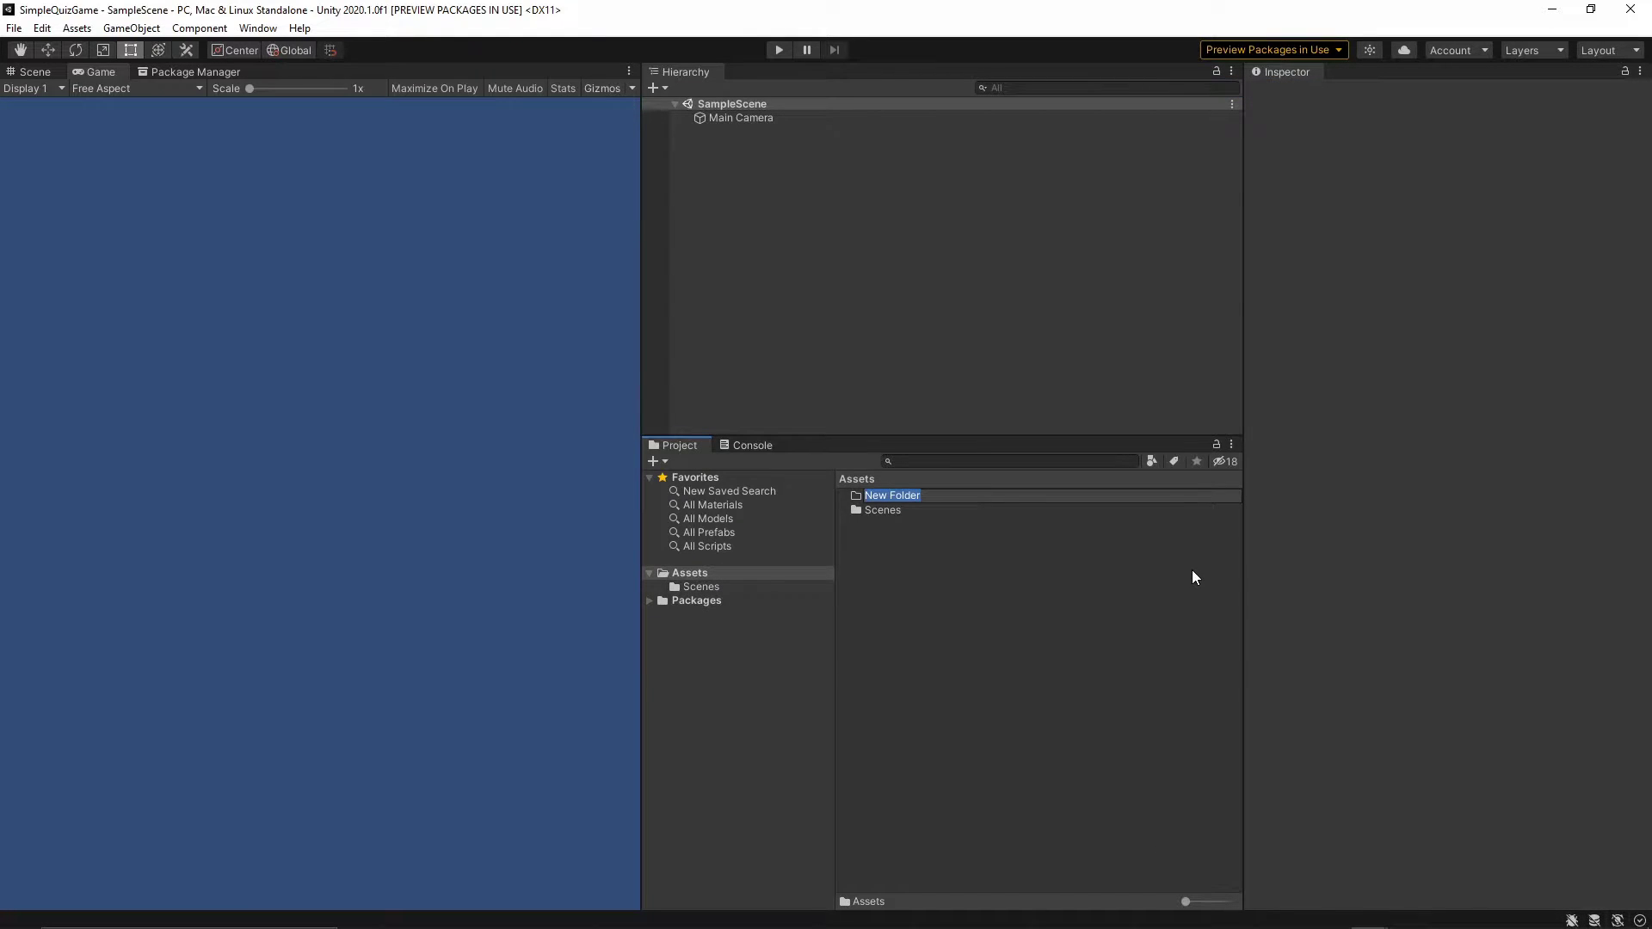
text(Graphics)
key(Return)
Step: Open the Graphics folder in File Explorer and paste SimpleQuizTutorialGraphics.zip into it
double_click(884, 497)
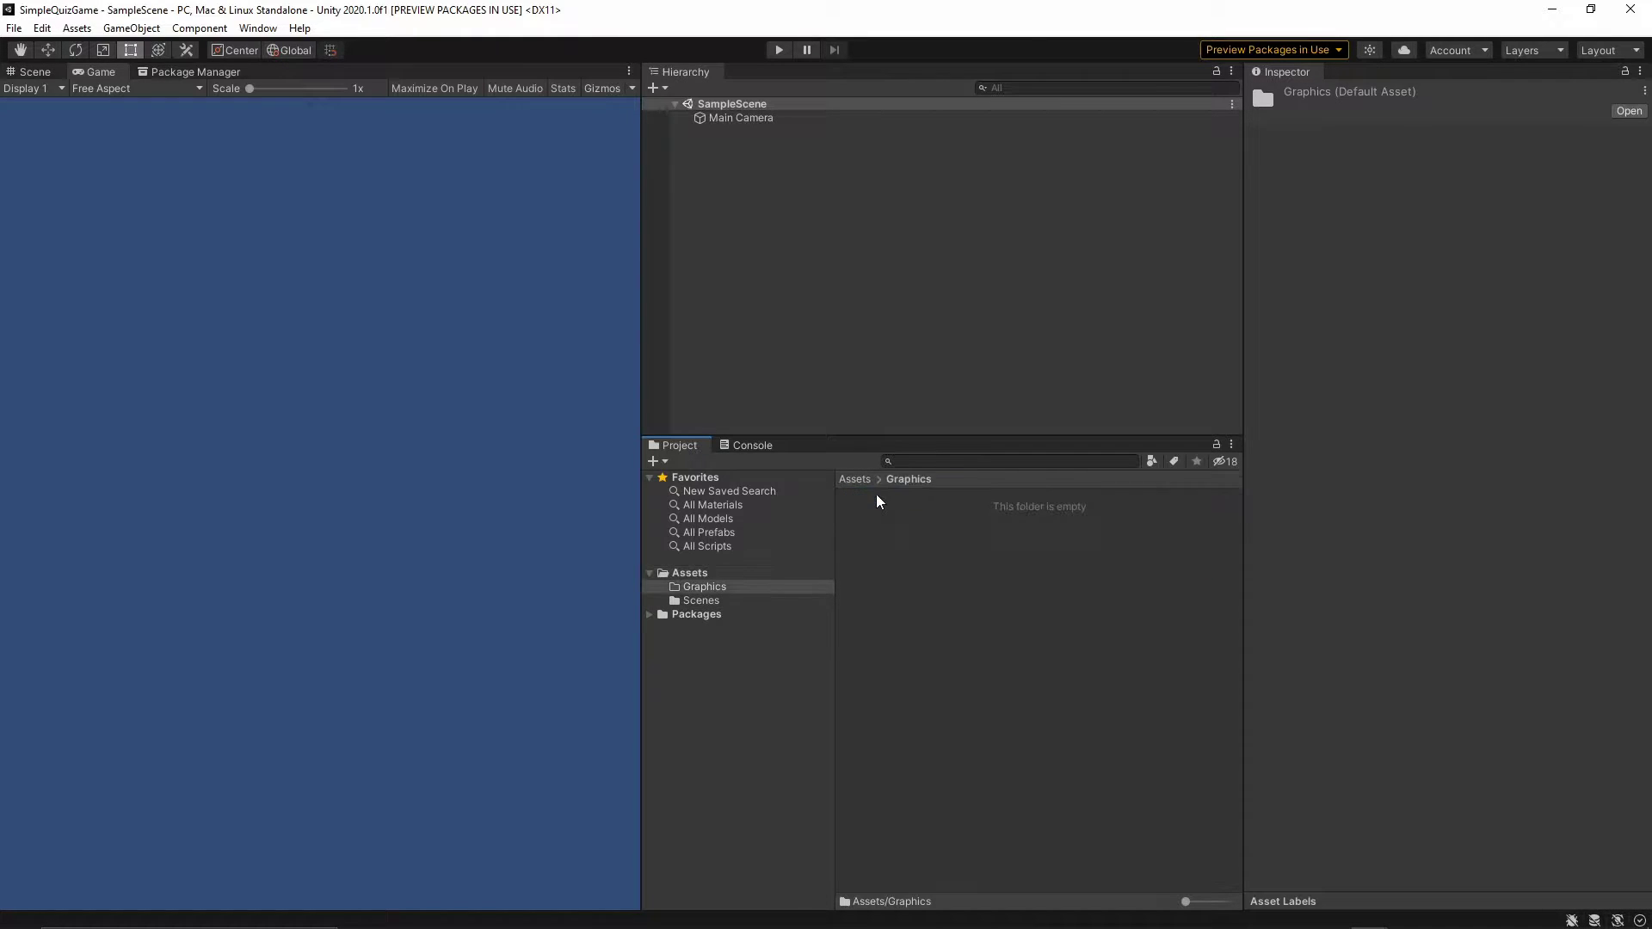
right_click(918, 518)
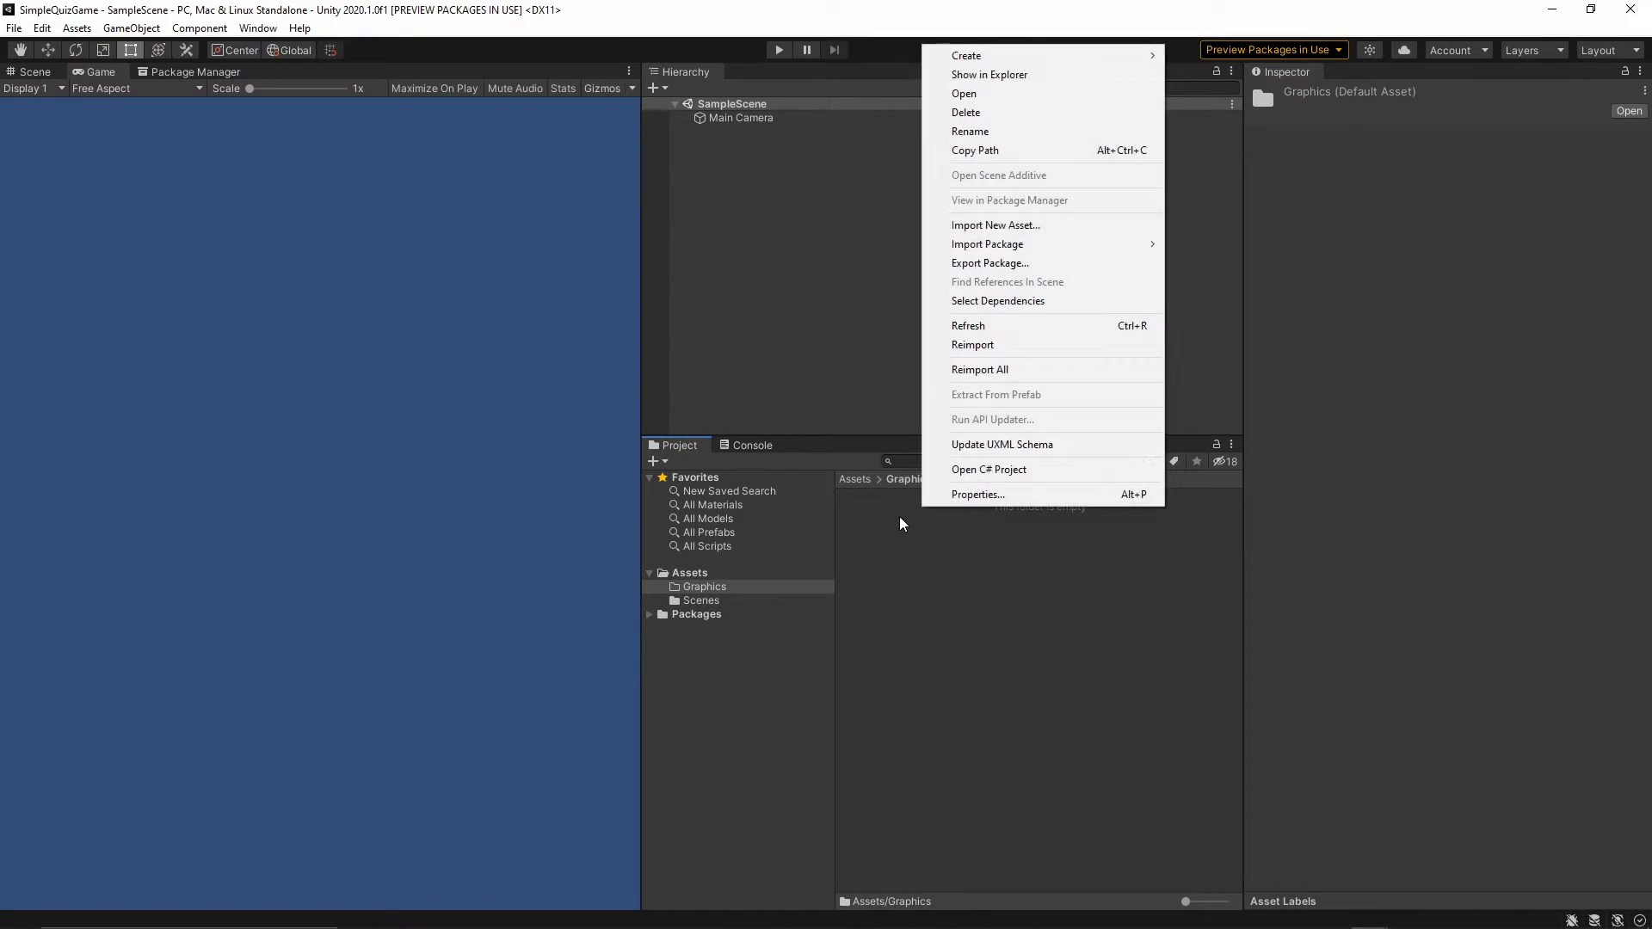
click(998, 76)
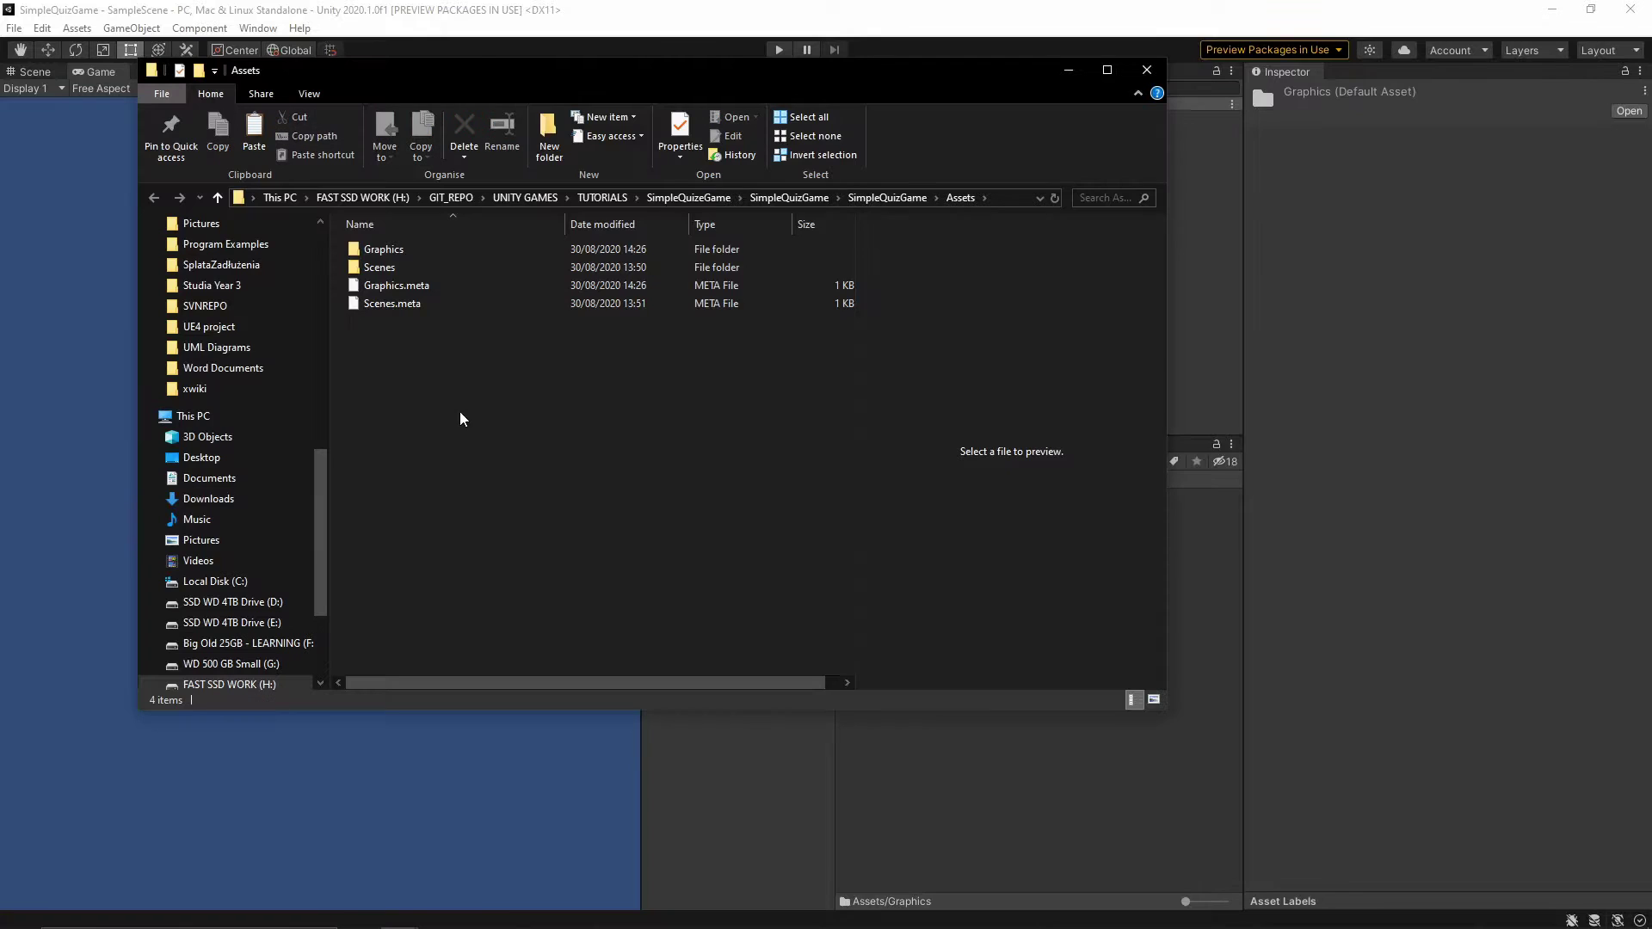
double_click(372, 251)
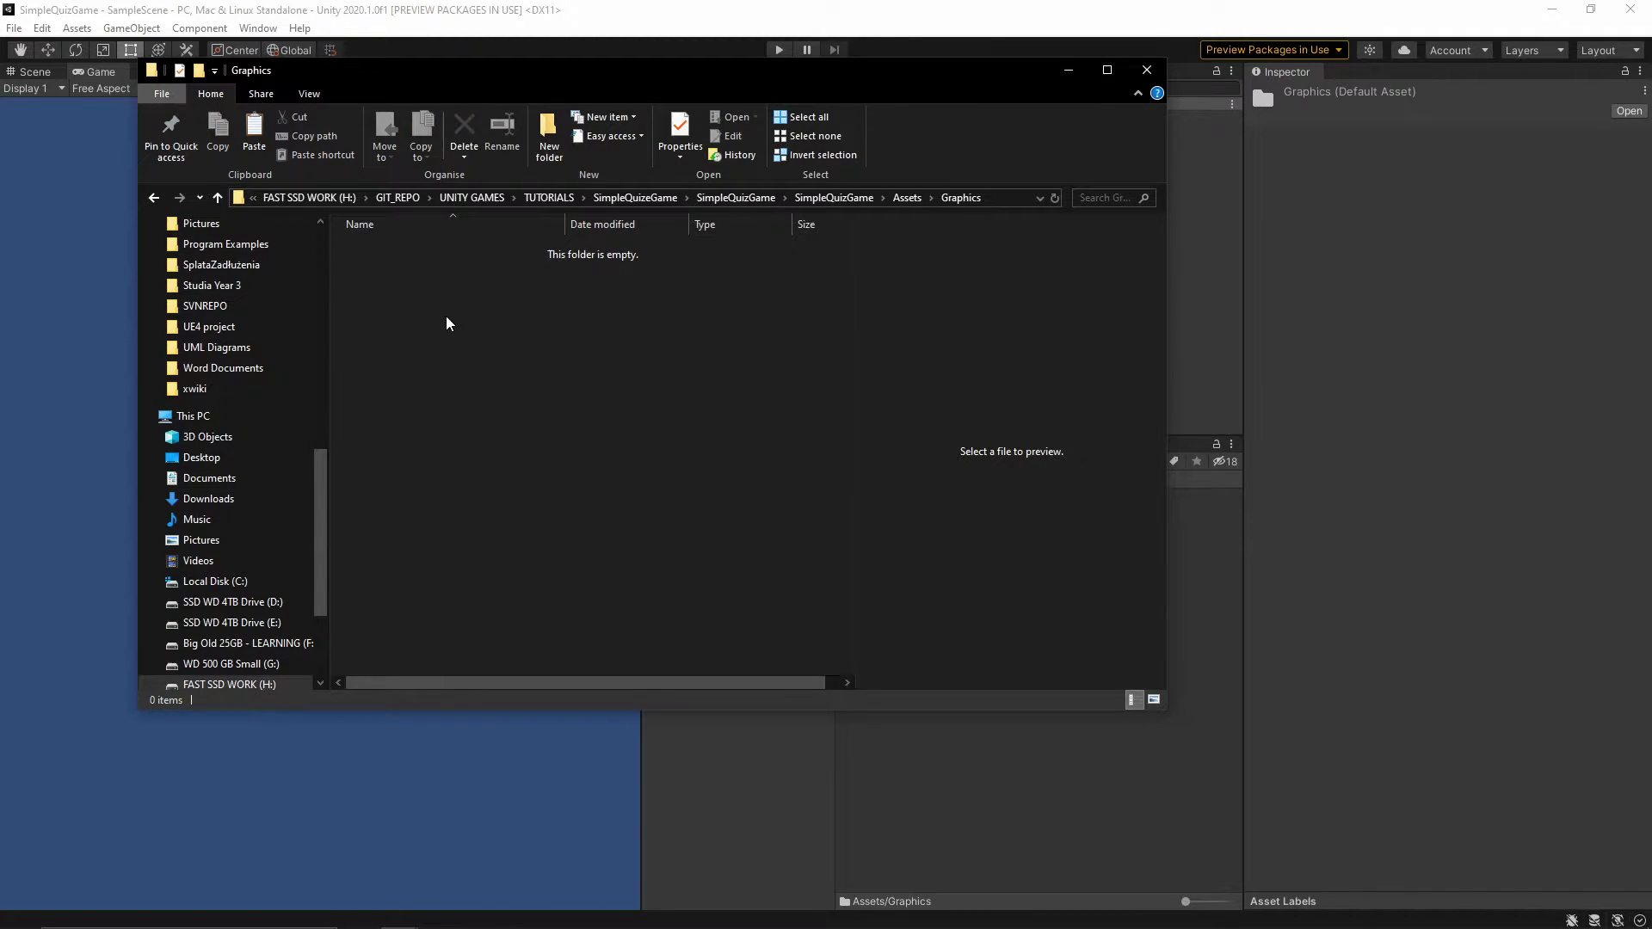
right_click(425, 285)
click(461, 415)
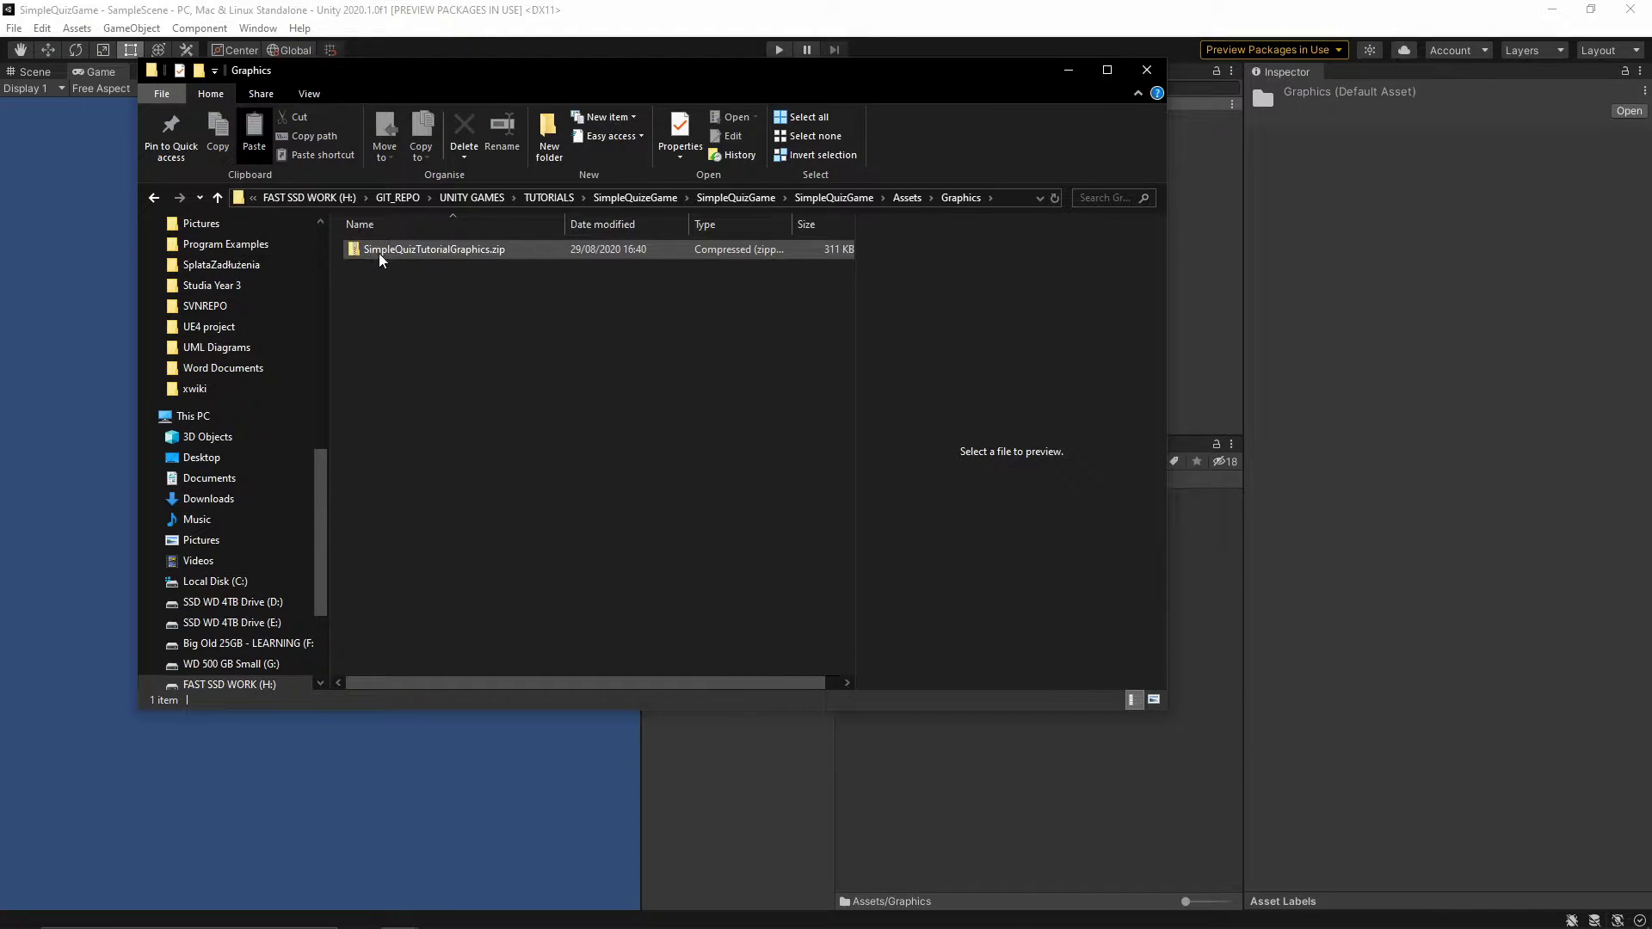
Step: Extract SimpleQuizTutorialGraphics.zip into a folder of the same name inside Graphics and delete the zip archive
click(391, 252)
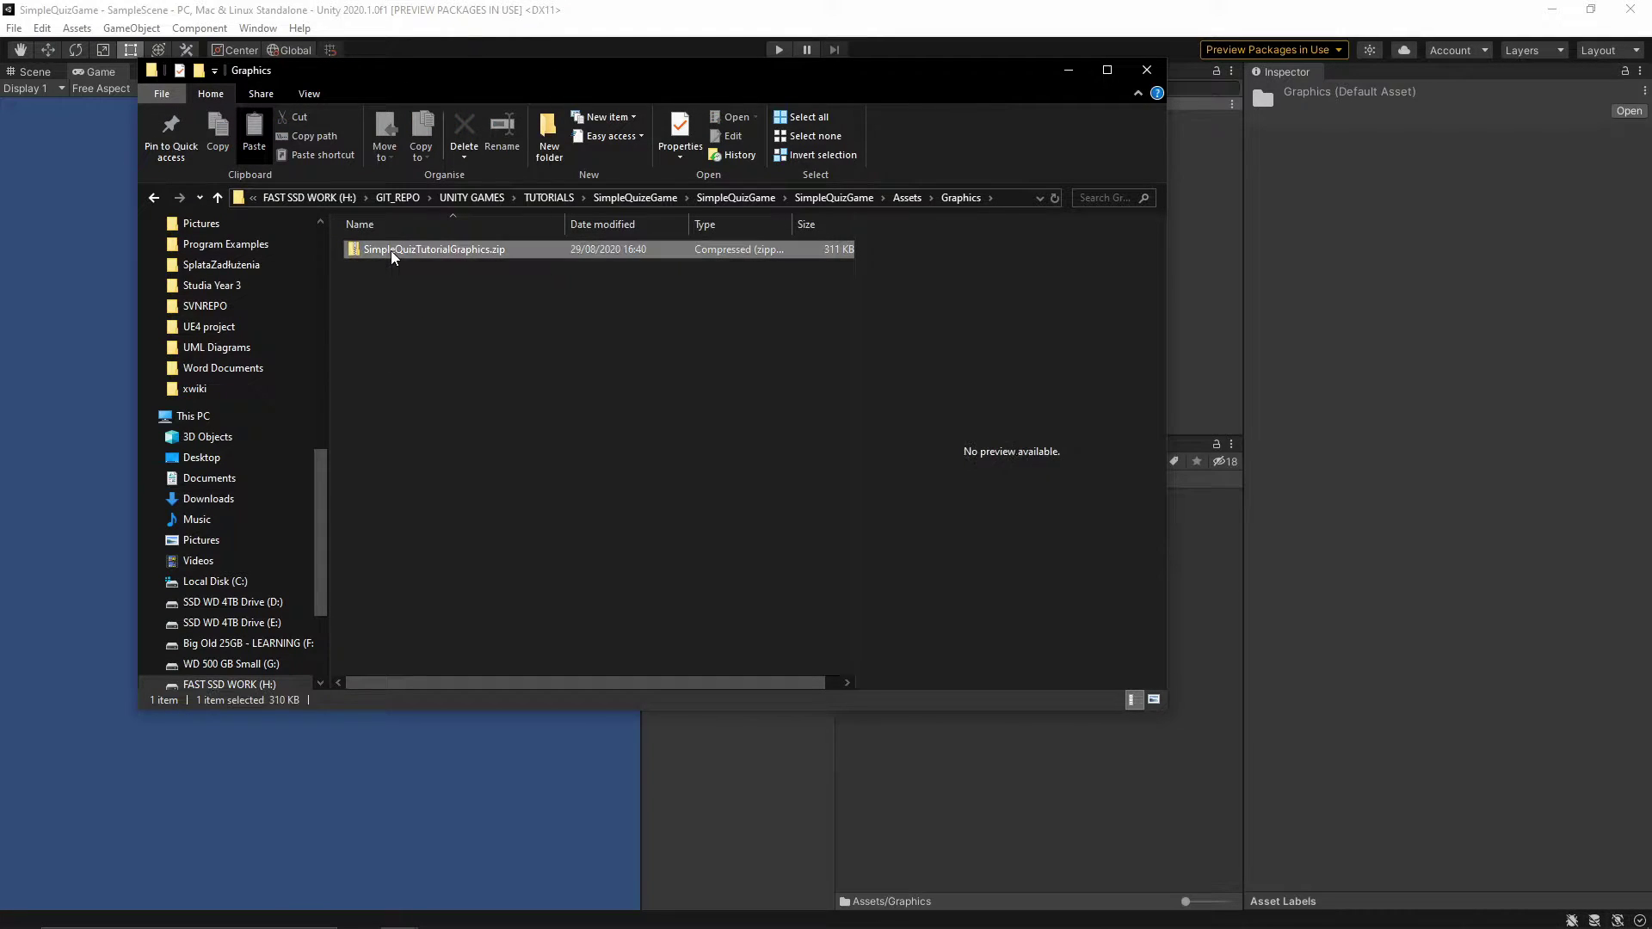
right_click(391, 251)
click(480, 402)
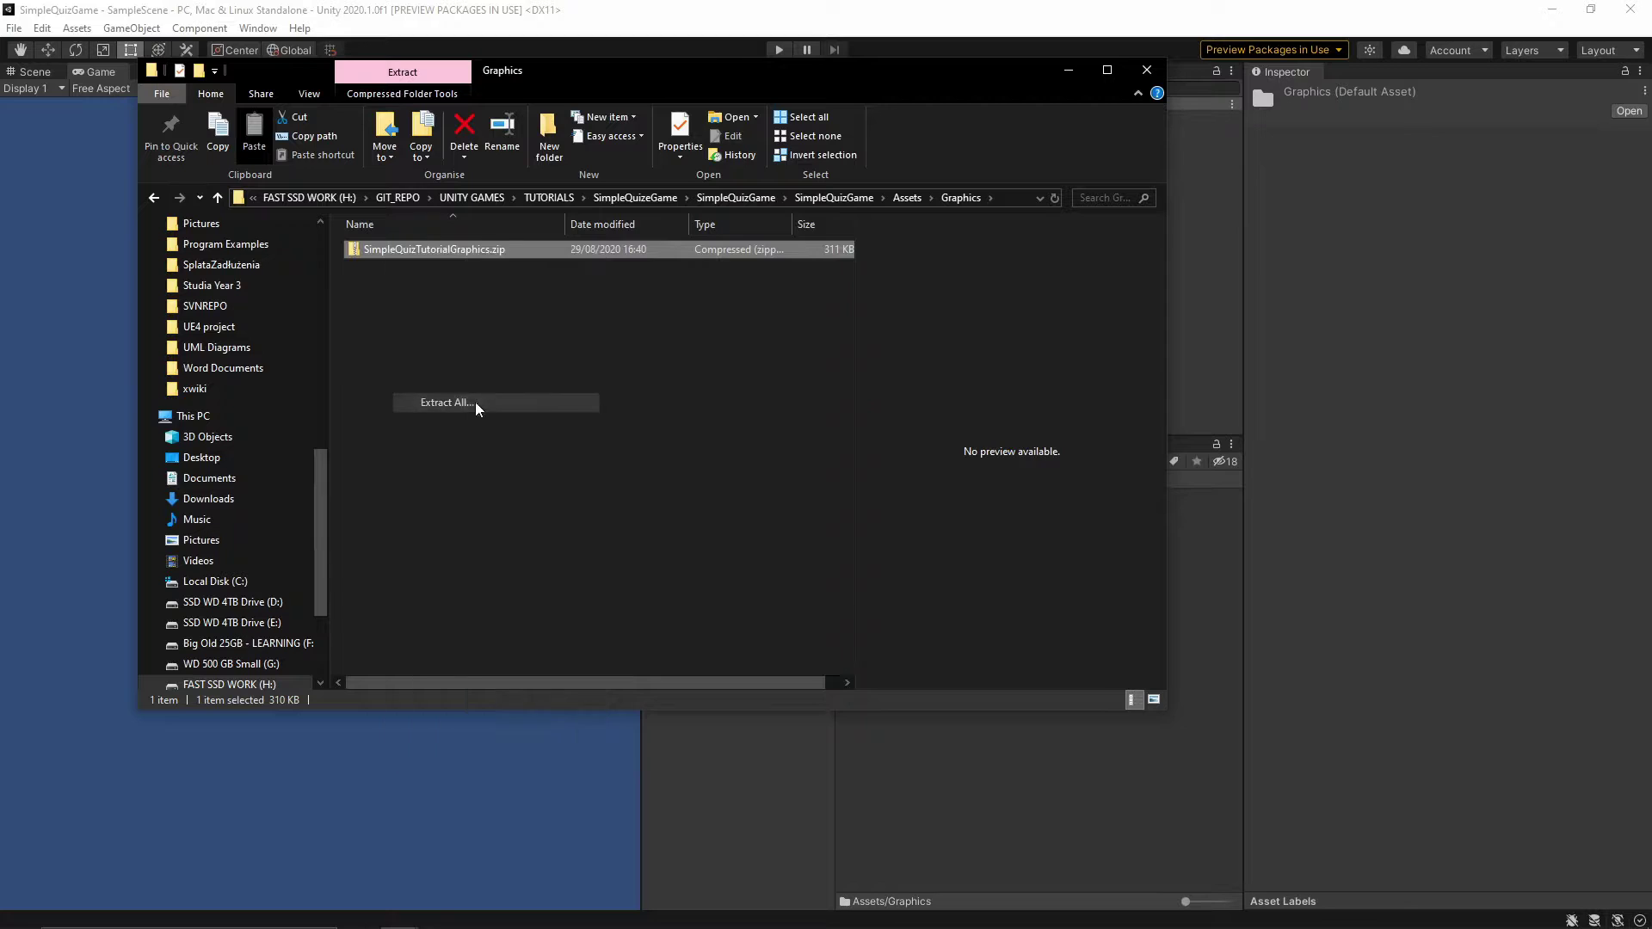
click(973, 640)
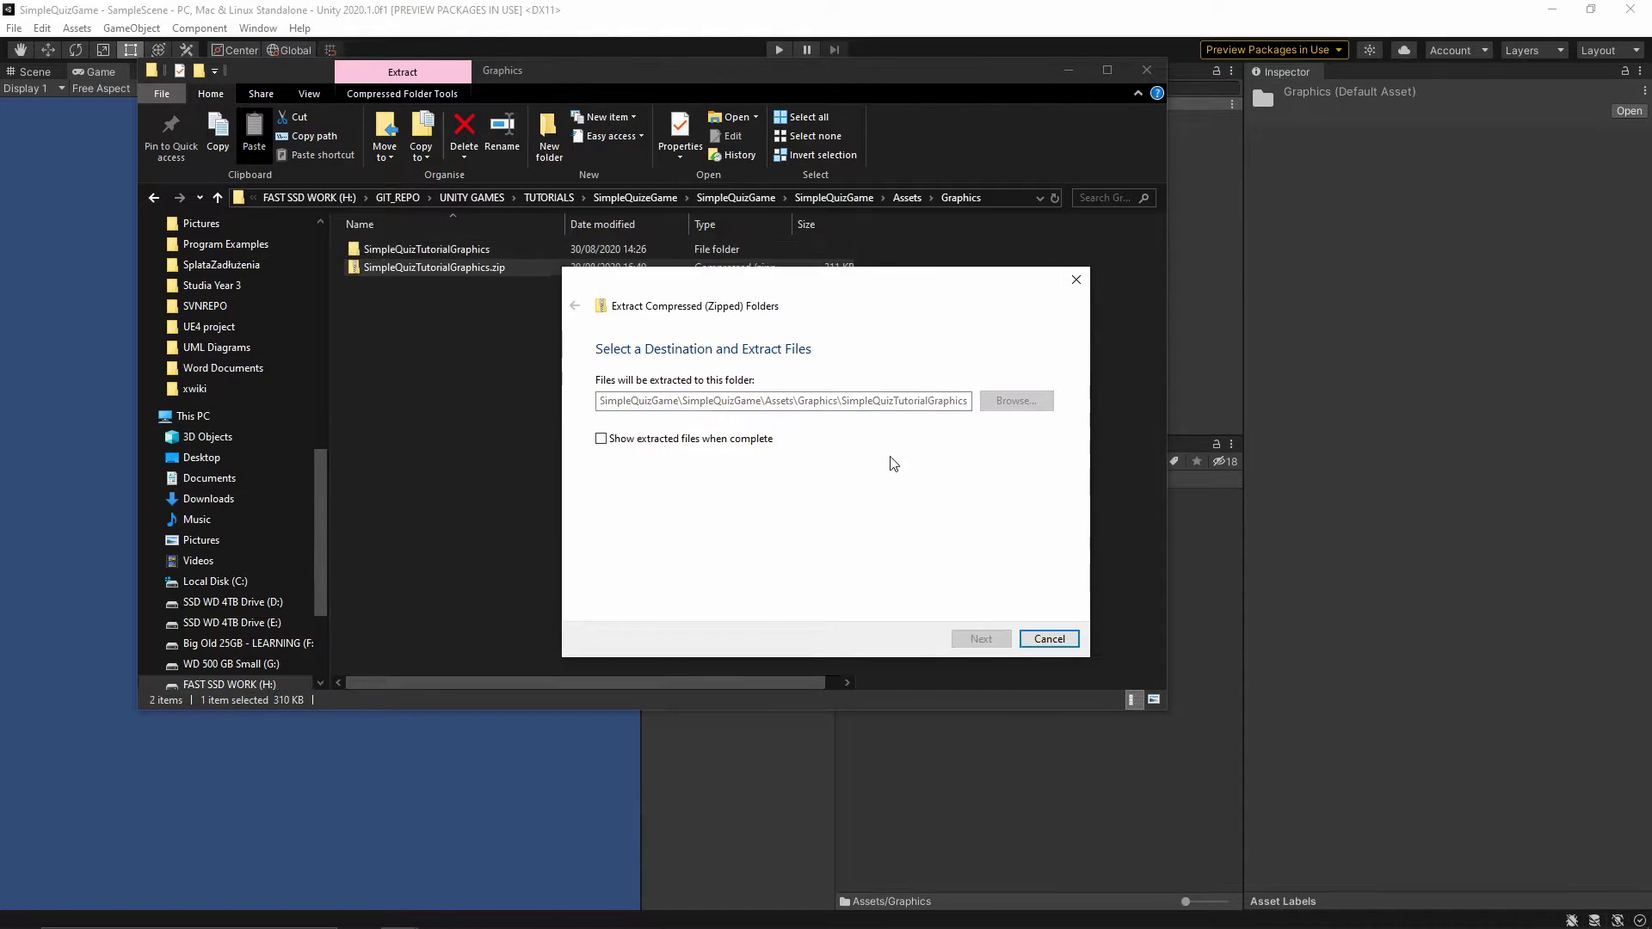
click(447, 249)
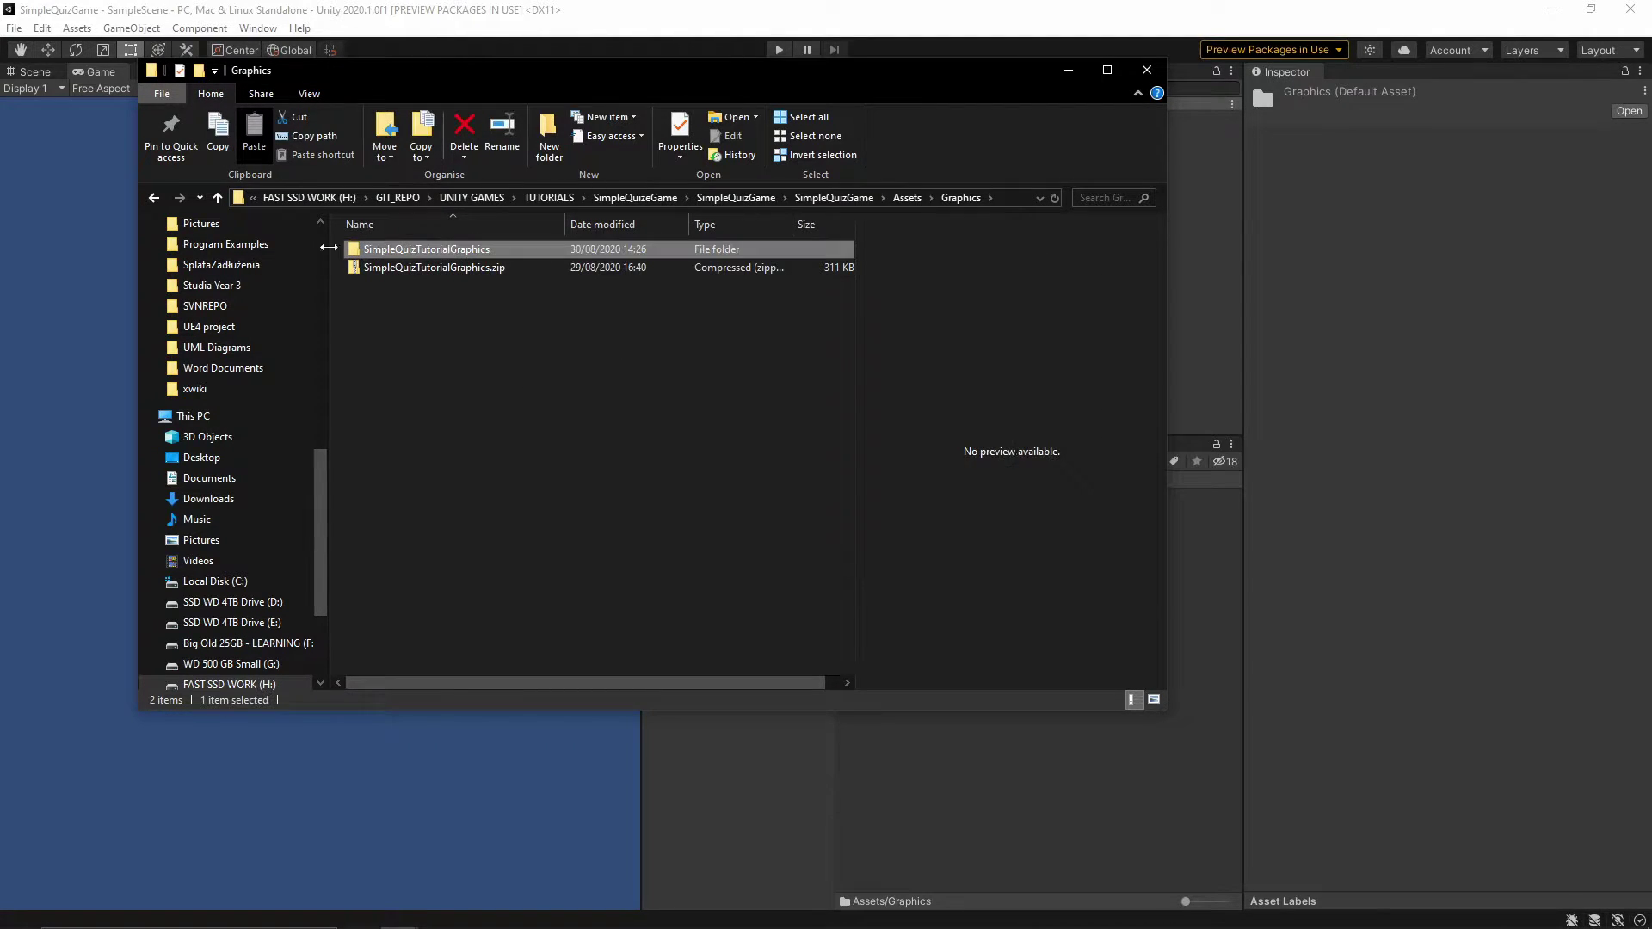
click(375, 272)
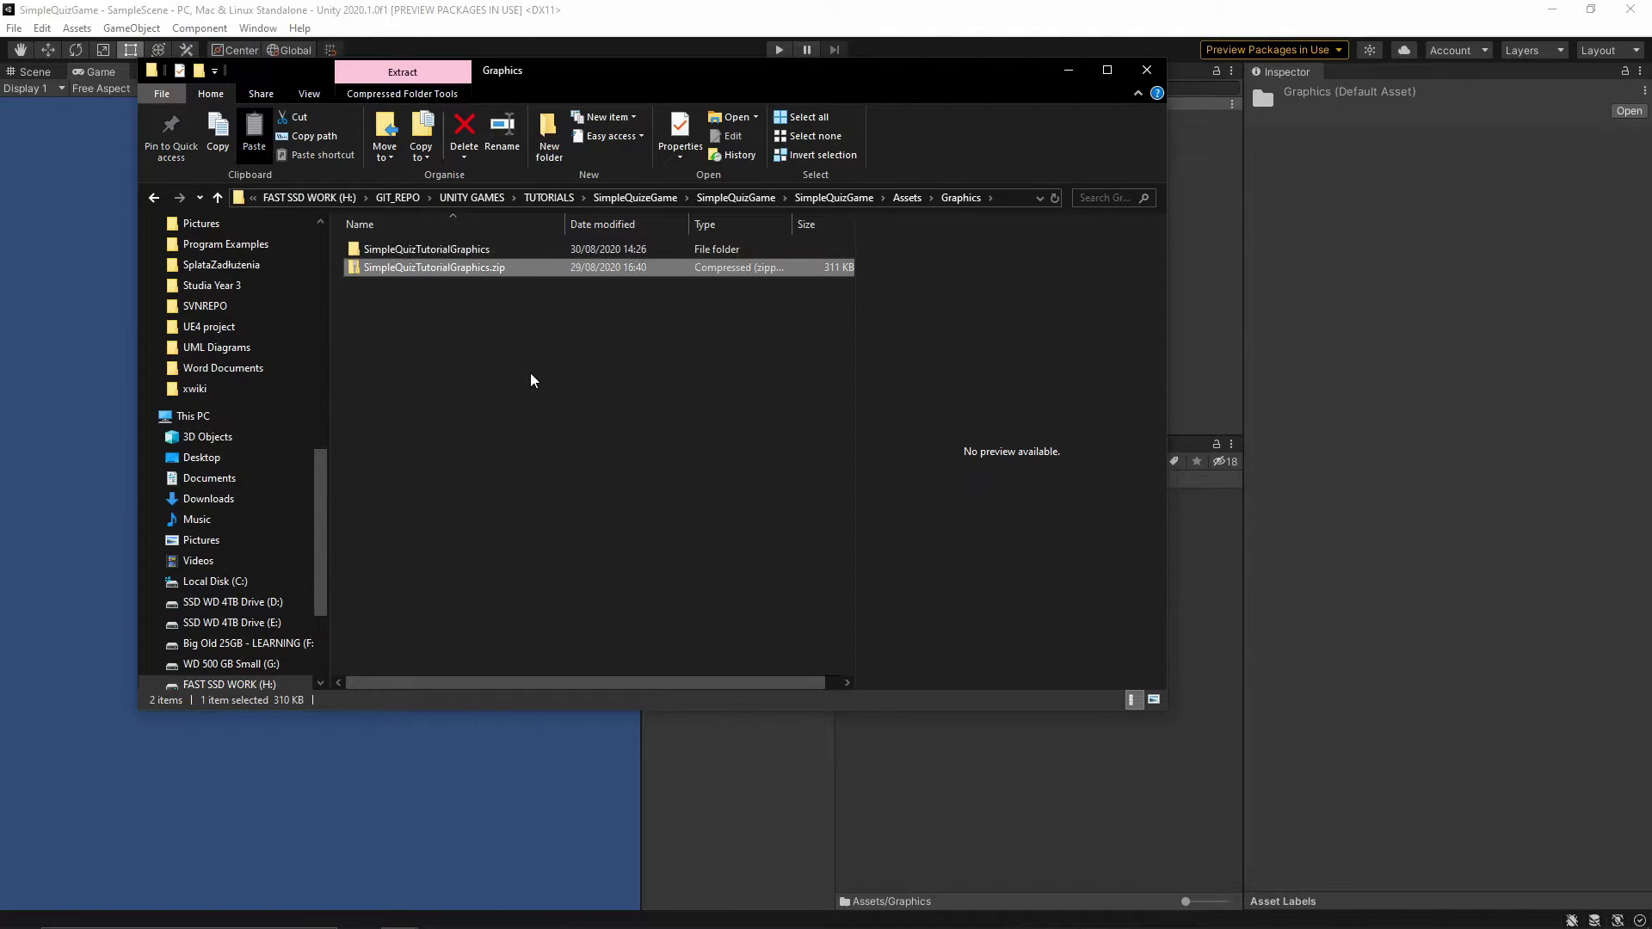
key(Delete)
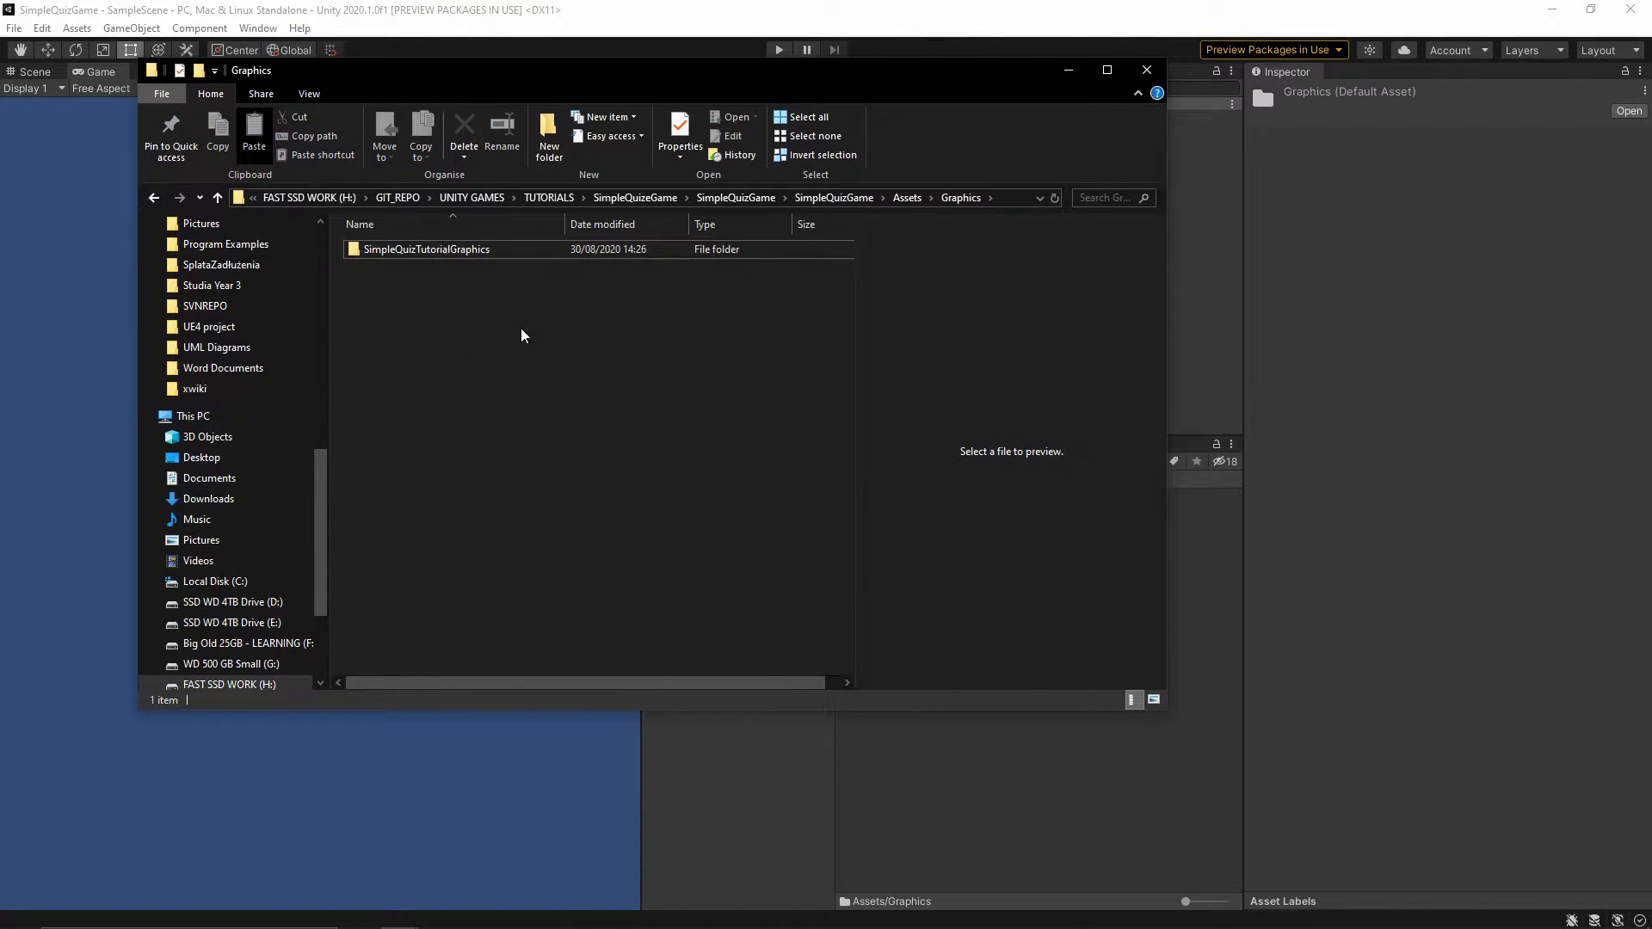
Step: Check the image files in the extracted SimpleQuizTutorialGraphics folder and close File Explorer
click(428, 251)
double_click(427, 251)
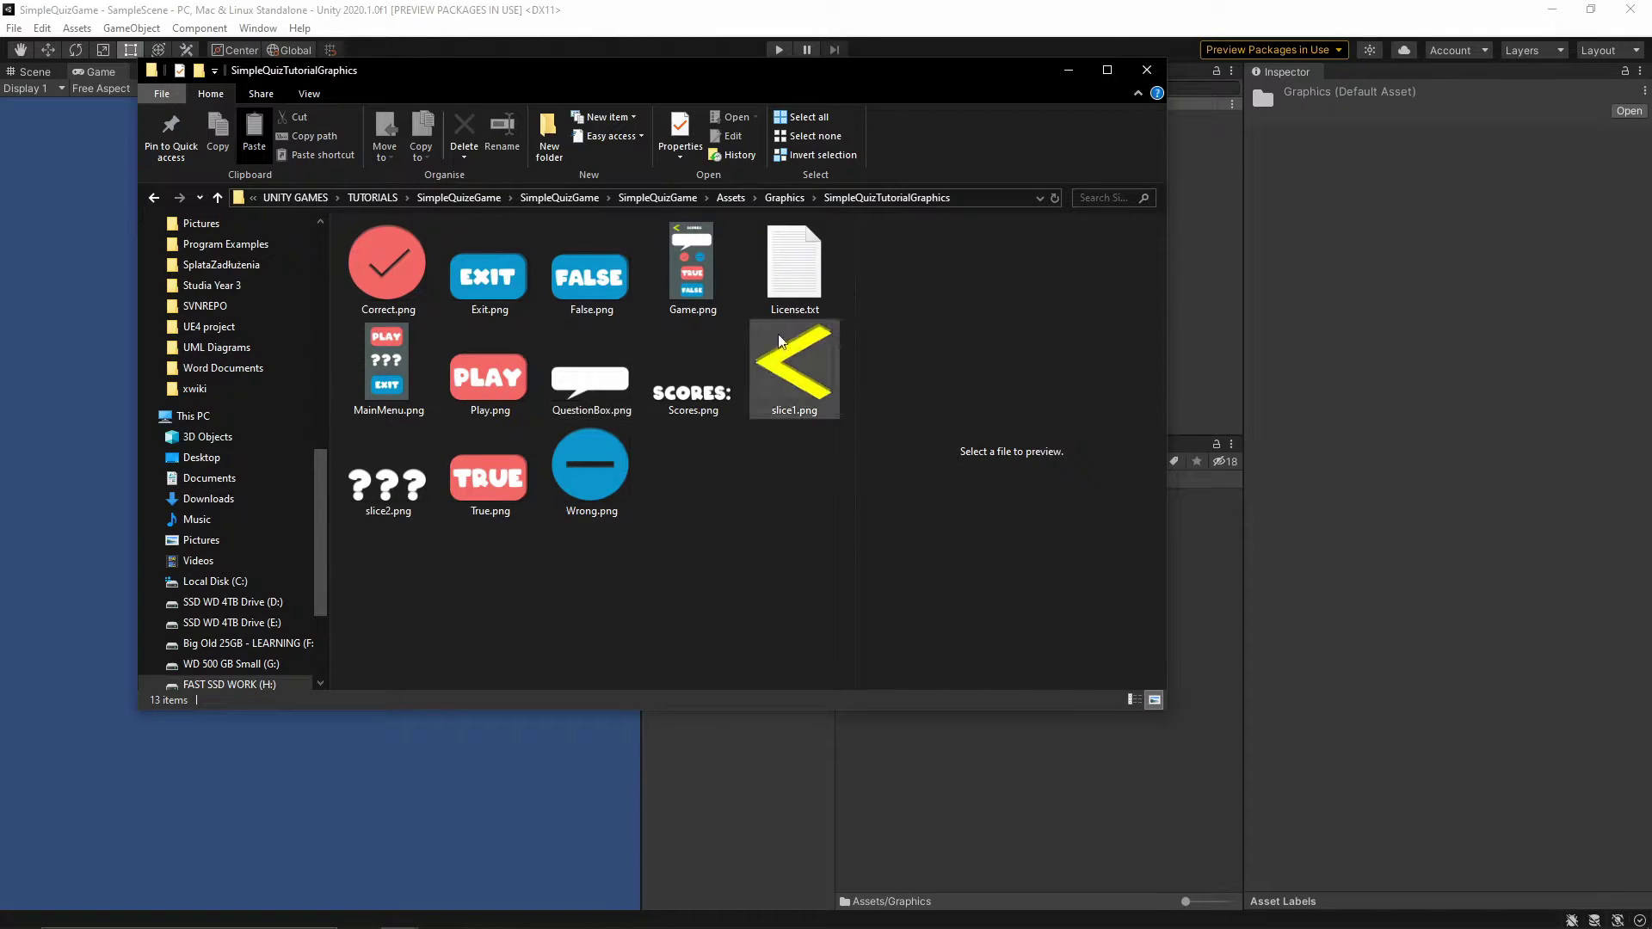
click(1146, 71)
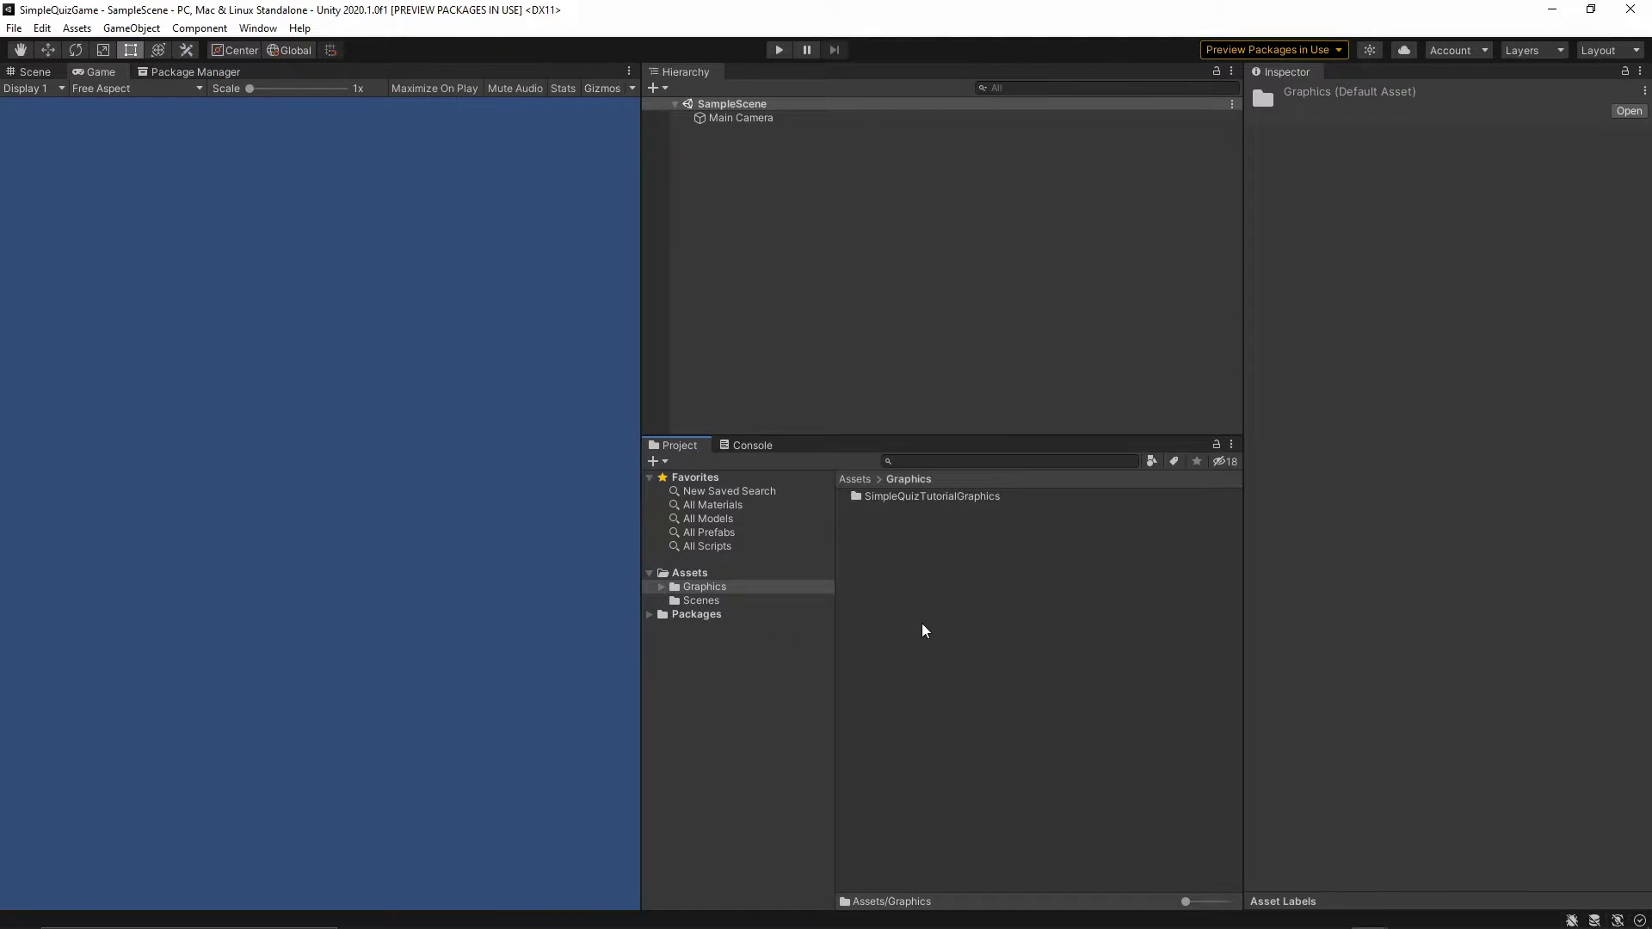
Step: Open the imported SimpleQuizTutorialGraphics folder in Unity and enlarge the asset thumbnails to the maximum size
double_click(917, 497)
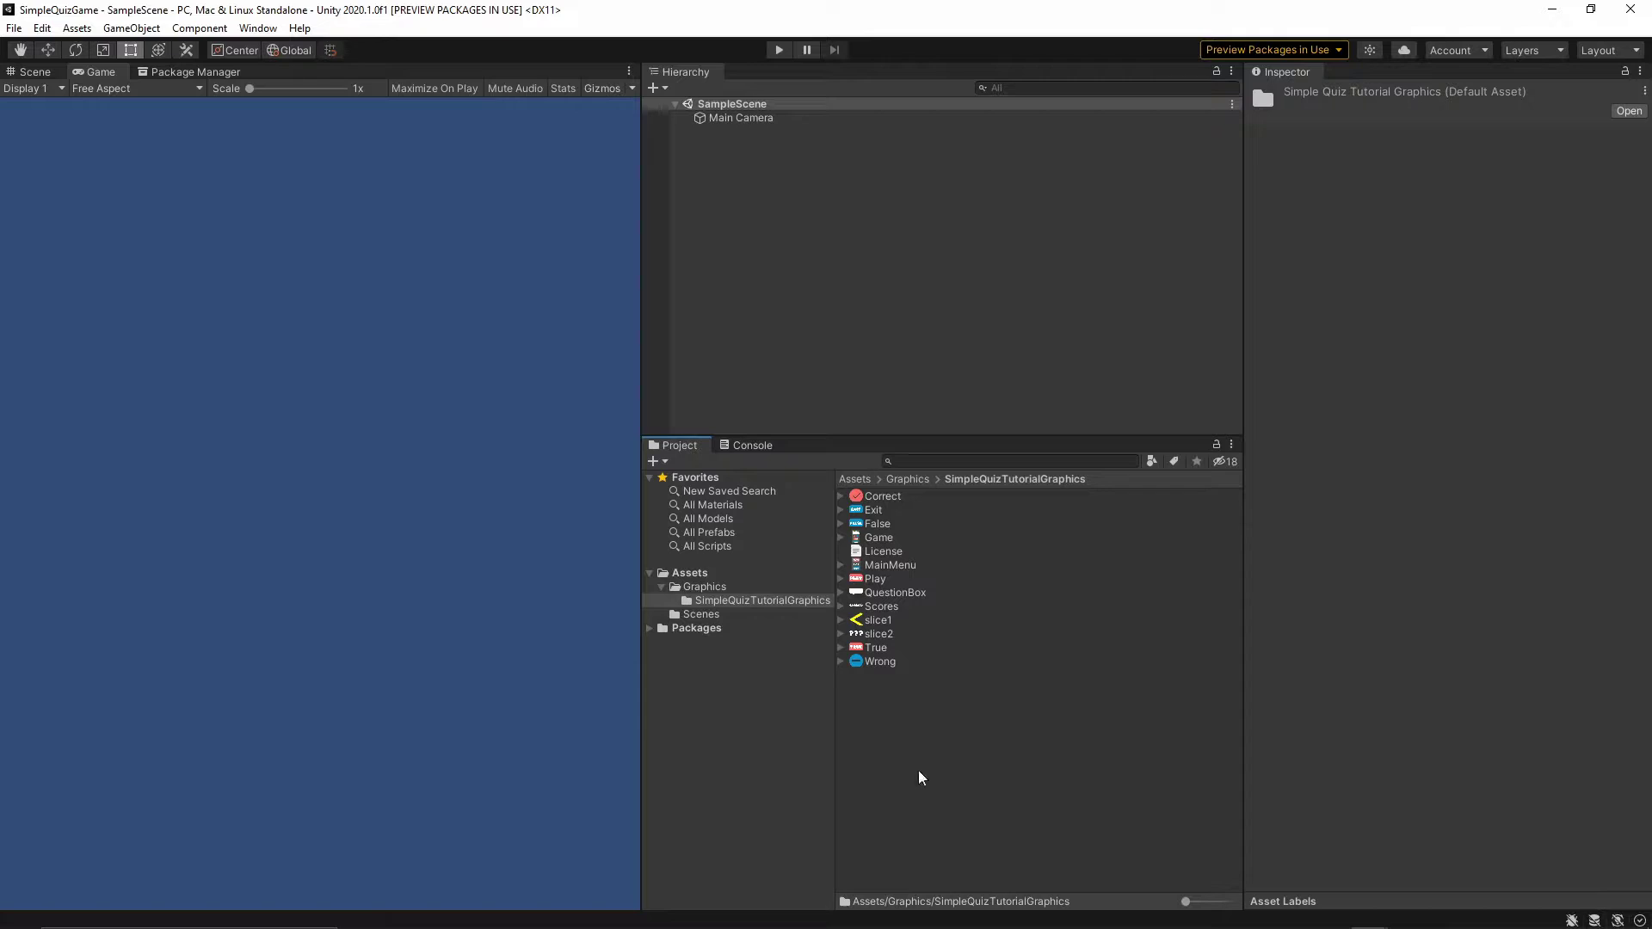
drag(1186, 902, 1224, 902)
click(1122, 843)
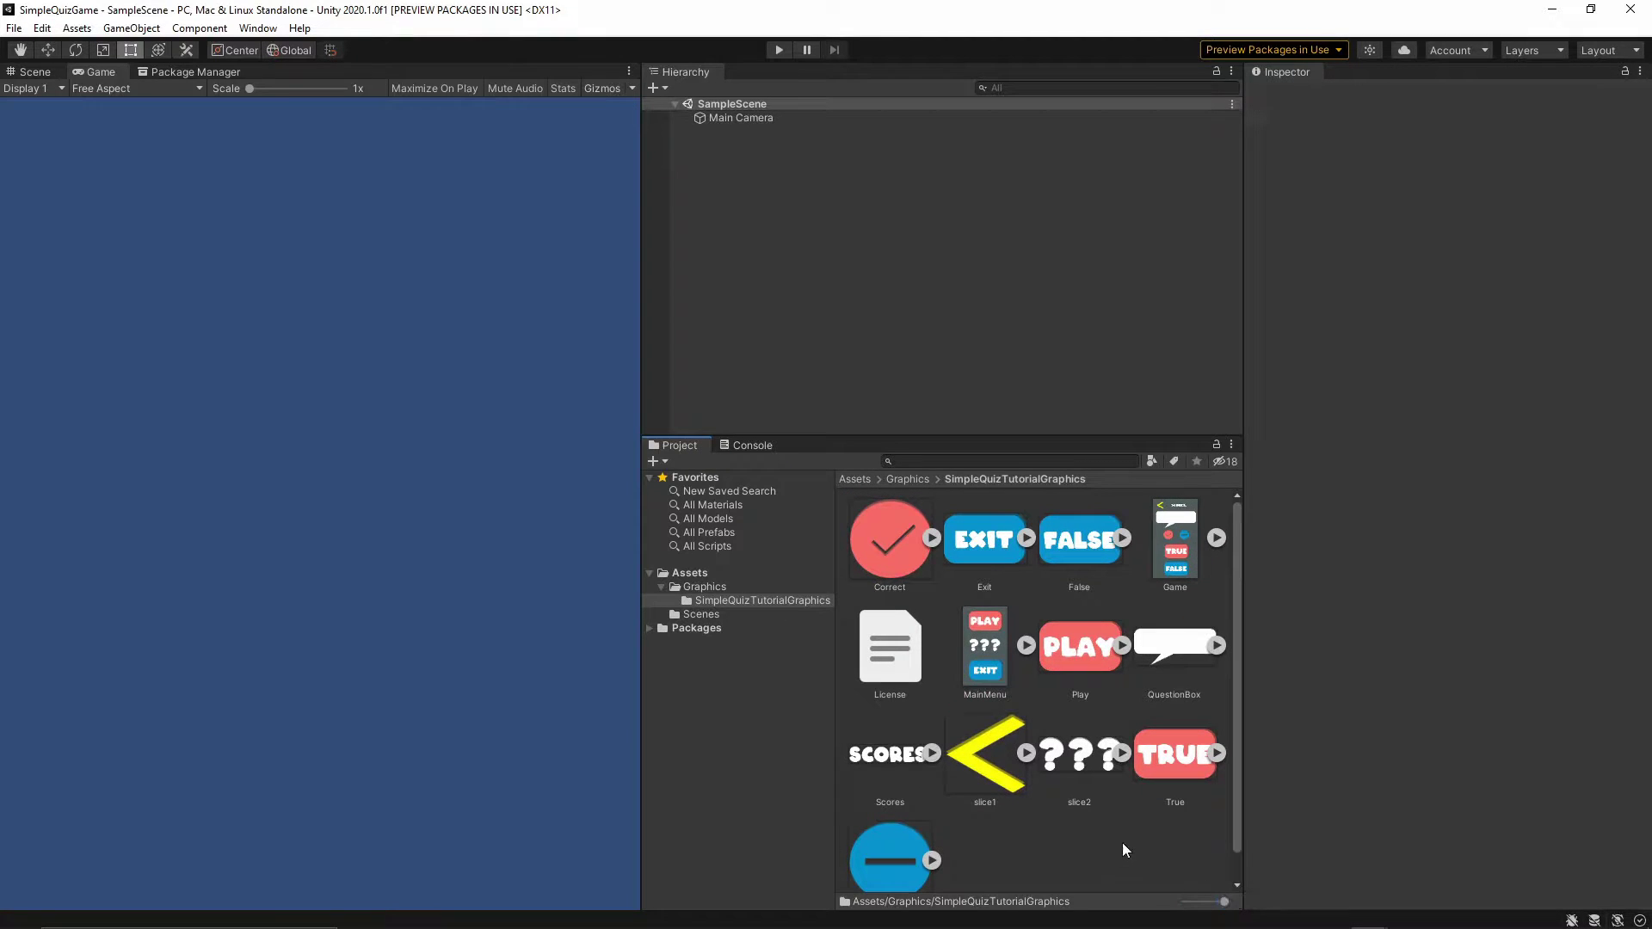
click(1007, 338)
Step: Rename the SampleScene asset in the Scenes folder to MainMenu and reload the open scene
click(698, 615)
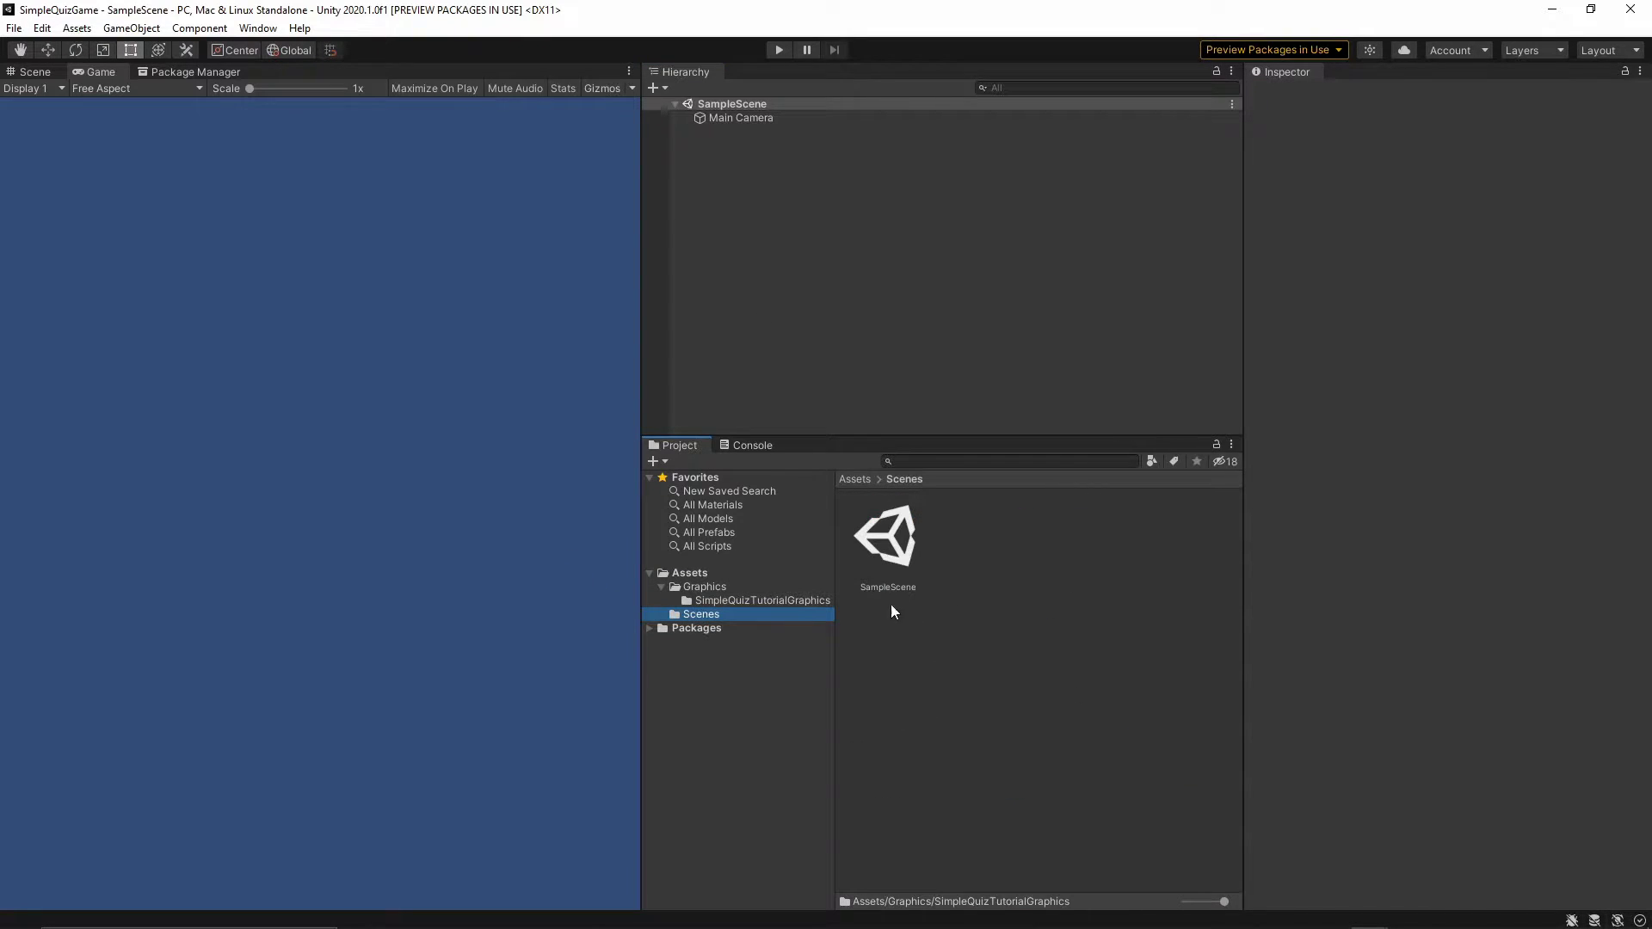
click(901, 544)
right_click(895, 549)
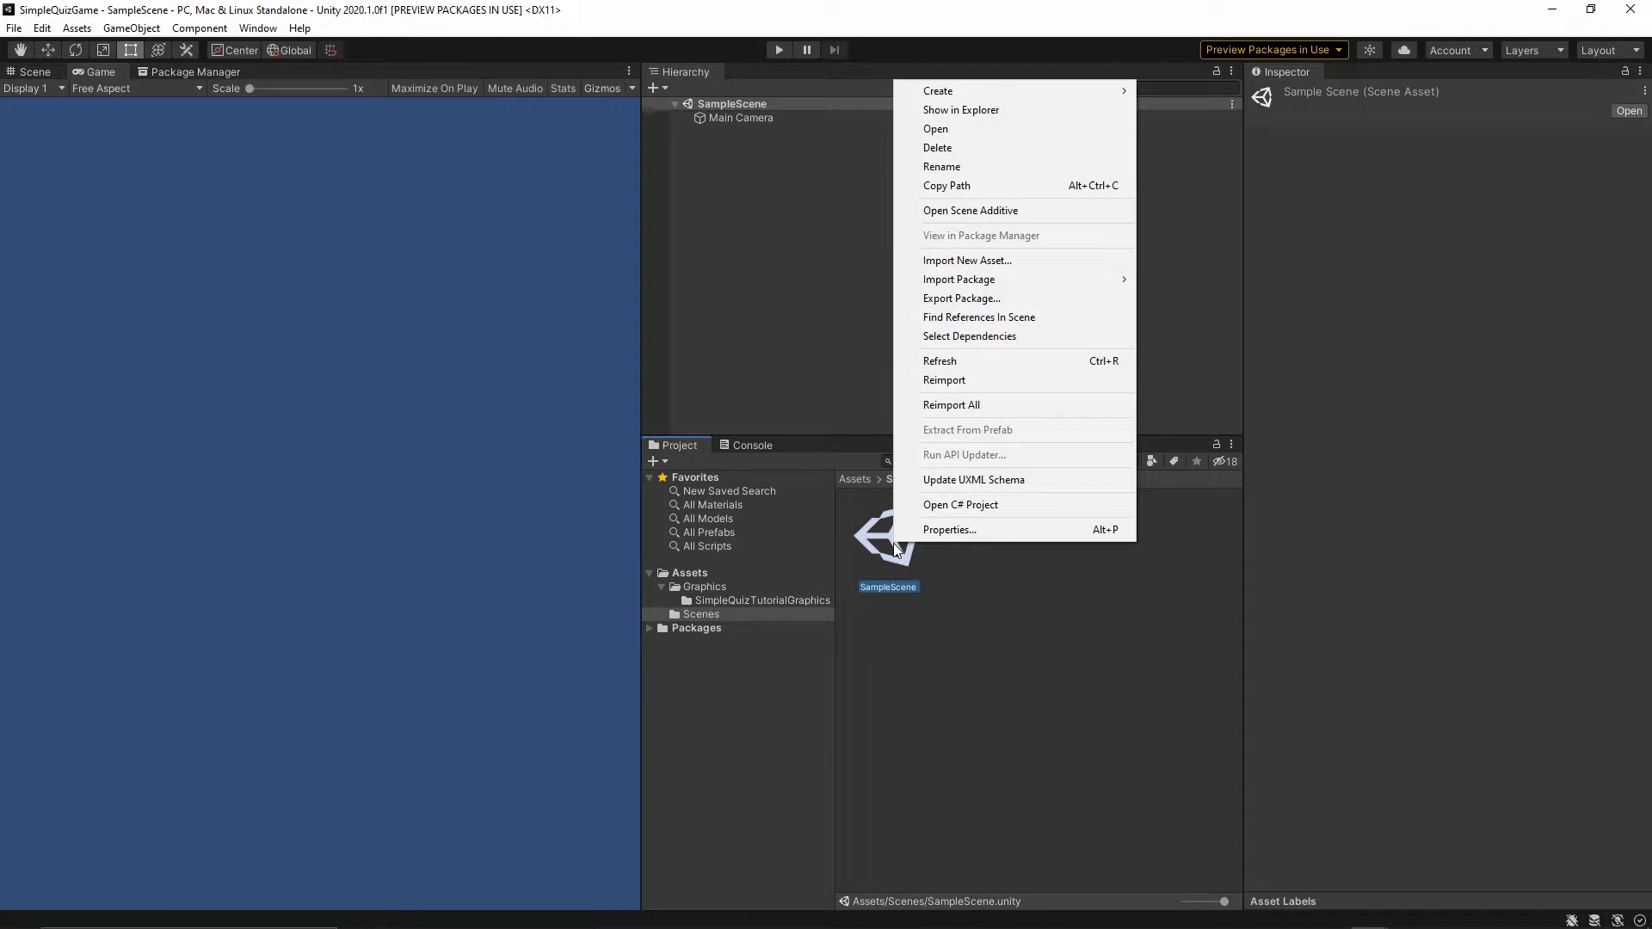
click(971, 168)
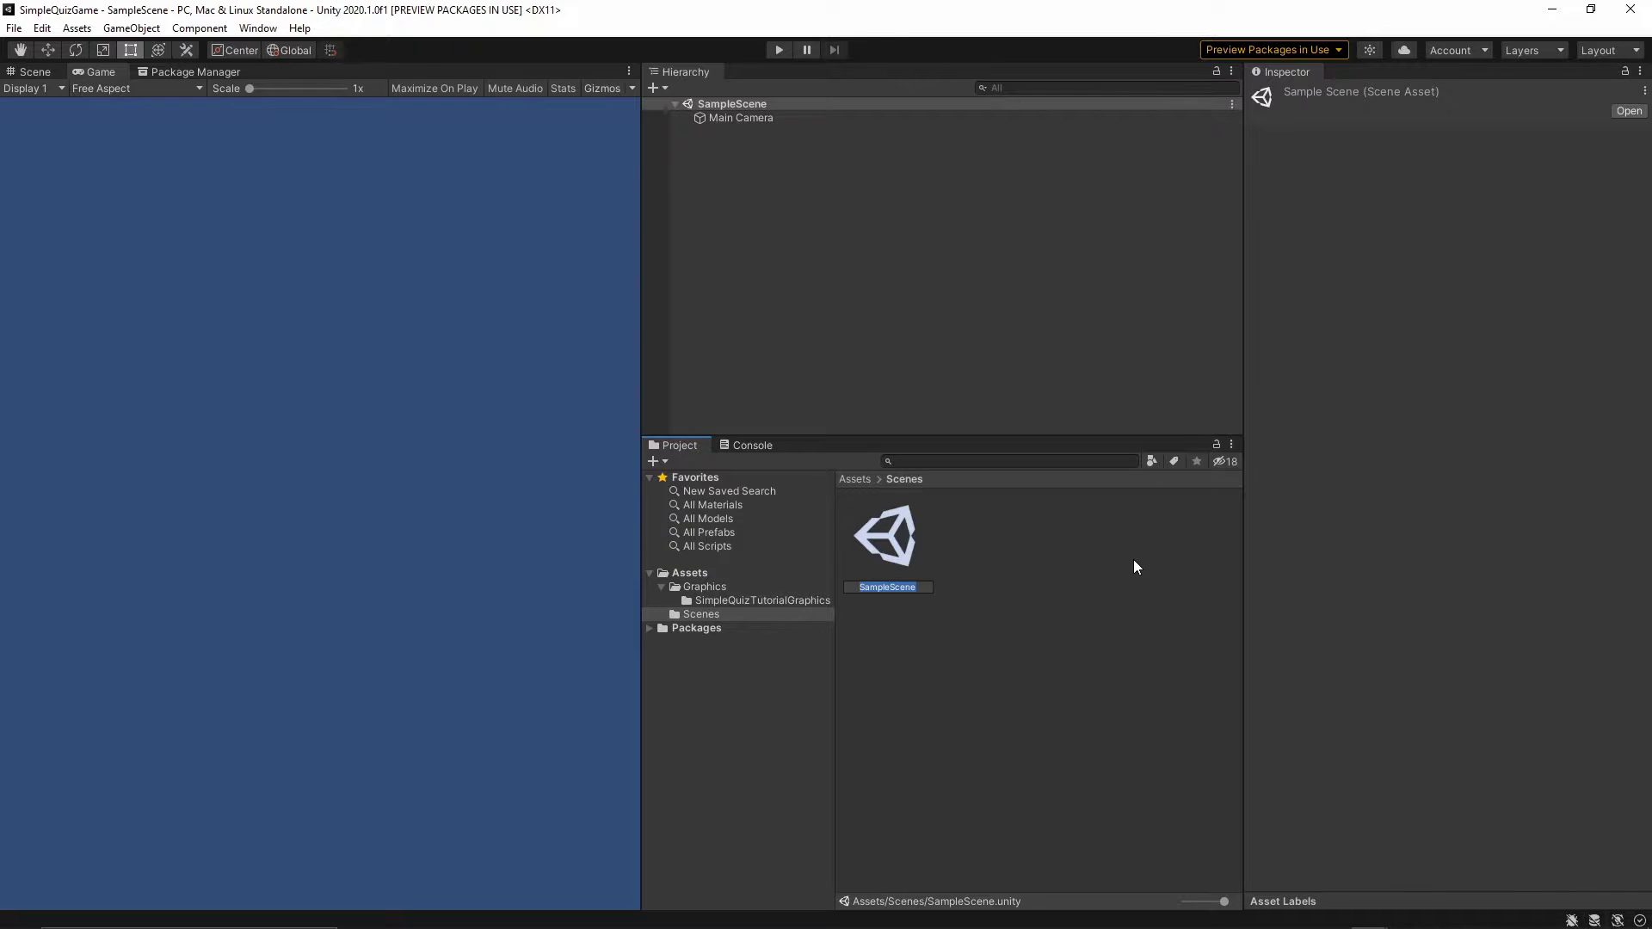
text(MainMenu)
key(Return)
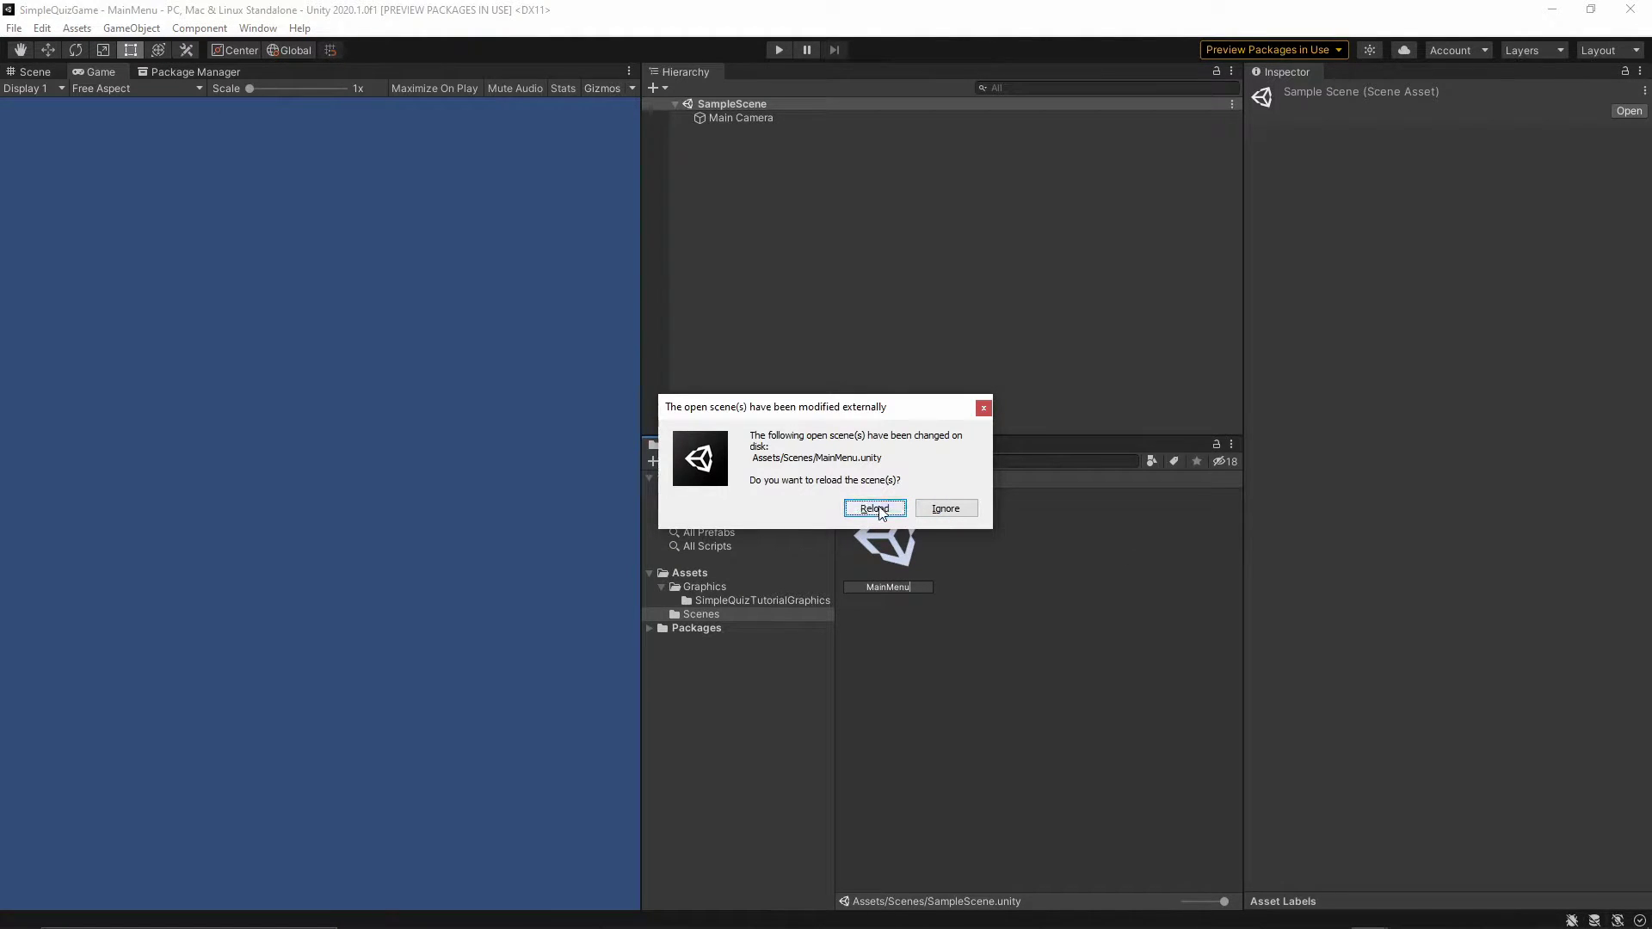
click(880, 511)
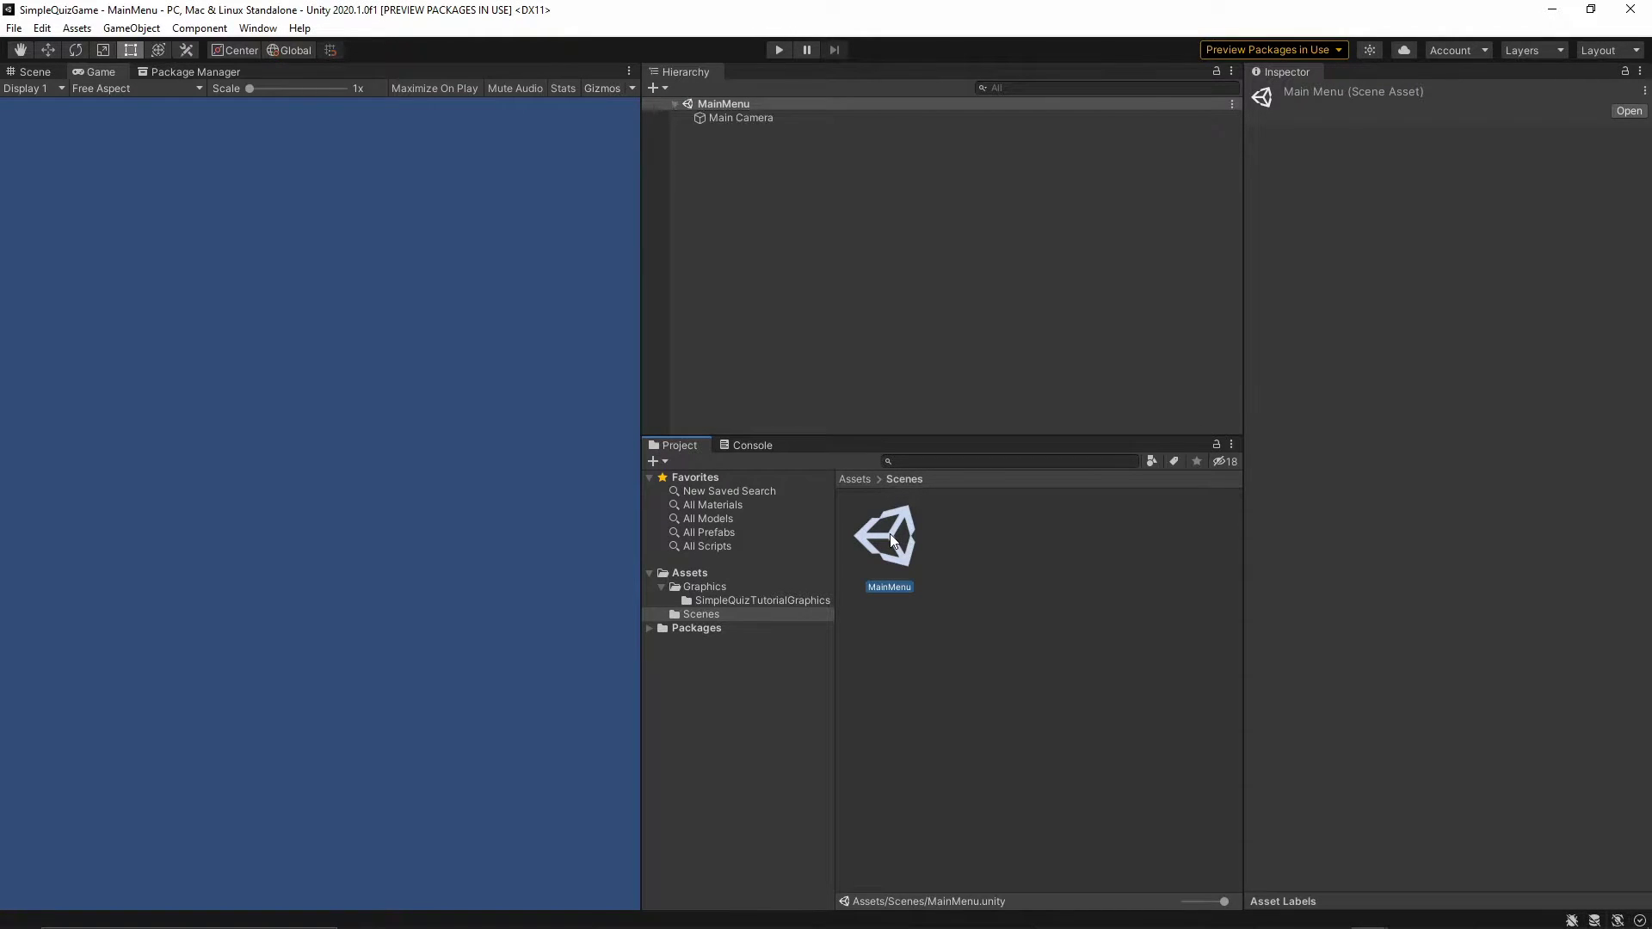
click(1042, 607)
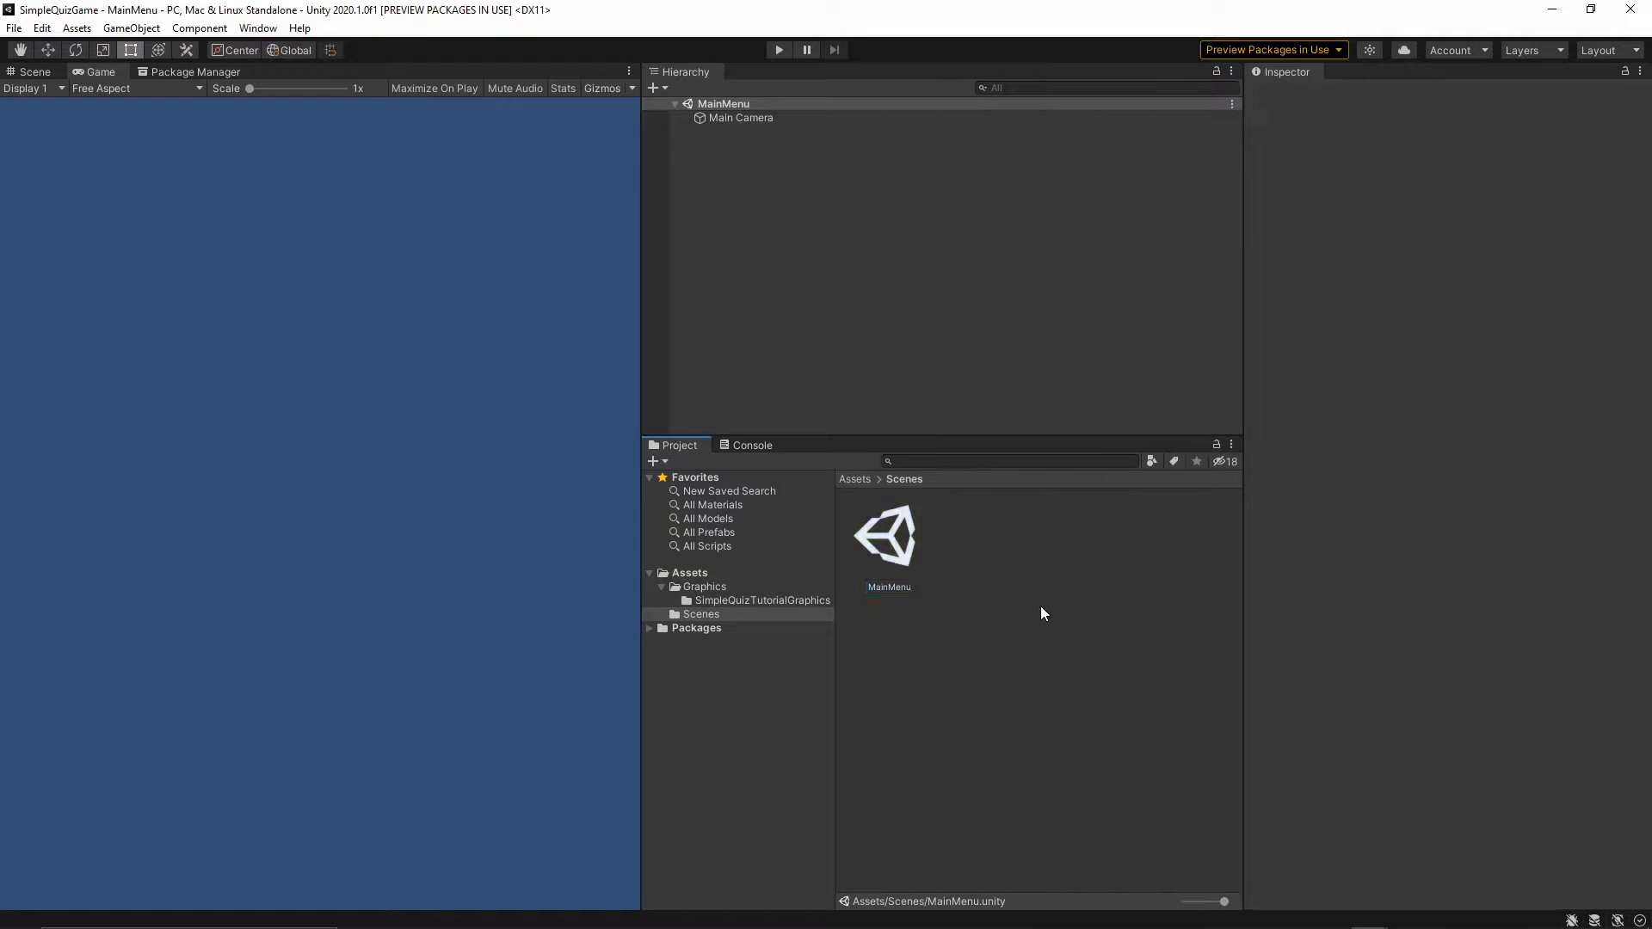
Step: Include the MainMenu scene in the build's scene list and switch the build platform to Android
click(14, 28)
click(38, 200)
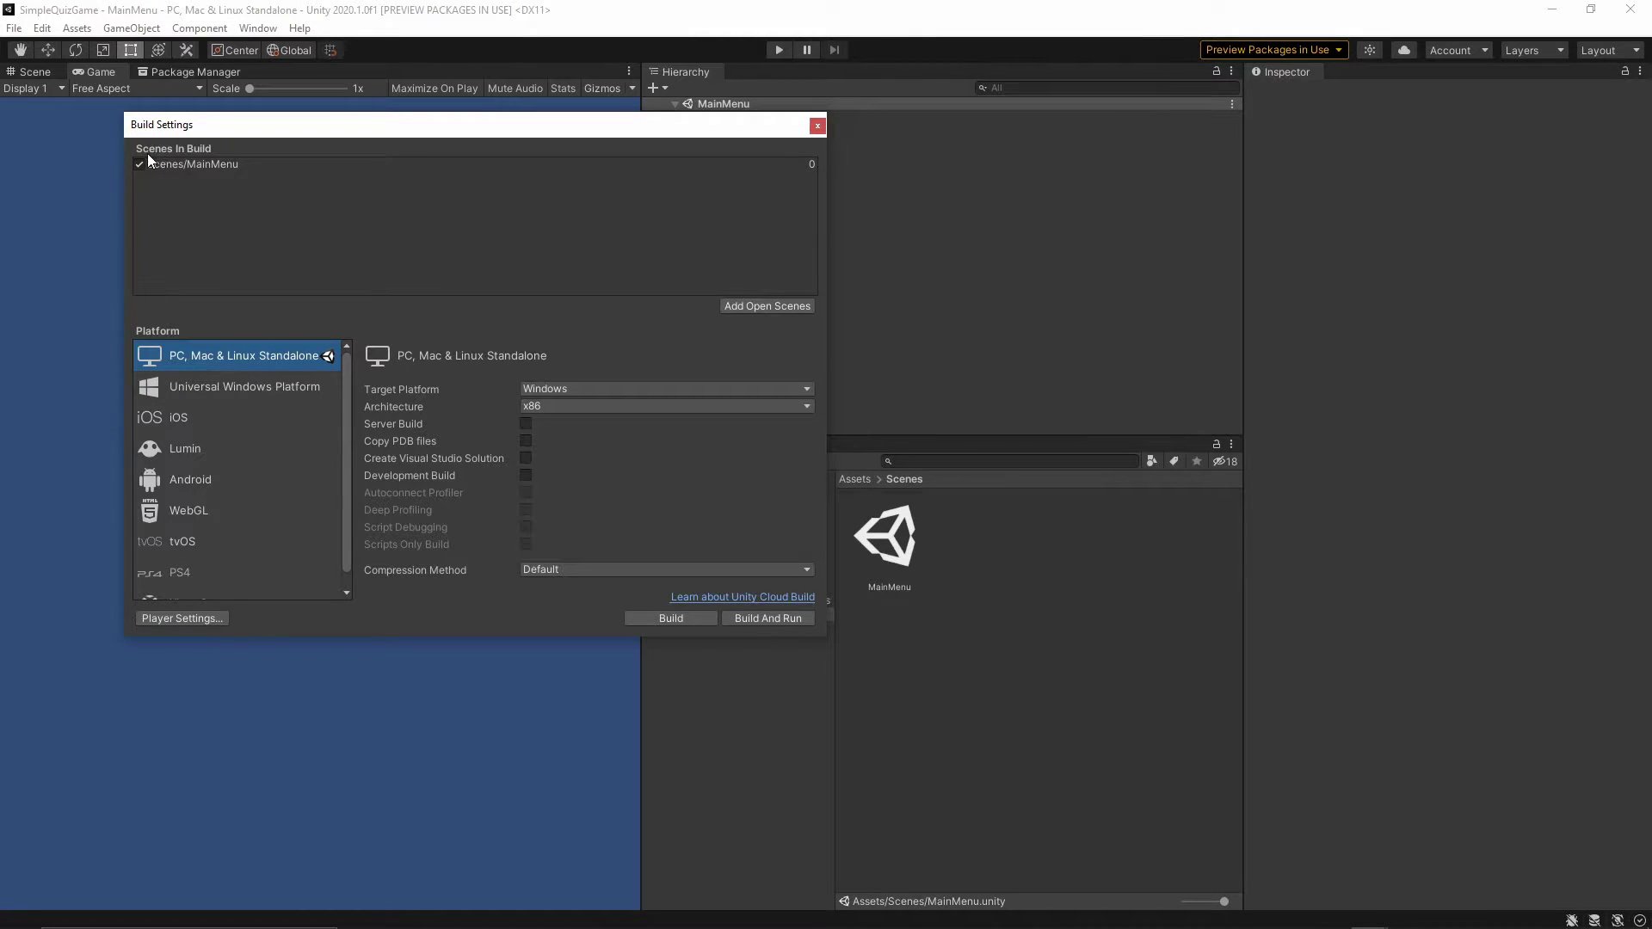
click(887, 539)
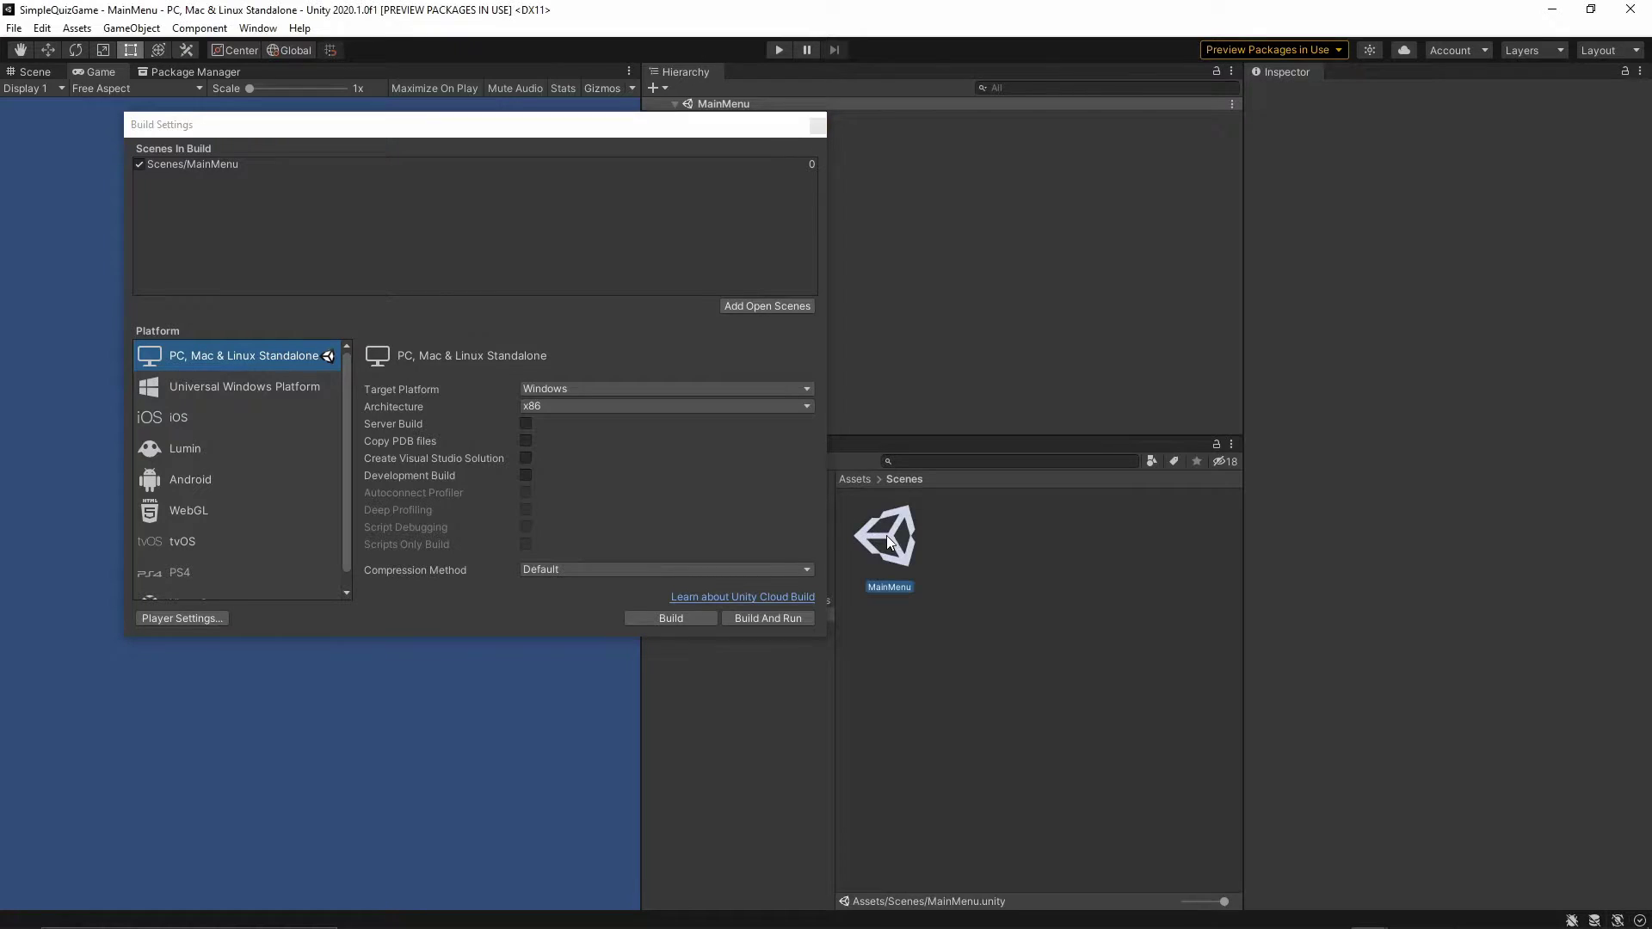
drag(886, 535, 525, 200)
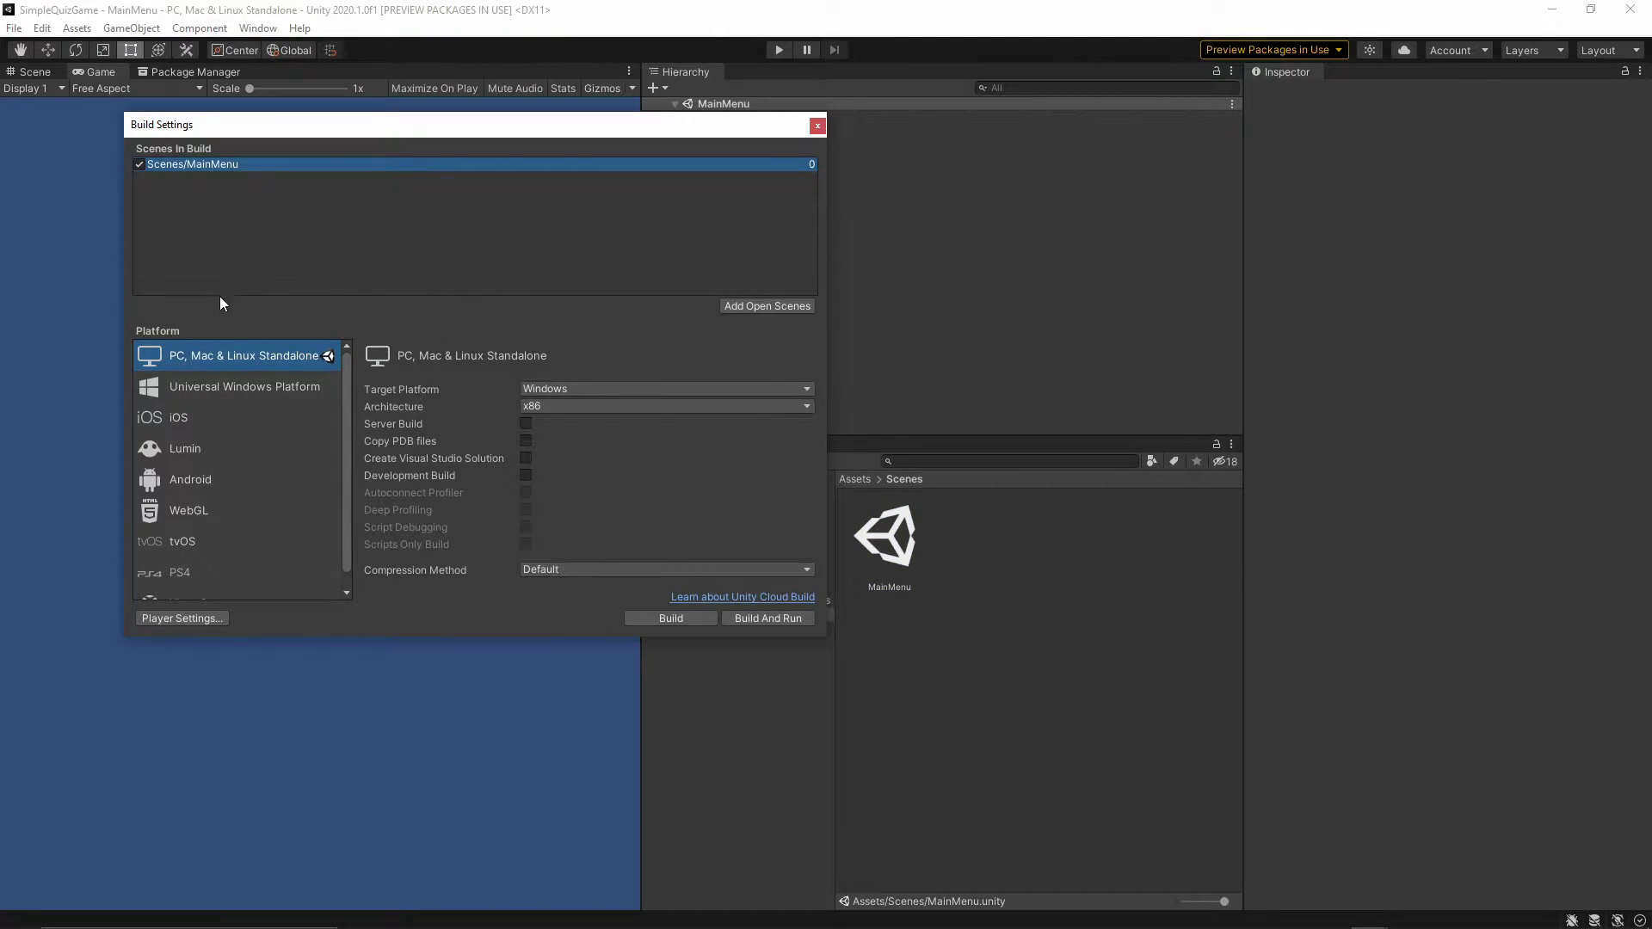
click(191, 478)
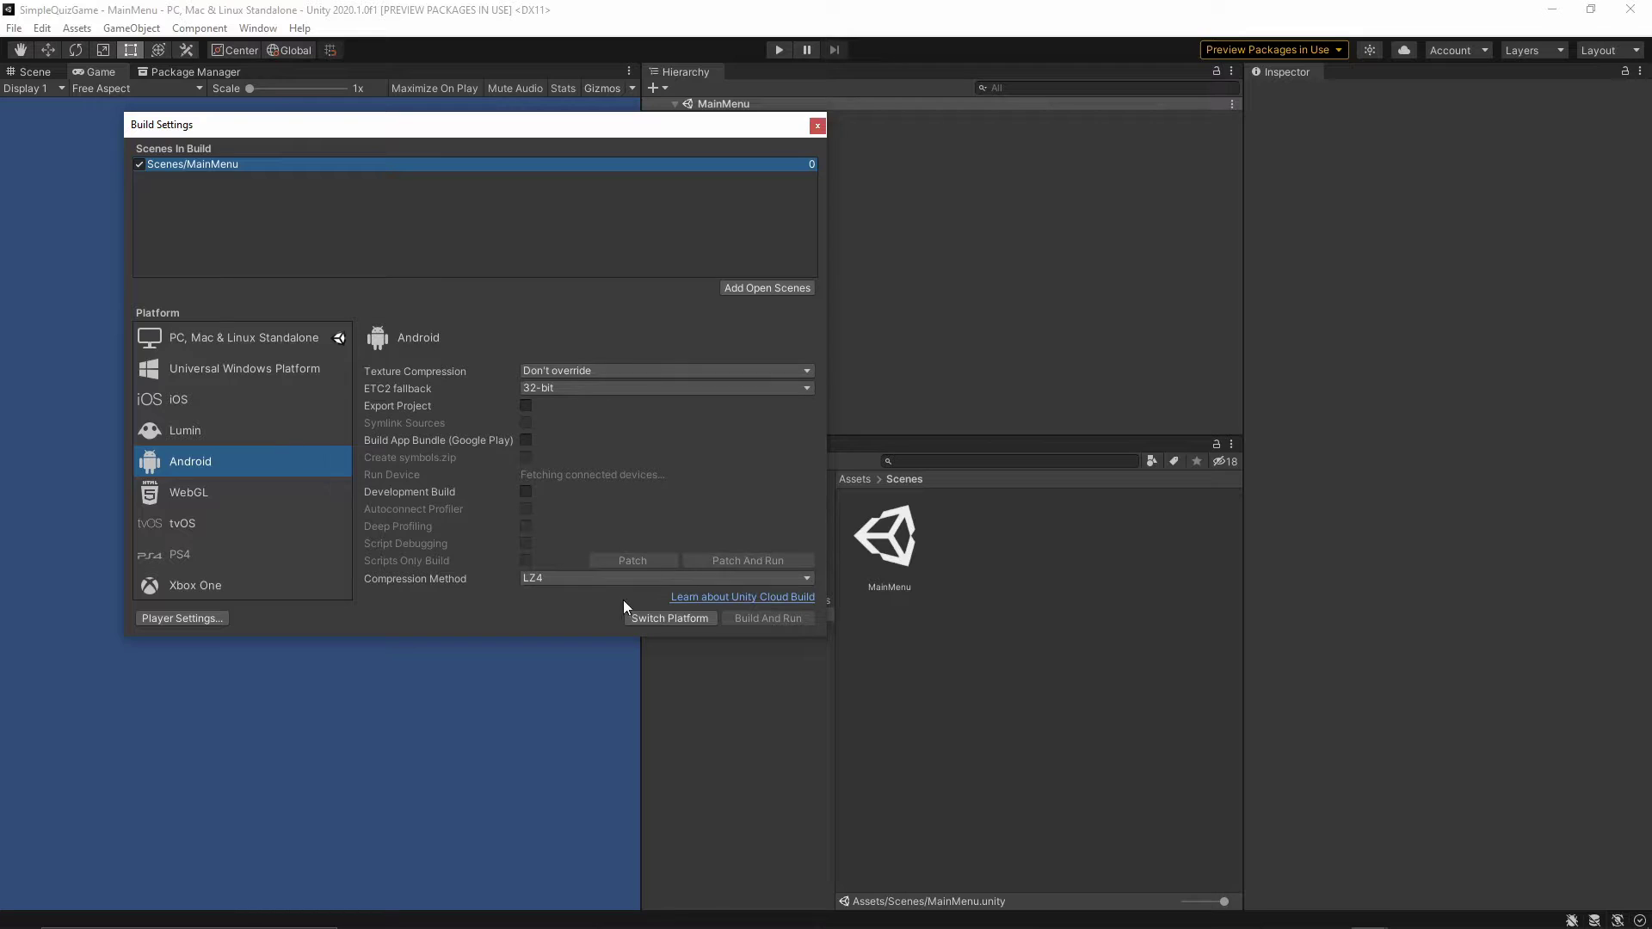
click(672, 618)
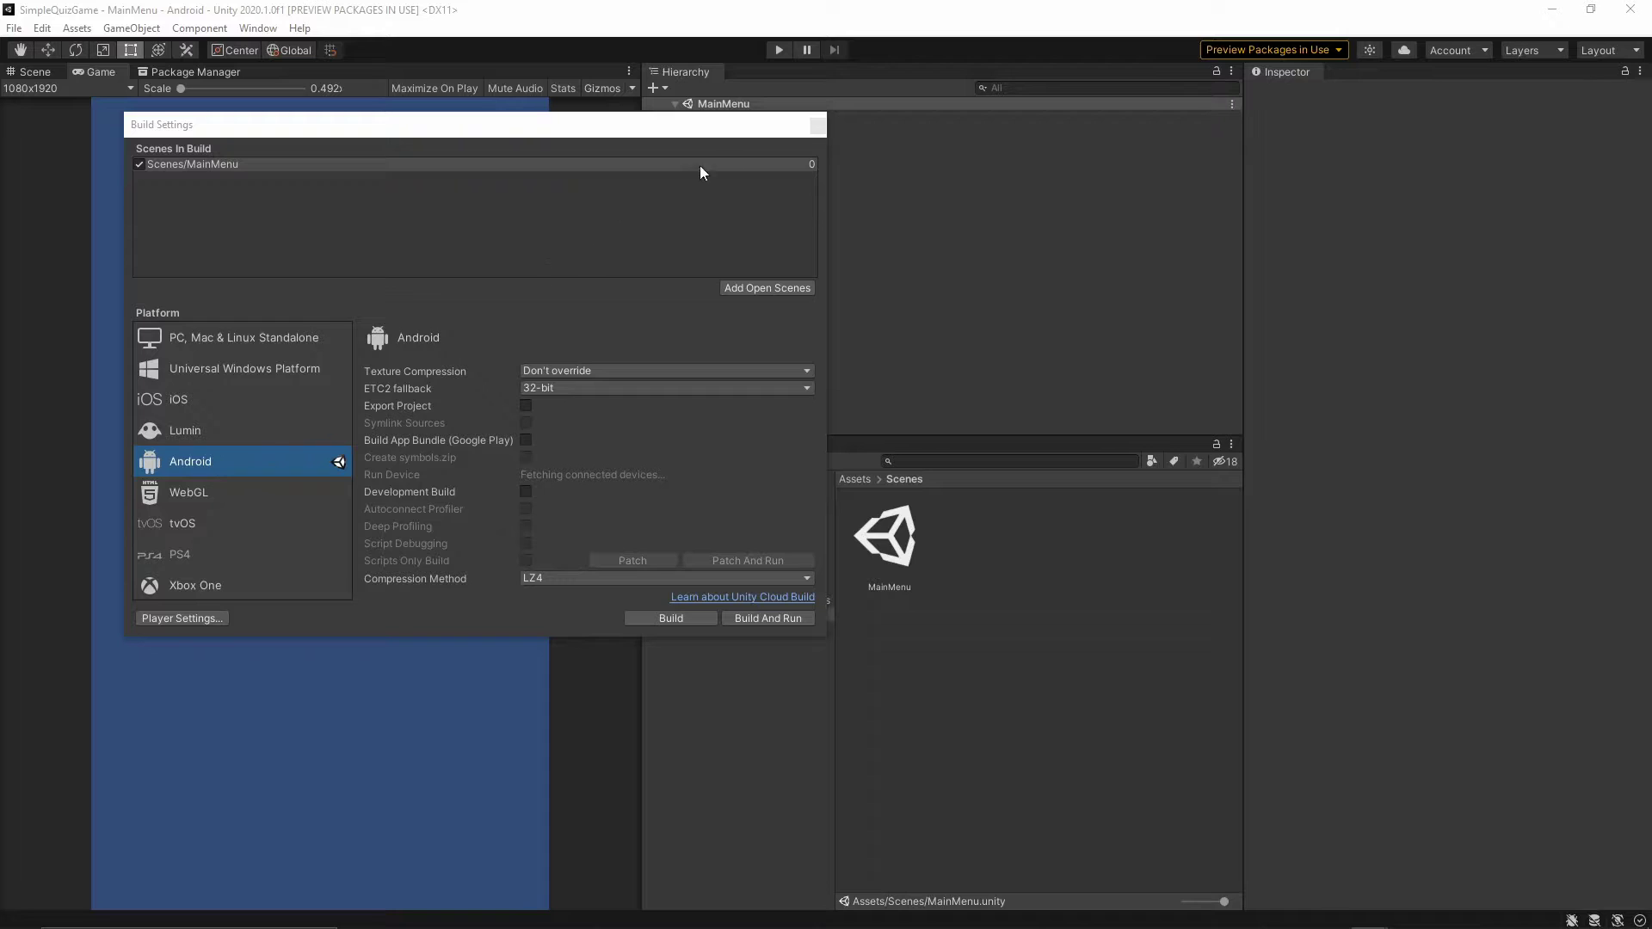
click(817, 125)
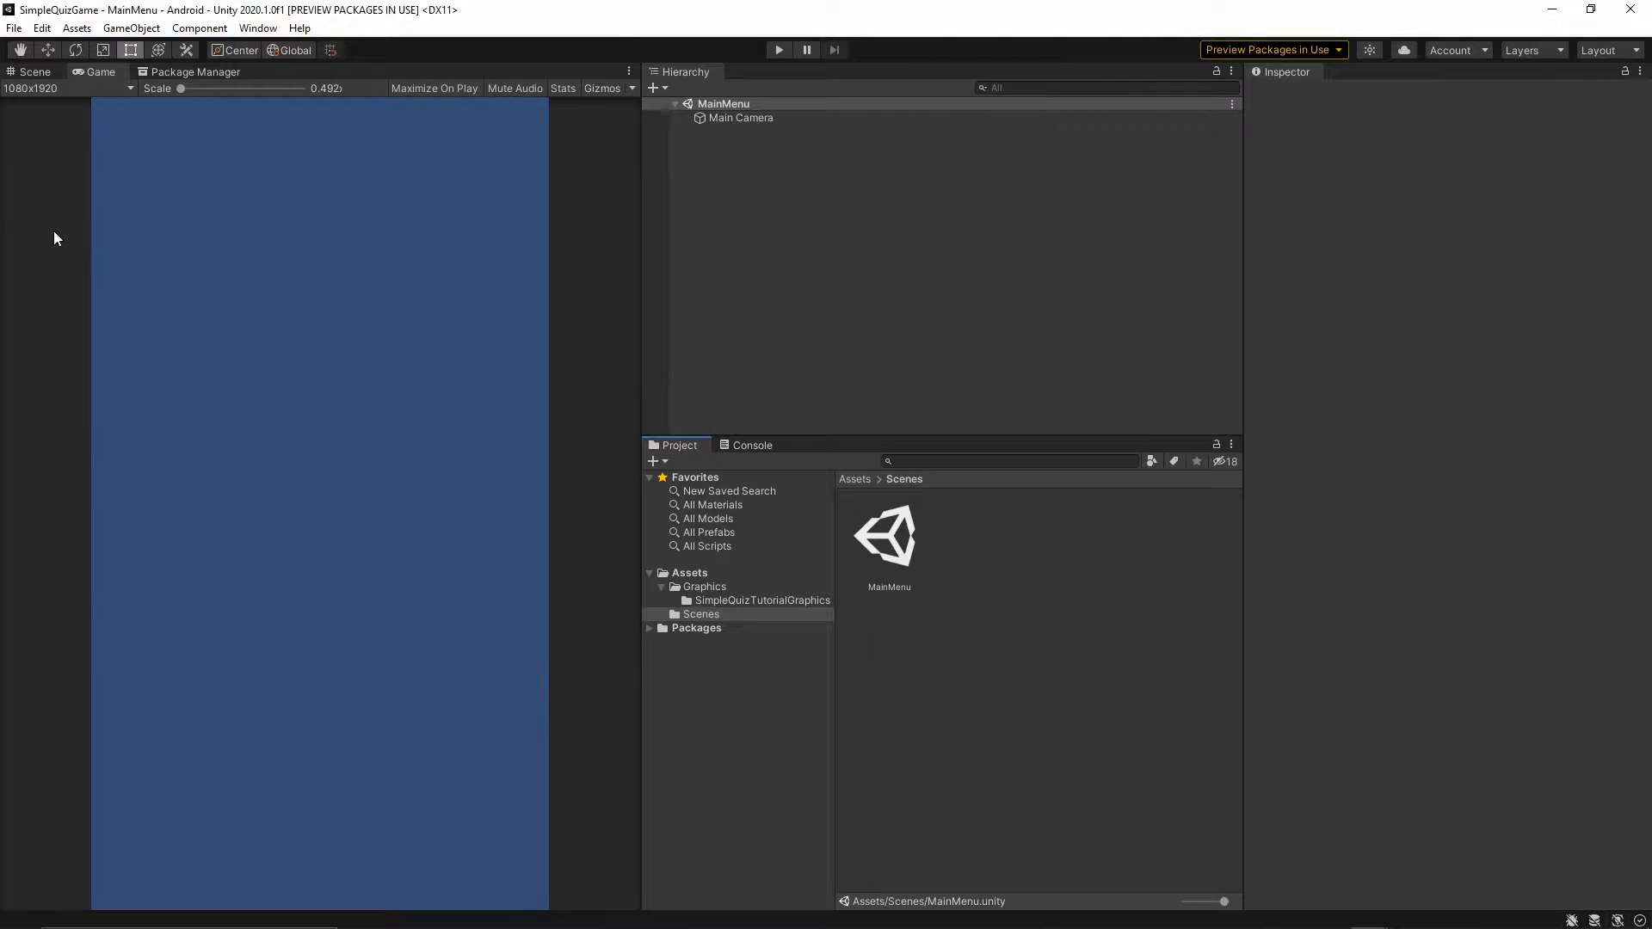
Step: Switch the Game view to Free Aspect and back to the 1080x1920 resolution
click(34, 72)
click(96, 74)
click(34, 89)
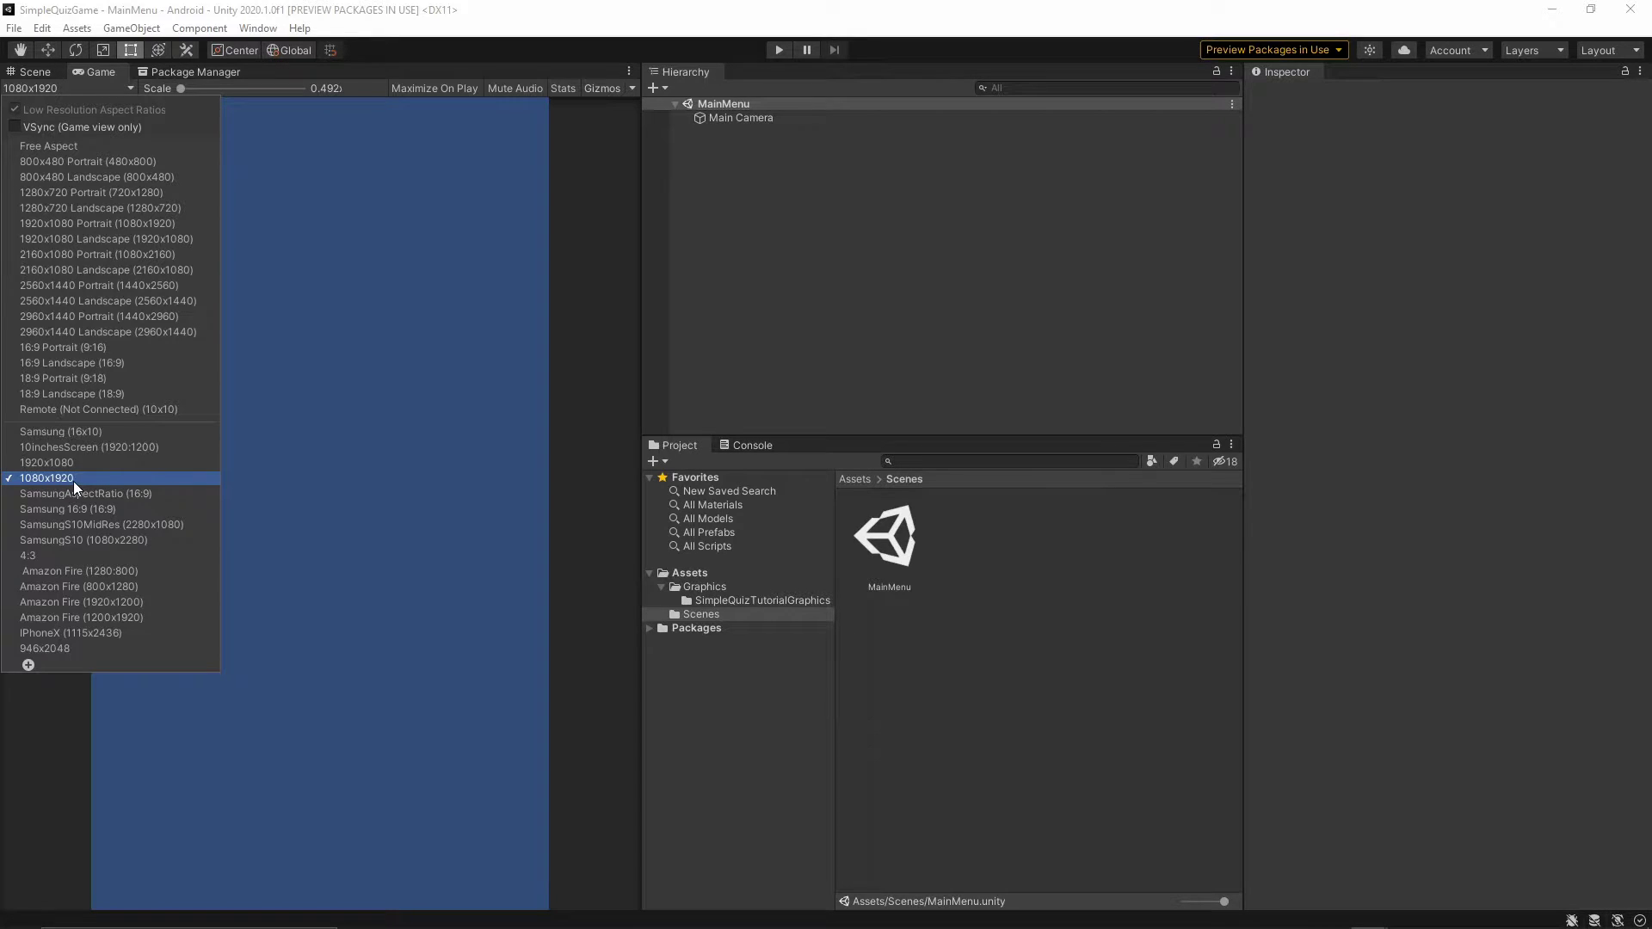
click(81, 149)
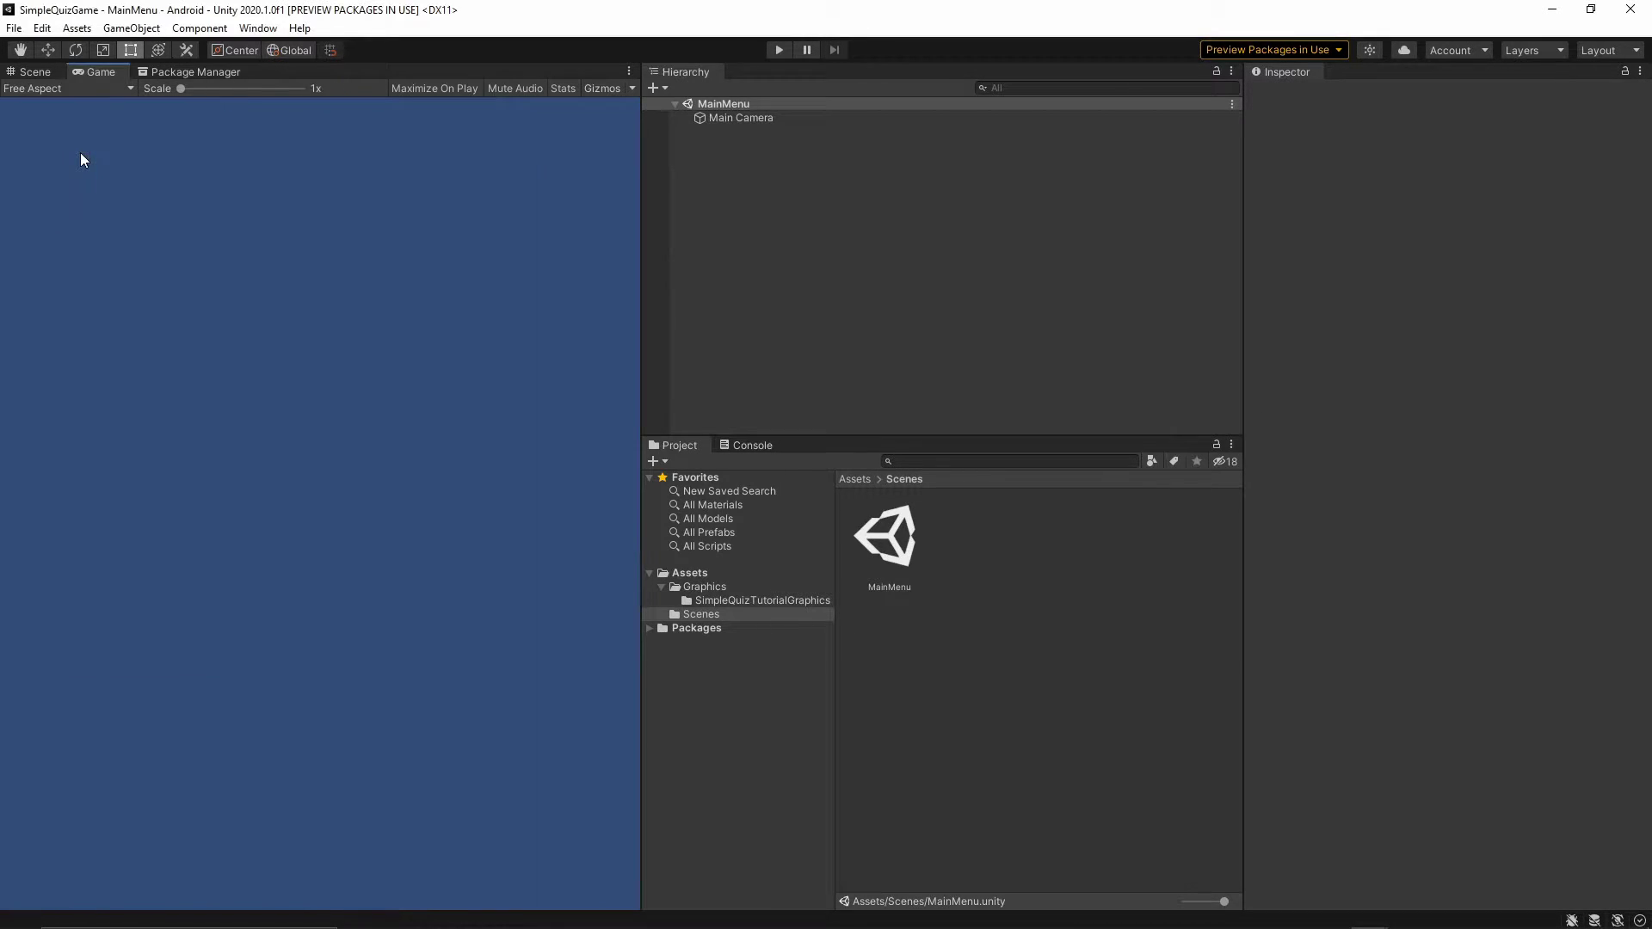
click(38, 87)
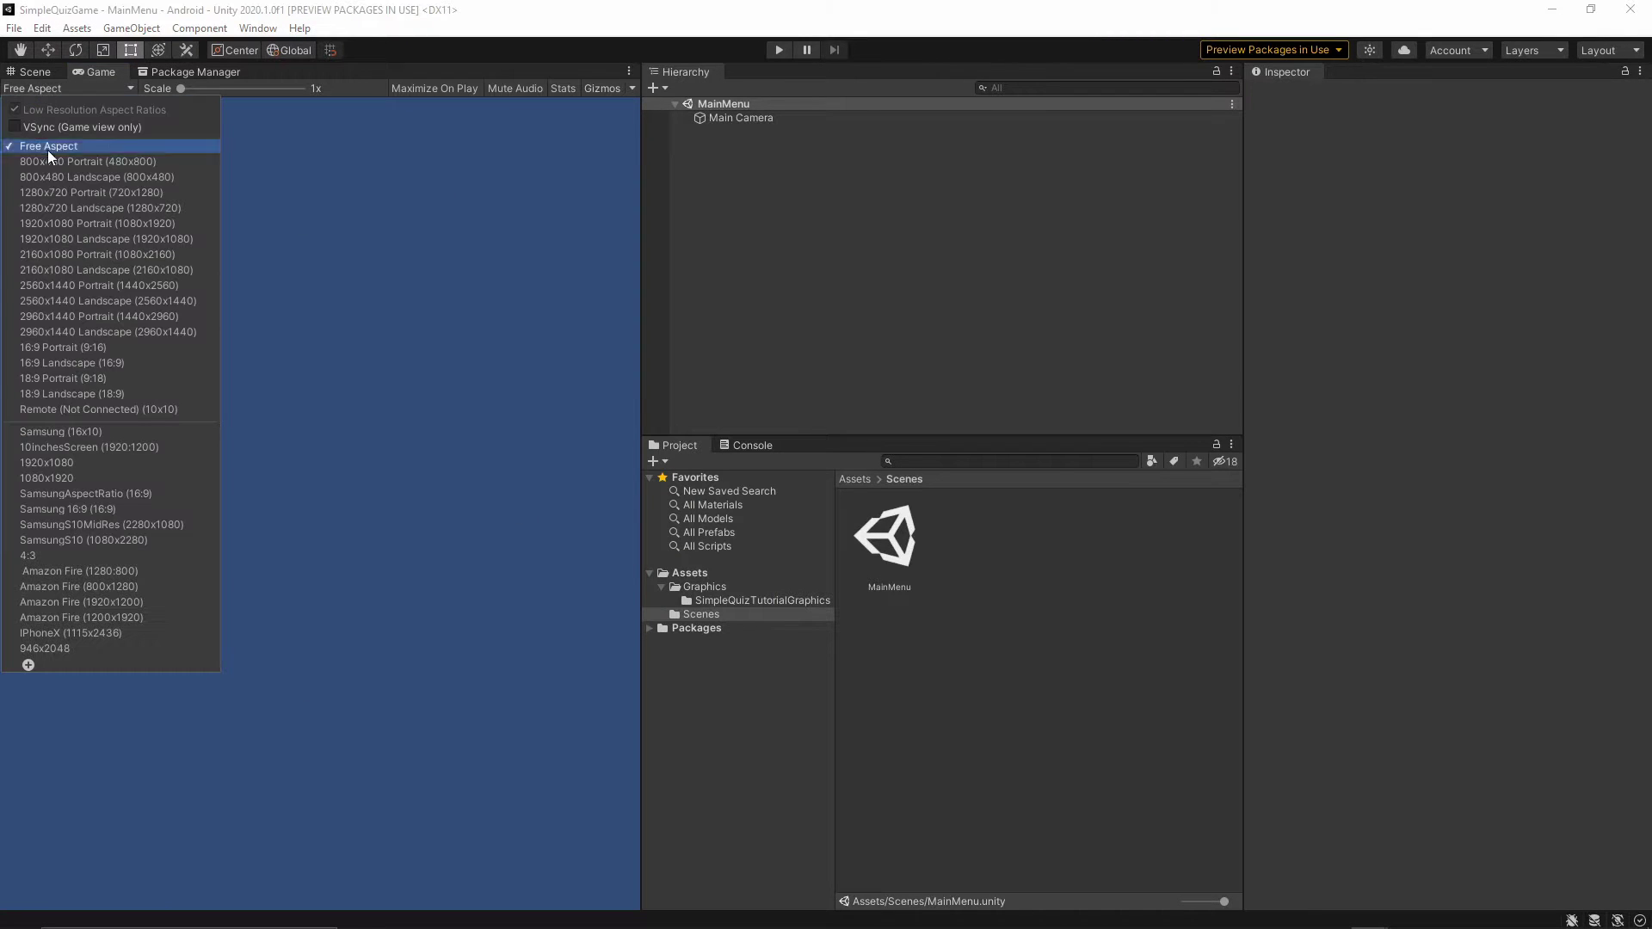
click(64, 478)
click(1127, 730)
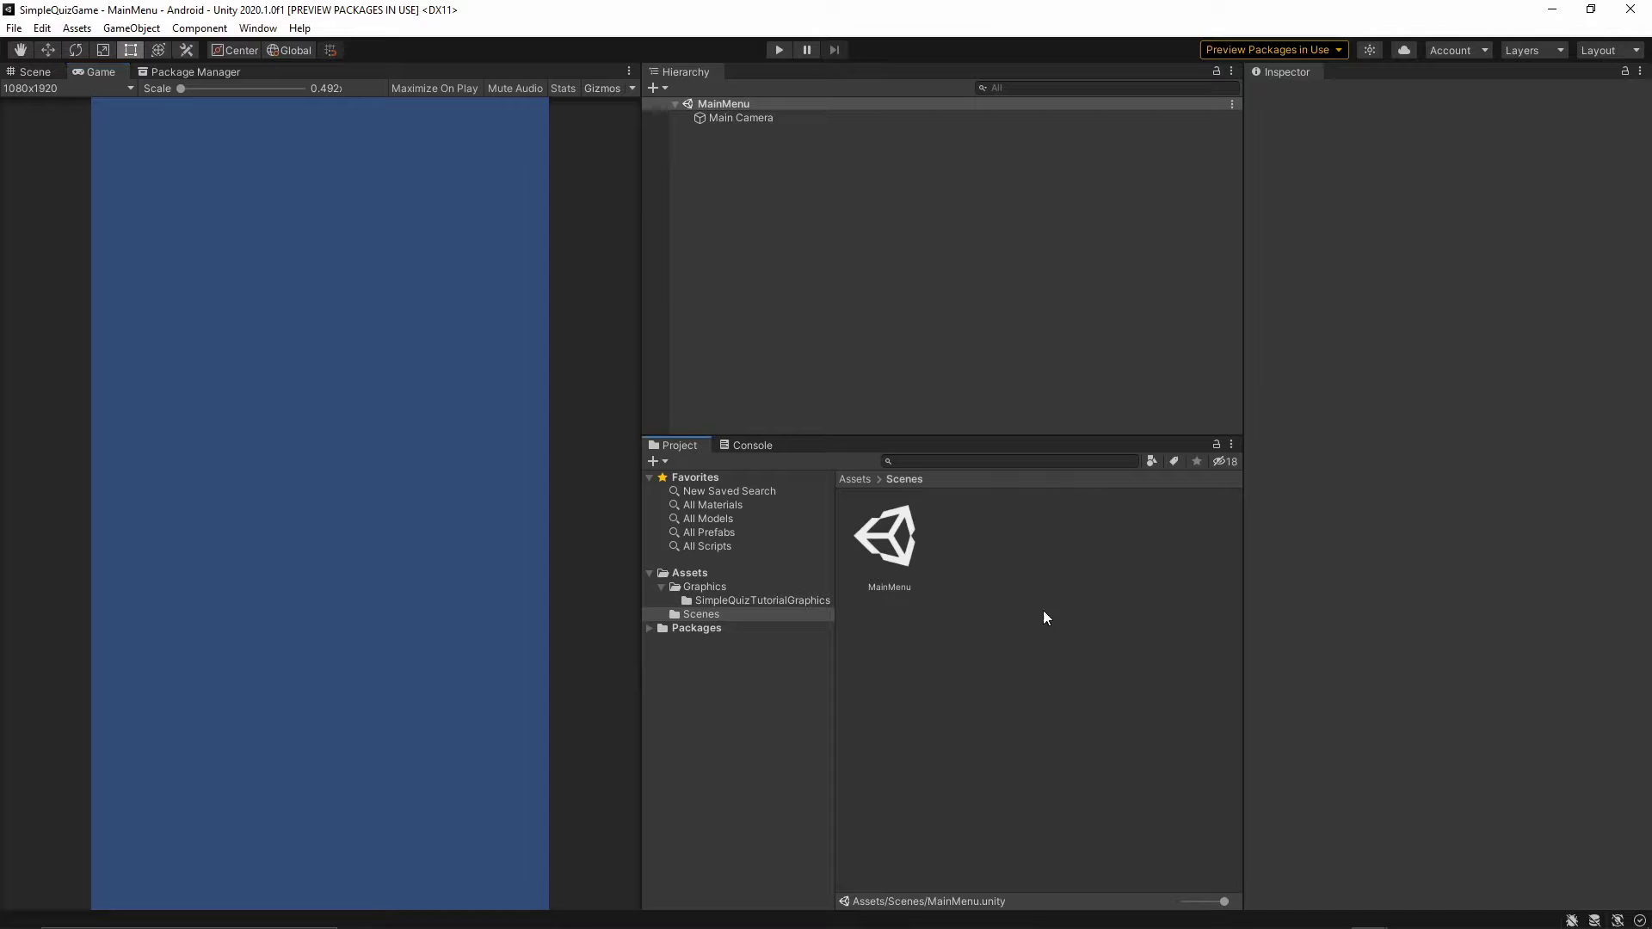
click(886, 538)
click(994, 632)
click(893, 333)
Step: Add a UI Canvas to the scene and render it in Screen Space - Camera mode using the Main Camera
right_click(756, 180)
mouse_move(797, 490)
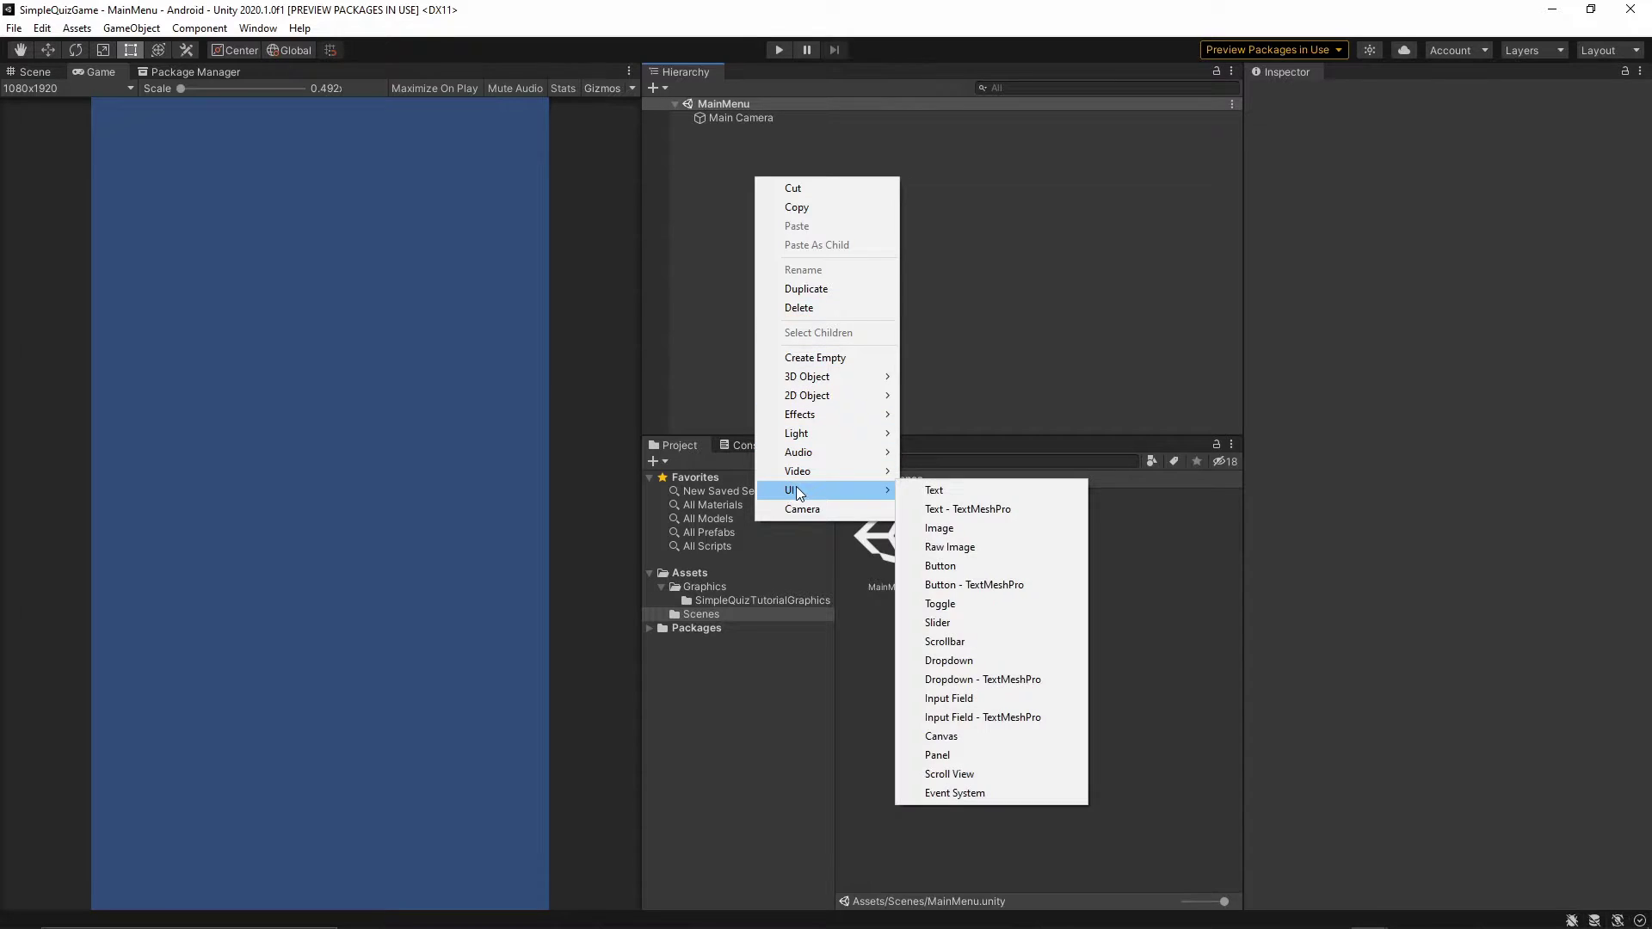
click(943, 737)
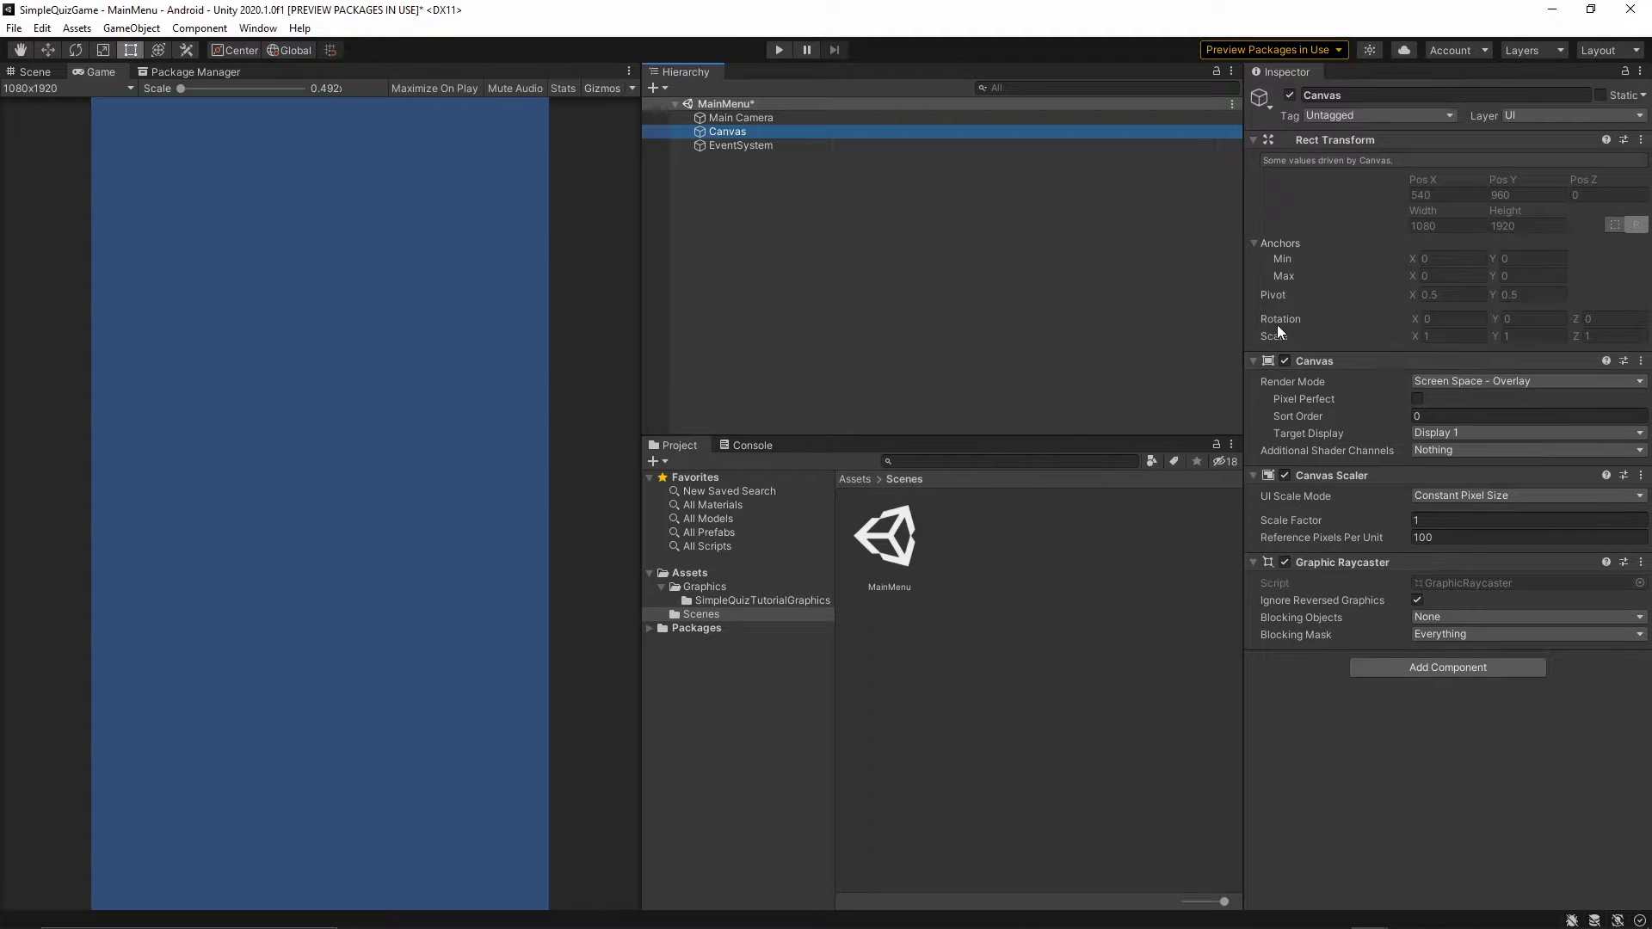
click(1452, 382)
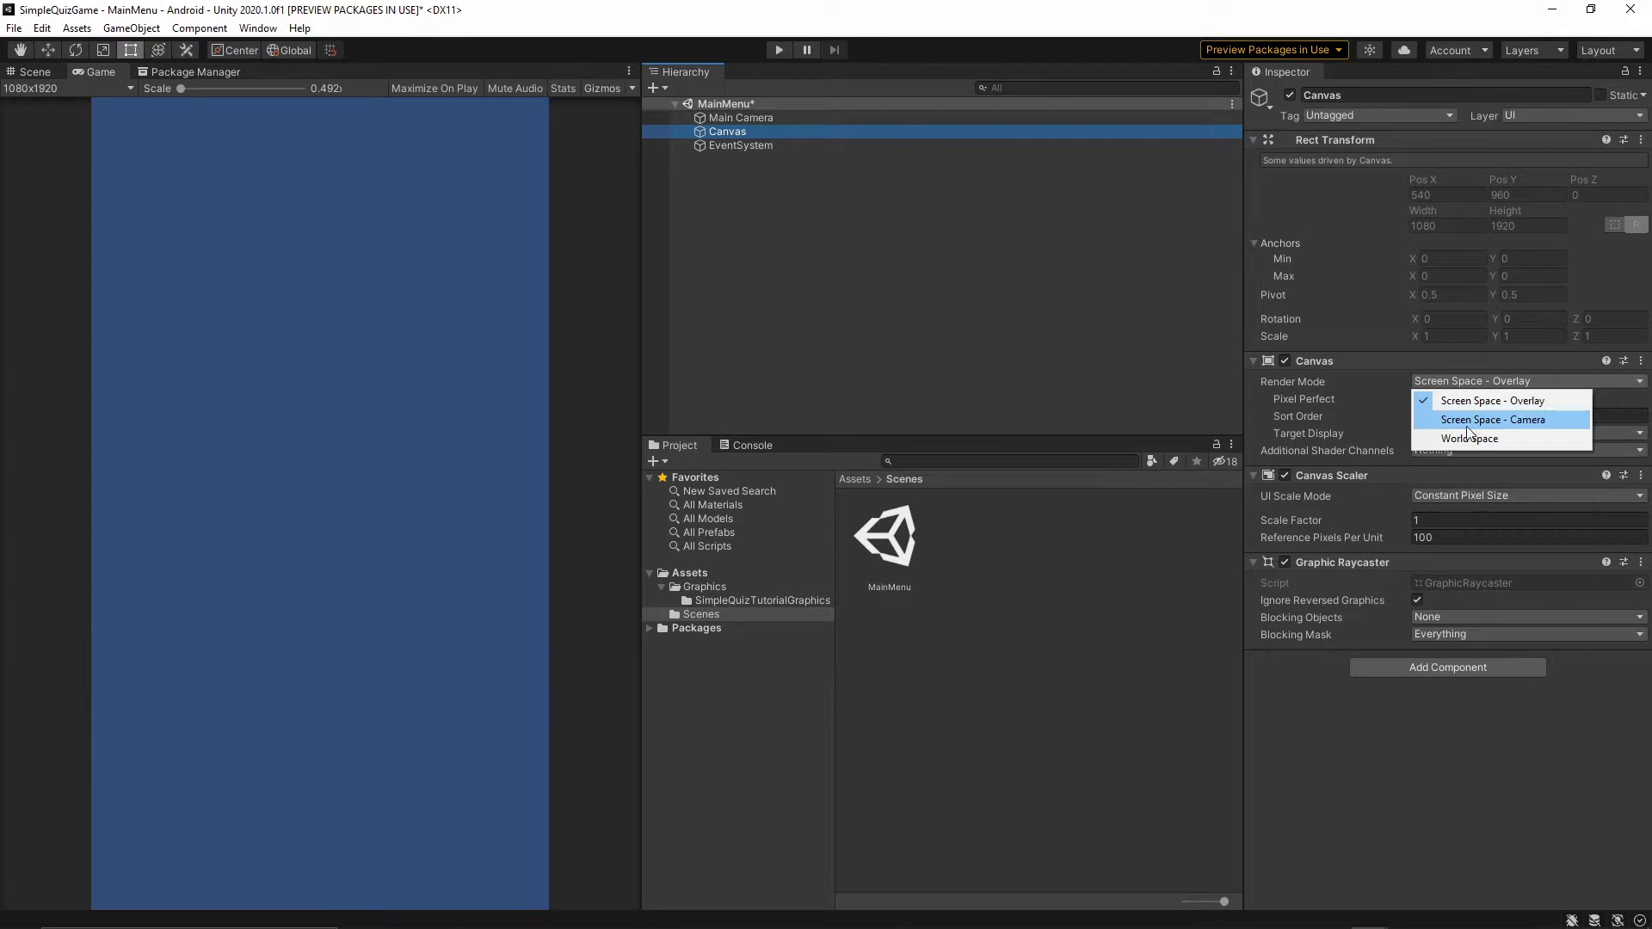
click(1470, 417)
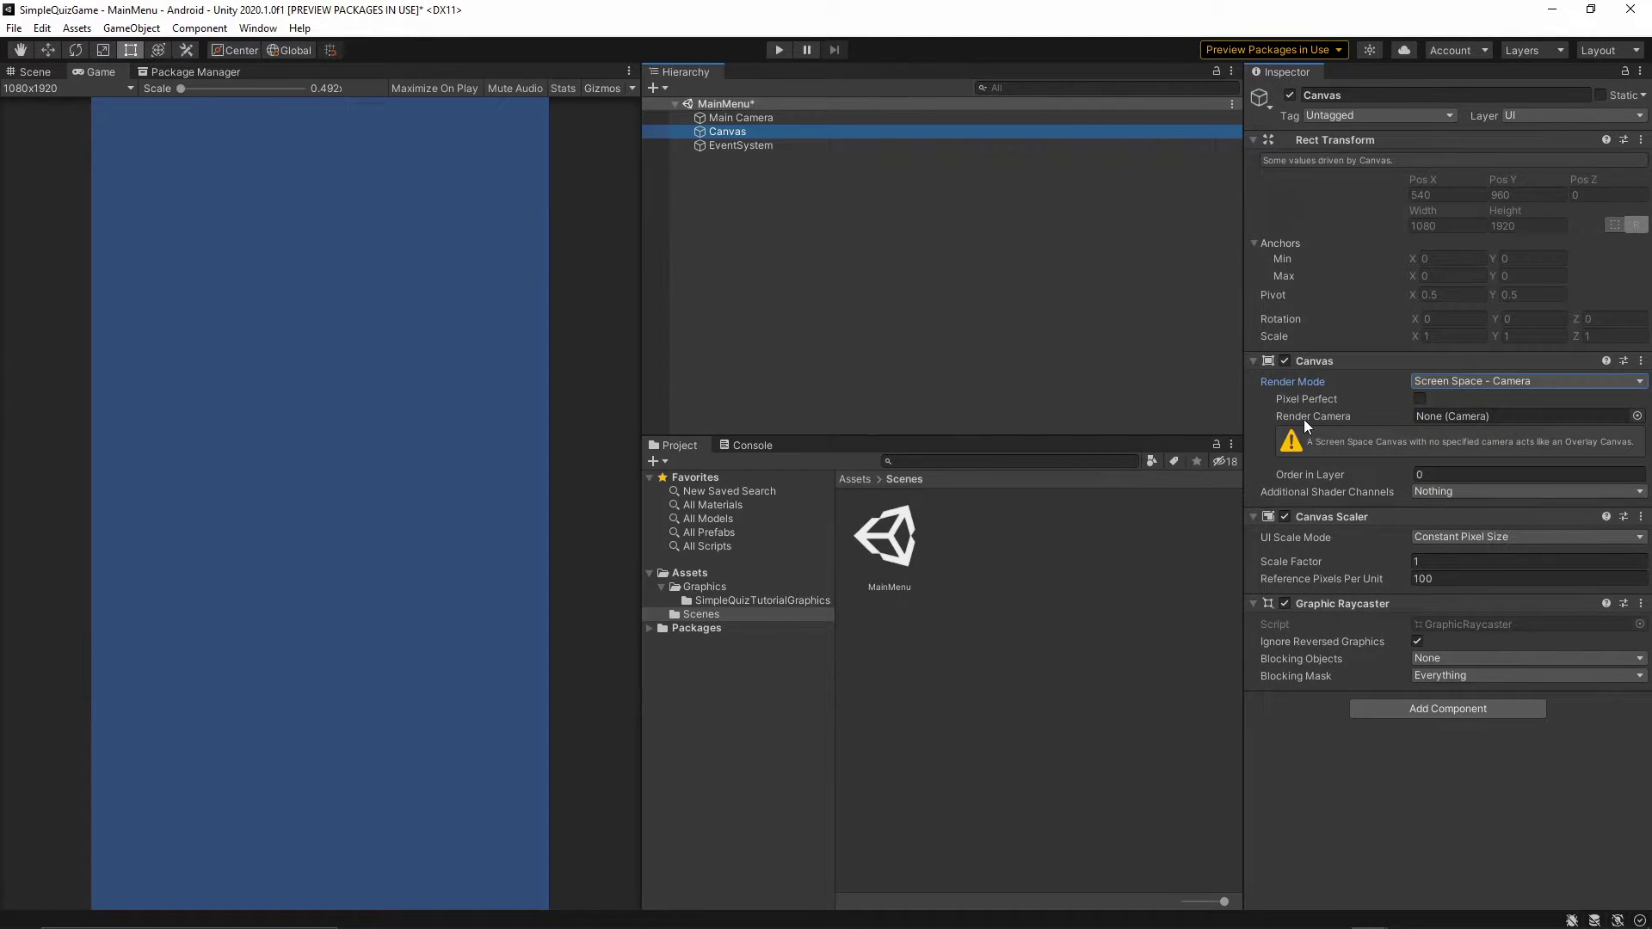
drag(719, 119, 1433, 418)
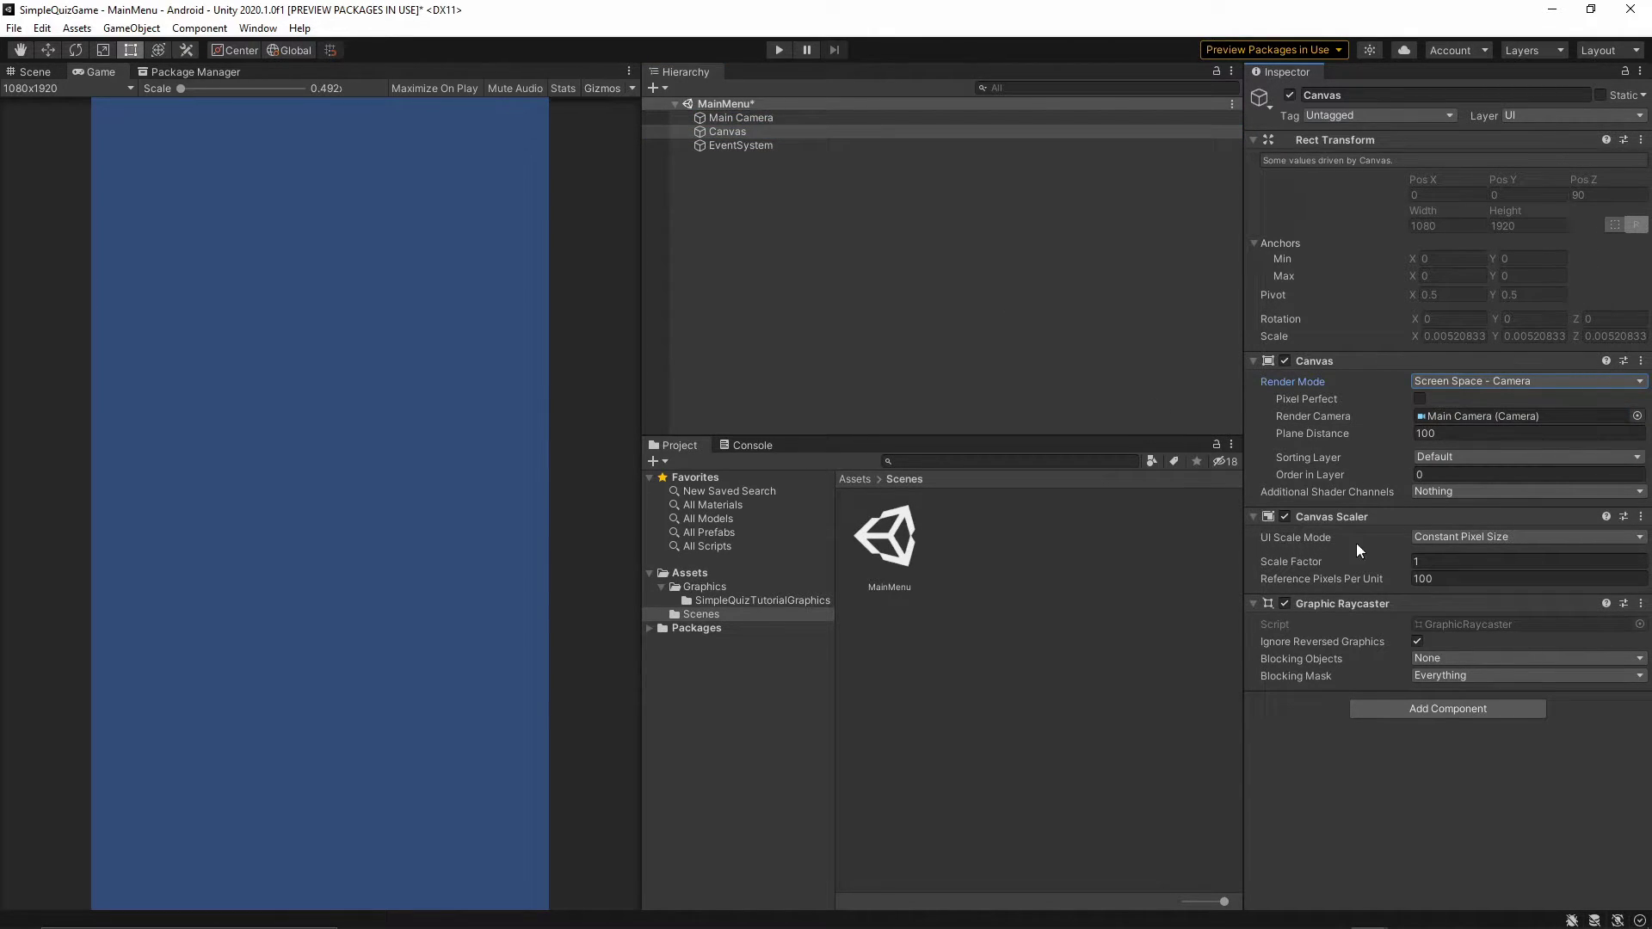
Step: Set the Canvas Scaler to Scale With Screen Size with a 1080 x 1920 reference resolution and a width/height match of 0.5
click(1458, 539)
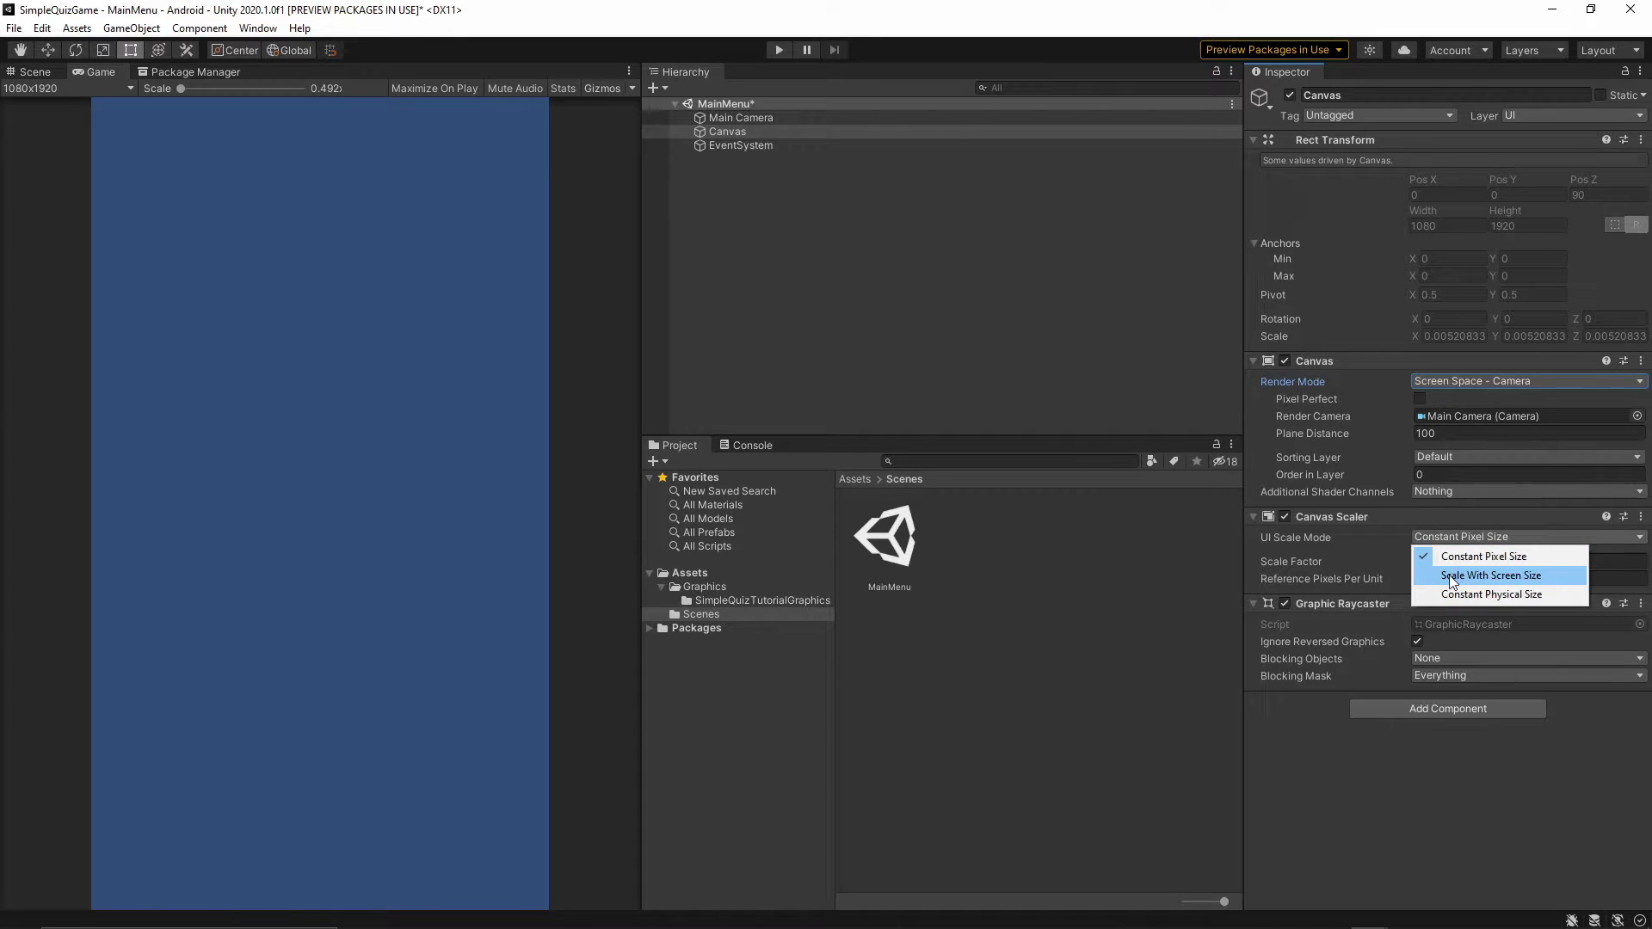
click(1451, 576)
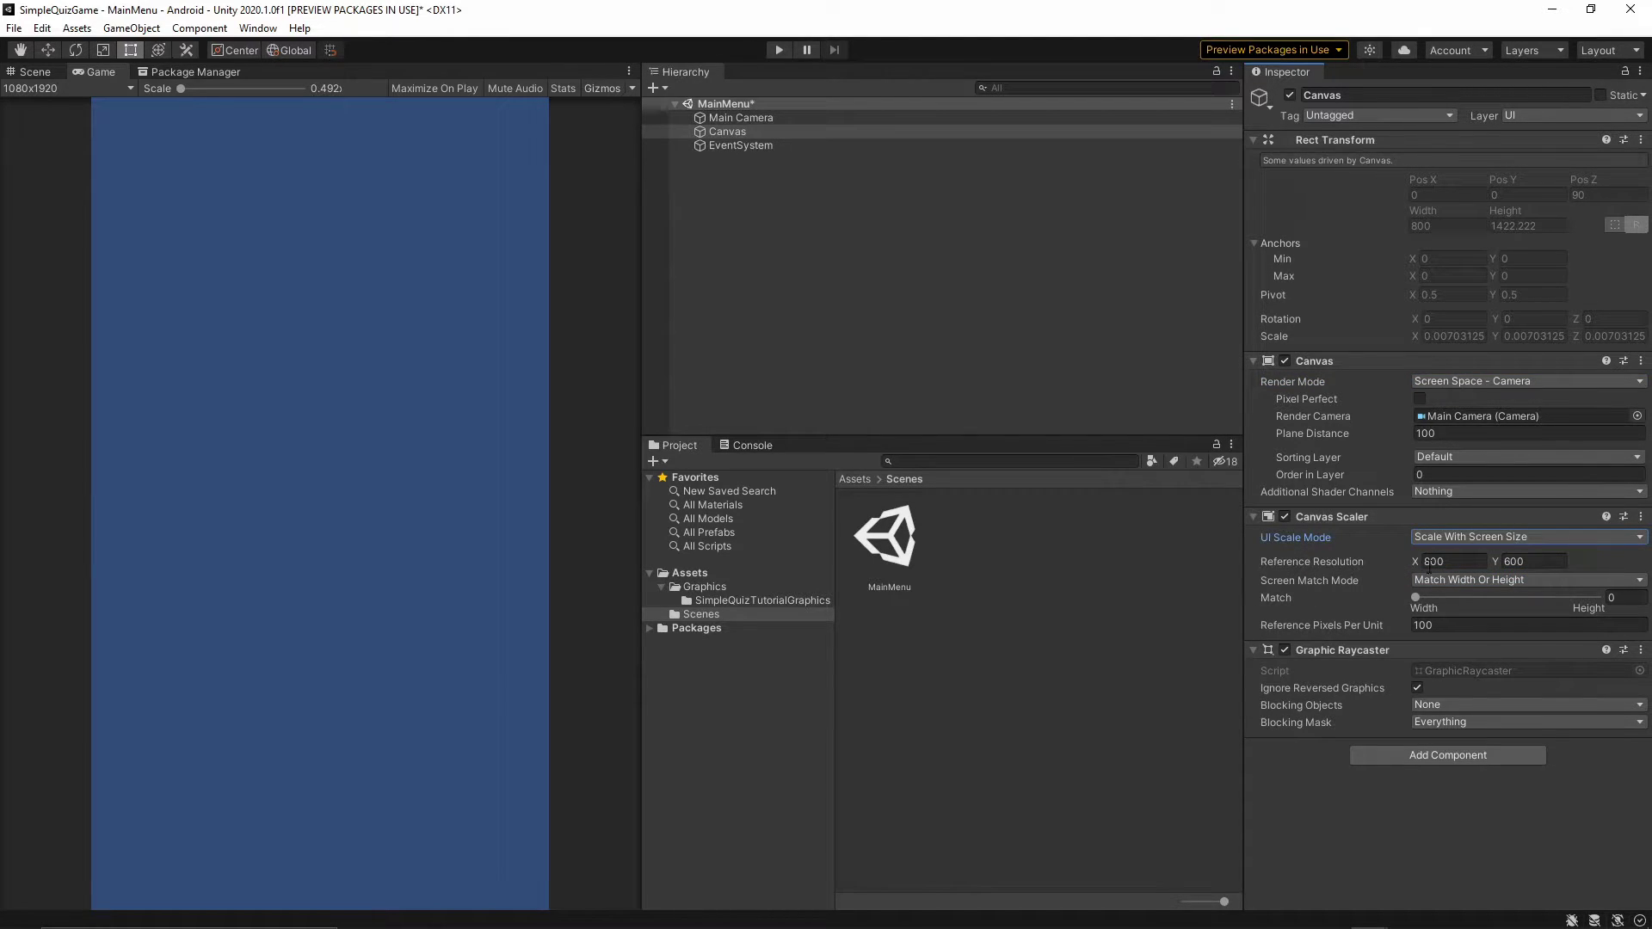
click(1464, 563)
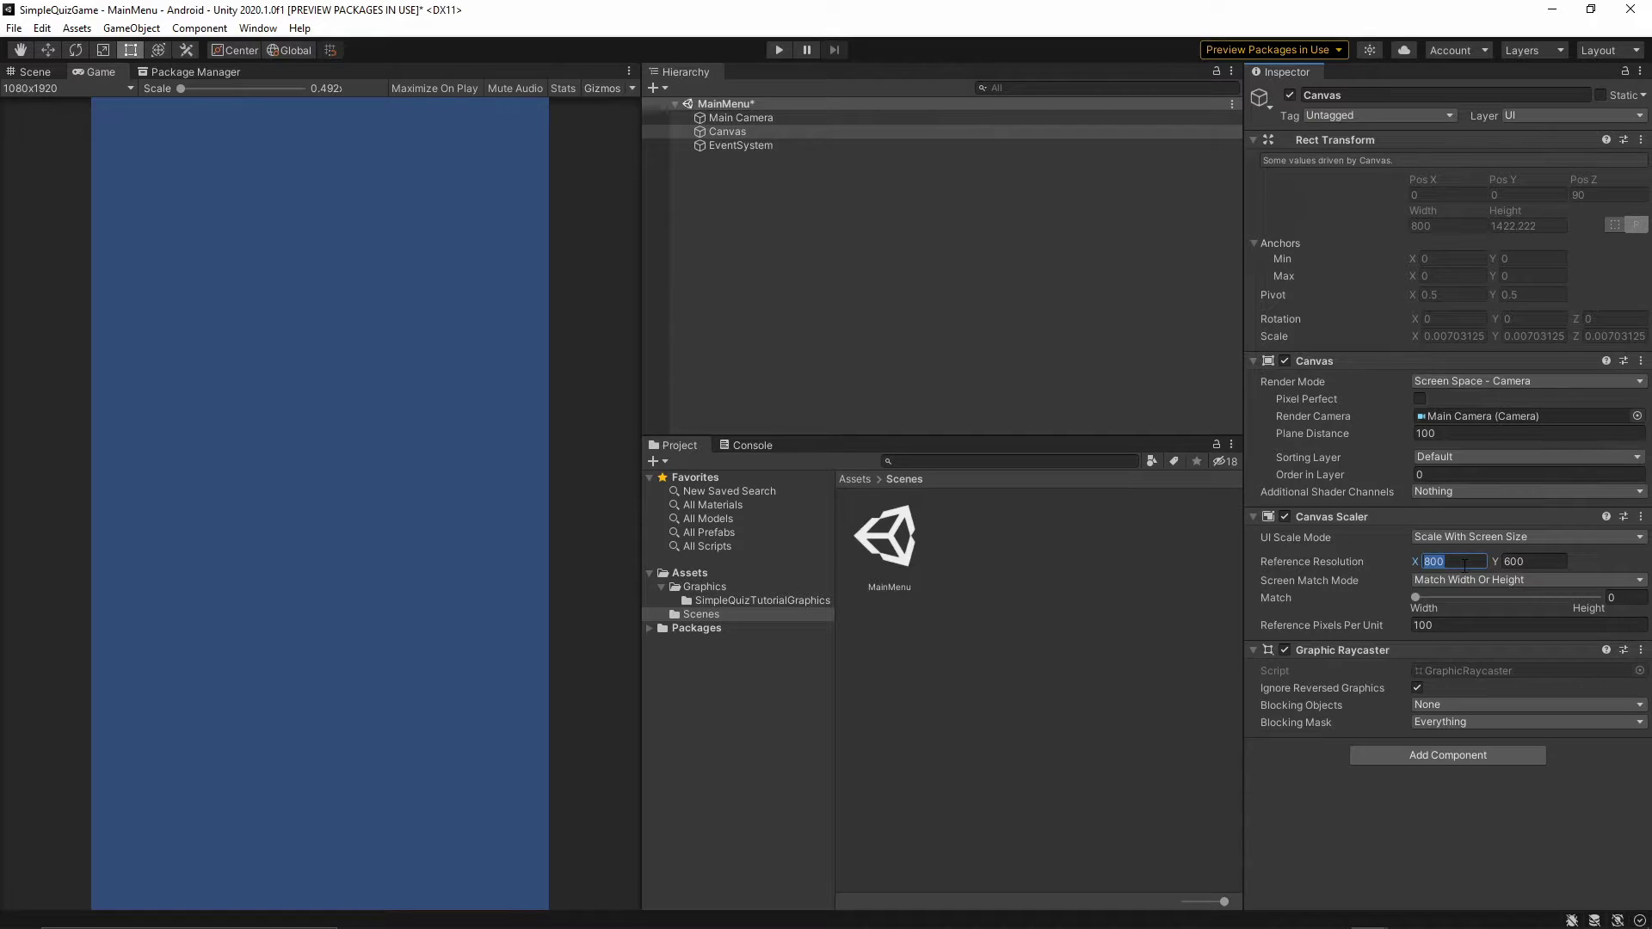
text(1080)
key(Tab)
text(1920)
click(1627, 599)
text(0.5)
Step: Add a UI Panel under the Canvas and rename it Background
right_click(721, 132)
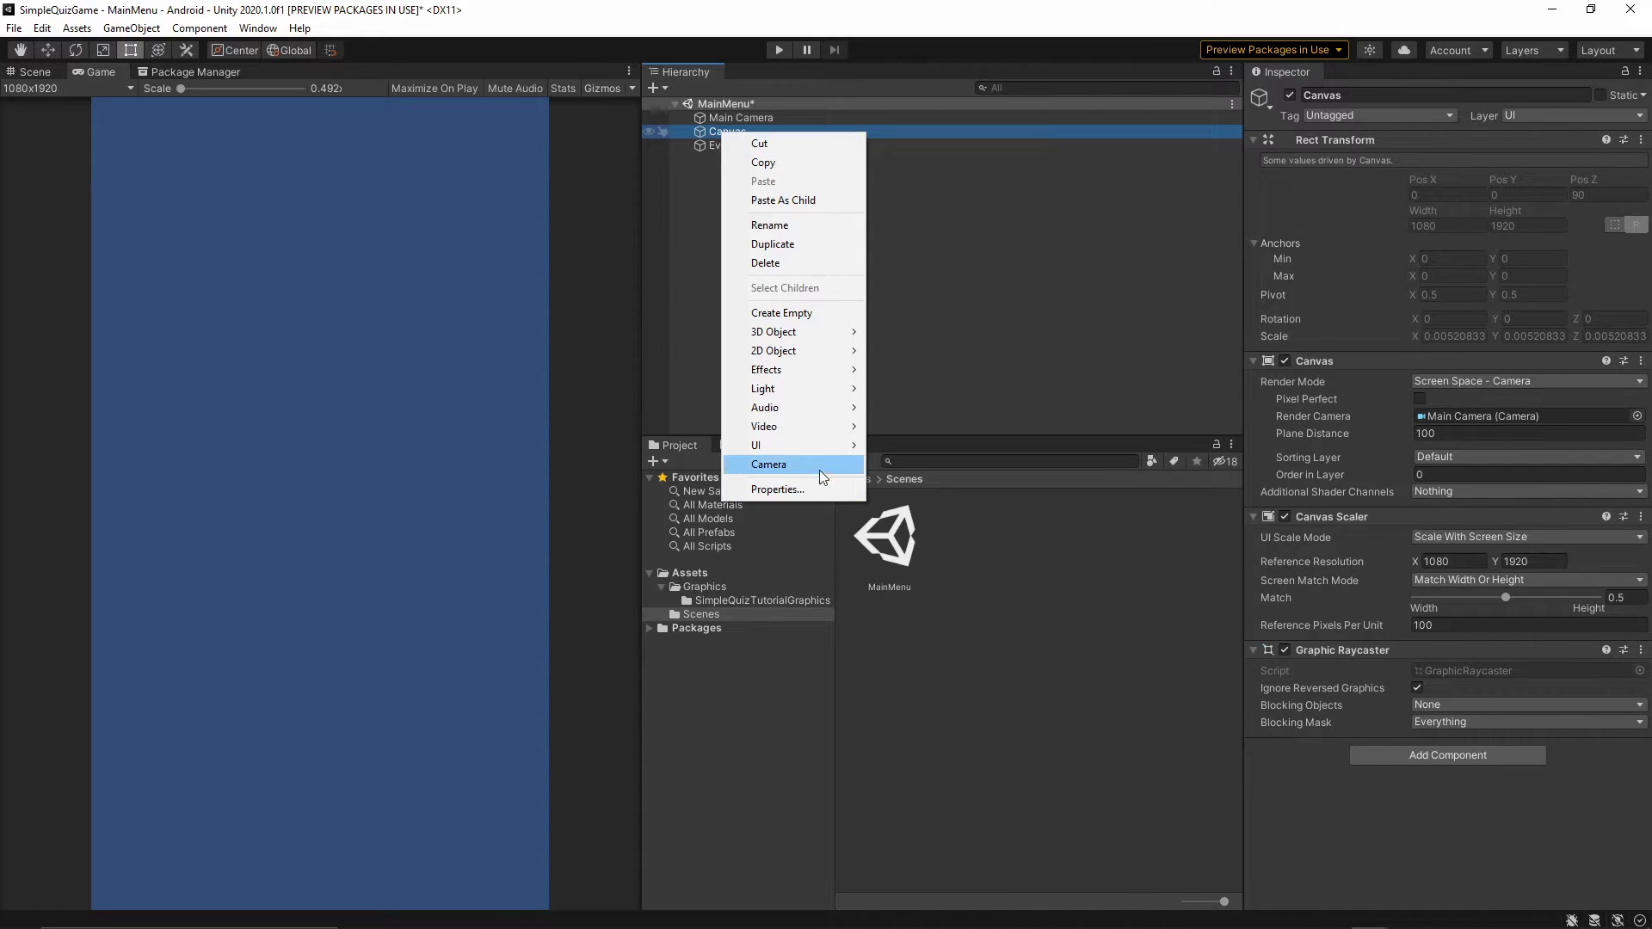
mouse_move(819, 449)
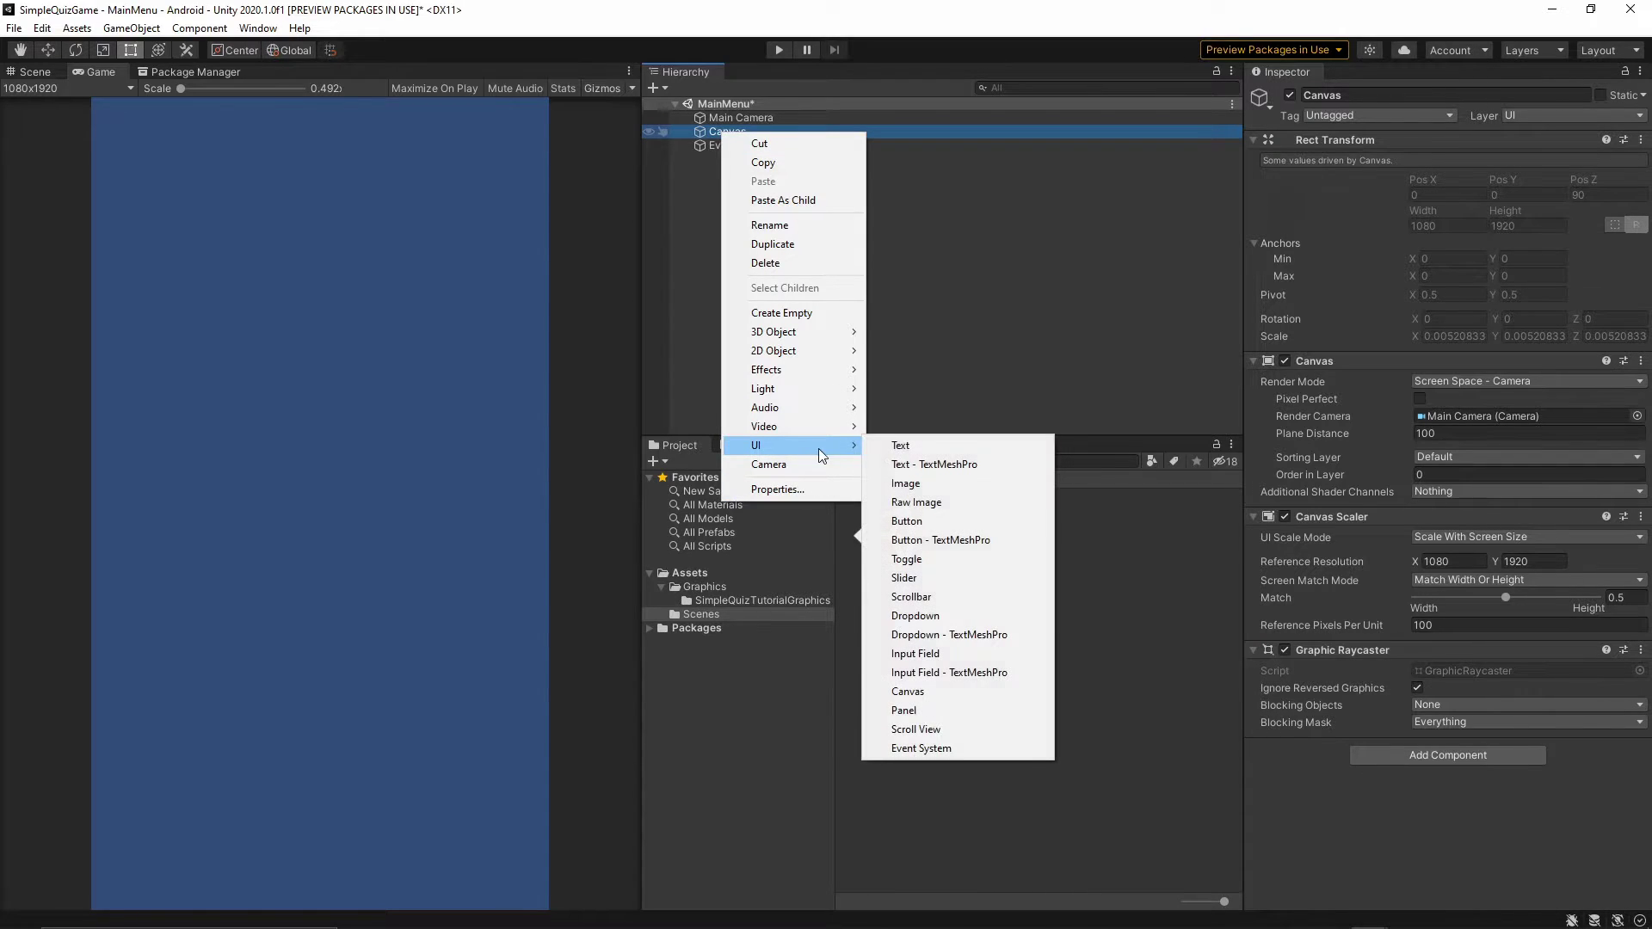
click(926, 709)
click(1366, 96)
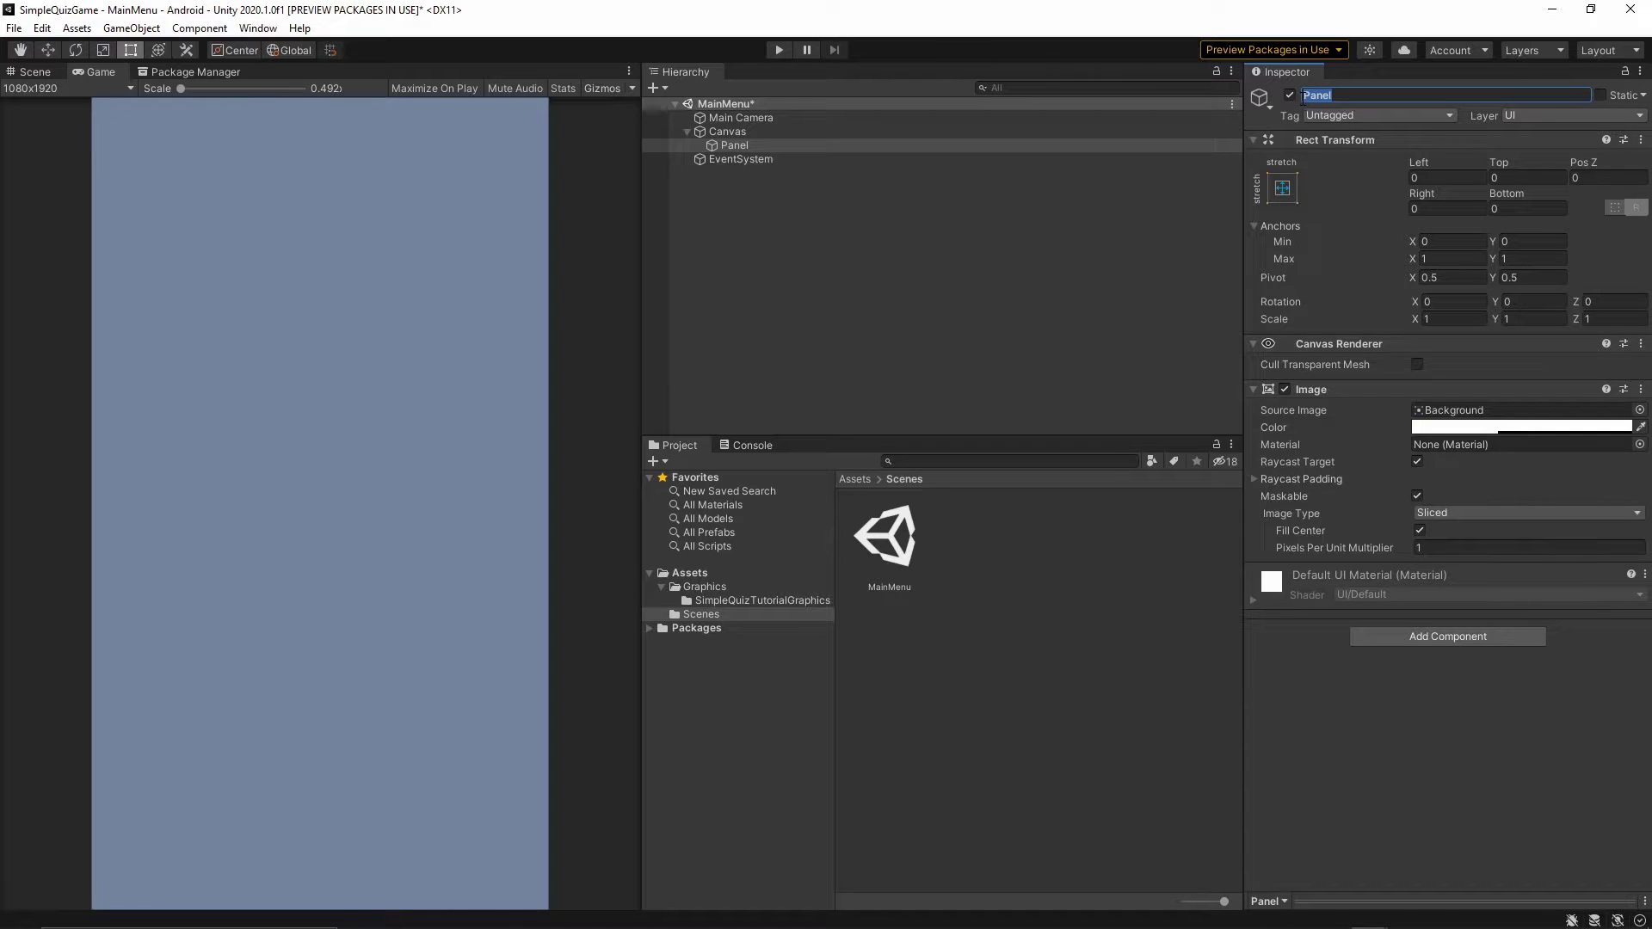
text(Background)
key(Return)
Step: Set the Background panel's image color to hex 09486F with full opacity, alpha 255
click(1444, 428)
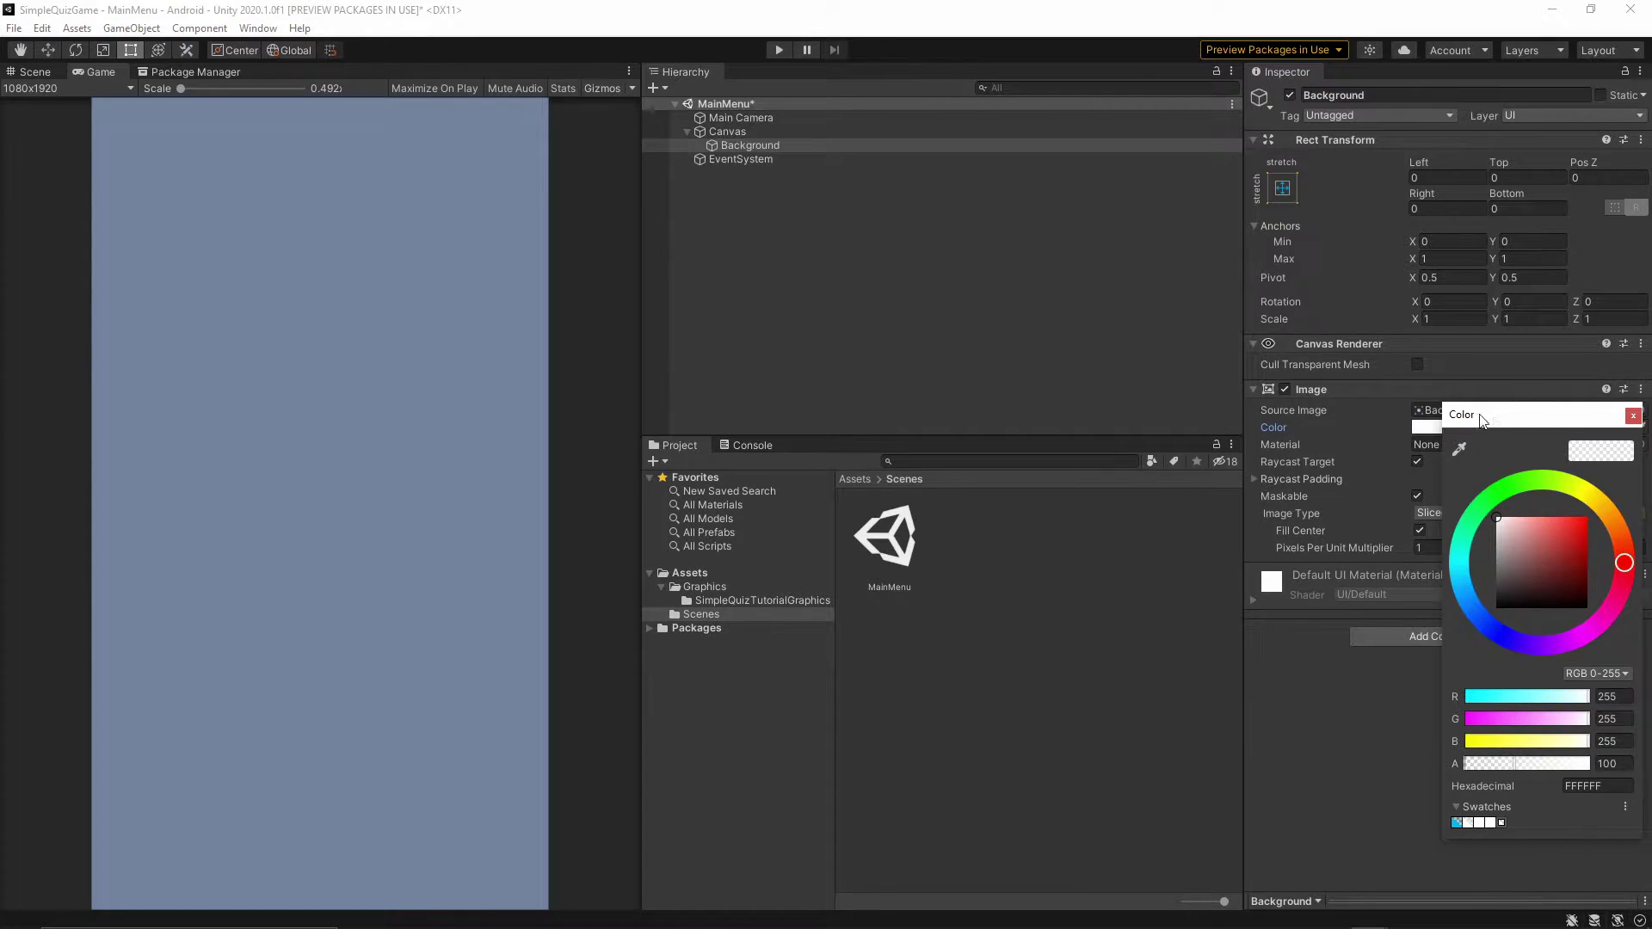
drag(1484, 418, 911, 208)
click(1044, 582)
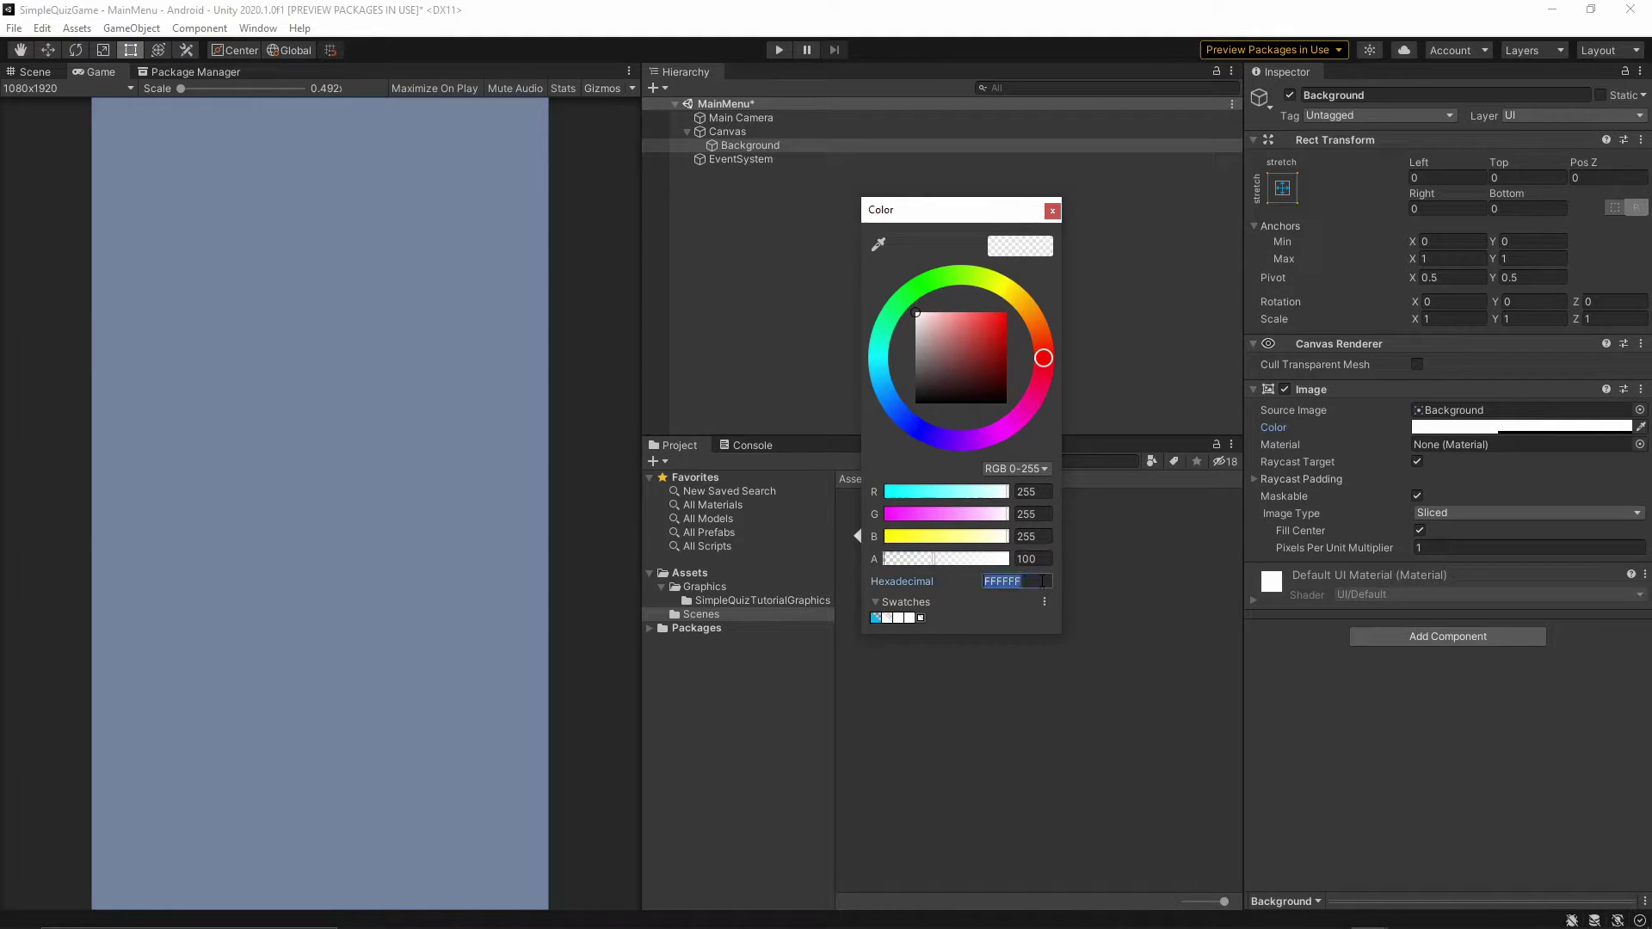
text(09486F)
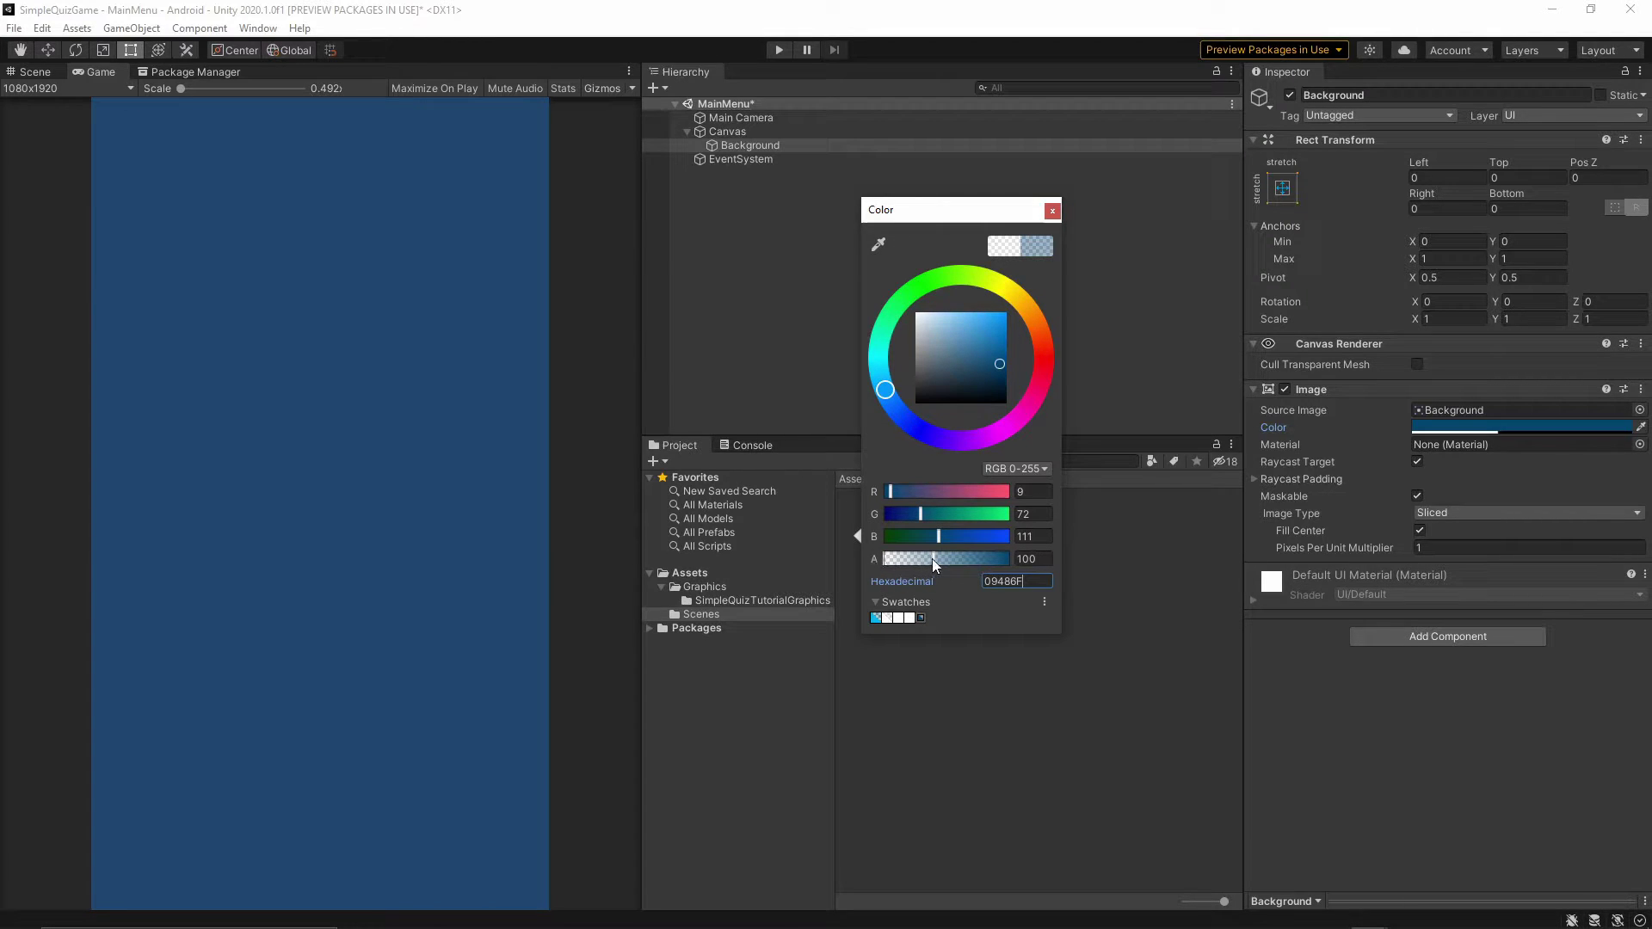
drag(932, 559, 1019, 567)
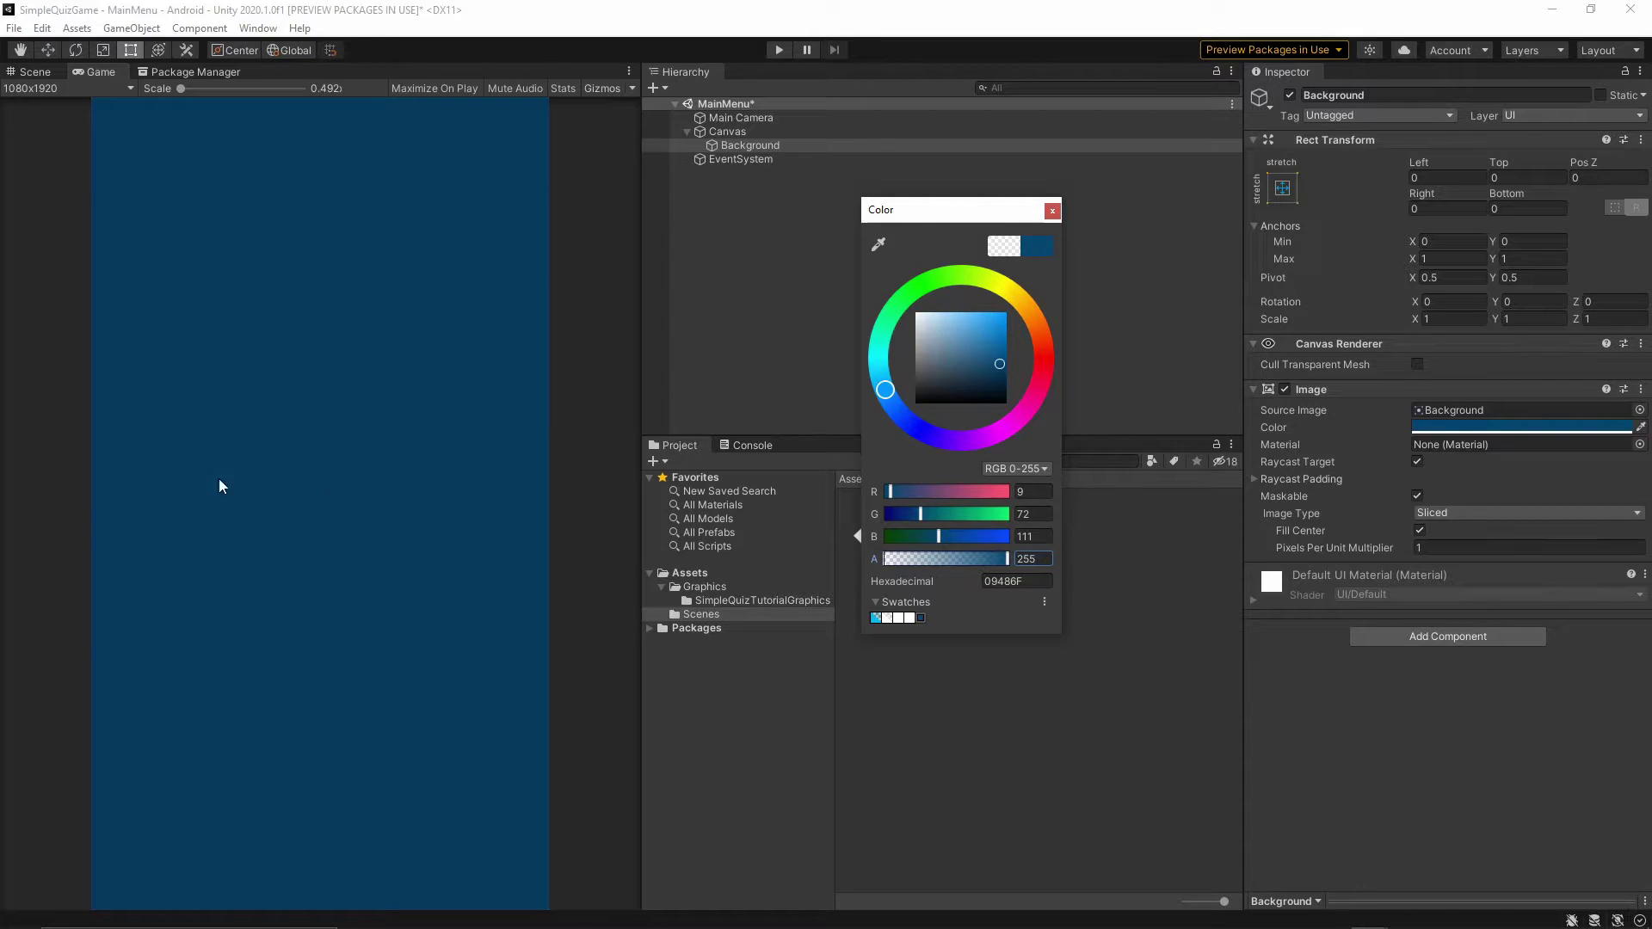
click(1052, 210)
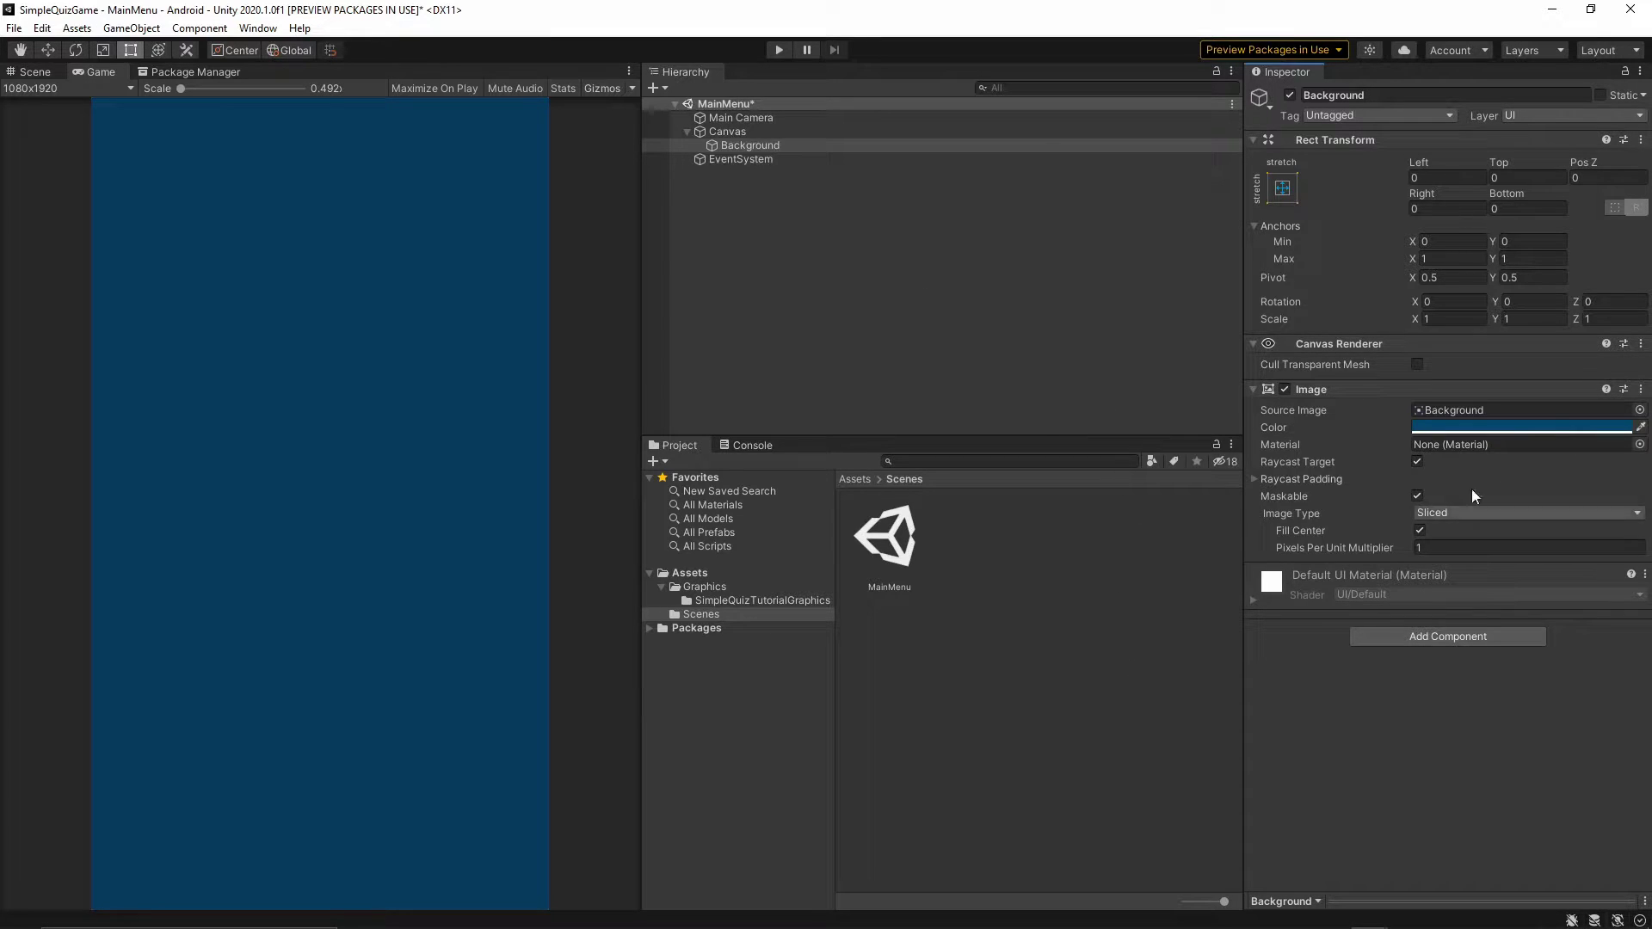
Step: Add a standard UI Button under the Canvas
right_click(731, 132)
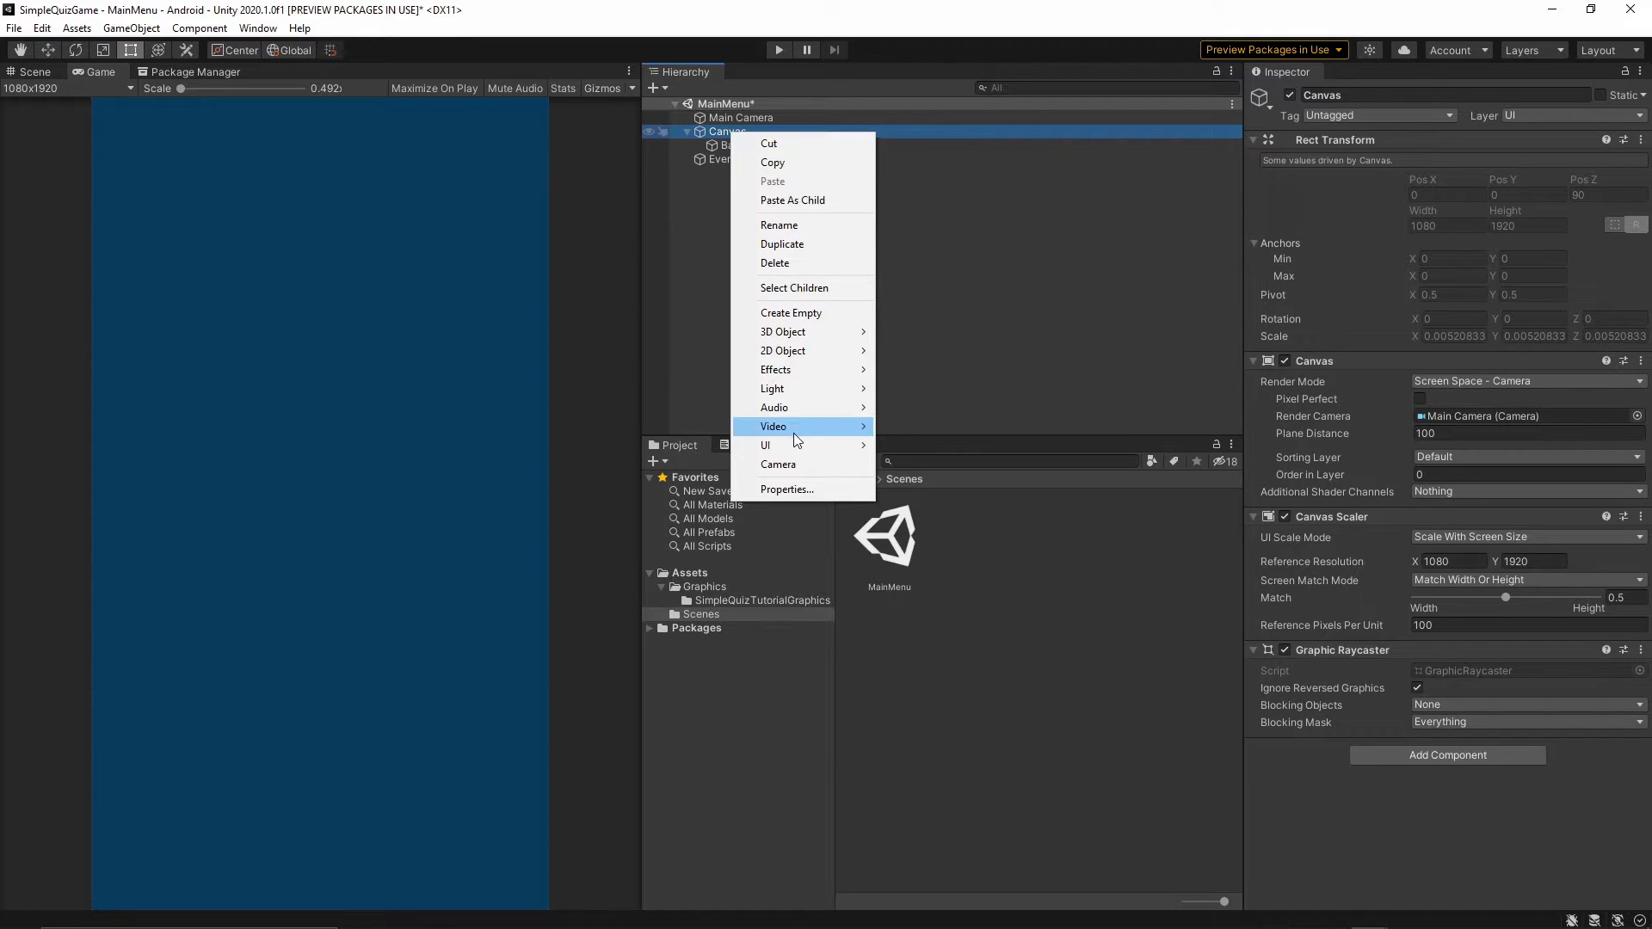
mouse_move(794, 445)
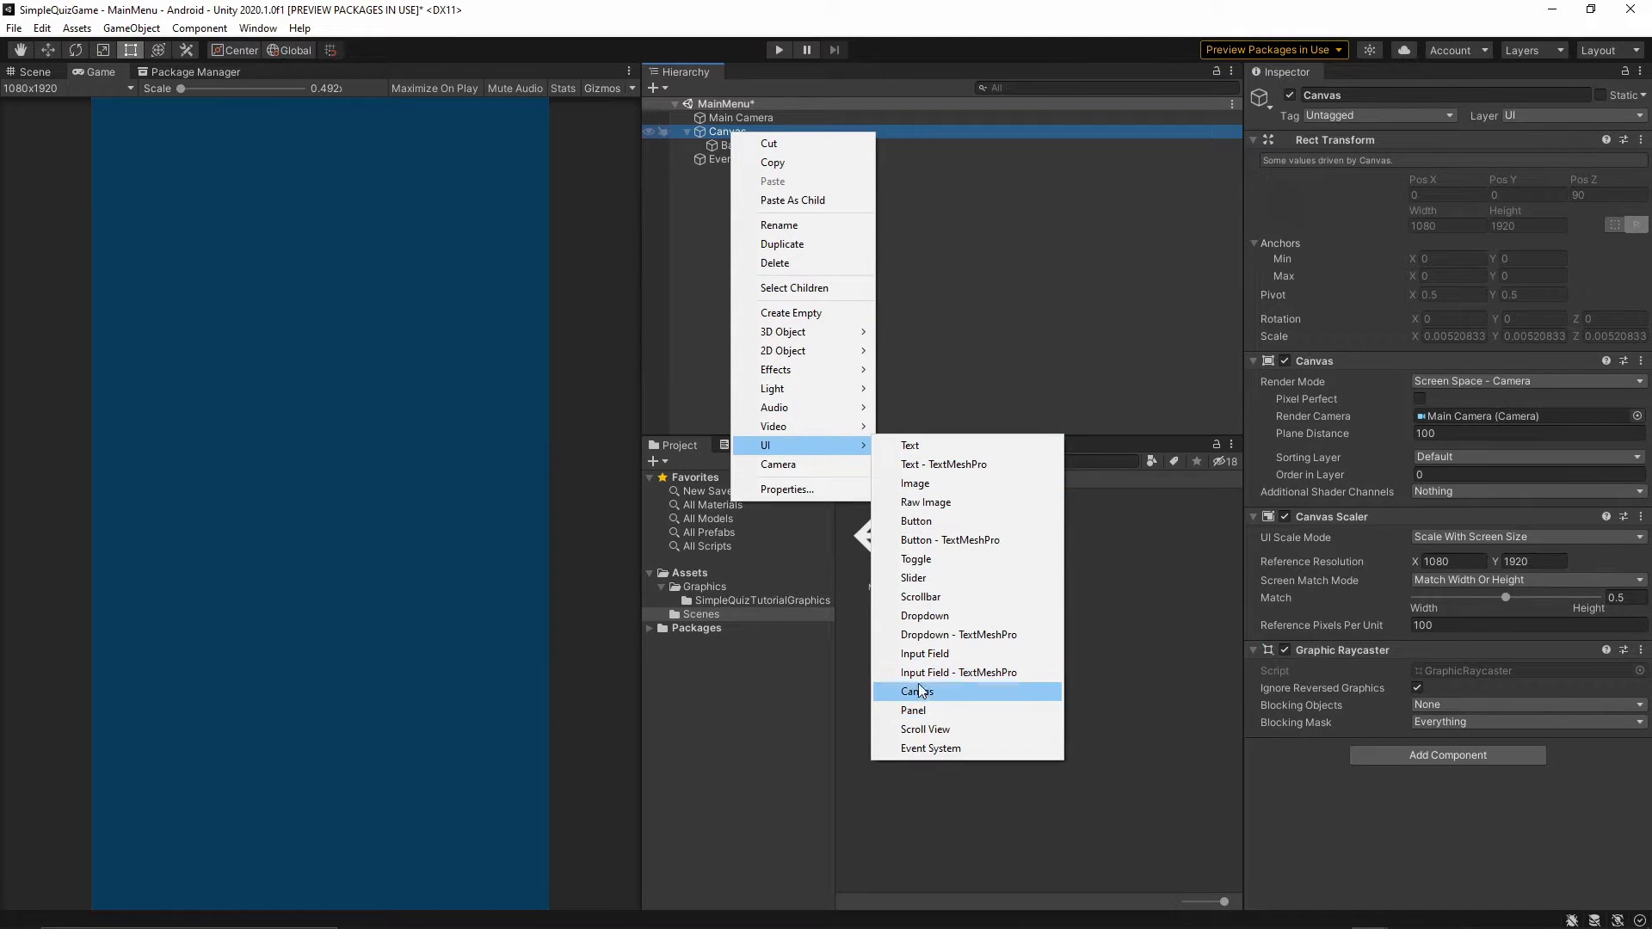
click(916, 521)
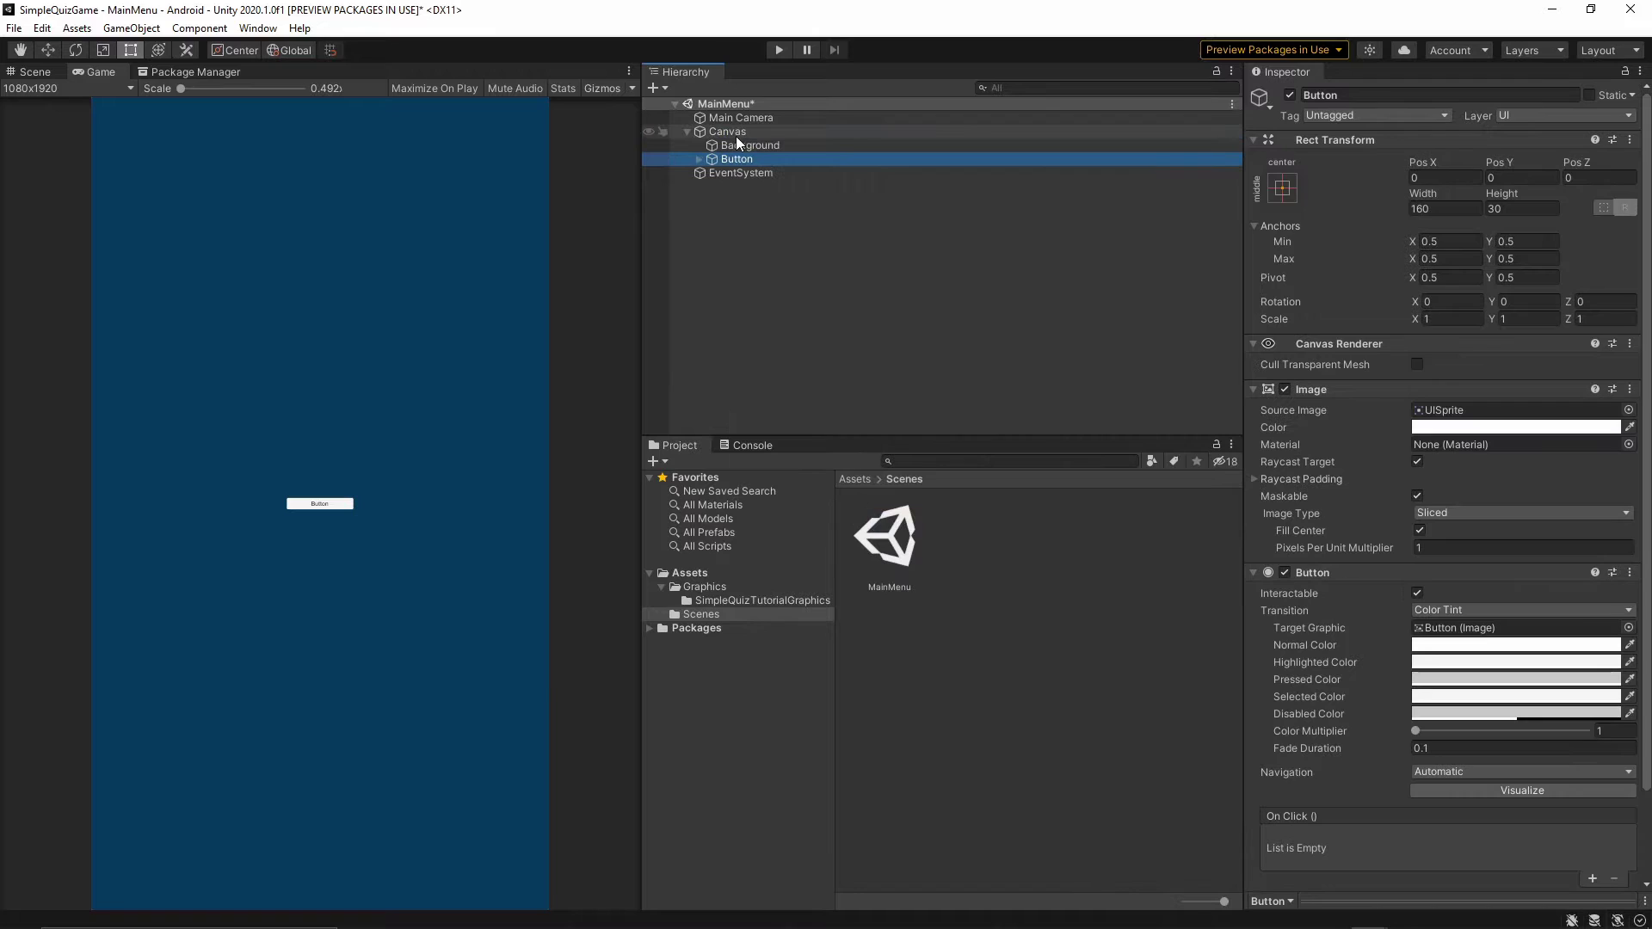
Step: Rename the new UI button as Play
click(1366, 96)
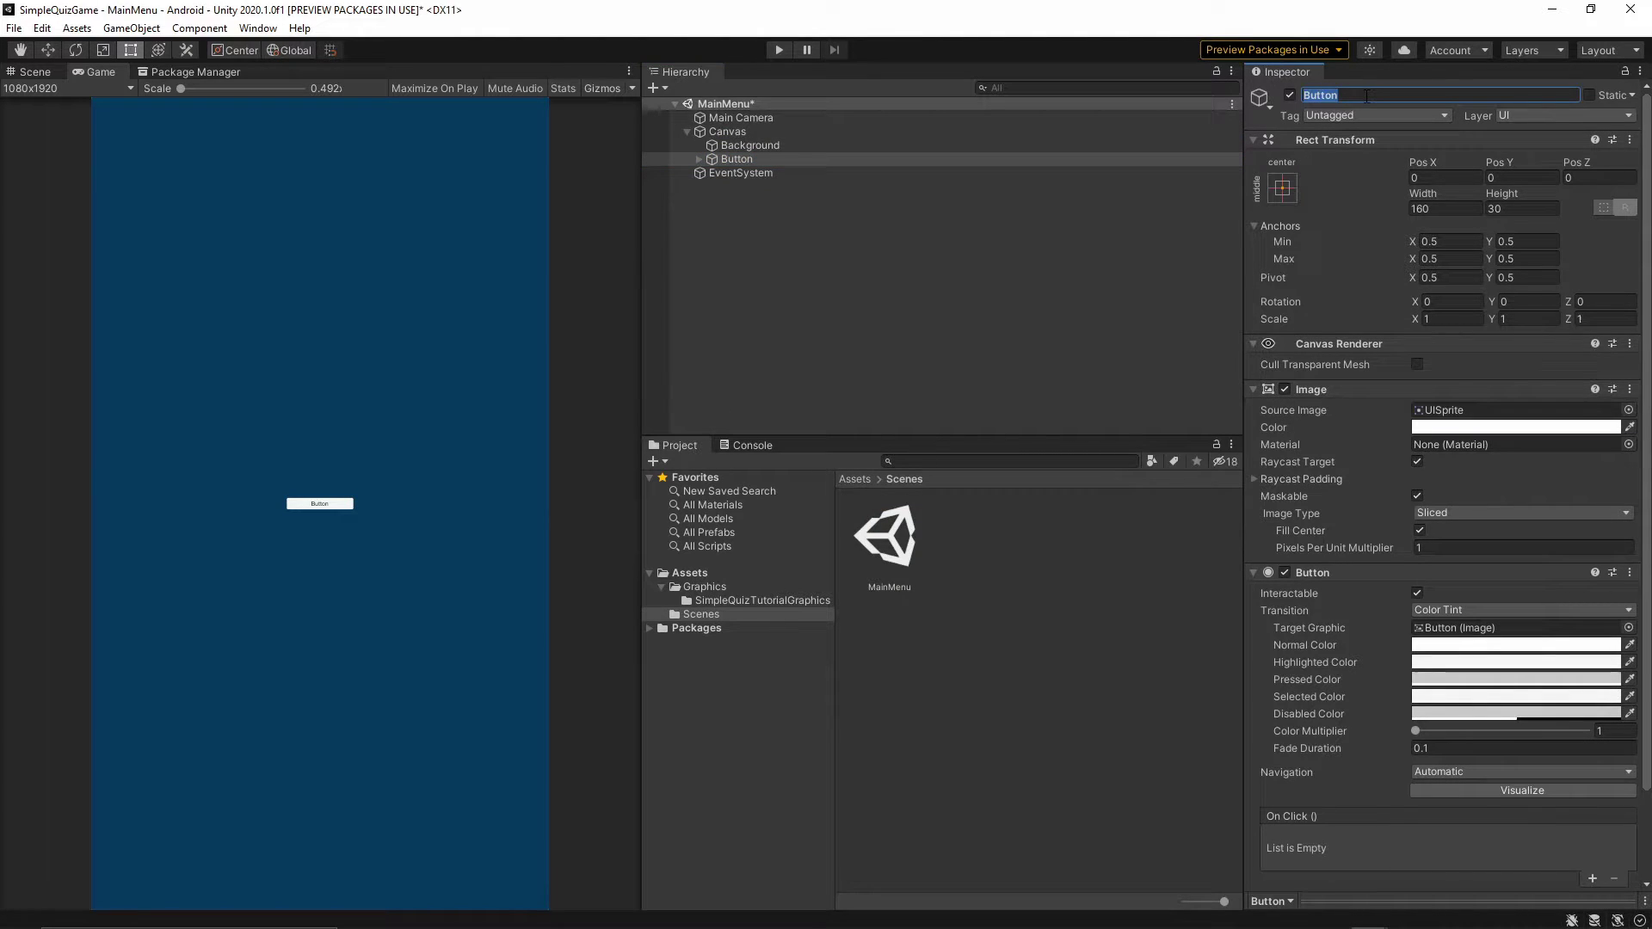
text(Play)
key(Return)
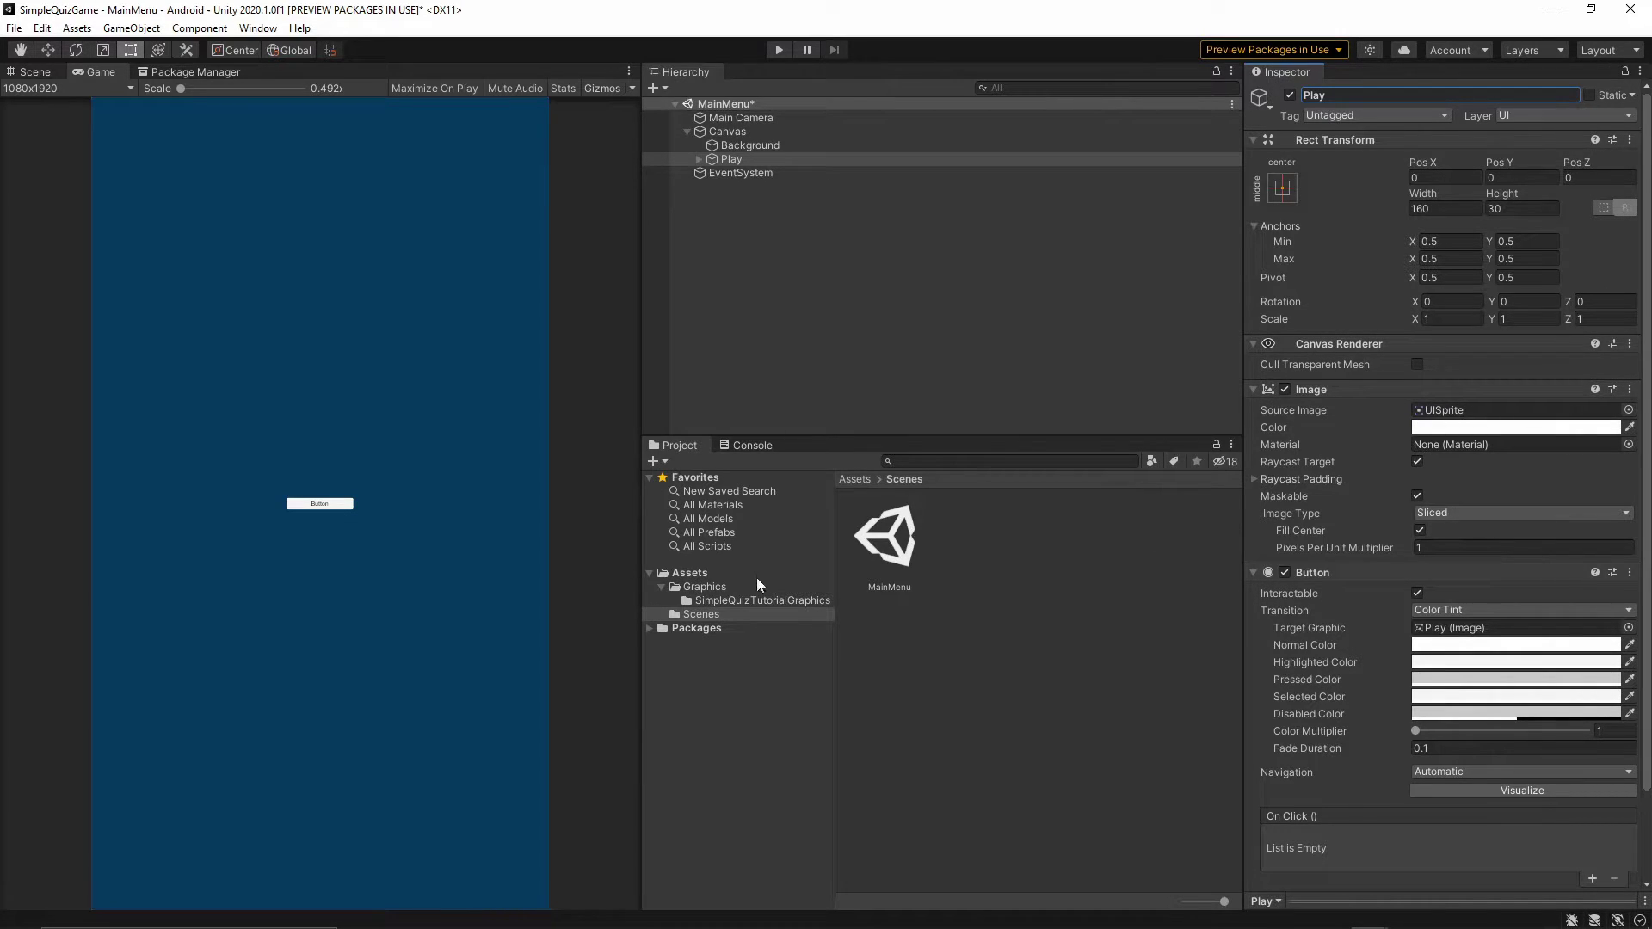
Step: Assign the Play sprite from SimpleQuizTutorialGraphics as the Play button's source image and set it to native size
click(700, 599)
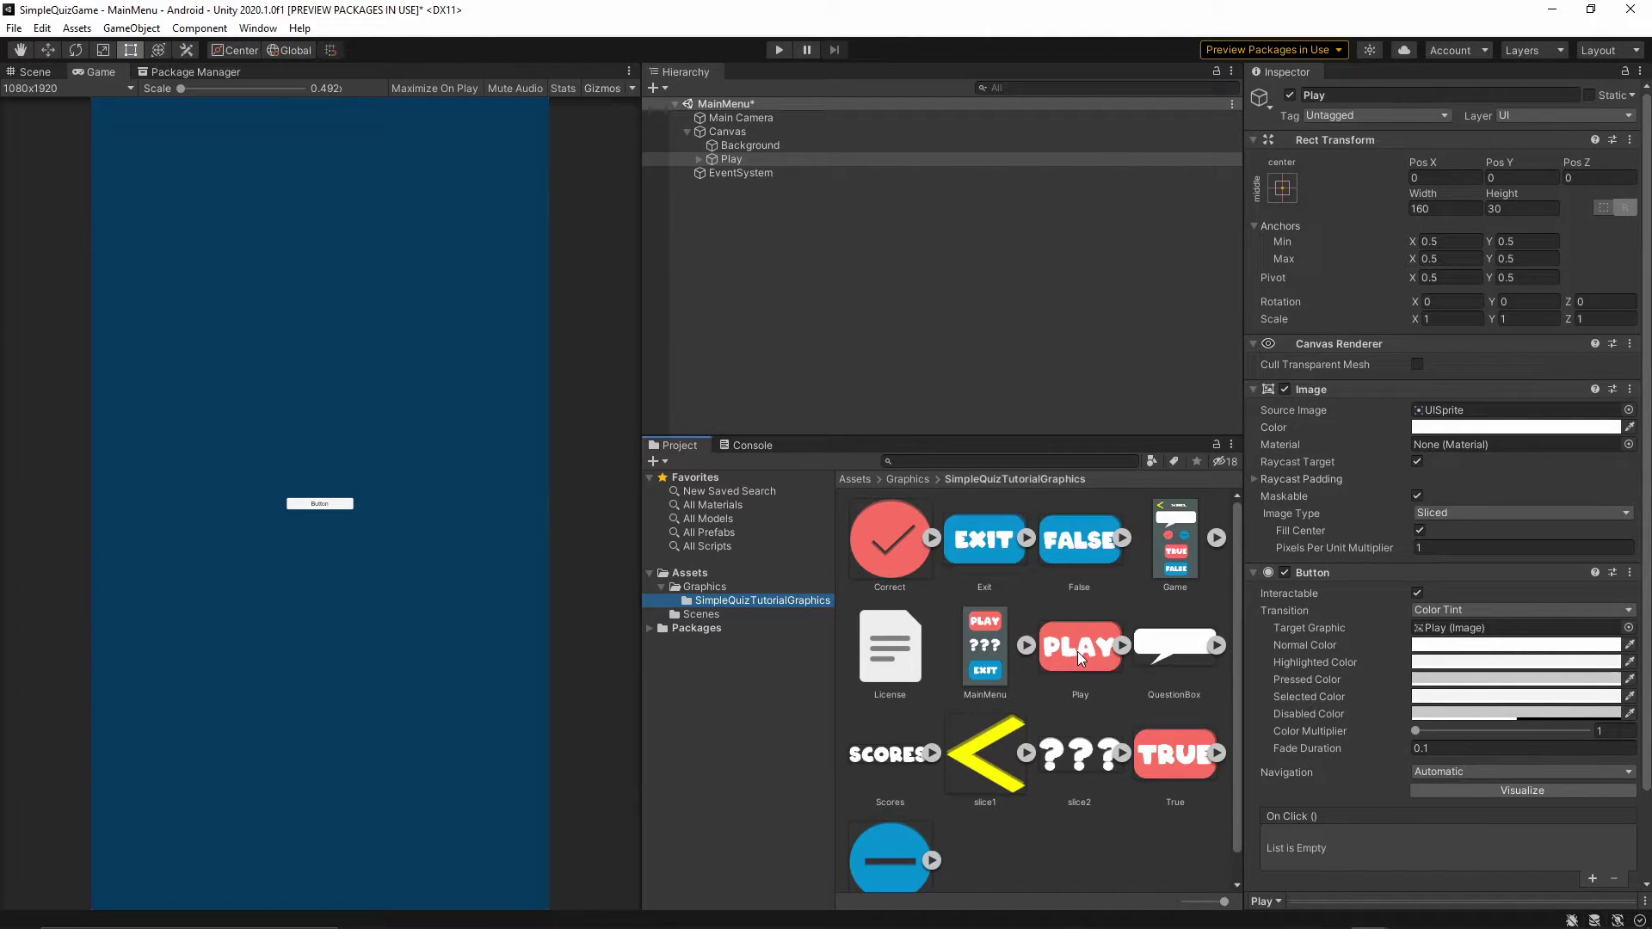
drag(1078, 653, 1475, 415)
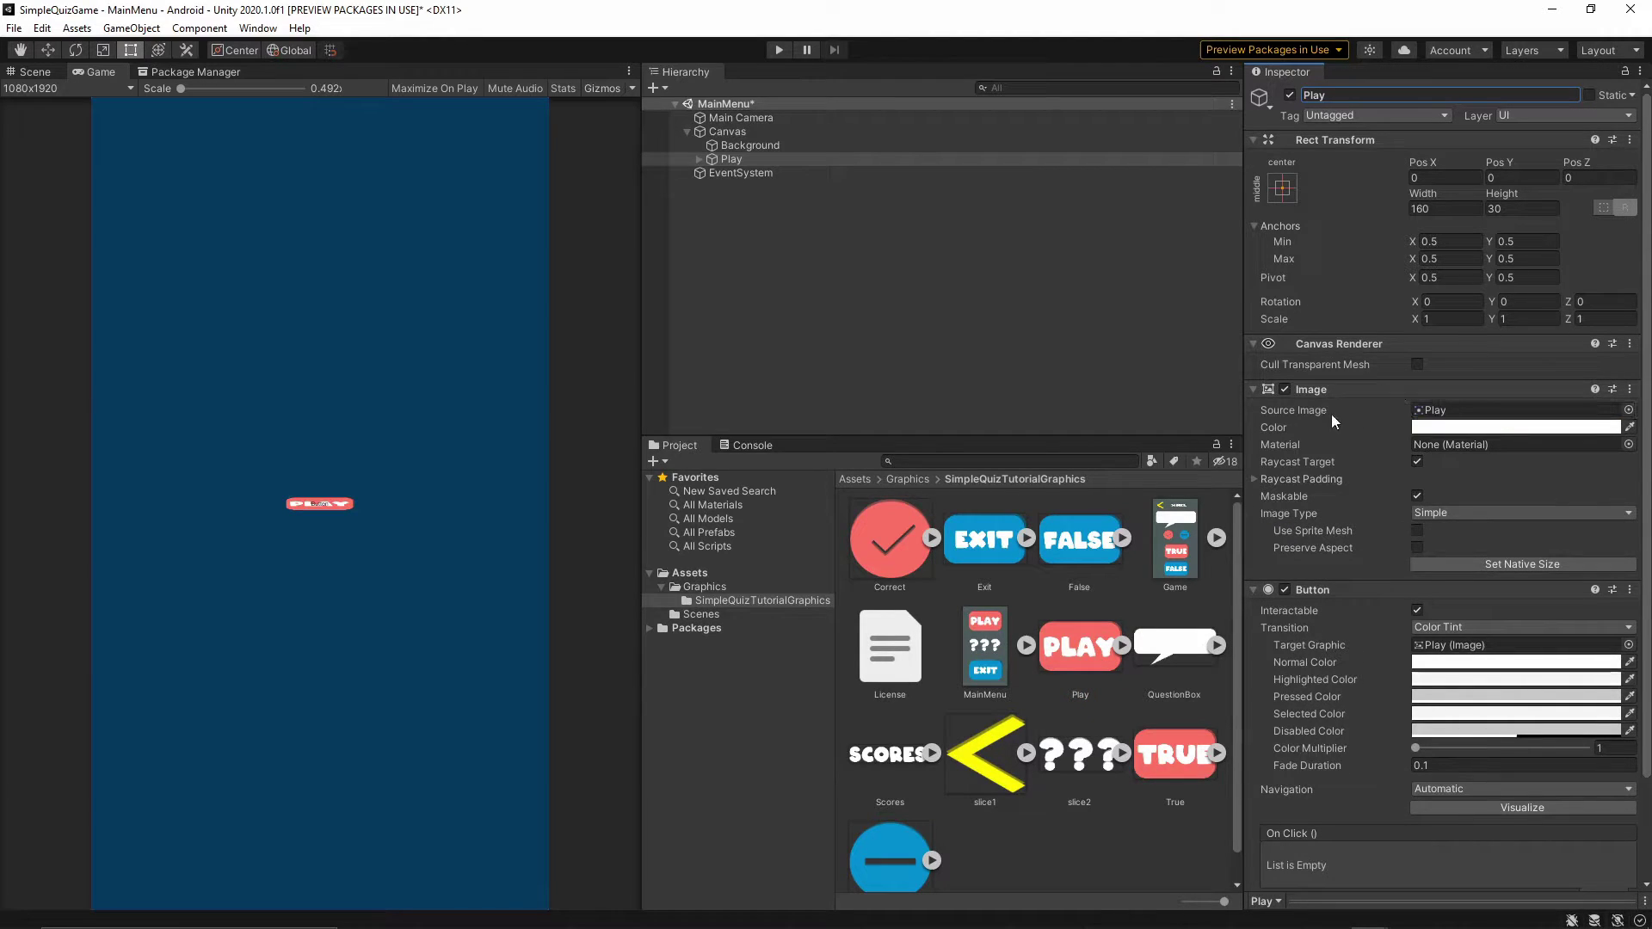
click(1513, 566)
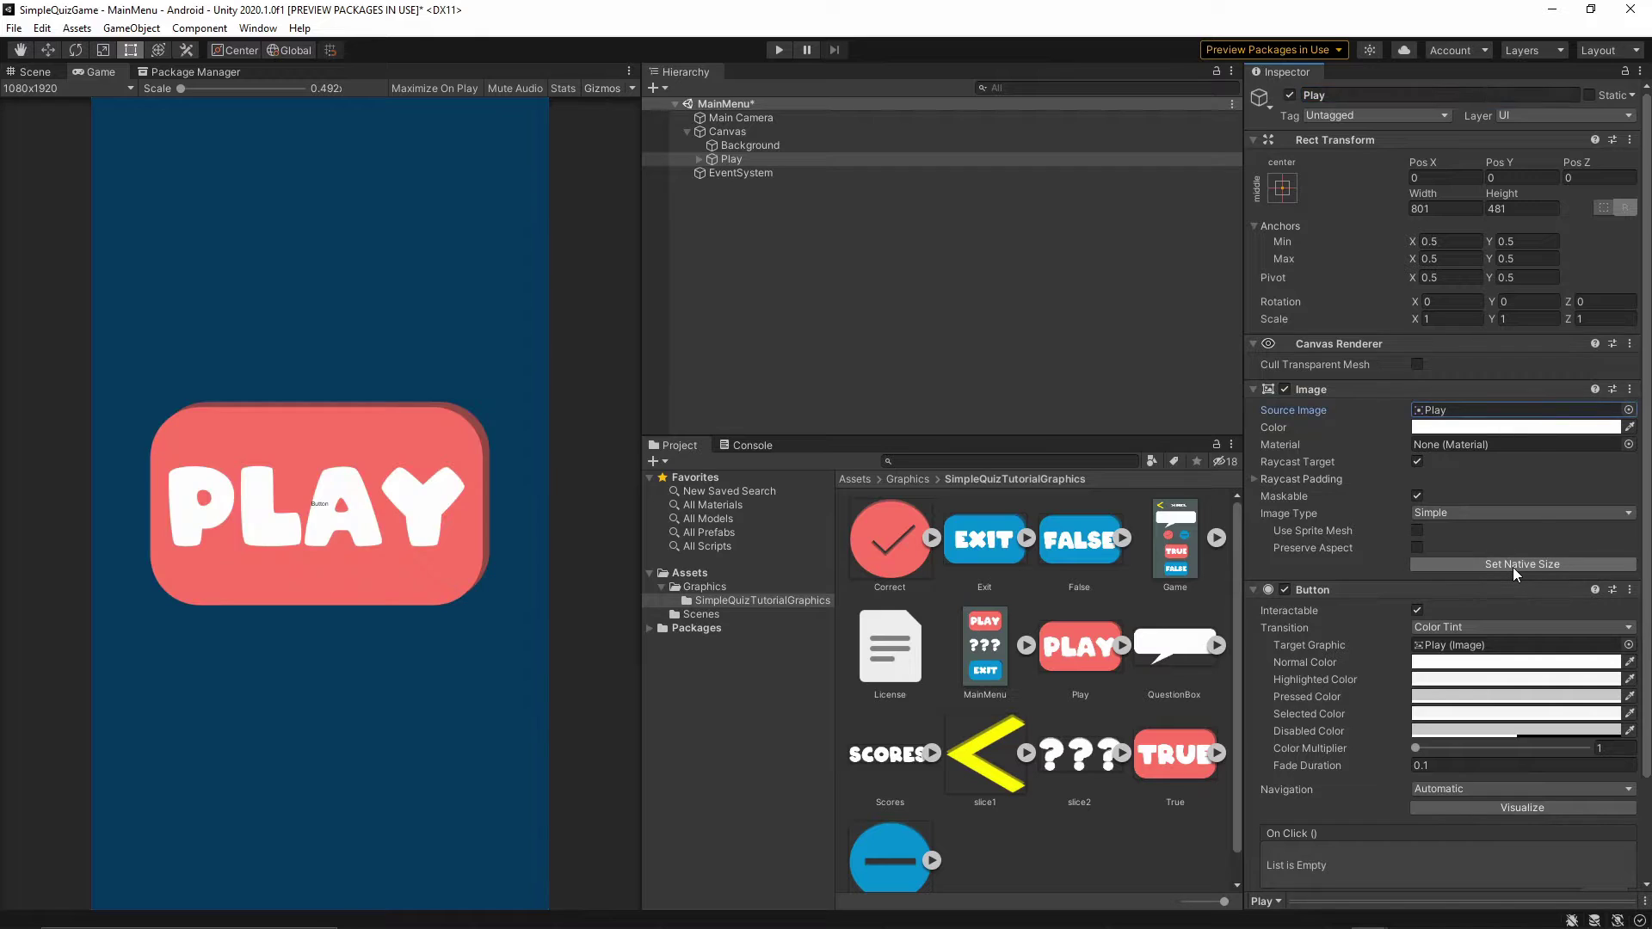
Step: Delete the Text child object of the Play button
click(719, 158)
click(699, 160)
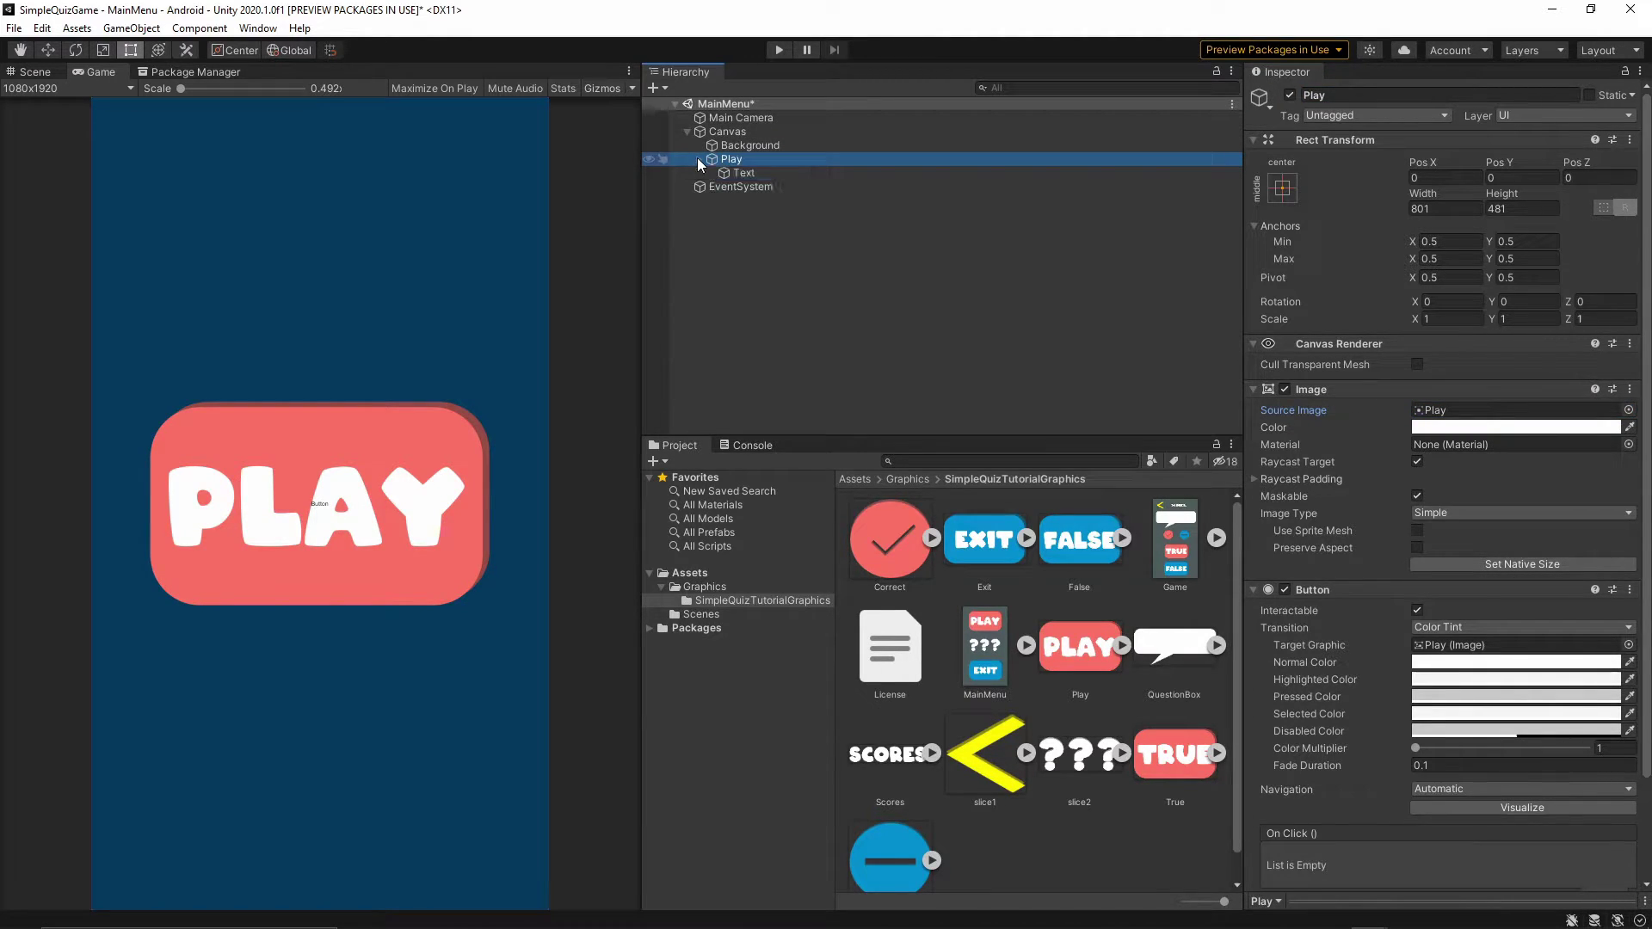
click(746, 174)
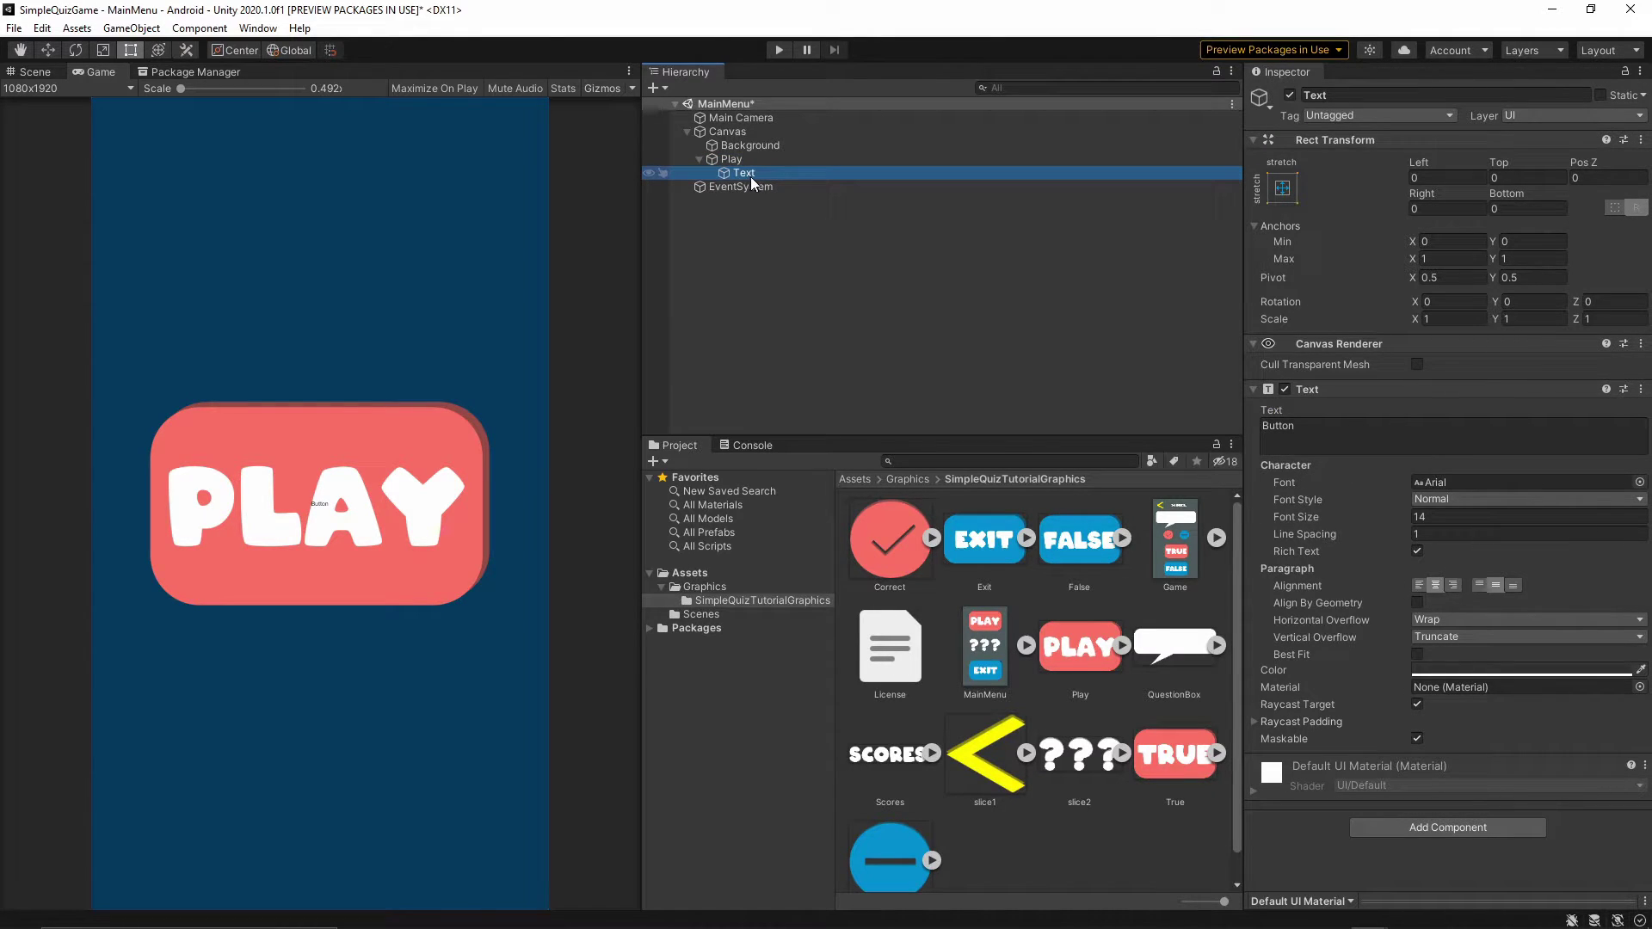
key(Delete)
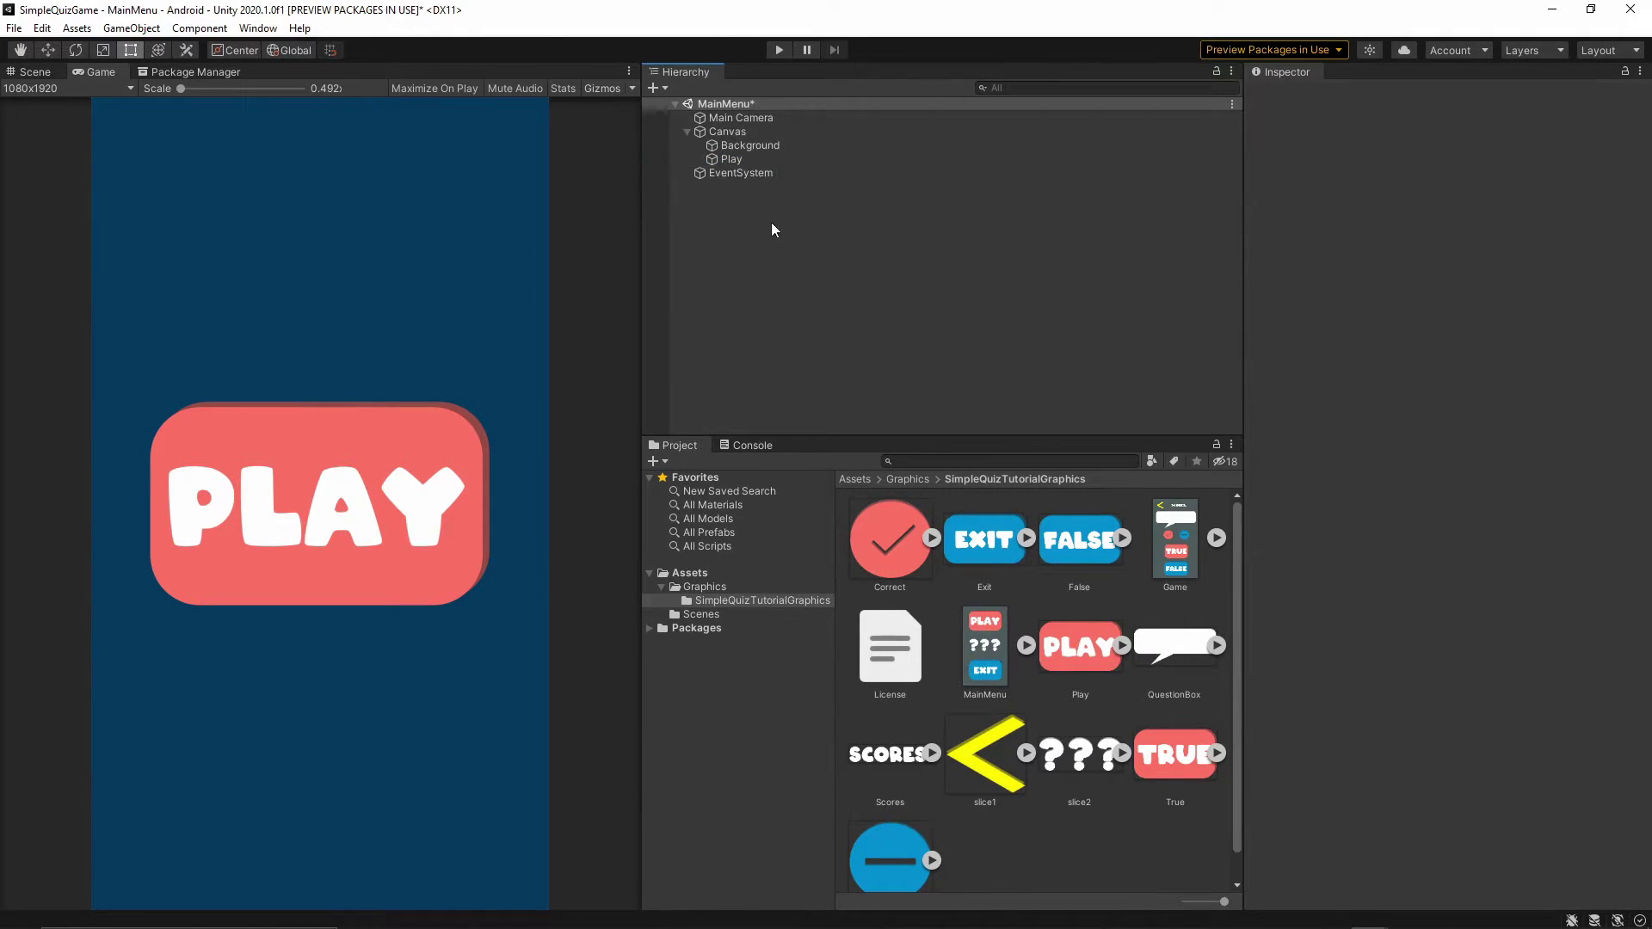
Step: Move the Play button straight up near the canvas's upper edge in the Scene view, to about Pos Y 662
click(737, 159)
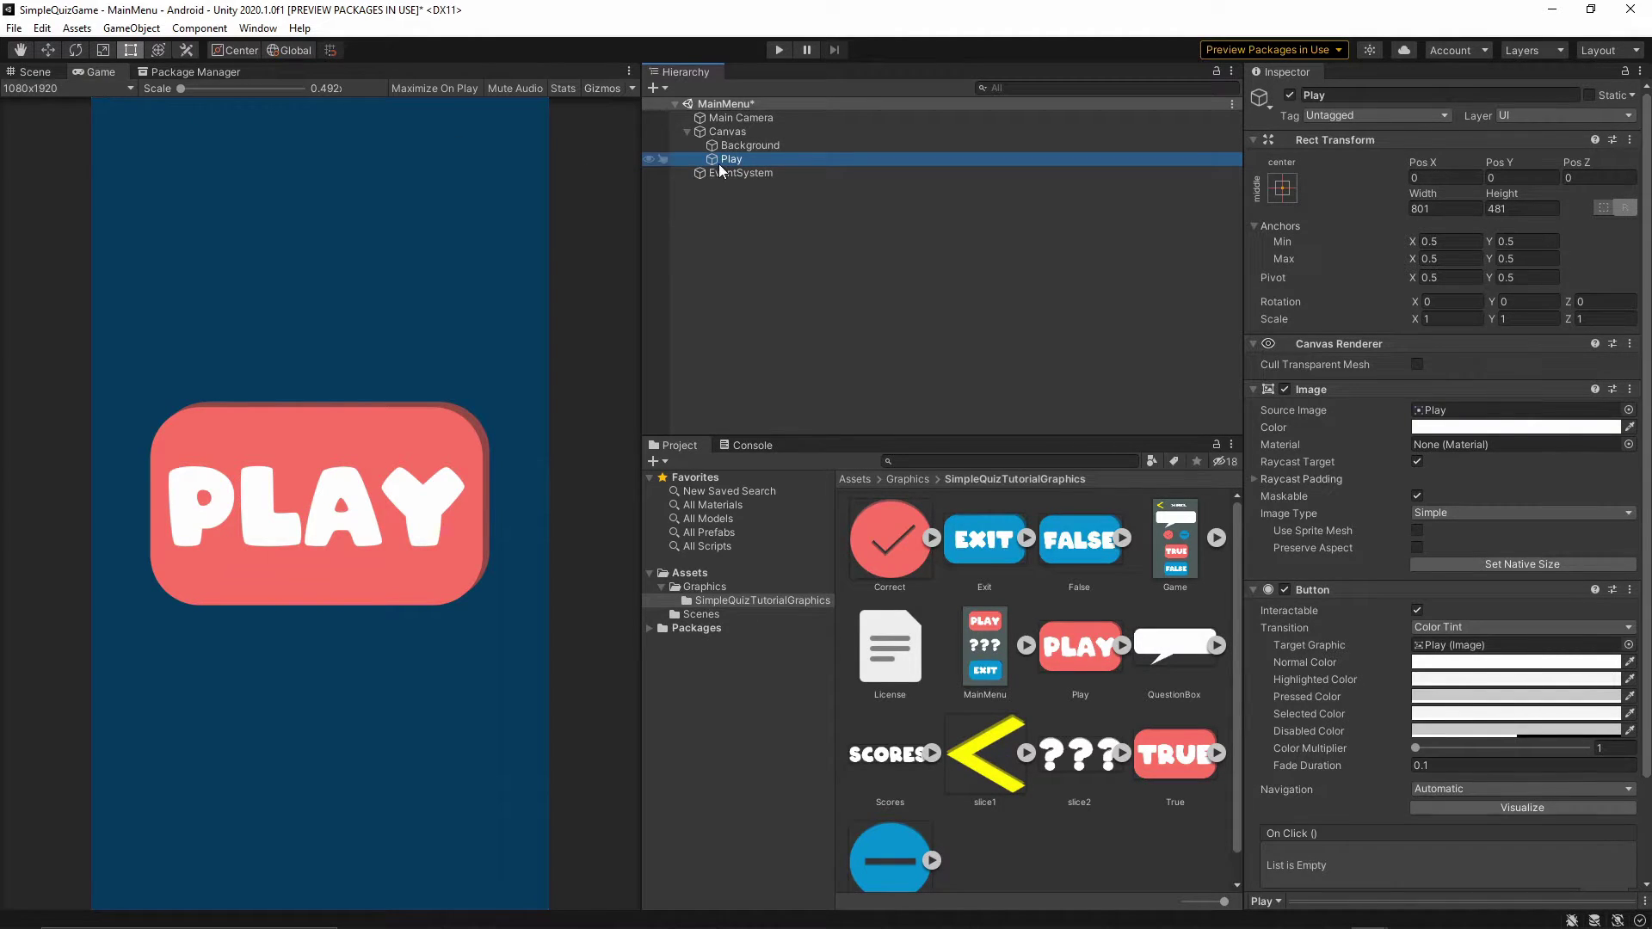
click(26, 75)
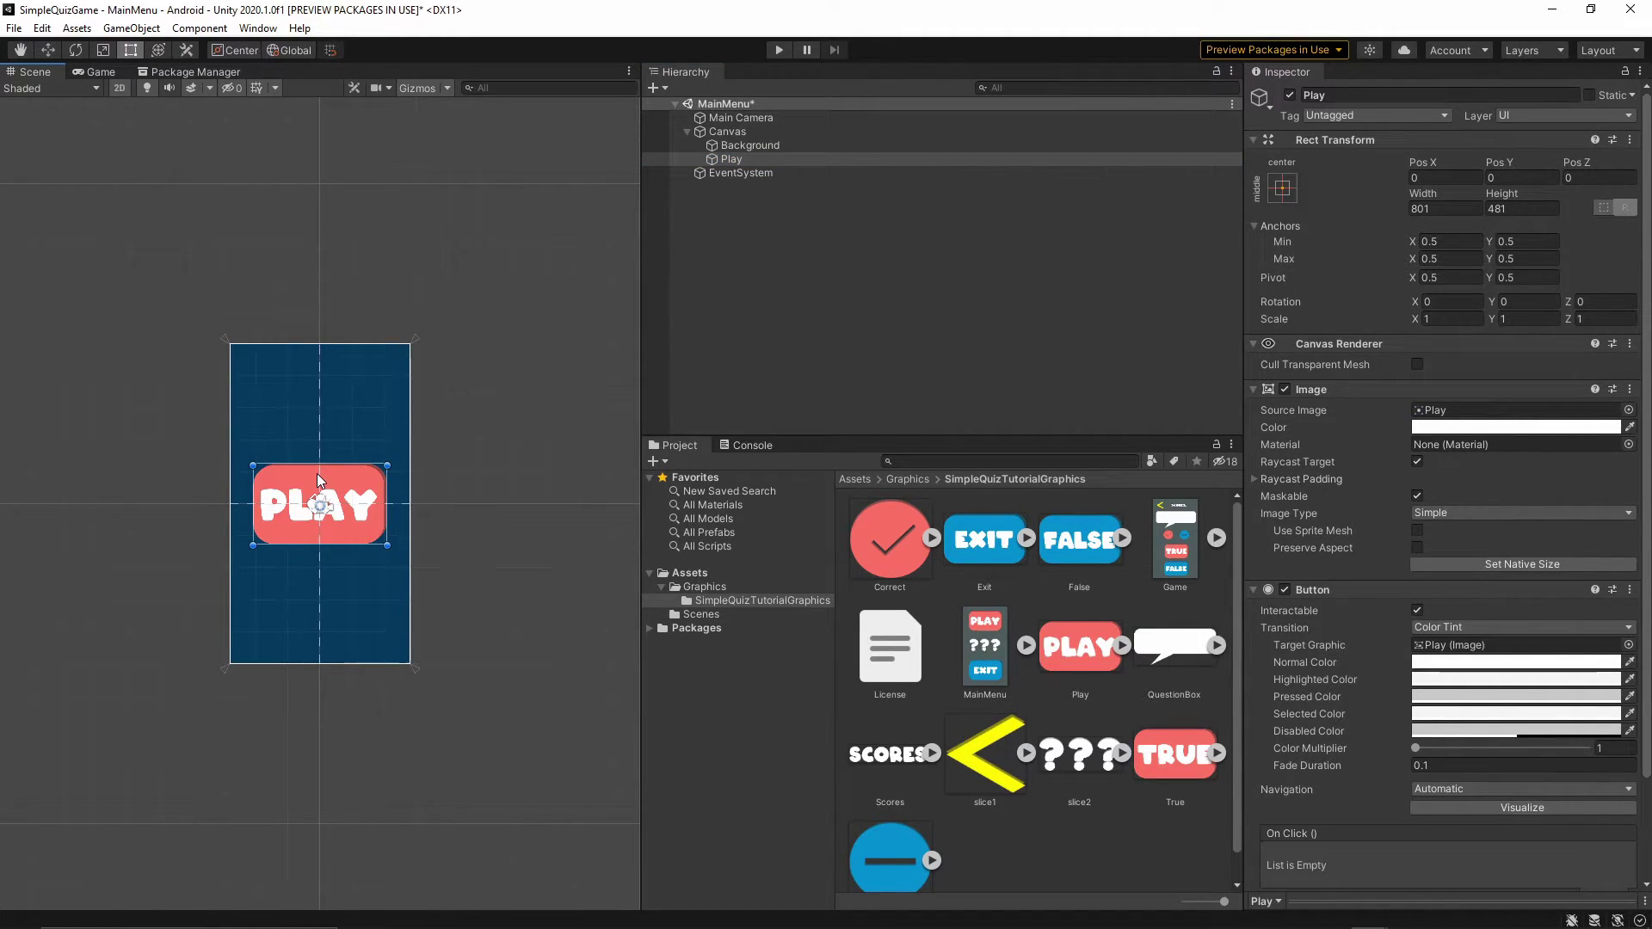
drag(317, 474, 318, 360)
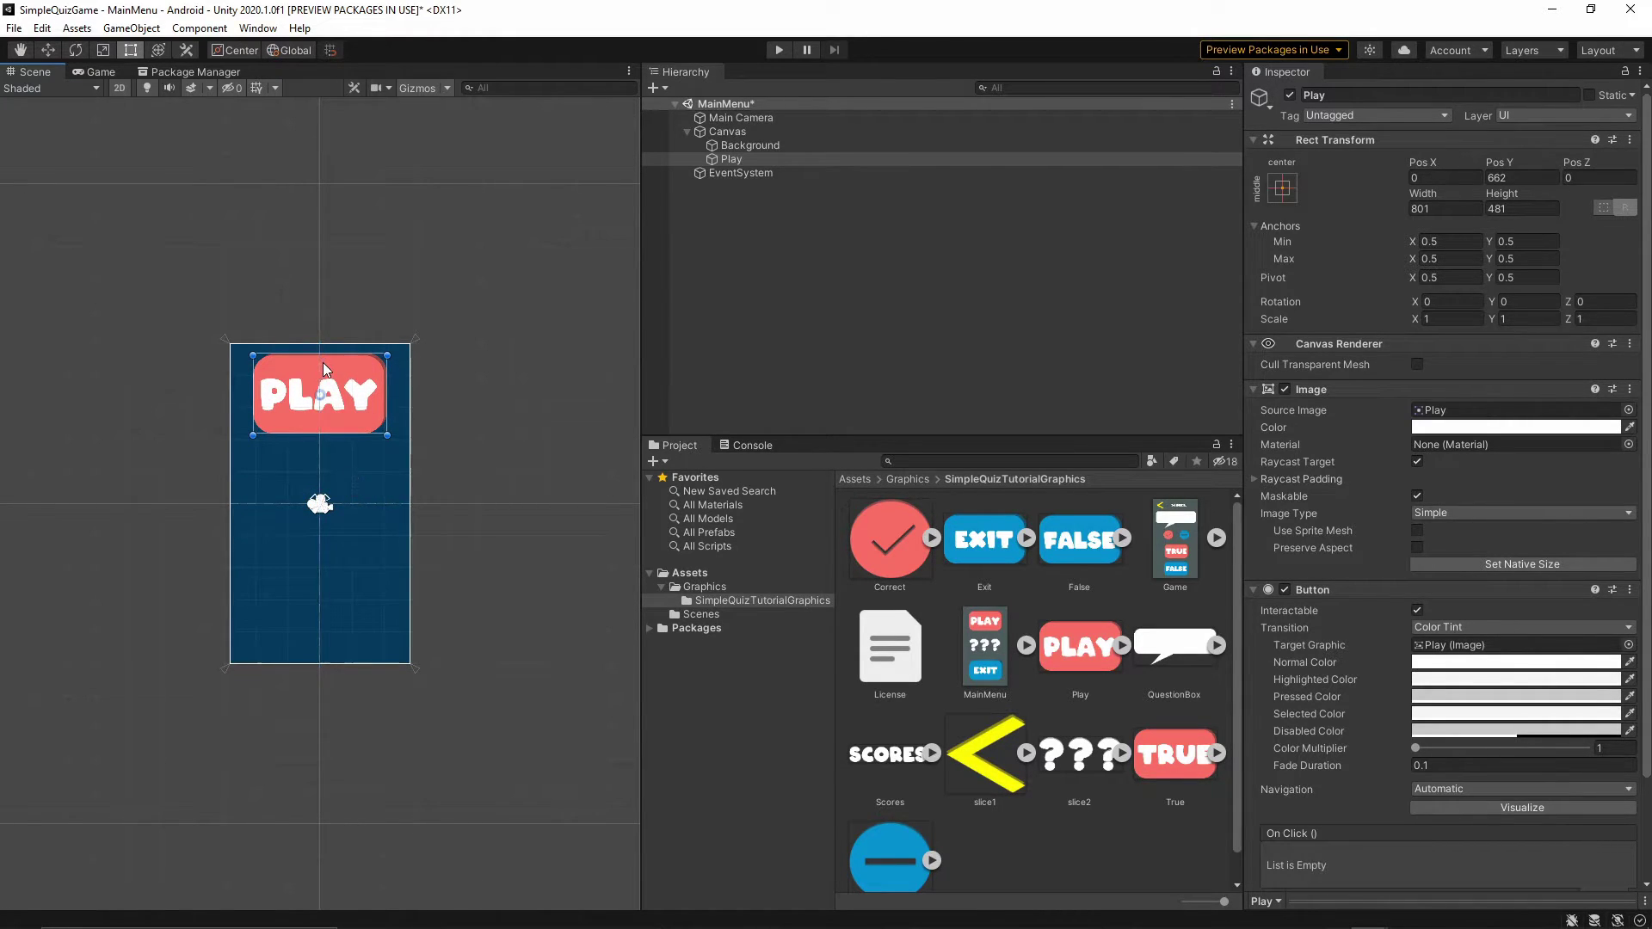
click(906, 303)
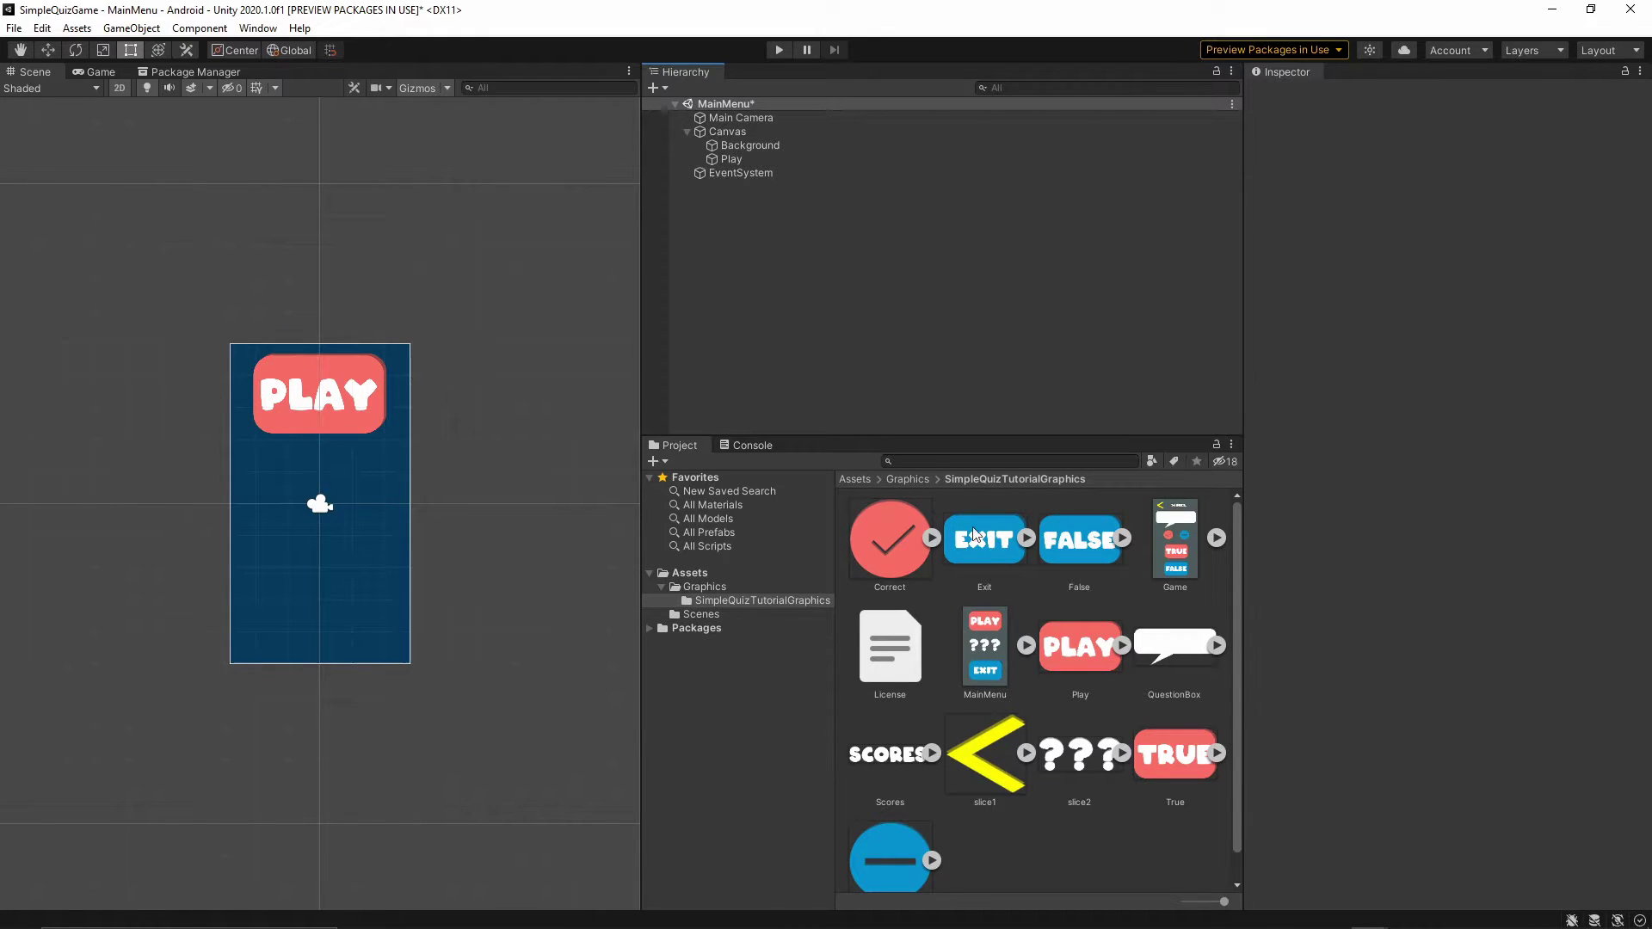
Step: Add a second standard UI Button under the Canvas and rename it Exit
right_click(737, 129)
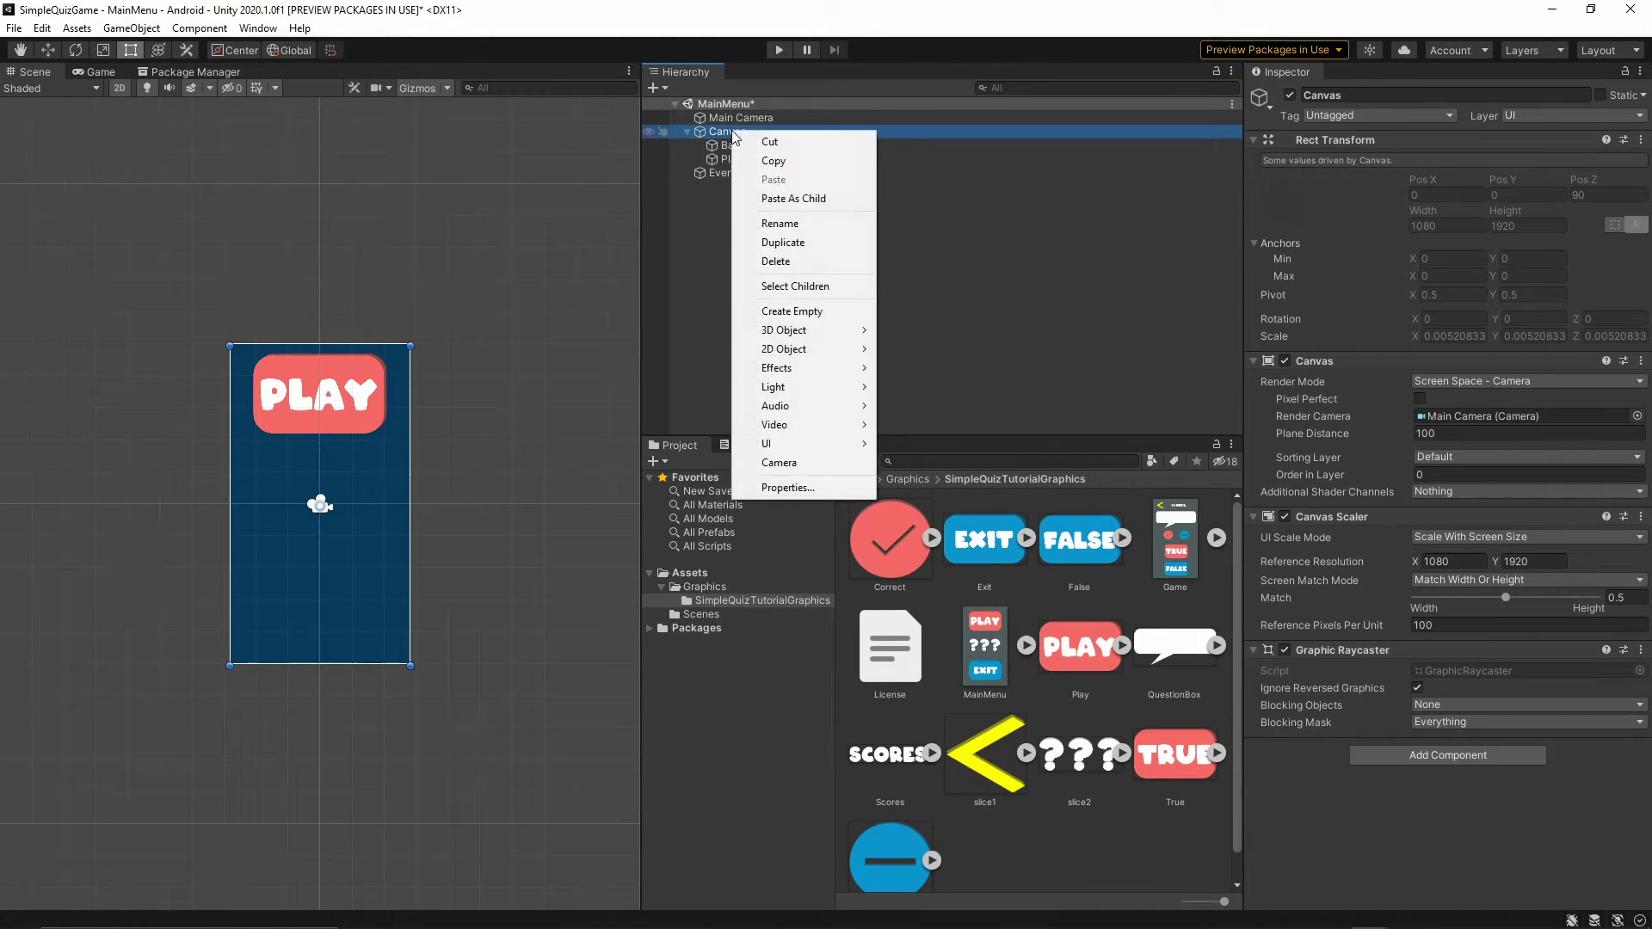
mouse_move(828, 447)
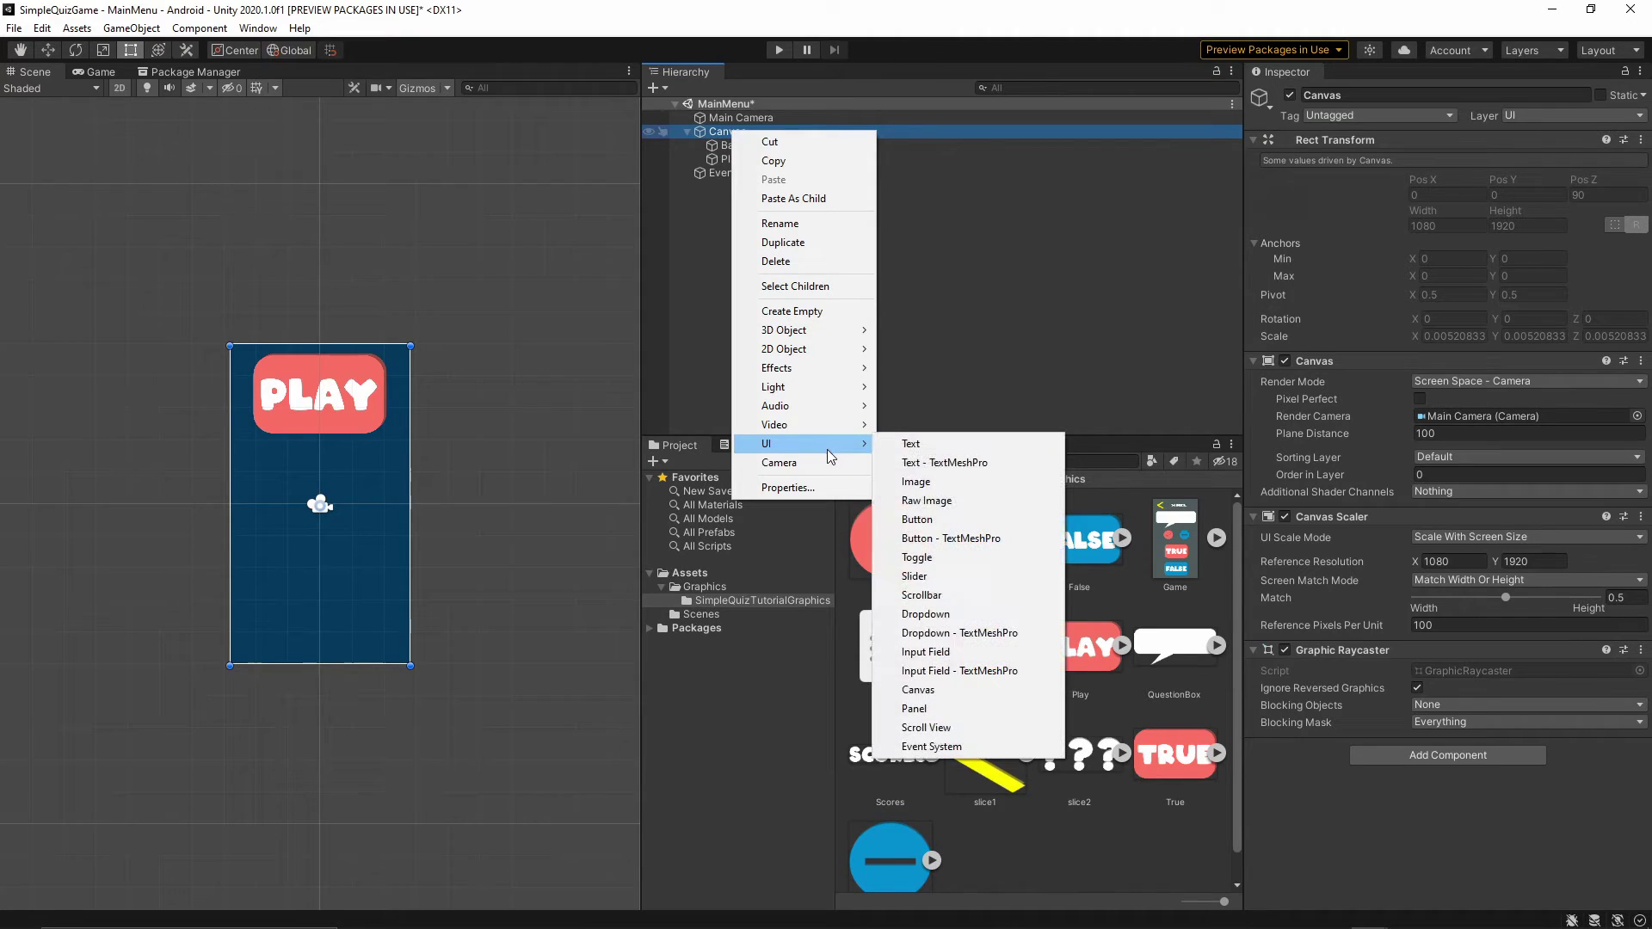
click(917, 519)
click(1326, 97)
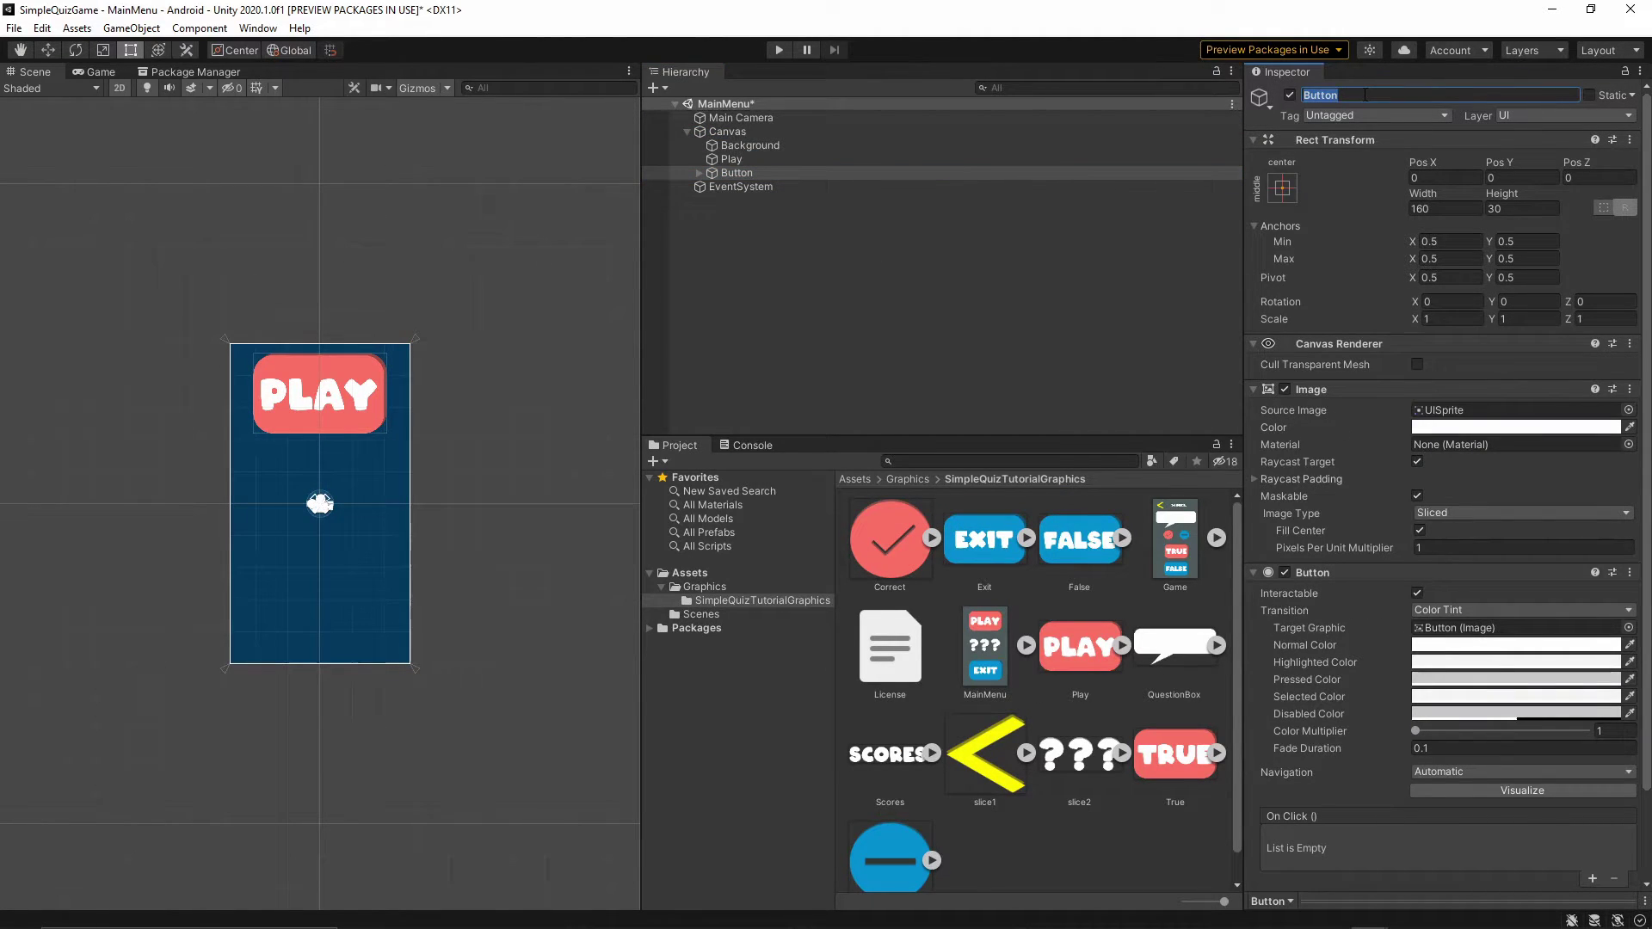
text(Exit)
key(Return)
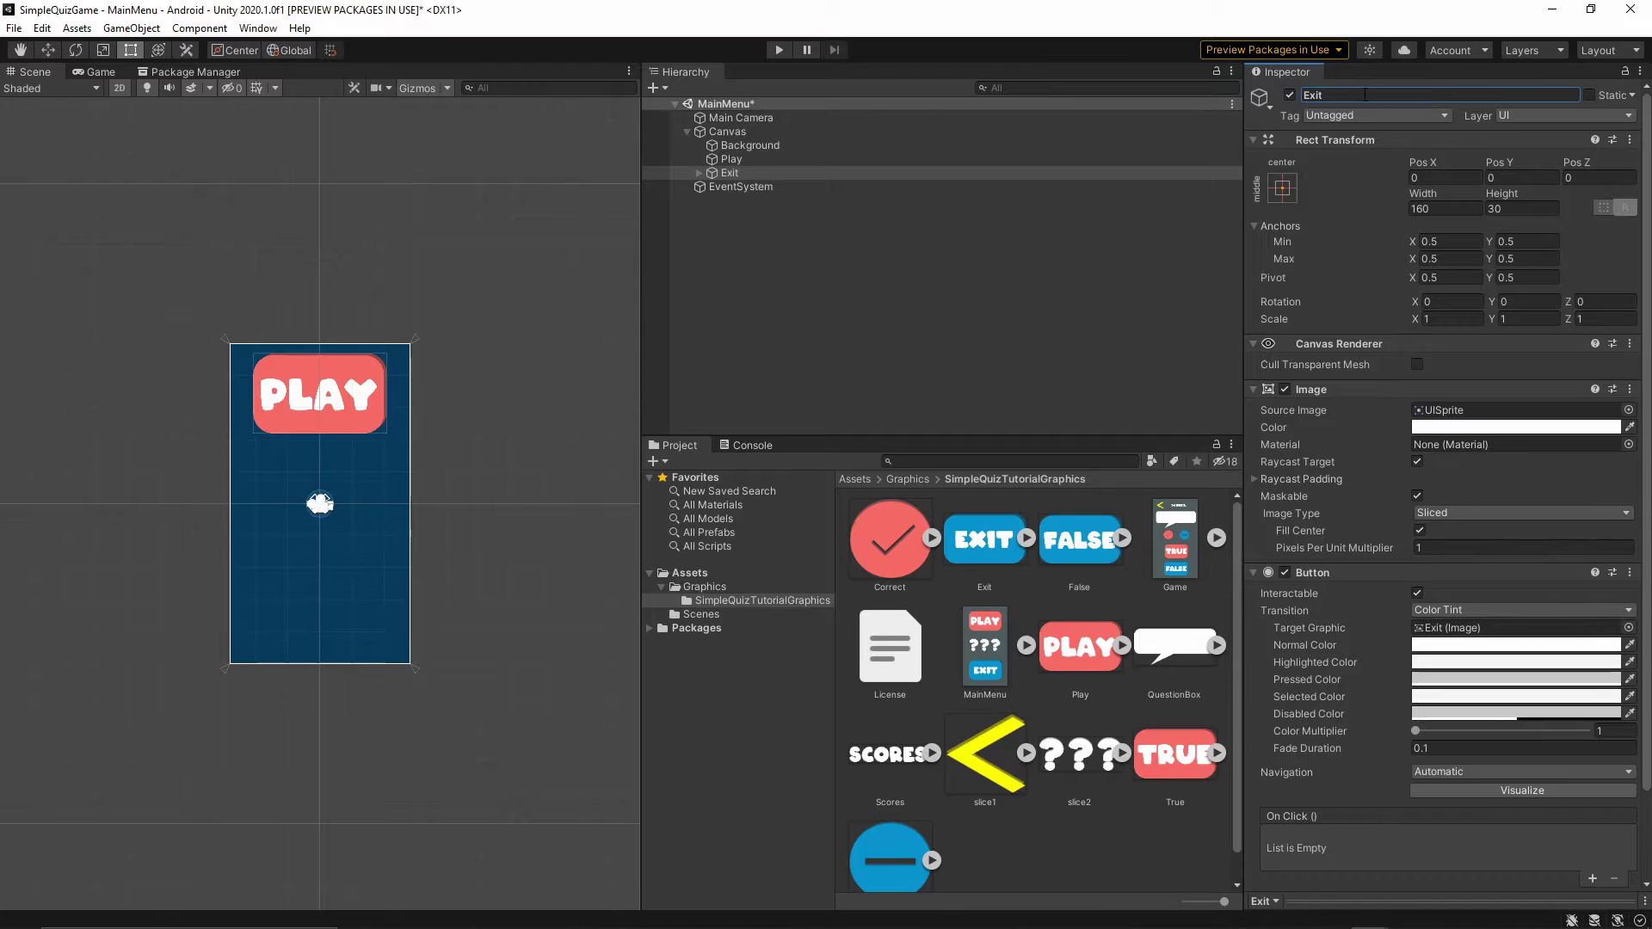
Step: Delete the Text child object of the Exit button
click(699, 173)
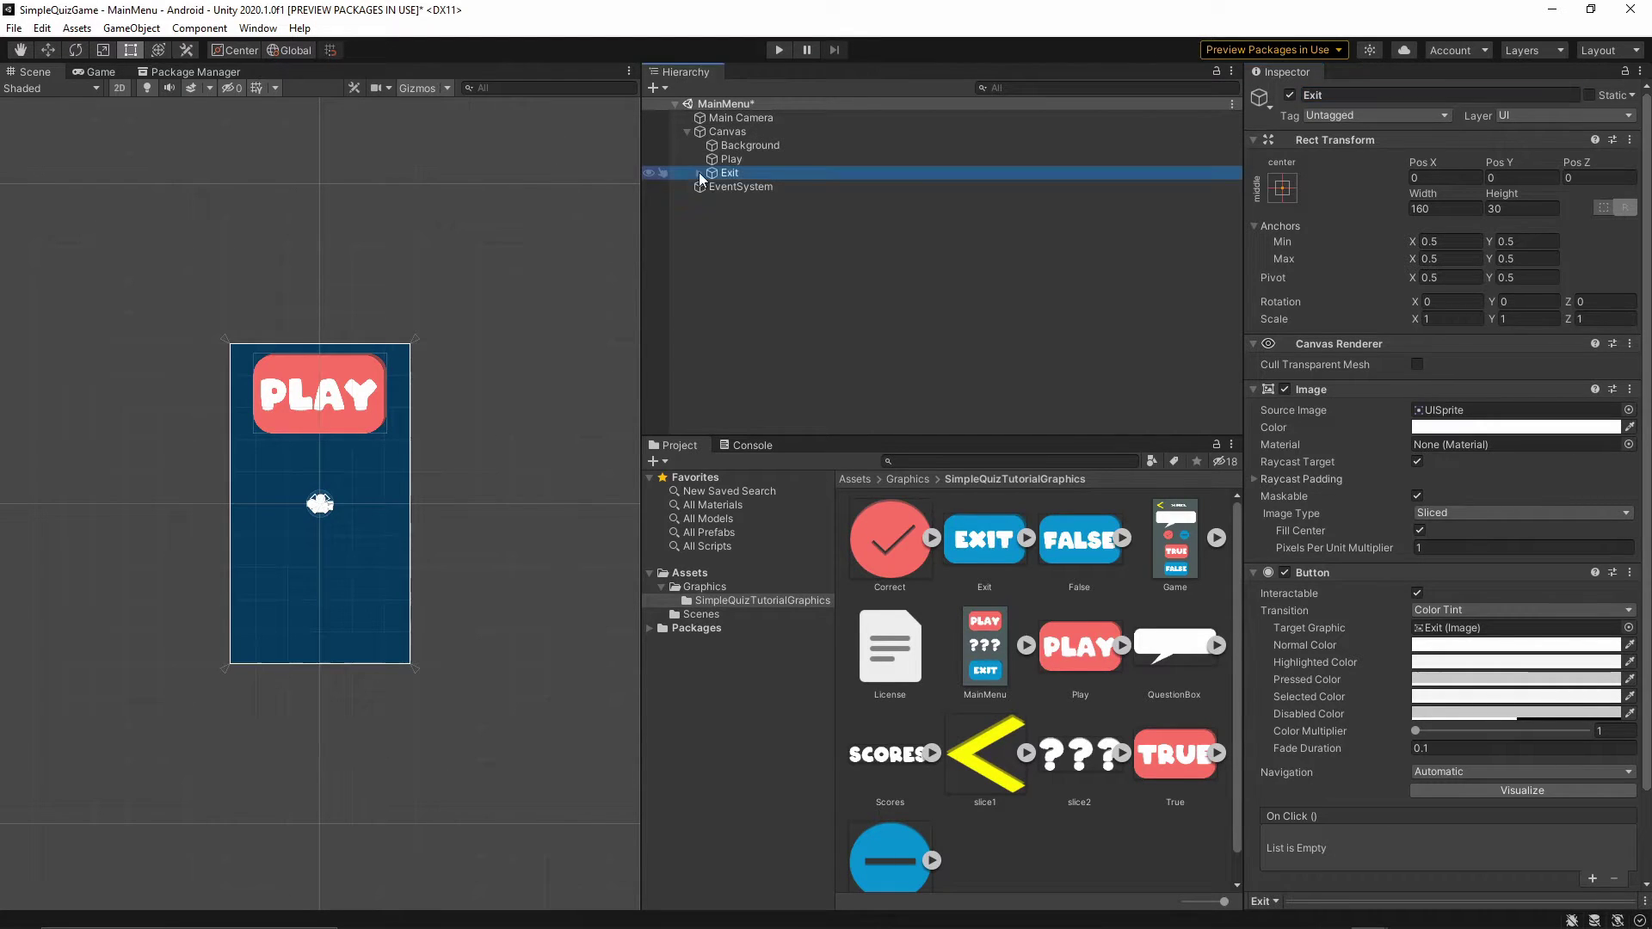
click(739, 186)
key(Delete)
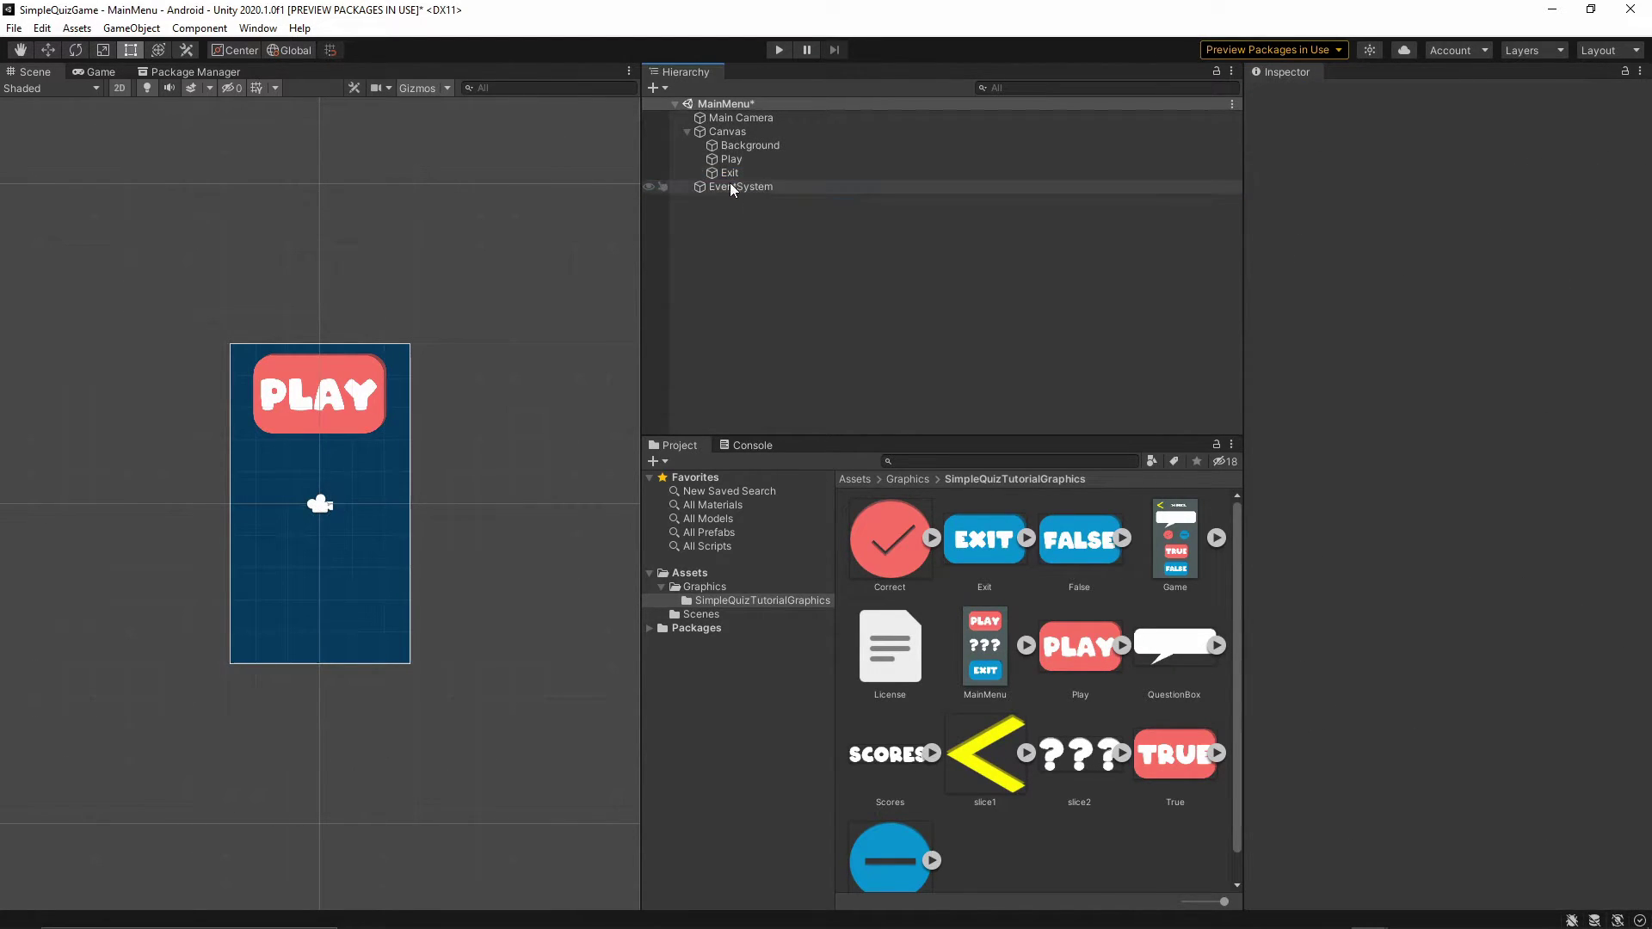
Step: Assign the Exit sprite as the Exit button's source image and set it to native size
click(722, 174)
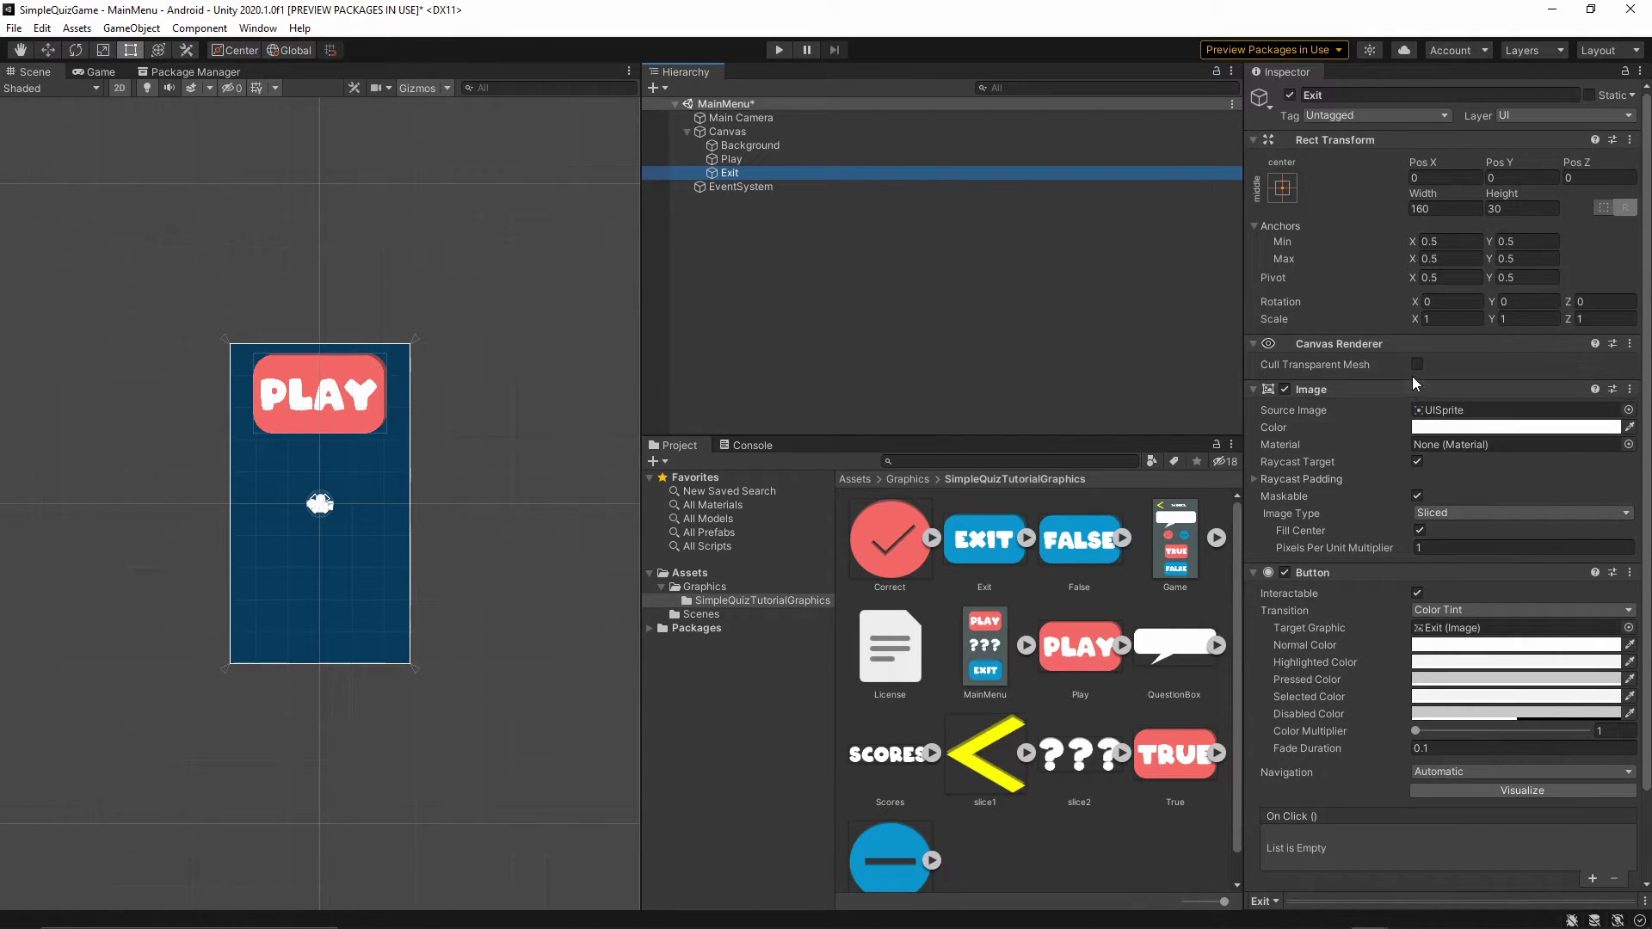
drag(968, 541, 1220, 574)
drag(1410, 414, 1455, 411)
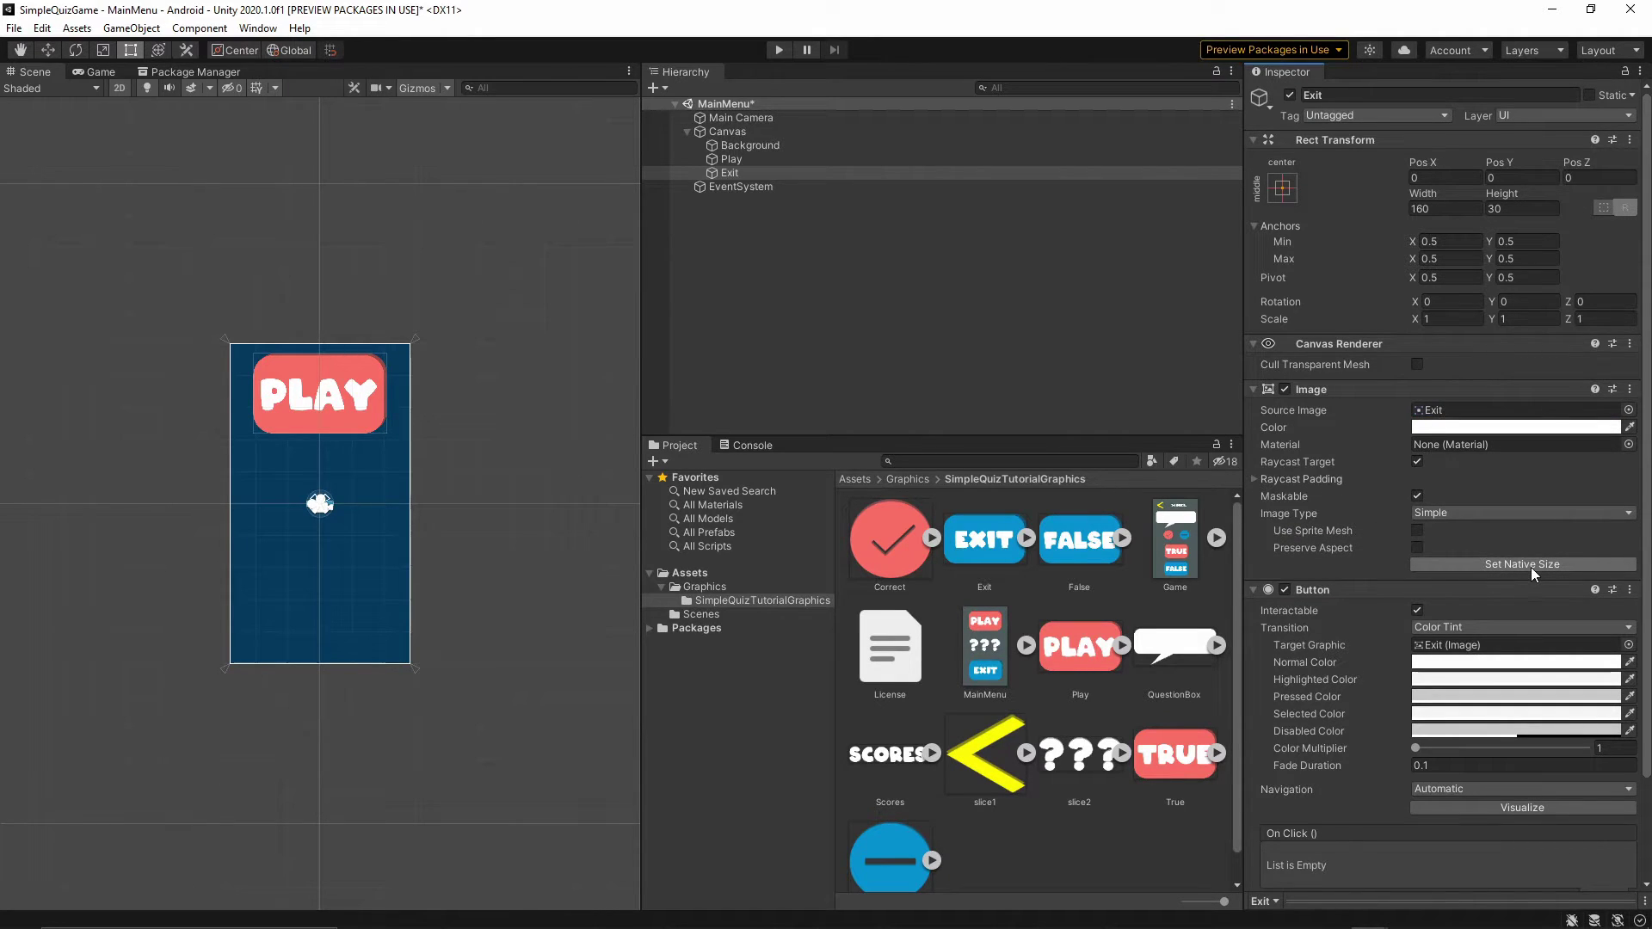
click(1531, 566)
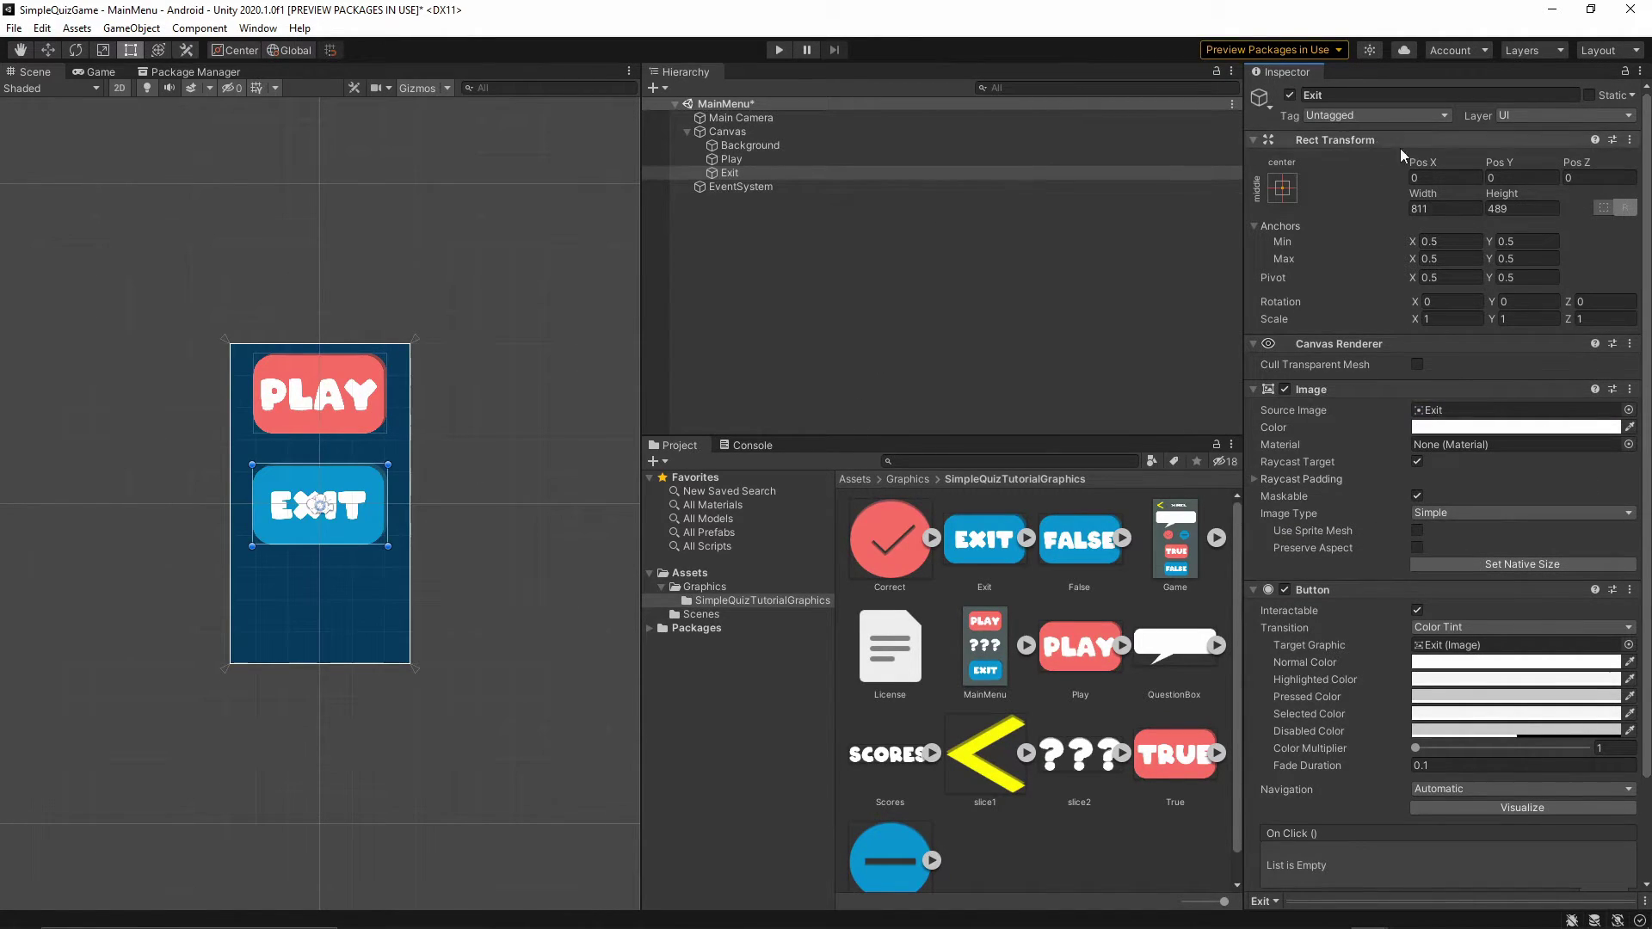
Step: Move the Exit button straight down near the canvas's lower edge, keeping it horizontally centered
drag(1504, 166, 383, 594)
click(803, 338)
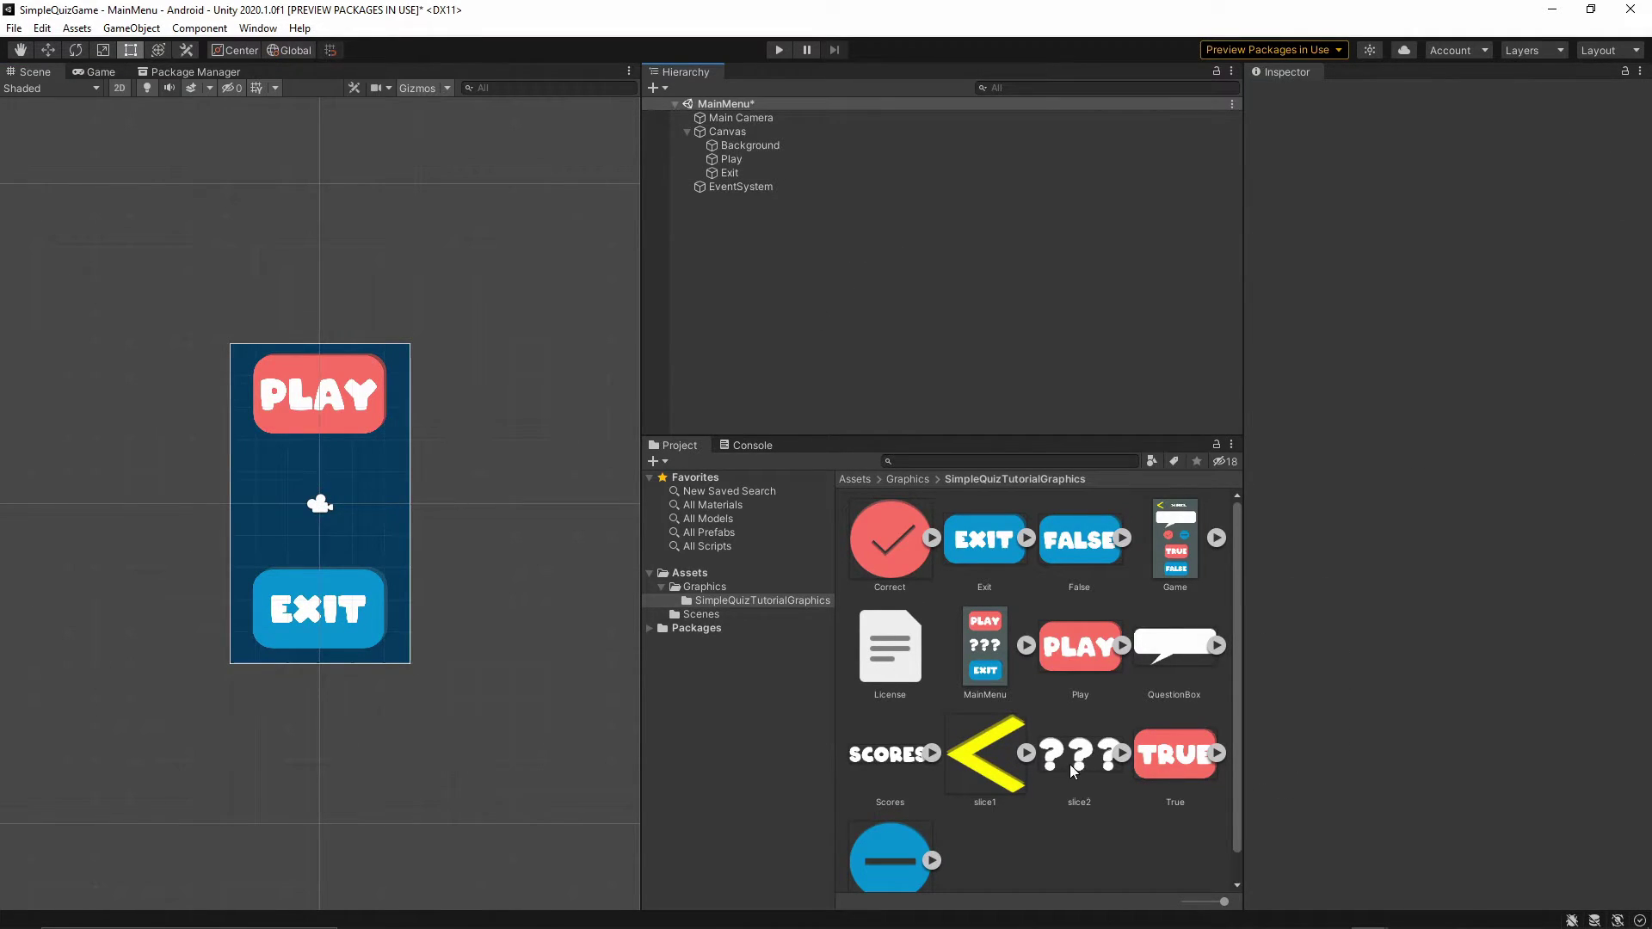
Step: Add a UI Image under the Canvas and rename it Title
right_click(728, 132)
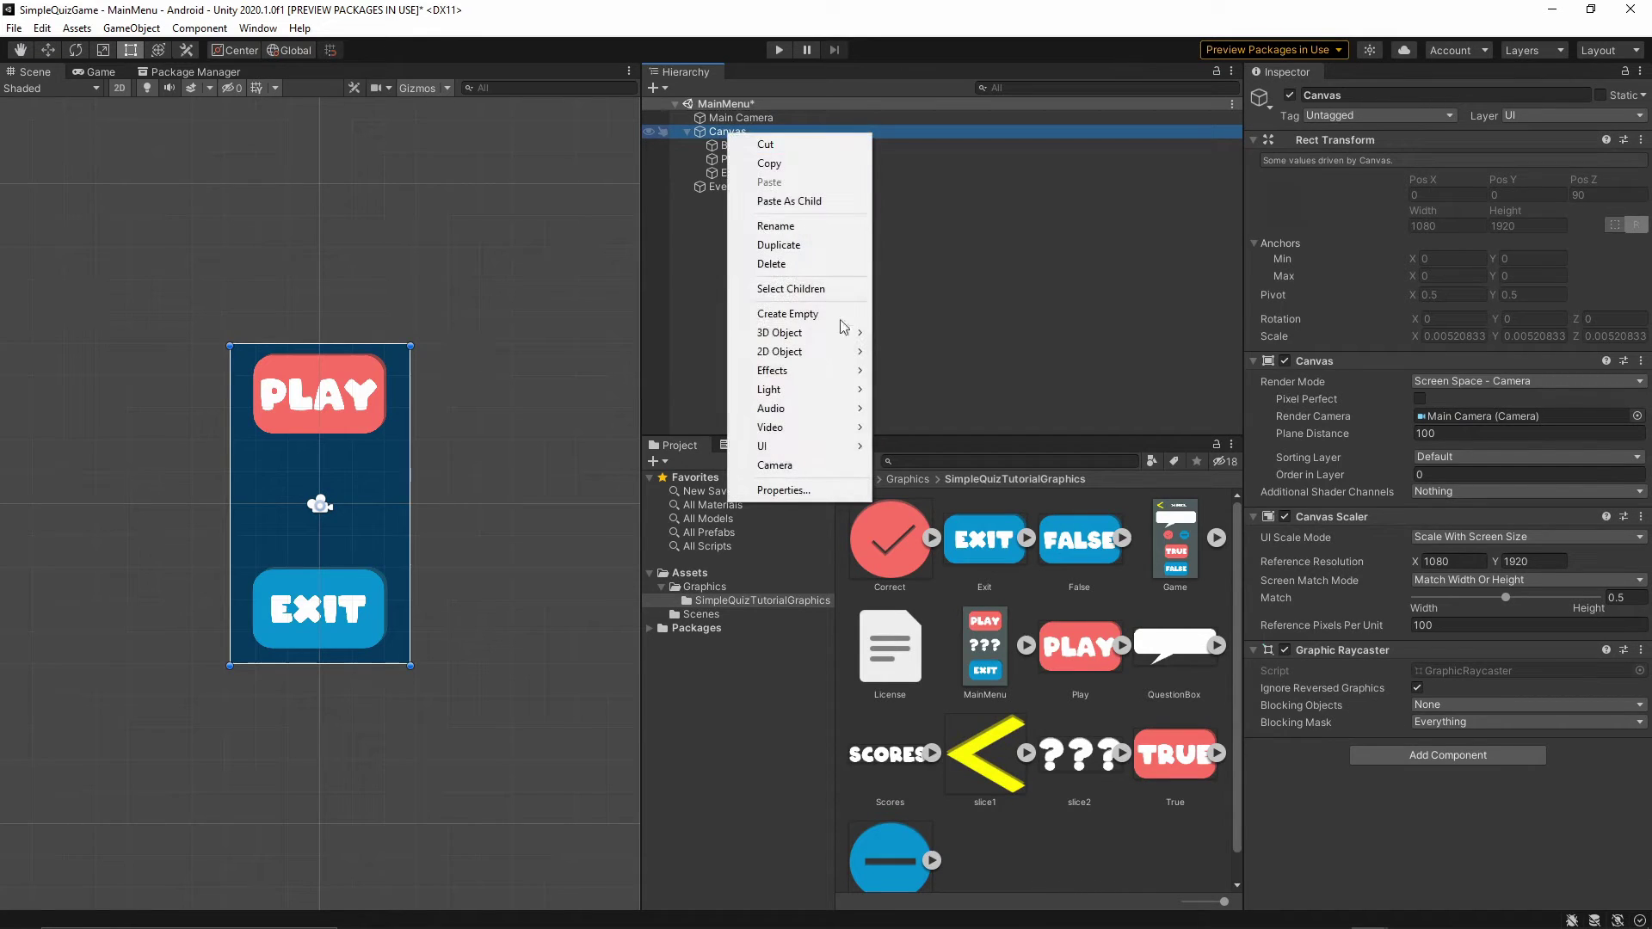
mouse_move(818, 446)
click(929, 487)
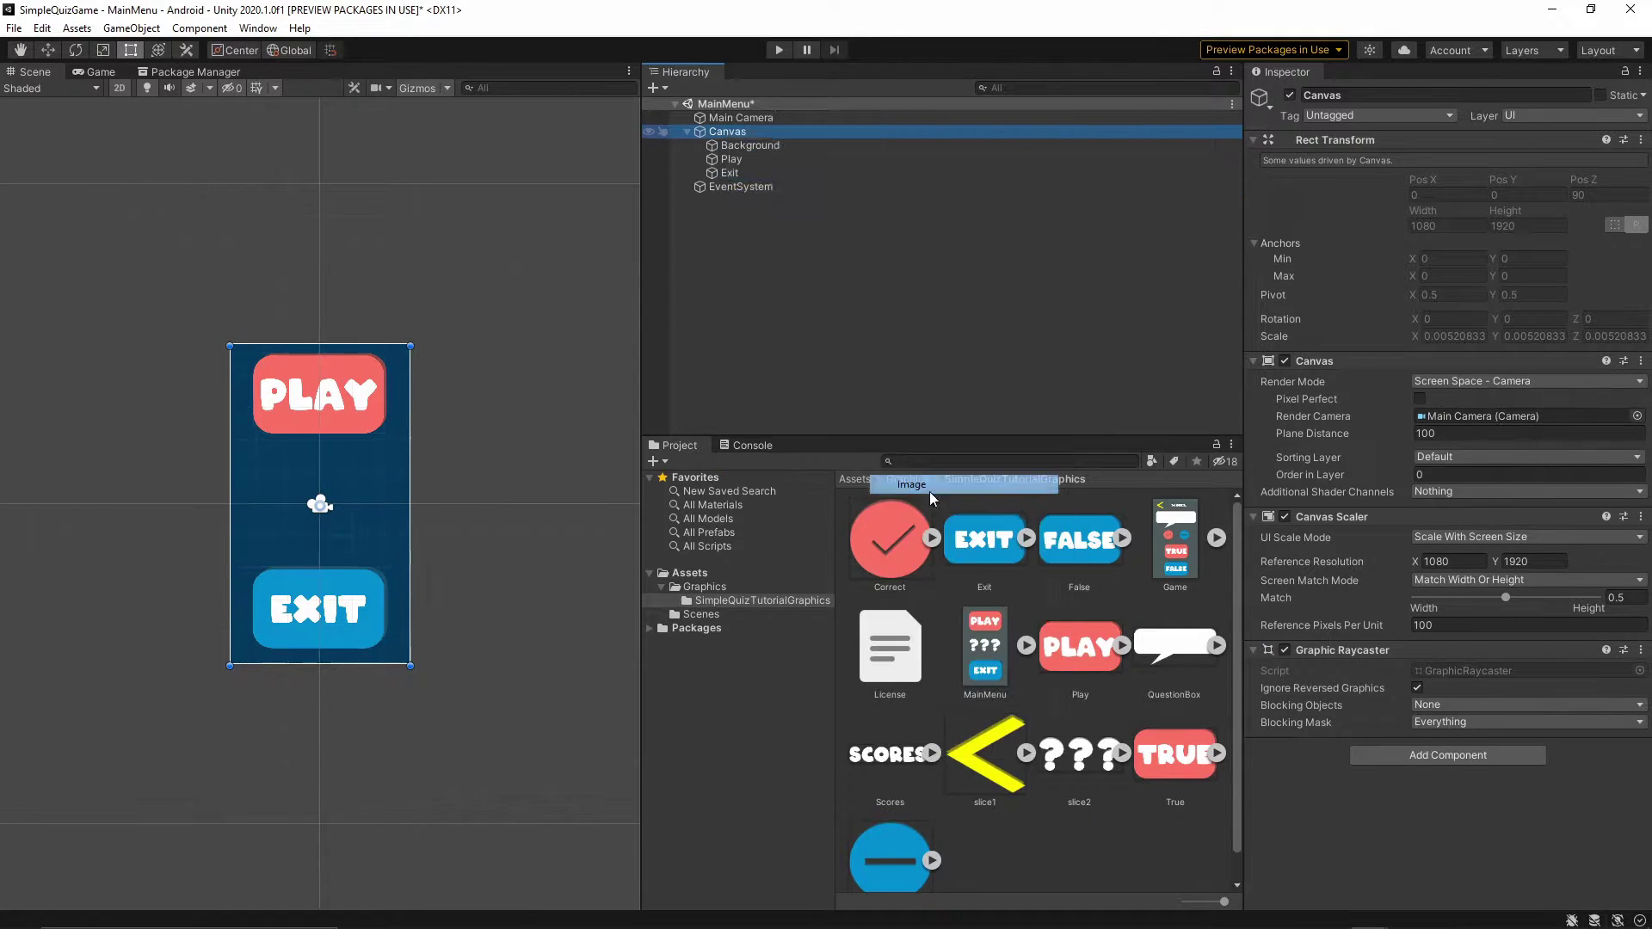
click(1383, 96)
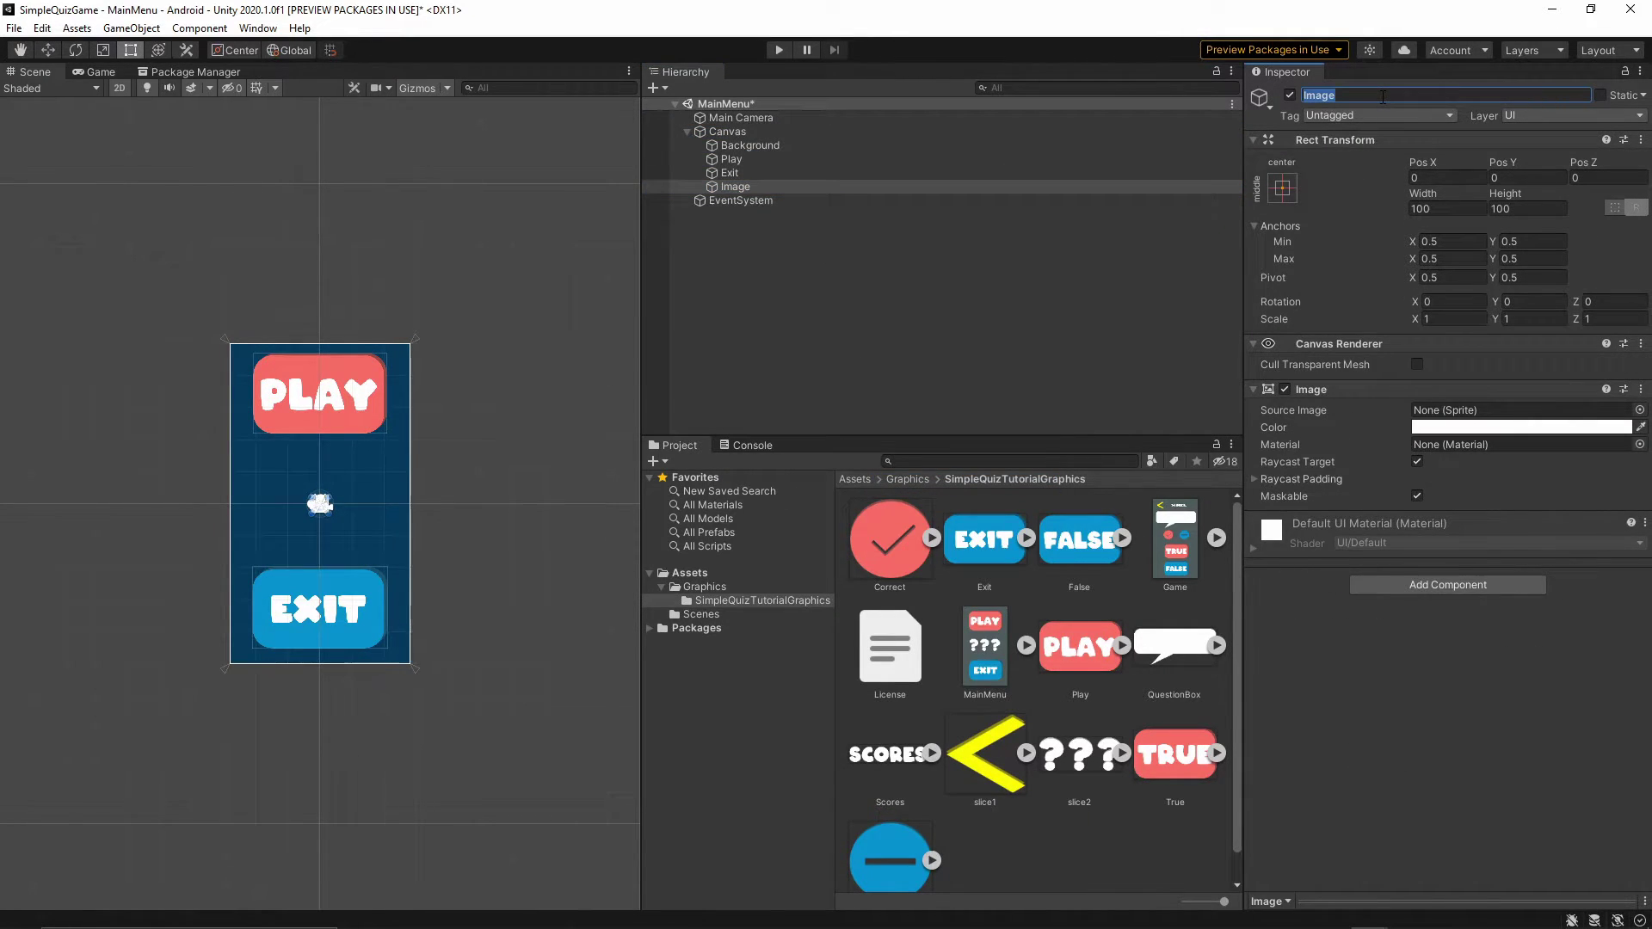
text(Title)
key(Return)
Step: Give the Title image the slice2 sprite at native size and preview the menu layout in the Game view
drag(1065, 753, 1470, 413)
click(1509, 564)
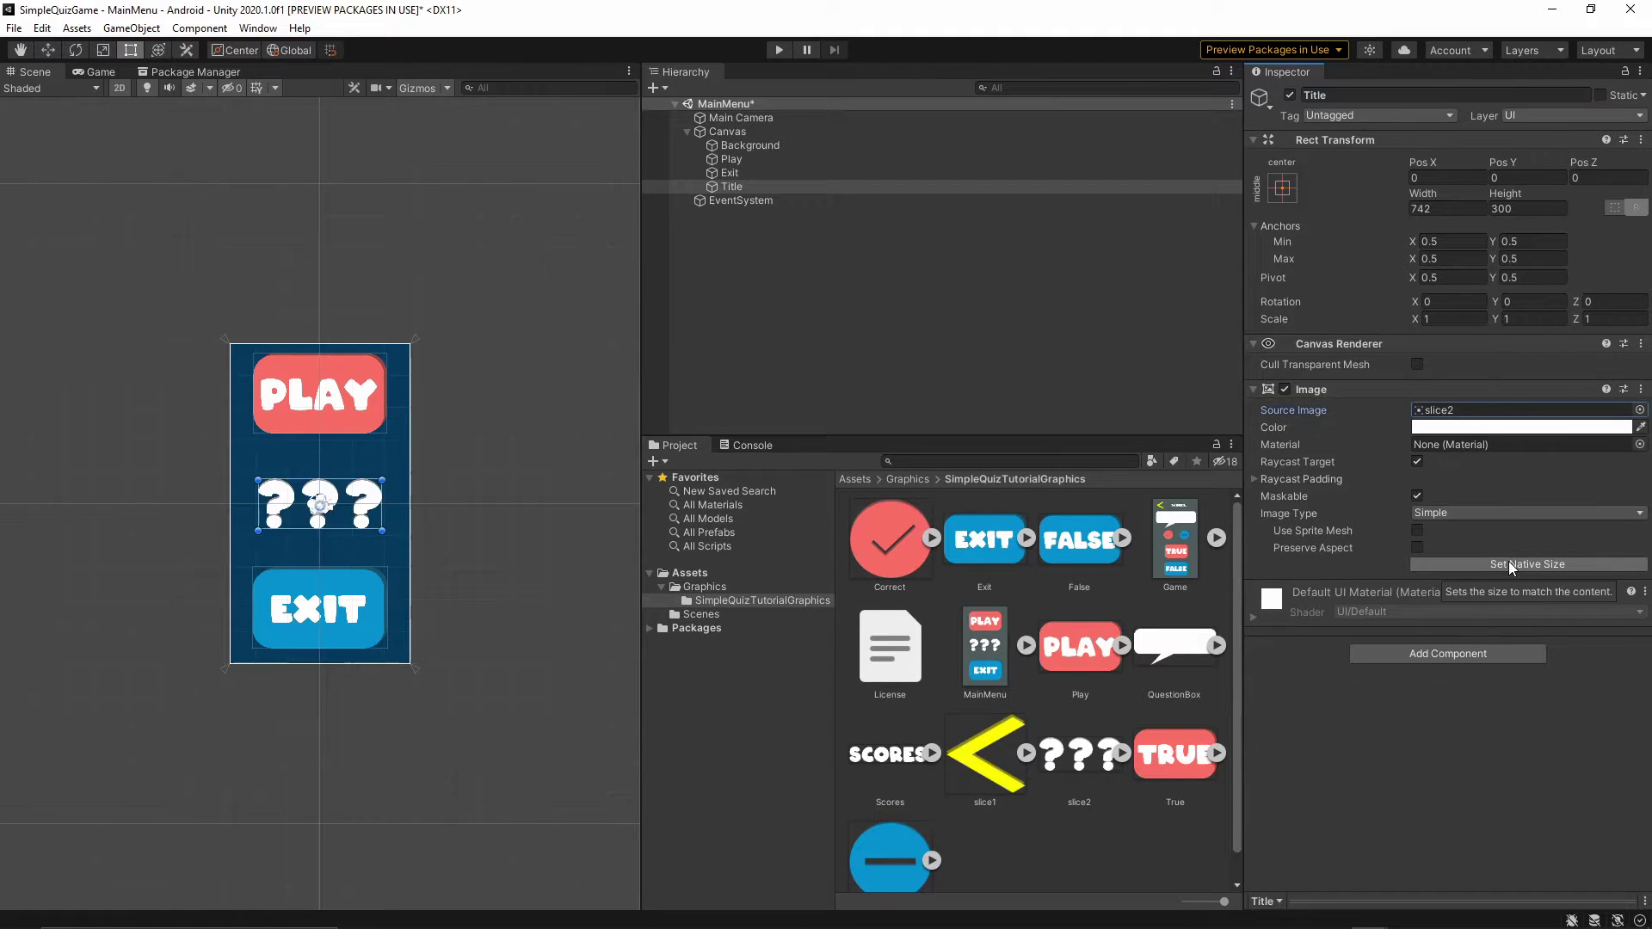
click(963, 343)
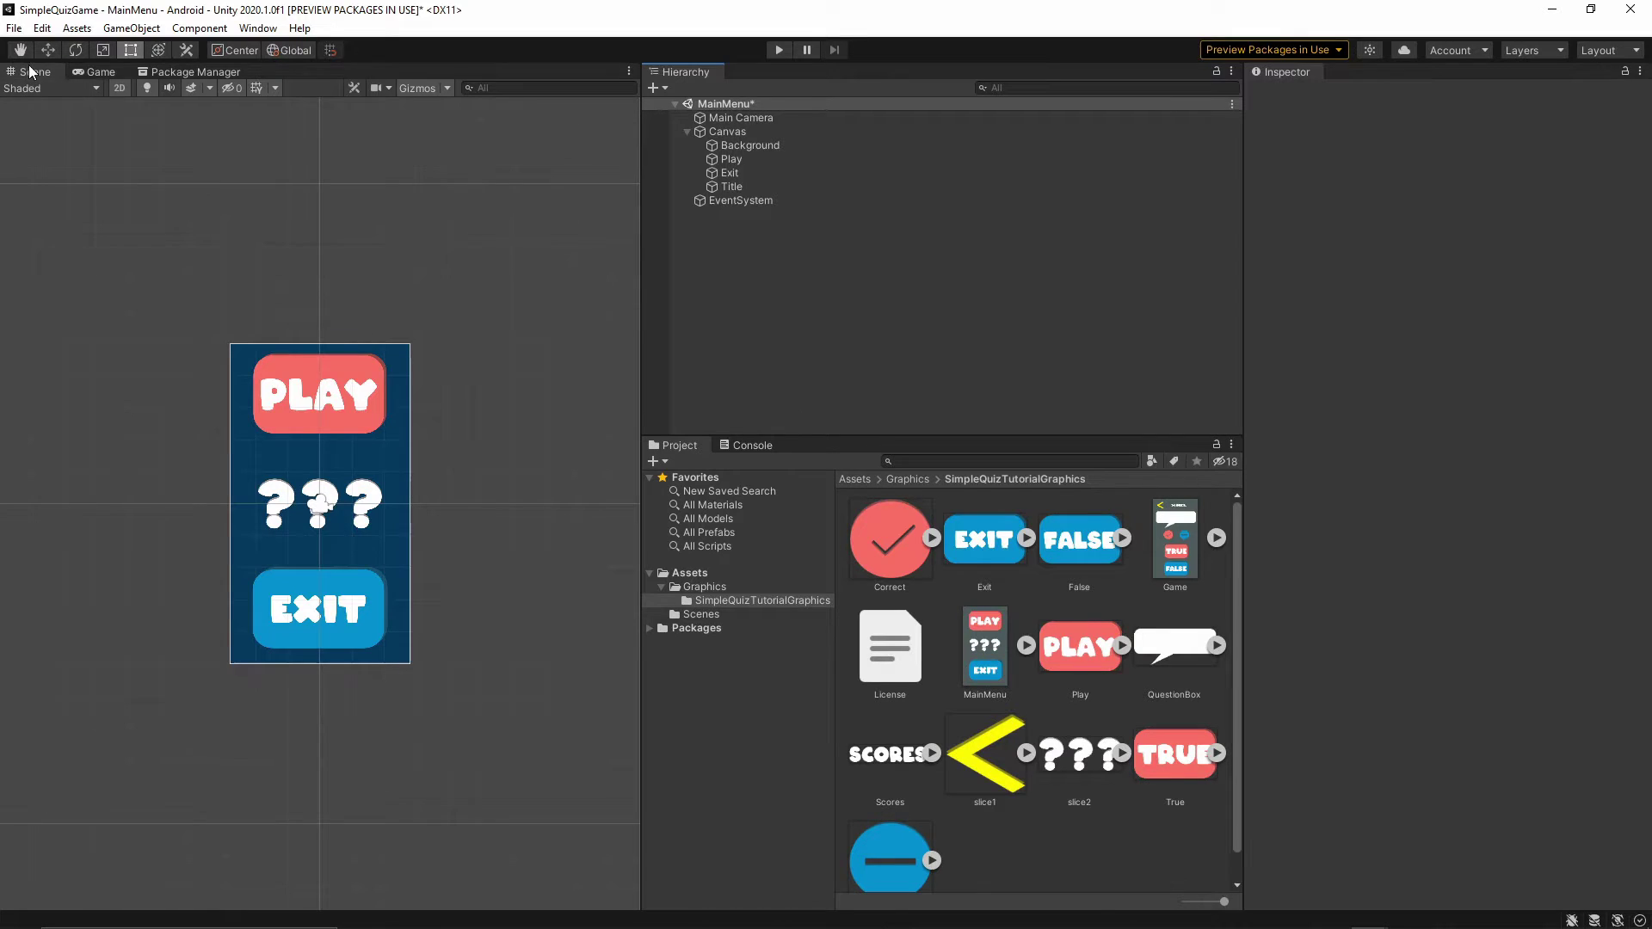
click(96, 72)
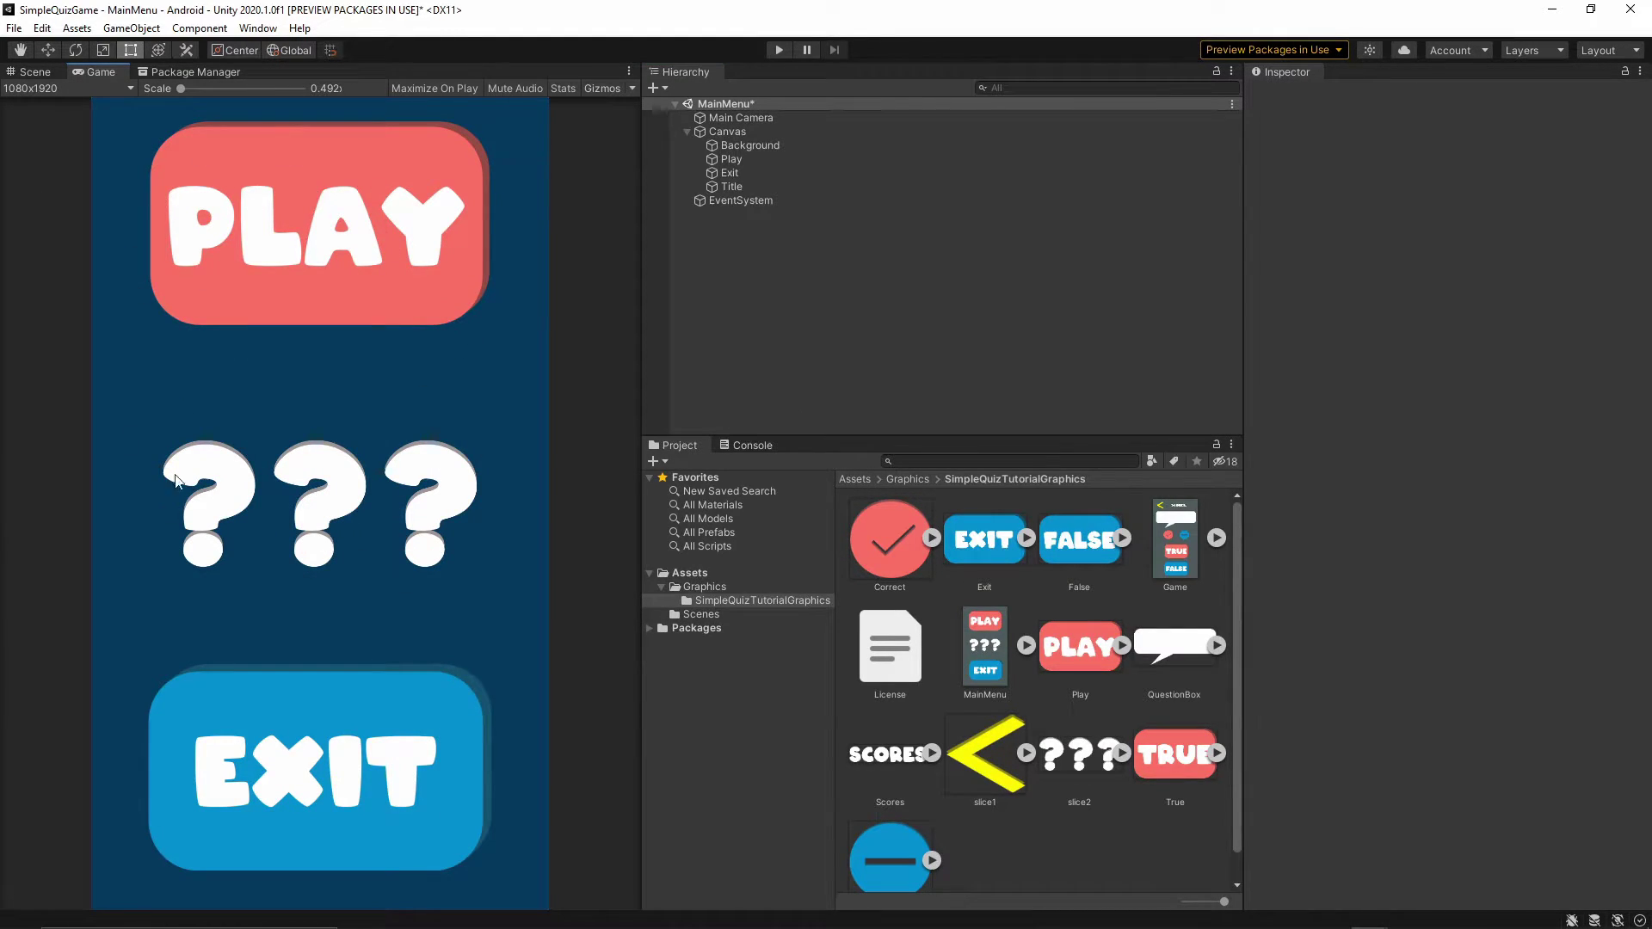
click(914, 327)
Step: Create a new folder named Scripts in the Assets folder
click(687, 574)
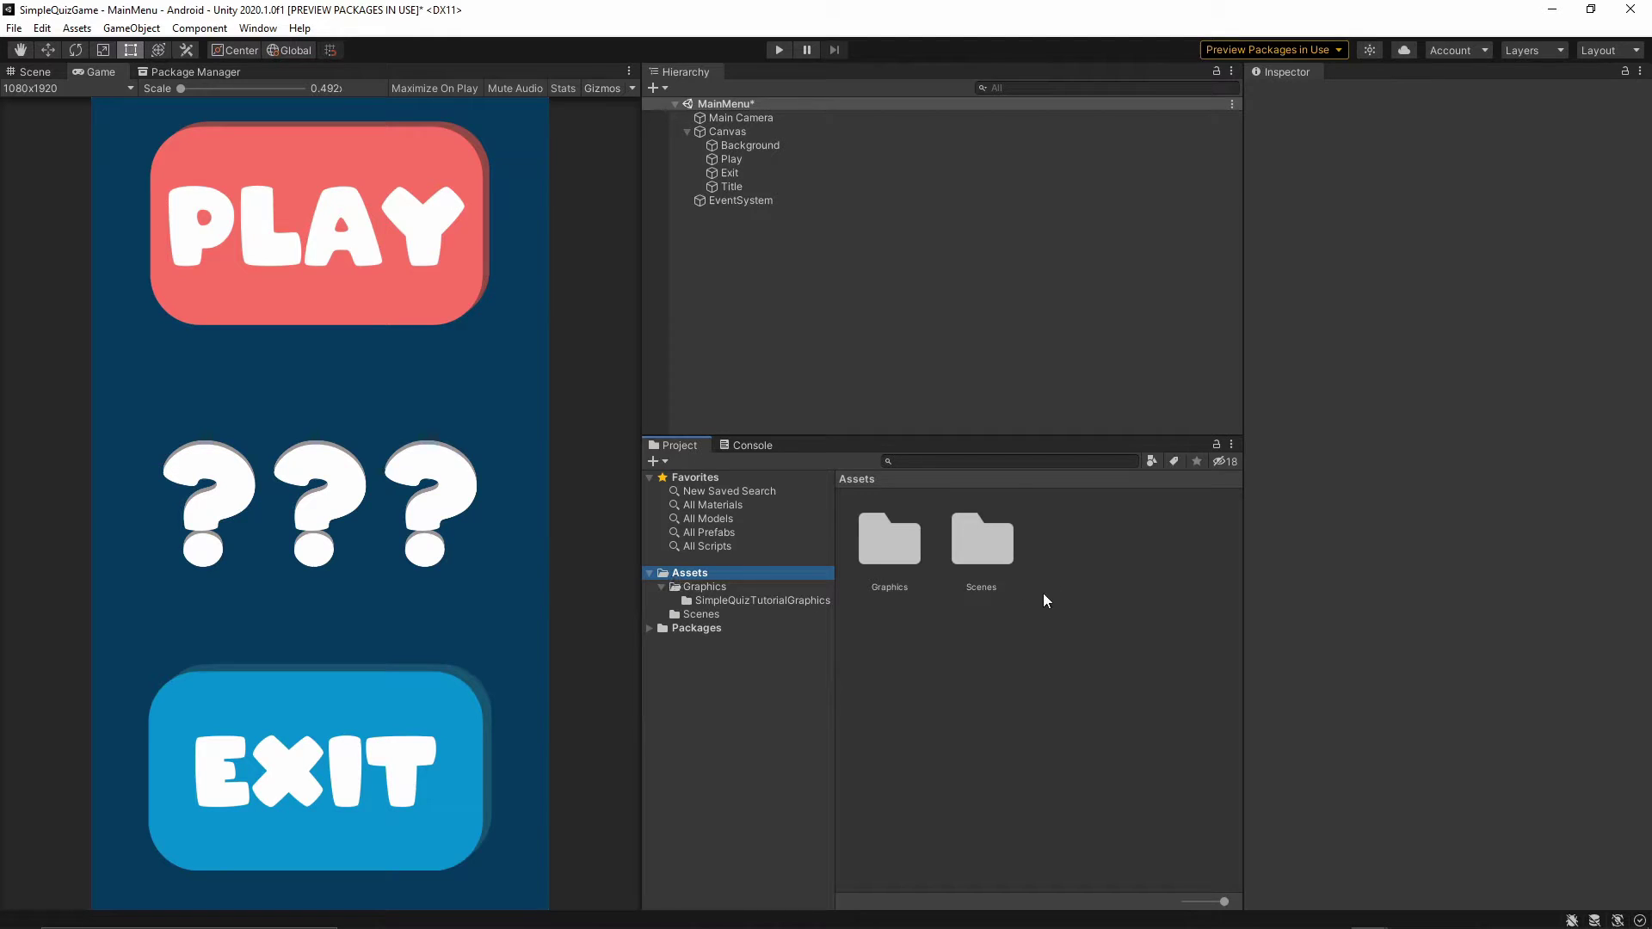
right_click(1067, 596)
mouse_move(1204, 140)
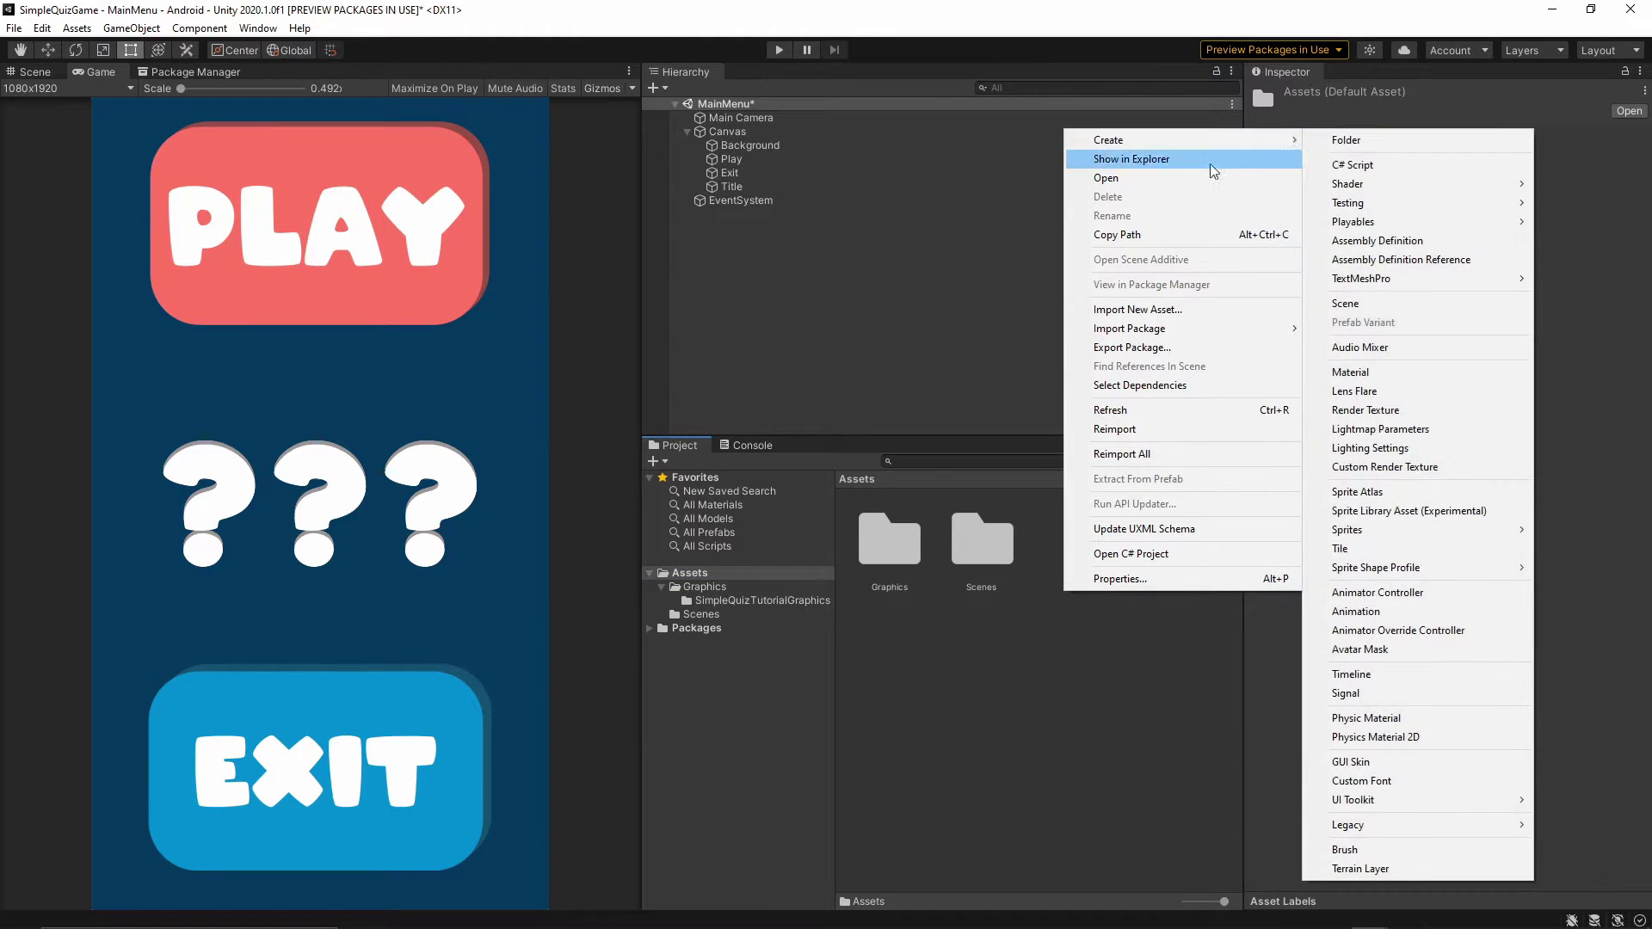
click(1345, 140)
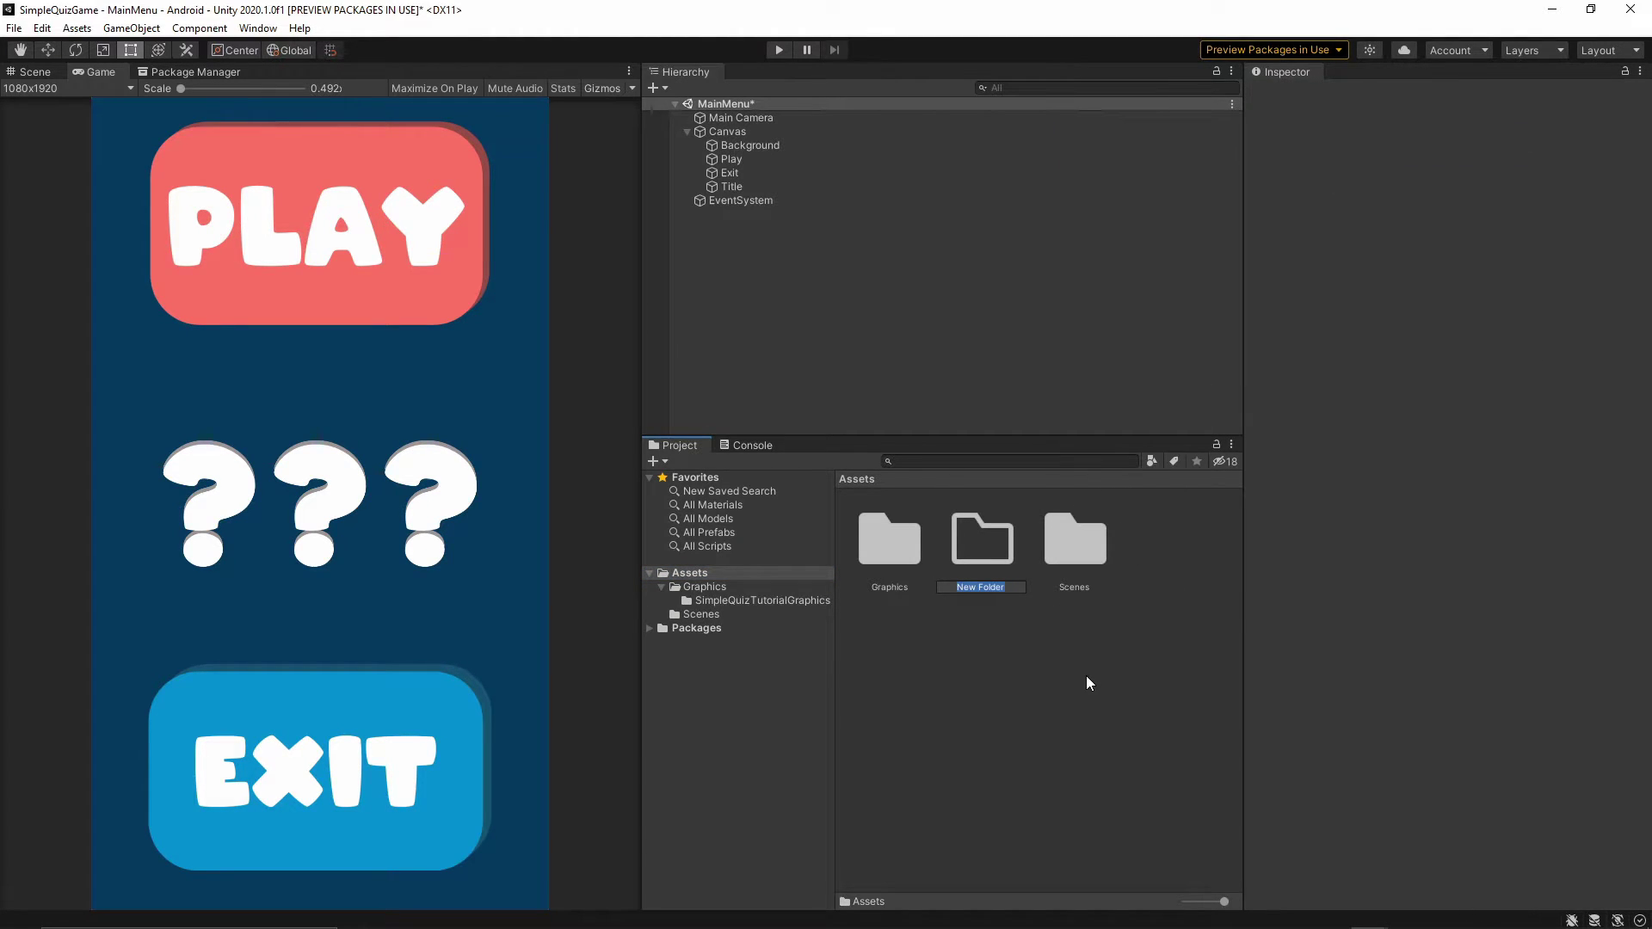
text(Scripts)
key(Return)
click(1093, 618)
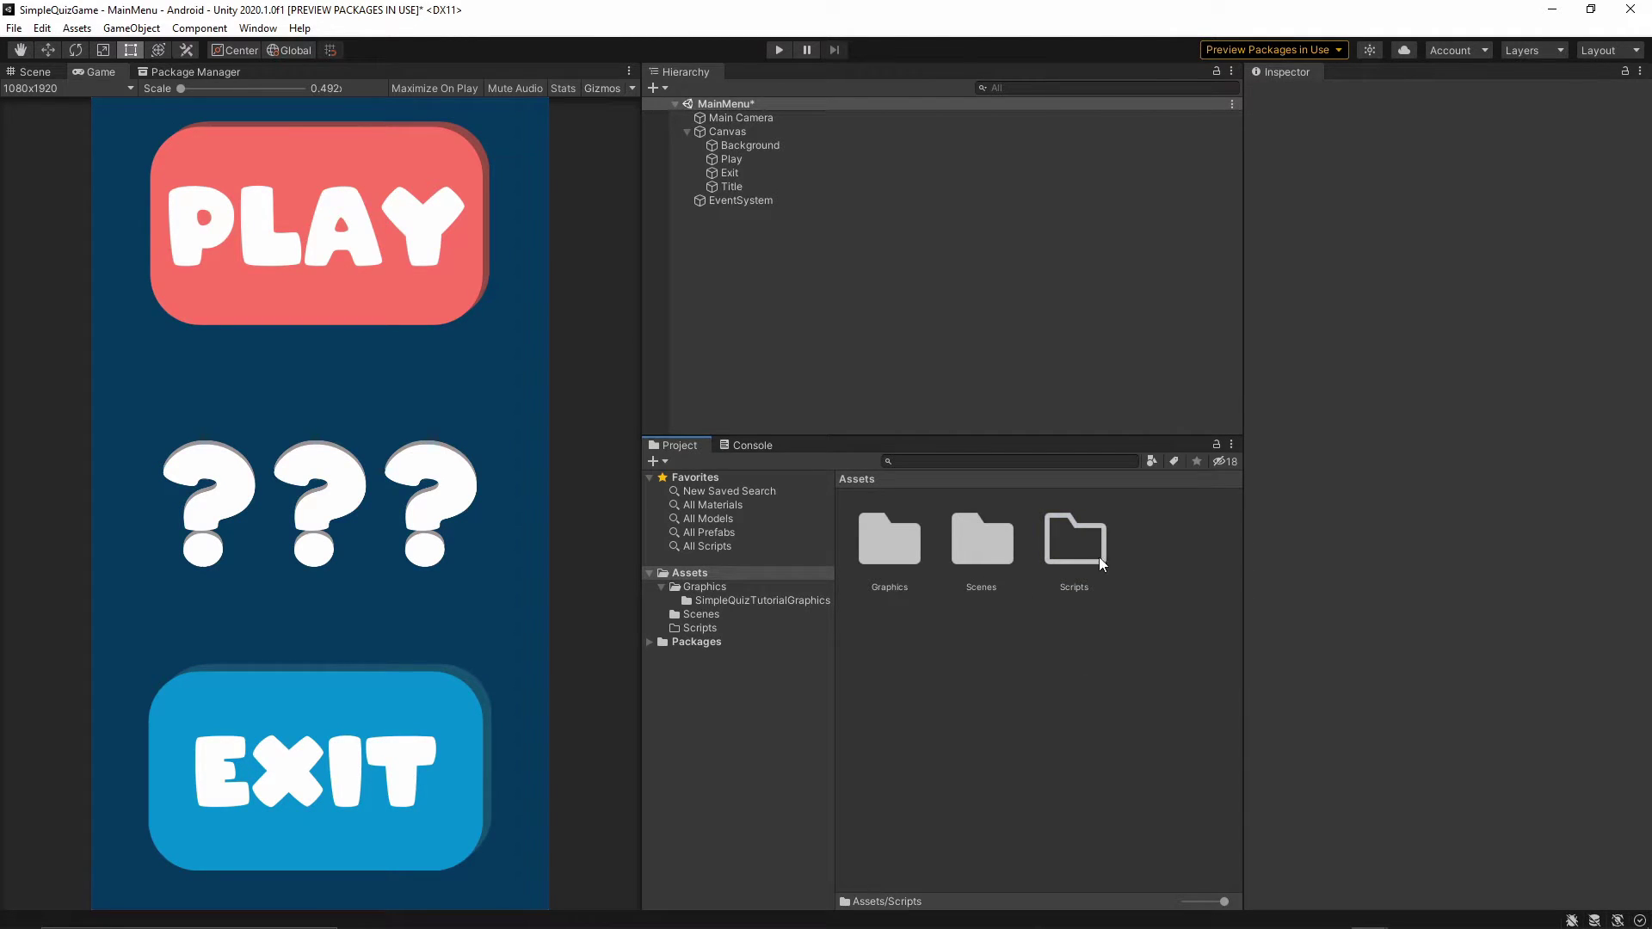
Step: Create a new scene named GameScene in the Scenes folder
double_click(963, 543)
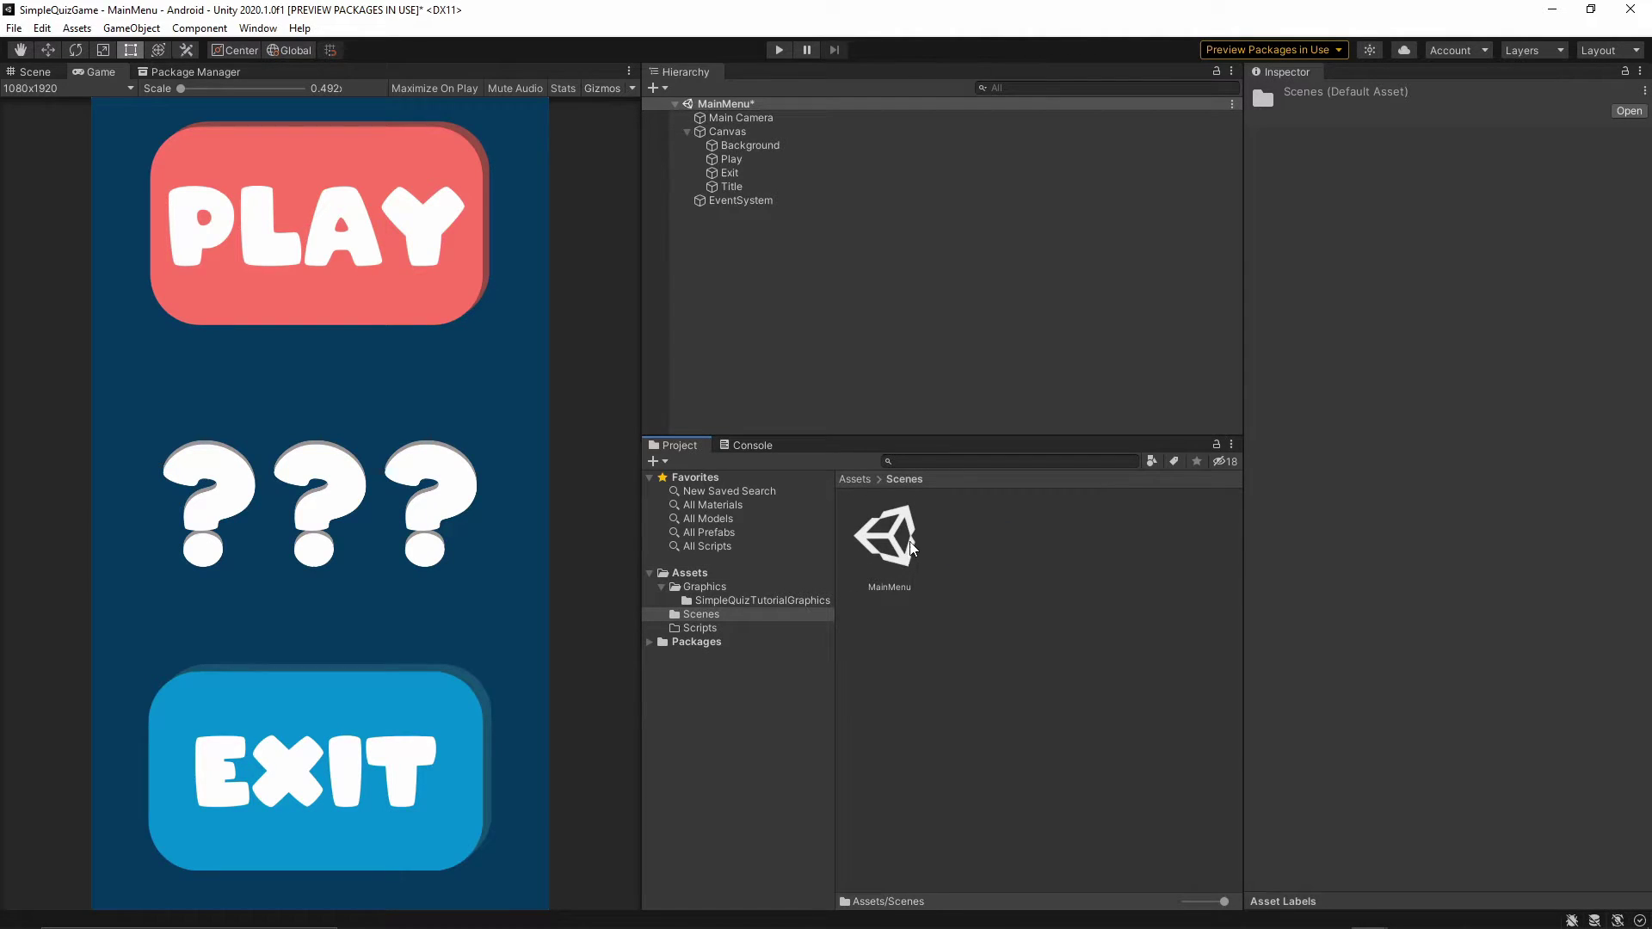
right_click(1024, 565)
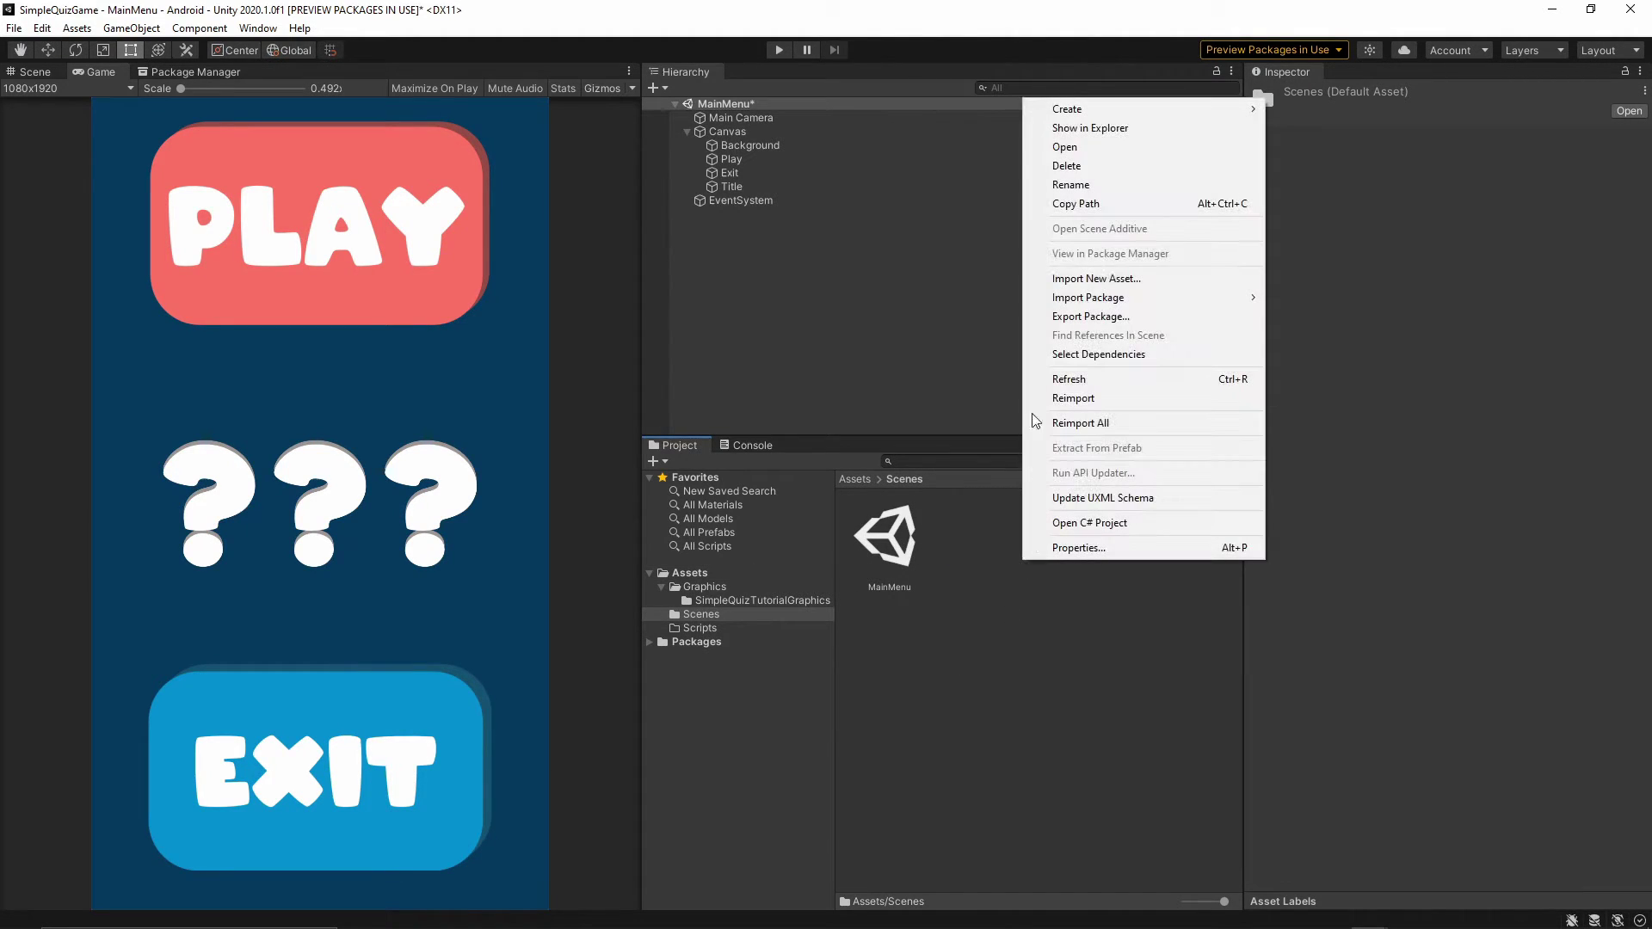
mouse_move(1133, 112)
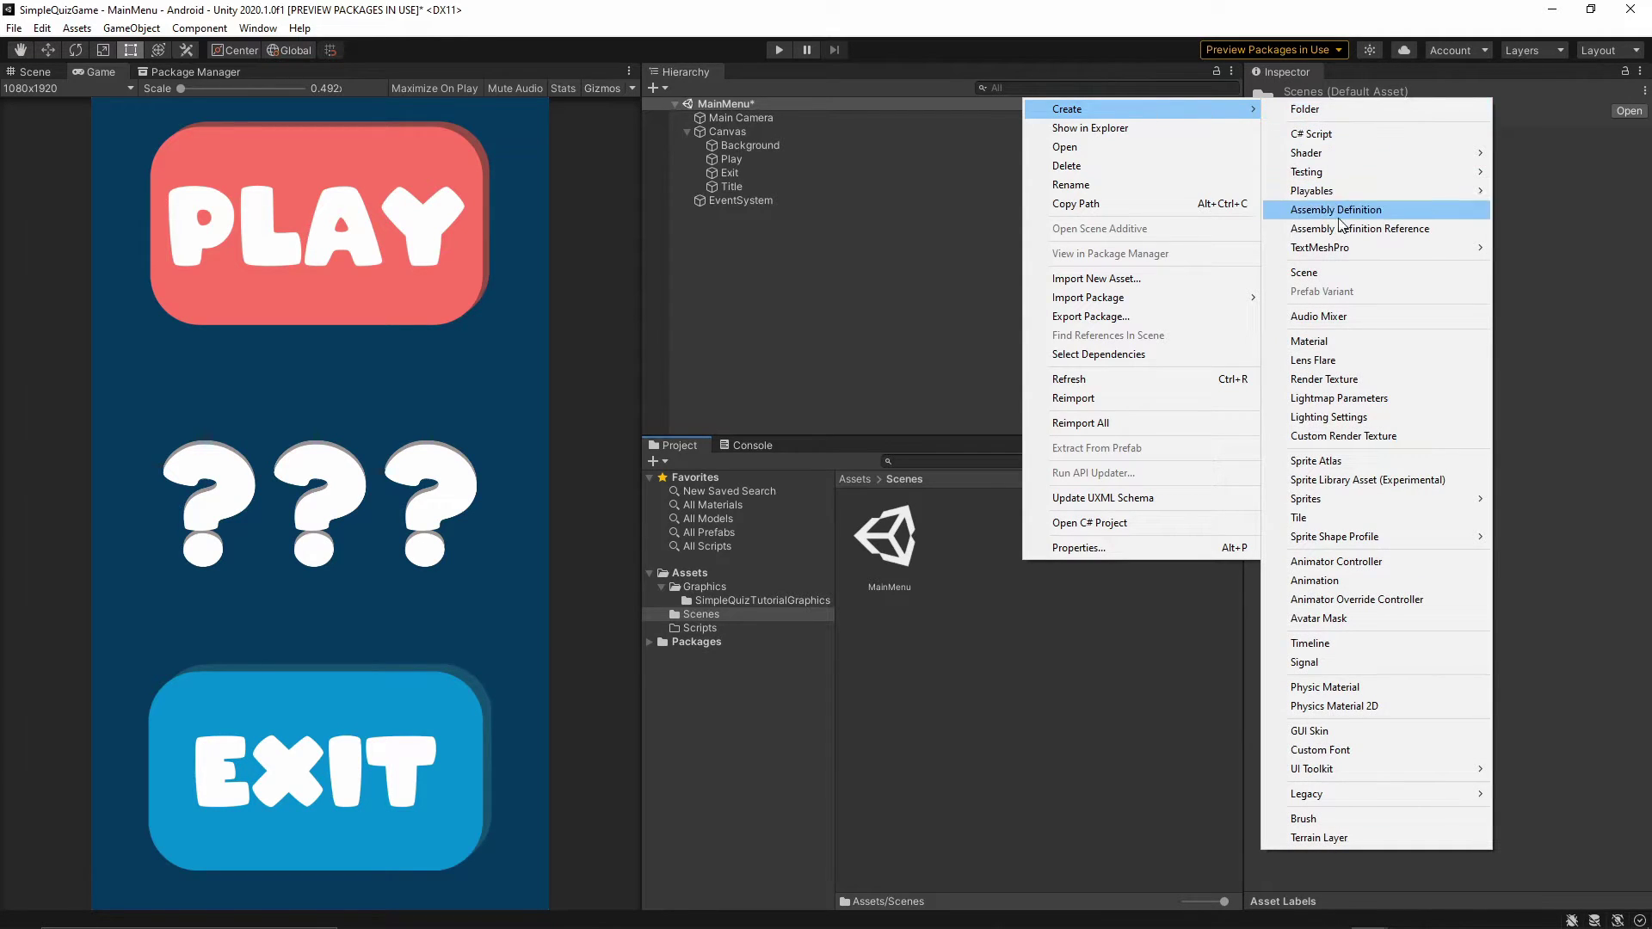
click(1328, 277)
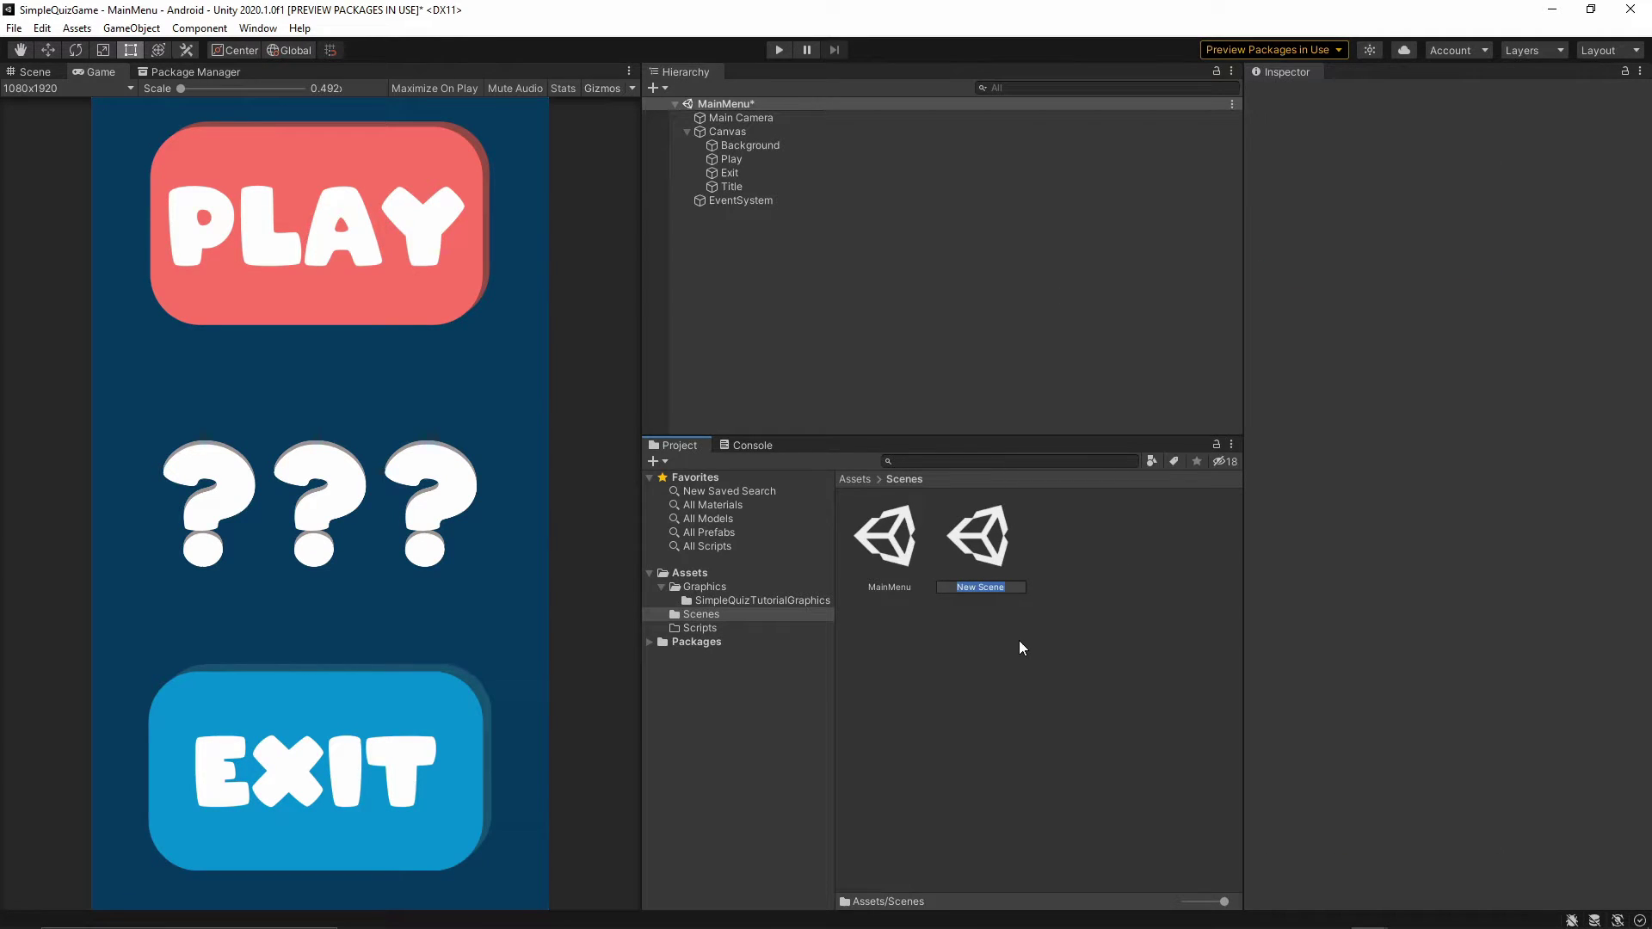
text(GameScene)
key(Return)
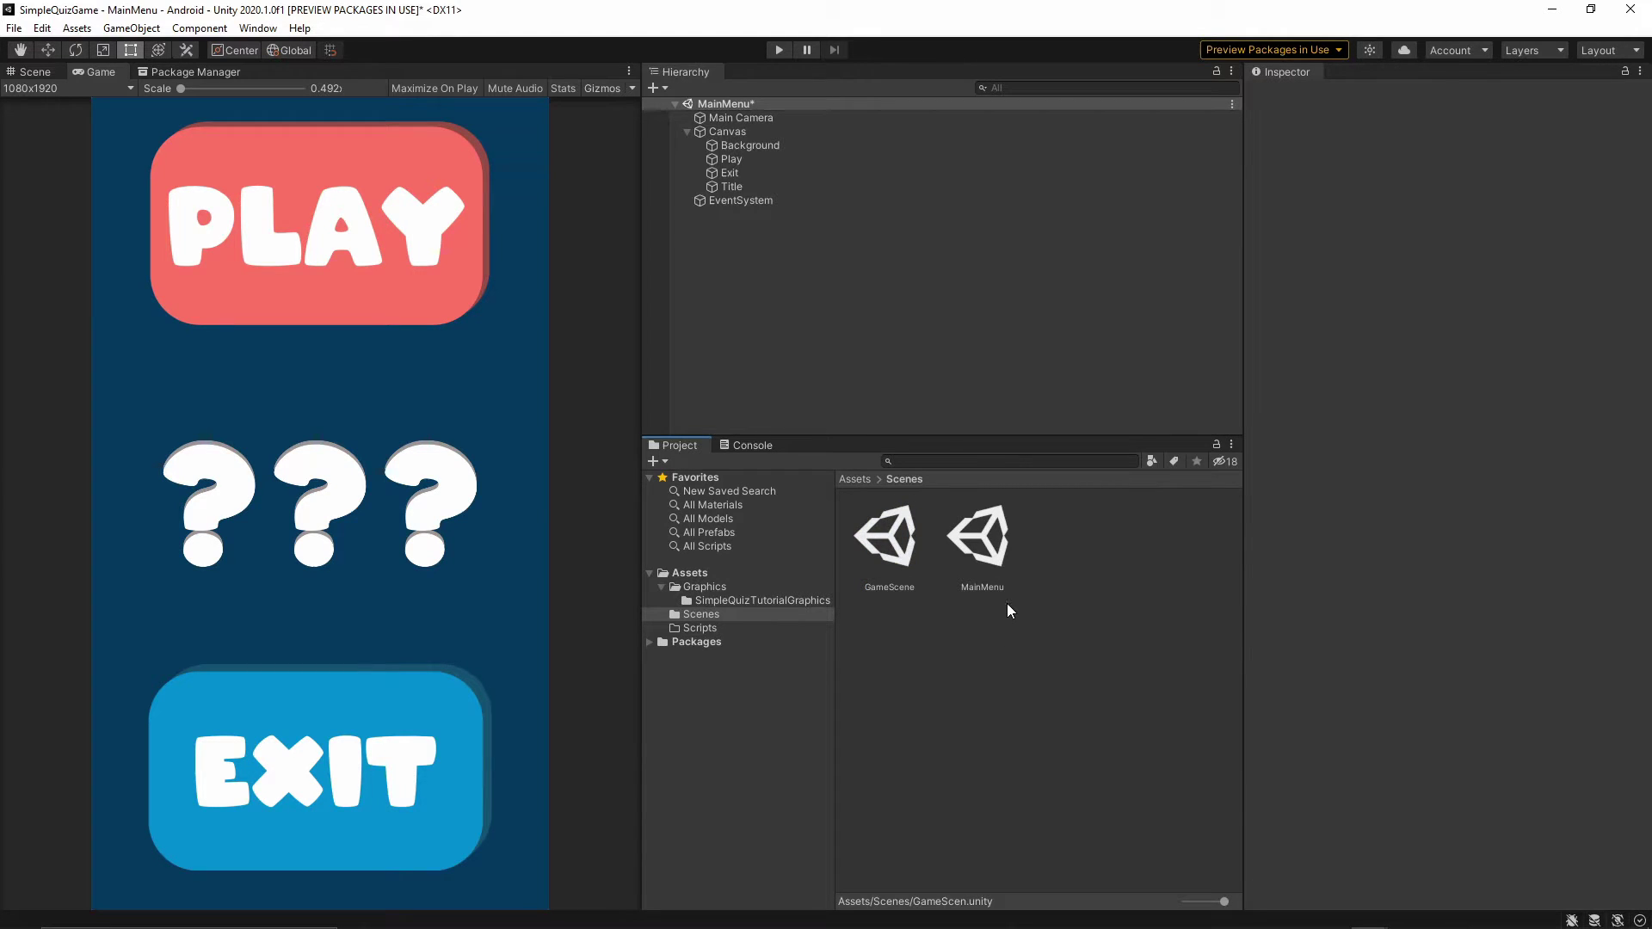
Step: Create a C# script named Buttons in the Scripts folder
click(704, 627)
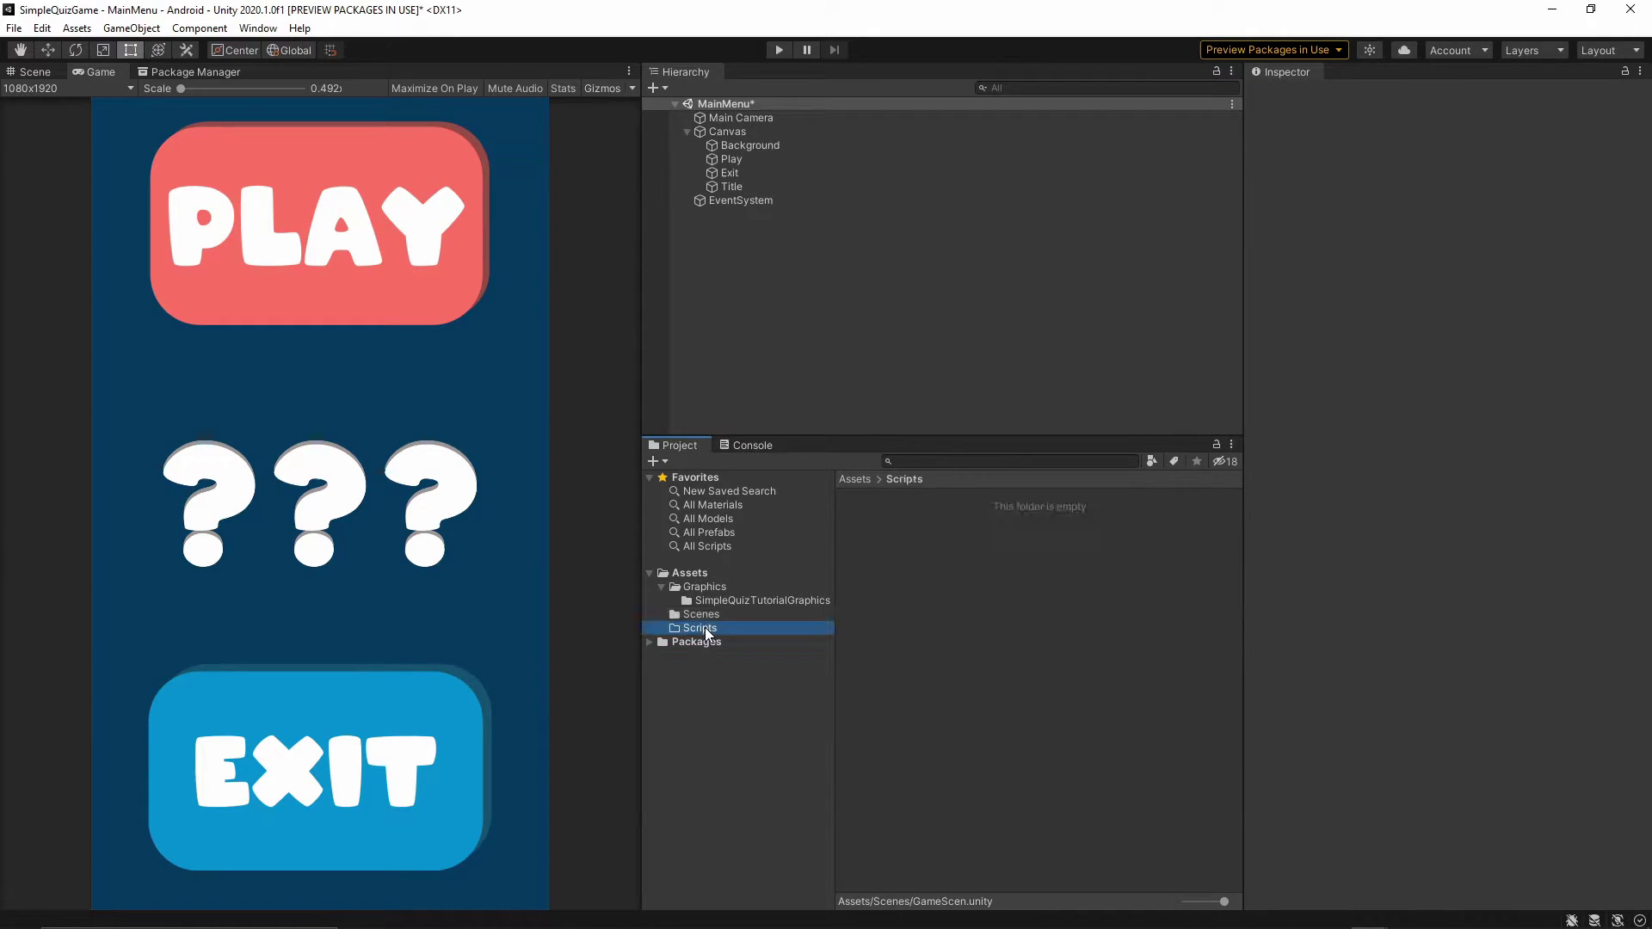
right_click(987, 555)
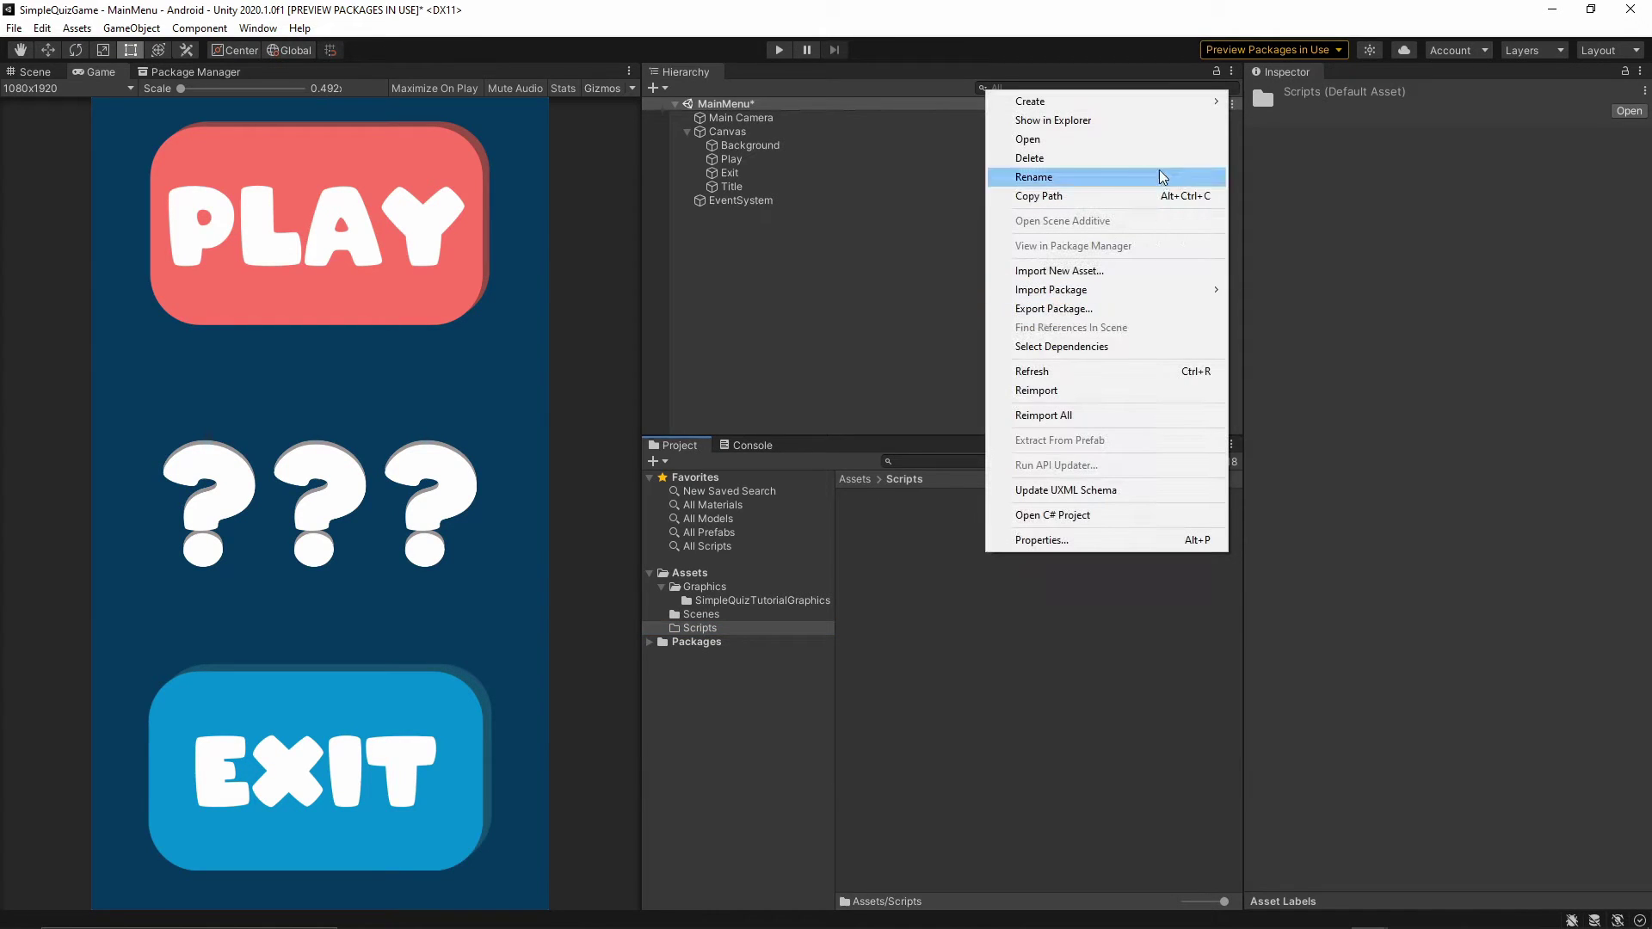
mouse_move(1122, 105)
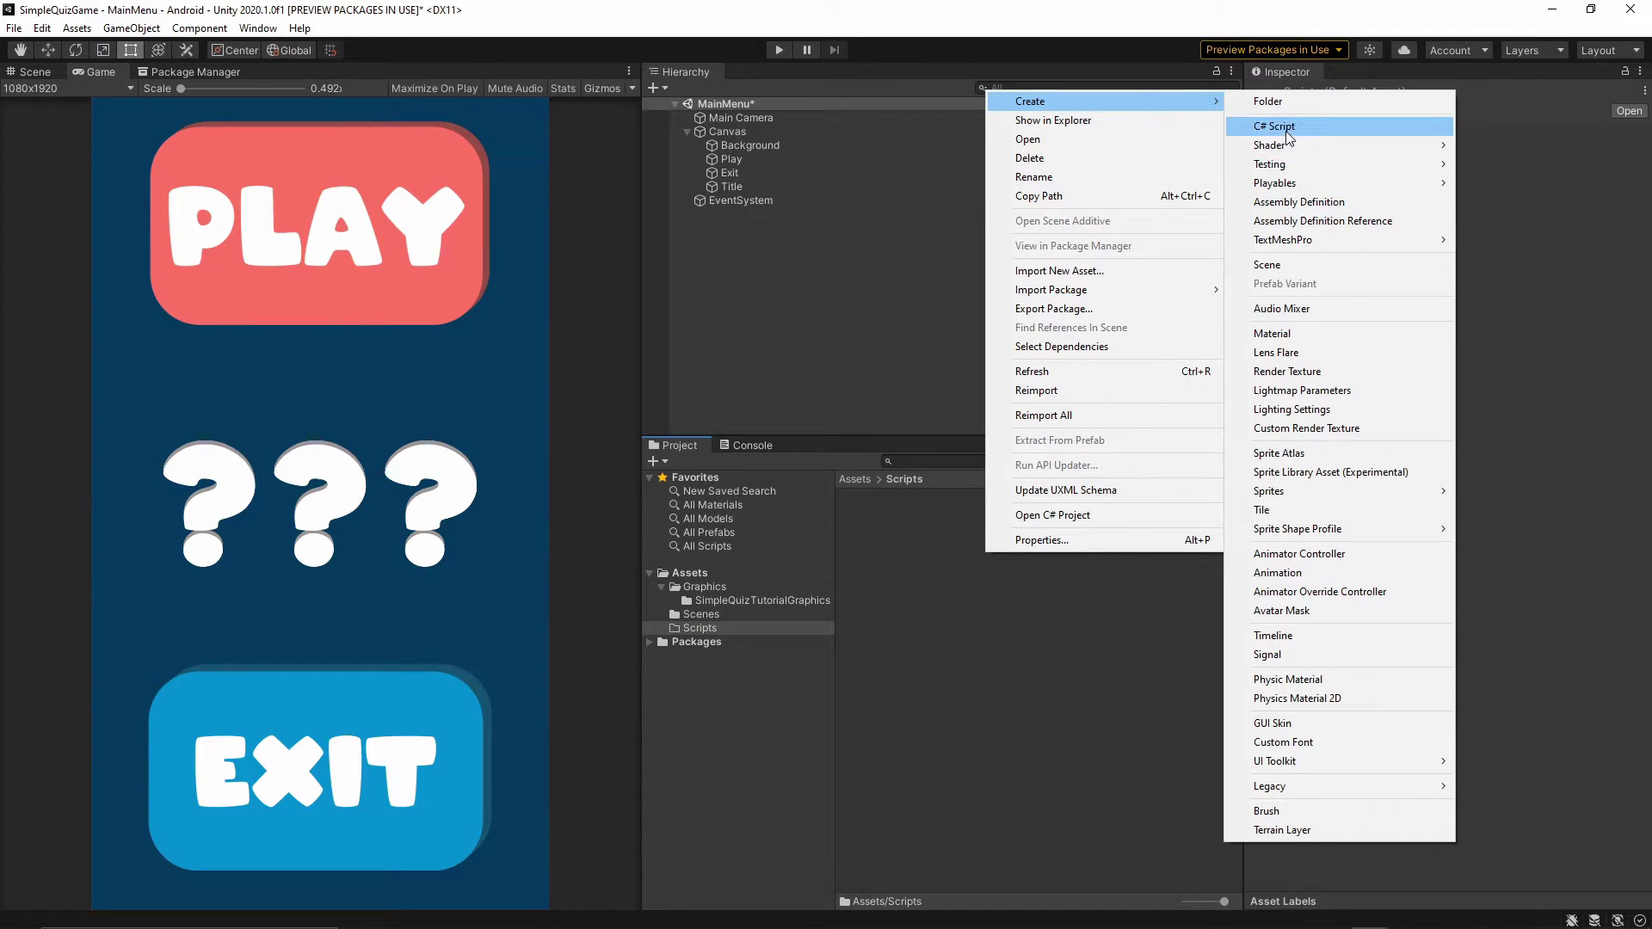
click(1286, 128)
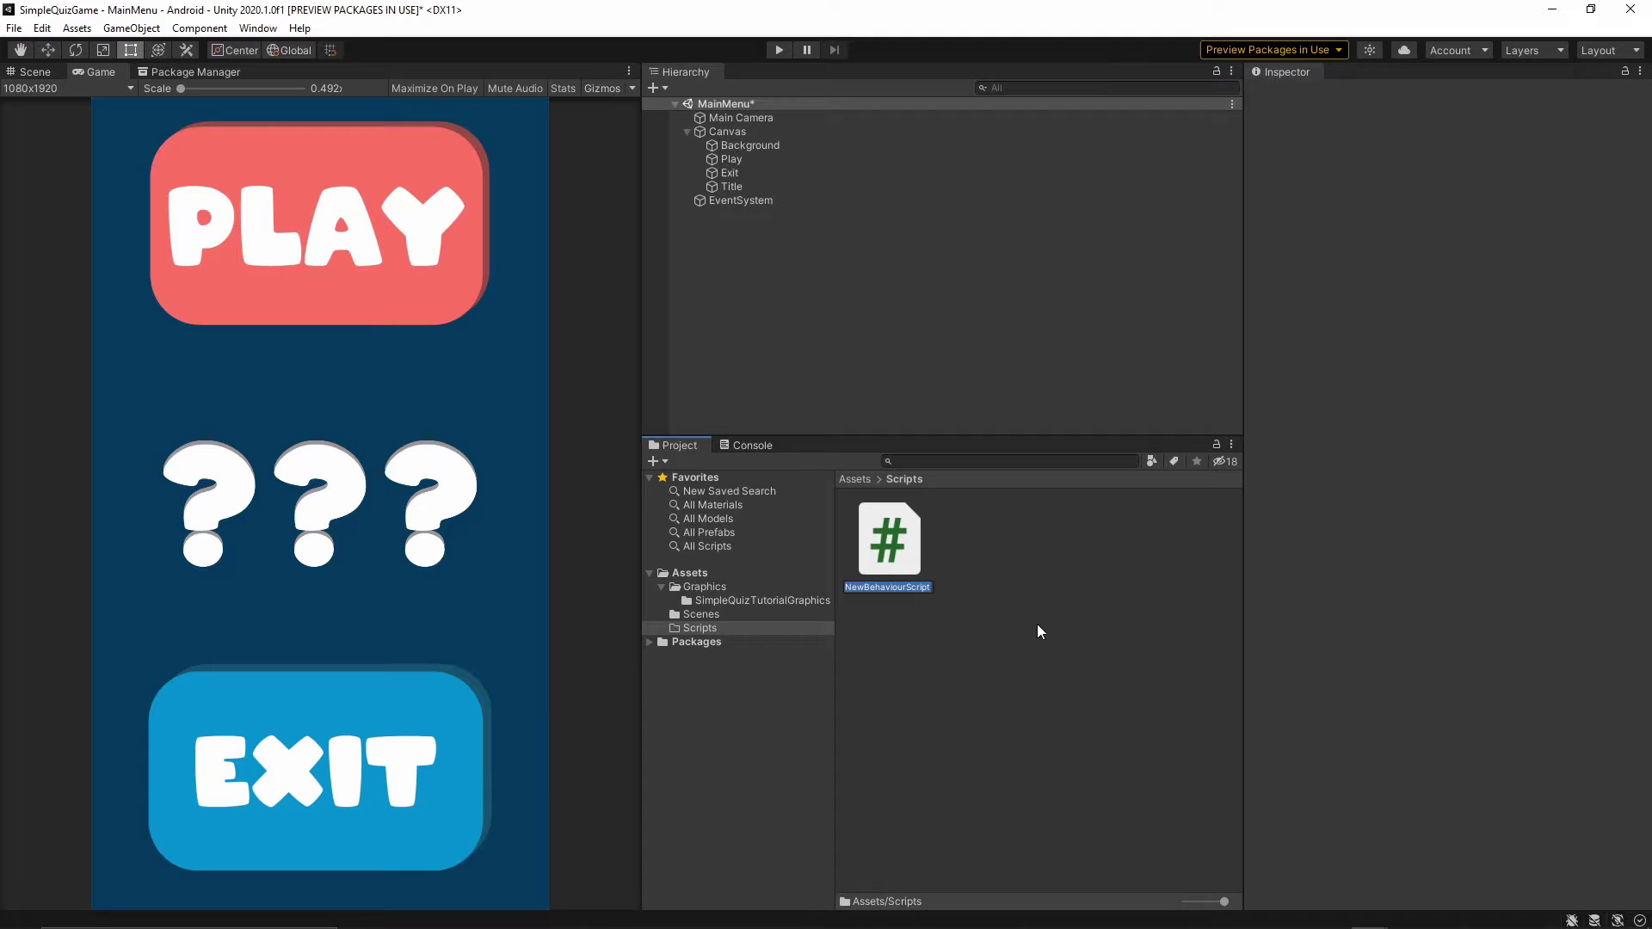
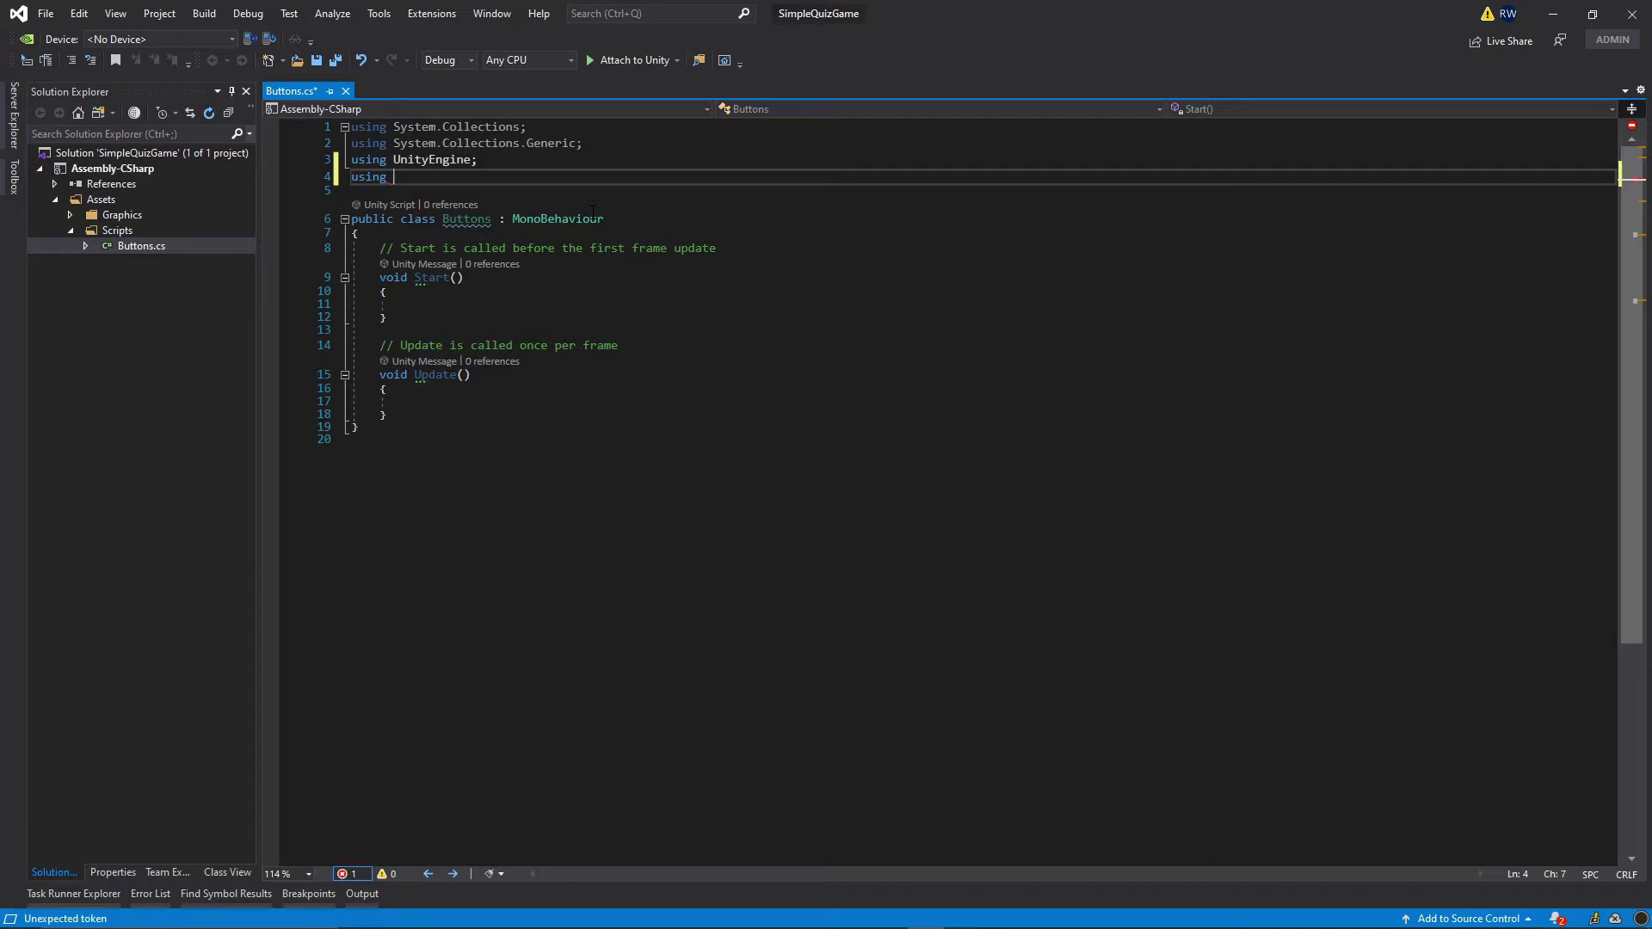
Step: Add a using directive for UnityEngine.SceneManagement to the Buttons script in Visual Studio and save the file
text(UnityEngine.)
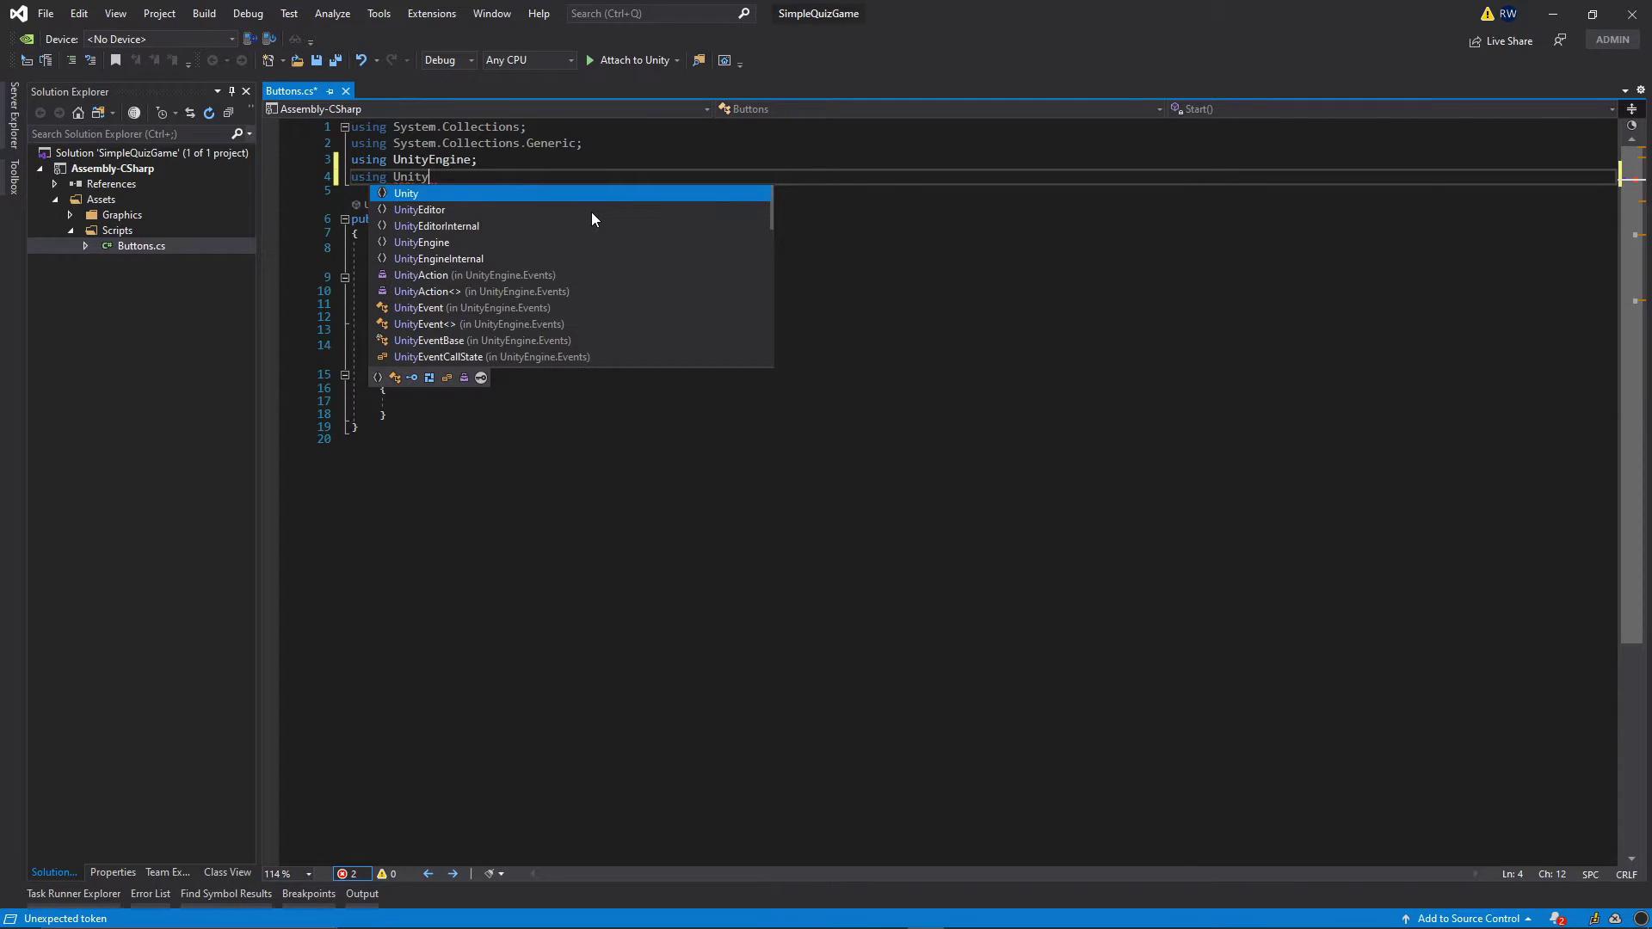
text(SceneManagement;)
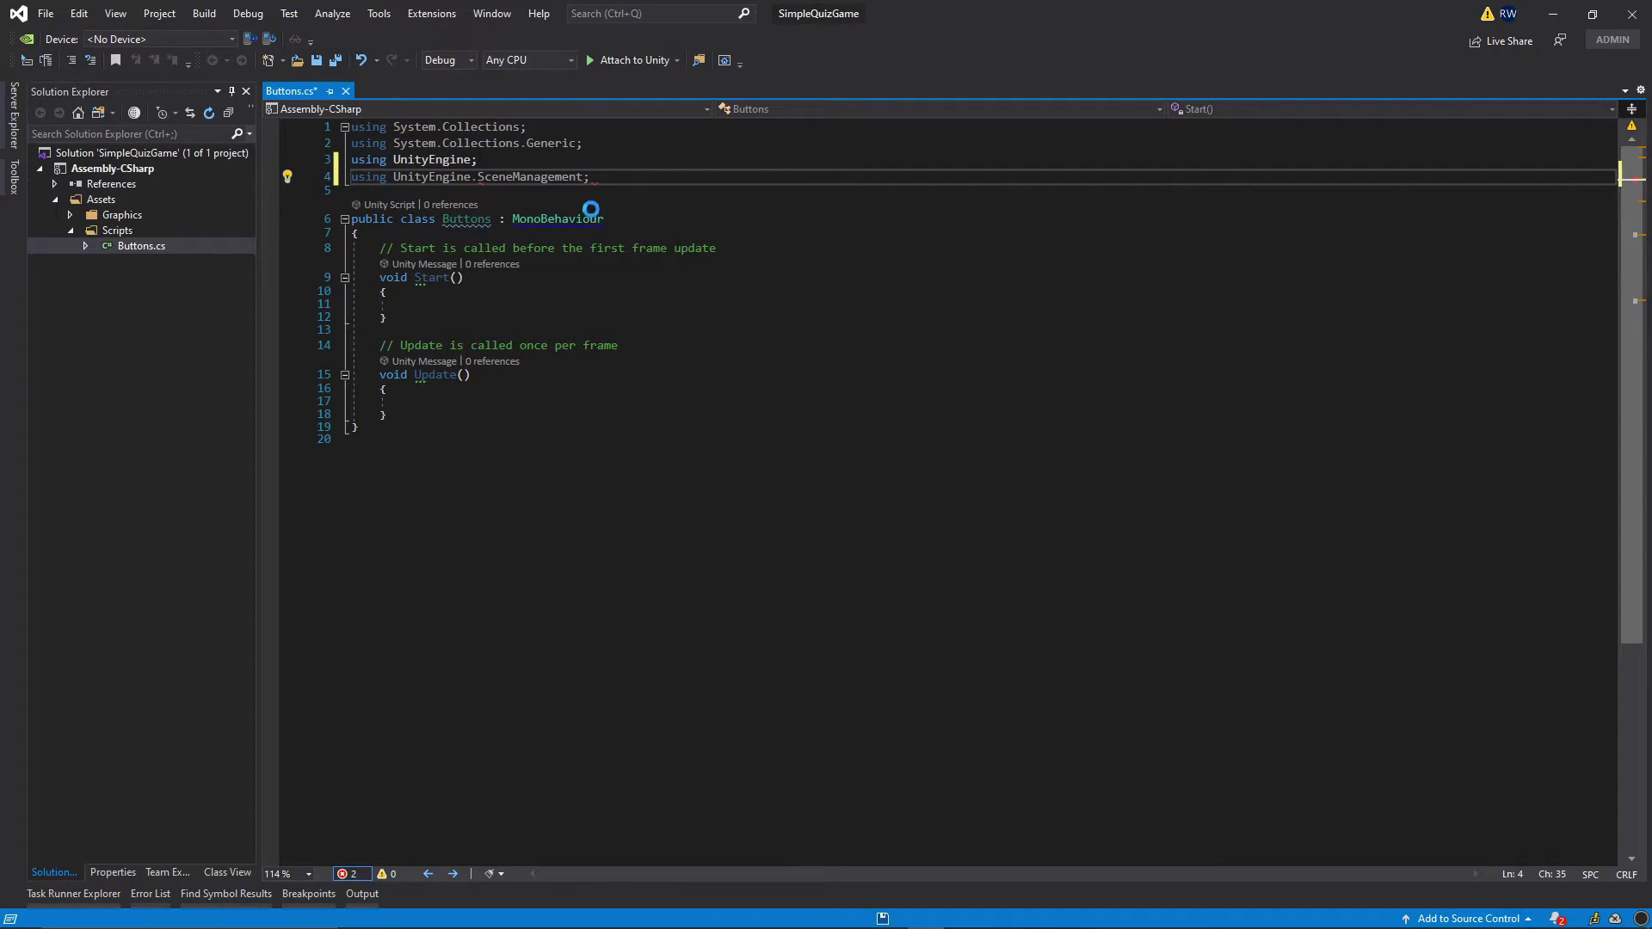
key(ctrl+s)
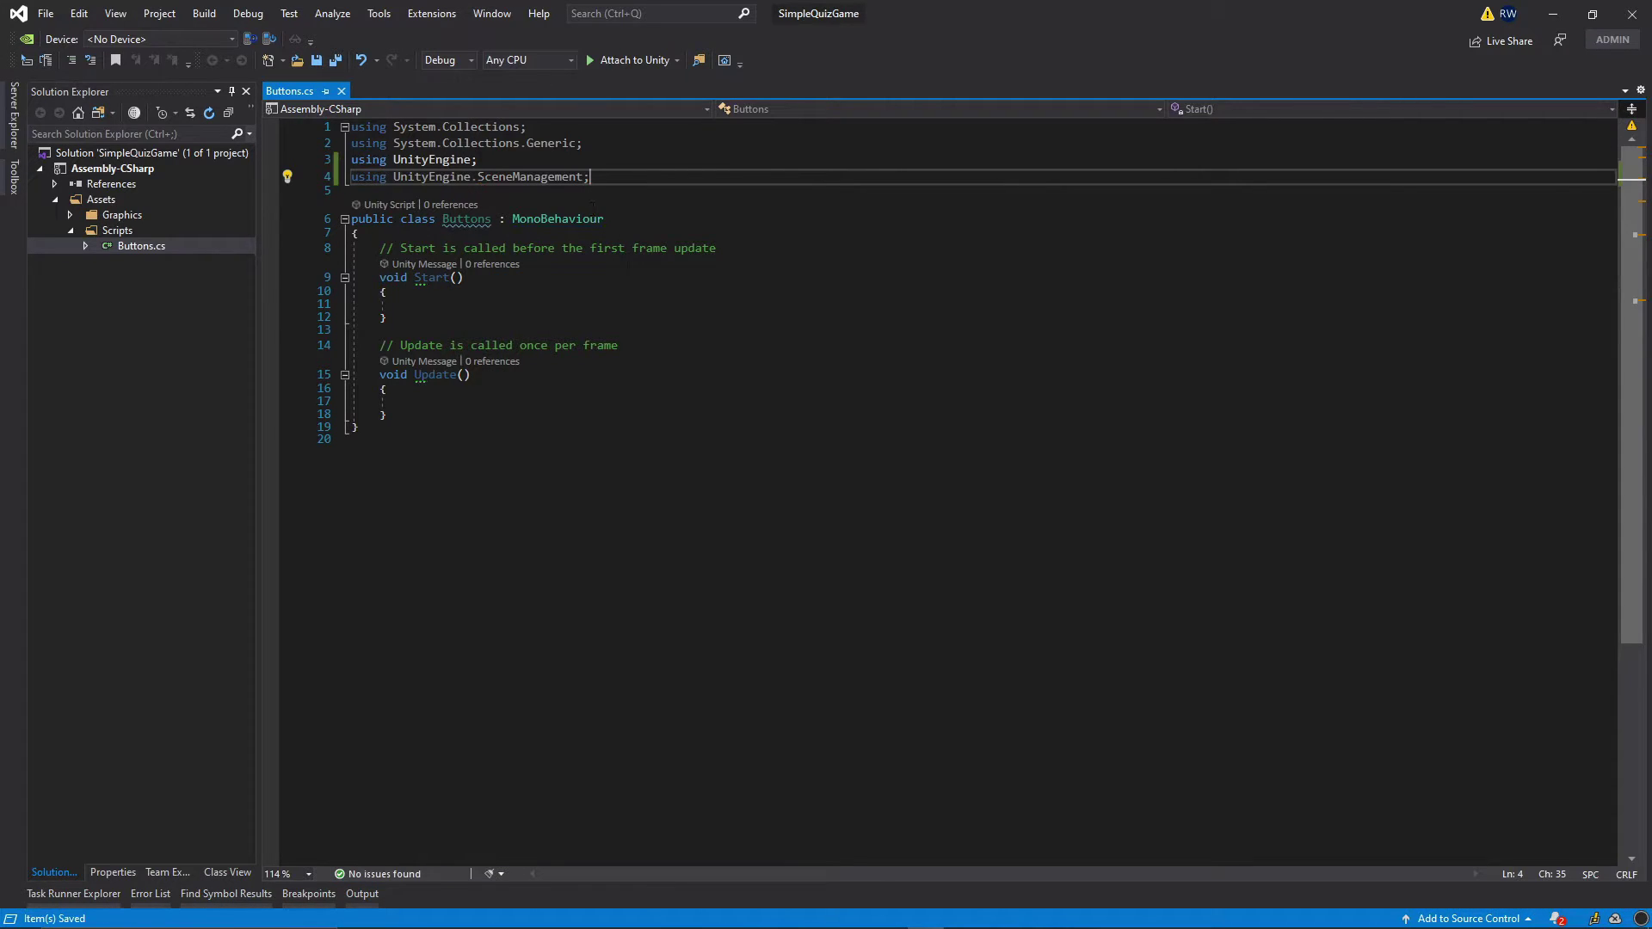
Step: Delete the default Start and Update methods with their comments from the Buttons class
click(383, 331)
drag(402, 411, 353, 248)
key(BackSpace)
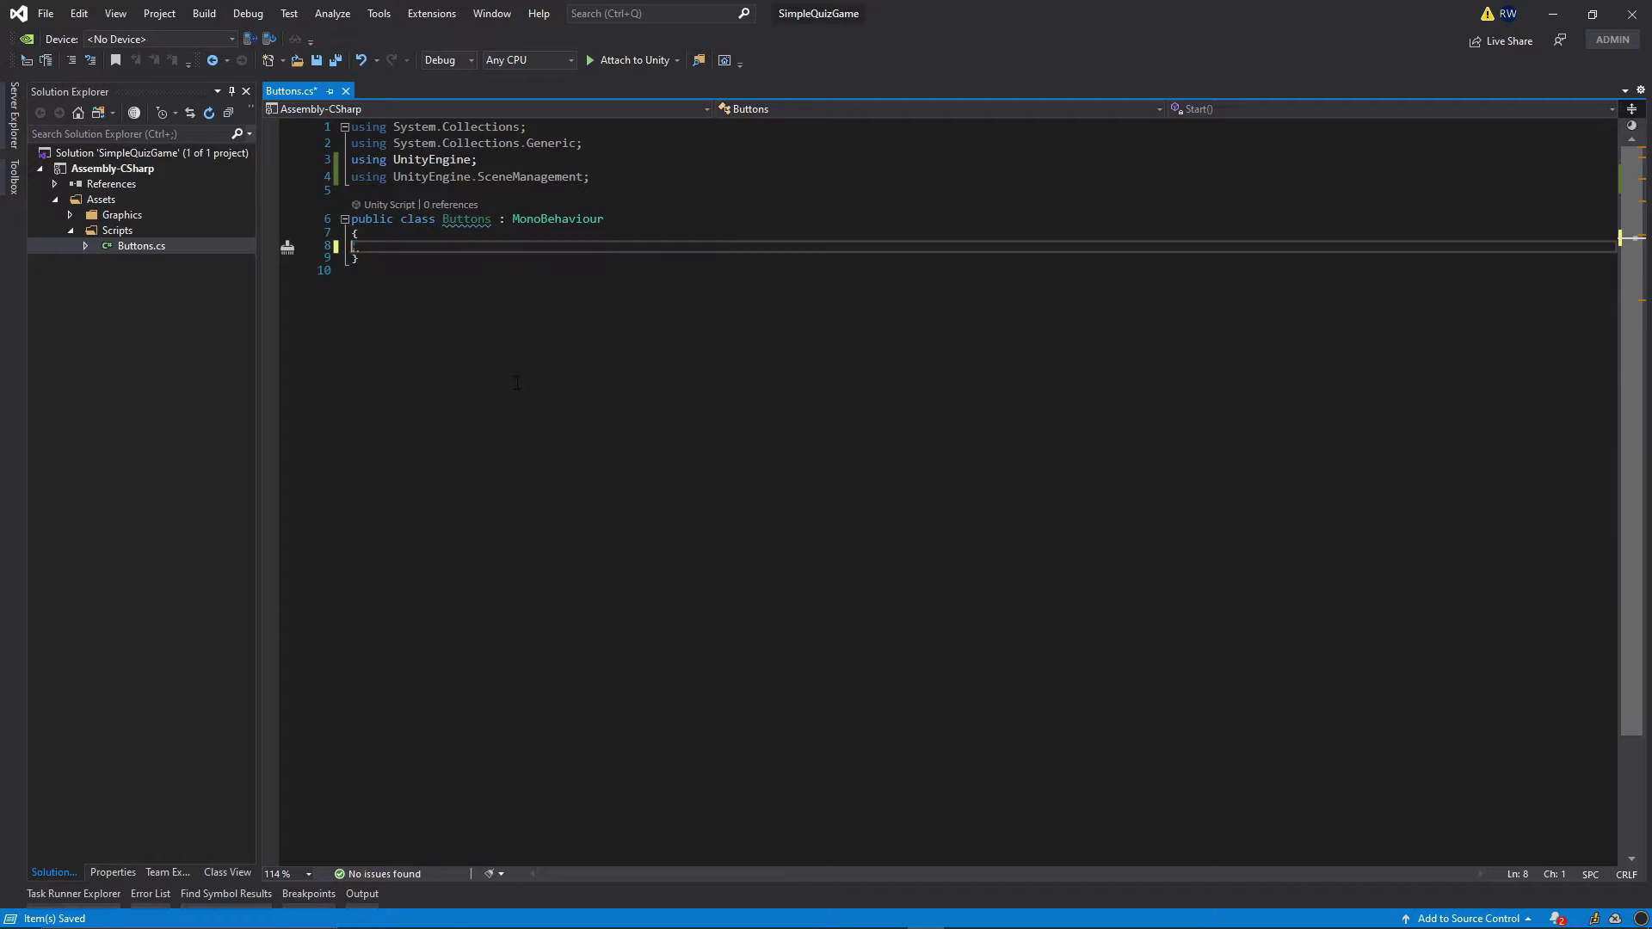
Step: Declare a public void LoadScene method with a string sceneName parameter and an empty body in the Buttons class
key(Return)
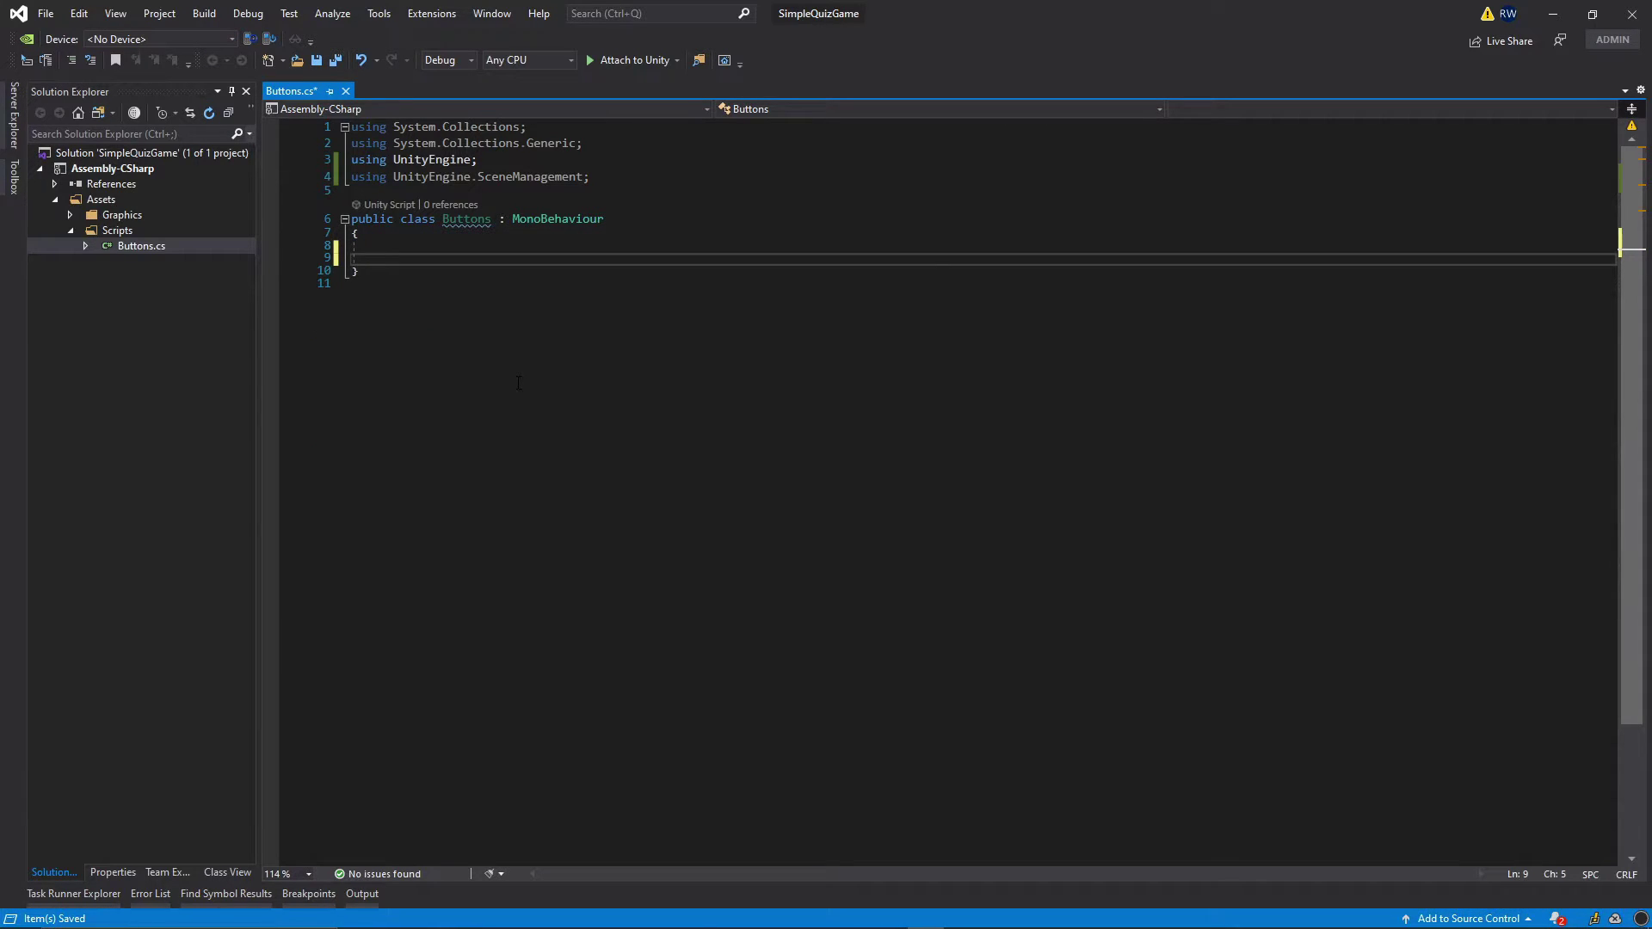
text(publ)
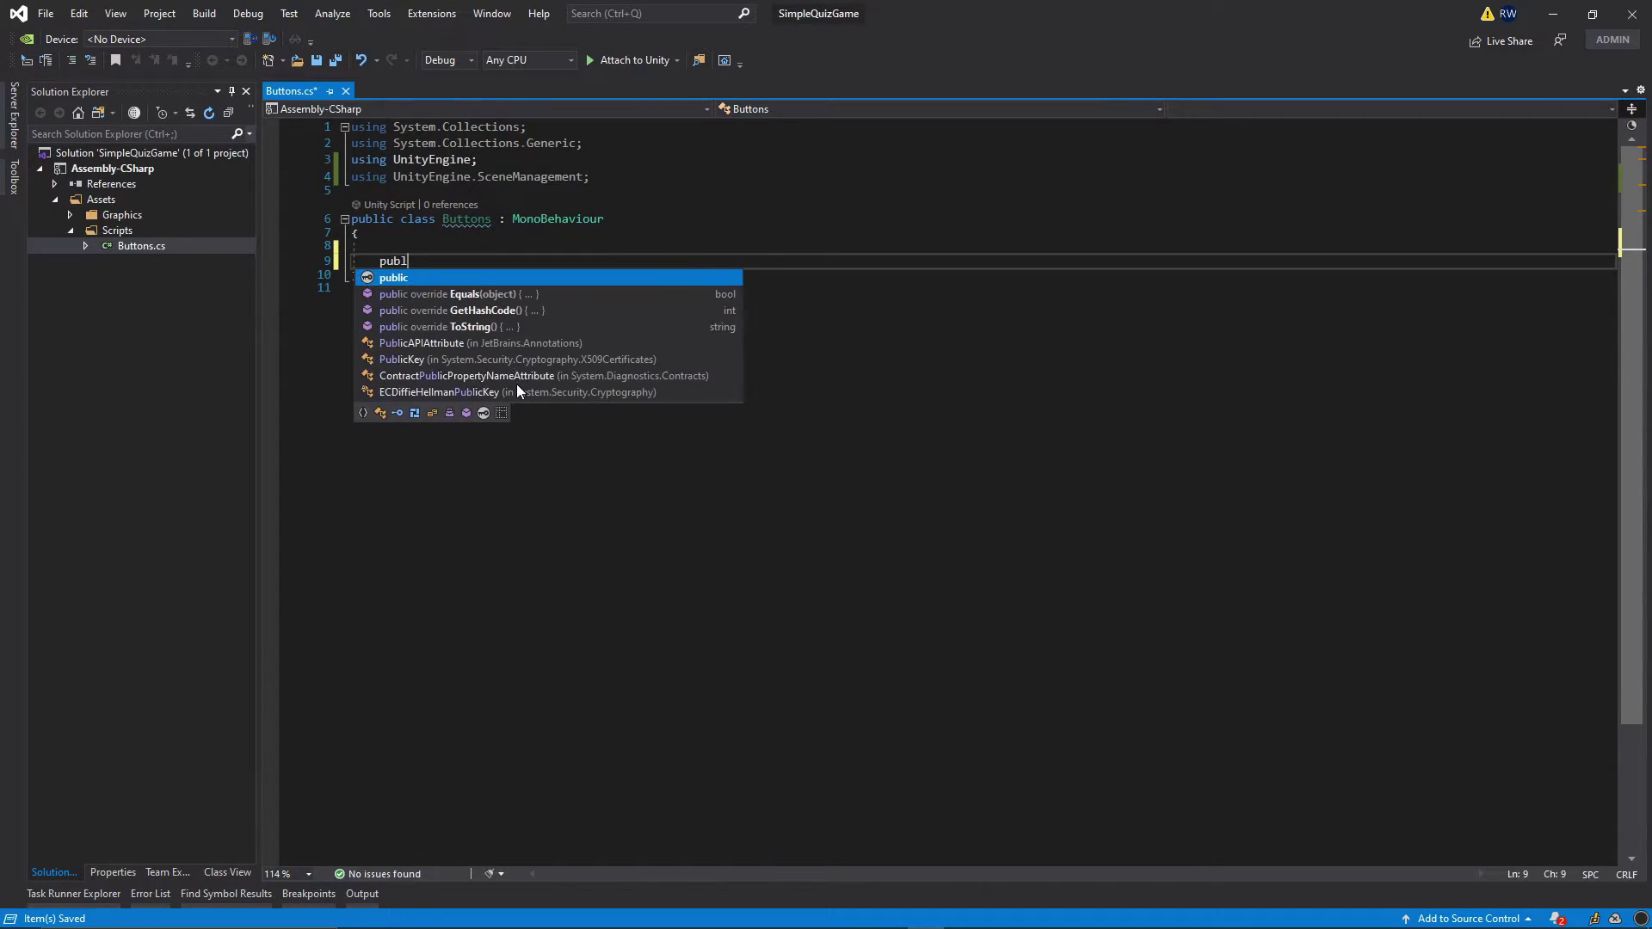
text(ic void )
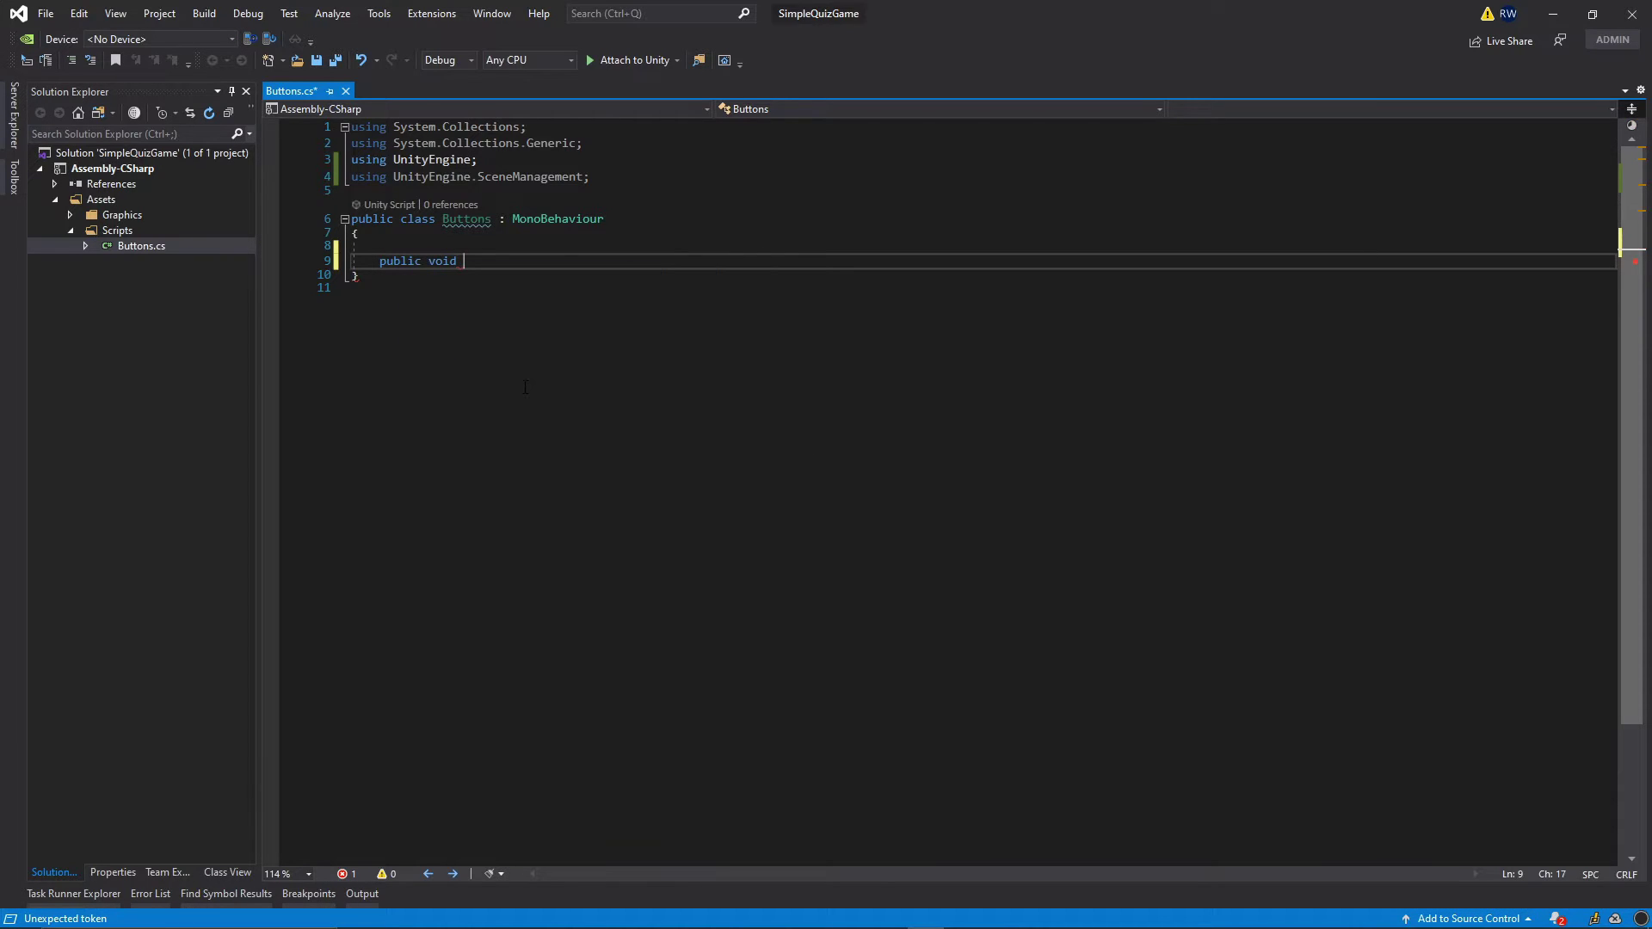
text(LoadS)
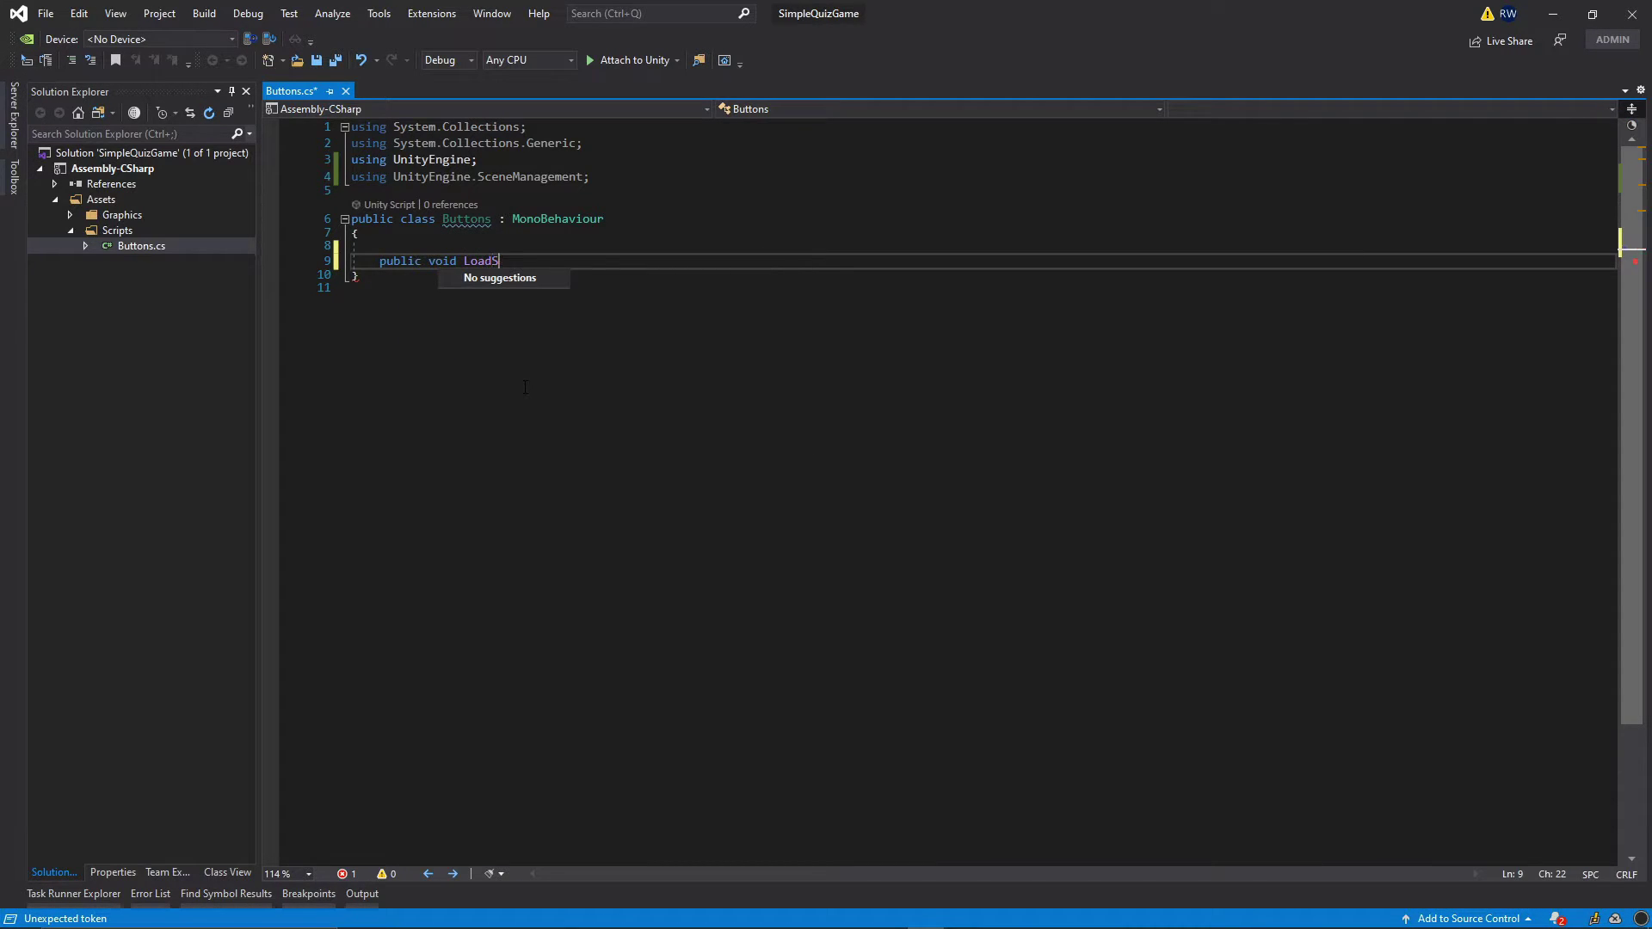
text(cene()
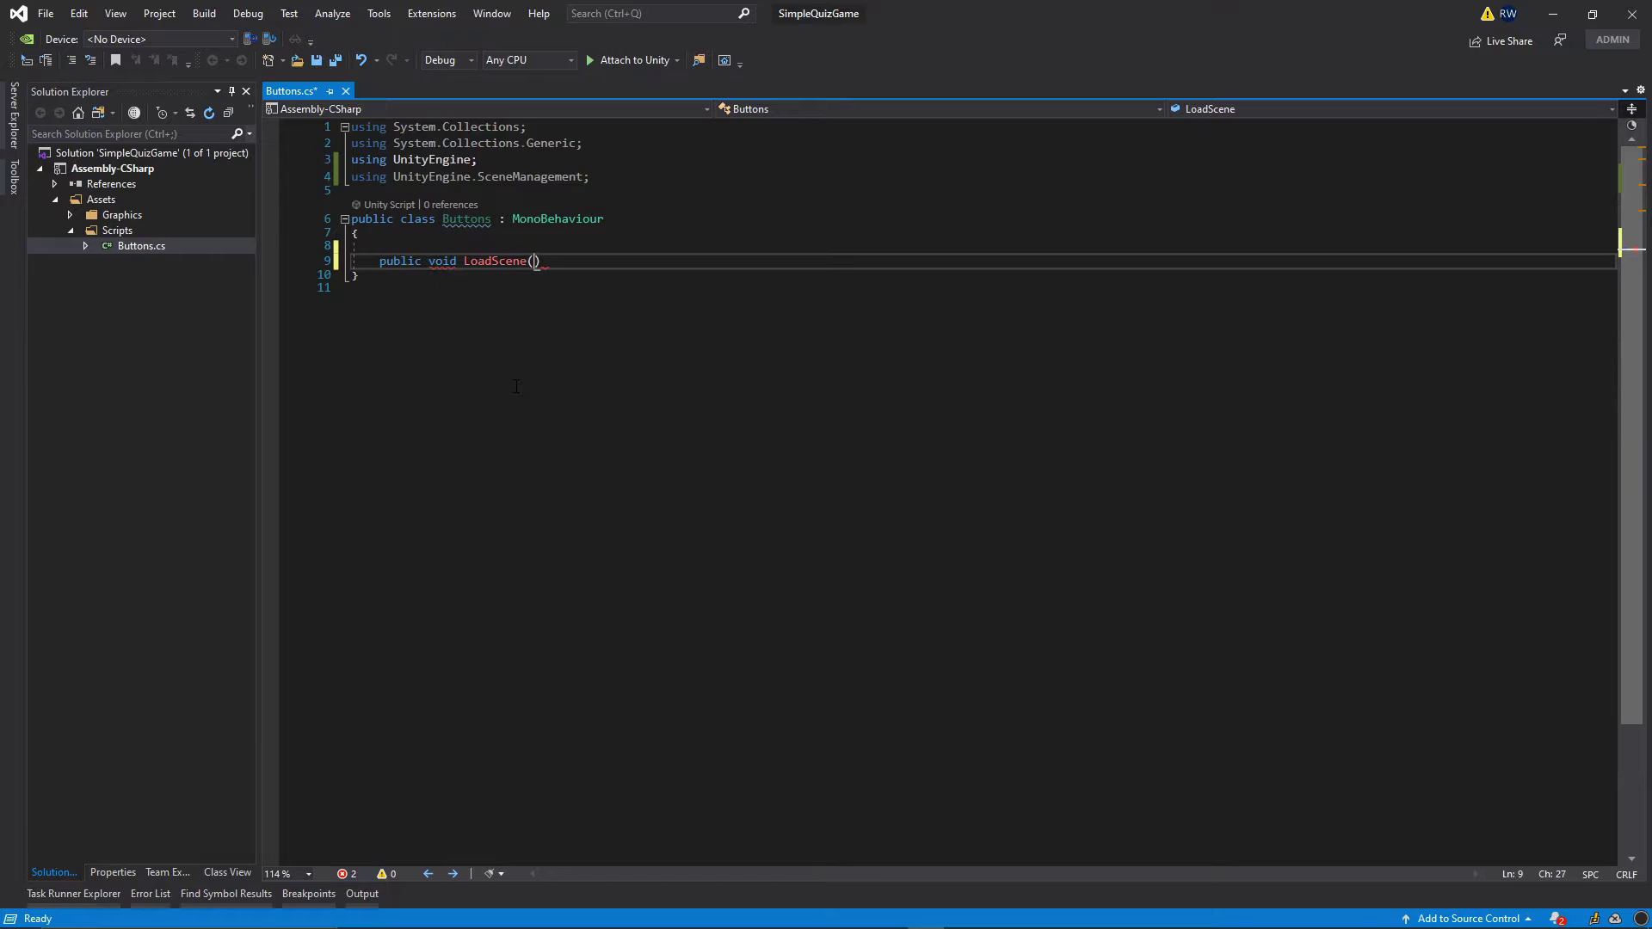
text(string sceneName))
key(Return)
text({)
key(Return)
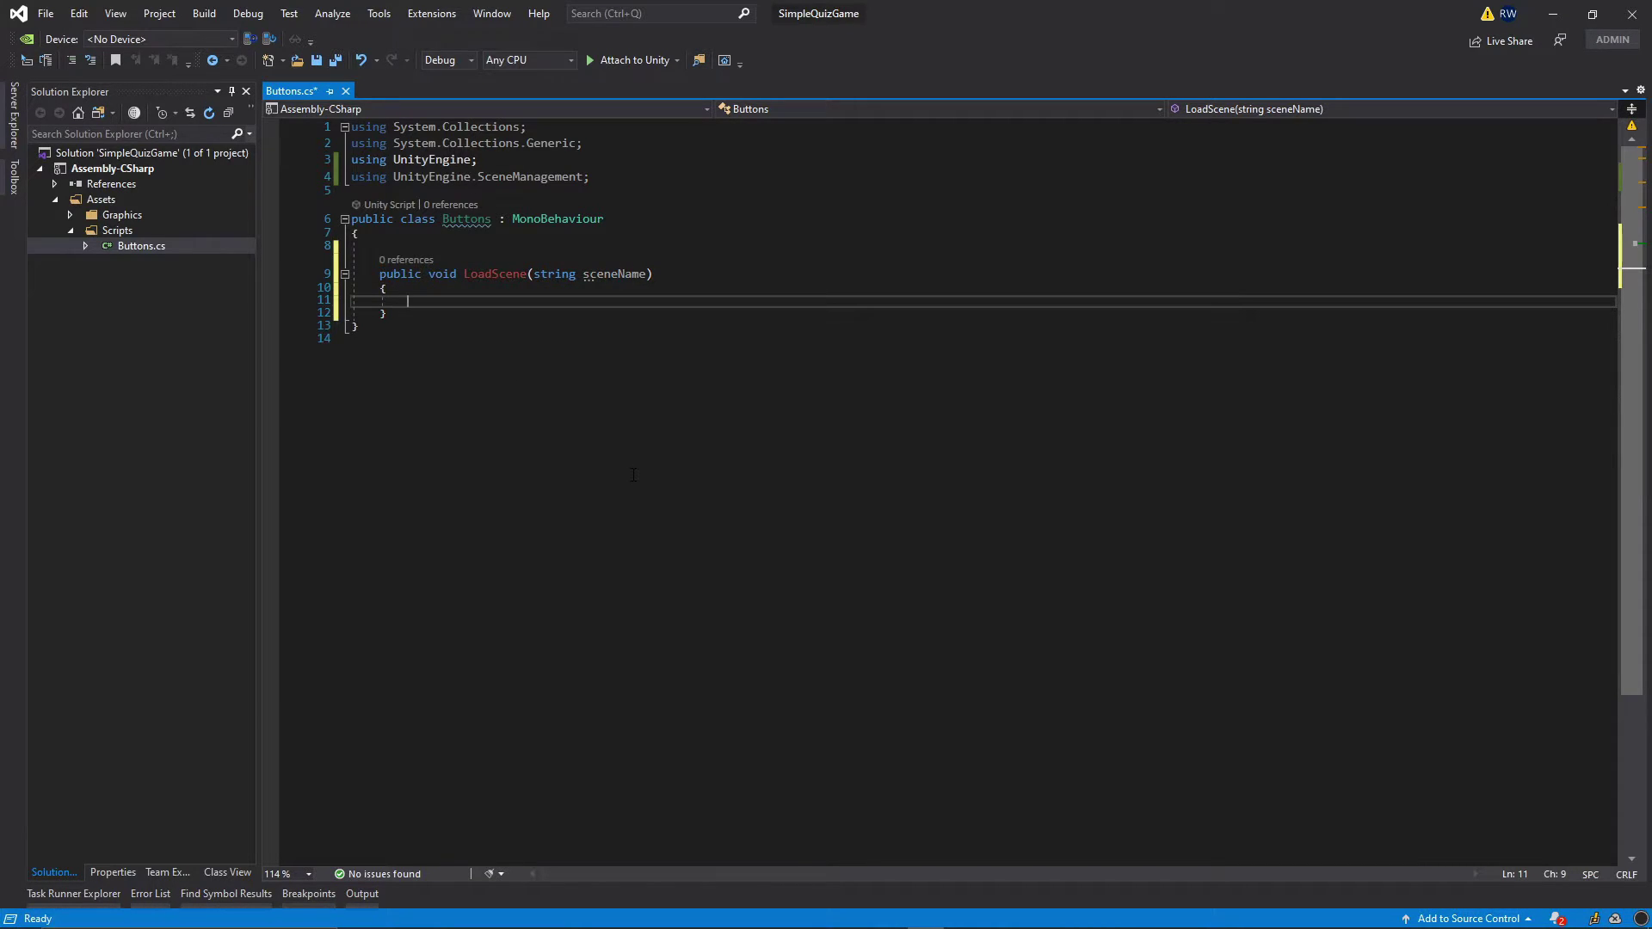
Step: Make the LoadScene method call SceneManager.LoadScene(sceneName); and save the script
text(Scene)
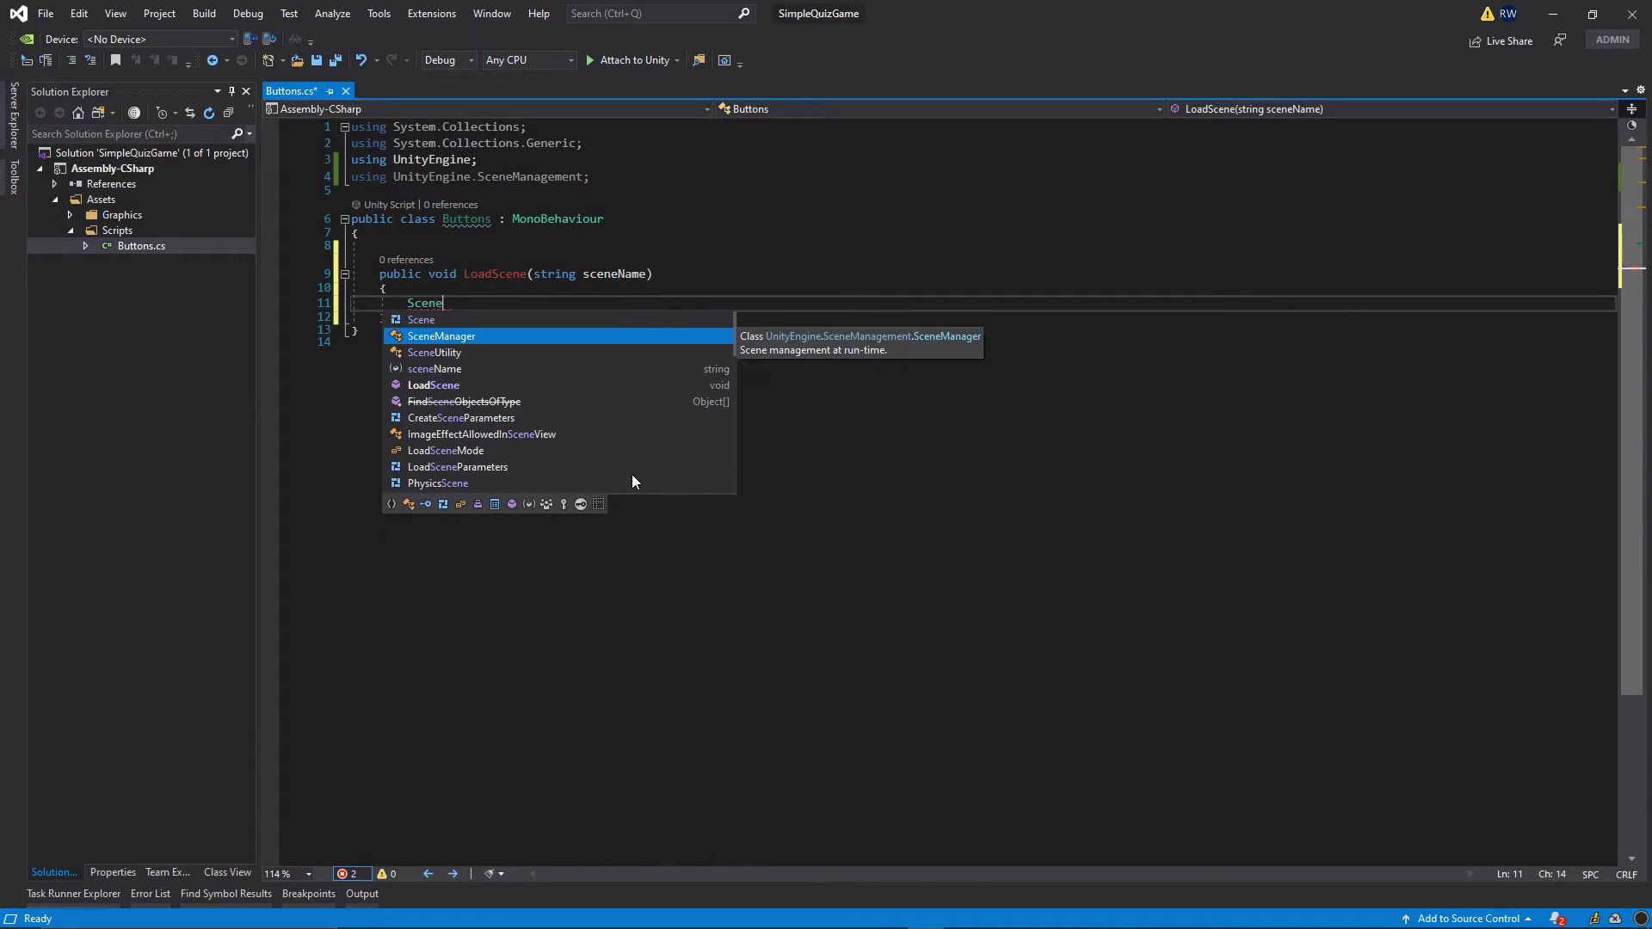
key(Tab)
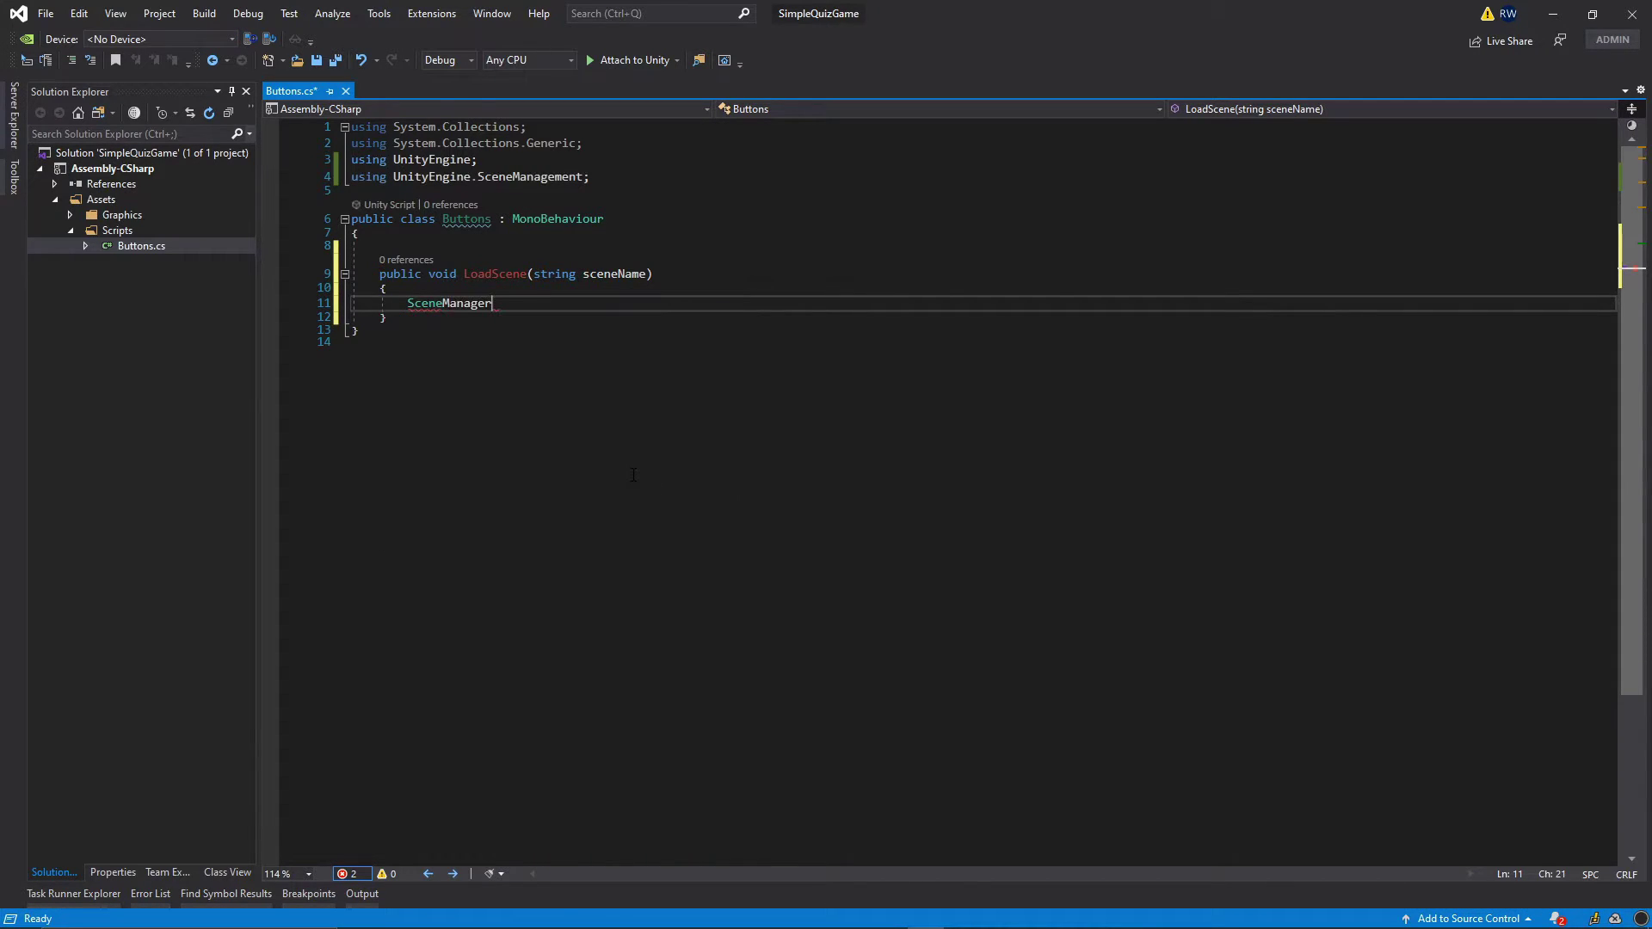
text(.LoadScene()
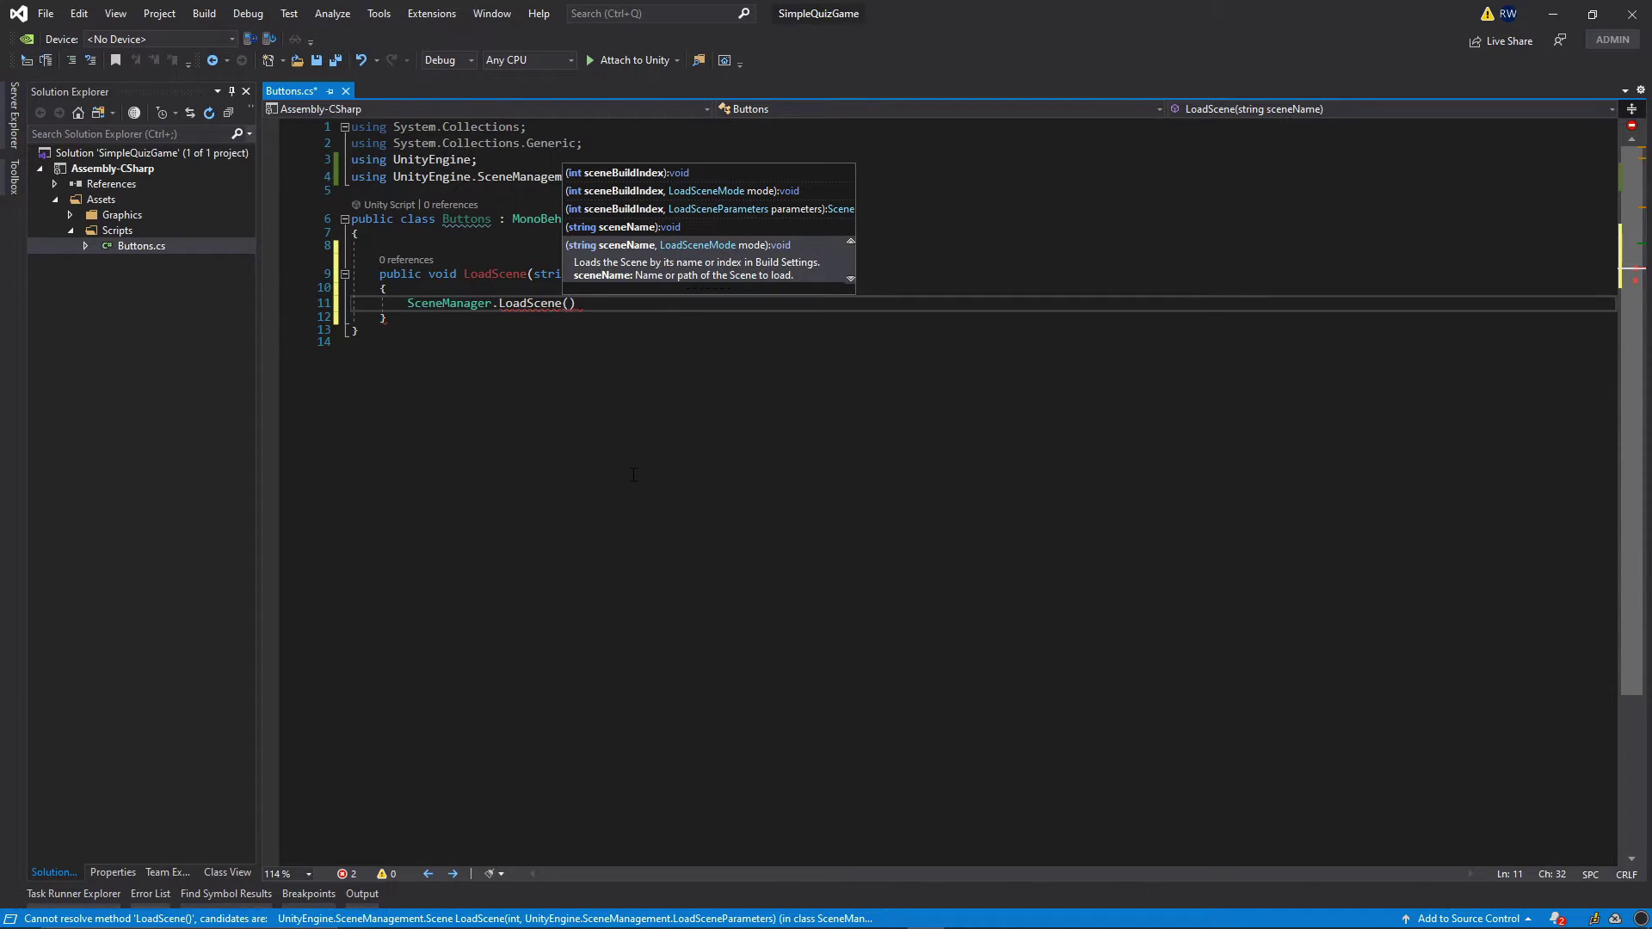
text(sceneName)
key(Tab)
text();)
key(ctrl+s)
Step: Declare a public void CloseApplication() method with an empty body below LoadScene
key(Down)
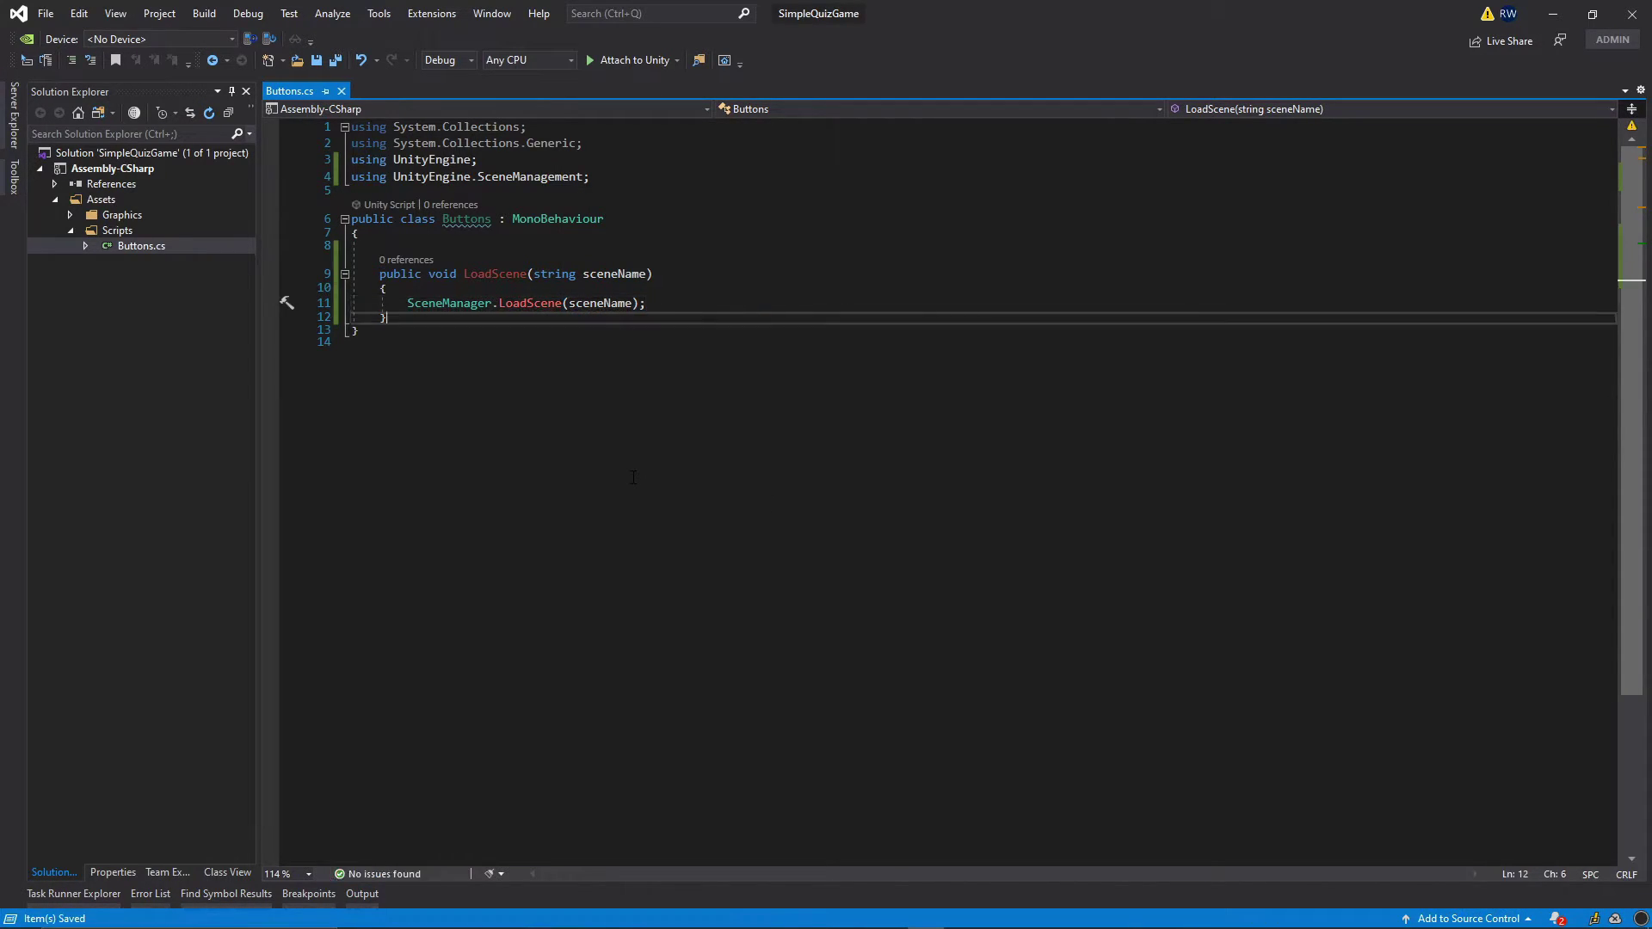
key(Return)
key(Return)
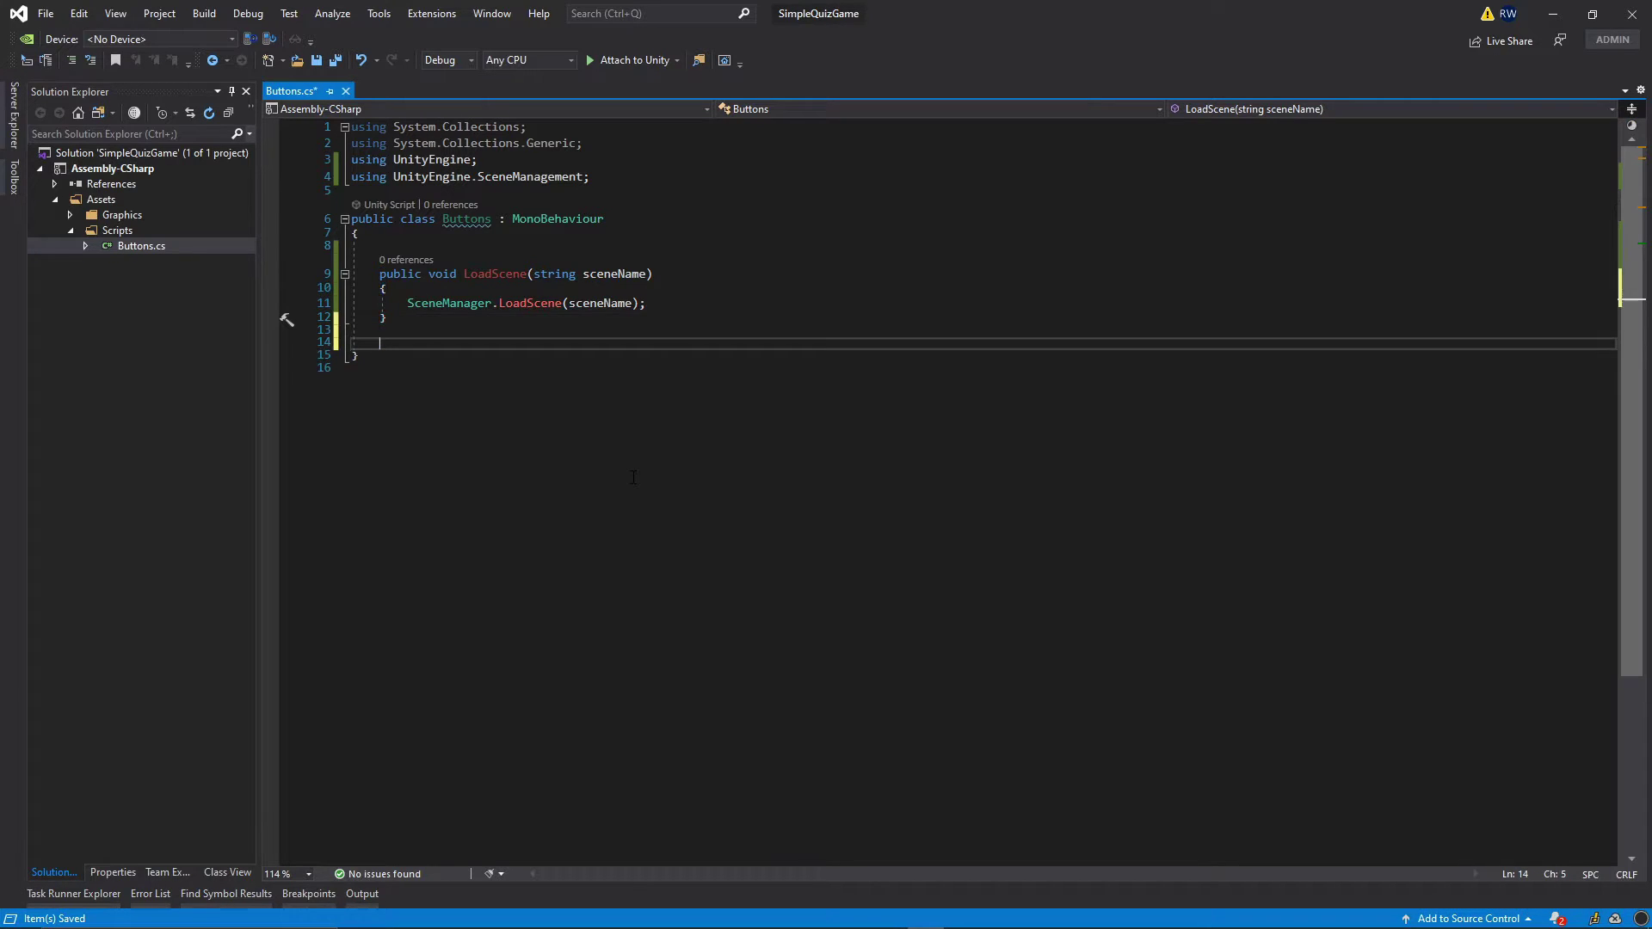
text(pub)
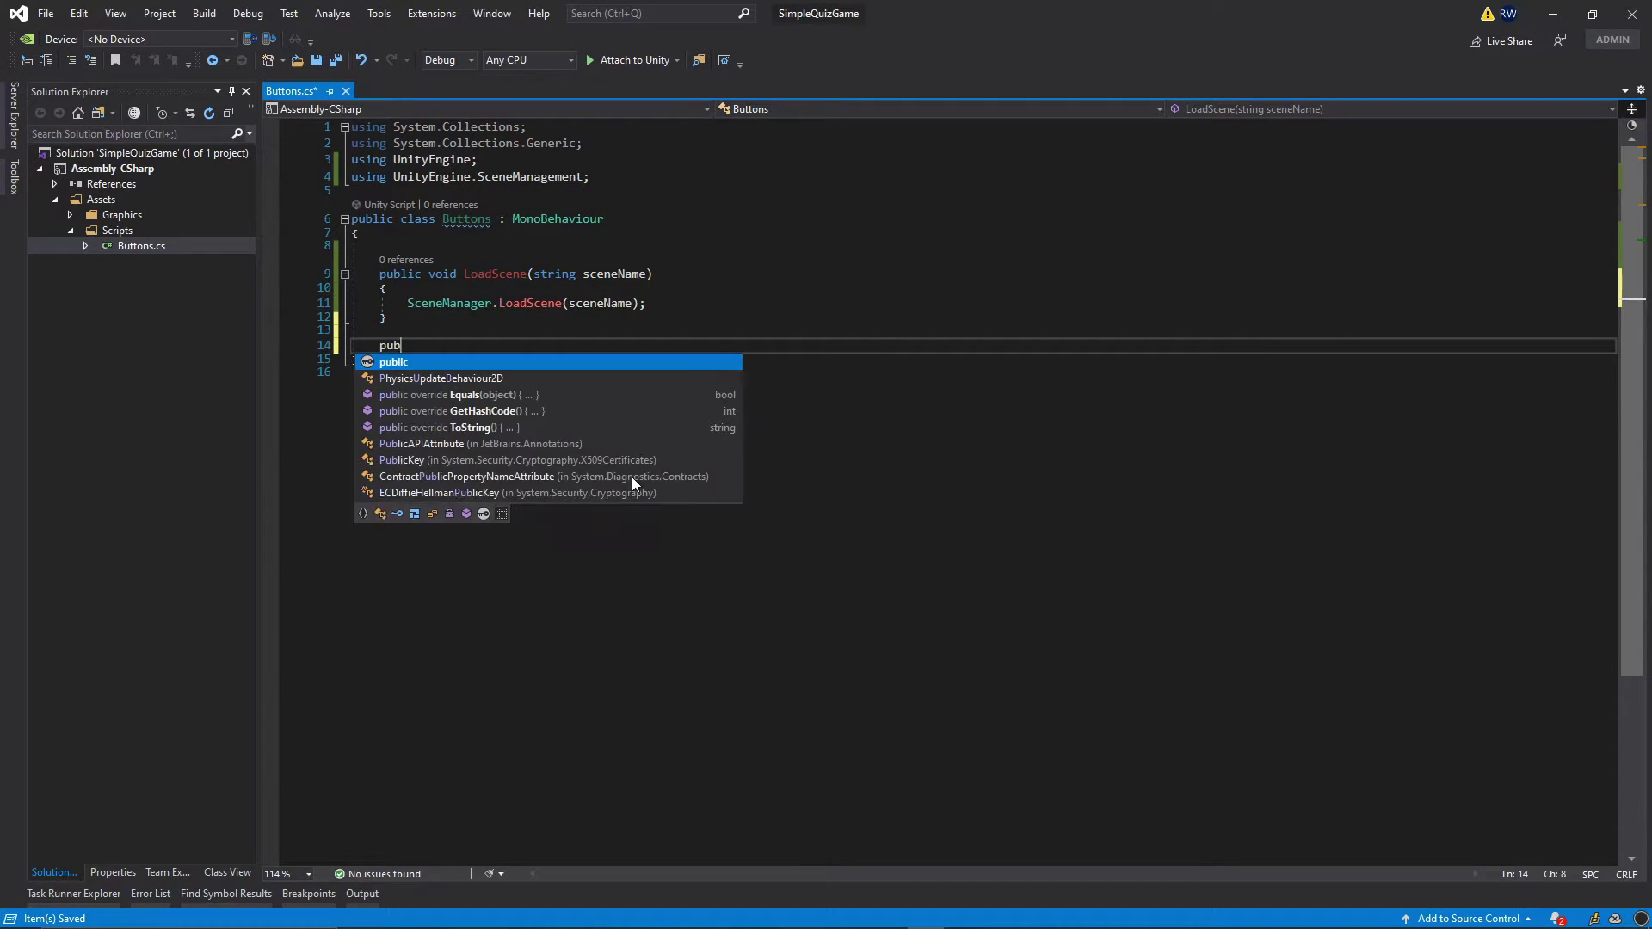
text(lic )
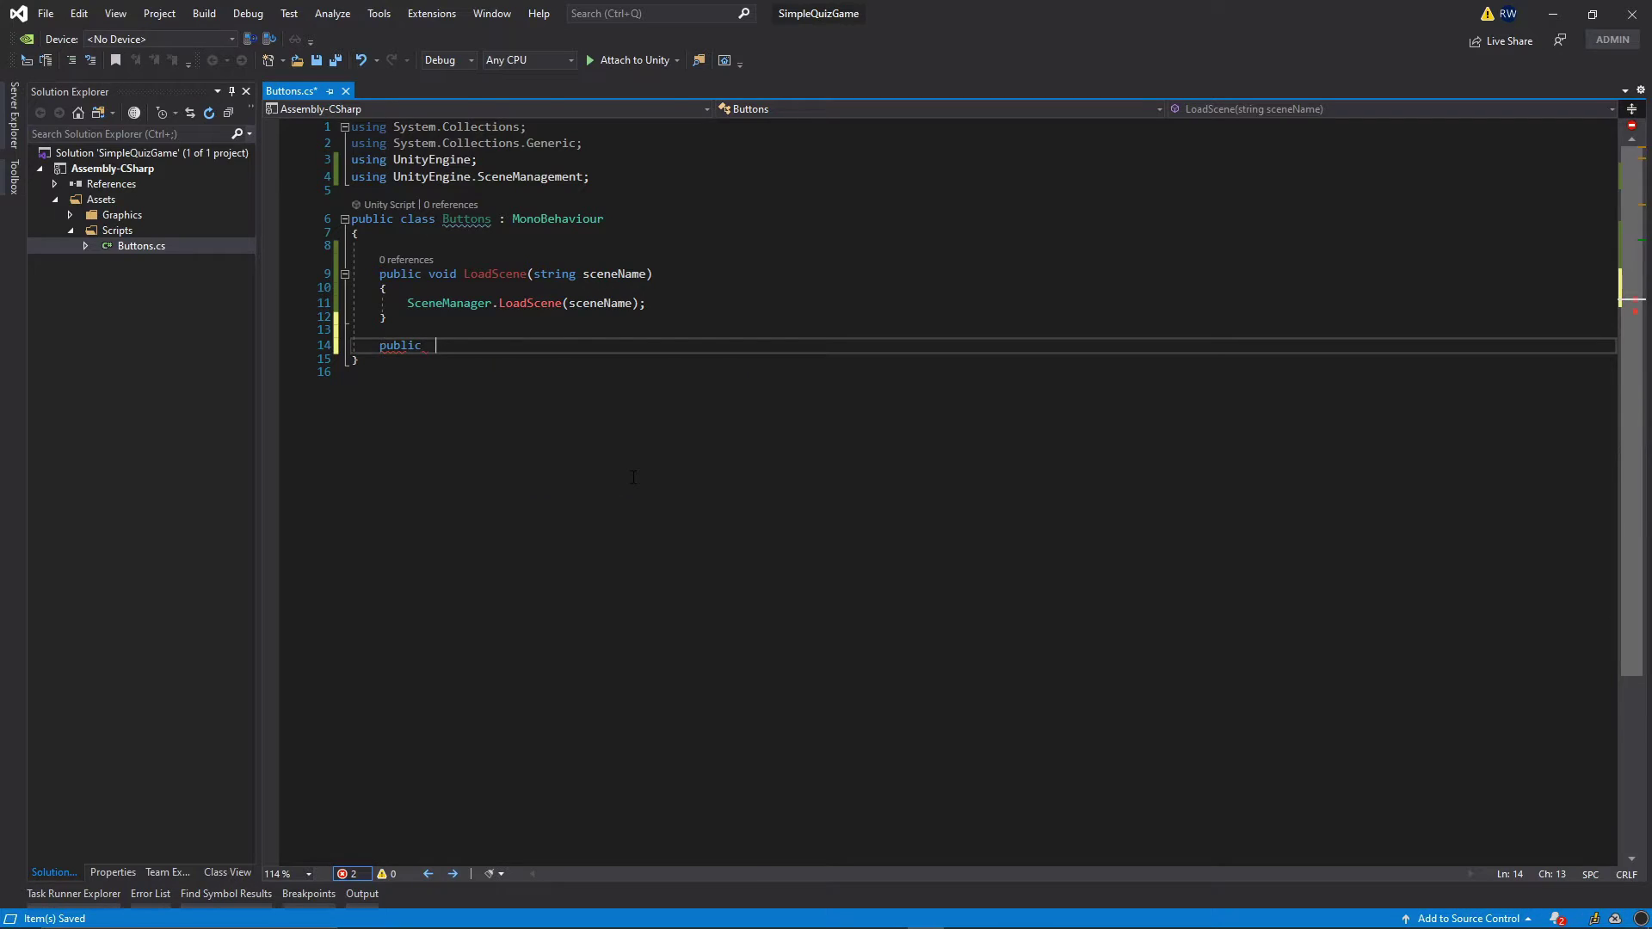
text(void Close)
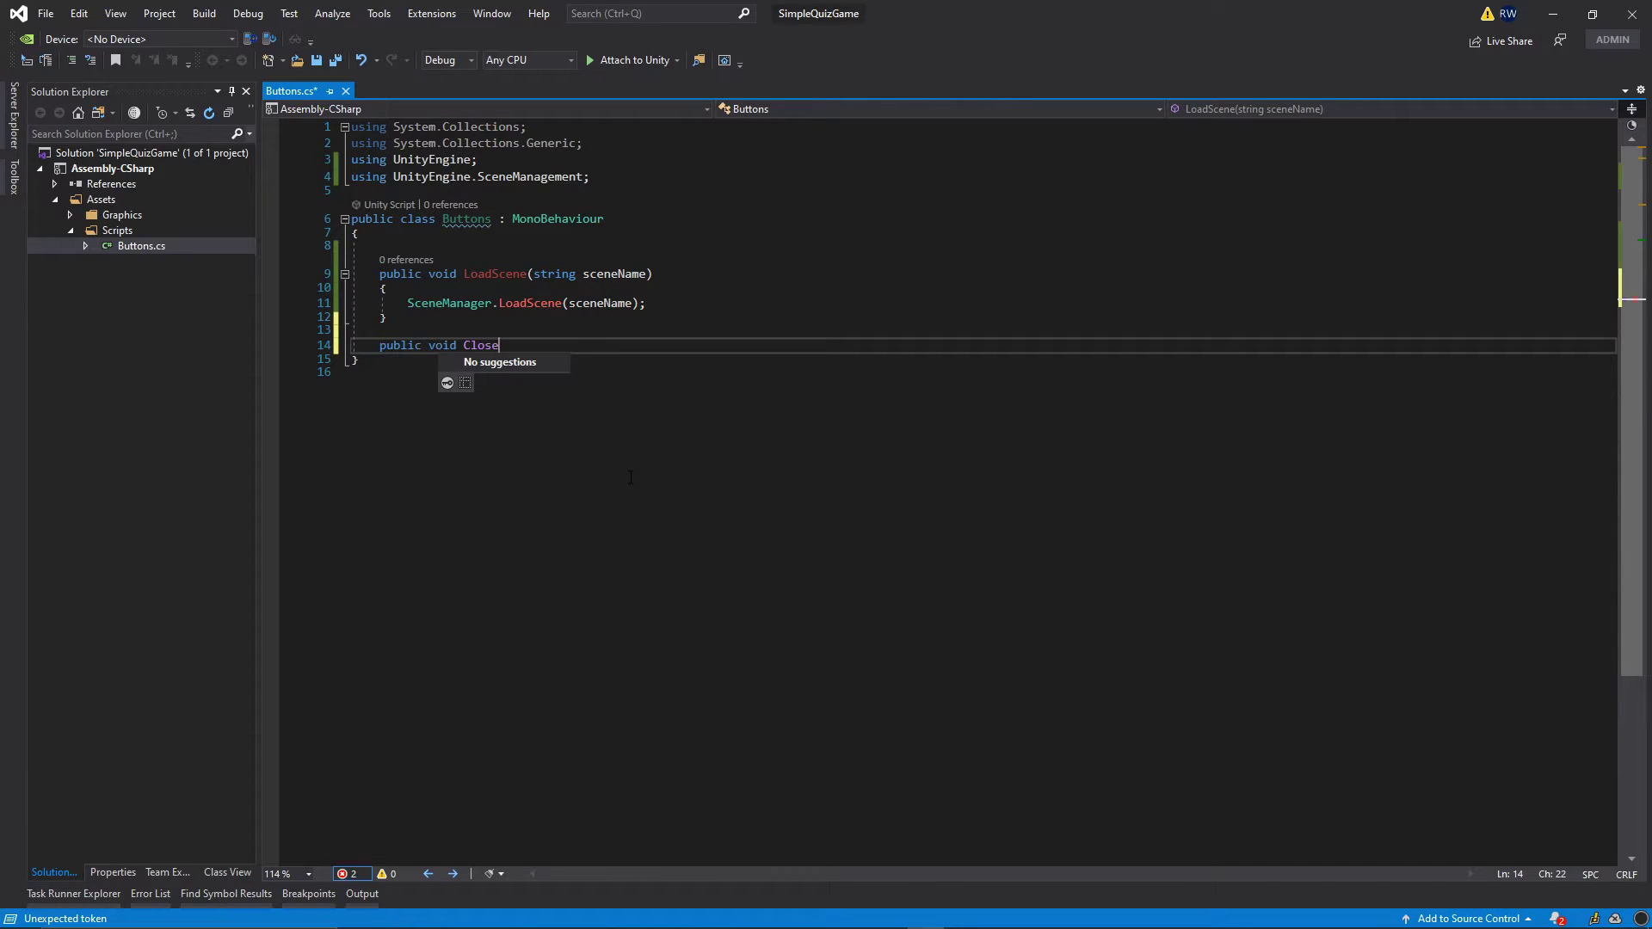
text(Application)
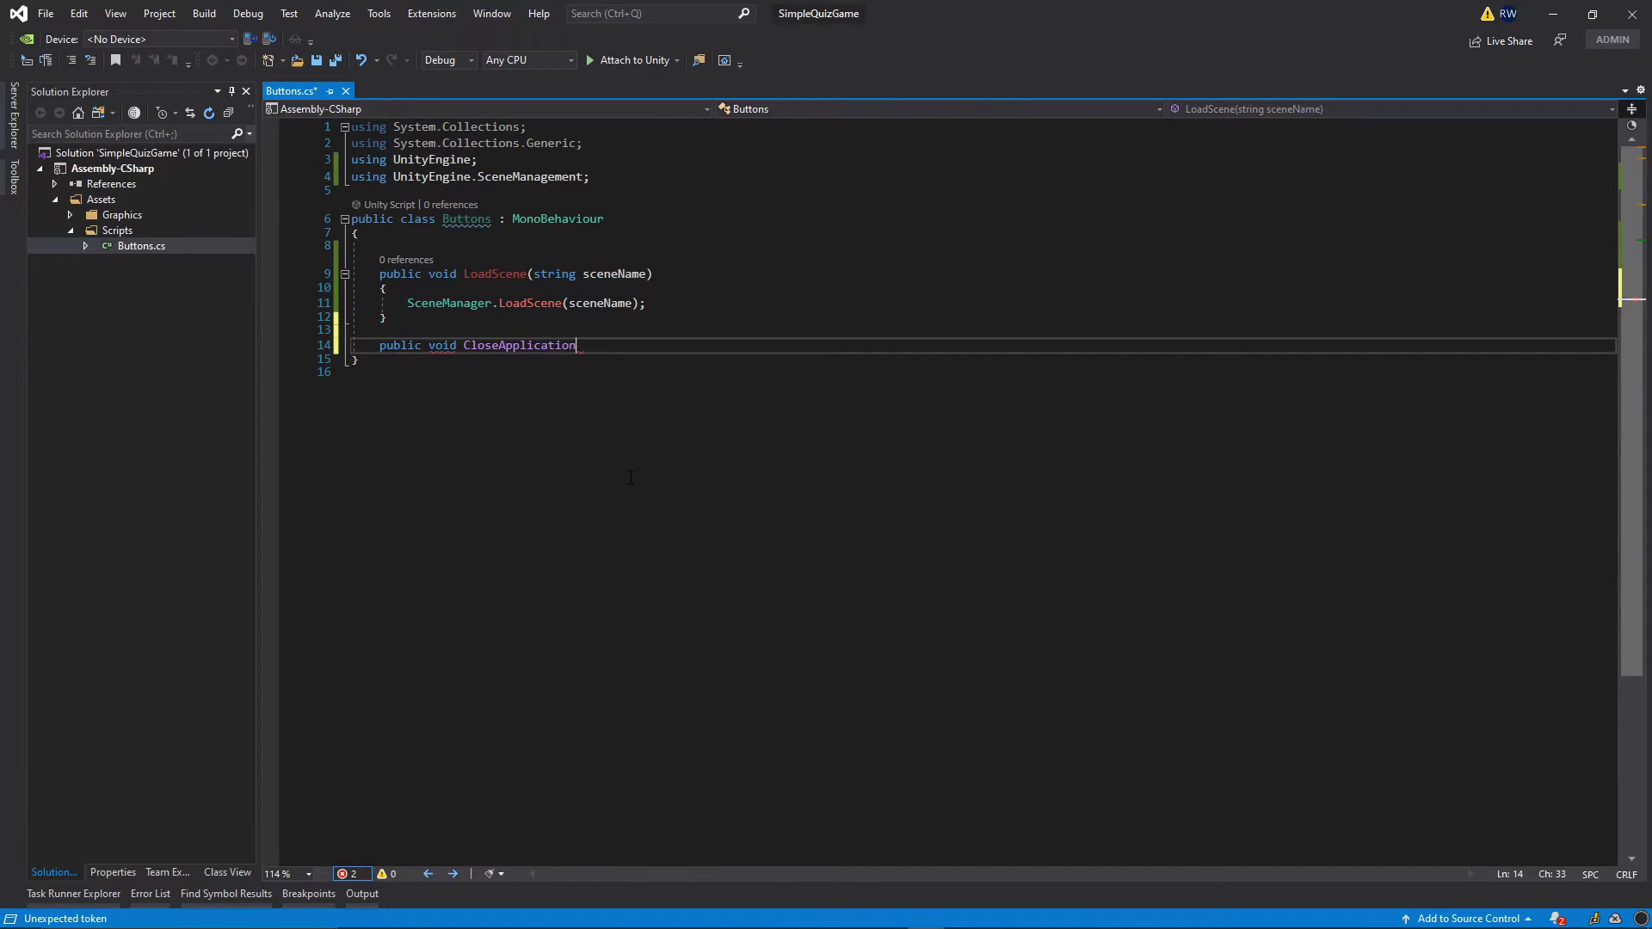
text(())
key(Return)
text({)
key(Return)
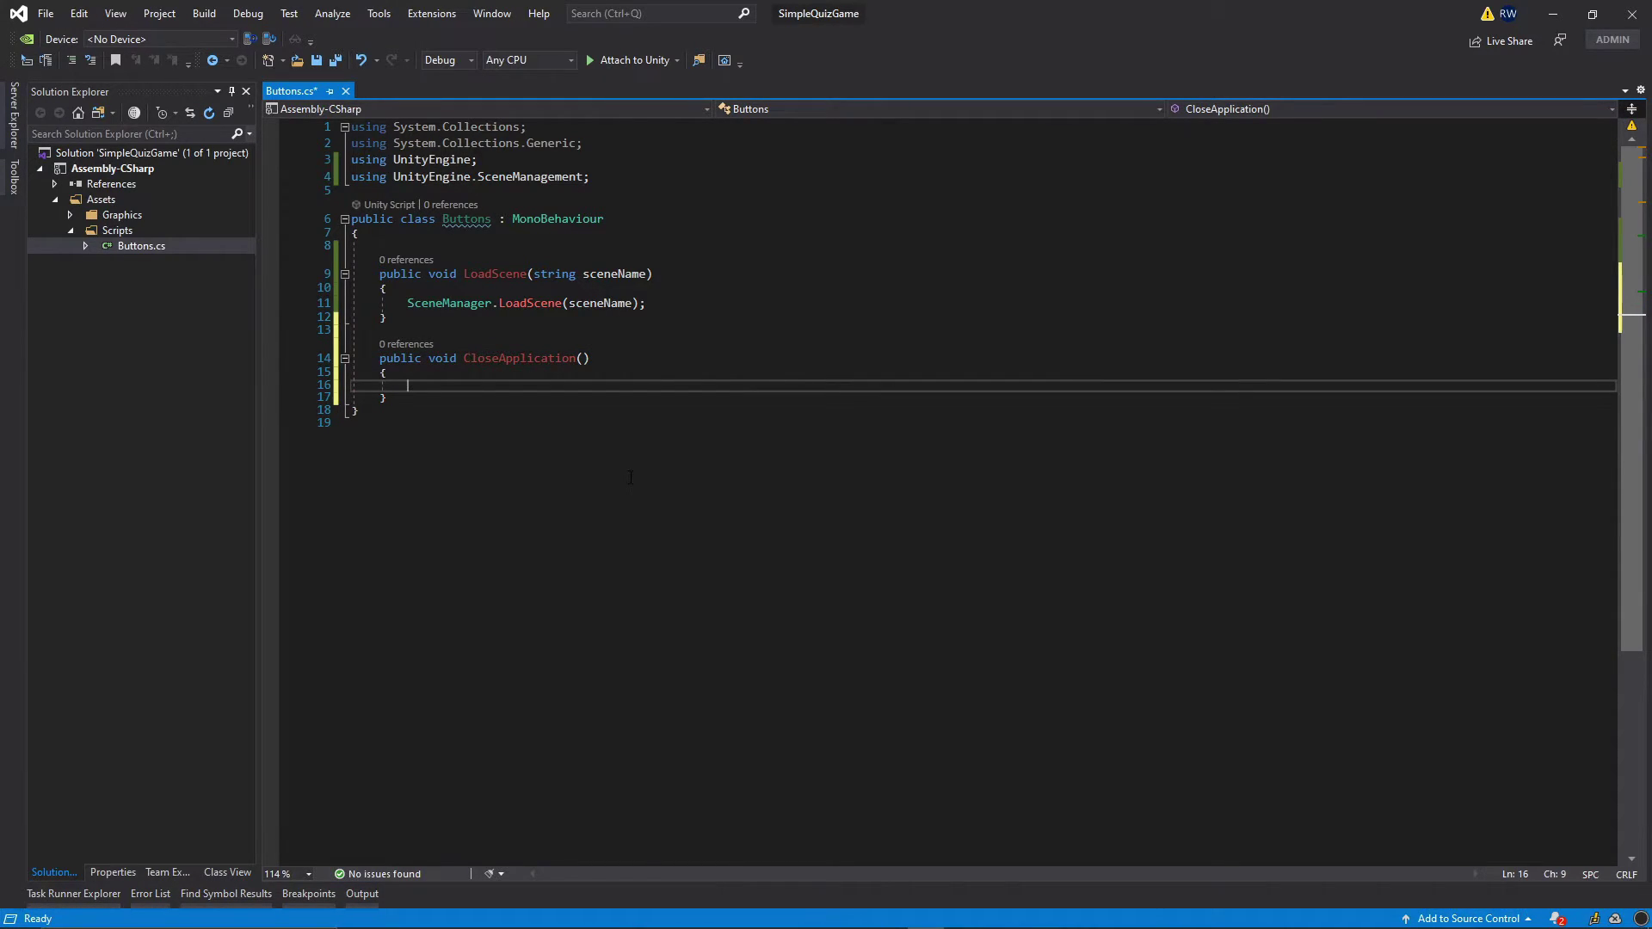
Step: Make the CloseApplication method call Application.Quit(); and save the script
text(Application.)
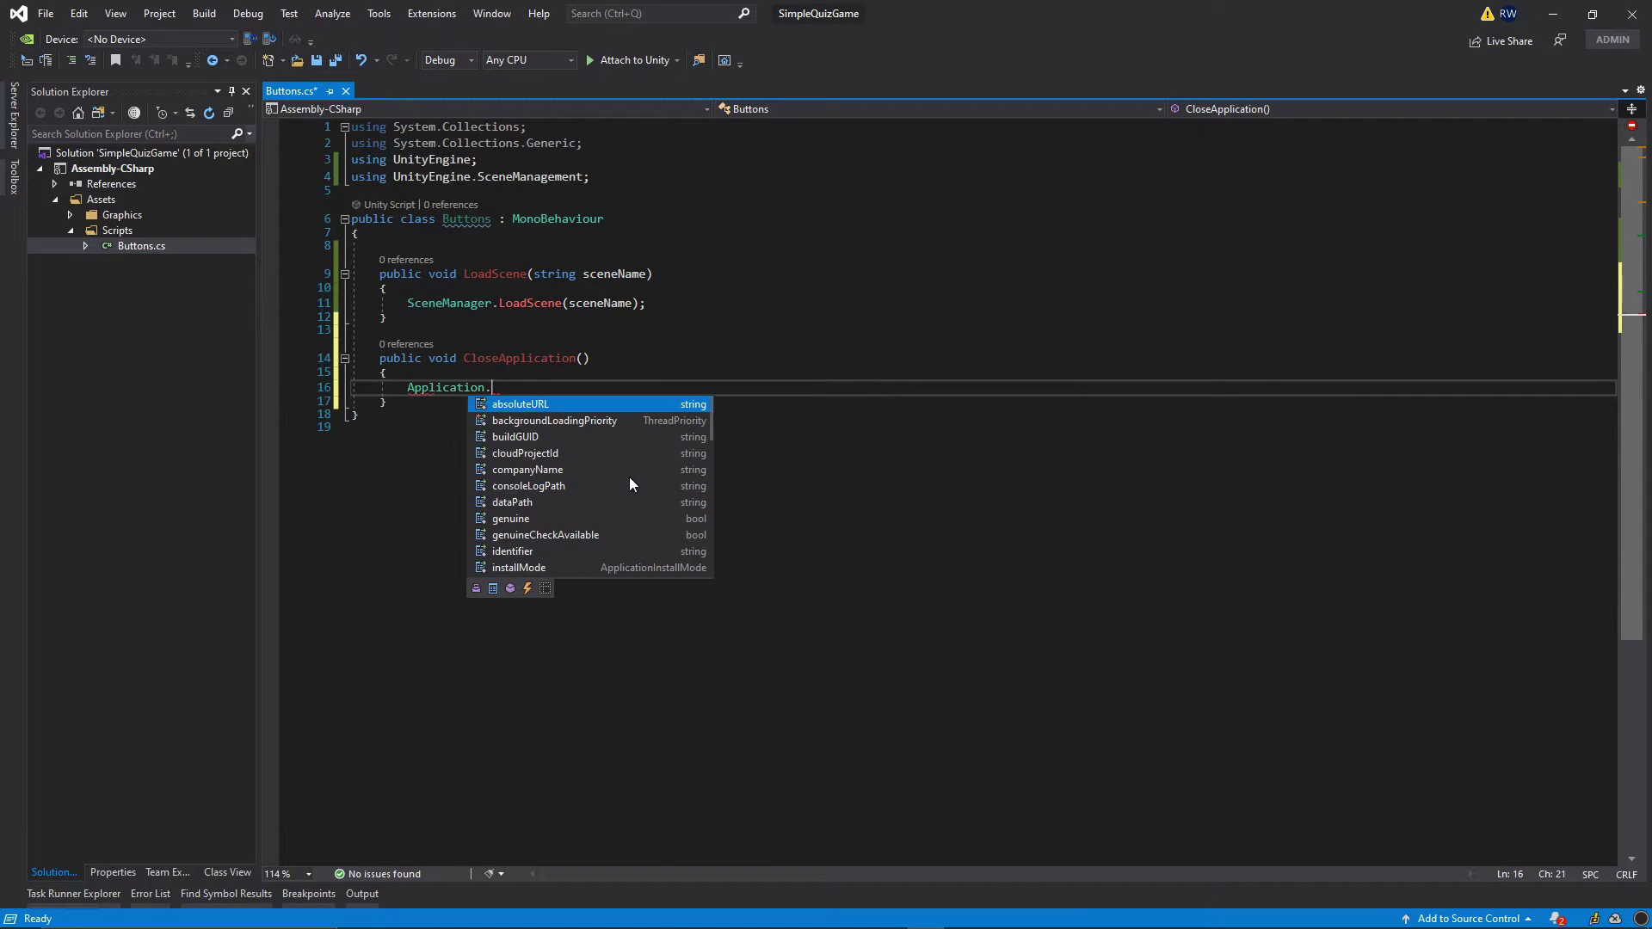
text(Quit();)
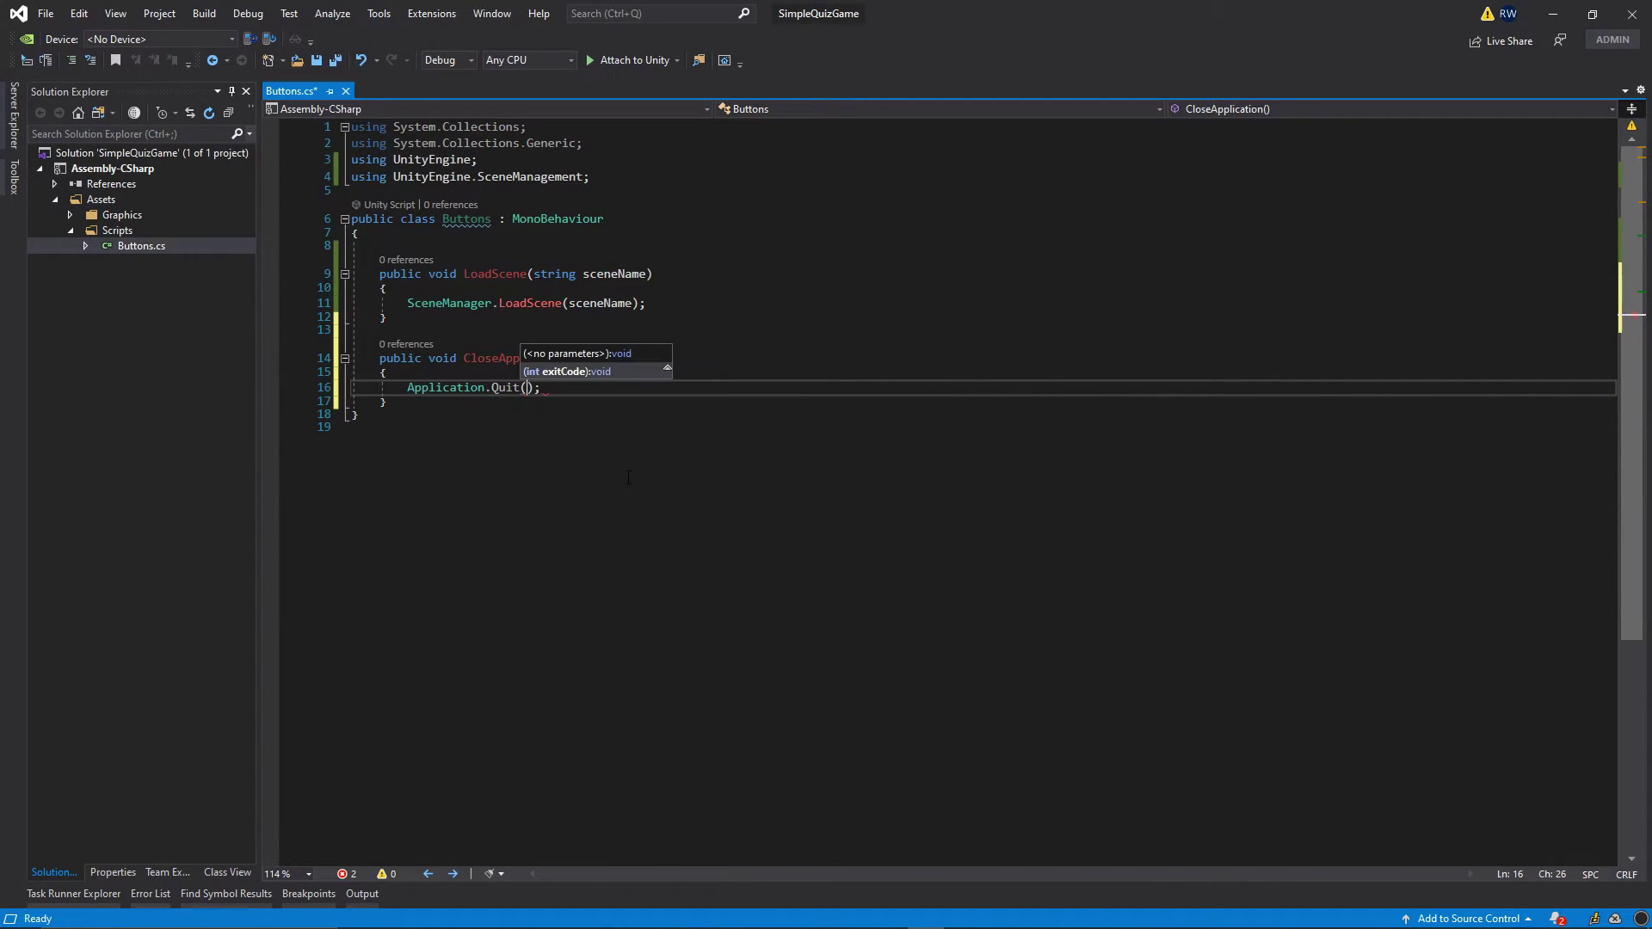
key(End)
key(ctrl+s)
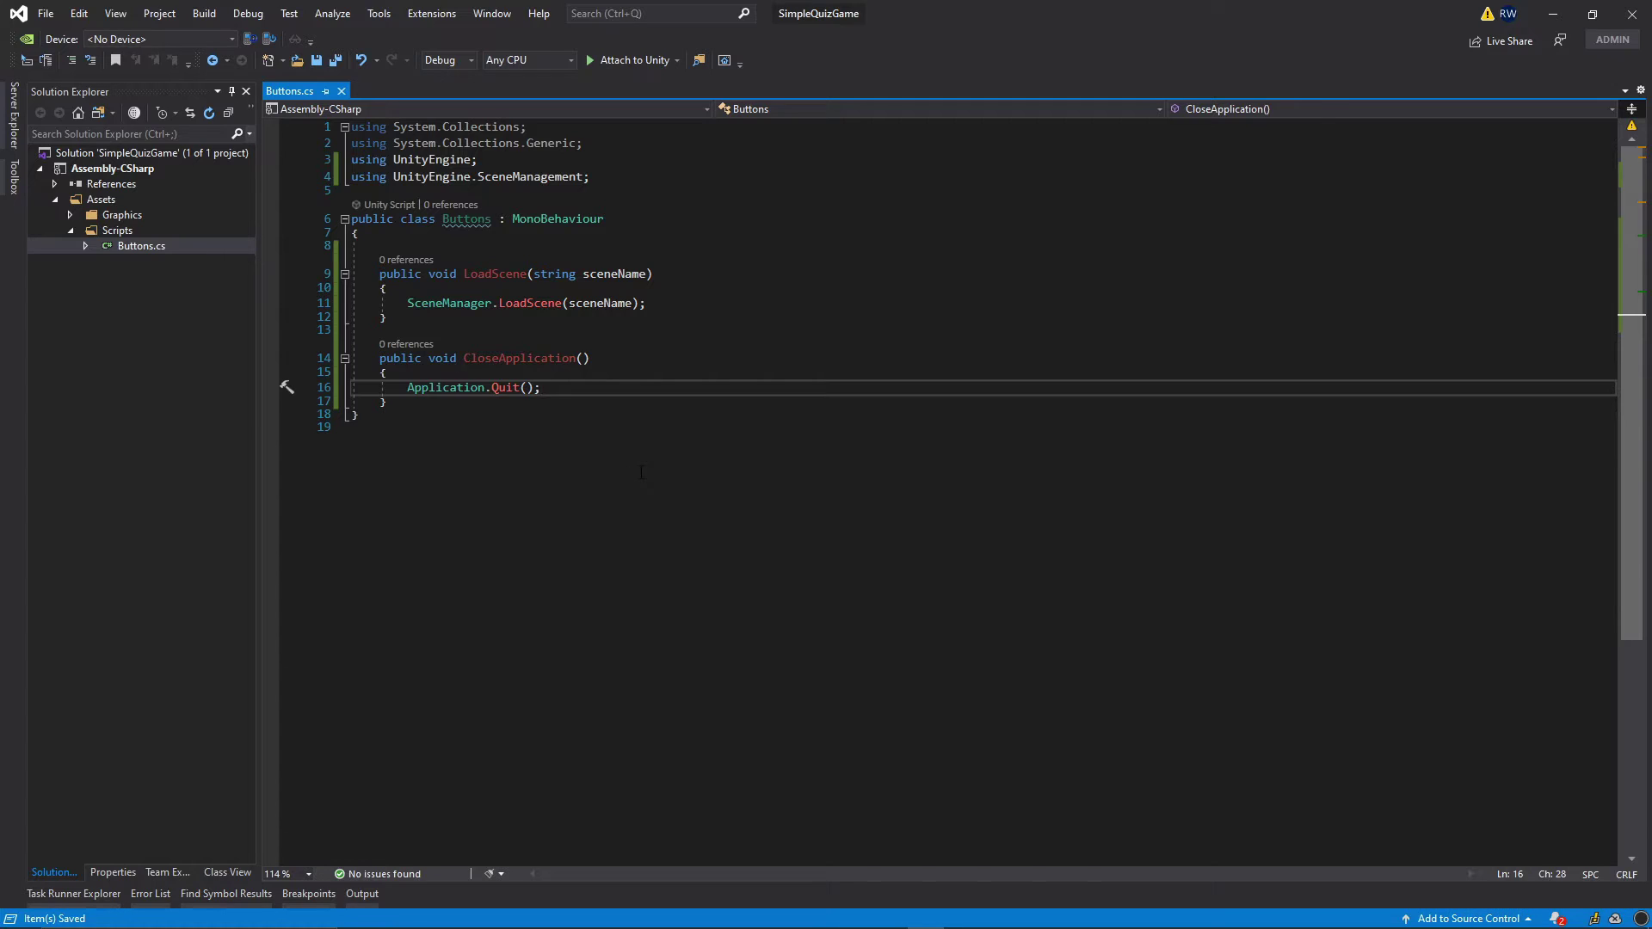
Step: Remove the blank line above the LoadScene method and save the Buttons script
click(642, 473)
click(366, 245)
key(Delete)
key(ctrl+End)
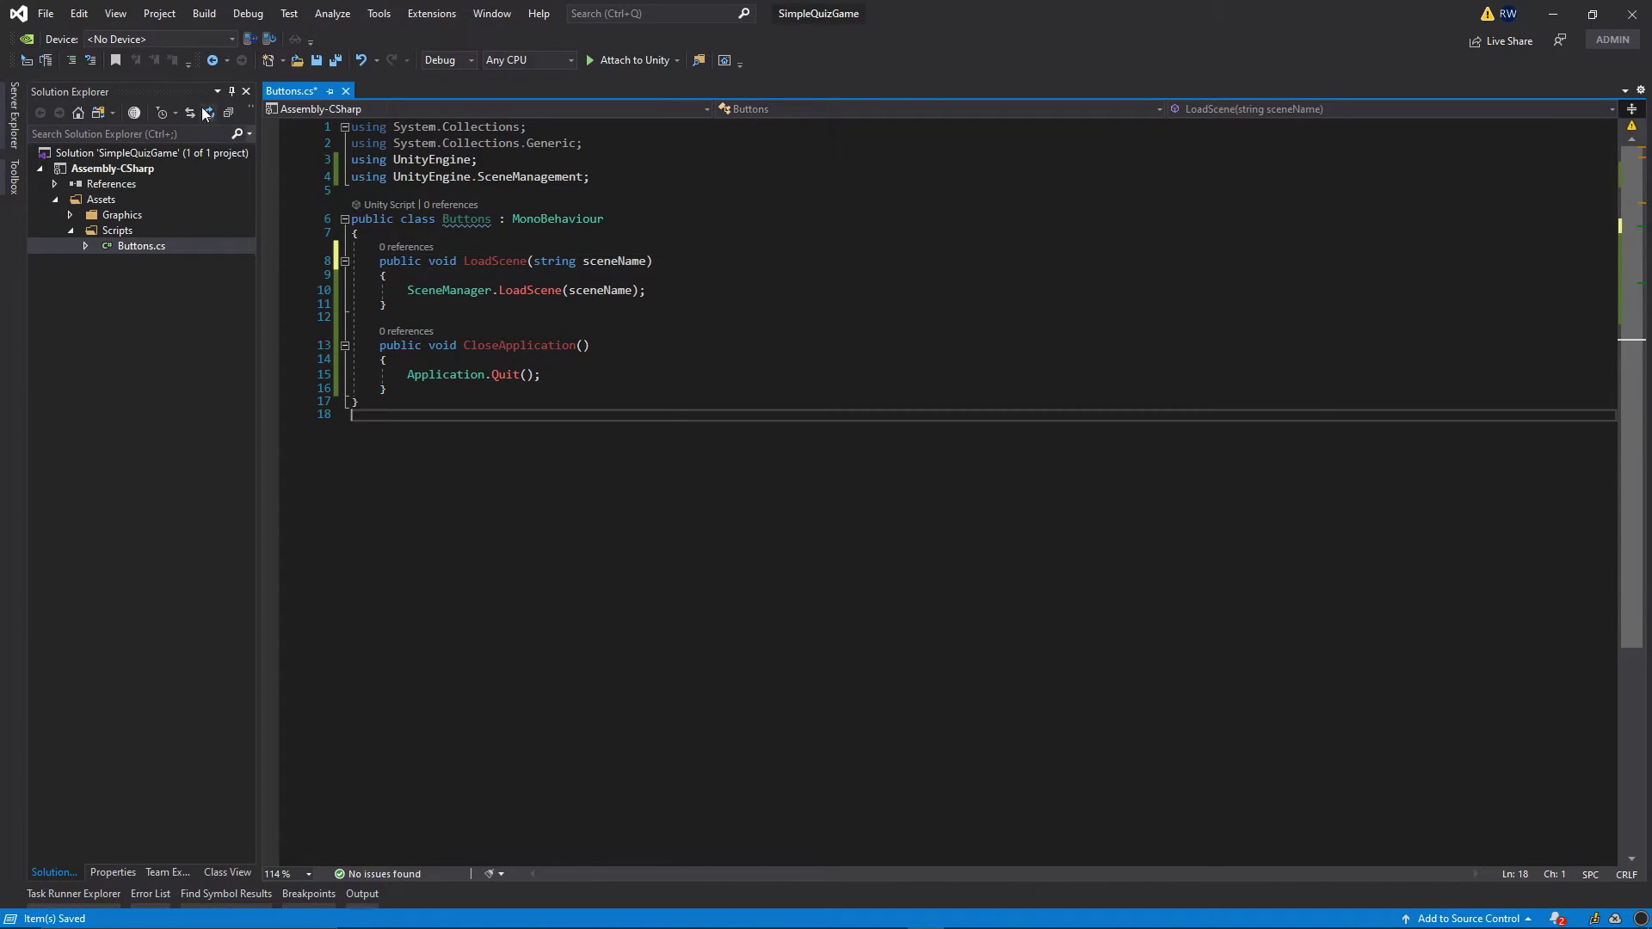
click(329, 64)
click(387, 389)
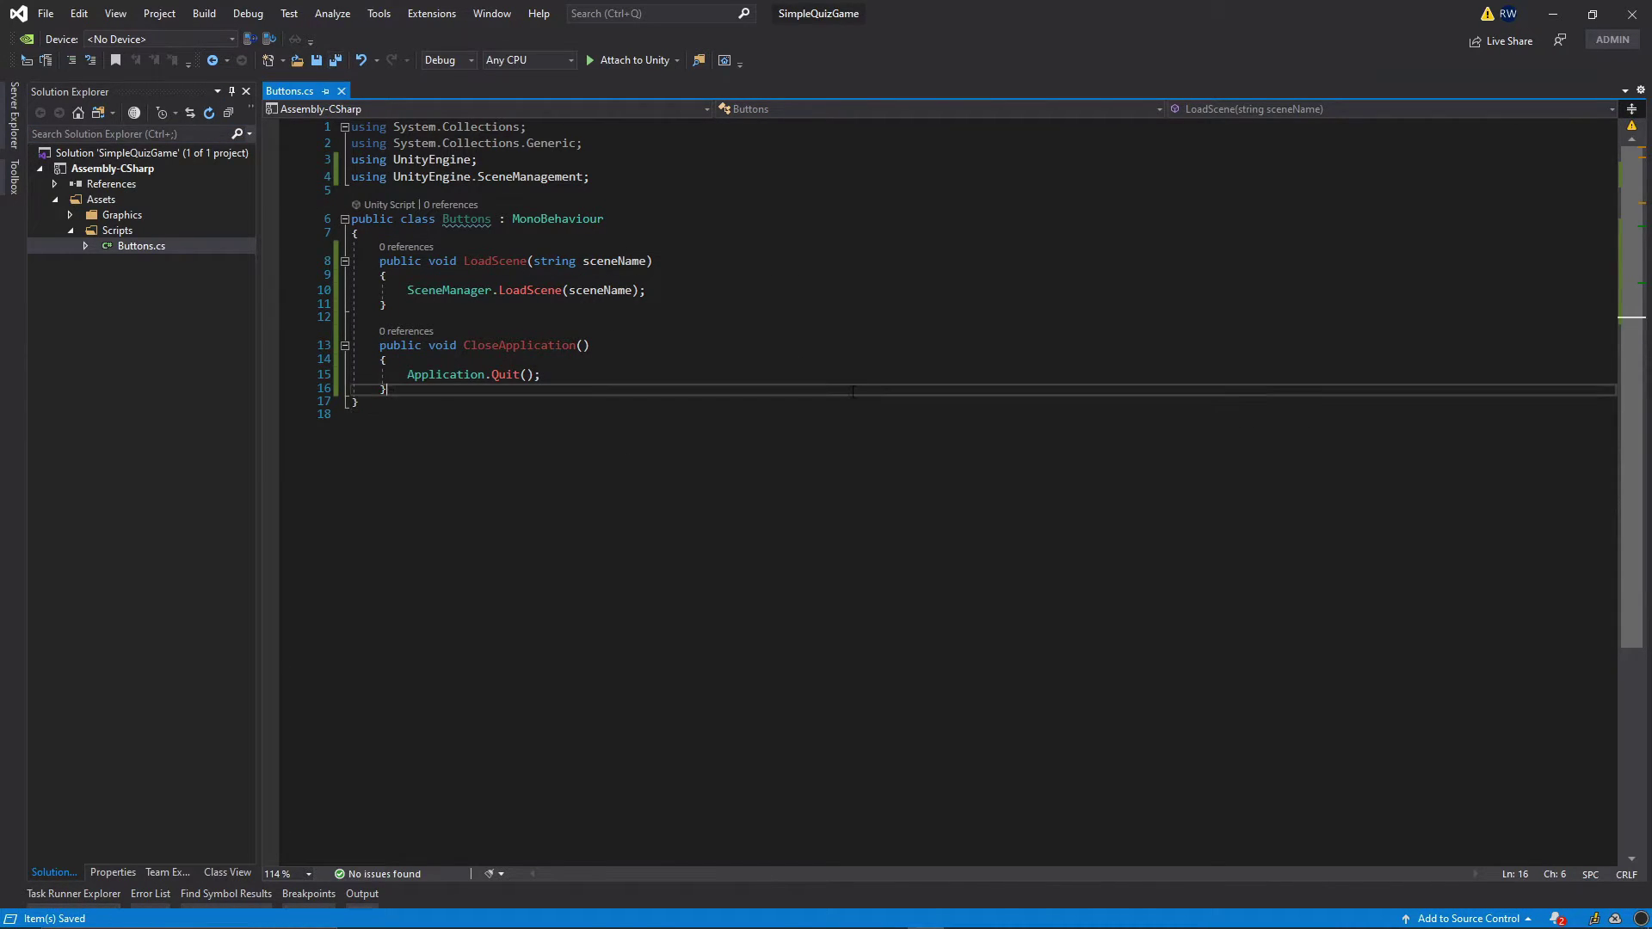
Step: Switch to the Unity editor and attach the Buttons script to the Main Camera as a component
click(1554, 13)
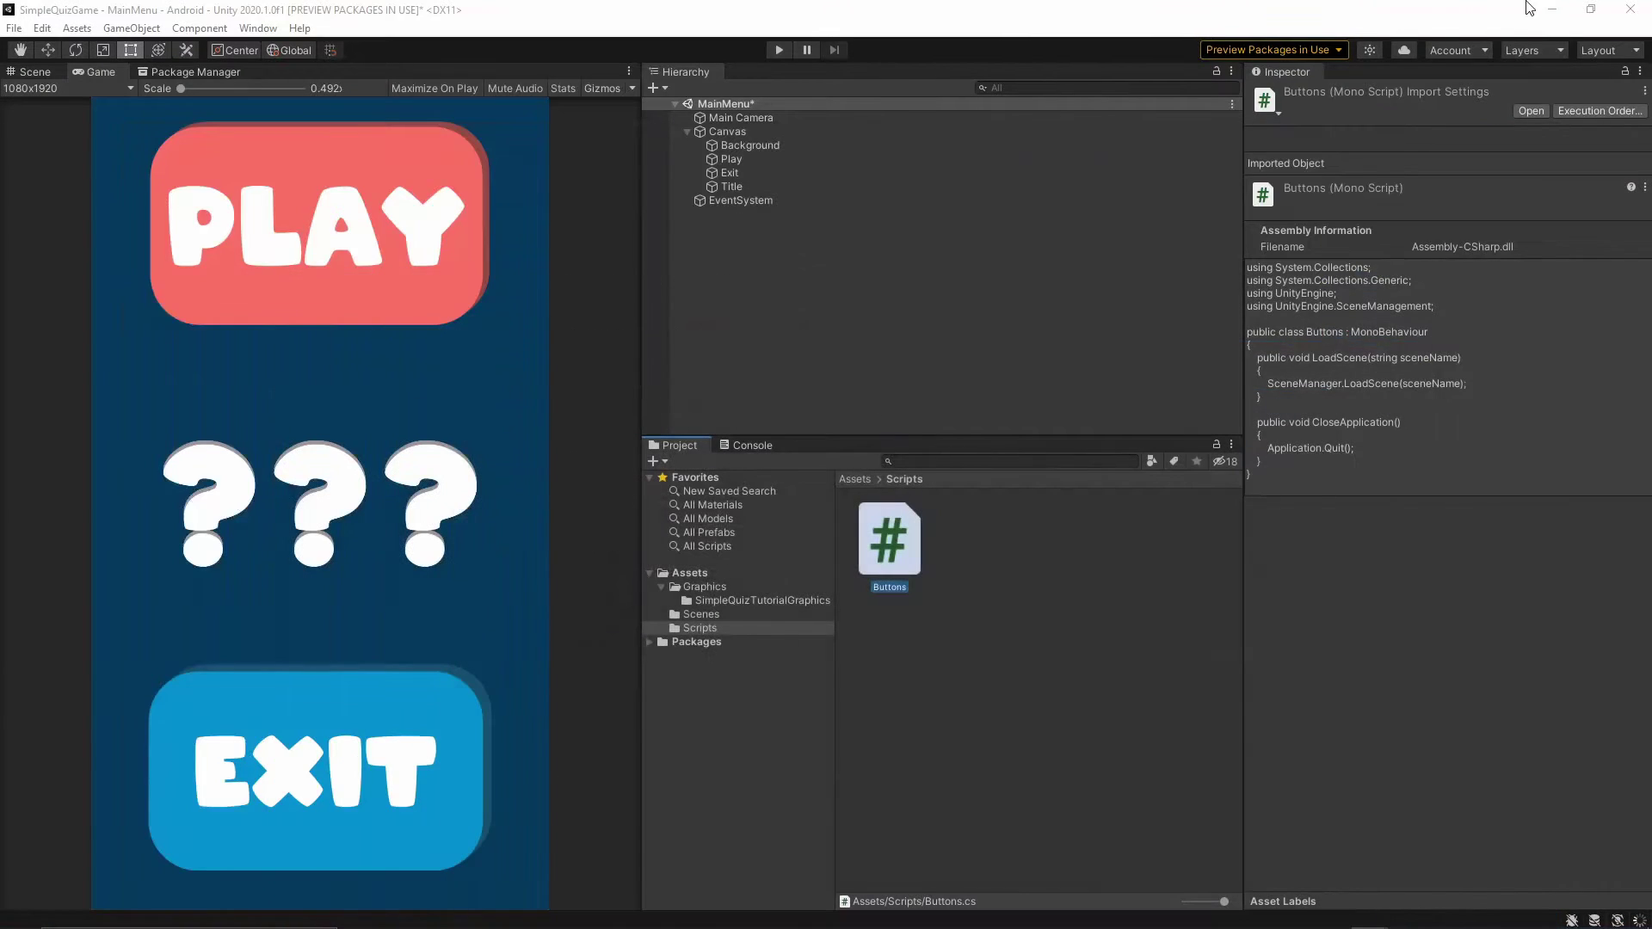
click(1030, 620)
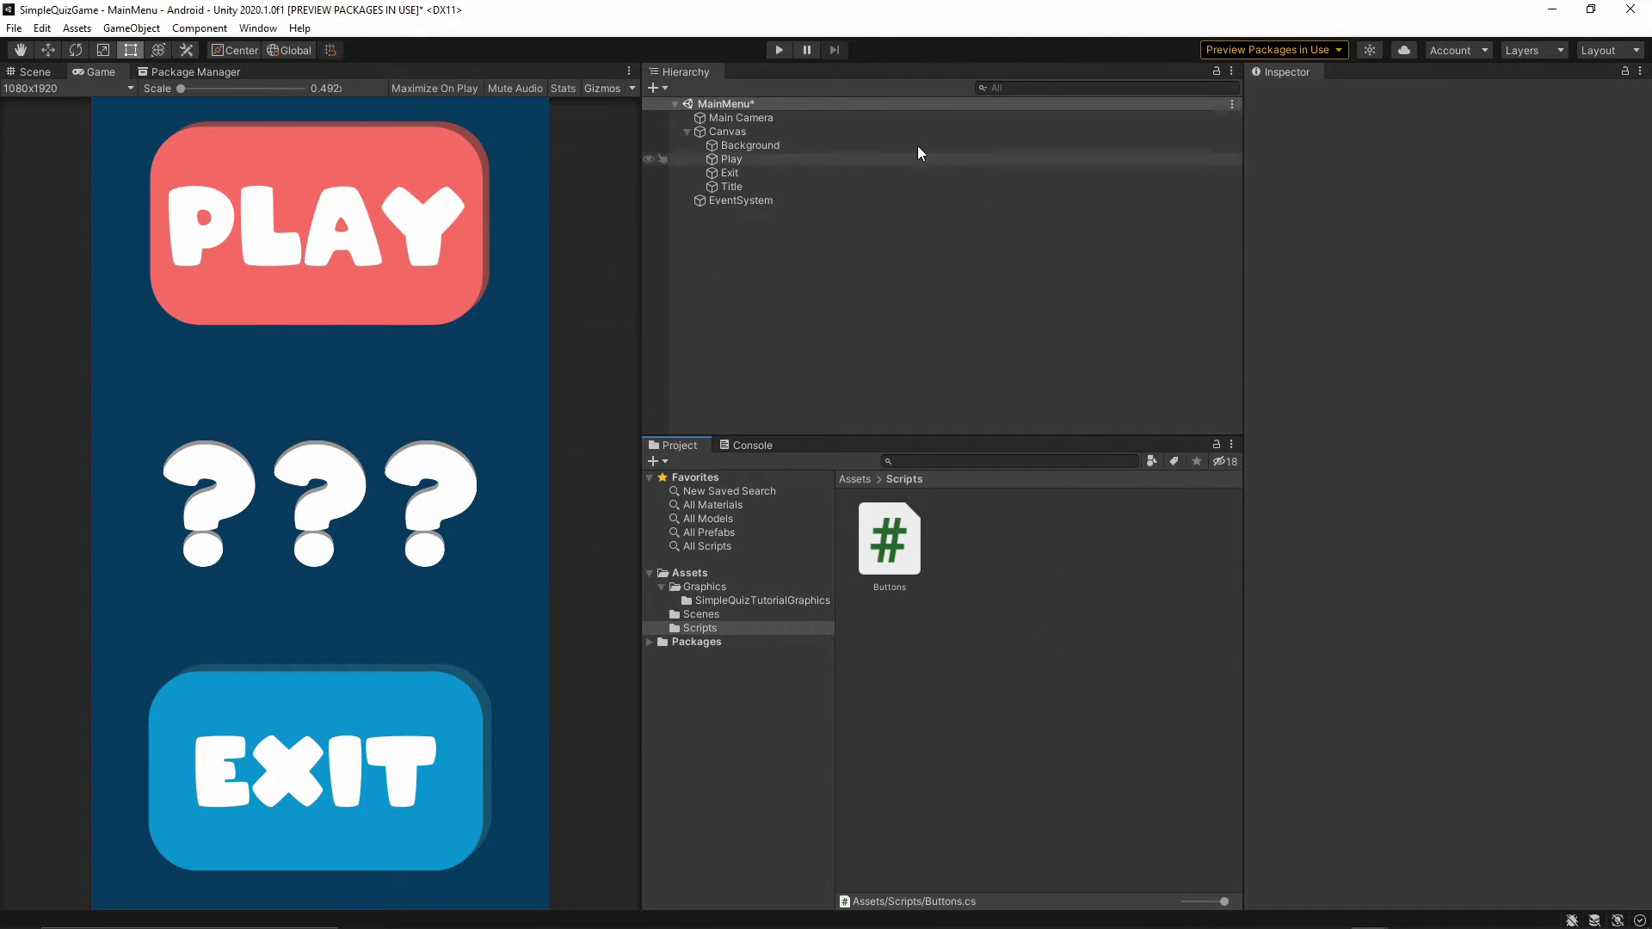
click(731, 122)
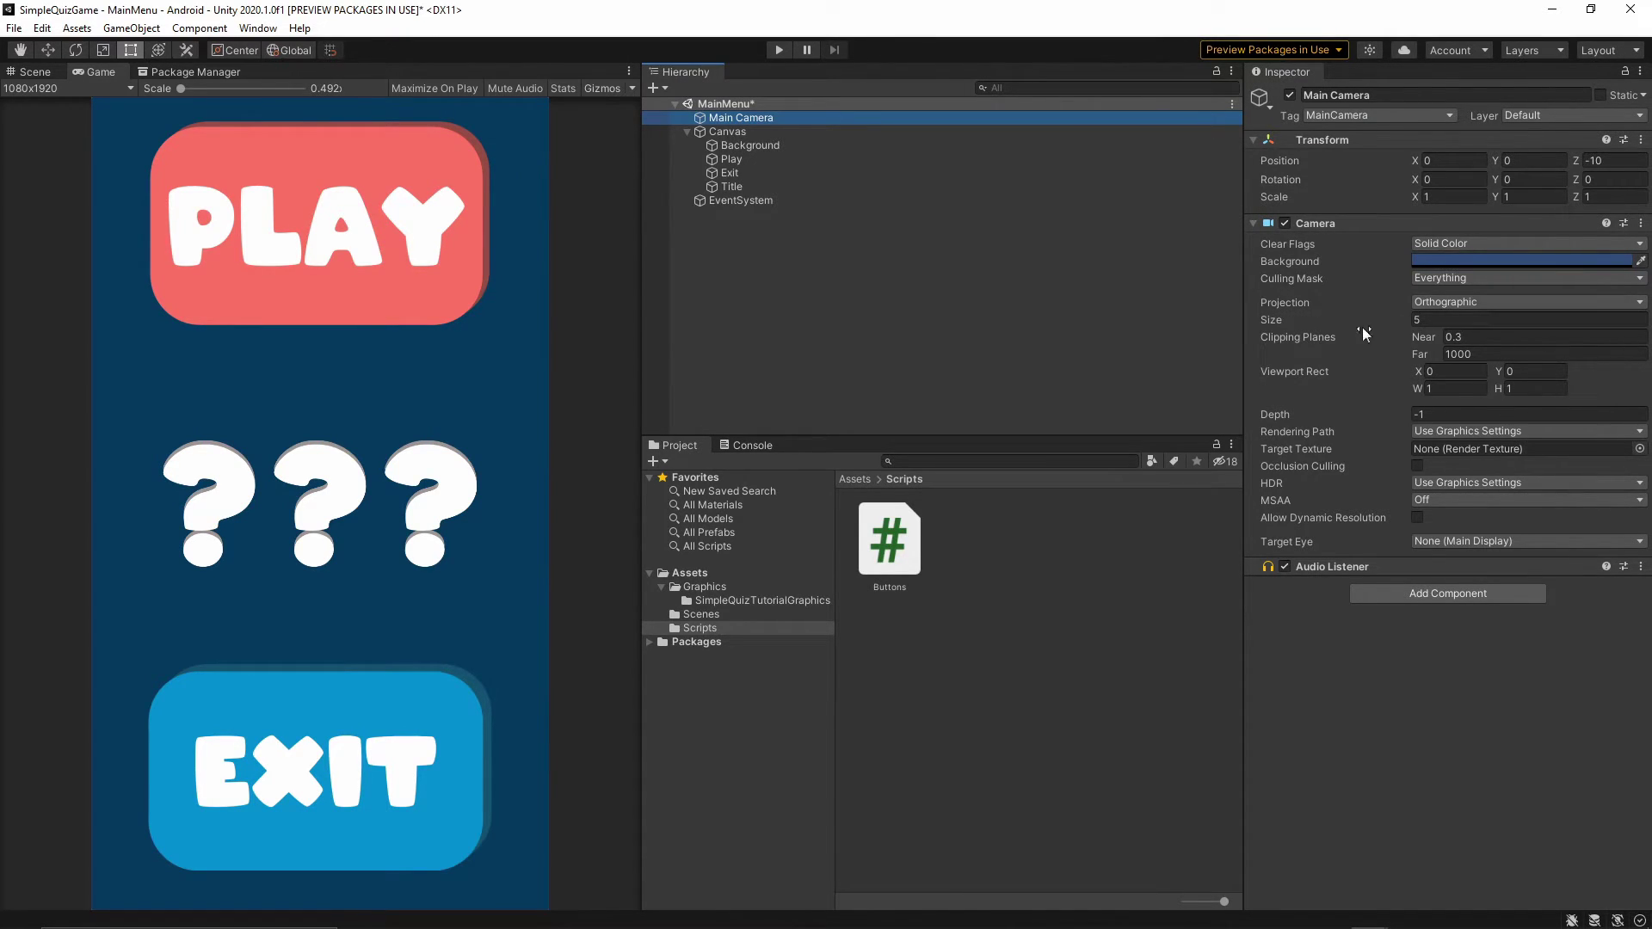
click(886, 551)
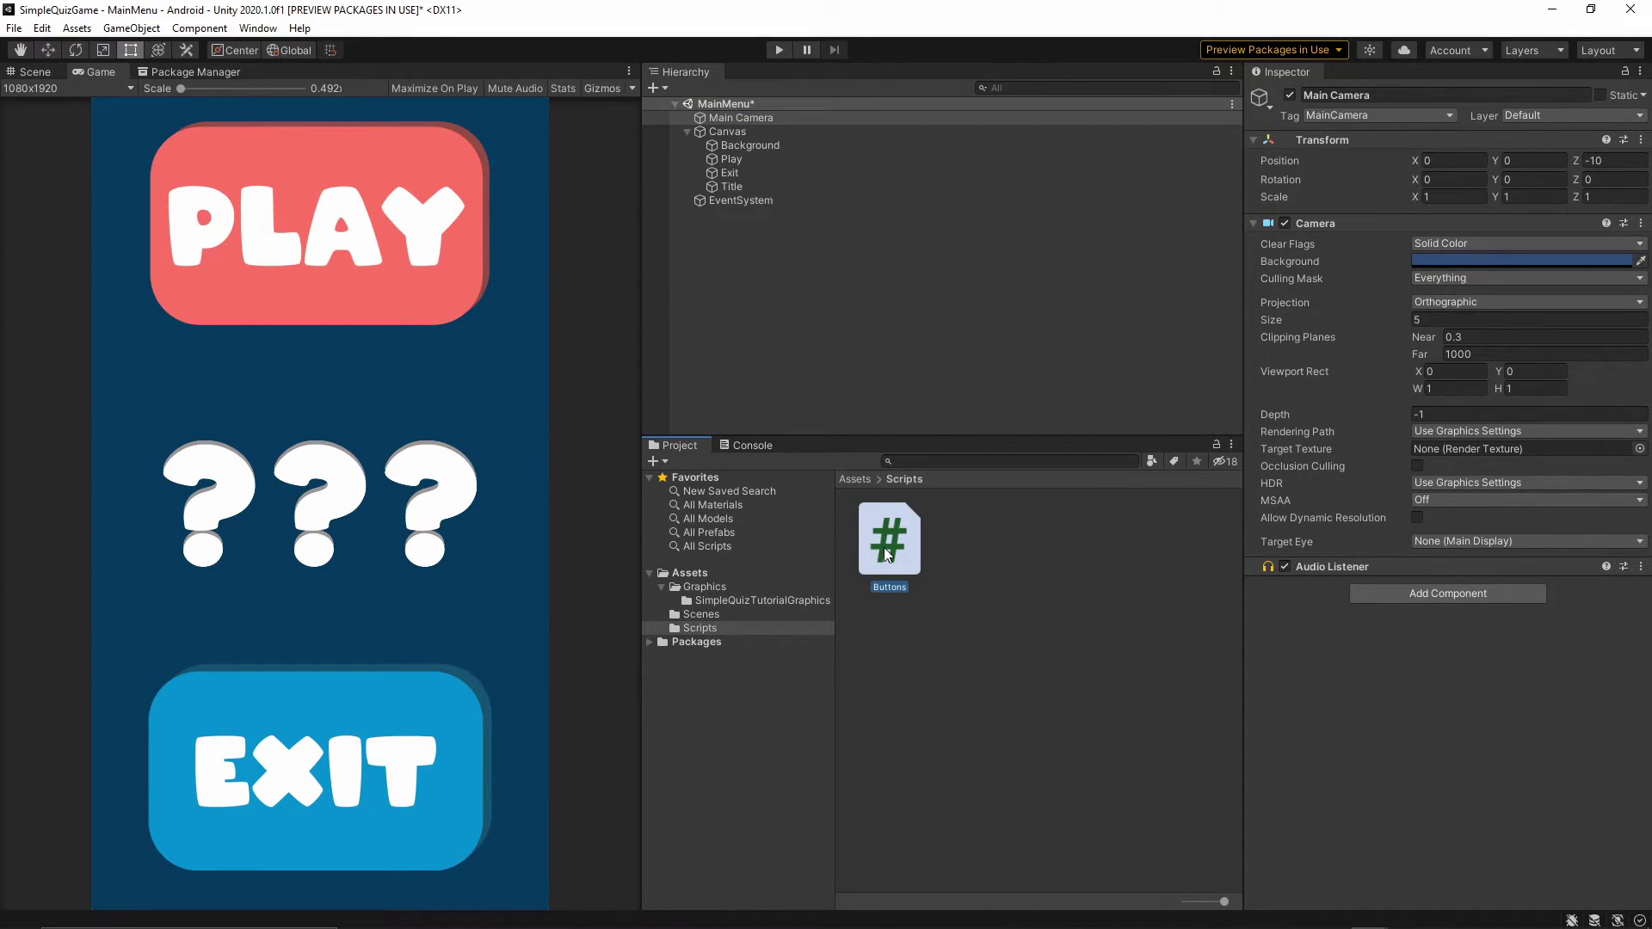
drag(885, 547, 1412, 628)
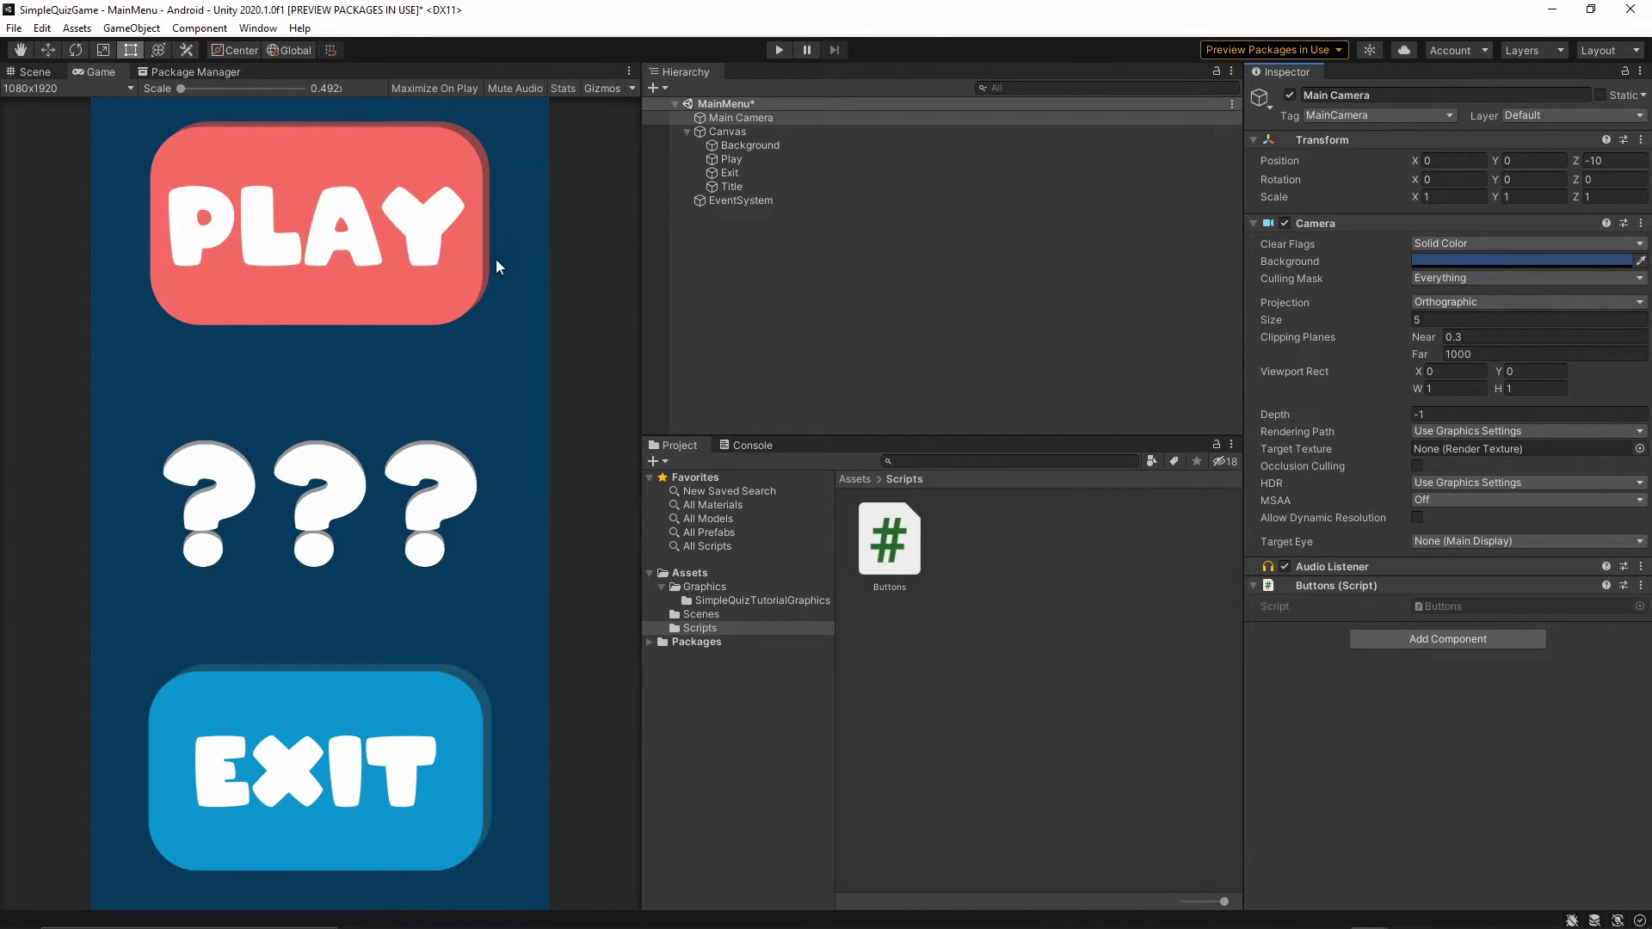
Step: Add an On Click event entry to the Play button and assign the Main Camera as its target object
click(729, 158)
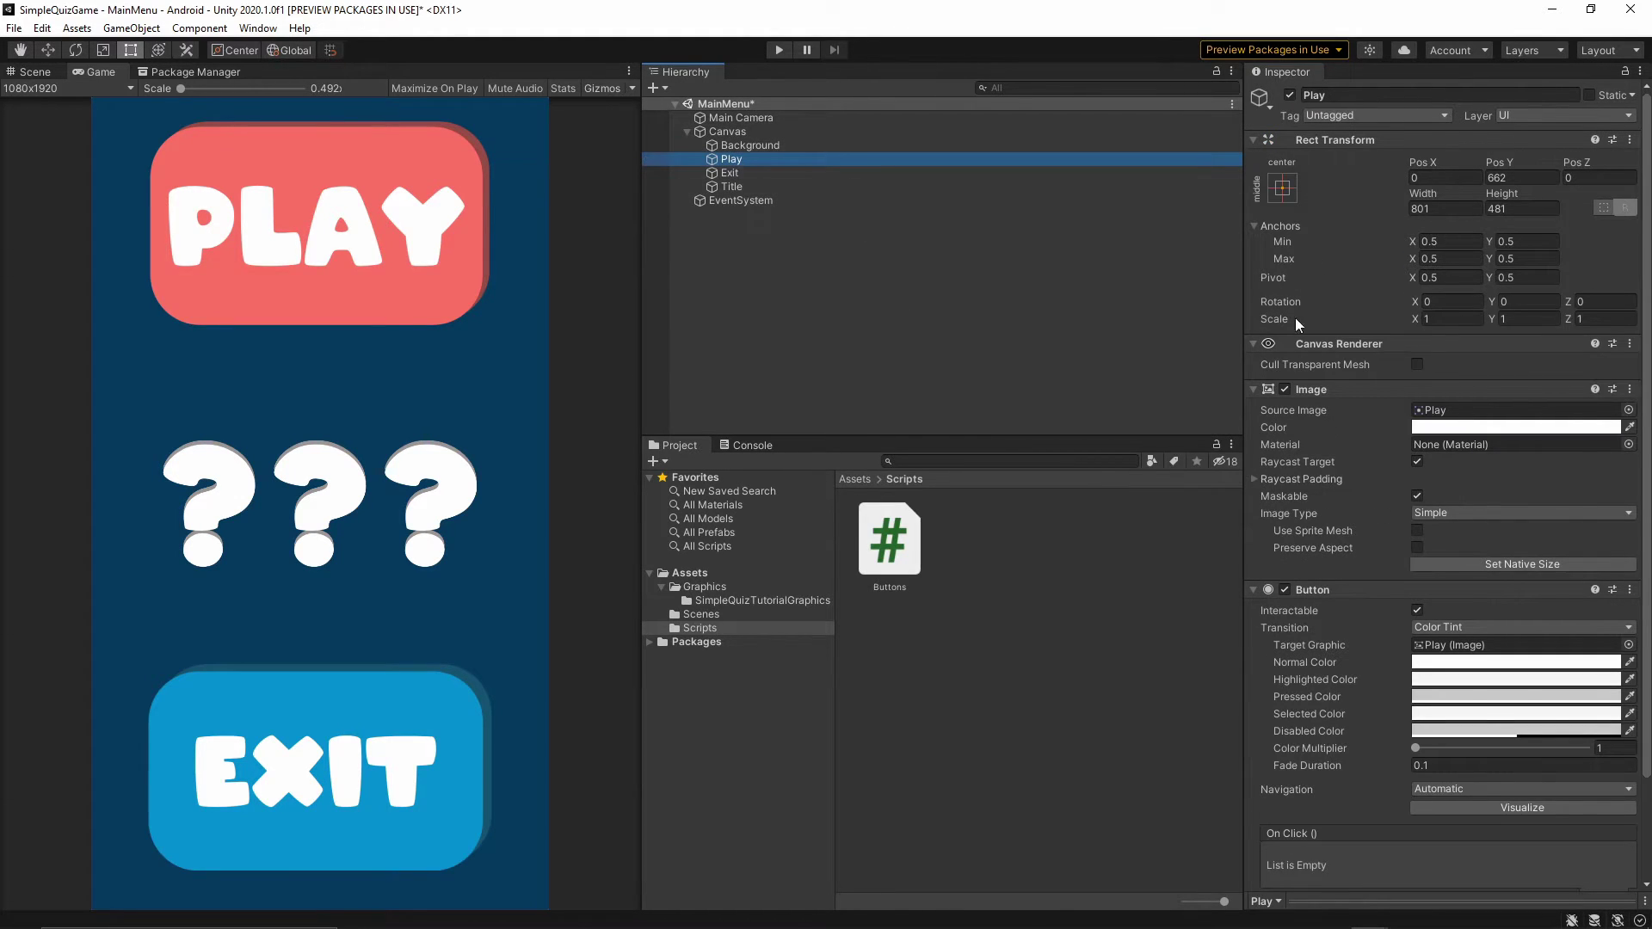
scroll(1403, 327, down, 3)
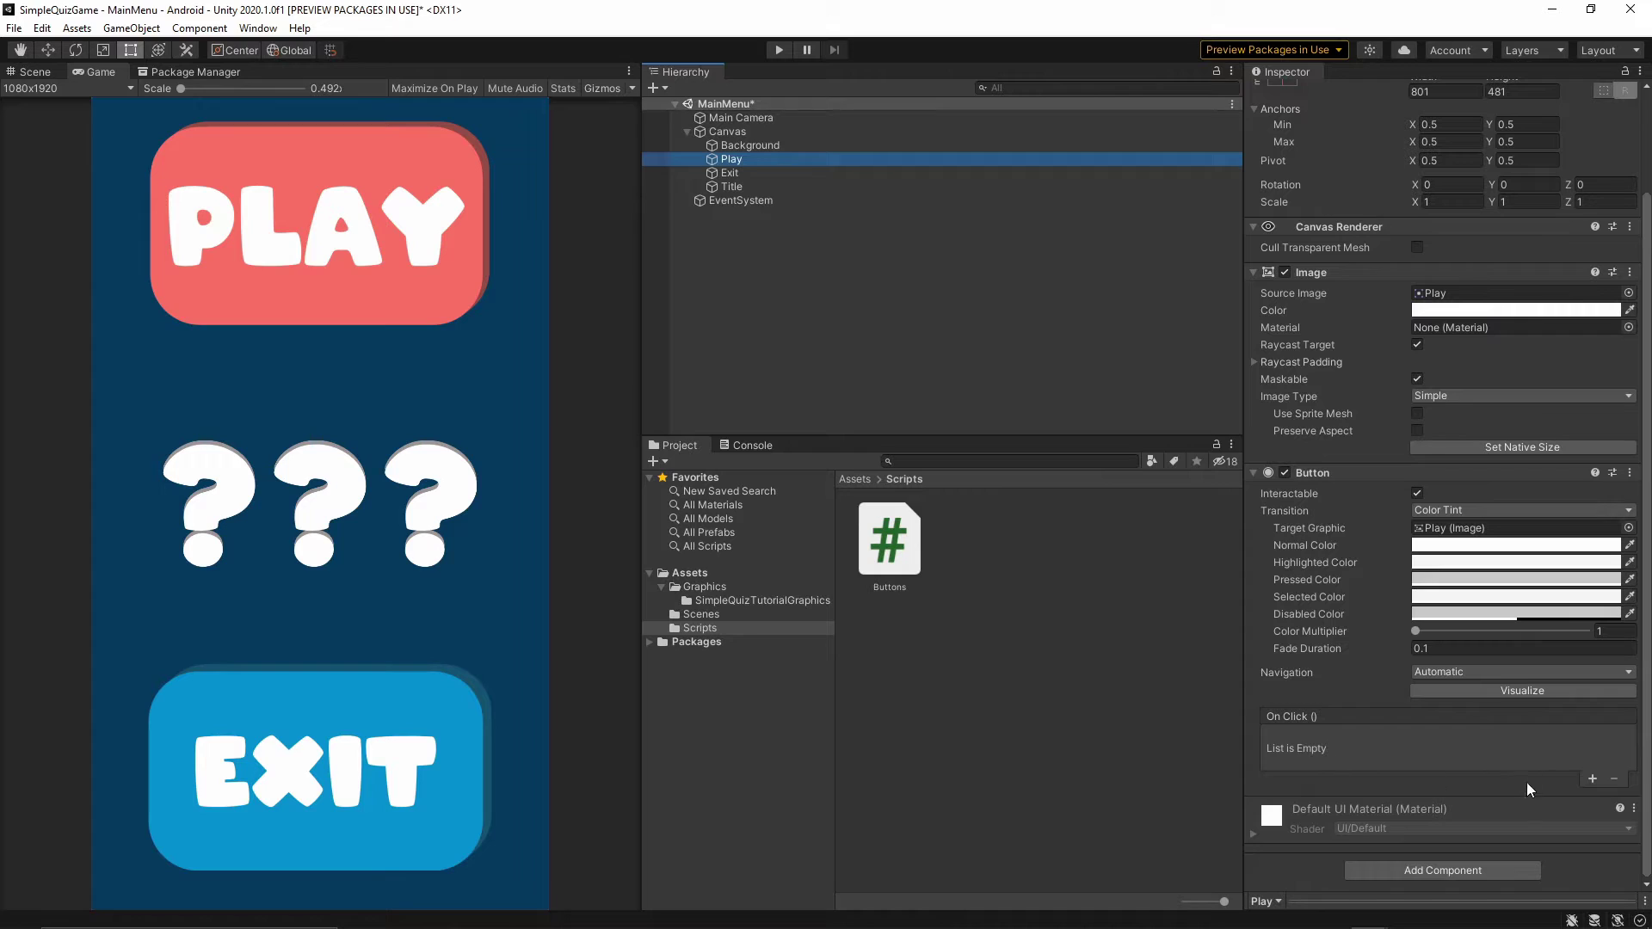
click(1593, 778)
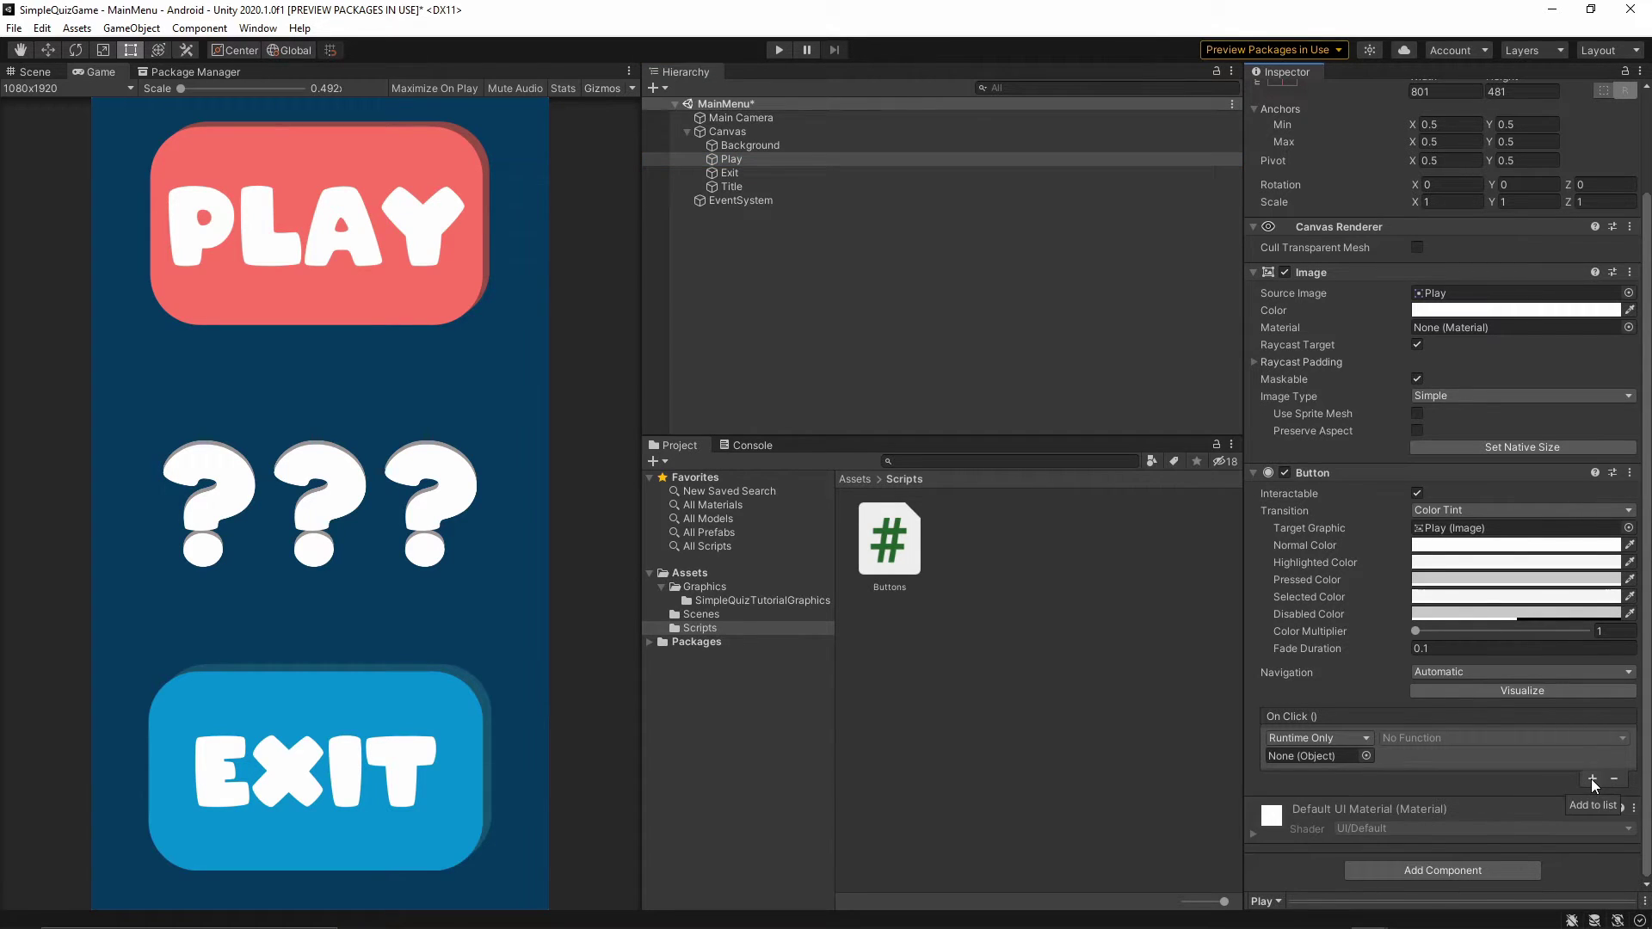
drag(745, 121, 1313, 756)
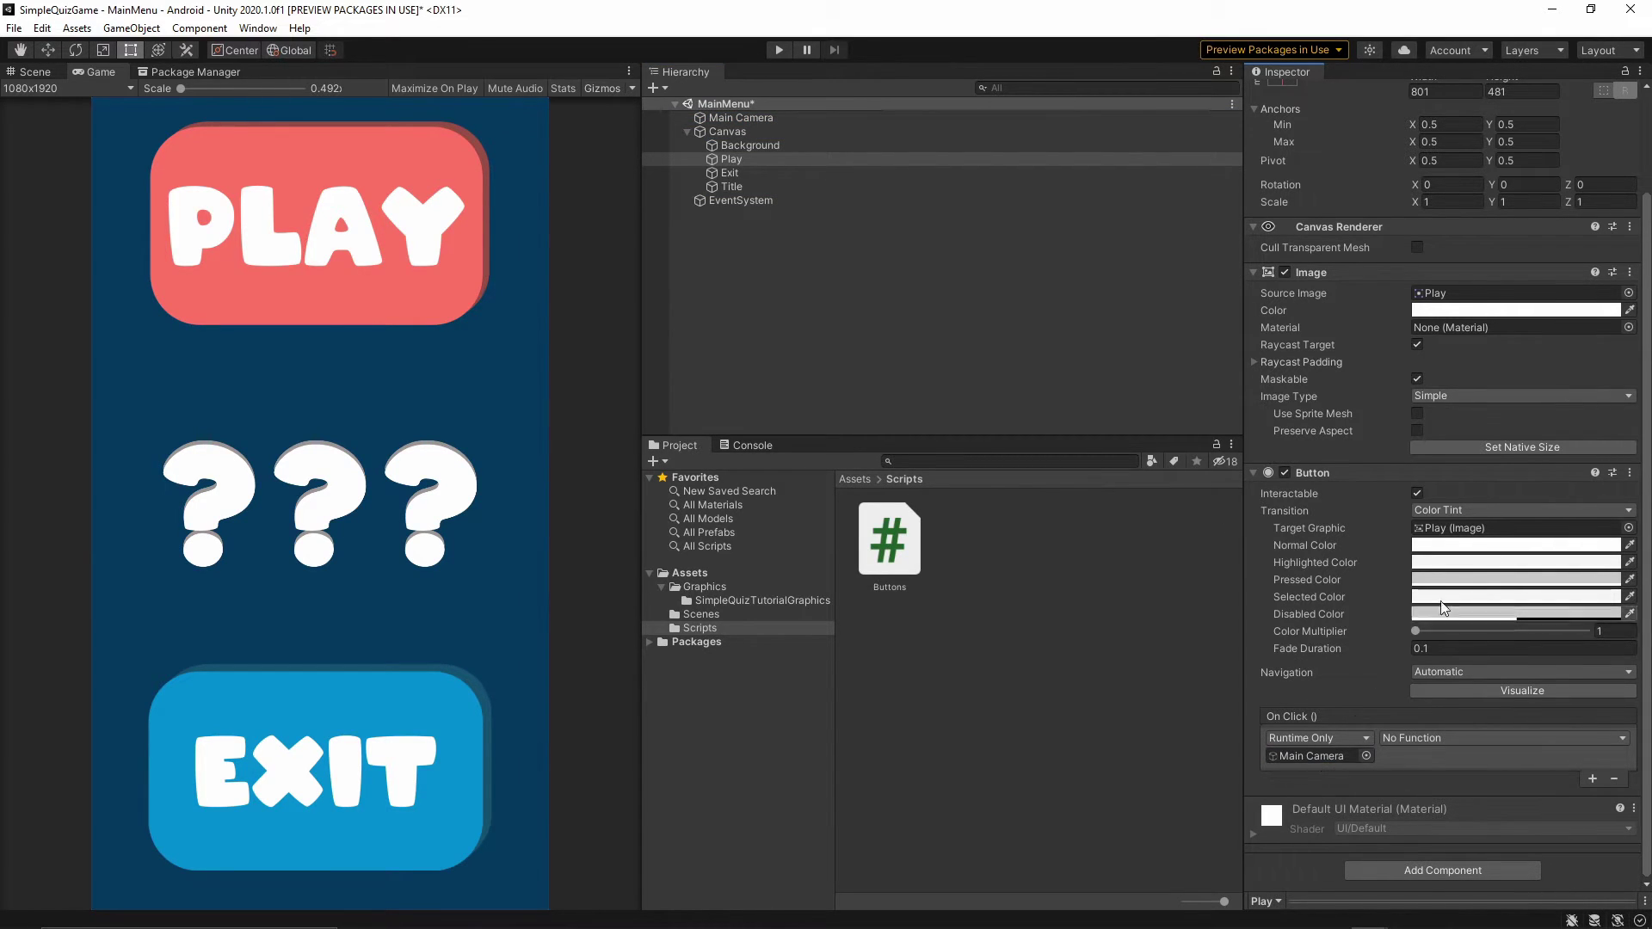
Step: Set the Play button's On Click function to Buttons.LoadScene with the string argument GameScene
click(1434, 740)
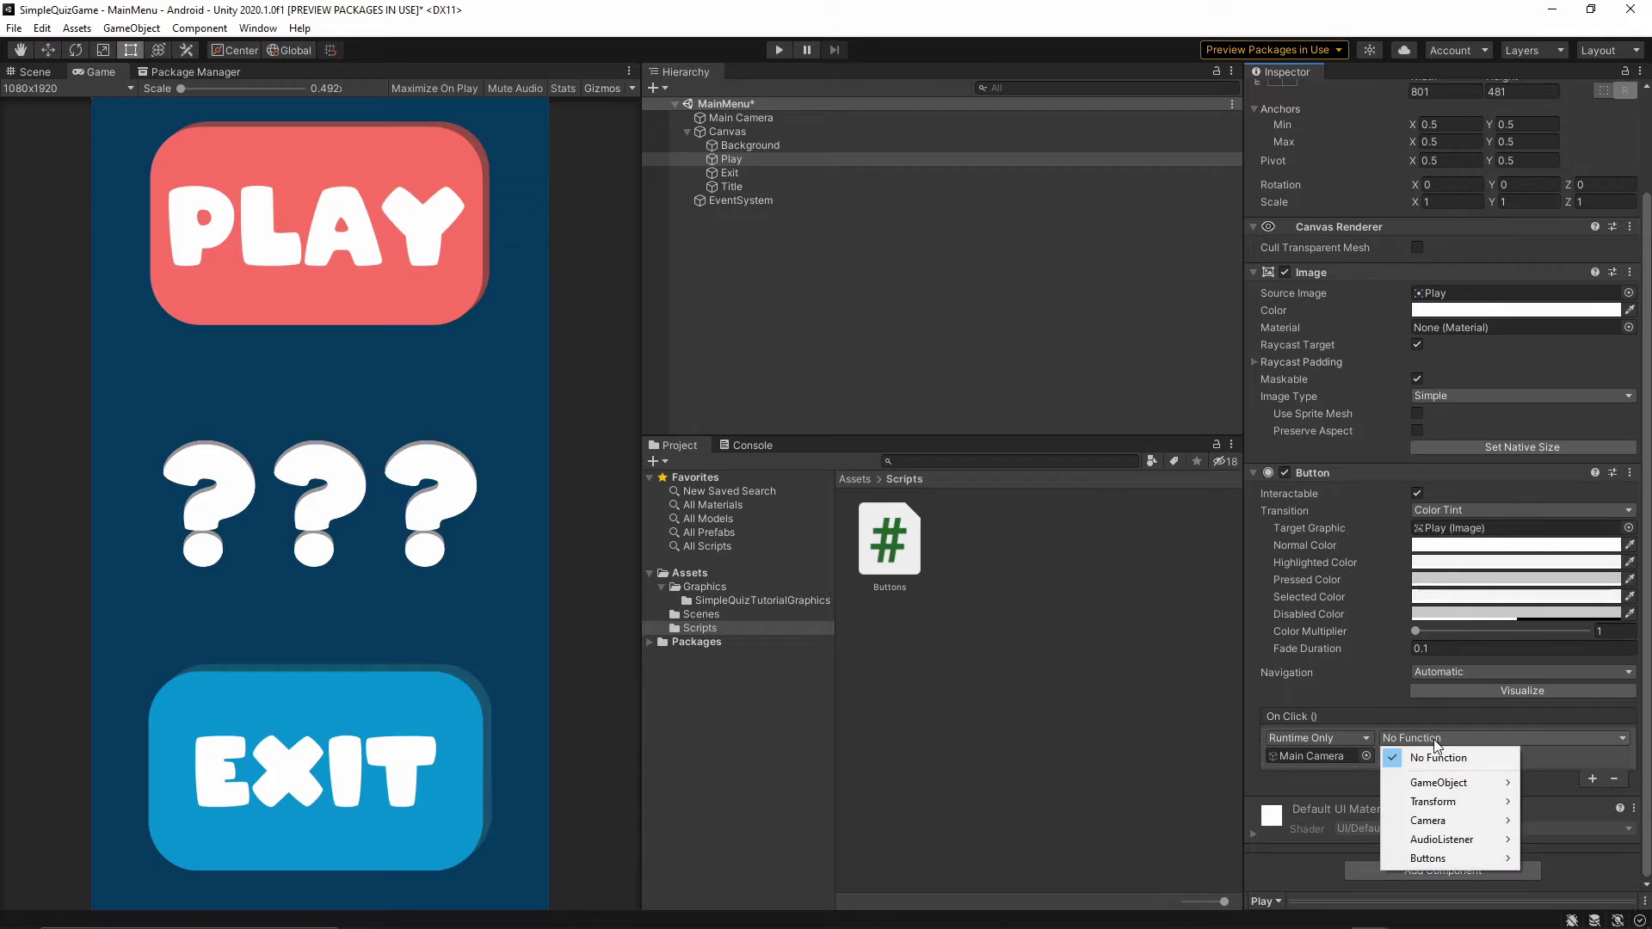
mouse_move(1429, 858)
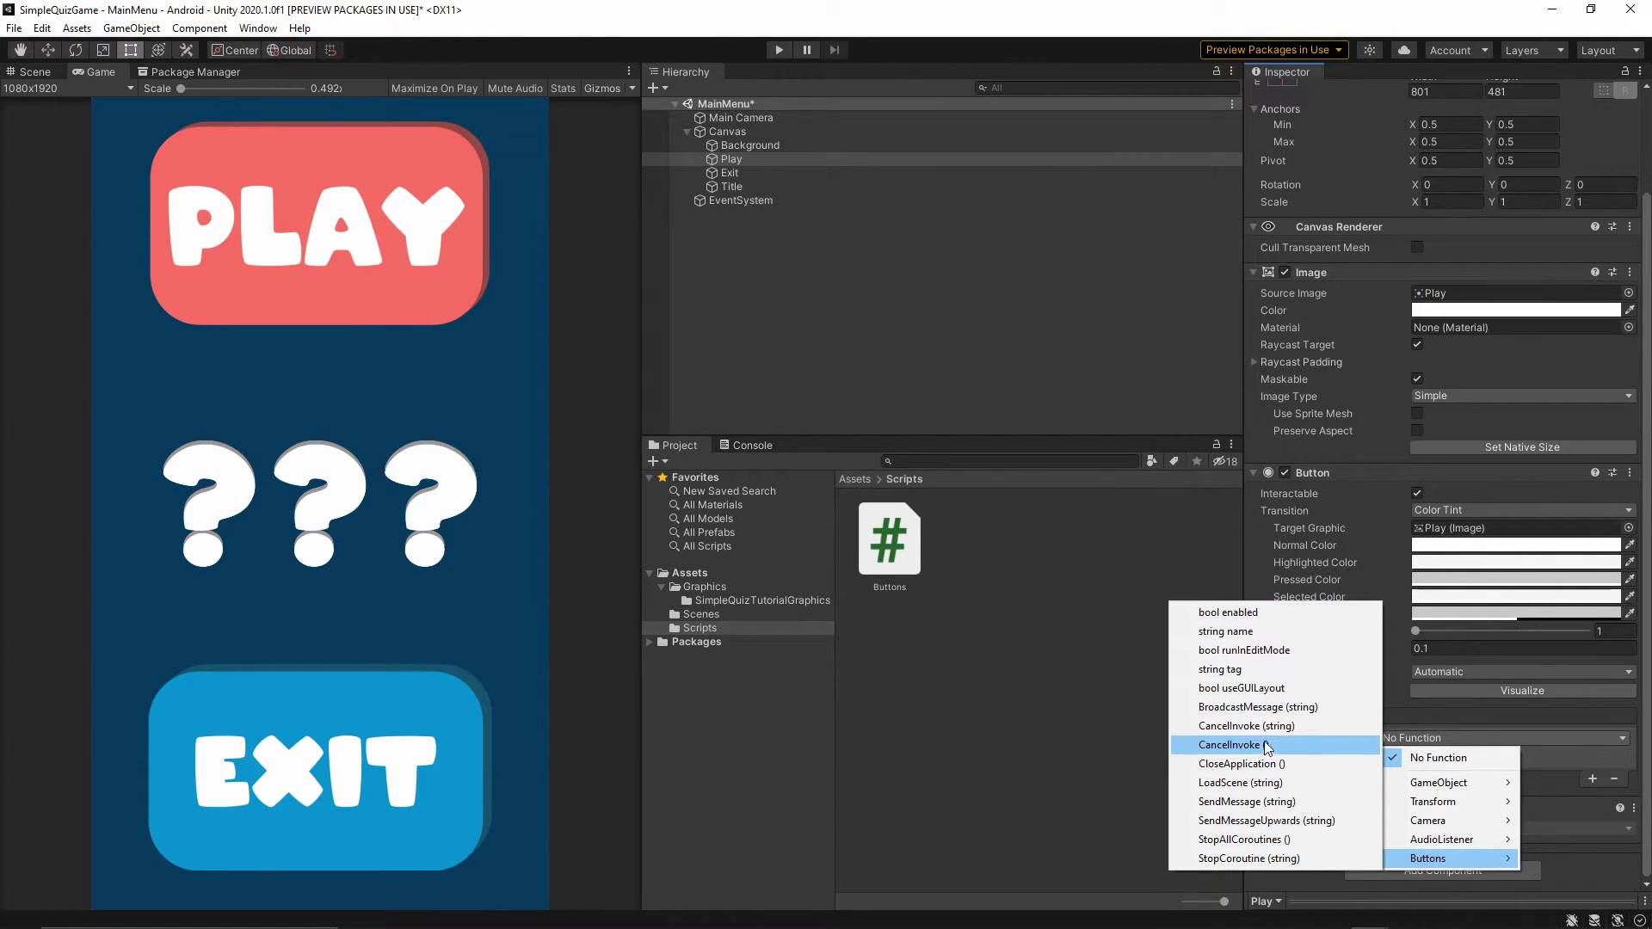
click(1257, 784)
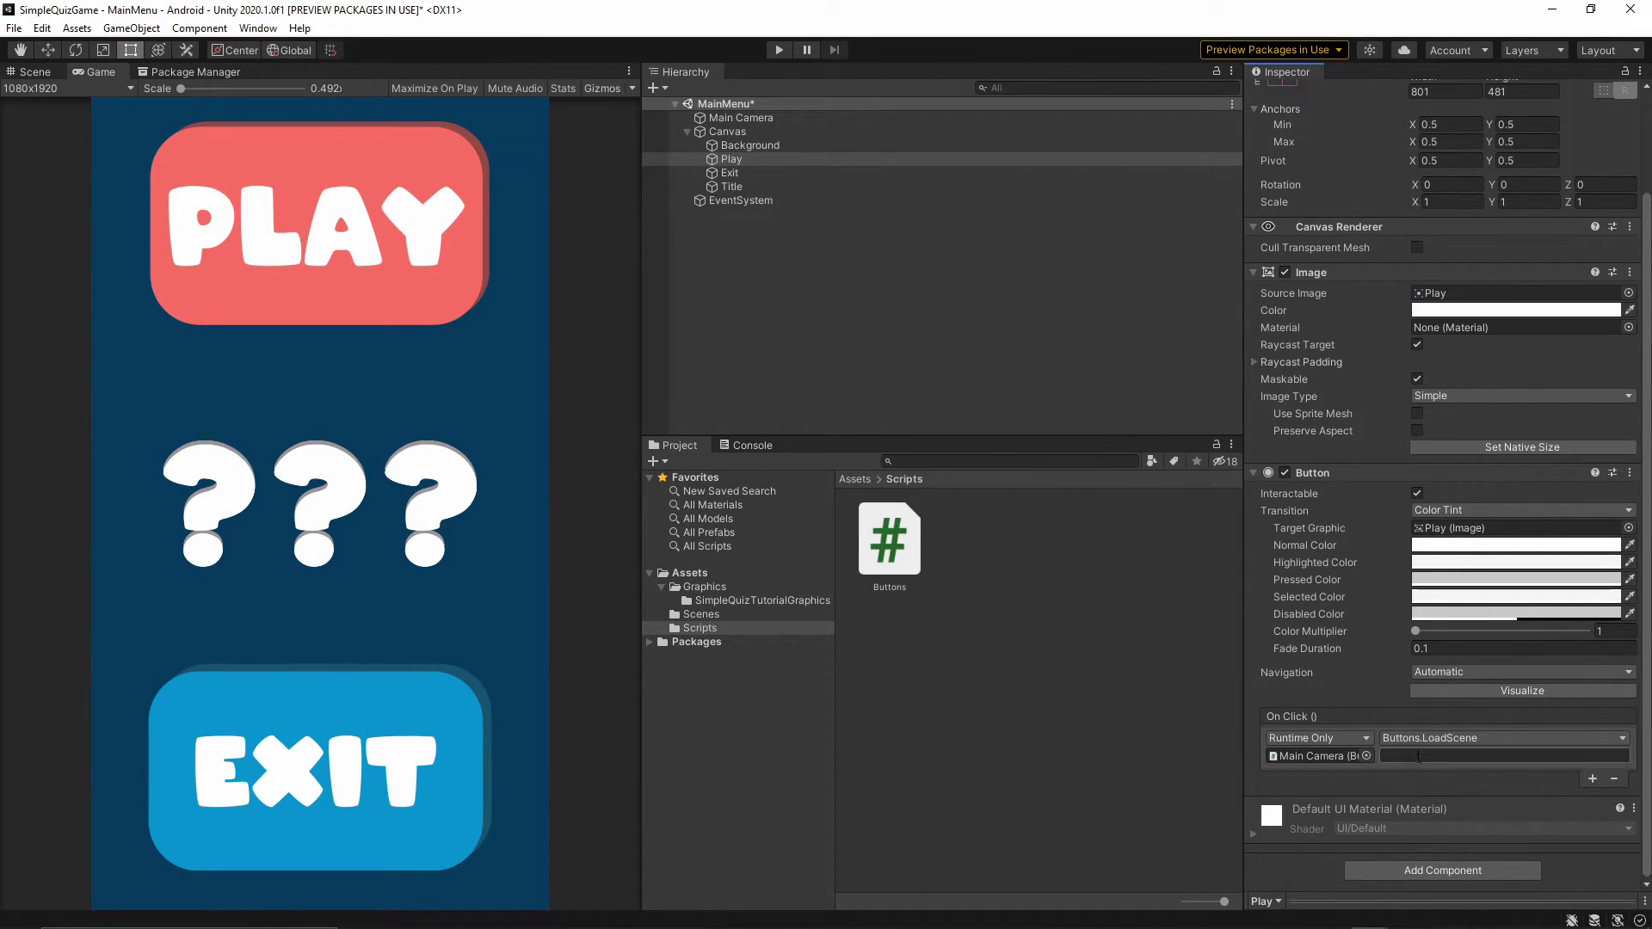
click(680, 612)
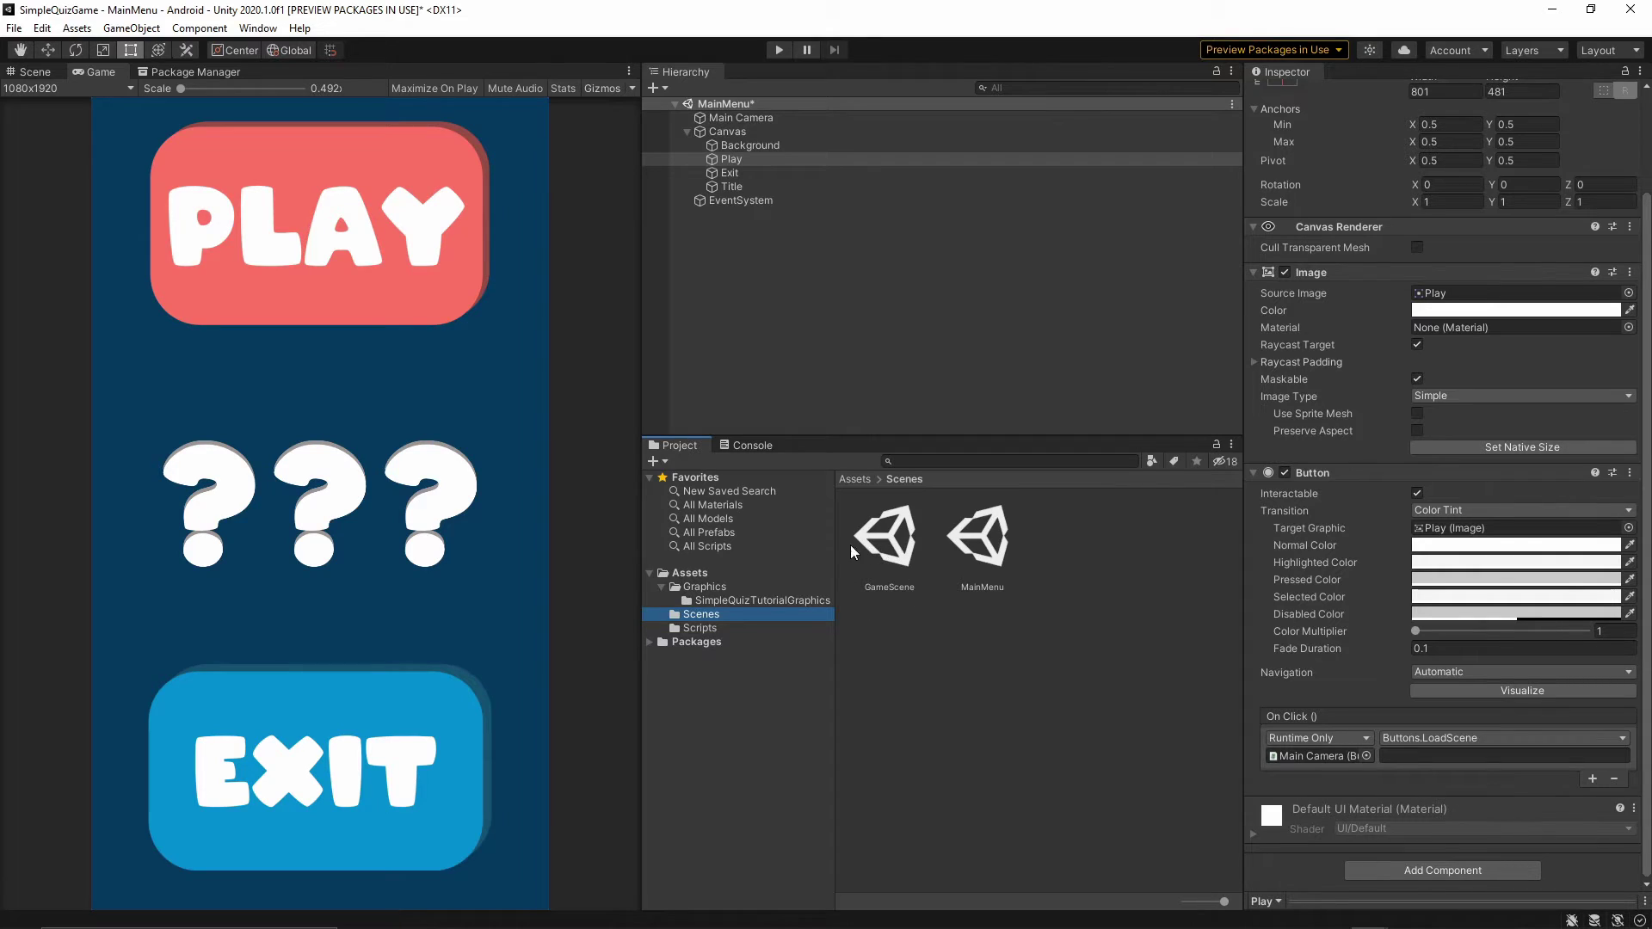
click(1401, 756)
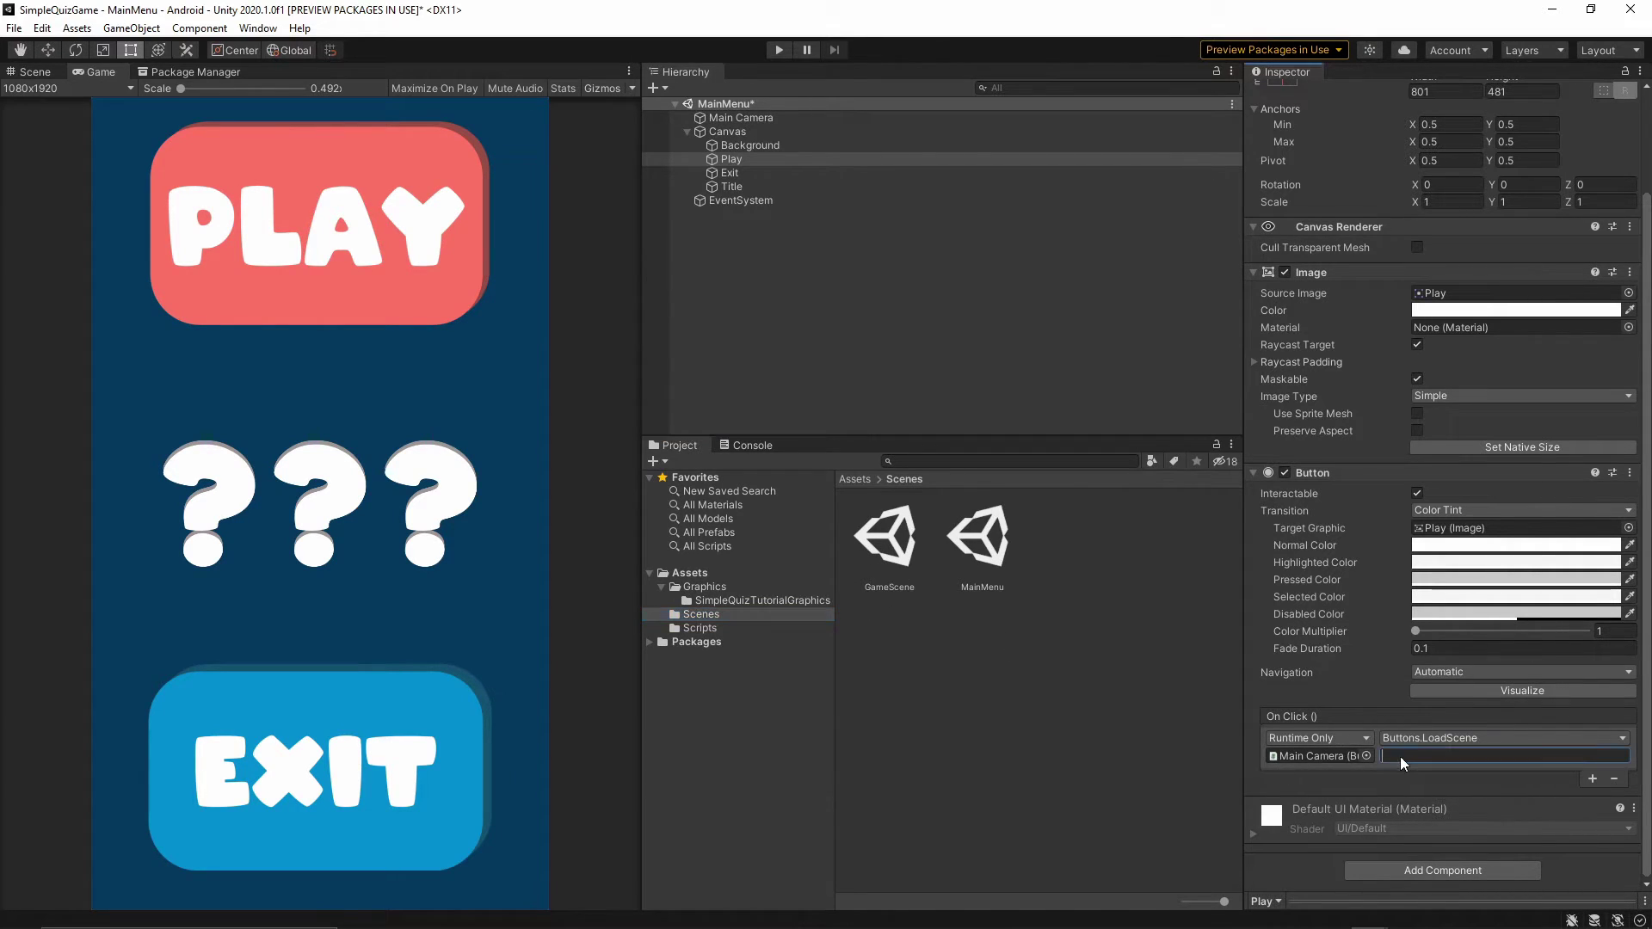
text(GameScene)
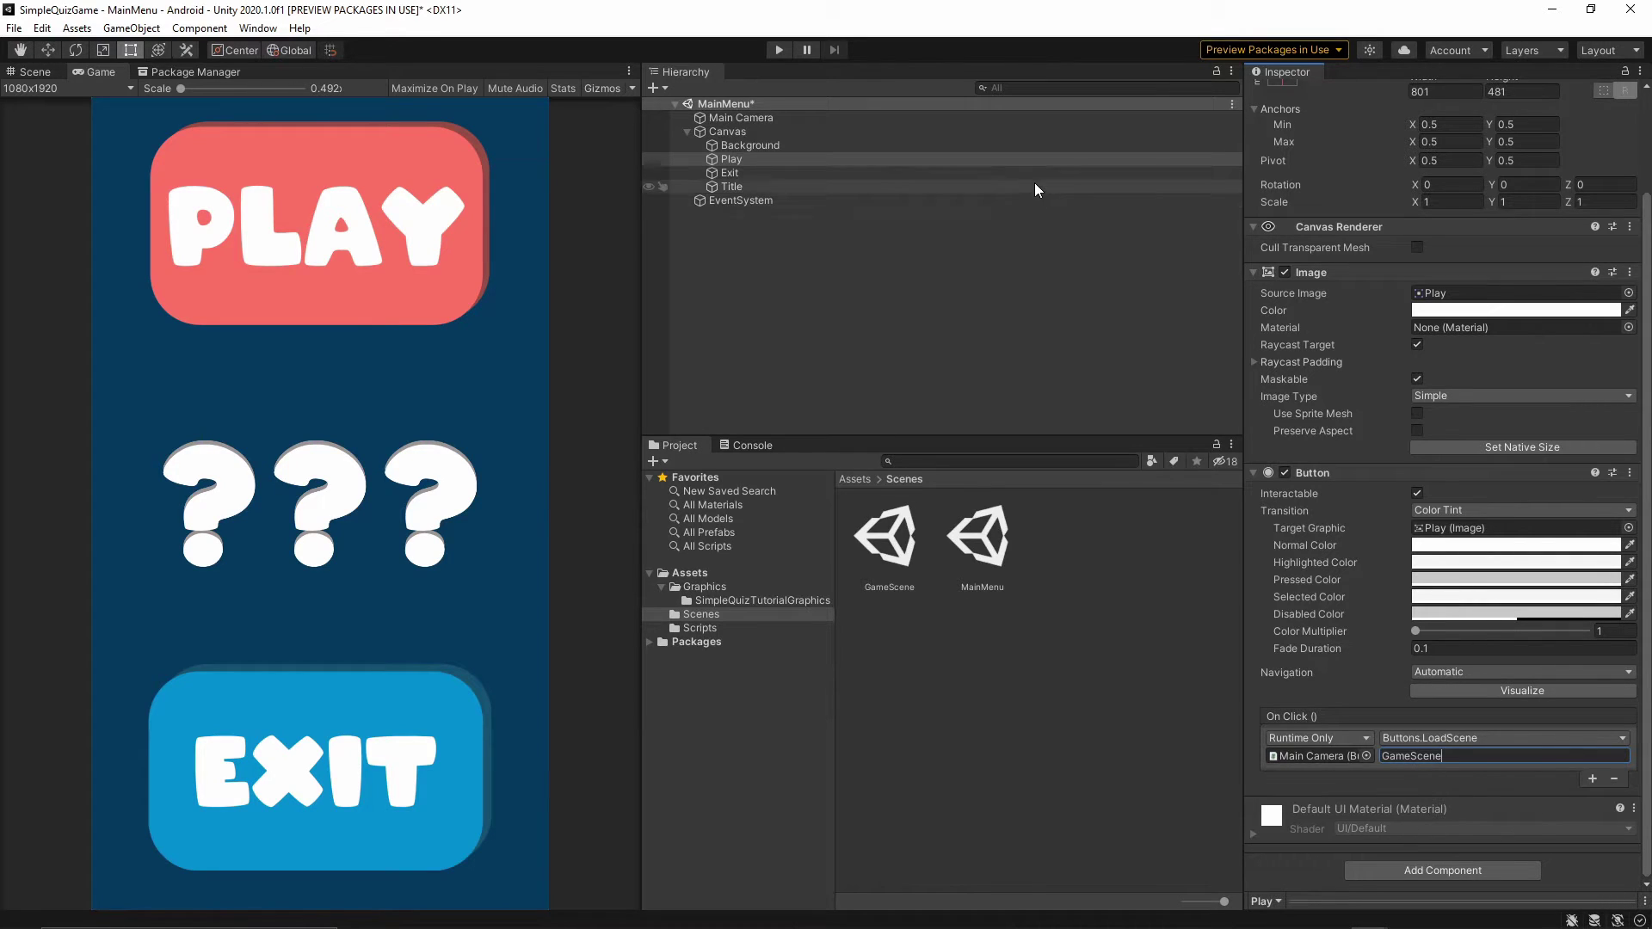
Step: Give the Exit button an On Click event that calls Buttons.CloseApplication on the Main Camera
click(726, 177)
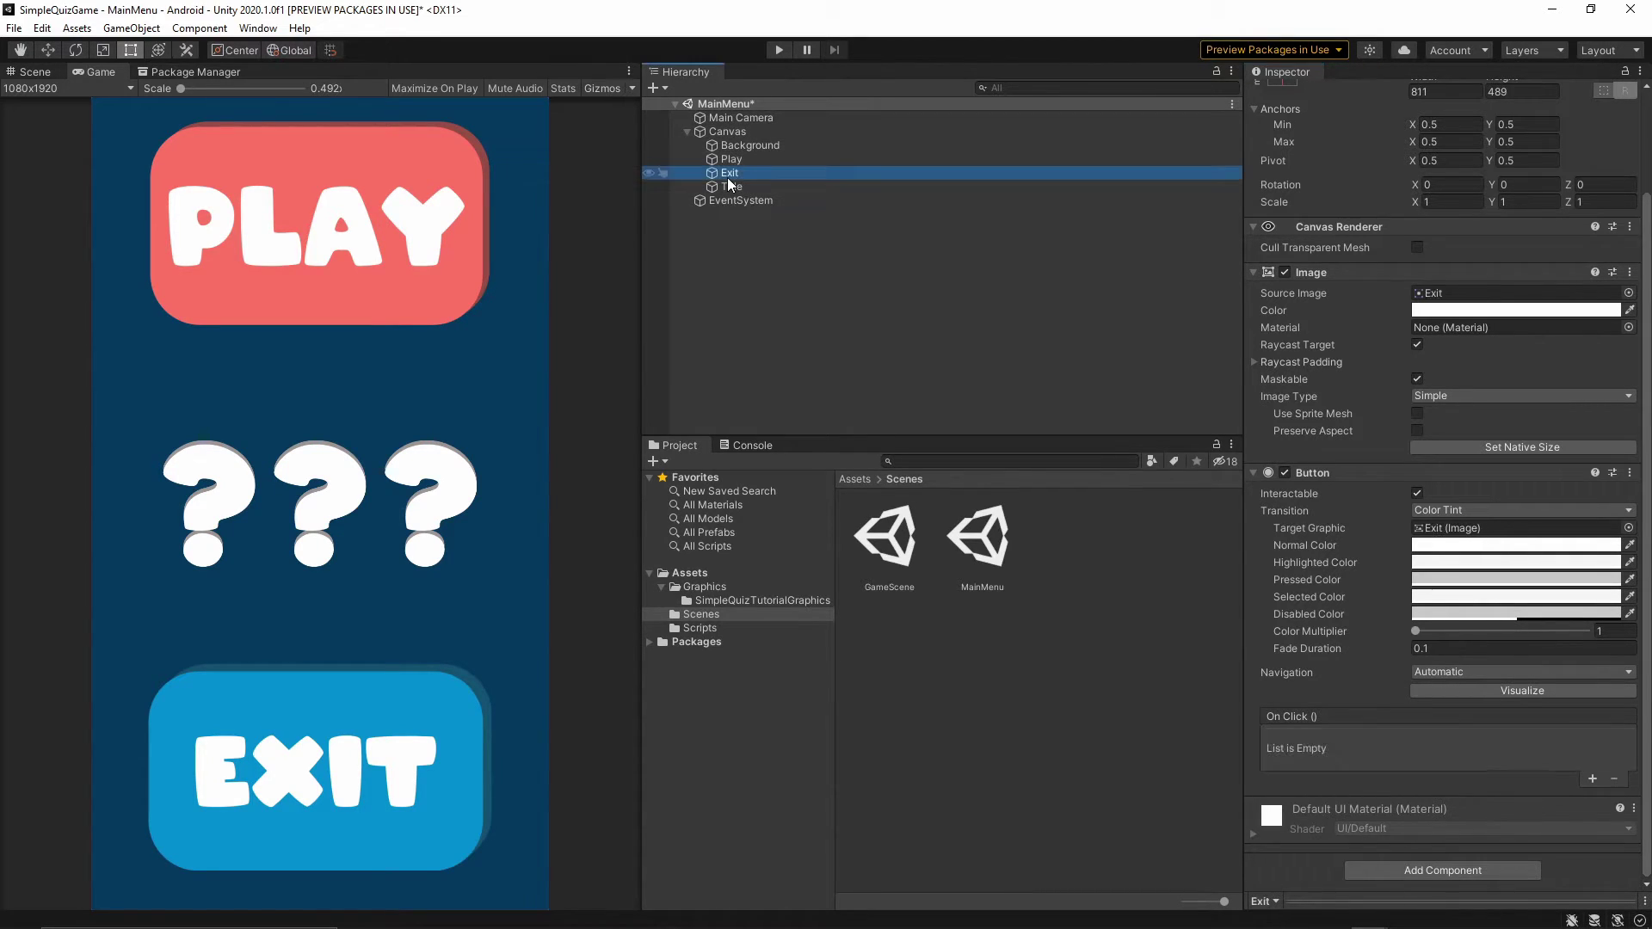
click(1593, 780)
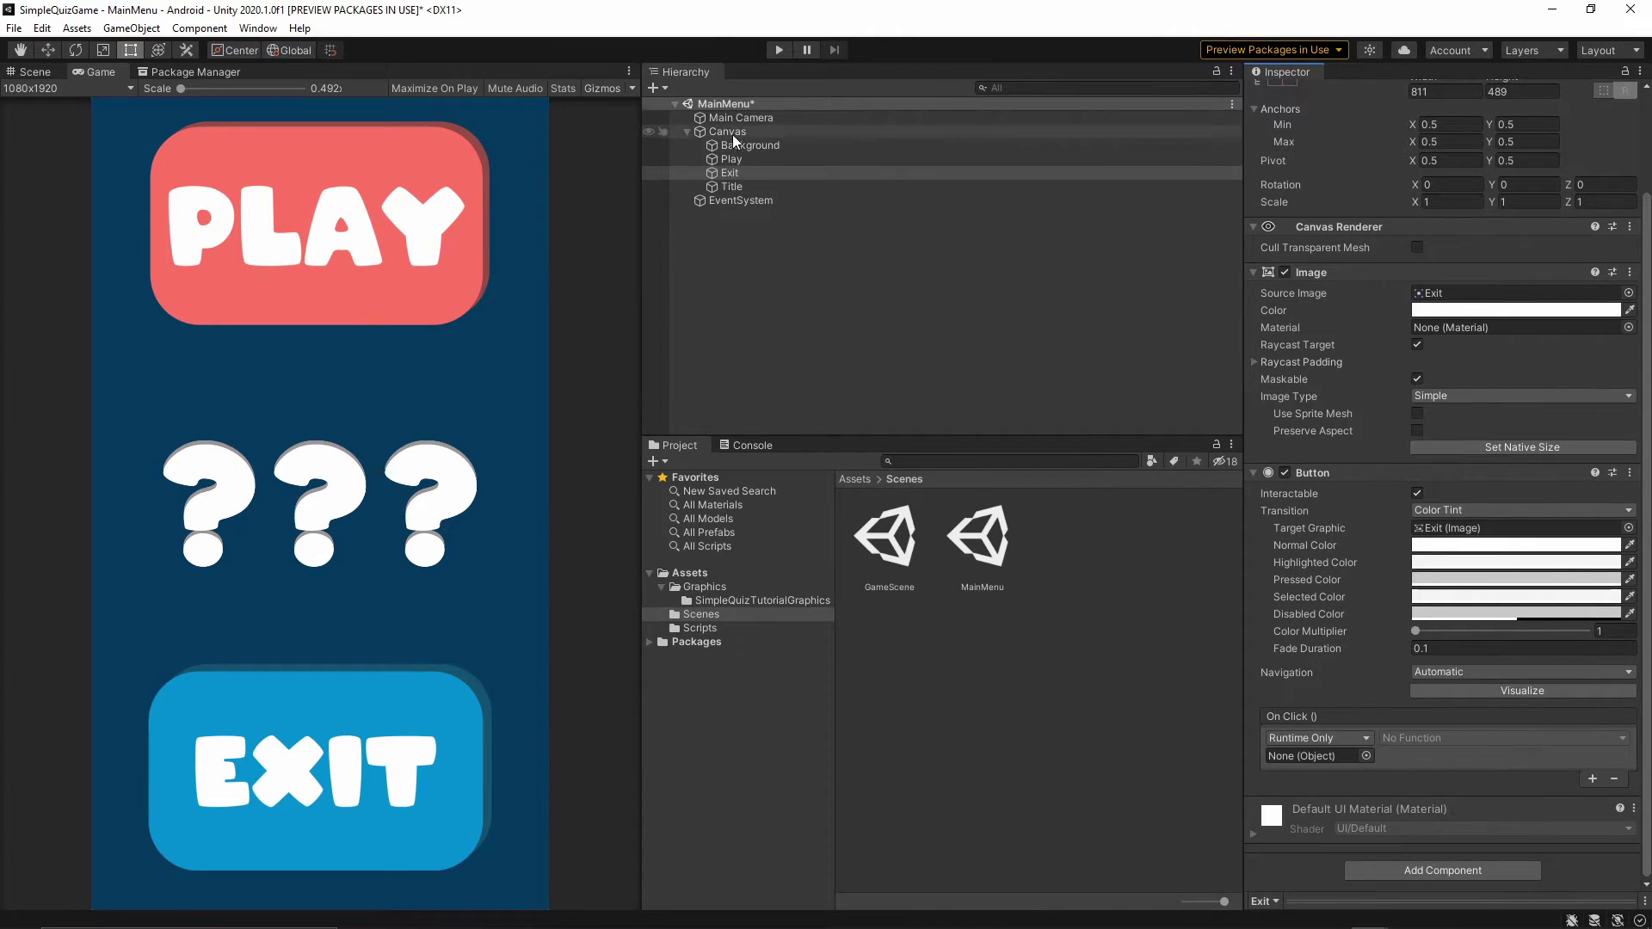
drag(740, 121, 1331, 762)
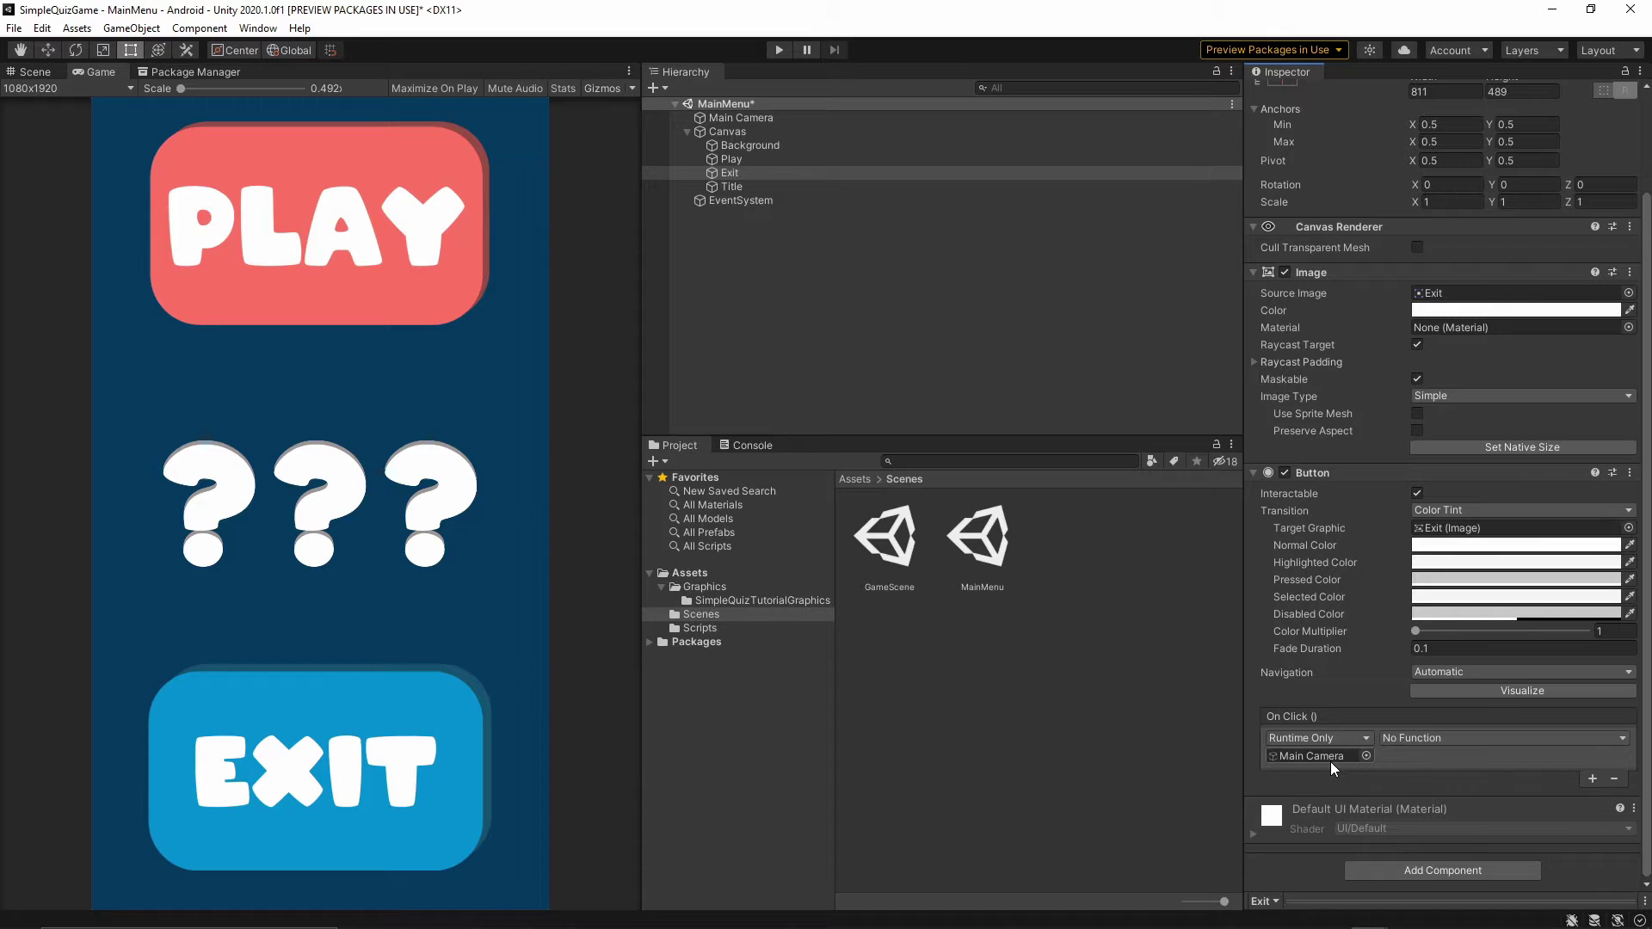
click(1446, 740)
mouse_move(1432, 864)
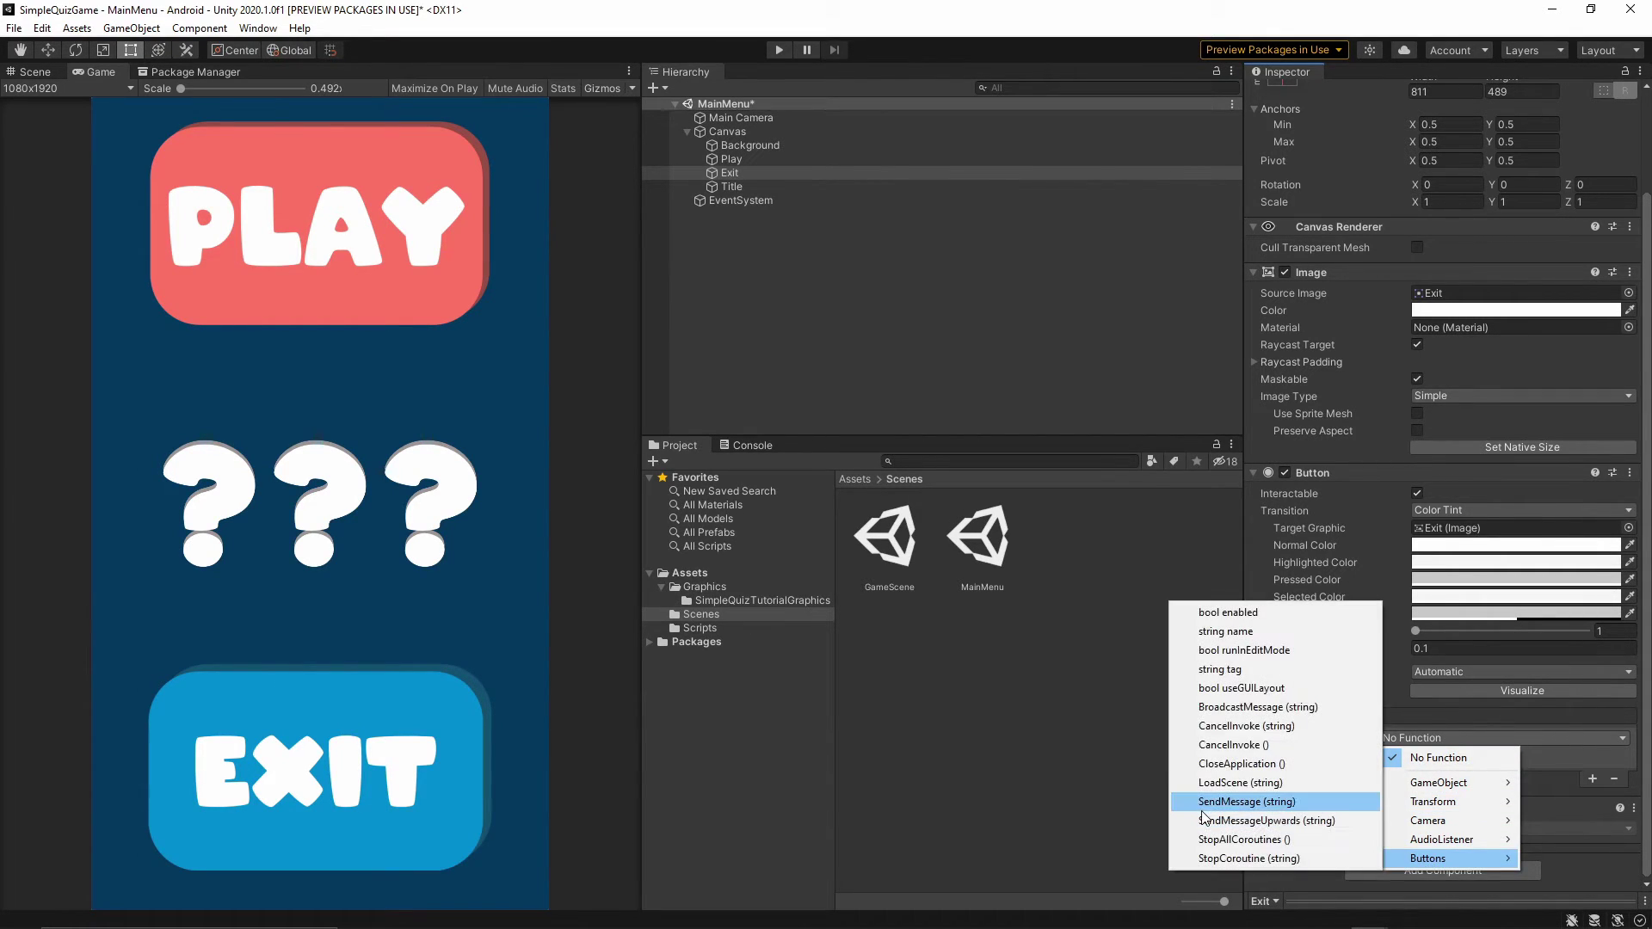
click(1269, 765)
click(1025, 773)
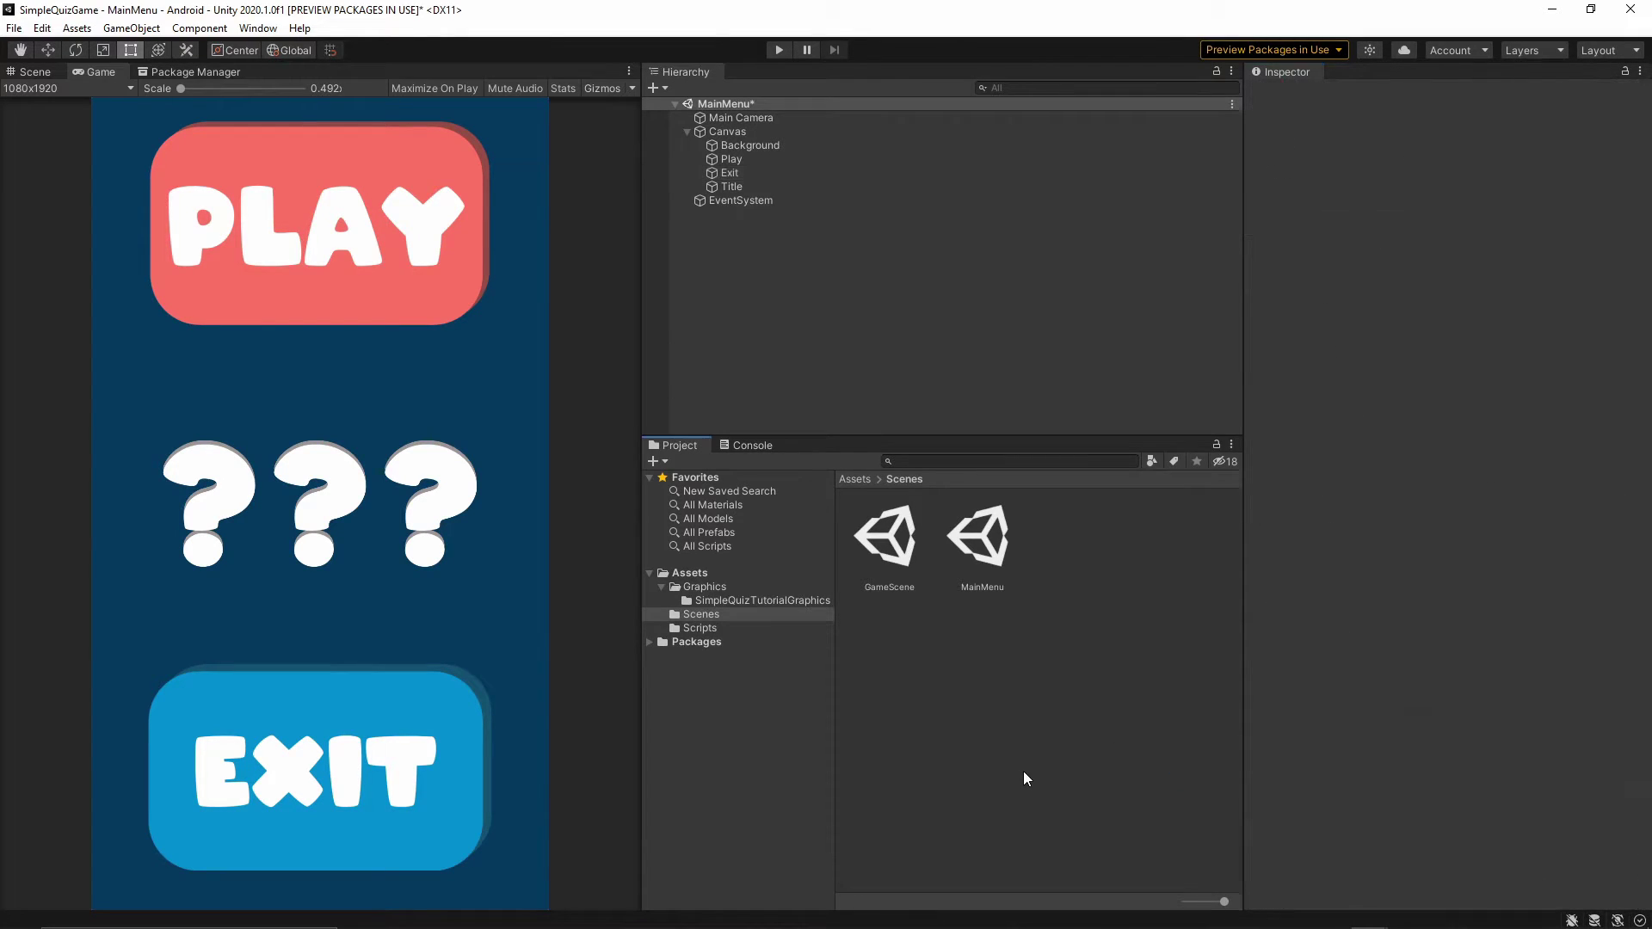
click(982, 547)
click(890, 549)
click(984, 551)
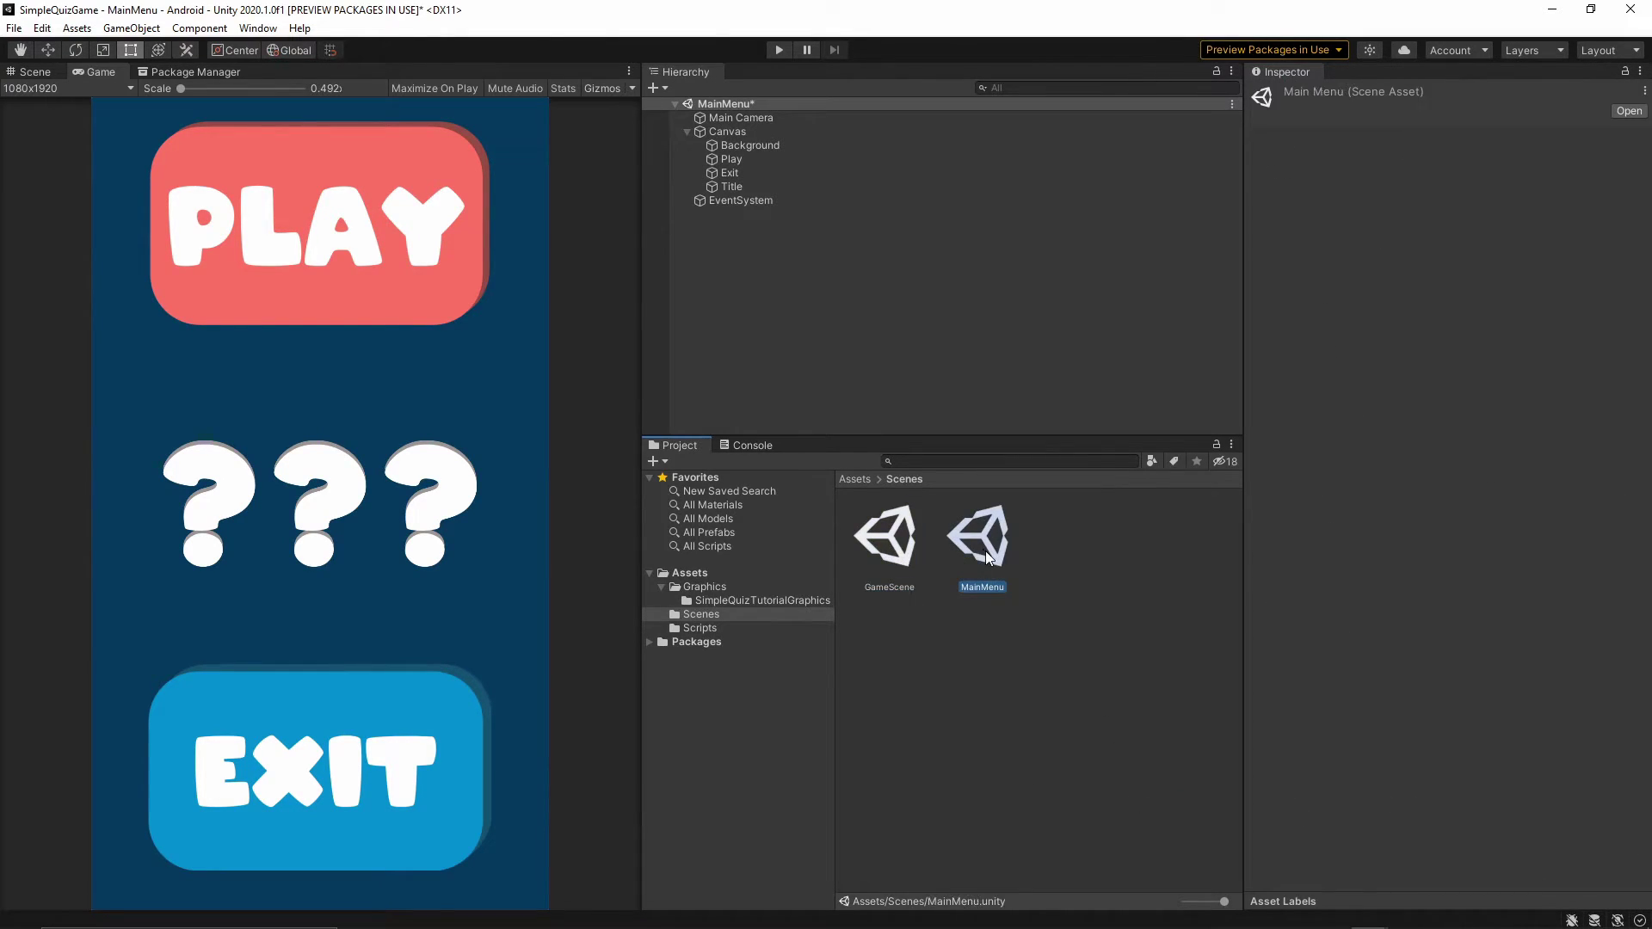
click(967, 288)
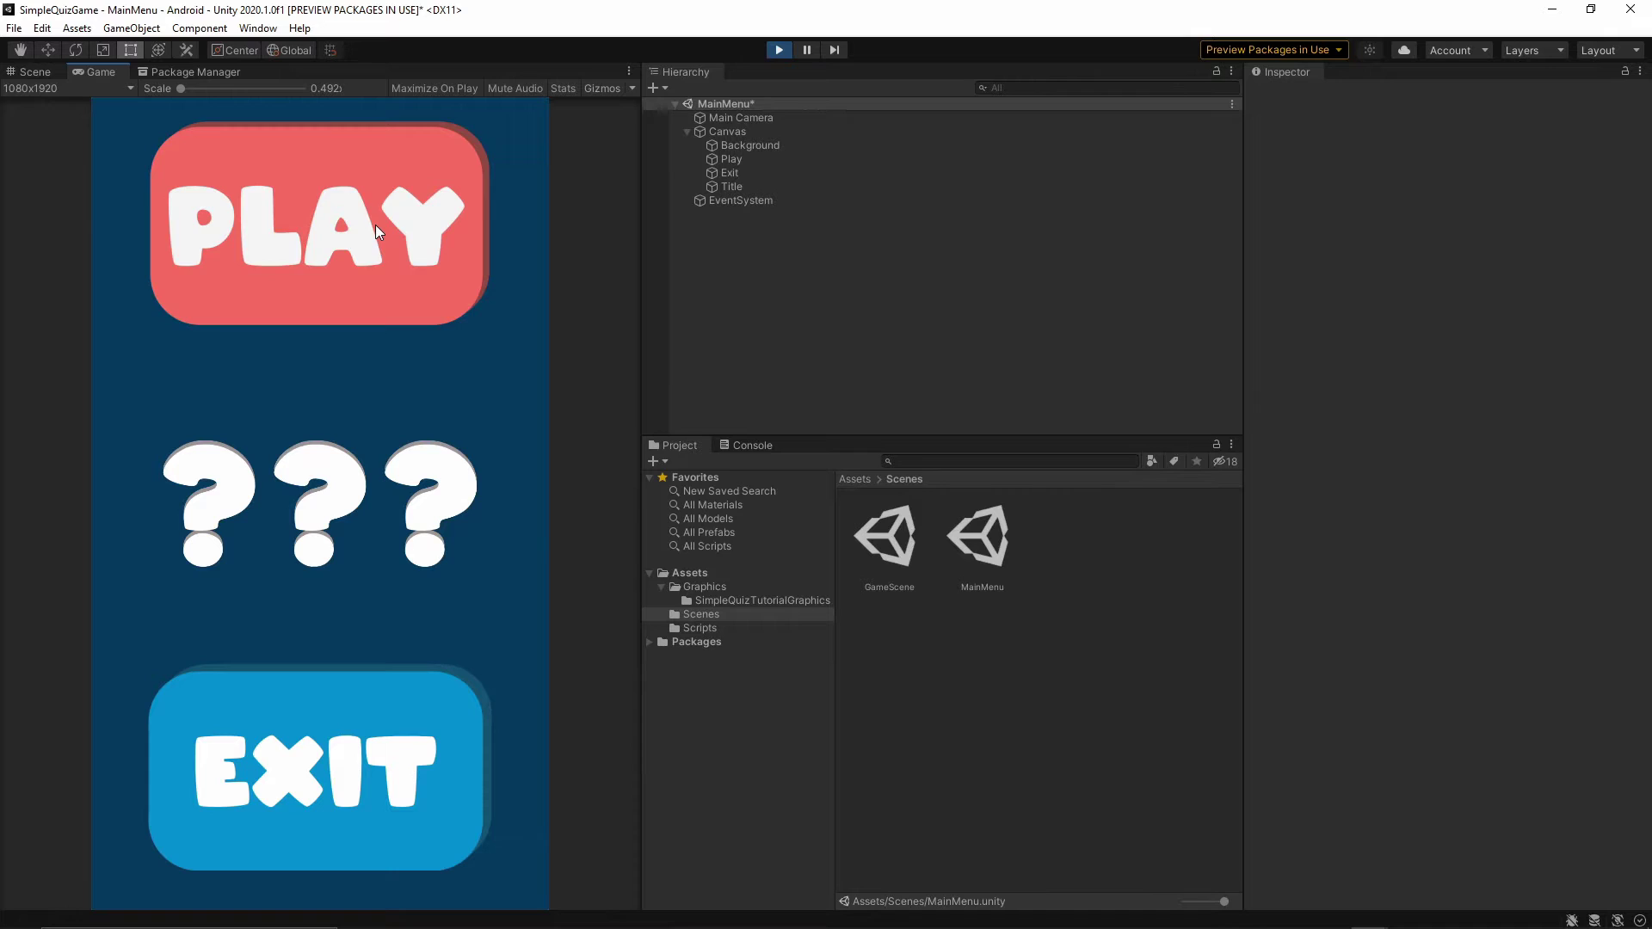
Step: Test the menu's Play button in play mode, check the console output and stop the run
click(376, 224)
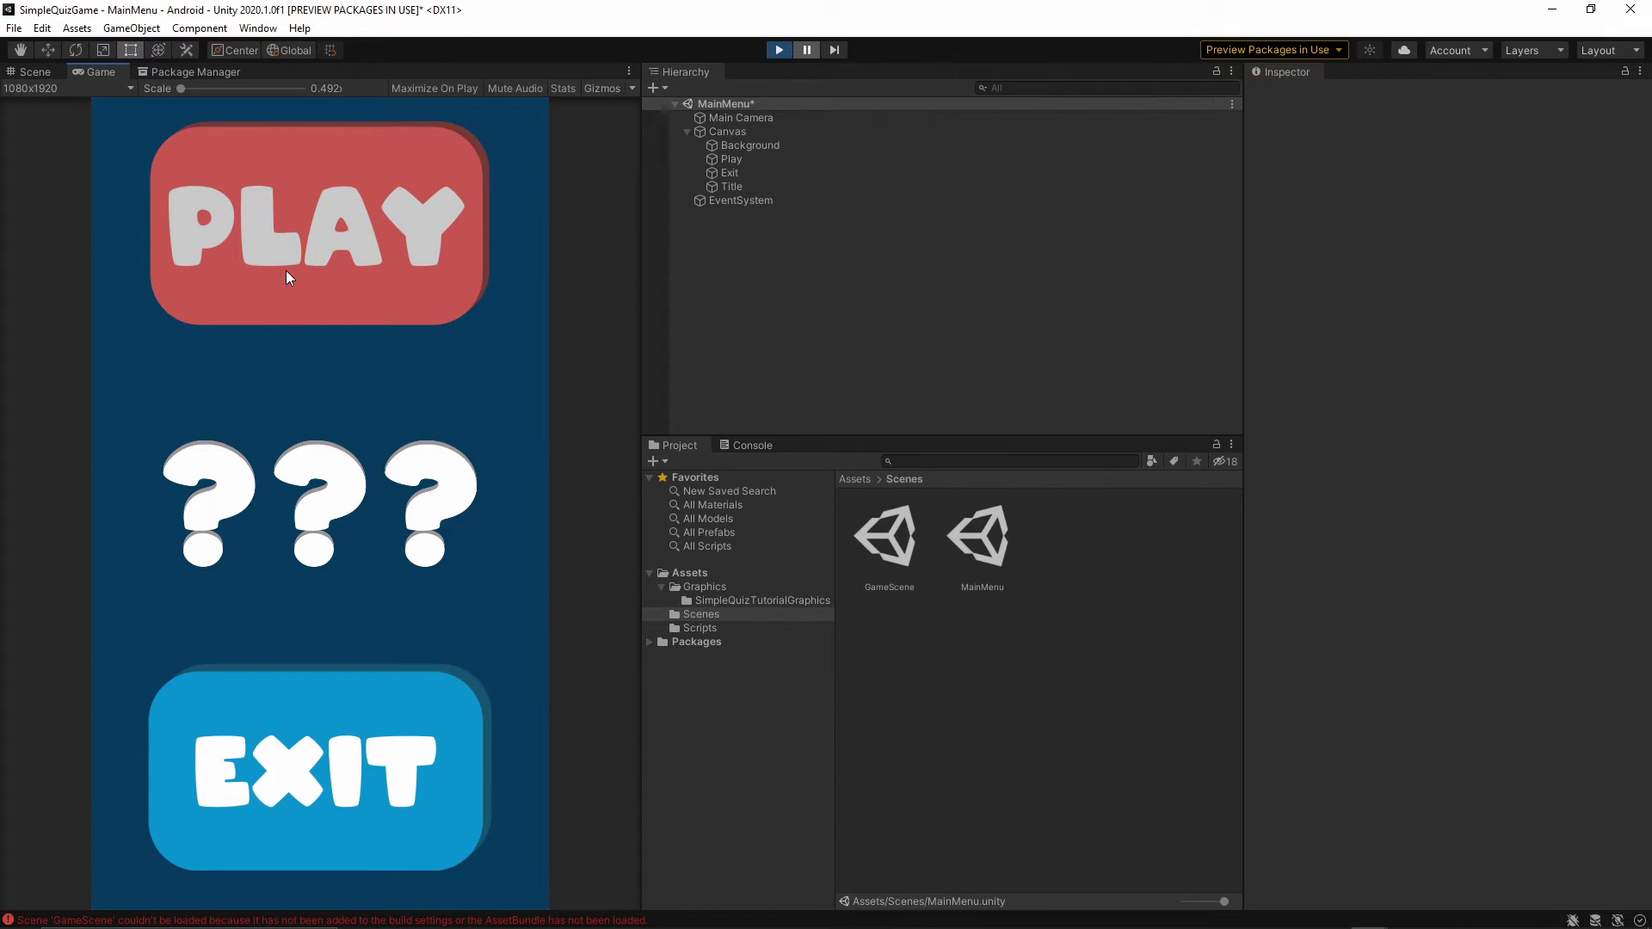
click(754, 446)
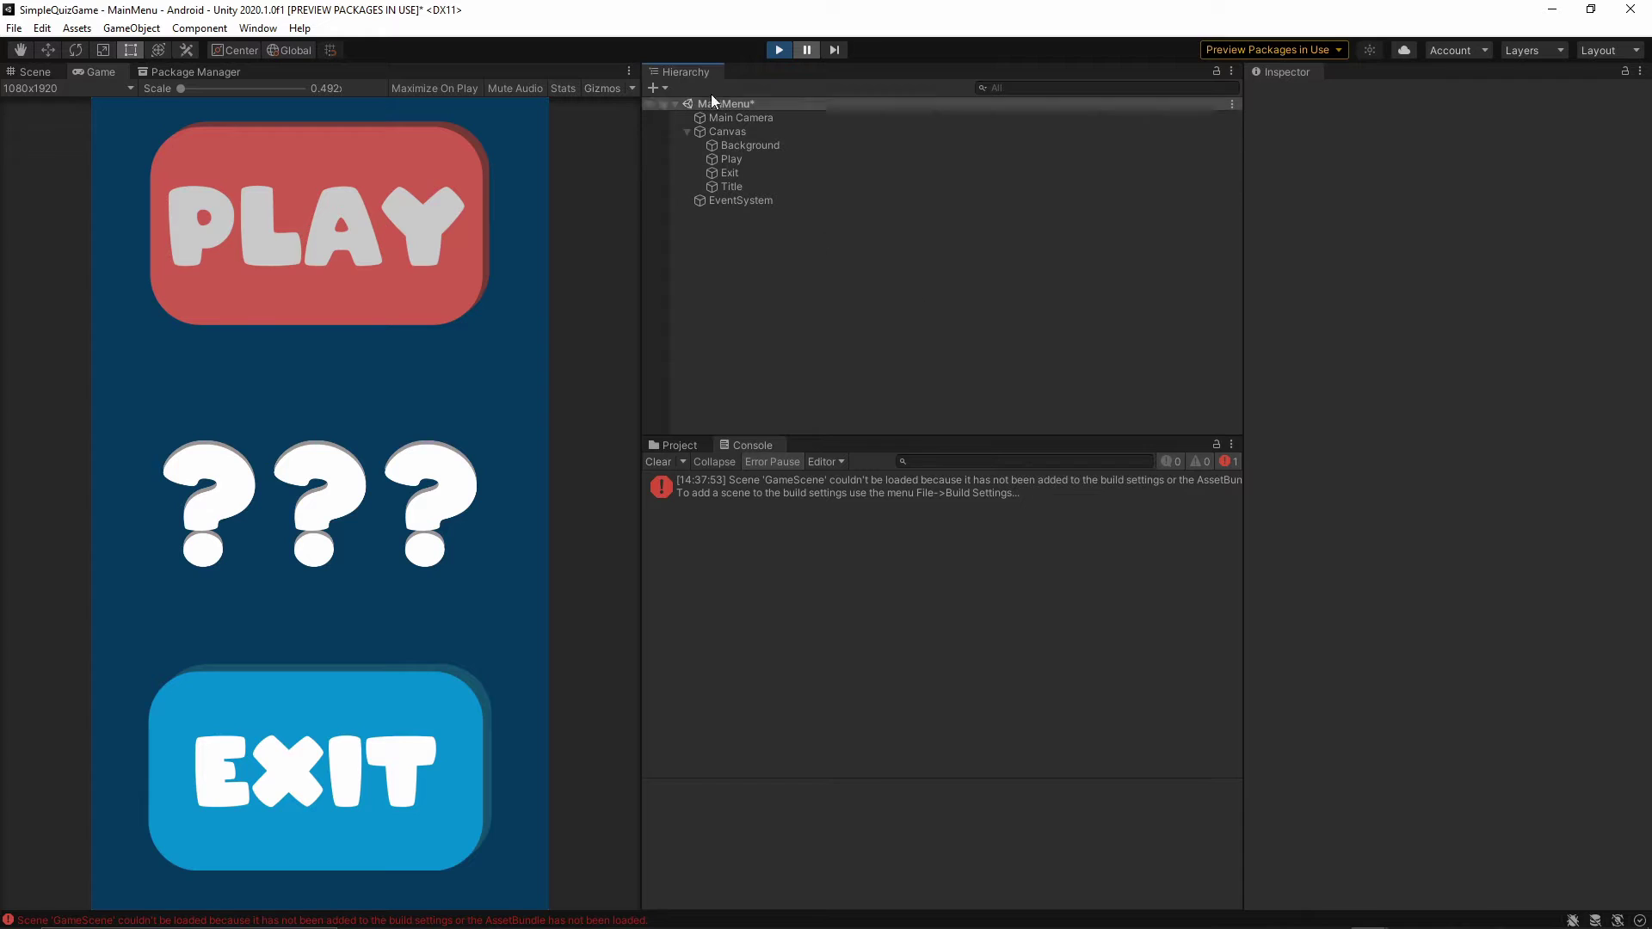
click(780, 49)
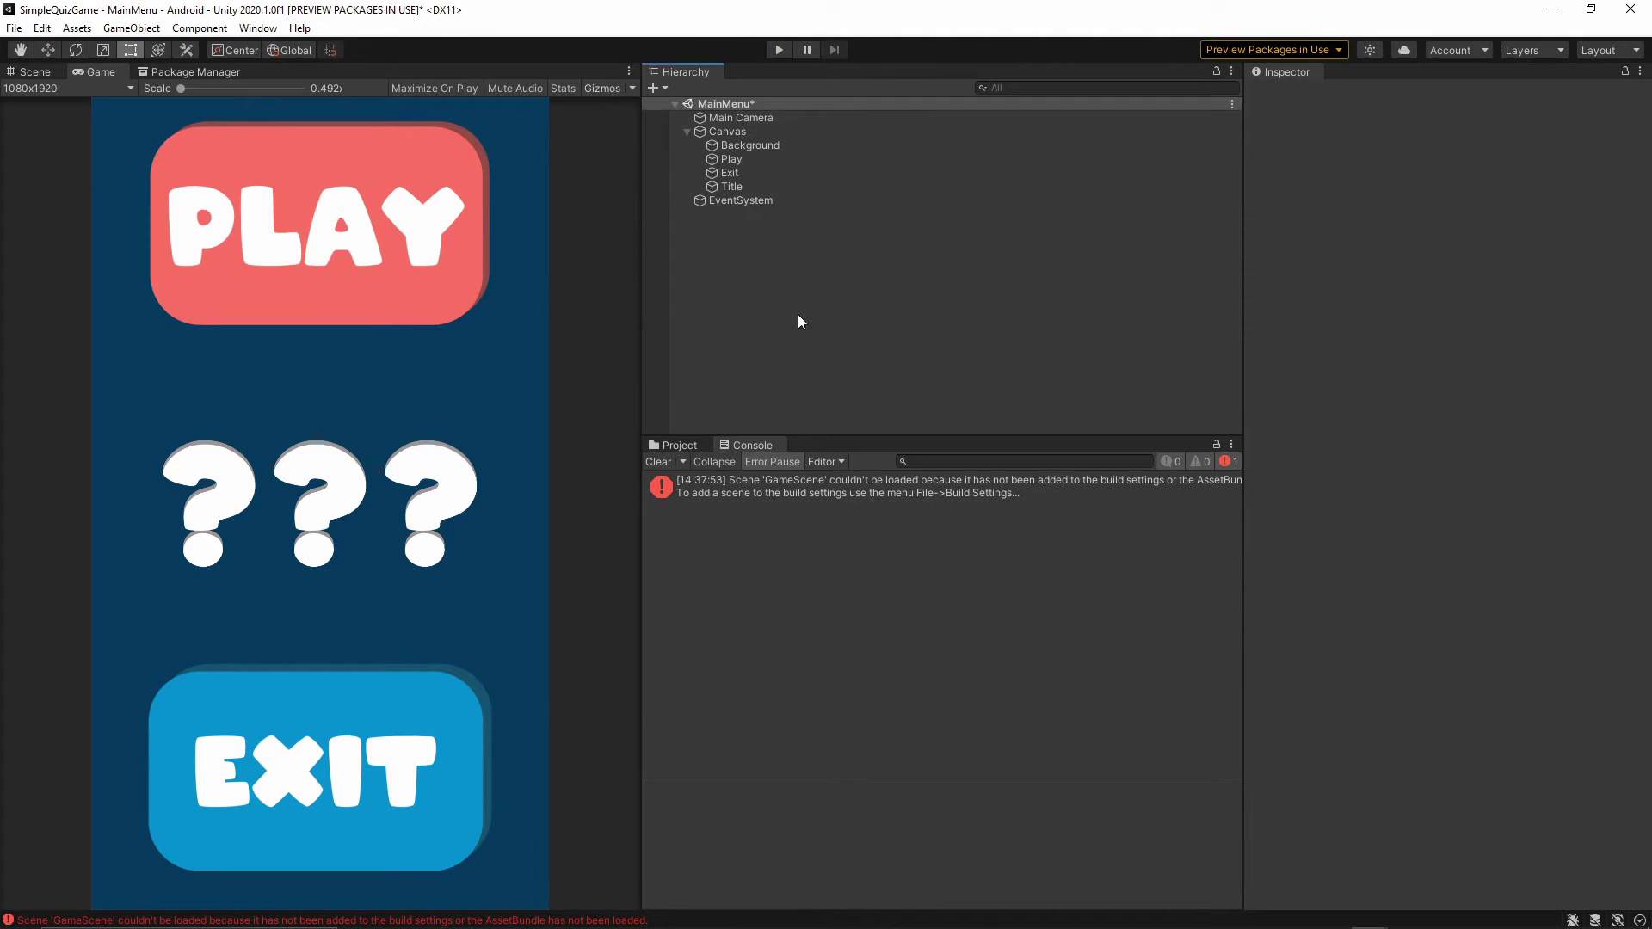
Step: Add GameScene to the Scenes In Build list after MainMenu in the Build Settings and close them
click(680, 446)
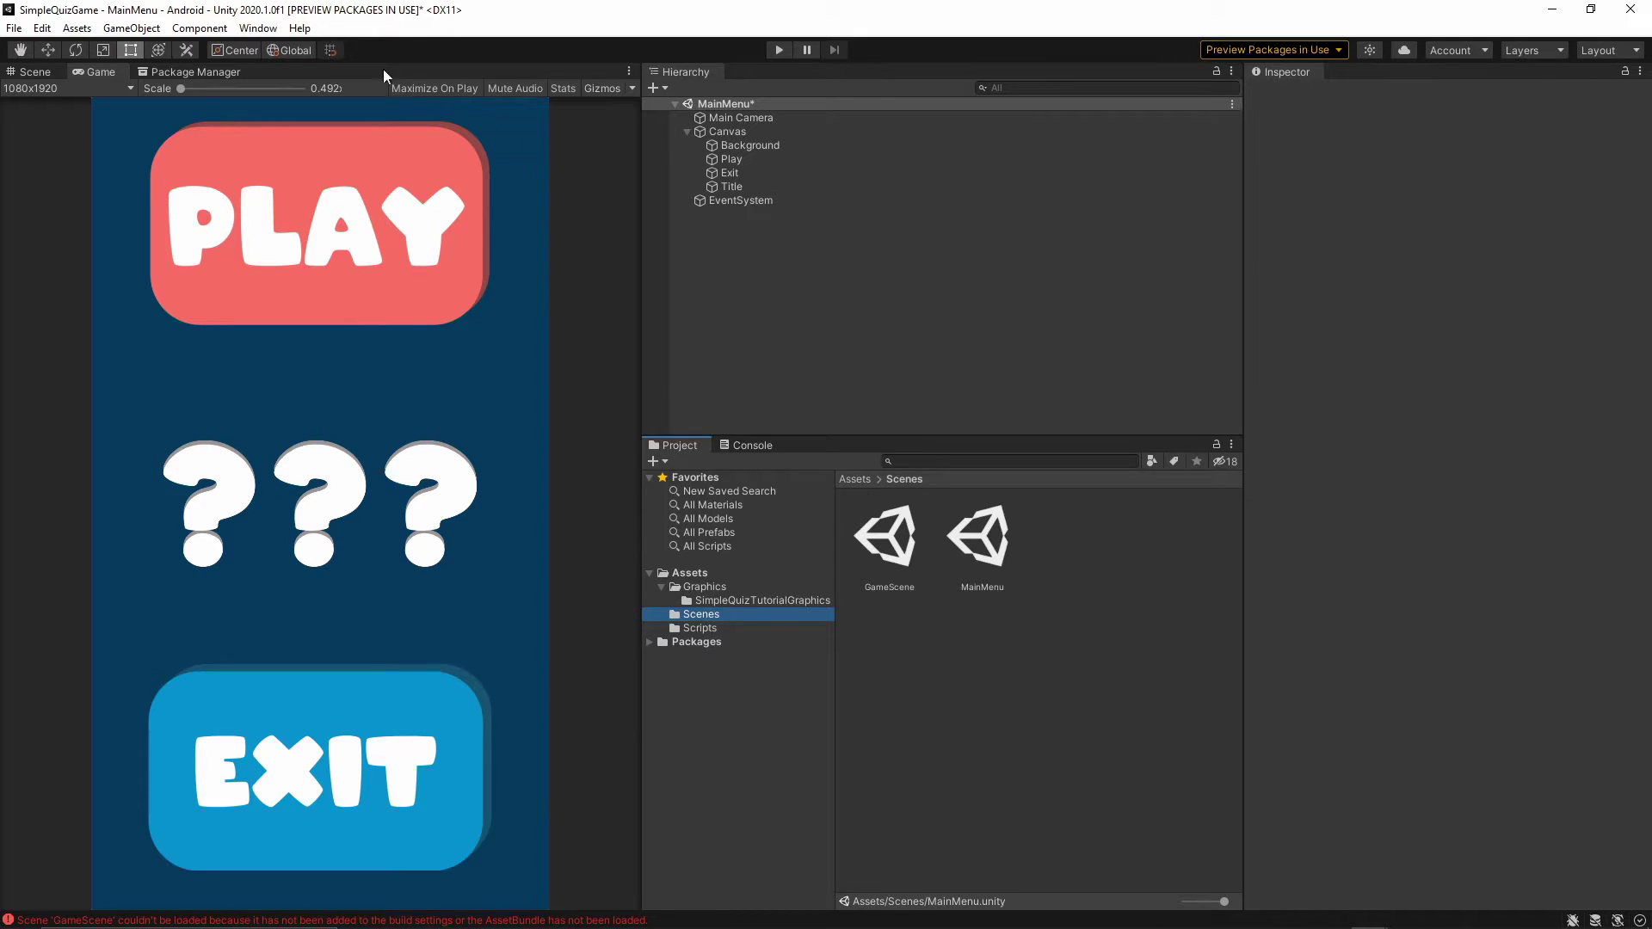
click(14, 28)
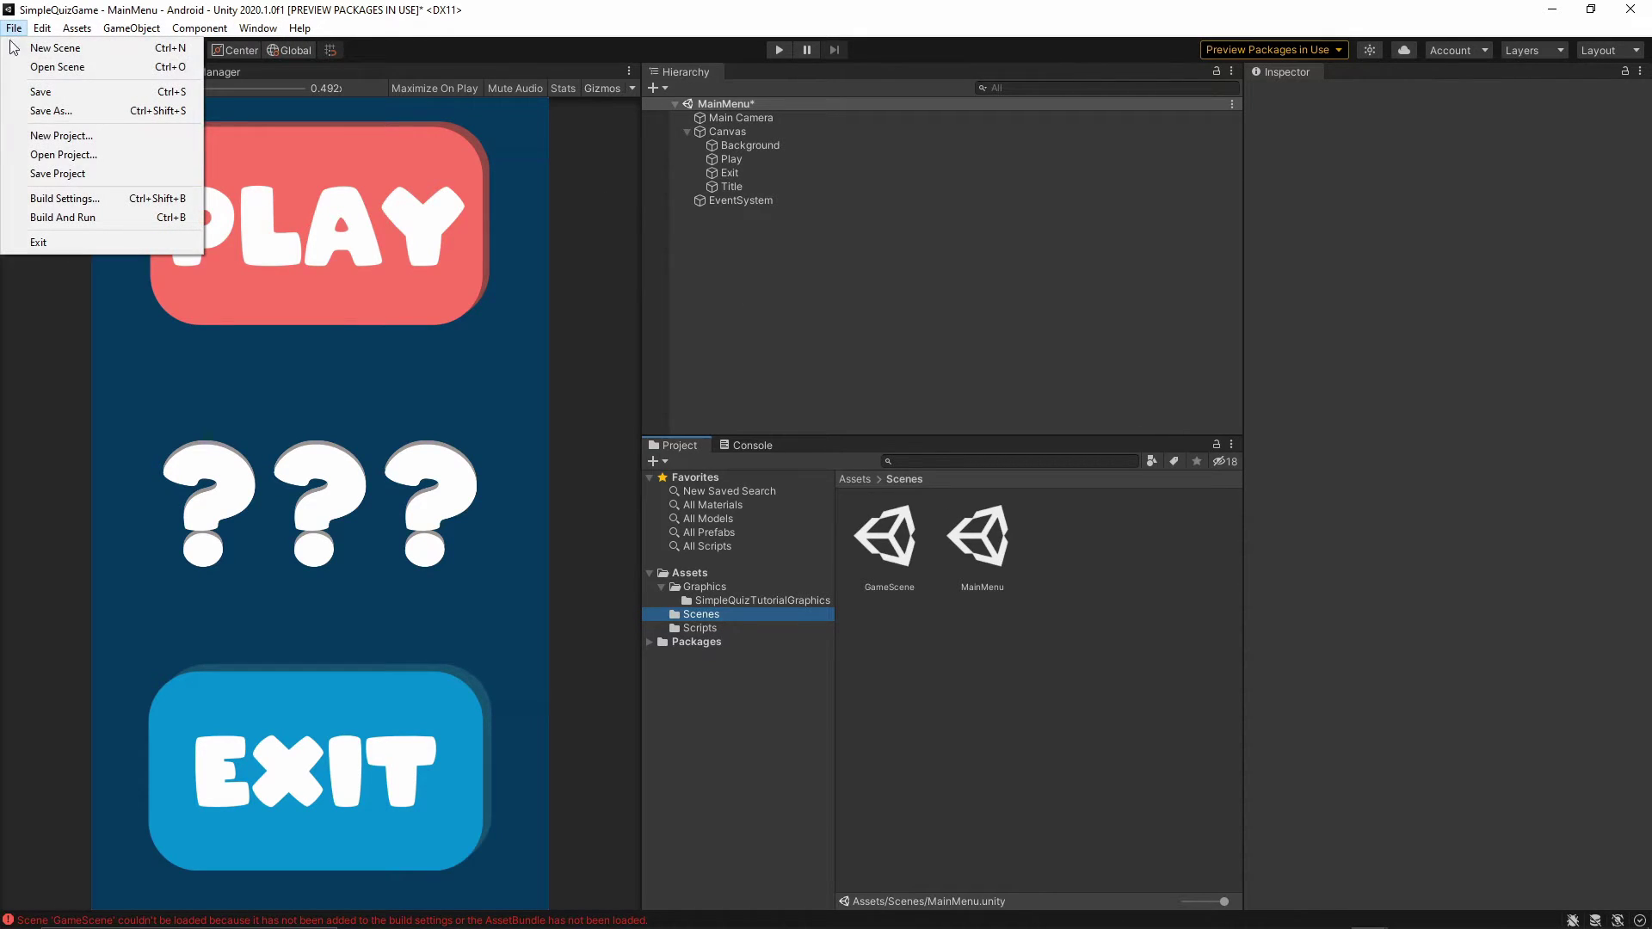
click(65, 198)
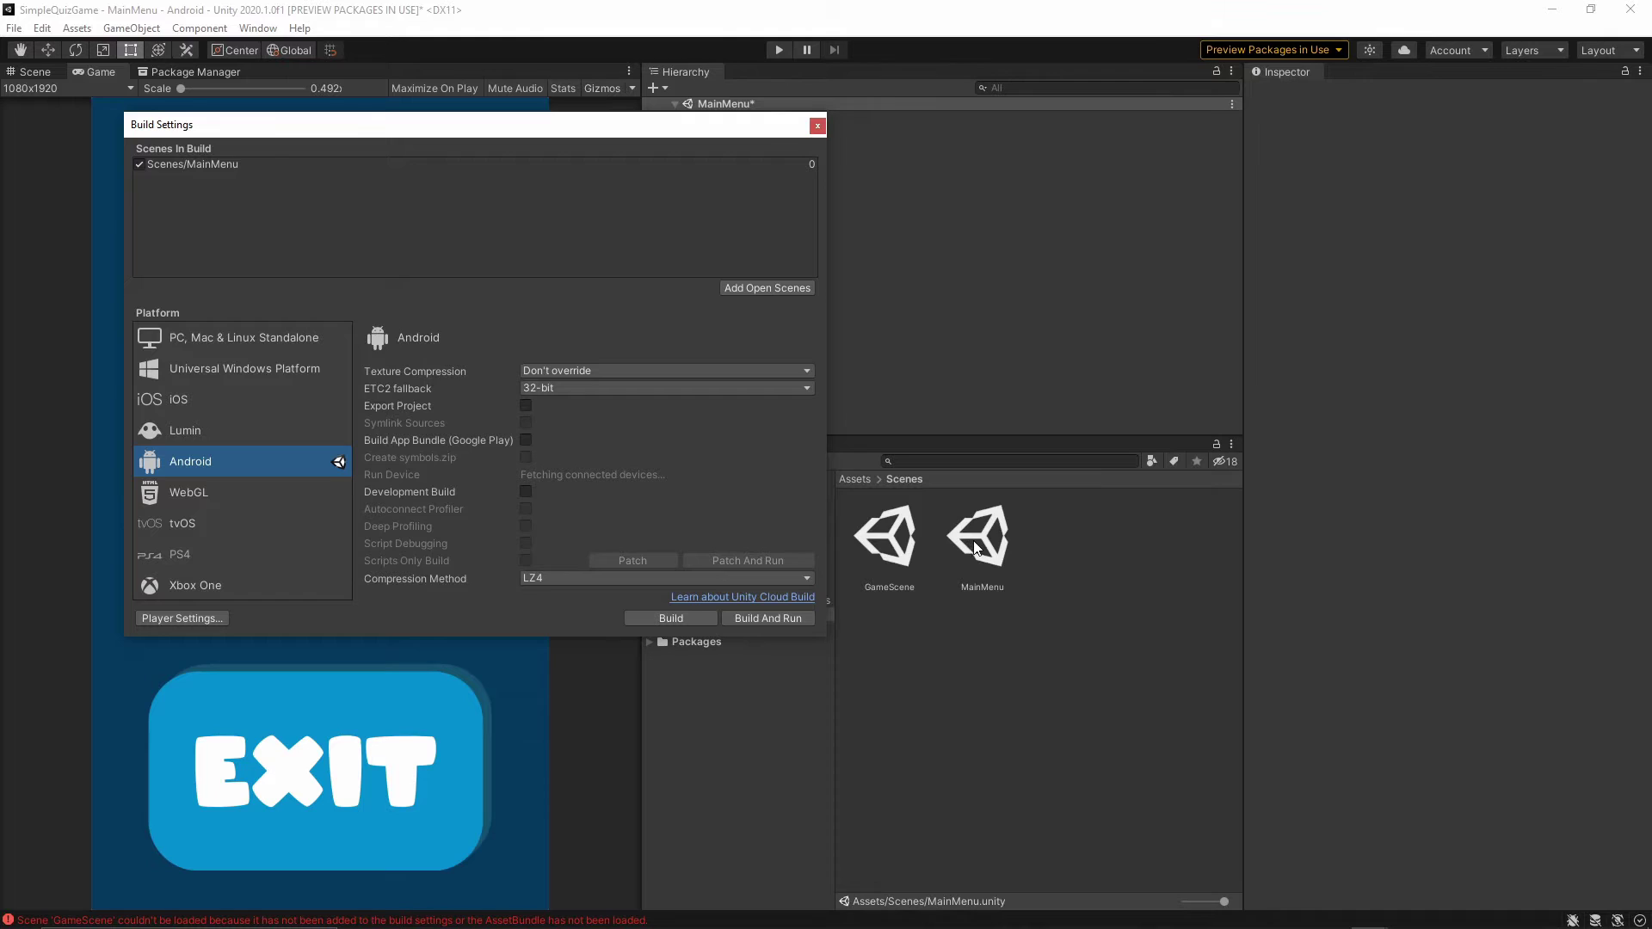
drag(886, 538, 179, 191)
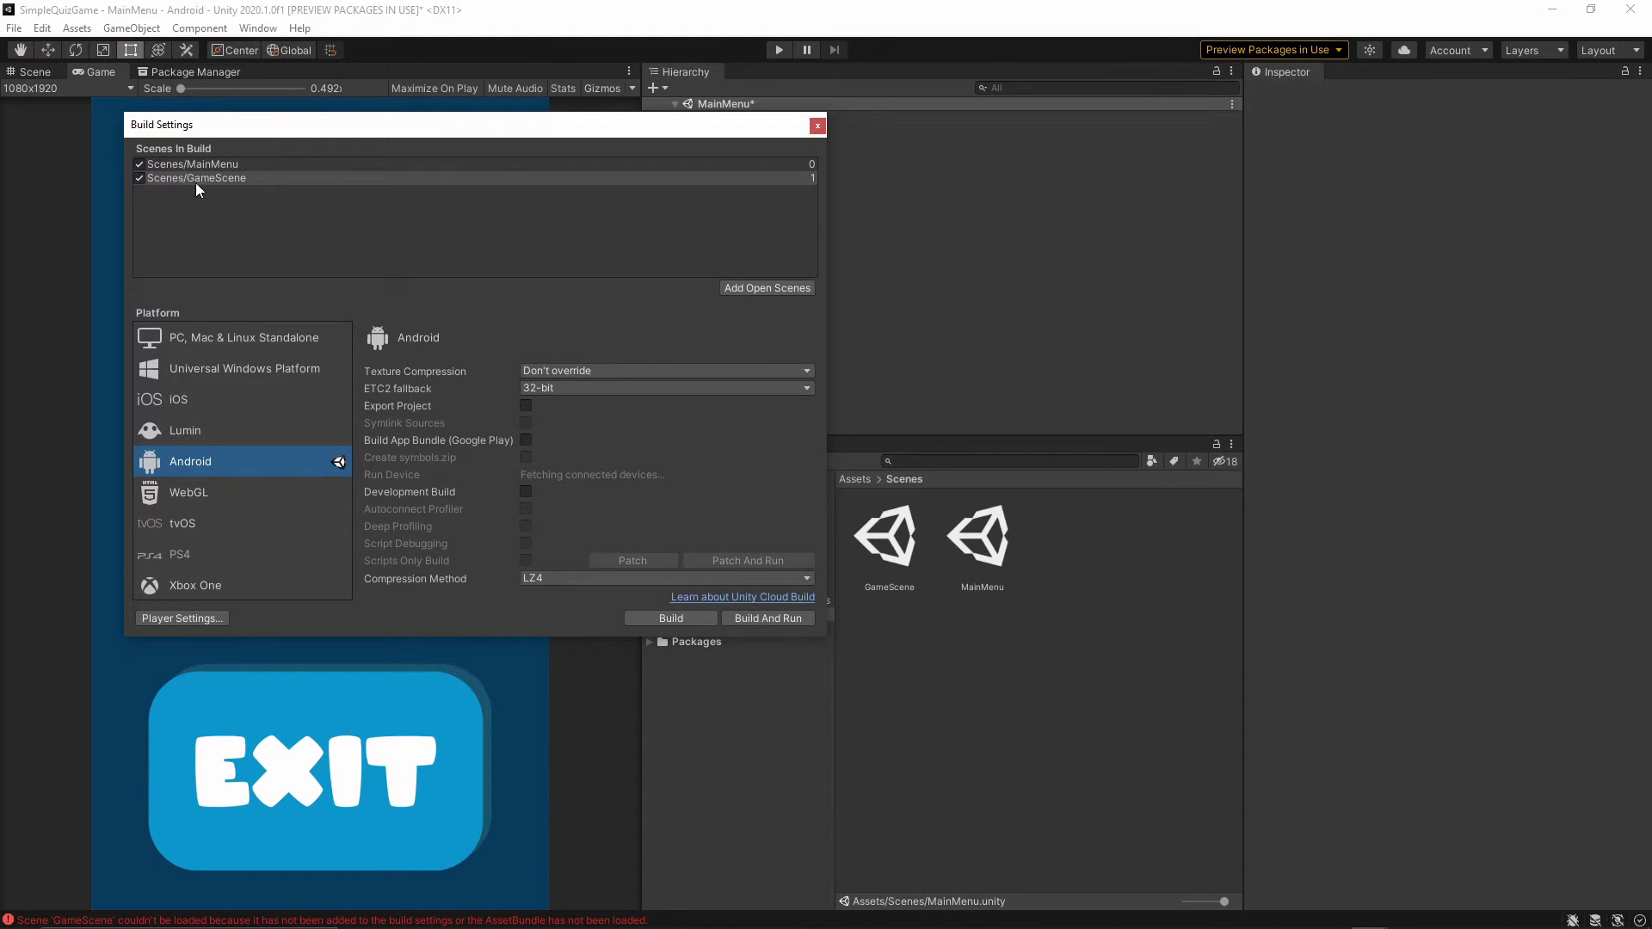
click(200, 163)
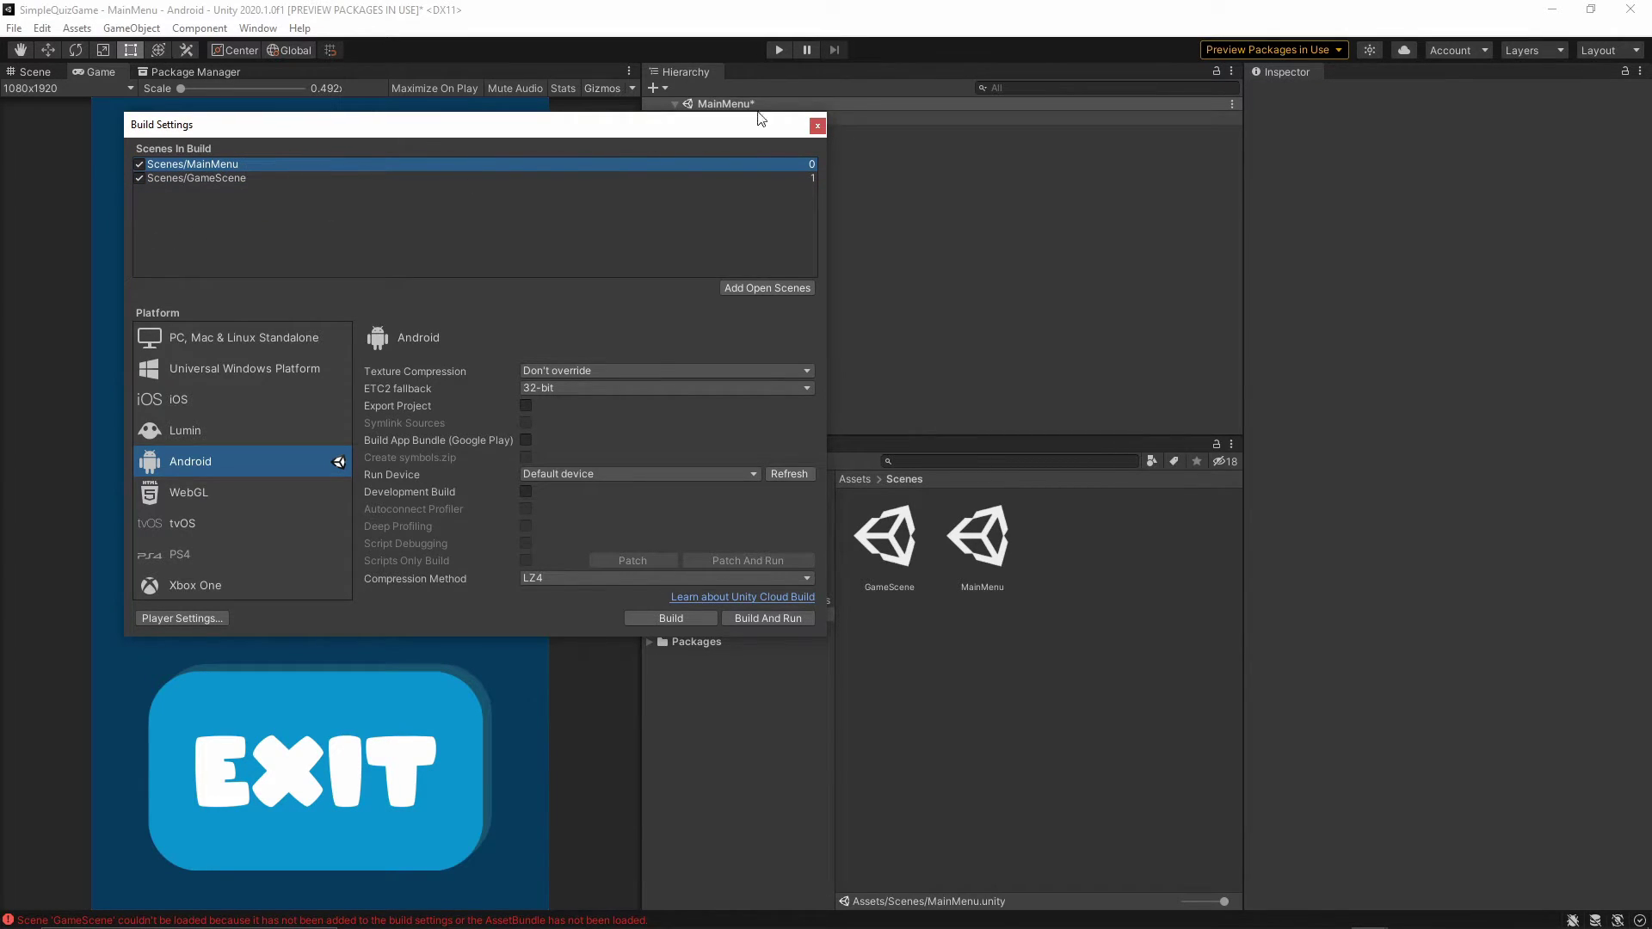
click(816, 128)
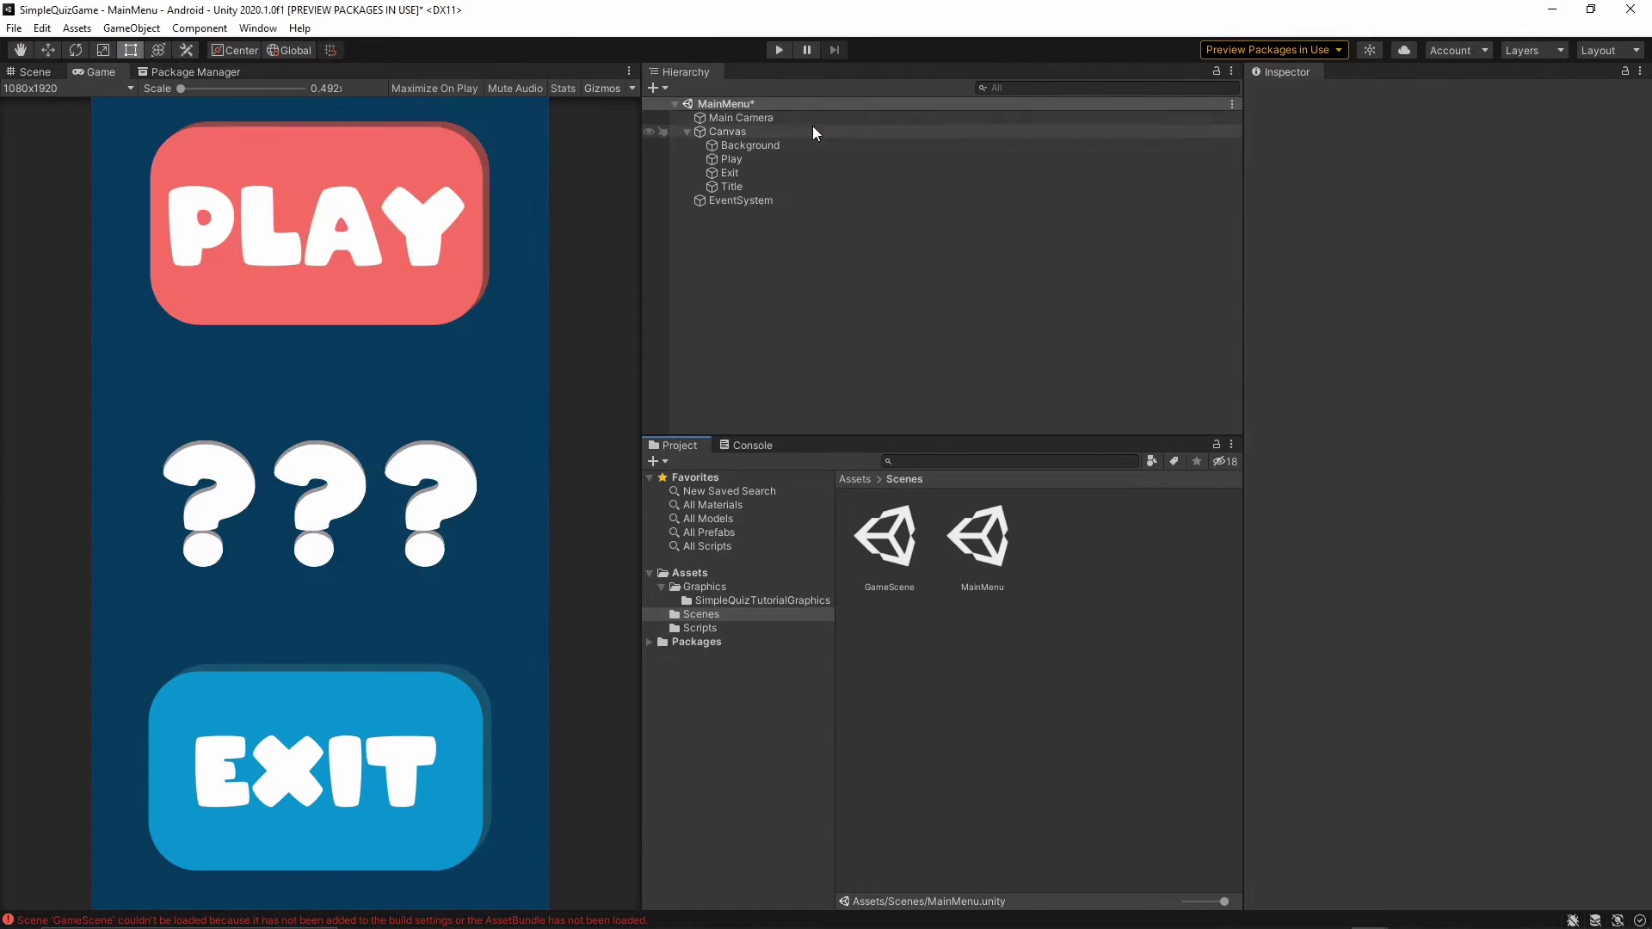
Step: Run the MainMenu scene again to test loading GameScene through the Play button, and exit play mode
click(778, 49)
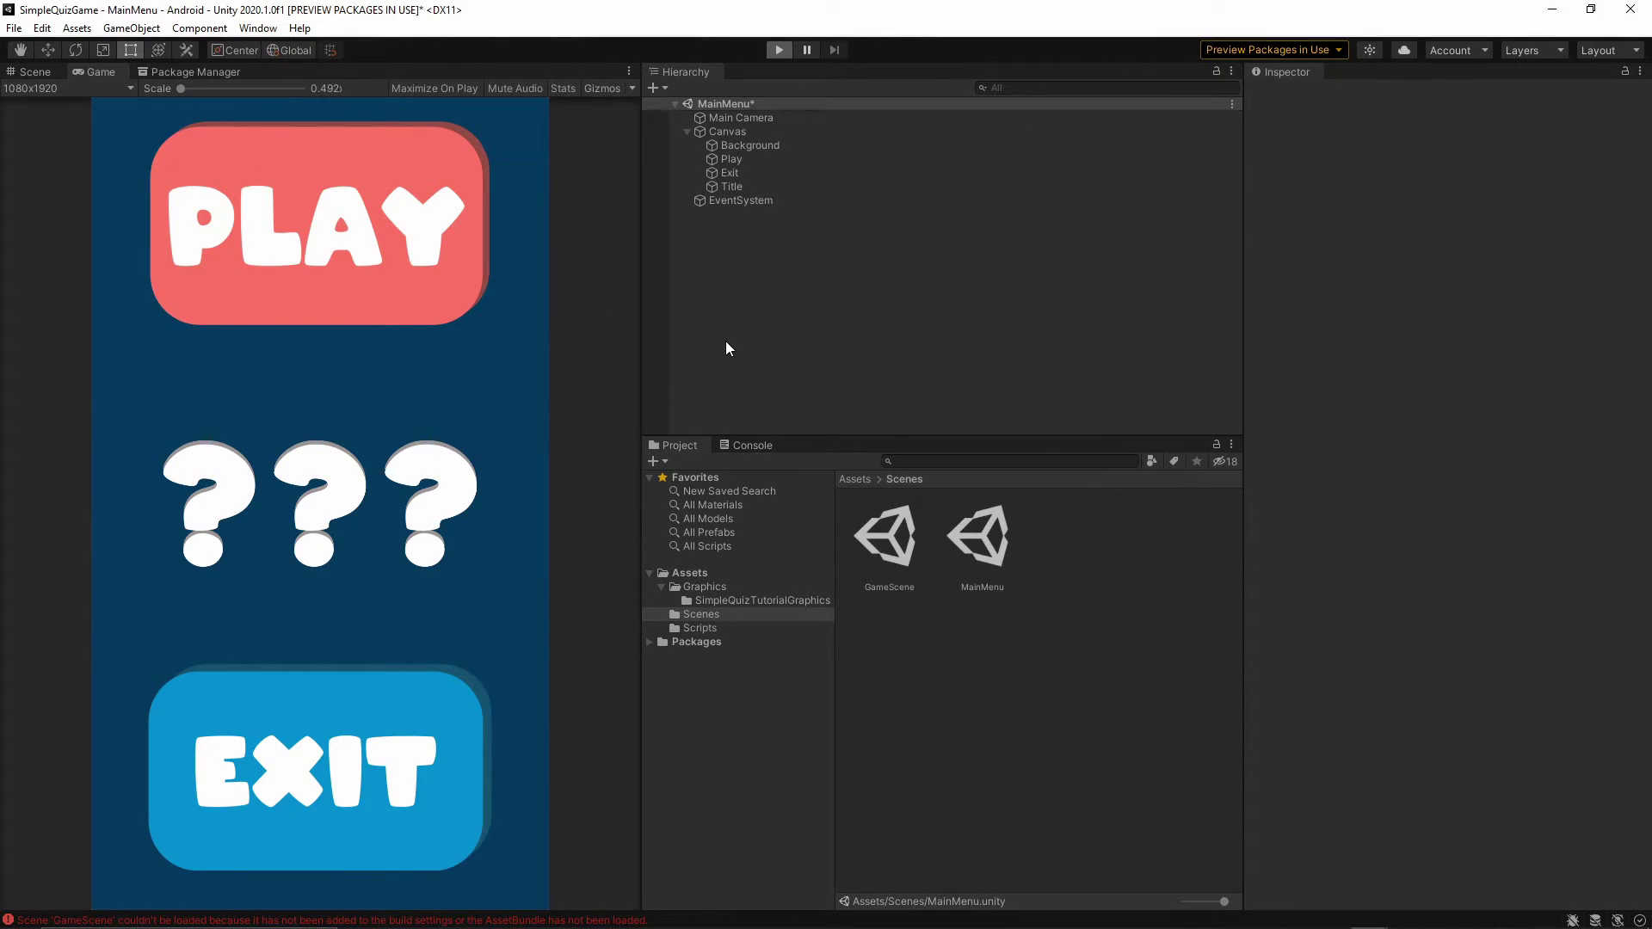
click(358, 234)
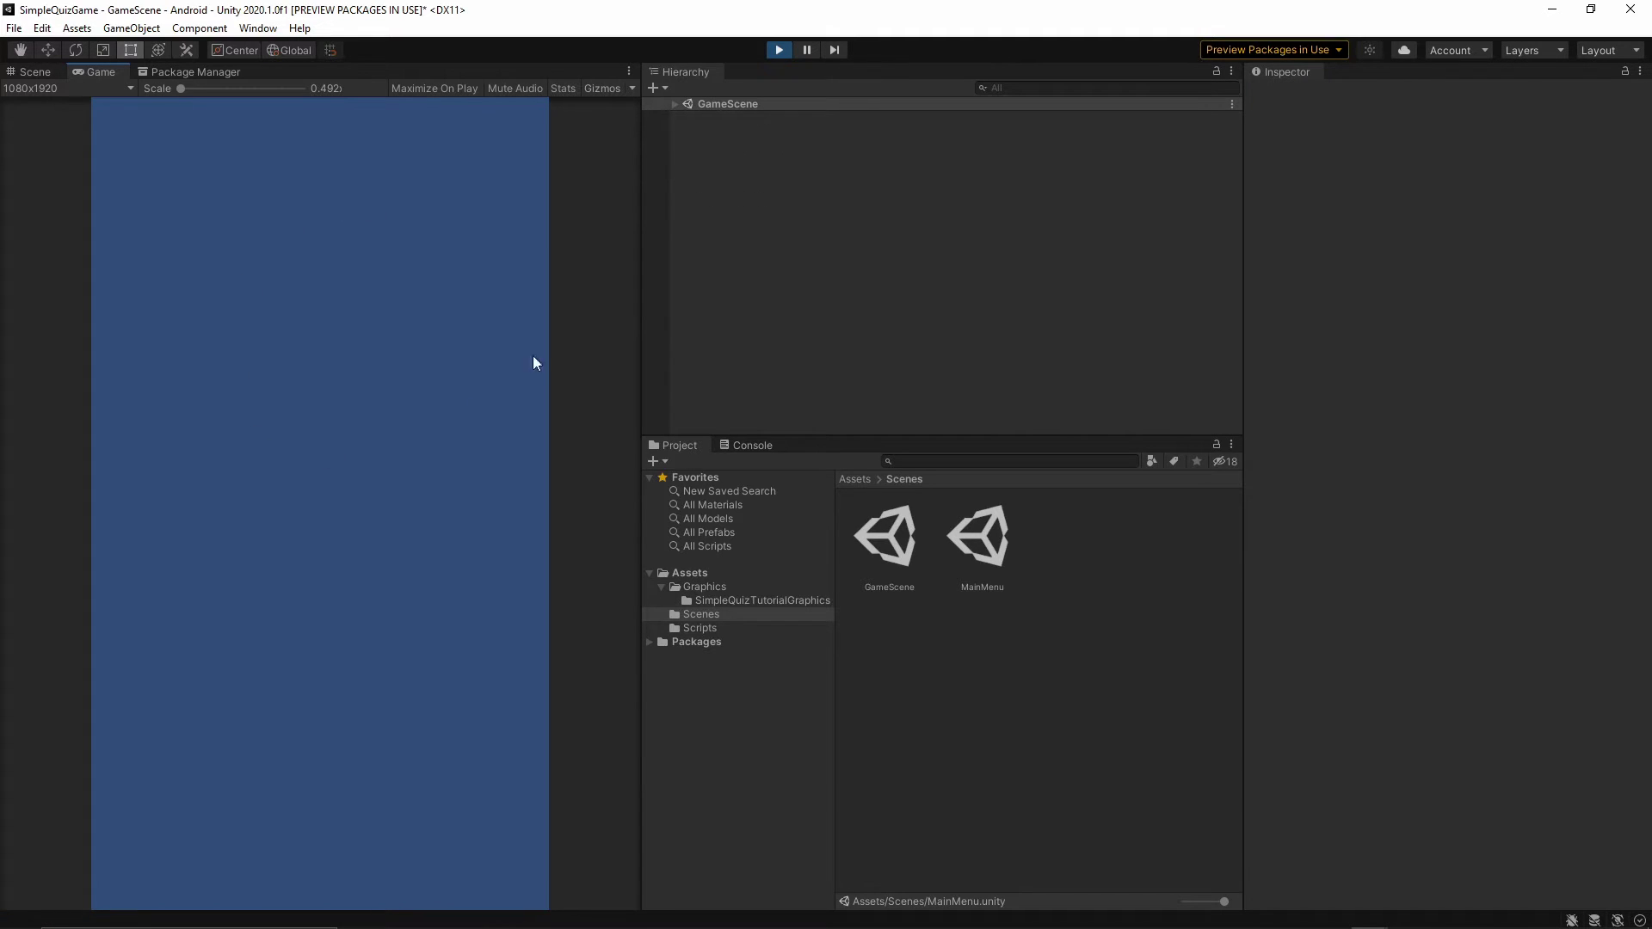
click(861, 318)
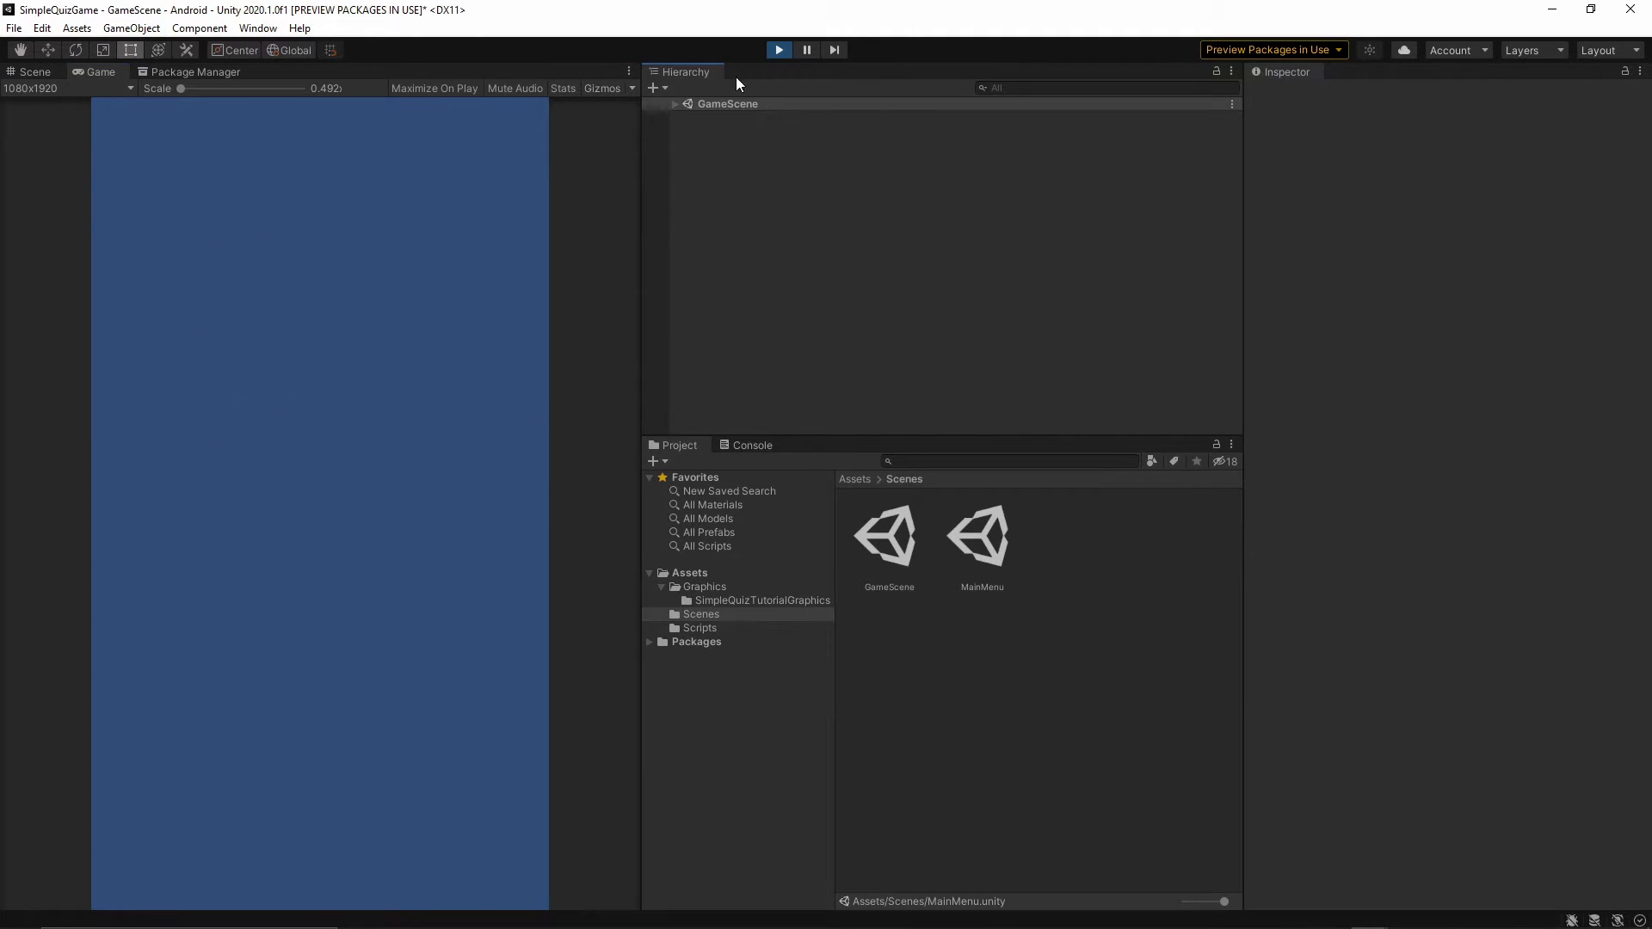
click(777, 53)
click(836, 326)
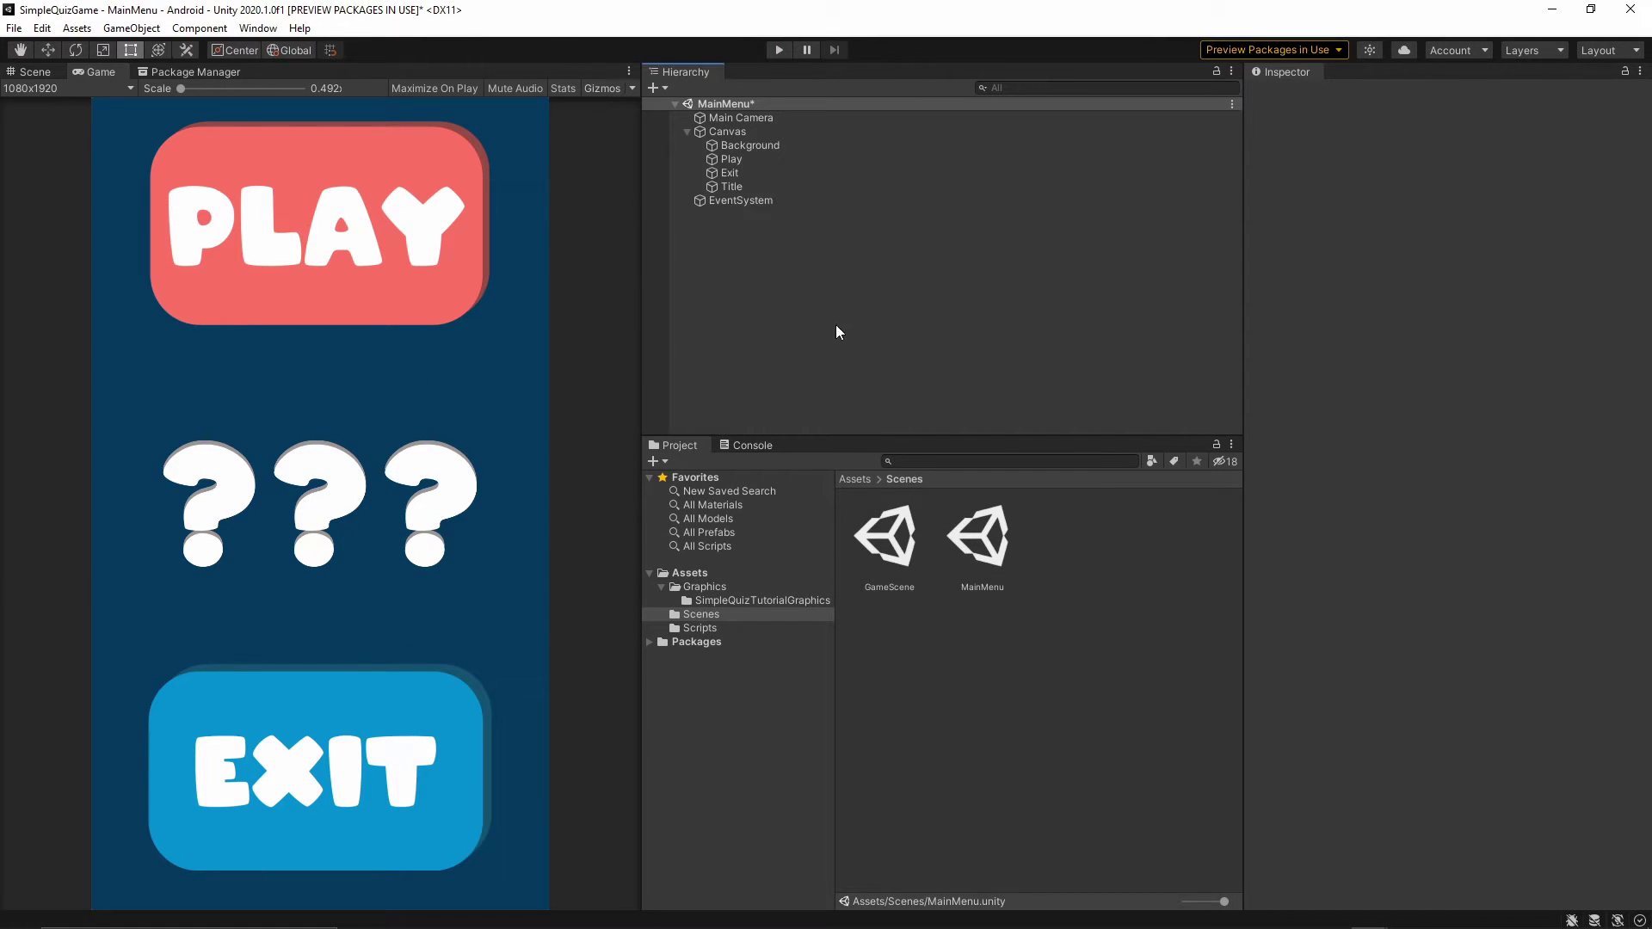
Step: Open GameScene, saving the MainMenu changes, and add a UI Canvas to it
double_click(895, 543)
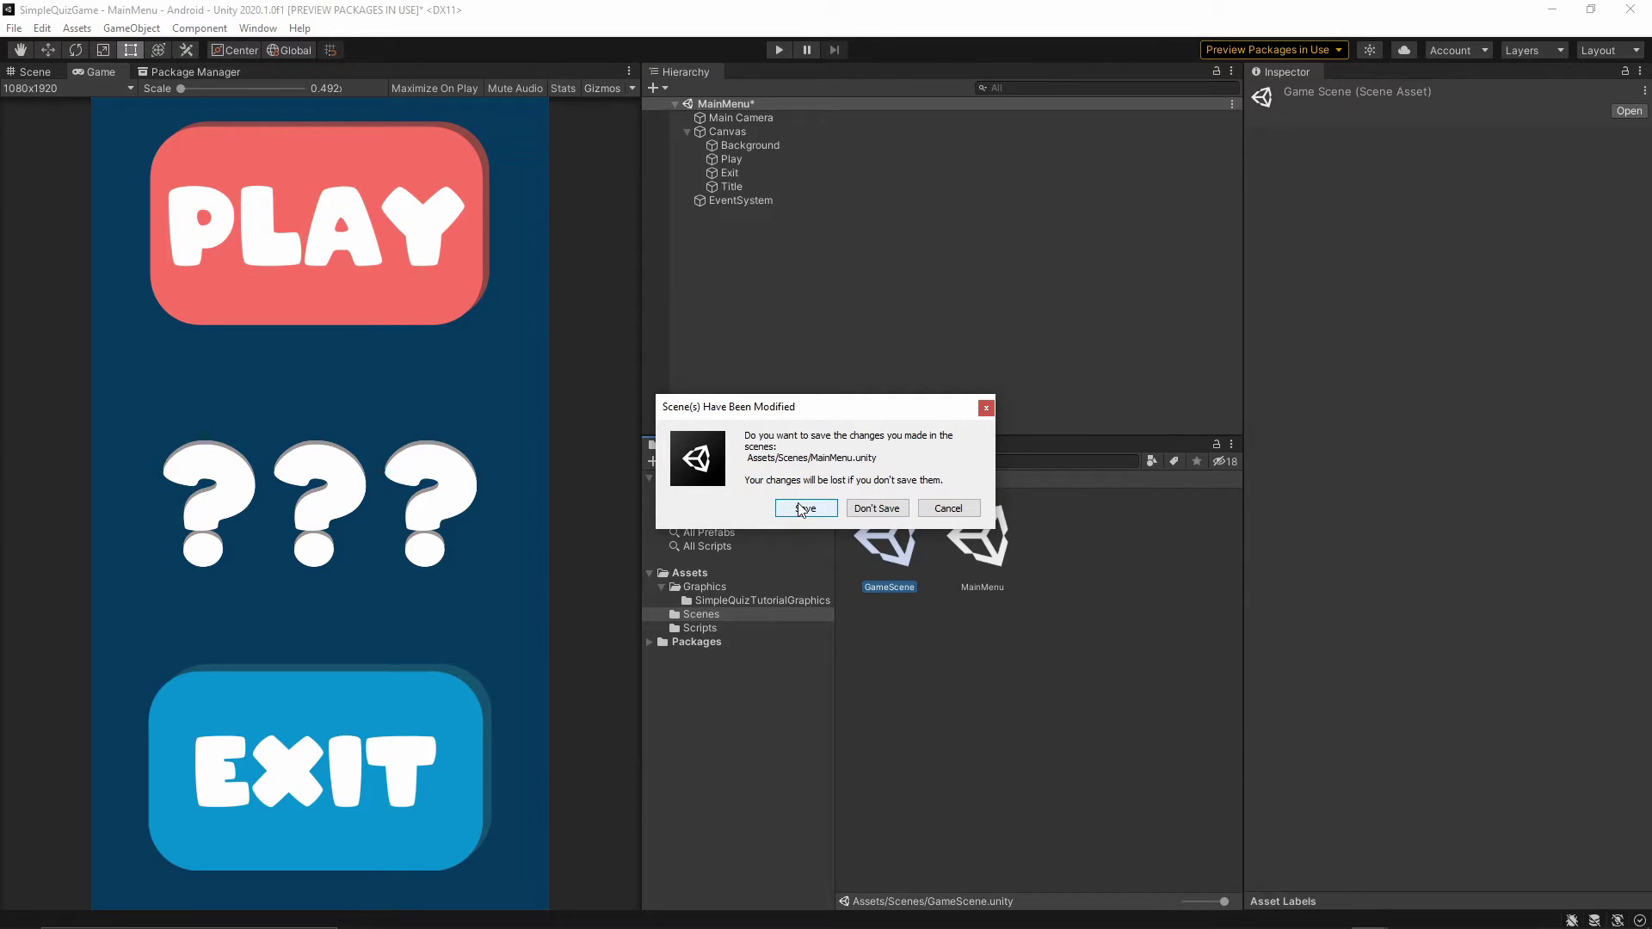
click(803, 508)
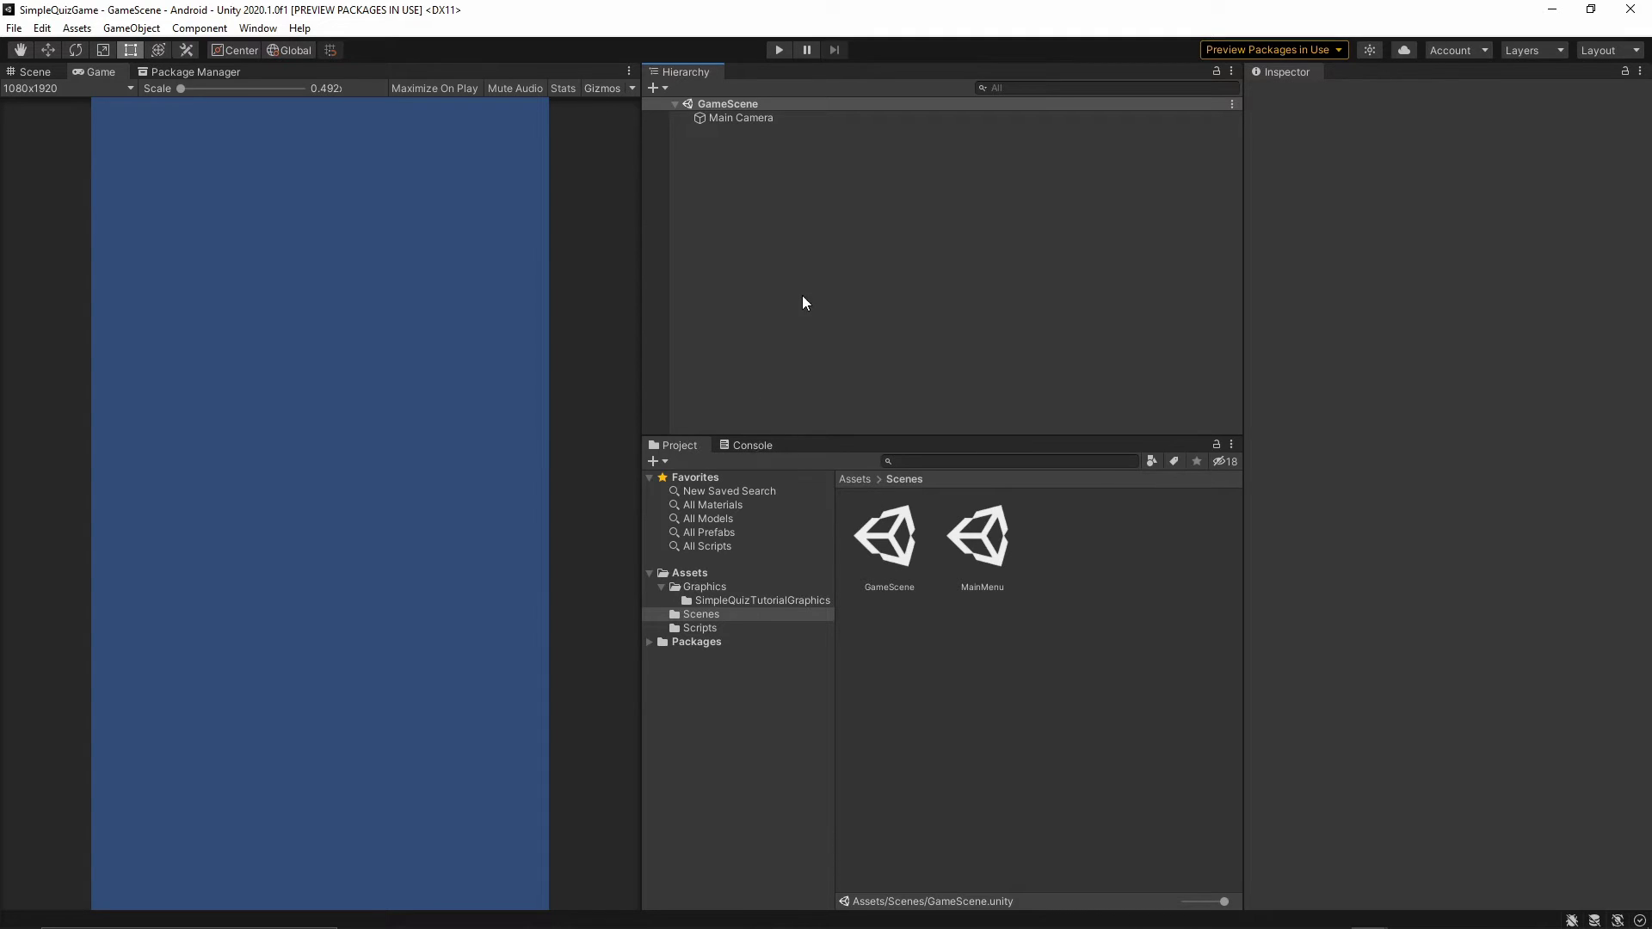
right_click(798, 191)
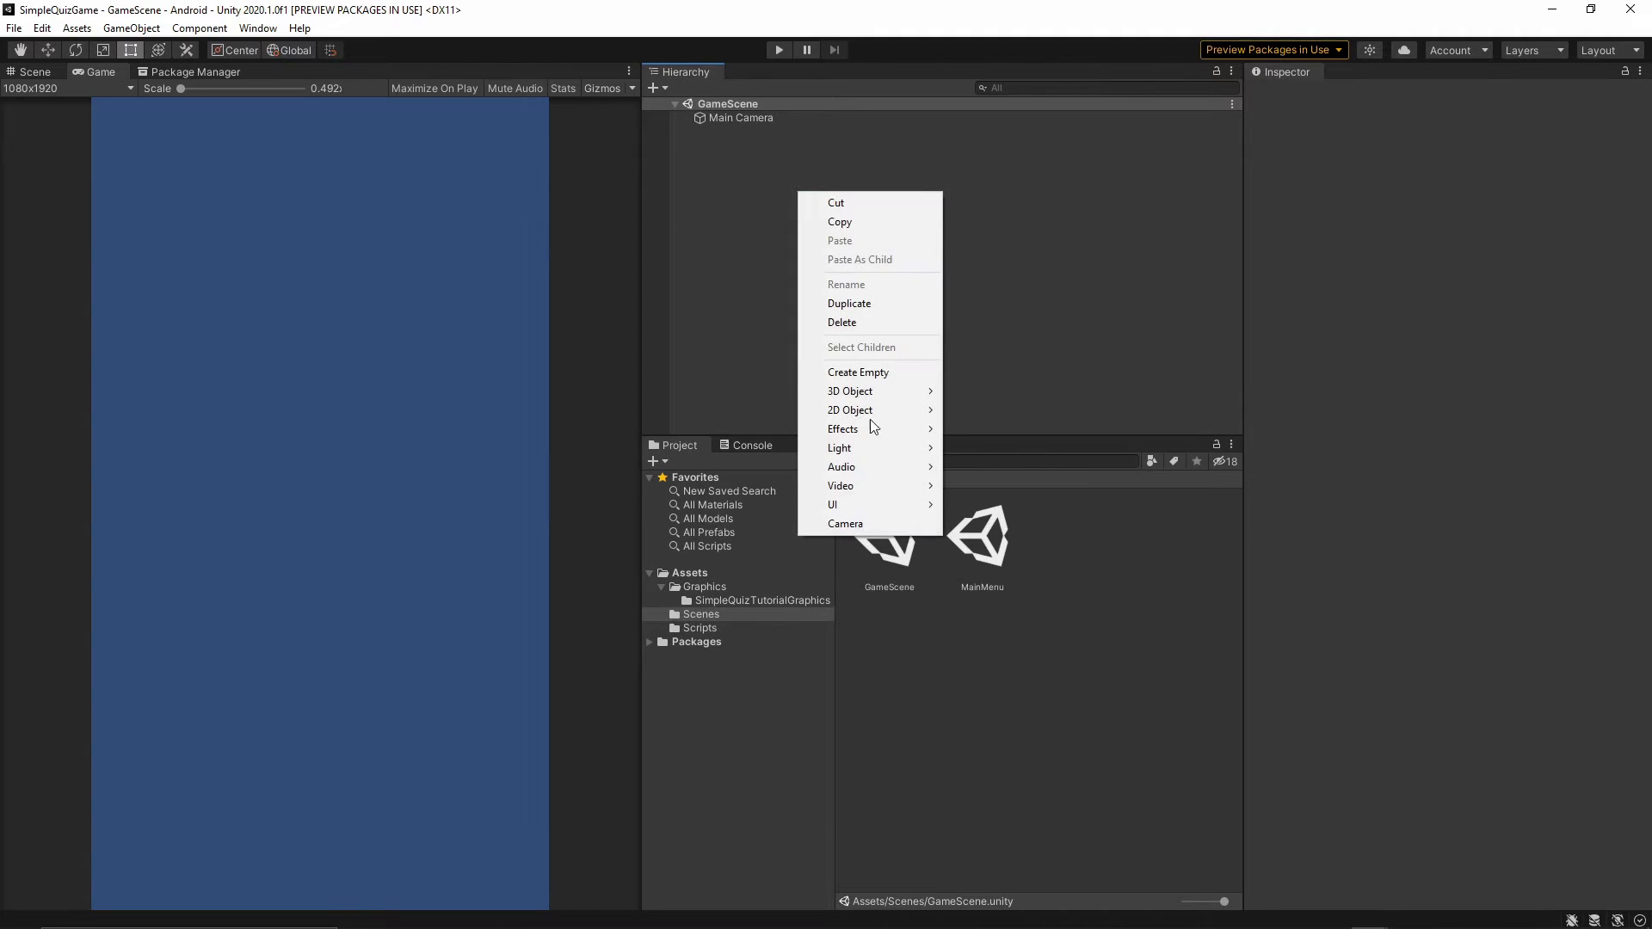
mouse_move(870, 504)
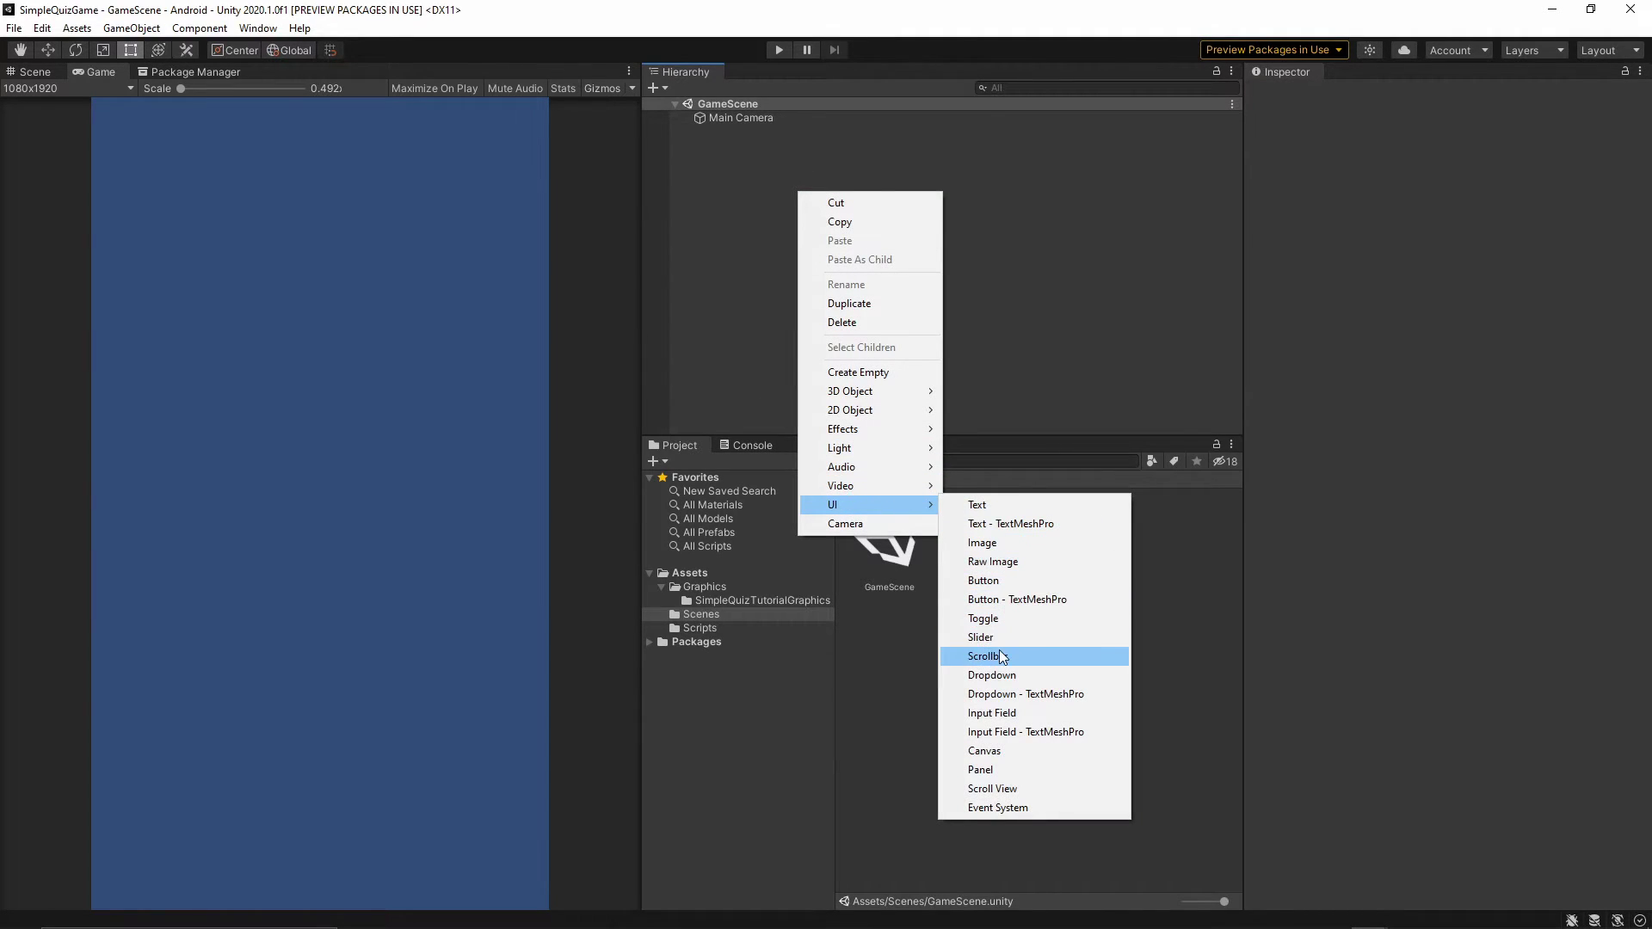
click(998, 751)
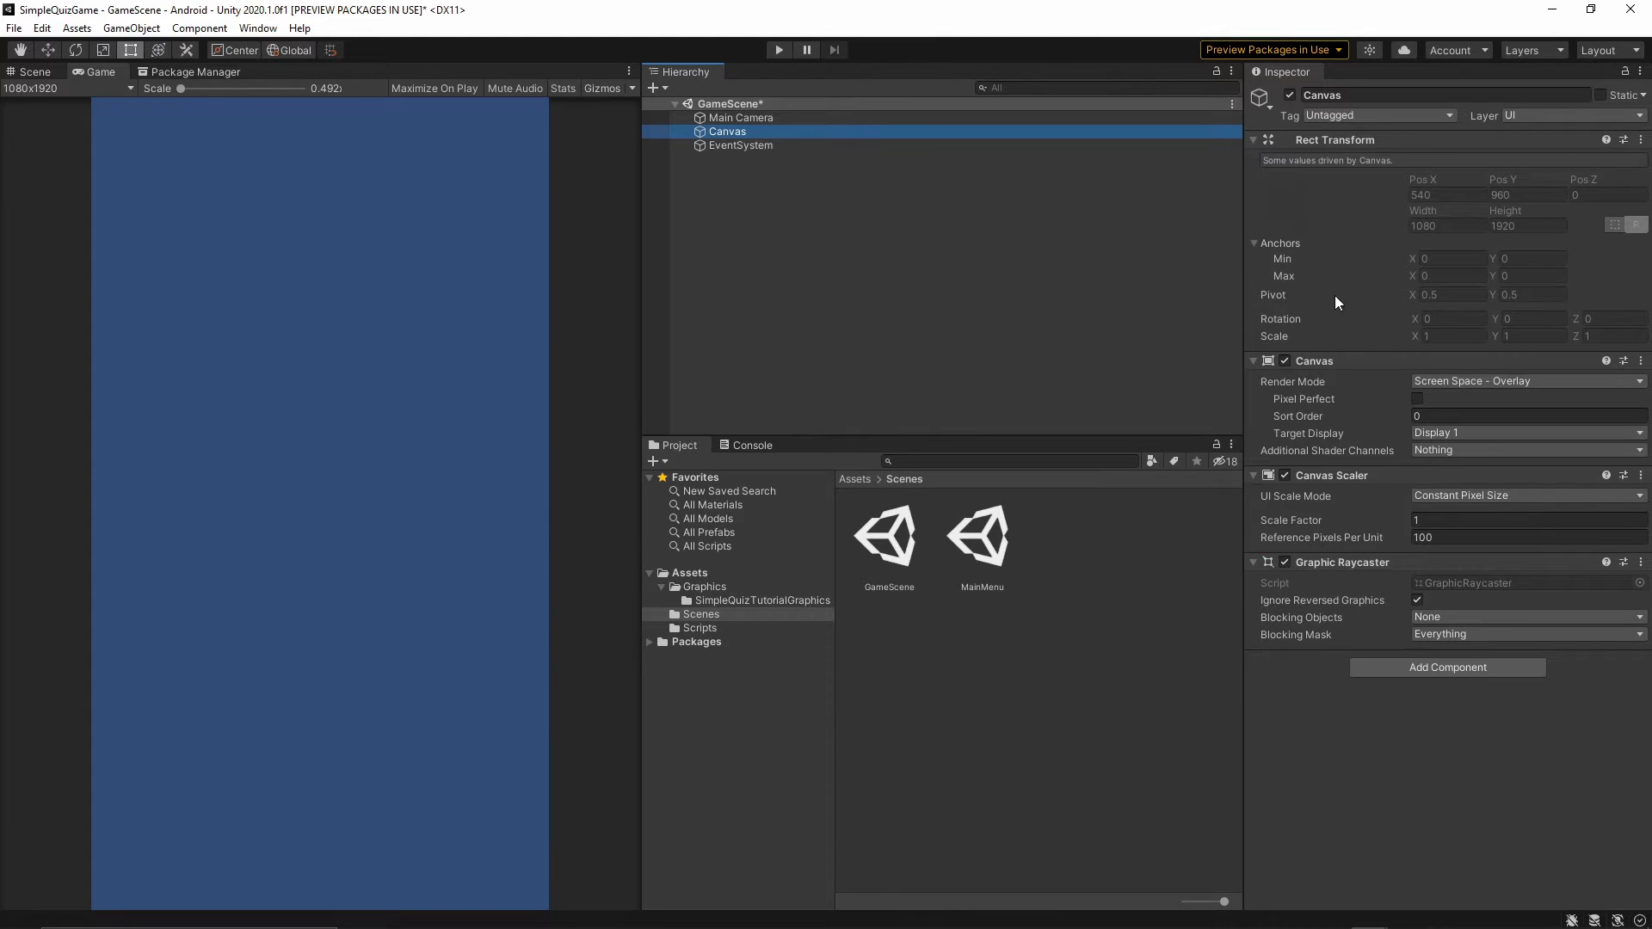
Step: Set the Canvas render mode to Screen Space - Camera with Main Camera as its render camera
click(1443, 381)
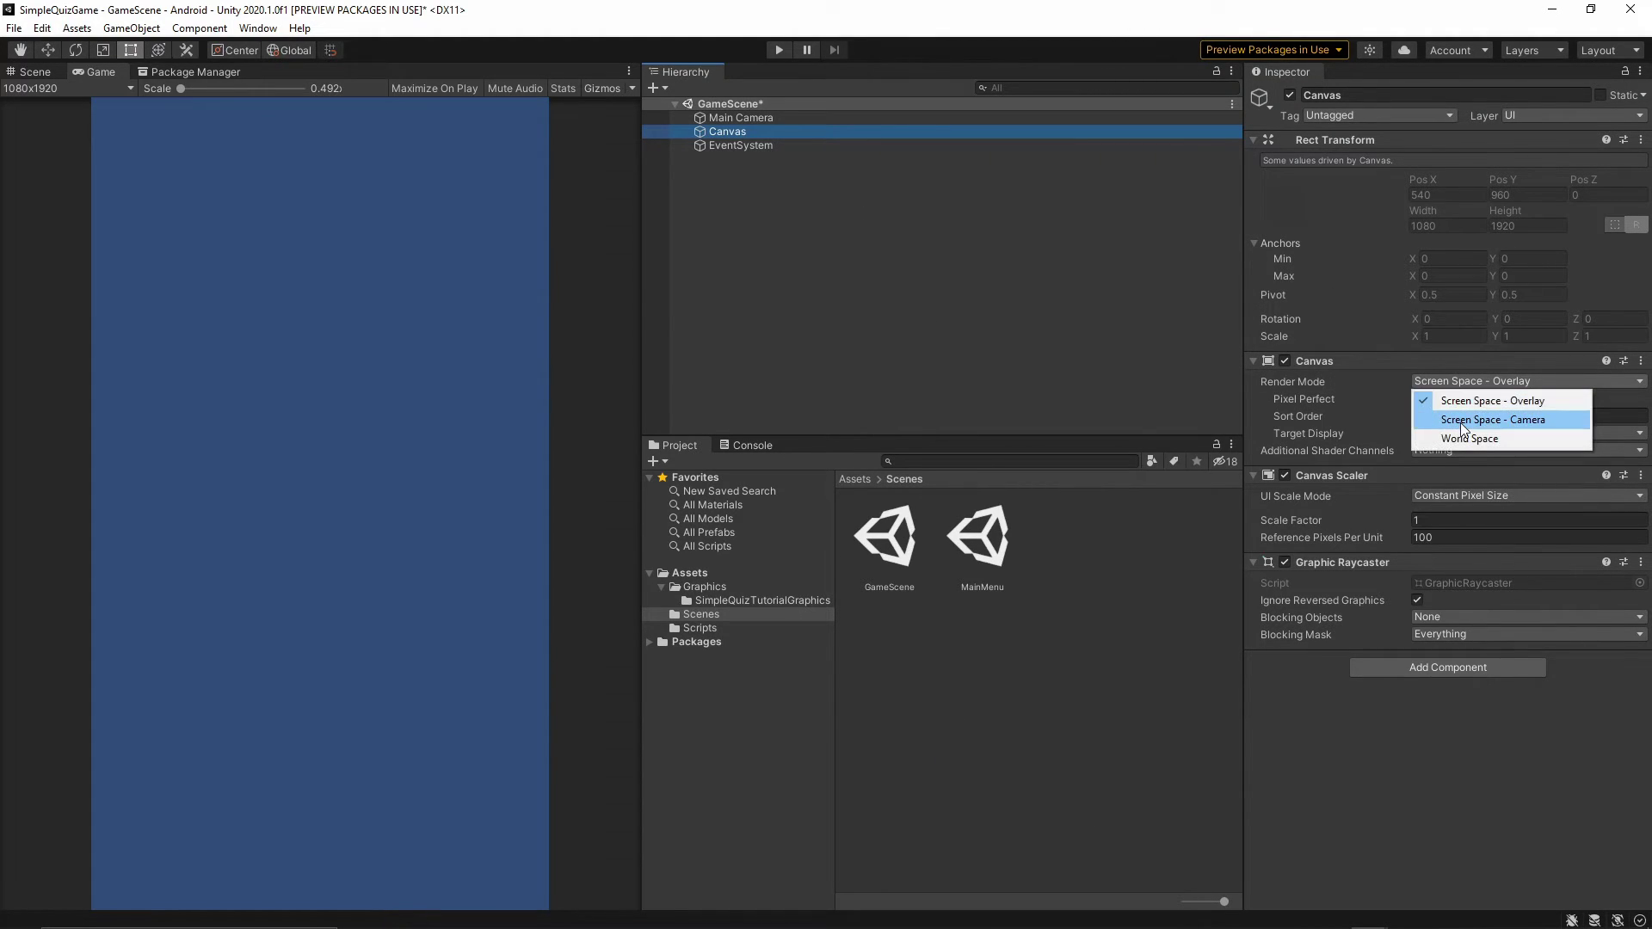
click(1454, 418)
drag(760, 117, 1463, 414)
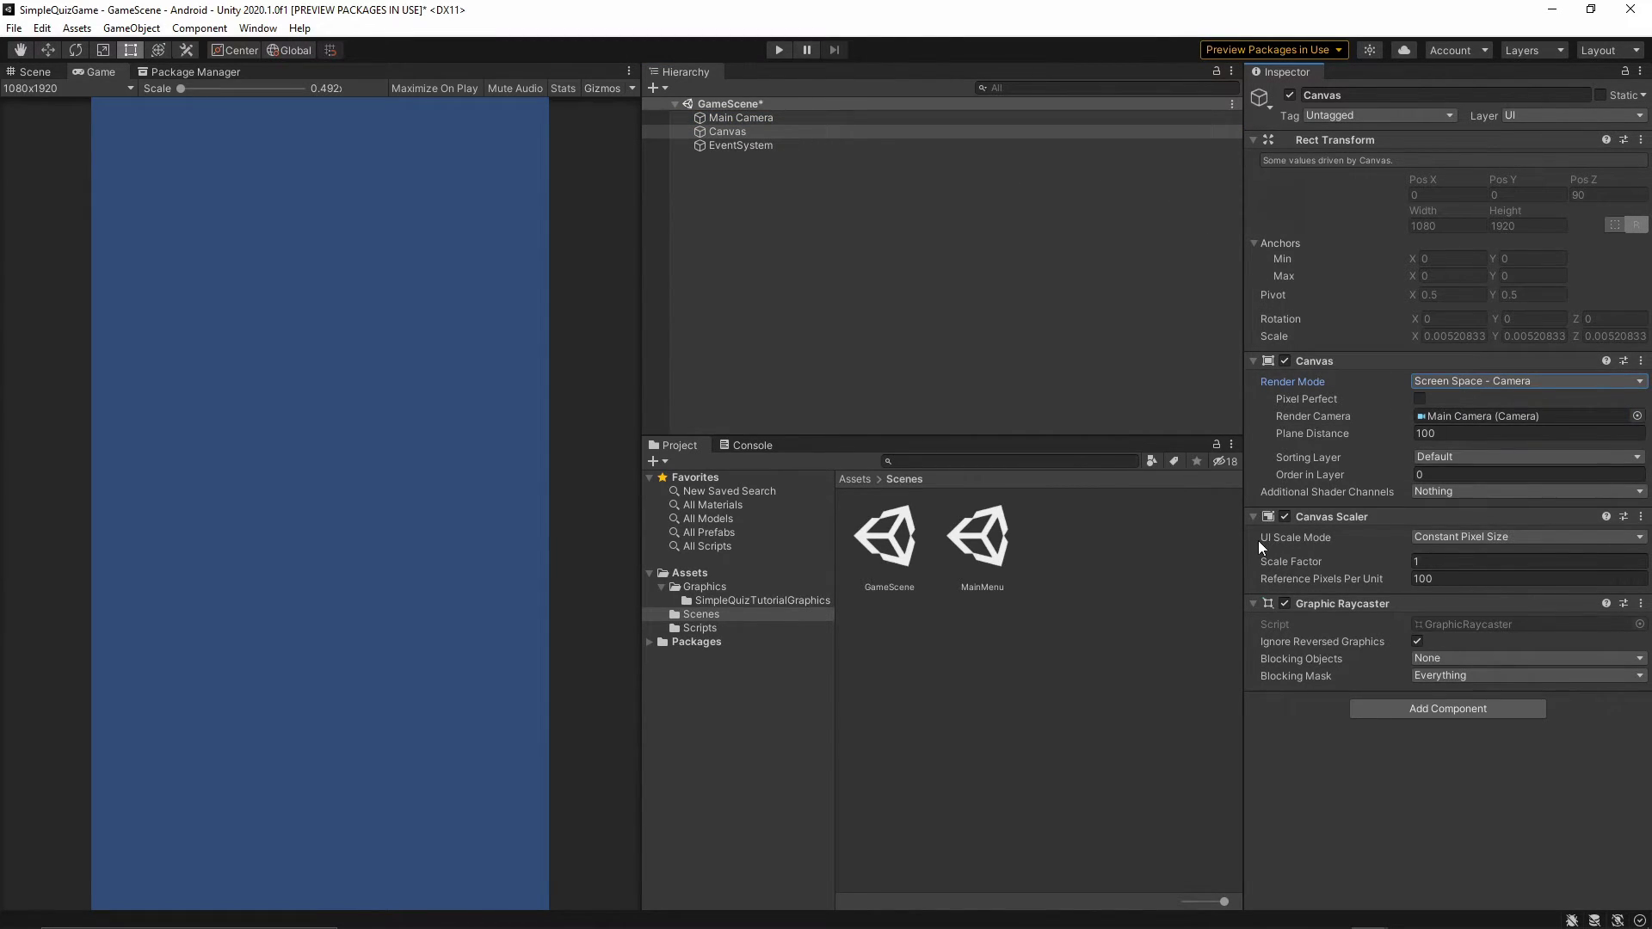
Step: Set the Canvas Scaler to Scale With Screen Size with a 1080 by 1920 reference resolution and a match of 0.5
click(1454, 540)
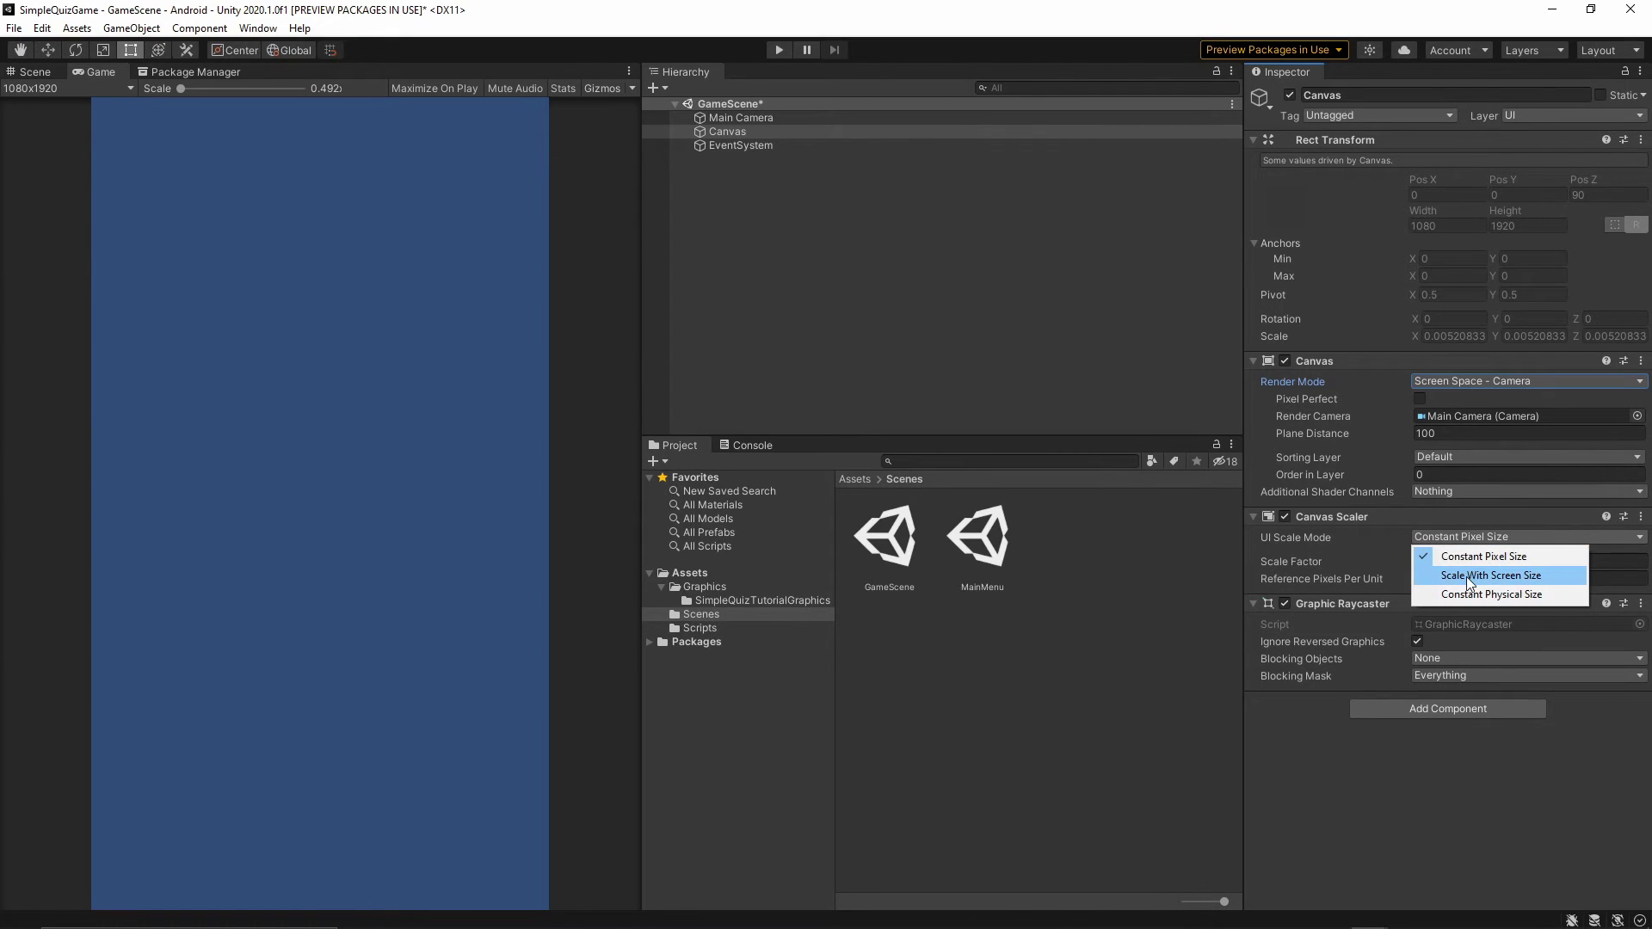
click(1464, 577)
click(1468, 564)
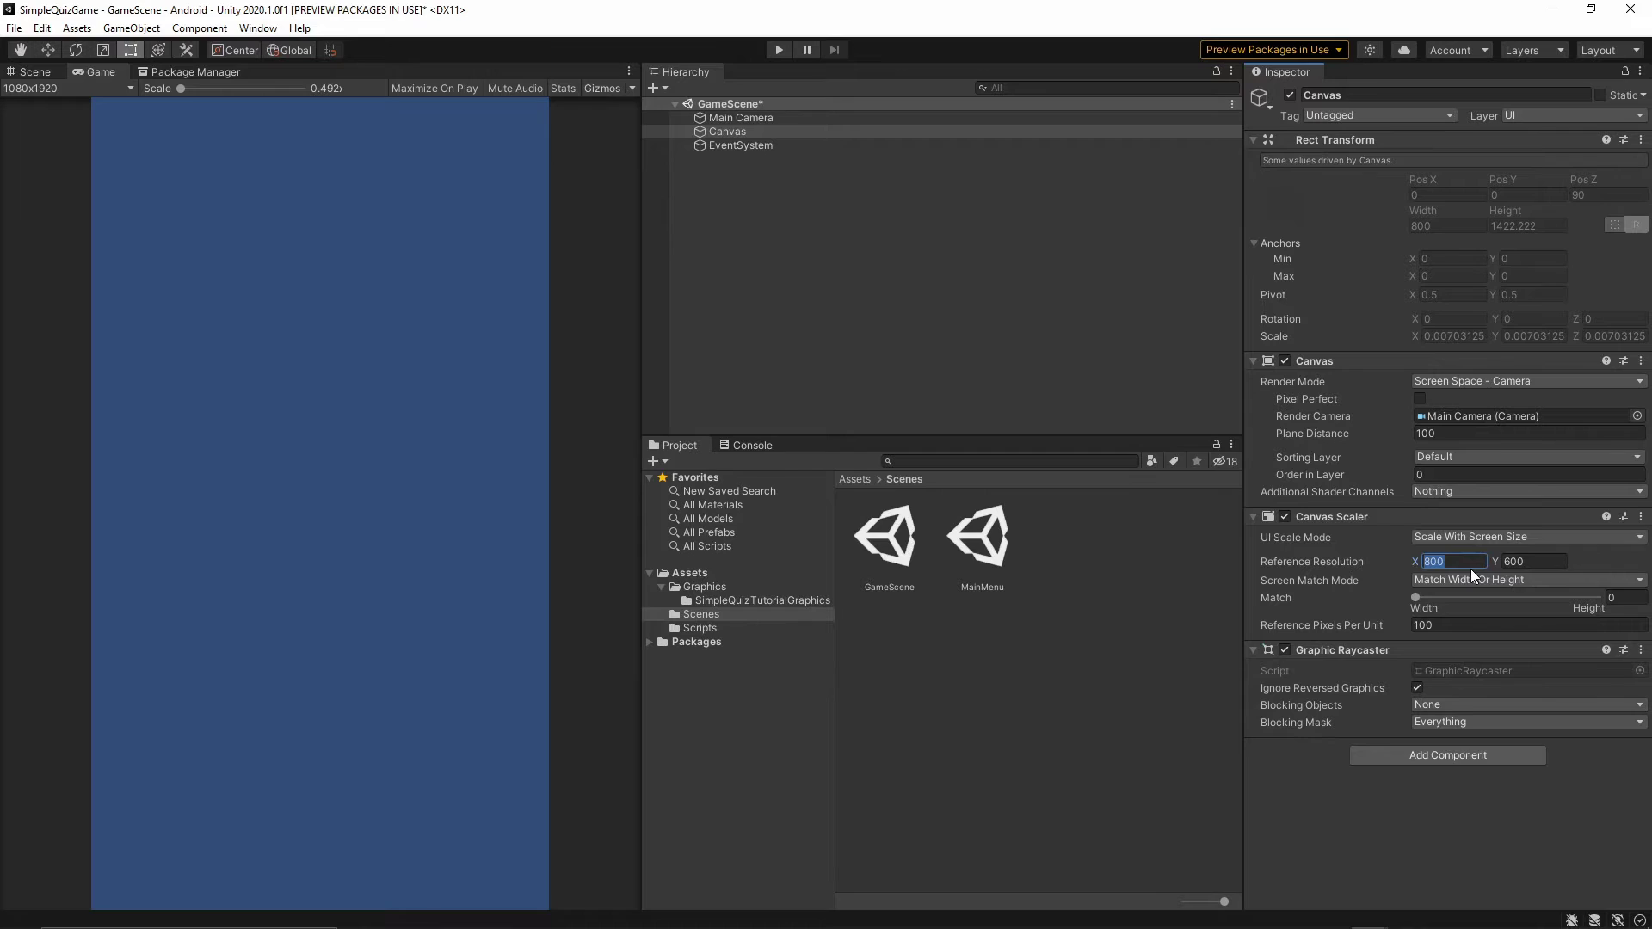
text(1080)
key(Tab)
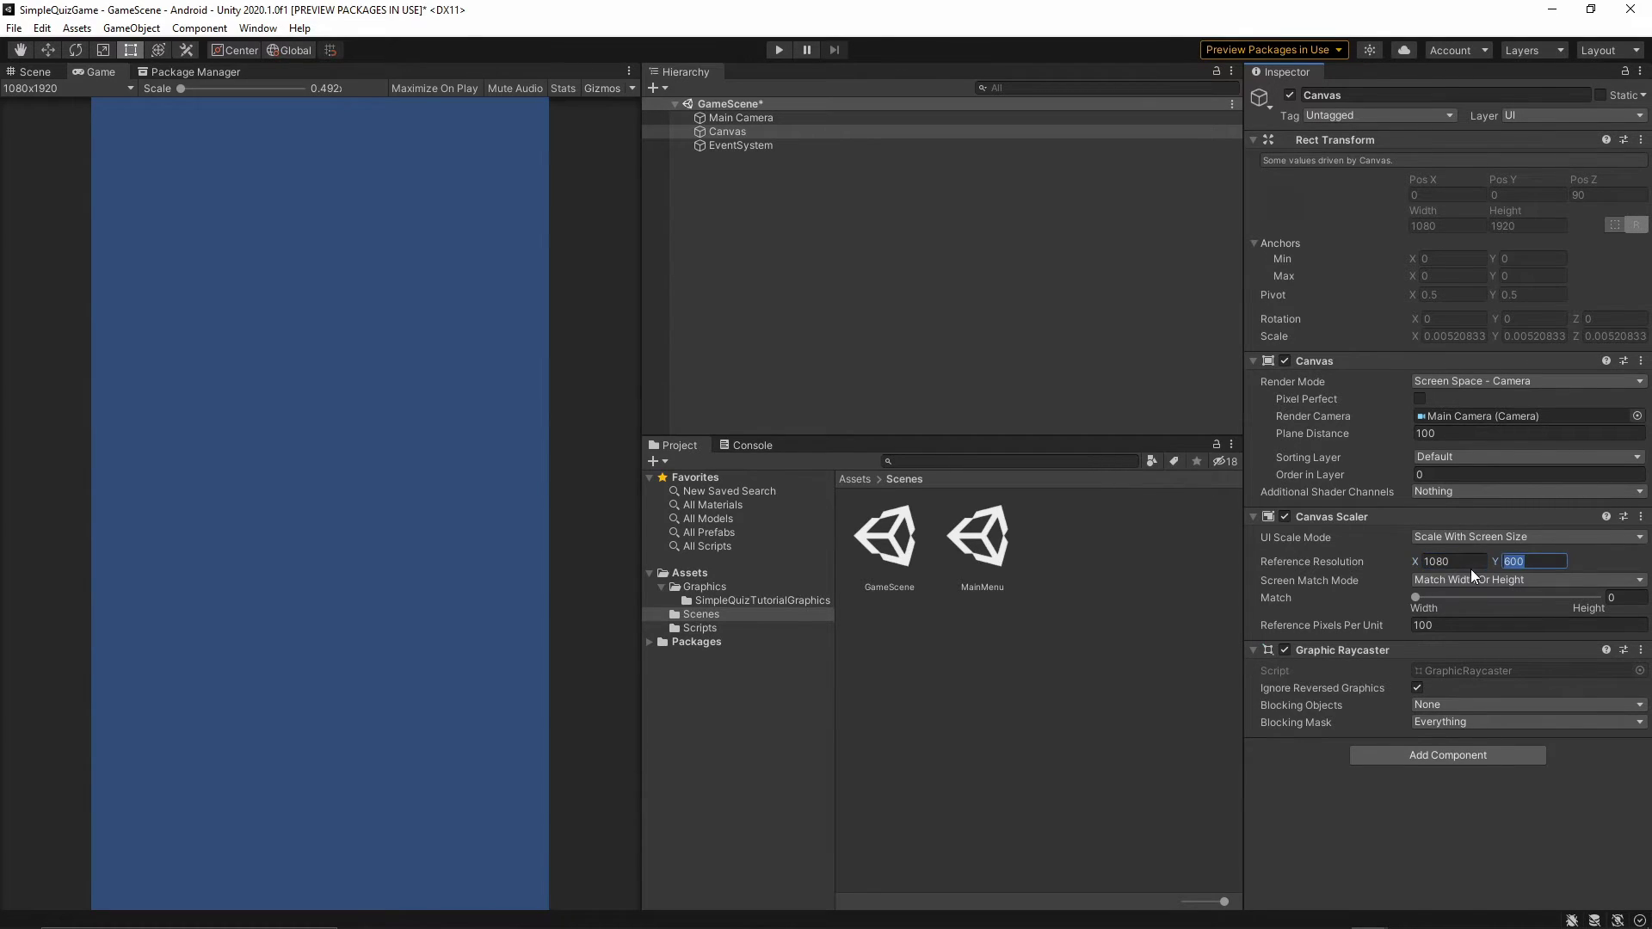
text(1920)
click(1632, 599)
text(0.5)
Step: Add a UI Panel under the Canvas and name it Background
click(727, 134)
right_click(727, 135)
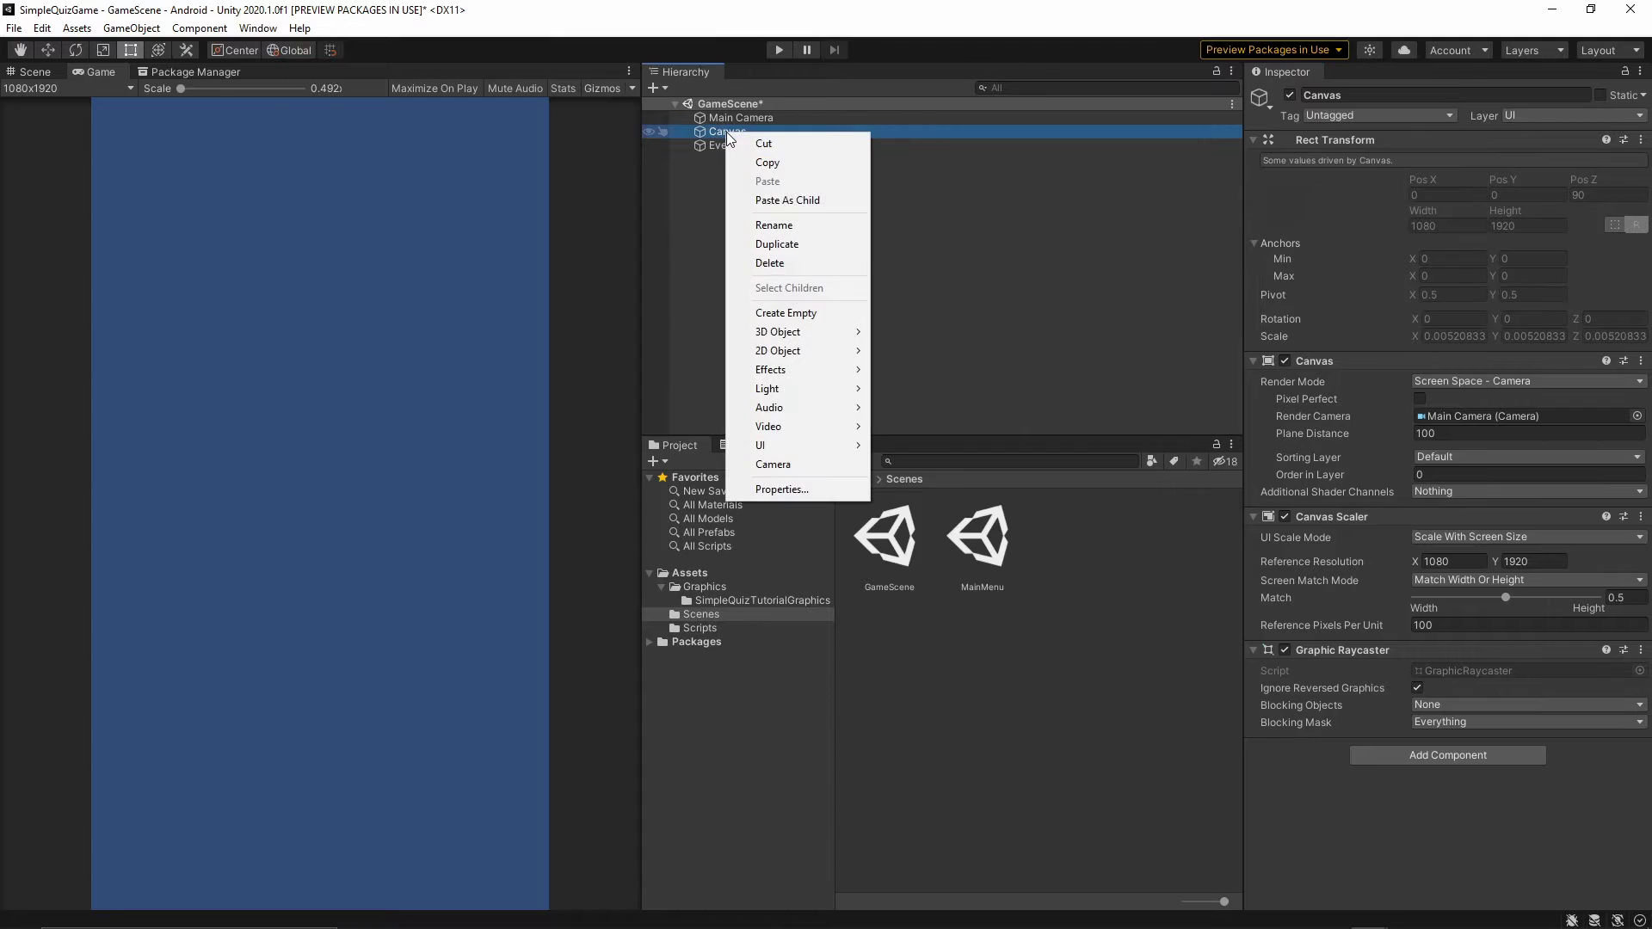
mouse_move(822, 447)
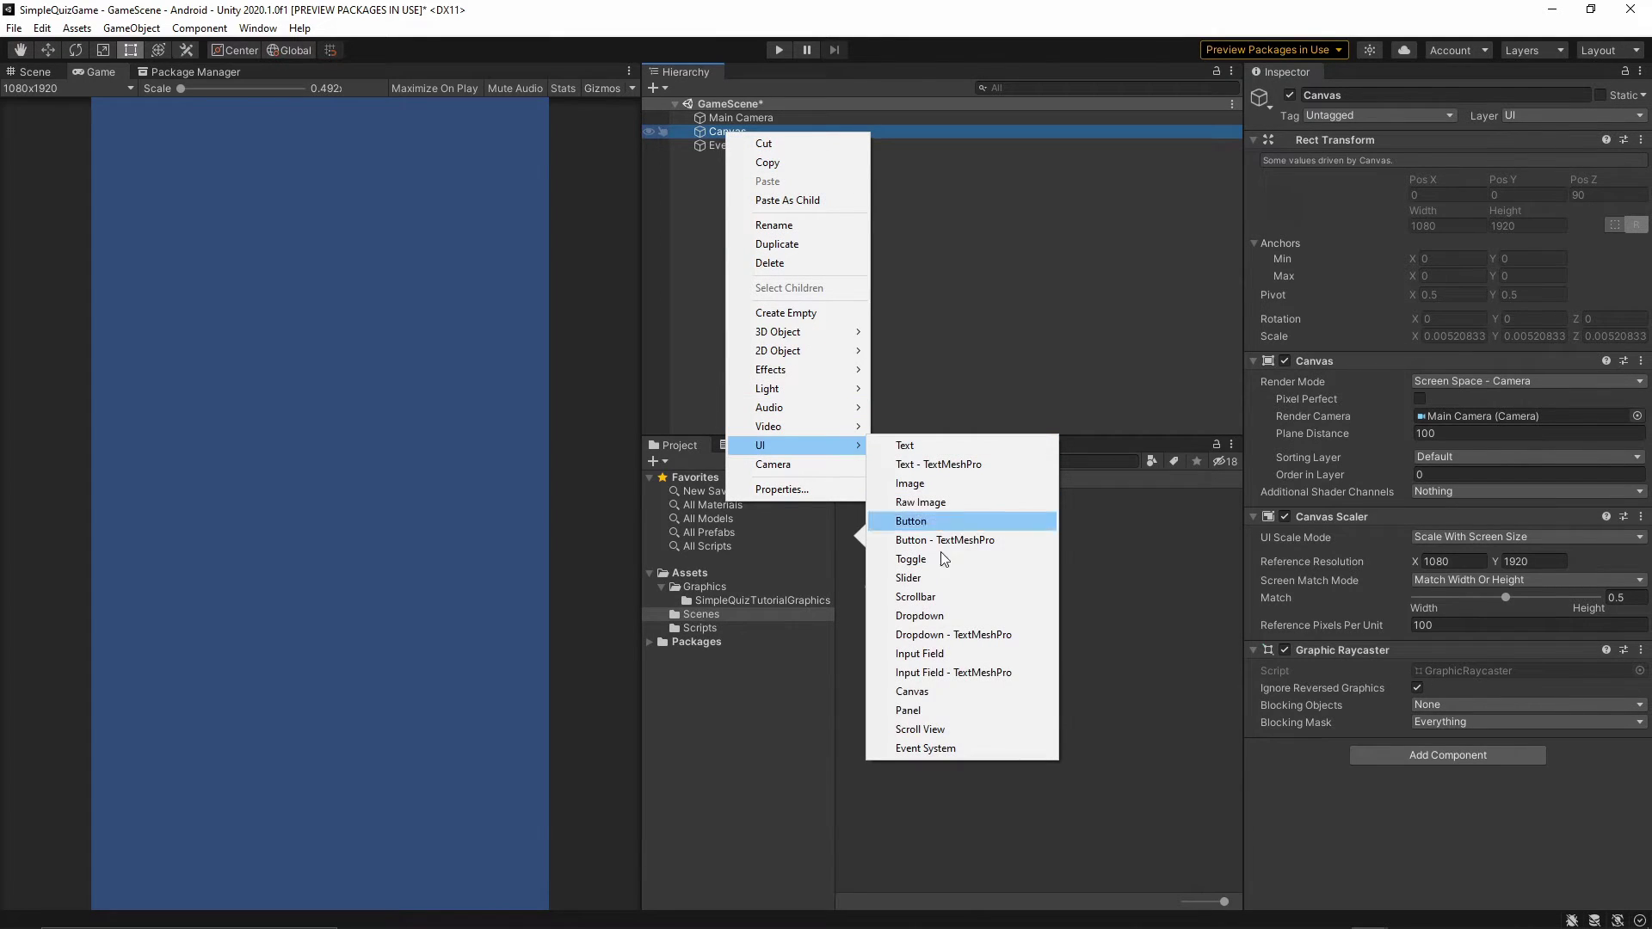
click(912, 711)
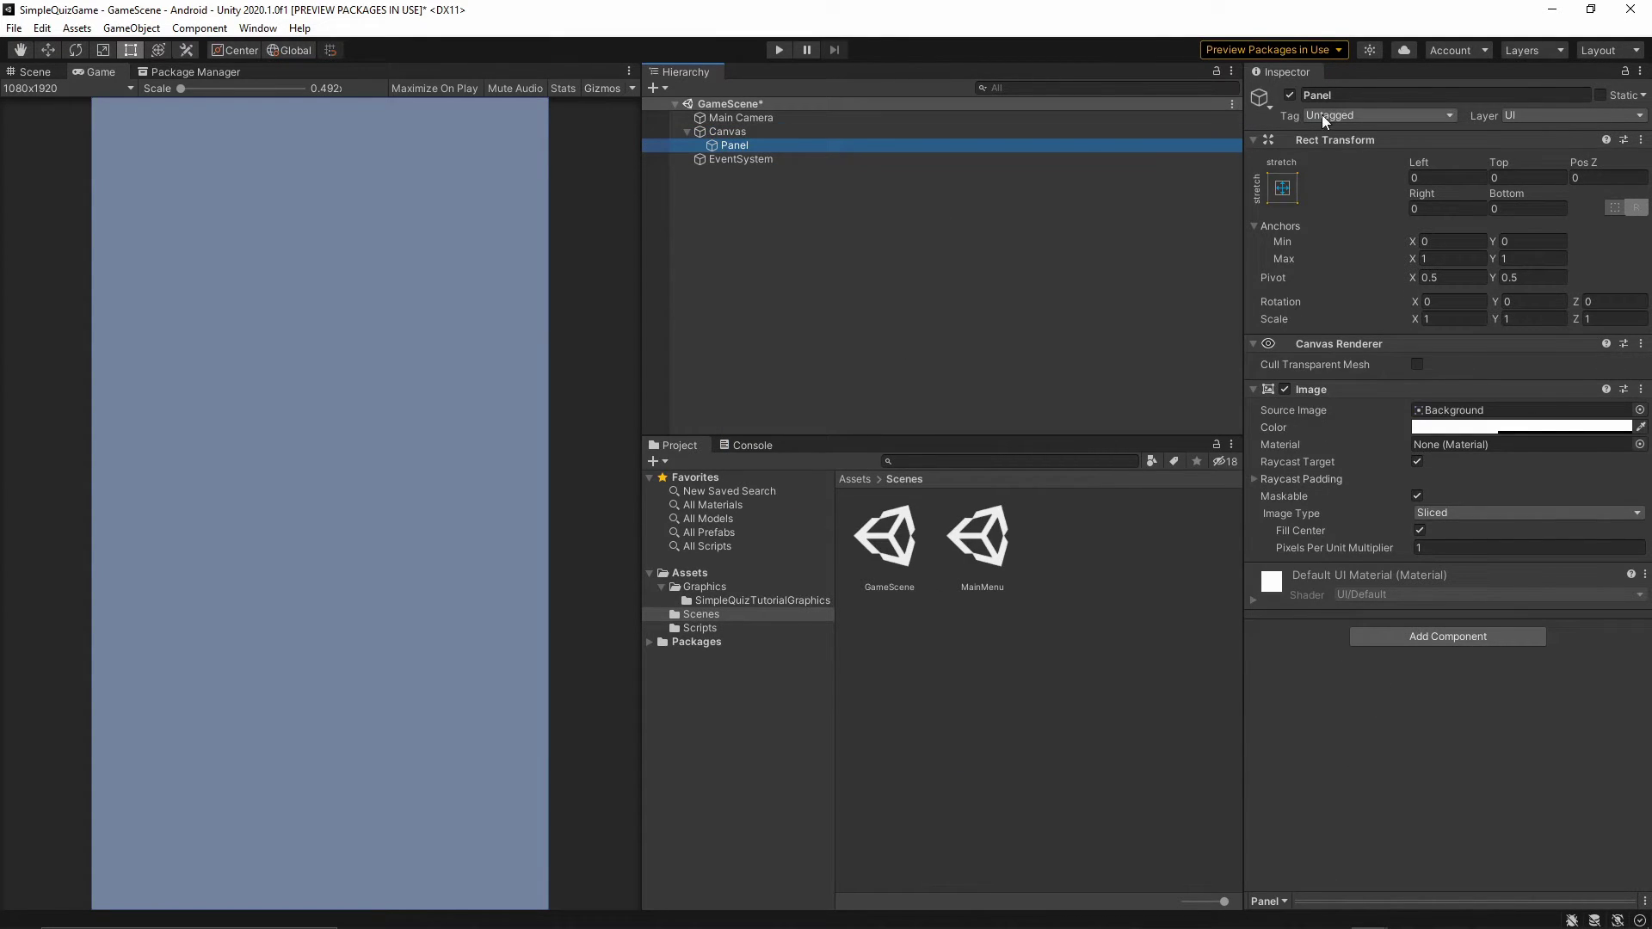
click(1375, 96)
text(Background)
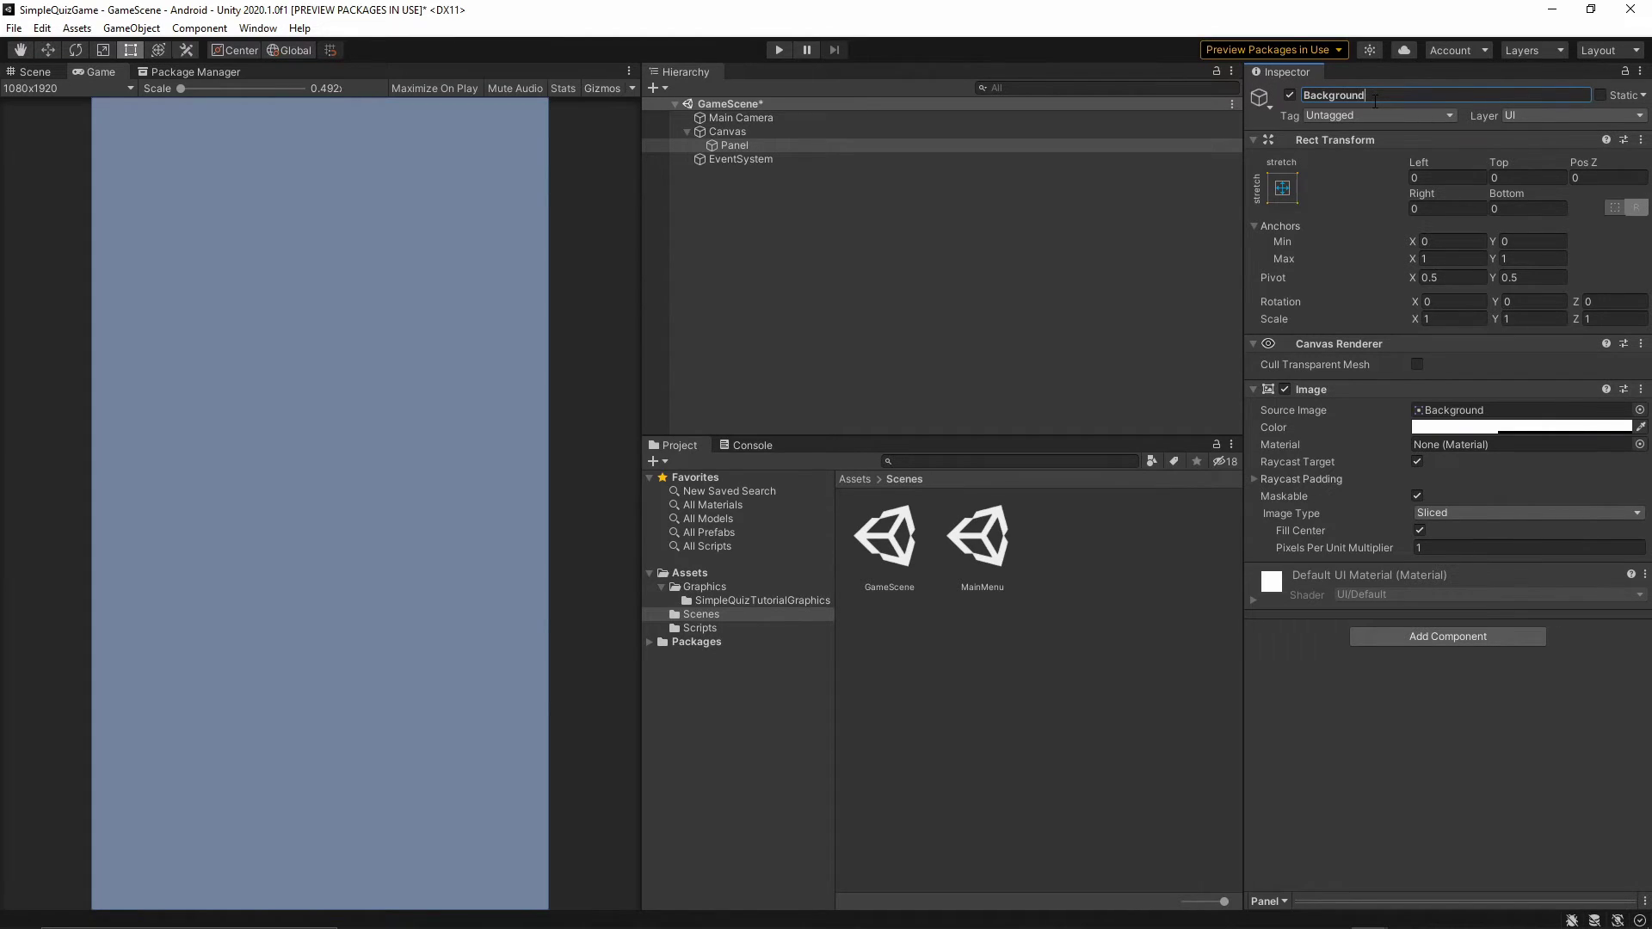
key(Return)
Step: Set the panel's image color to hex 09486F with an alpha of 255
click(1446, 430)
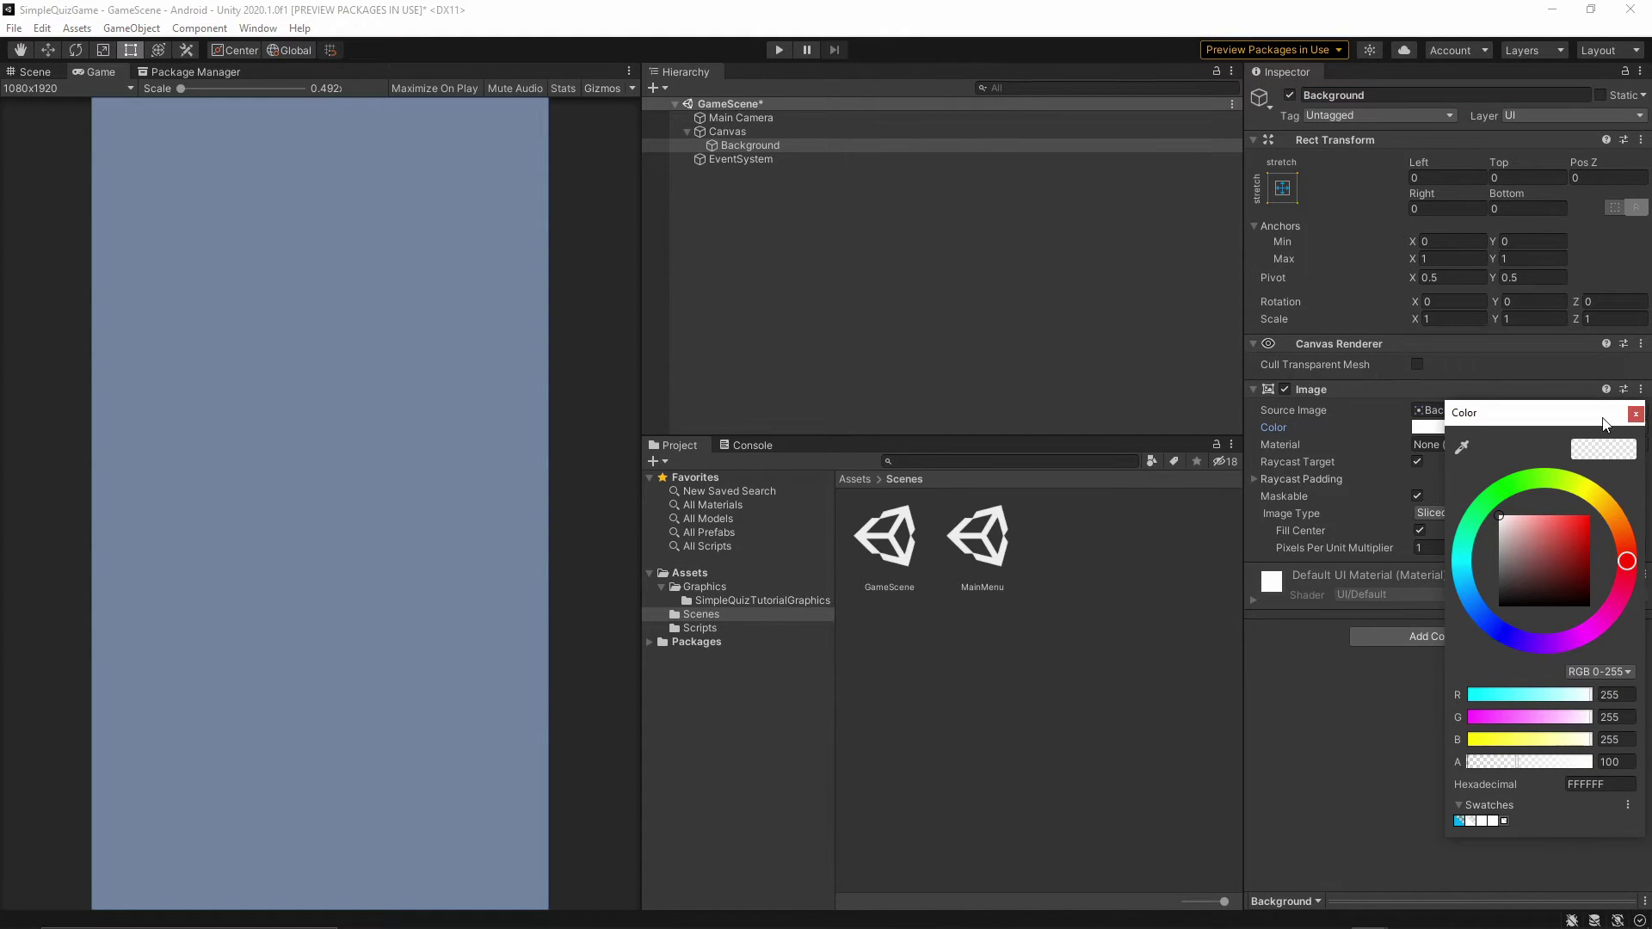
drag(1602, 419, 1013, 172)
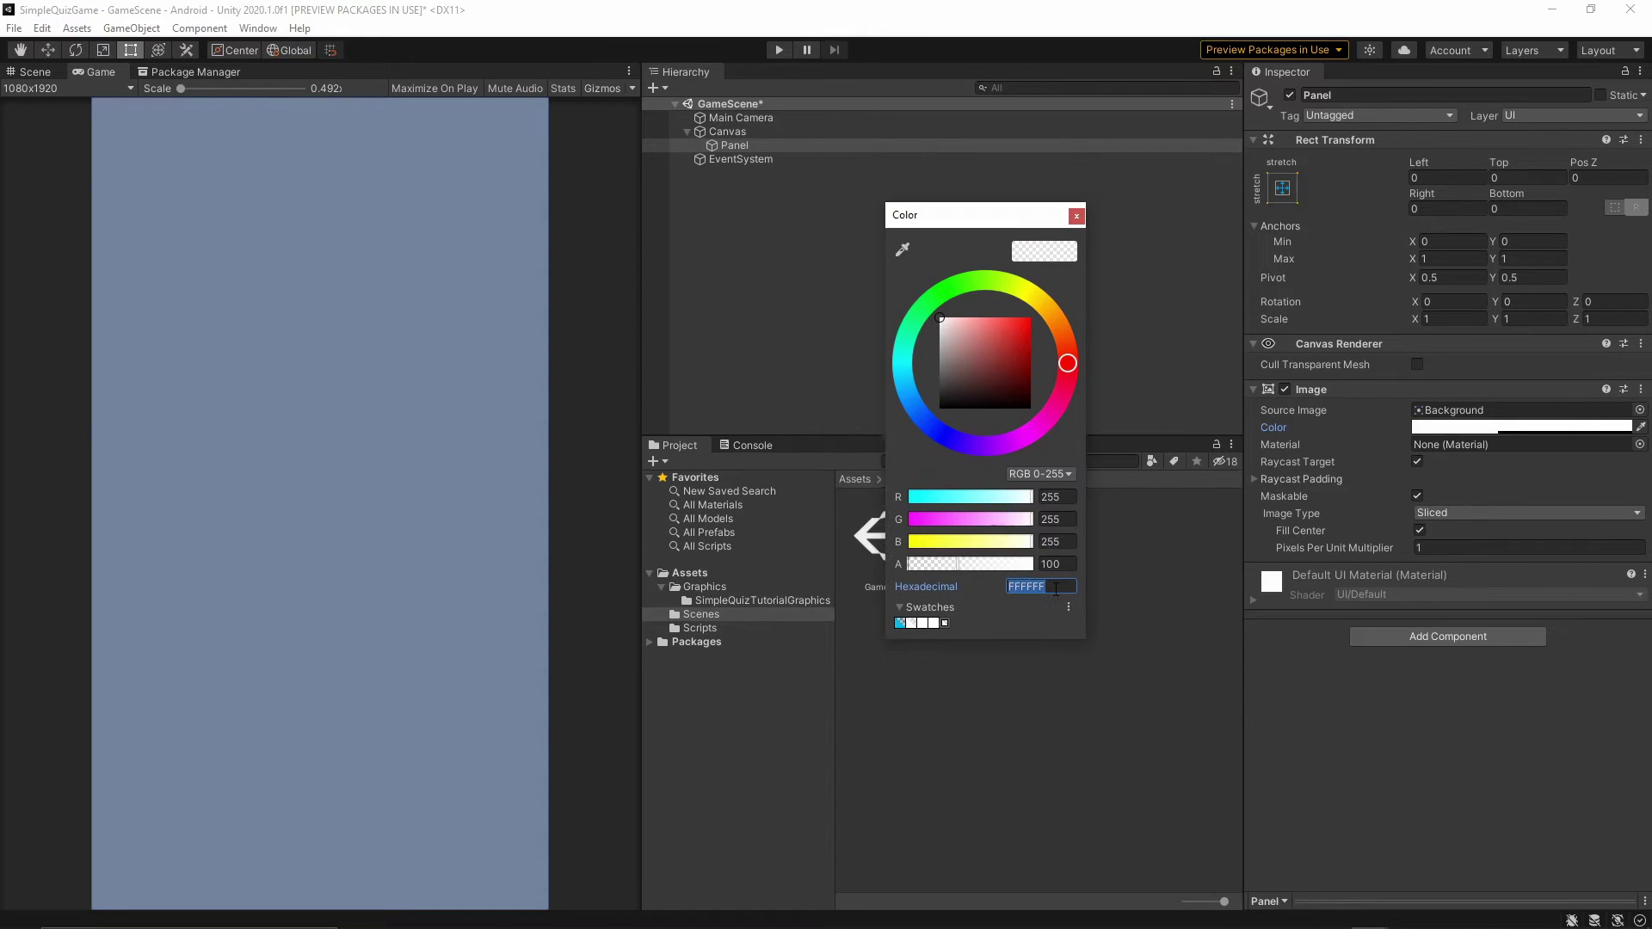
text(09486F)
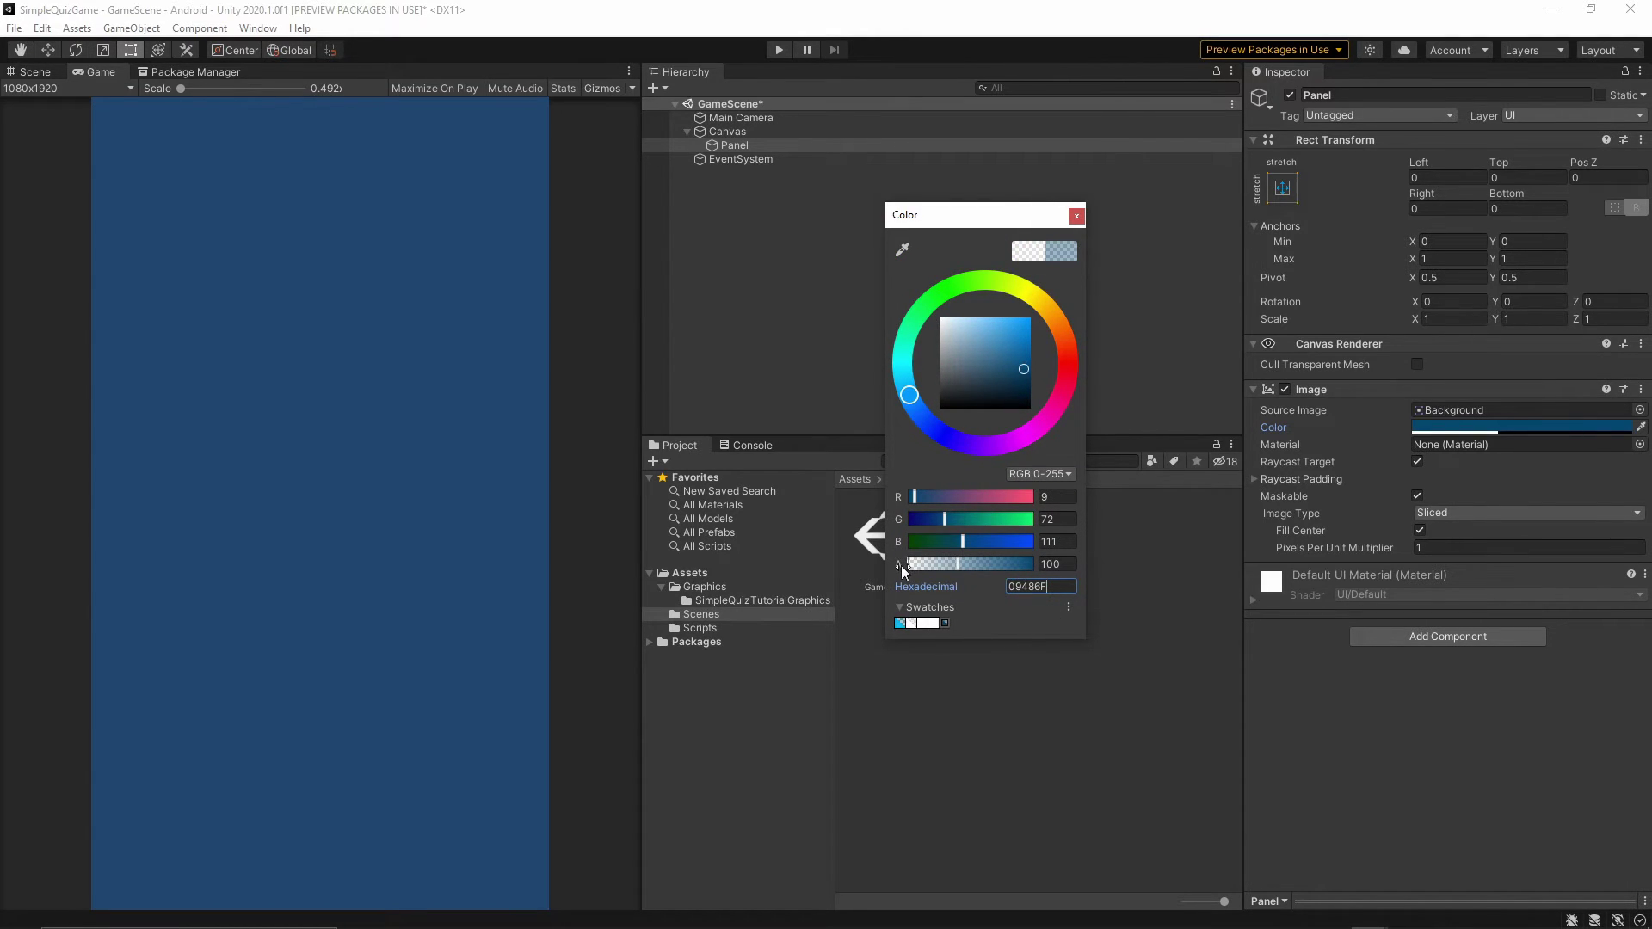
key(shift+Tab)
text(255)
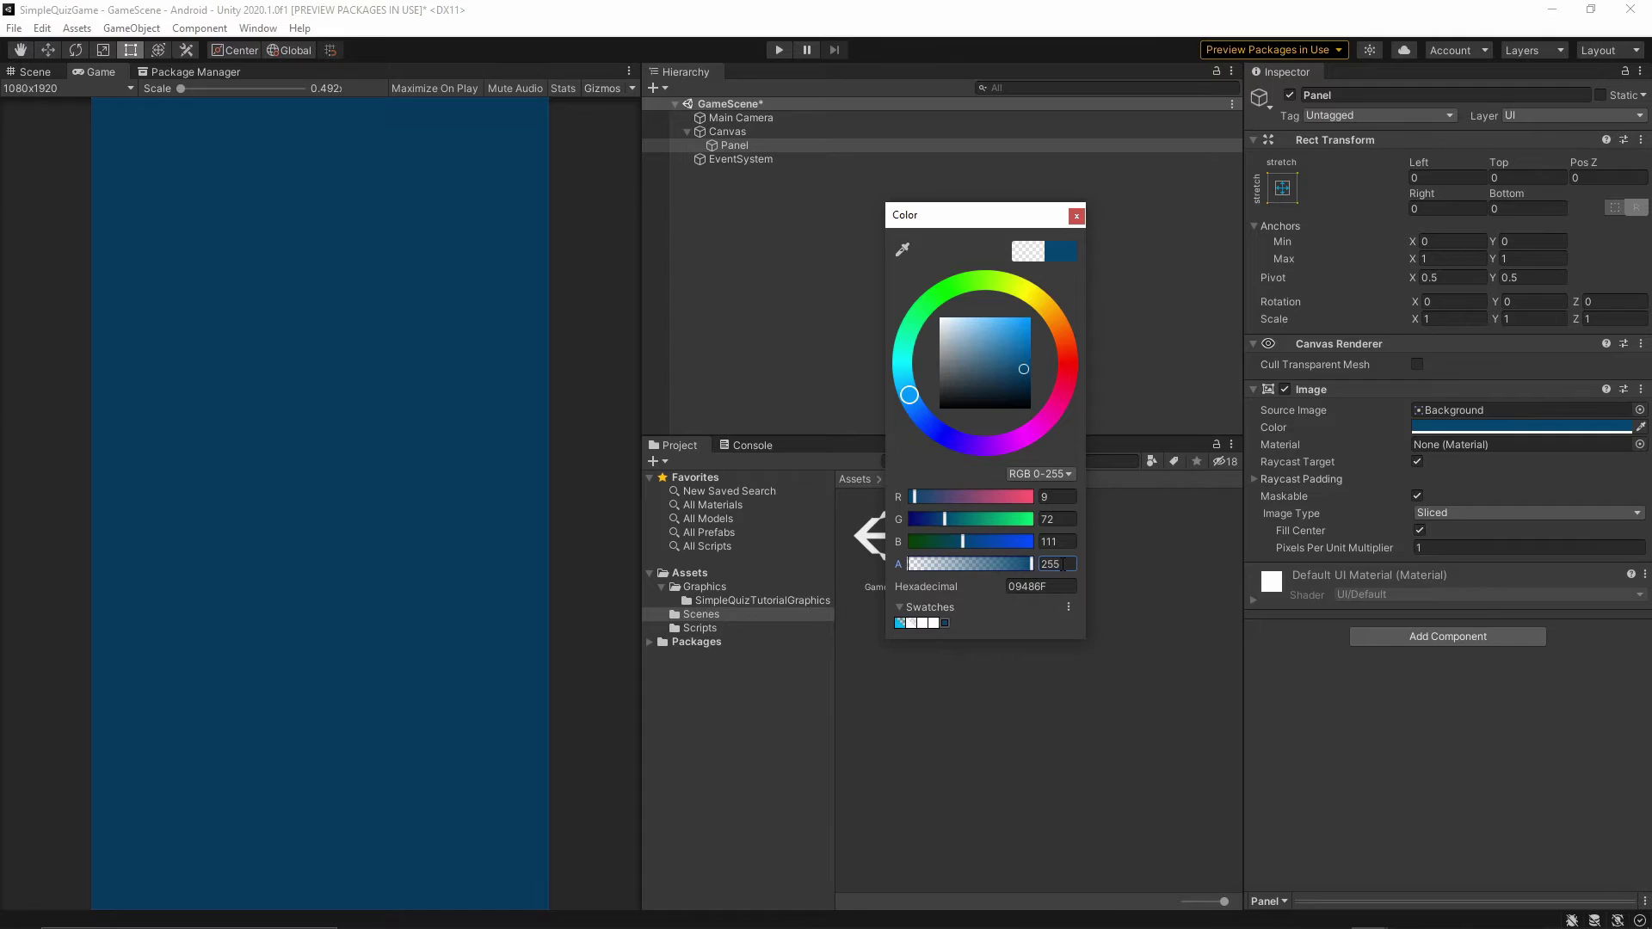
click(1077, 218)
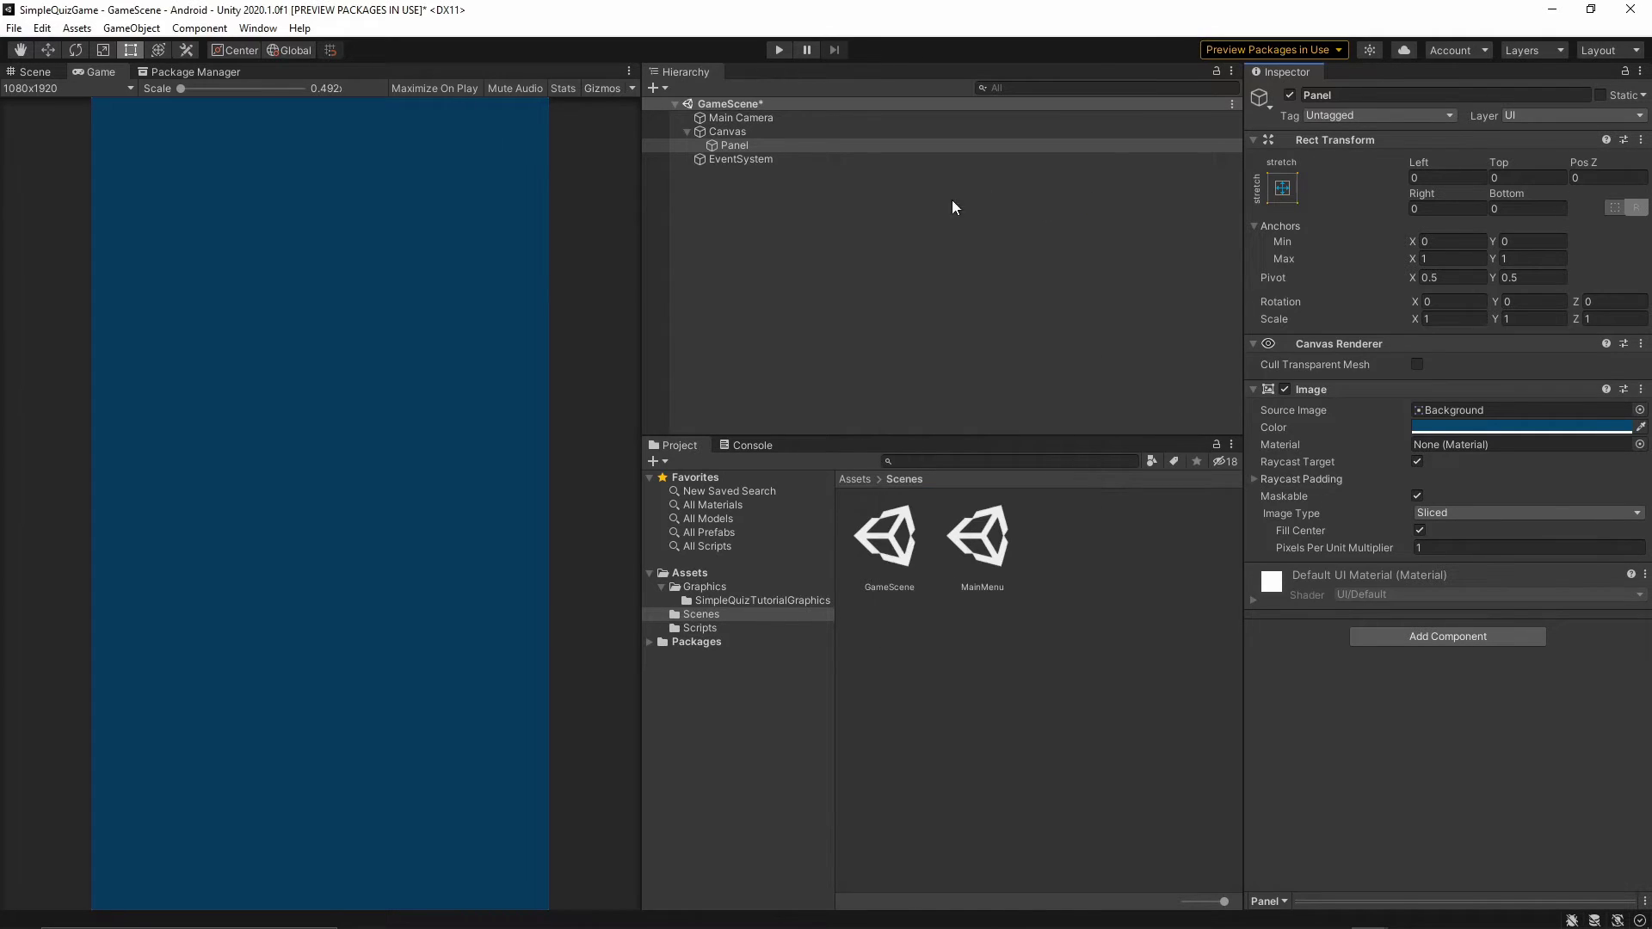
click(945, 227)
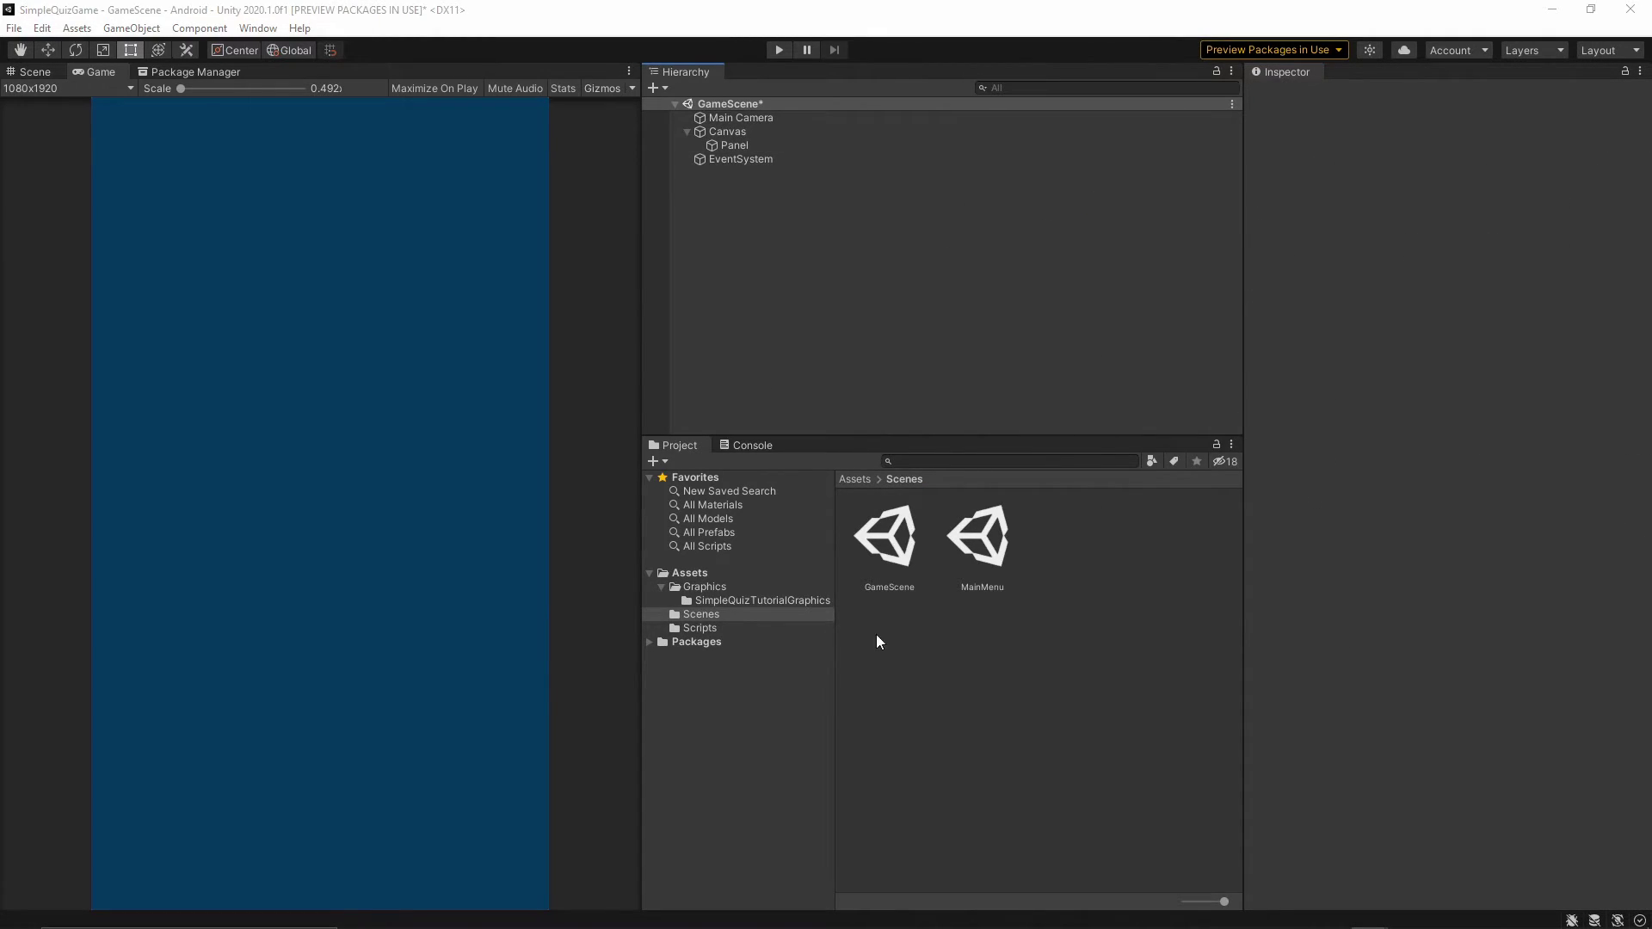
Step: Add a UI Image under the Canvas and name it QuestionBox
right_click(725, 132)
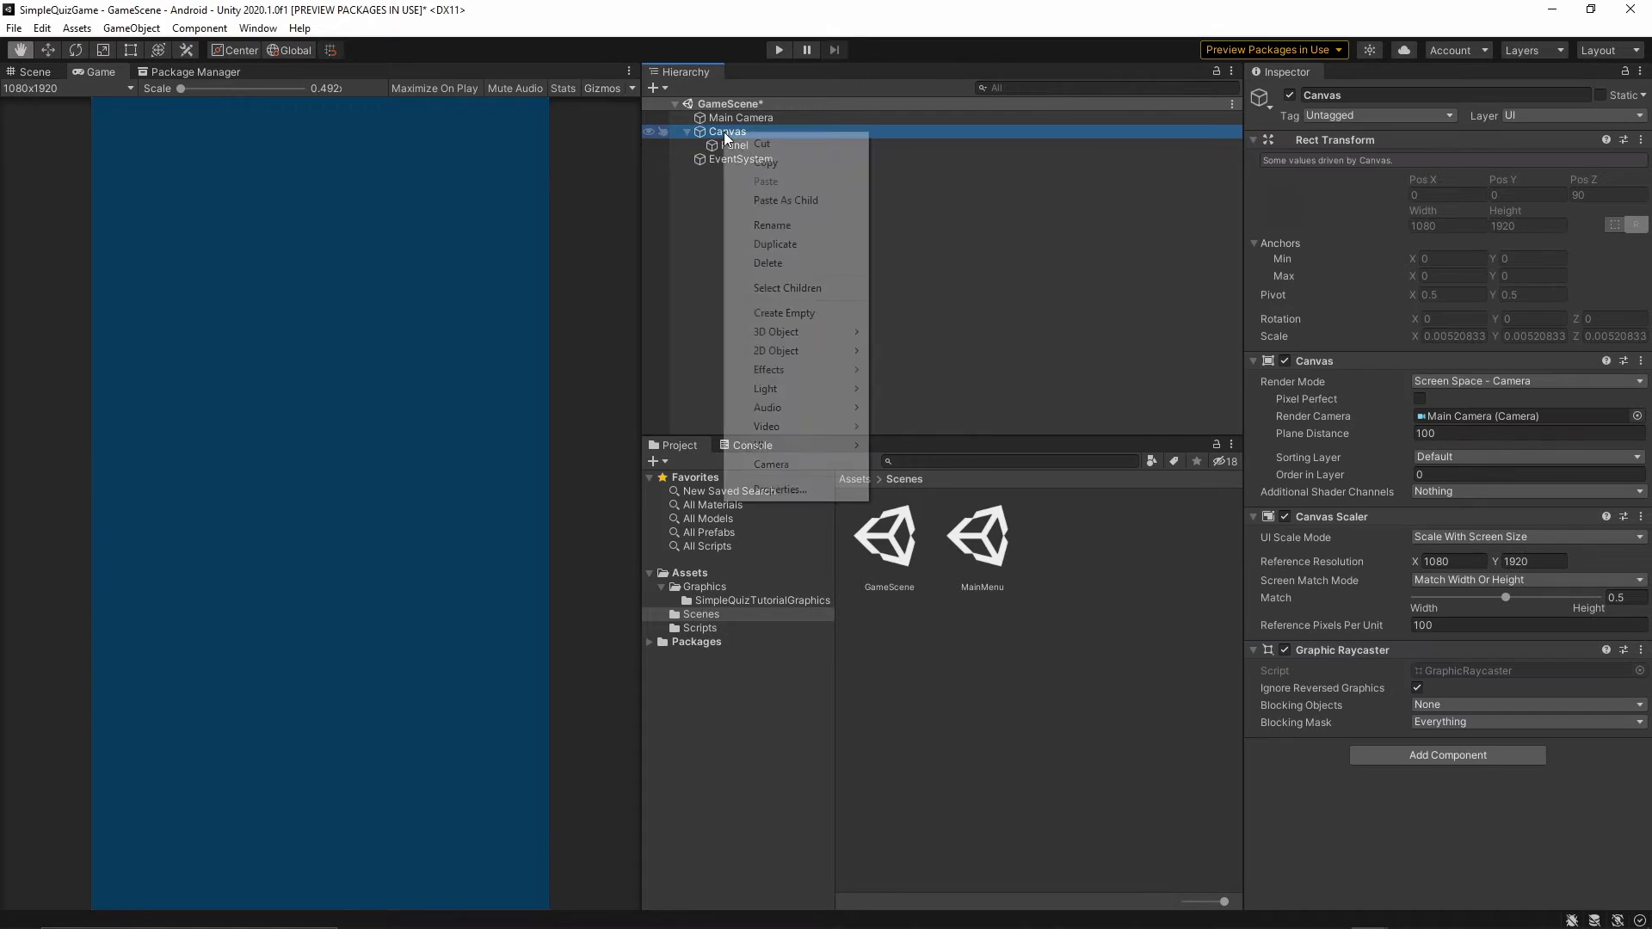
mouse_move(762, 447)
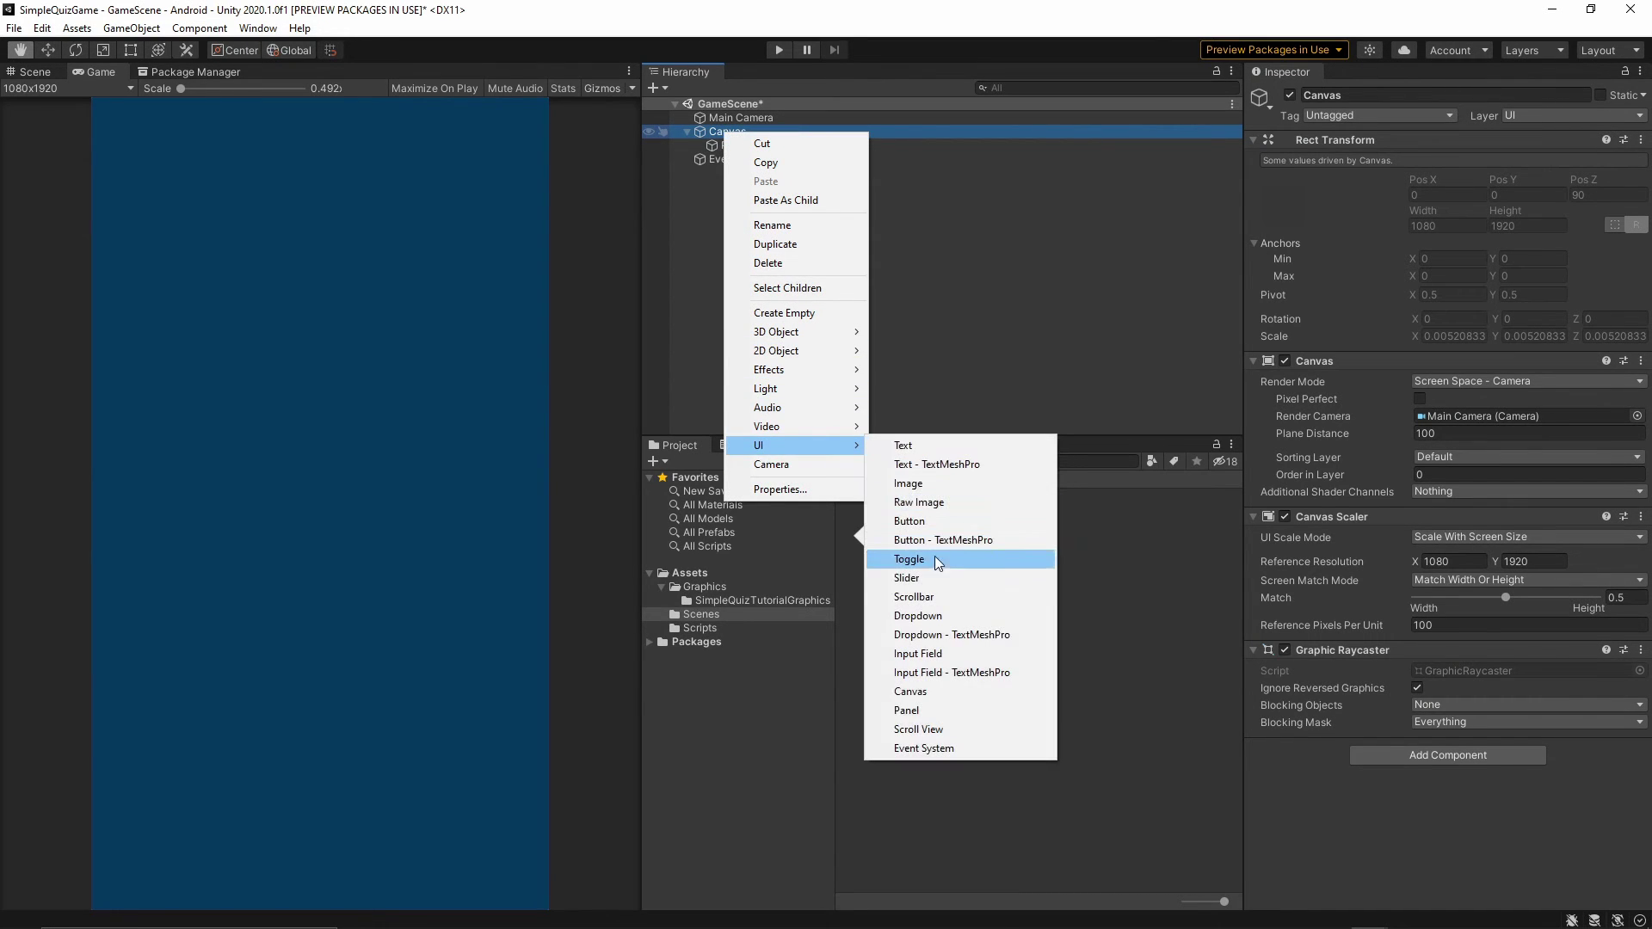
click(932, 484)
click(1353, 96)
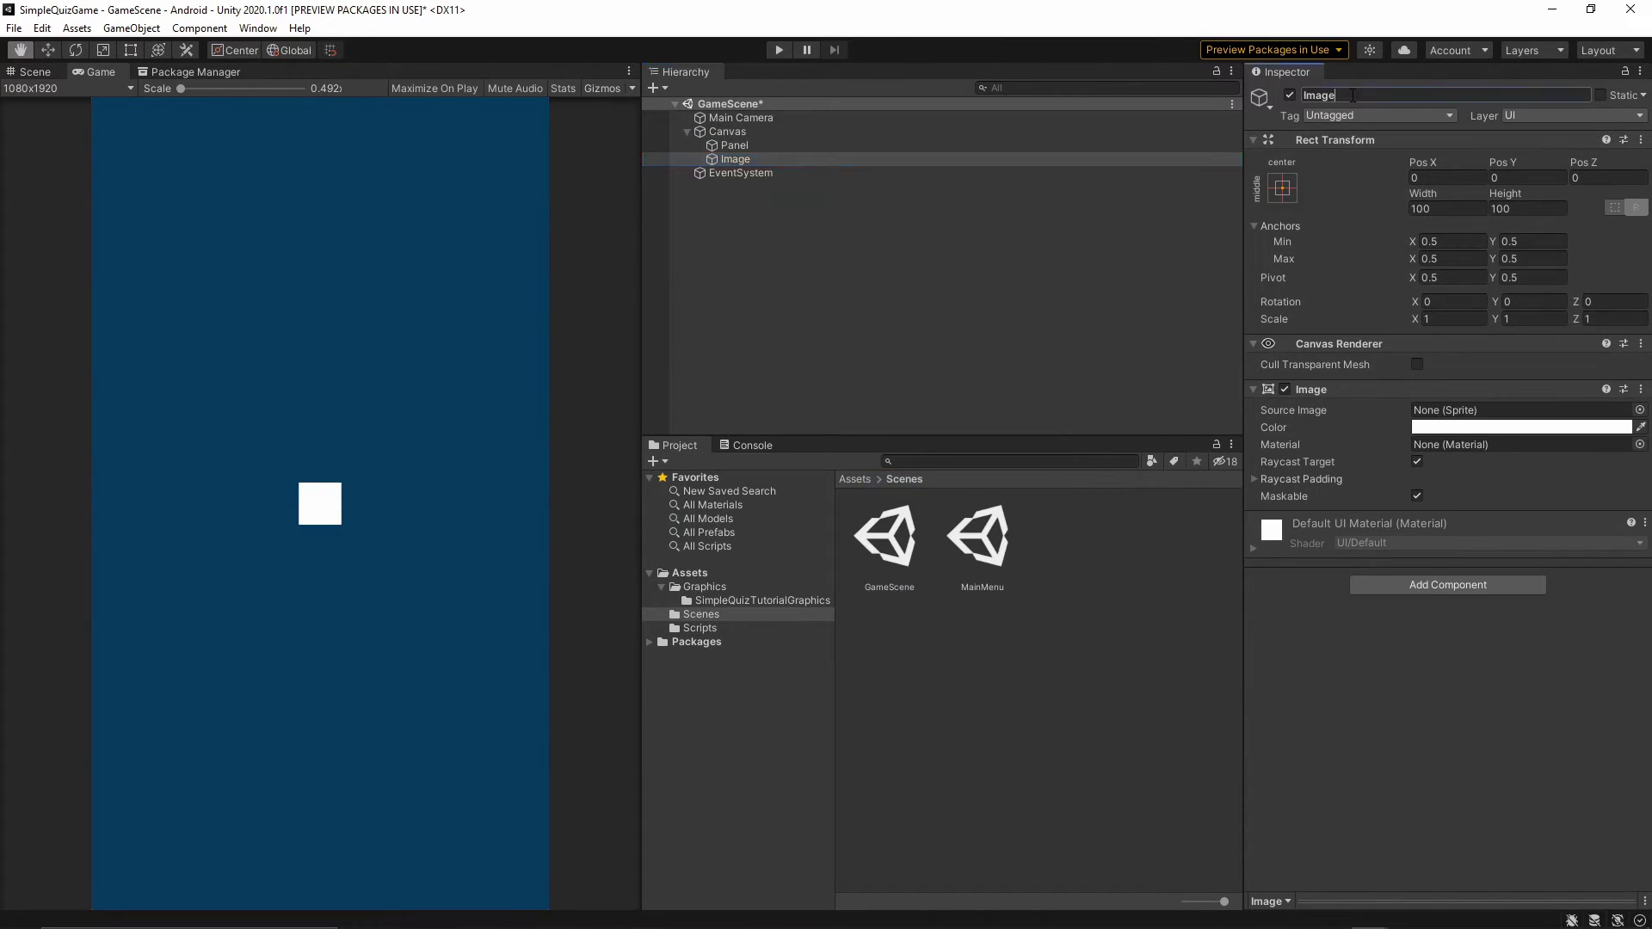
text(QuestionBox)
key(Return)
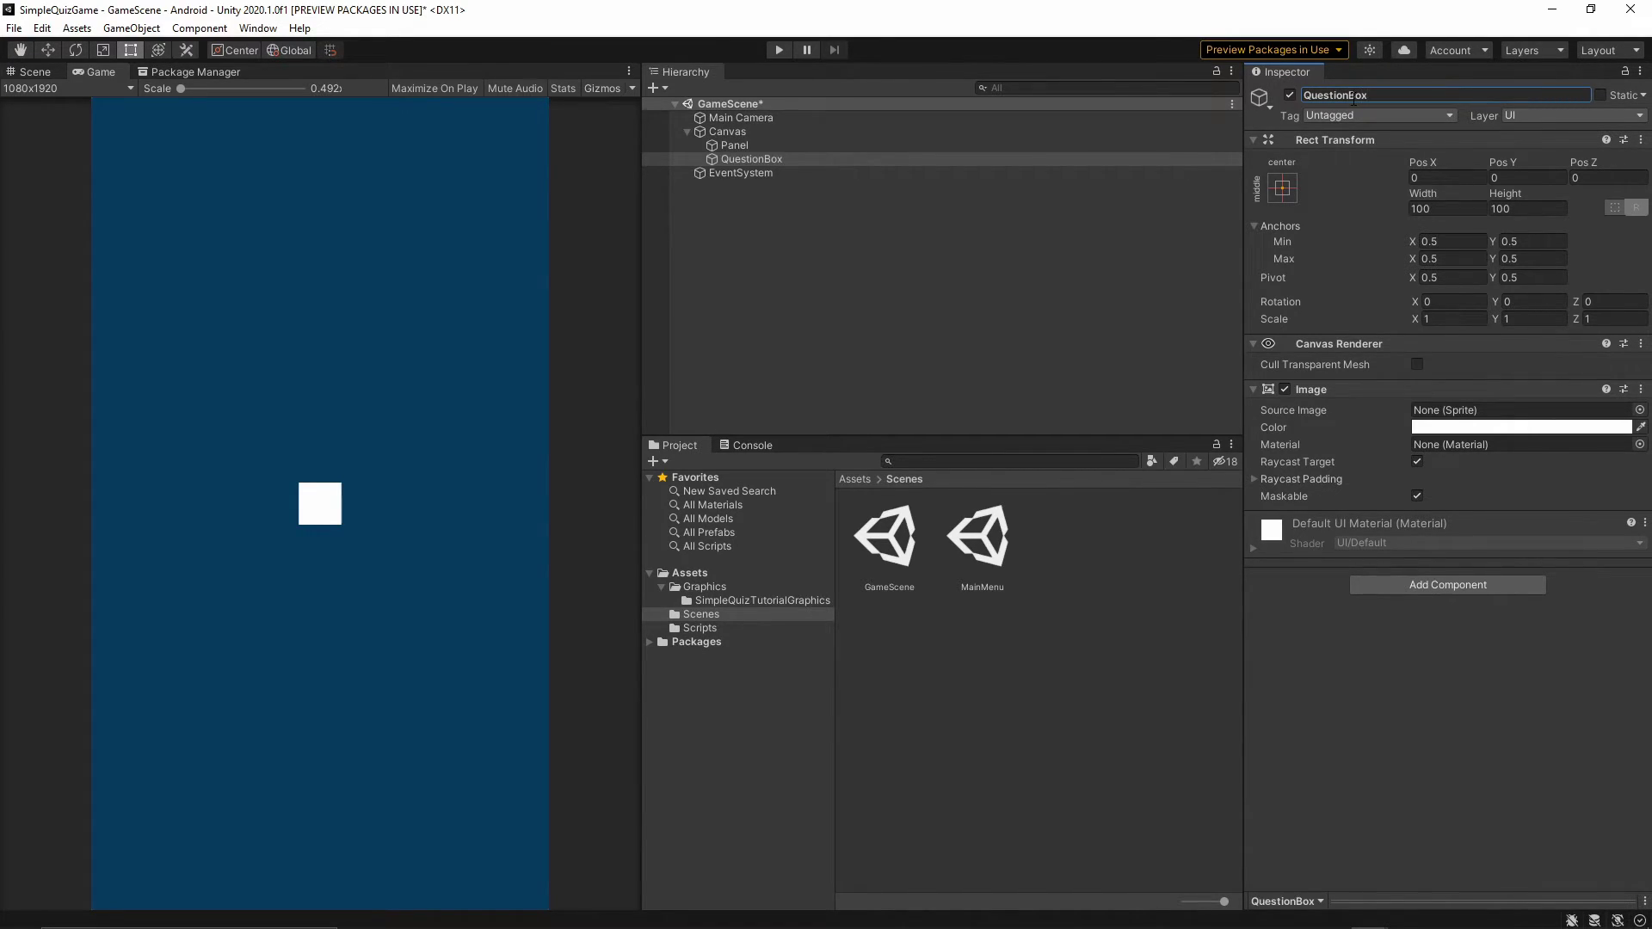
Step: Assign the QuestionBox sprite from SimpleQuizTutorialGraphics as the image's source and set it to its native size
click(729, 592)
click(736, 601)
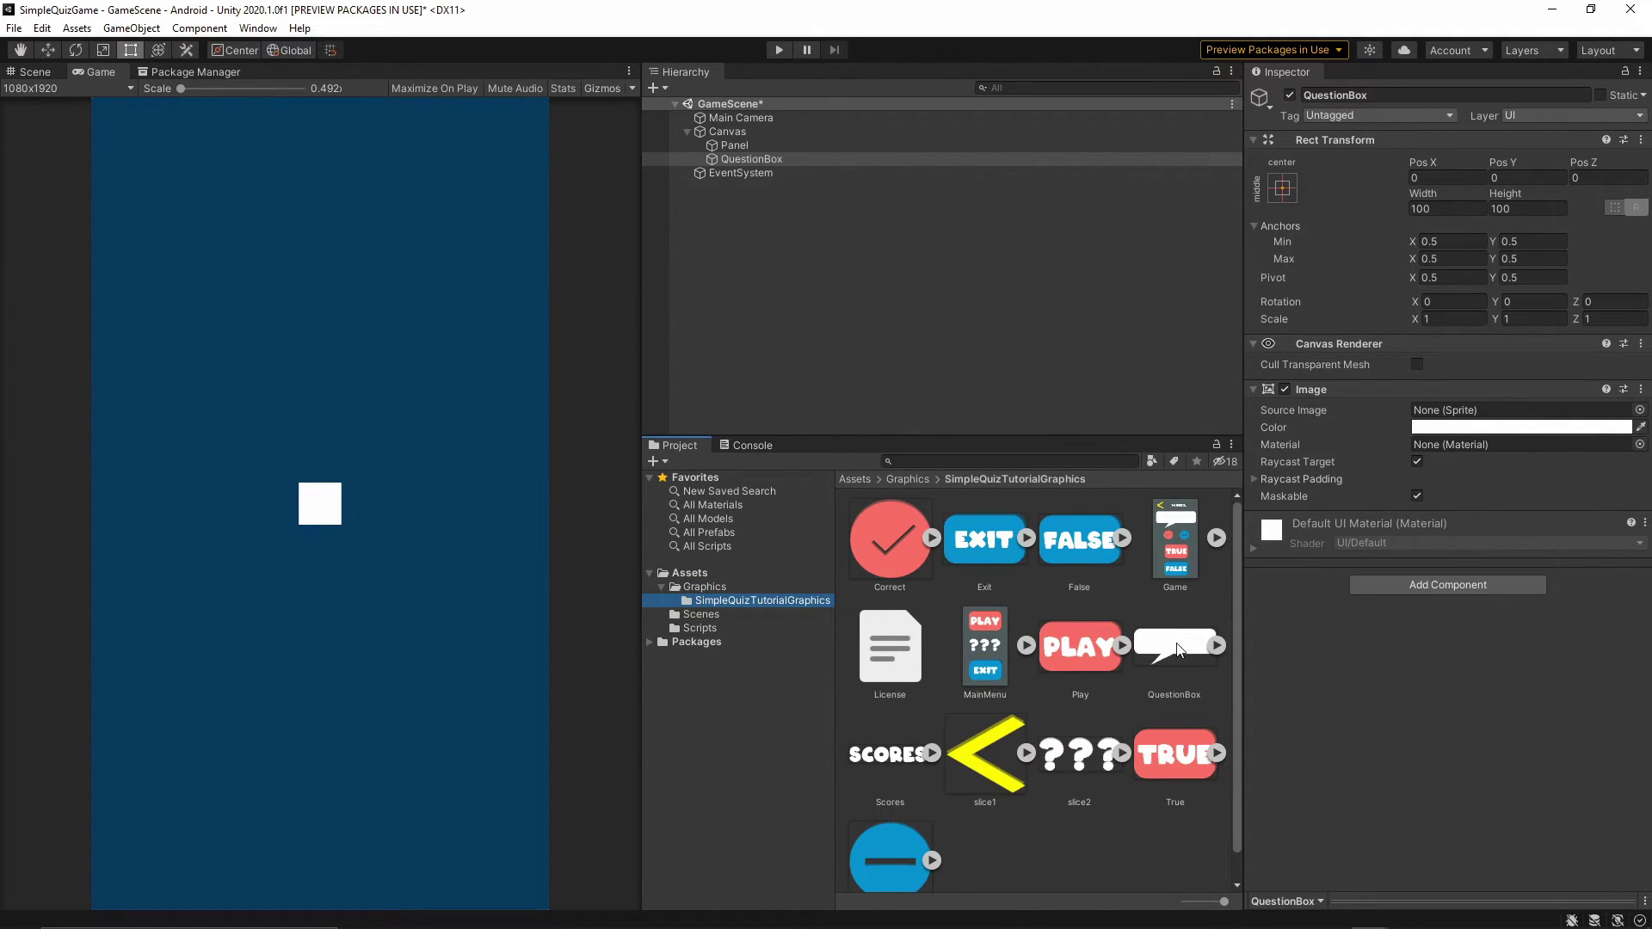
drag(1177, 648, 1455, 405)
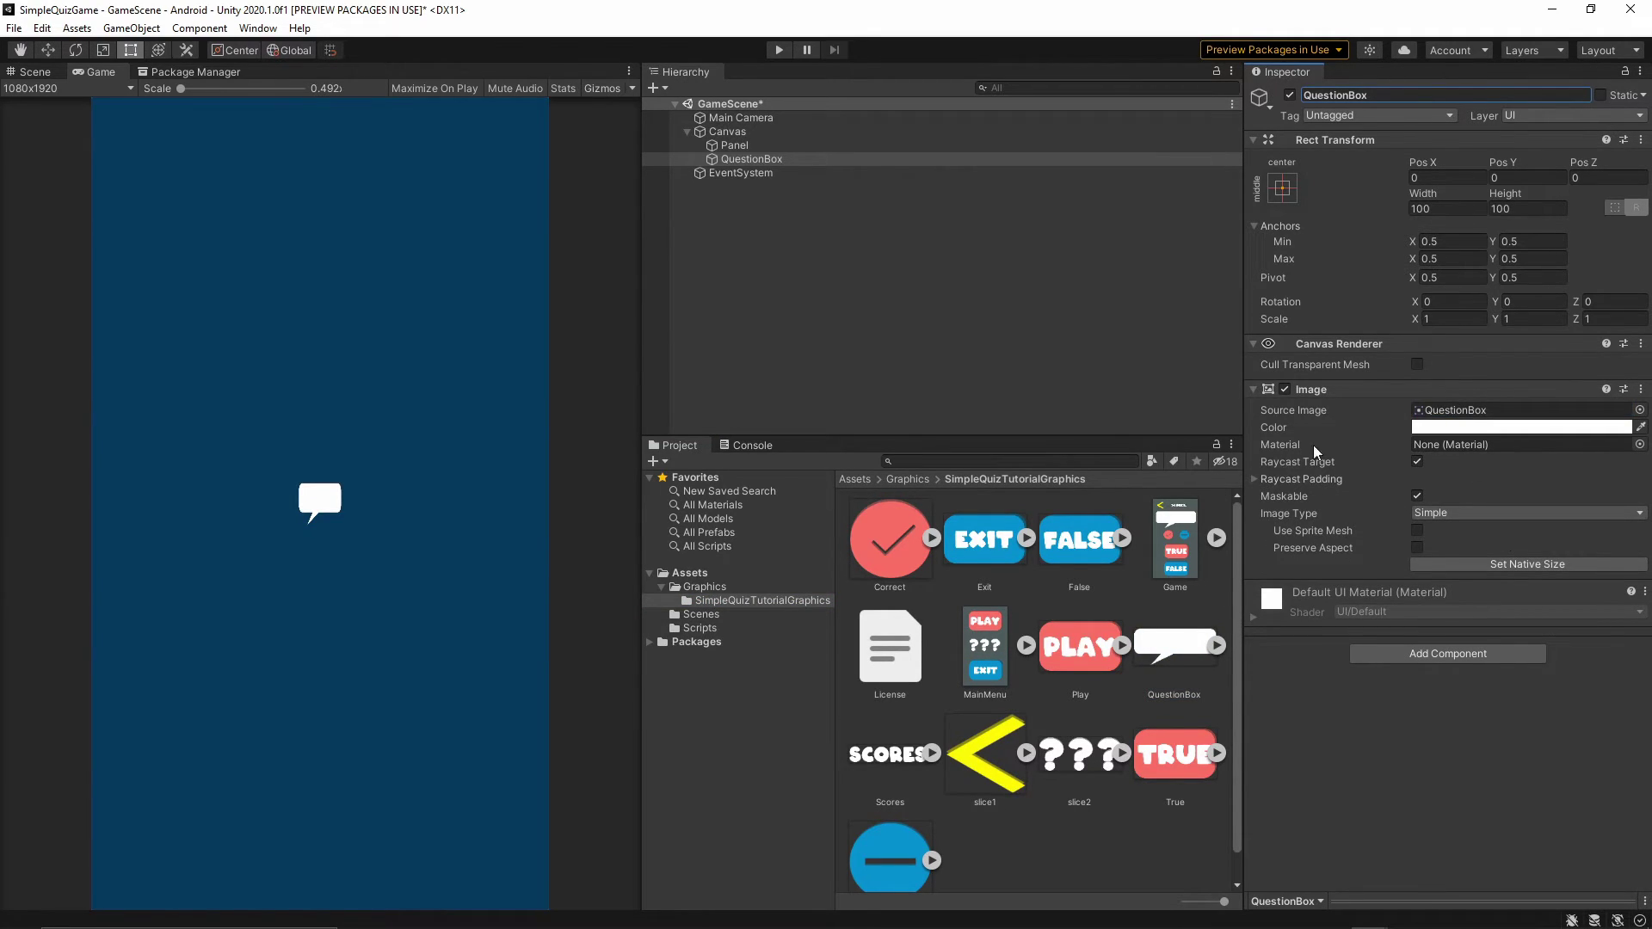
click(1490, 565)
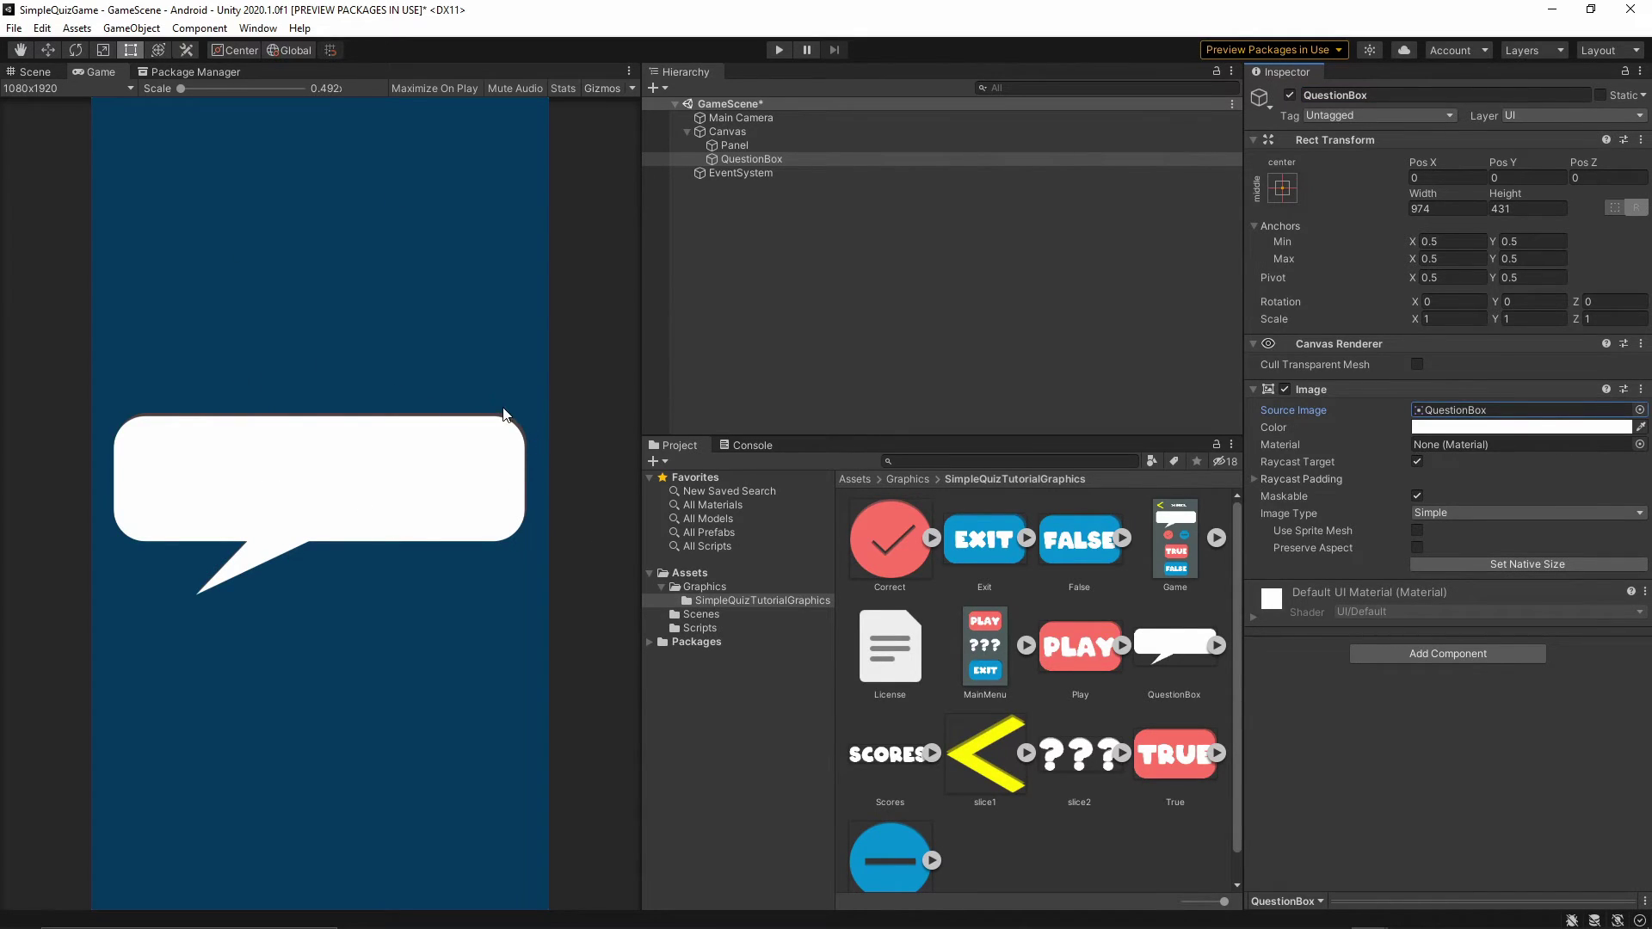
Step: Move the QuestionBox image up in the Scene view to a Y position of about 502, keeping it horizontally centered
click(35, 71)
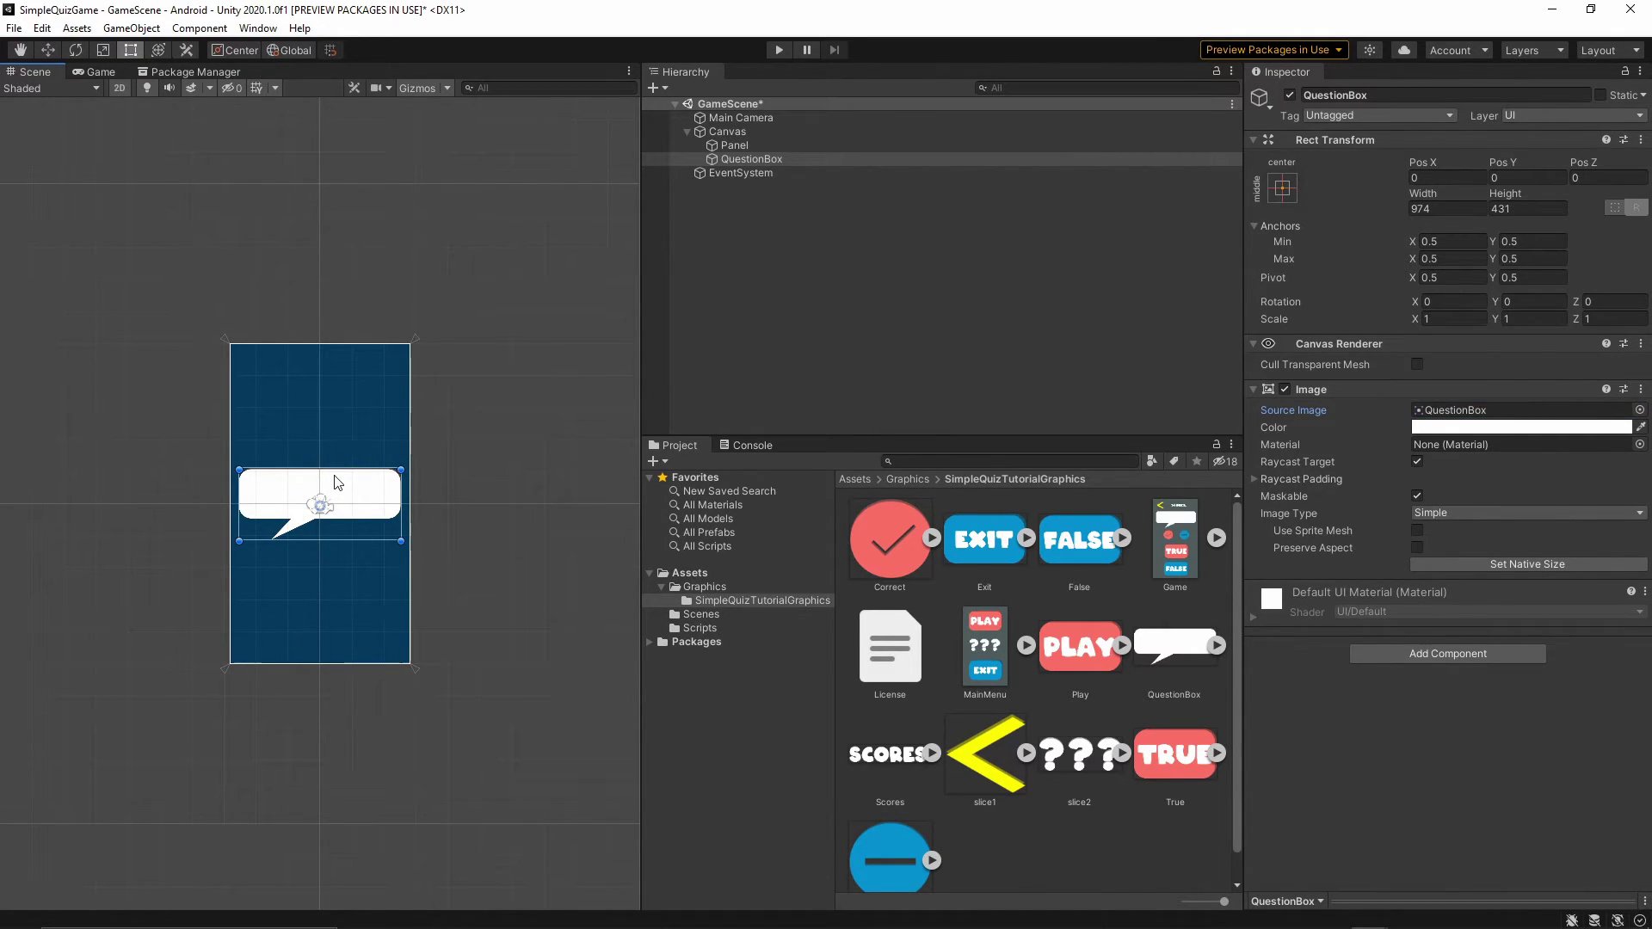
drag(330, 473, 351, 398)
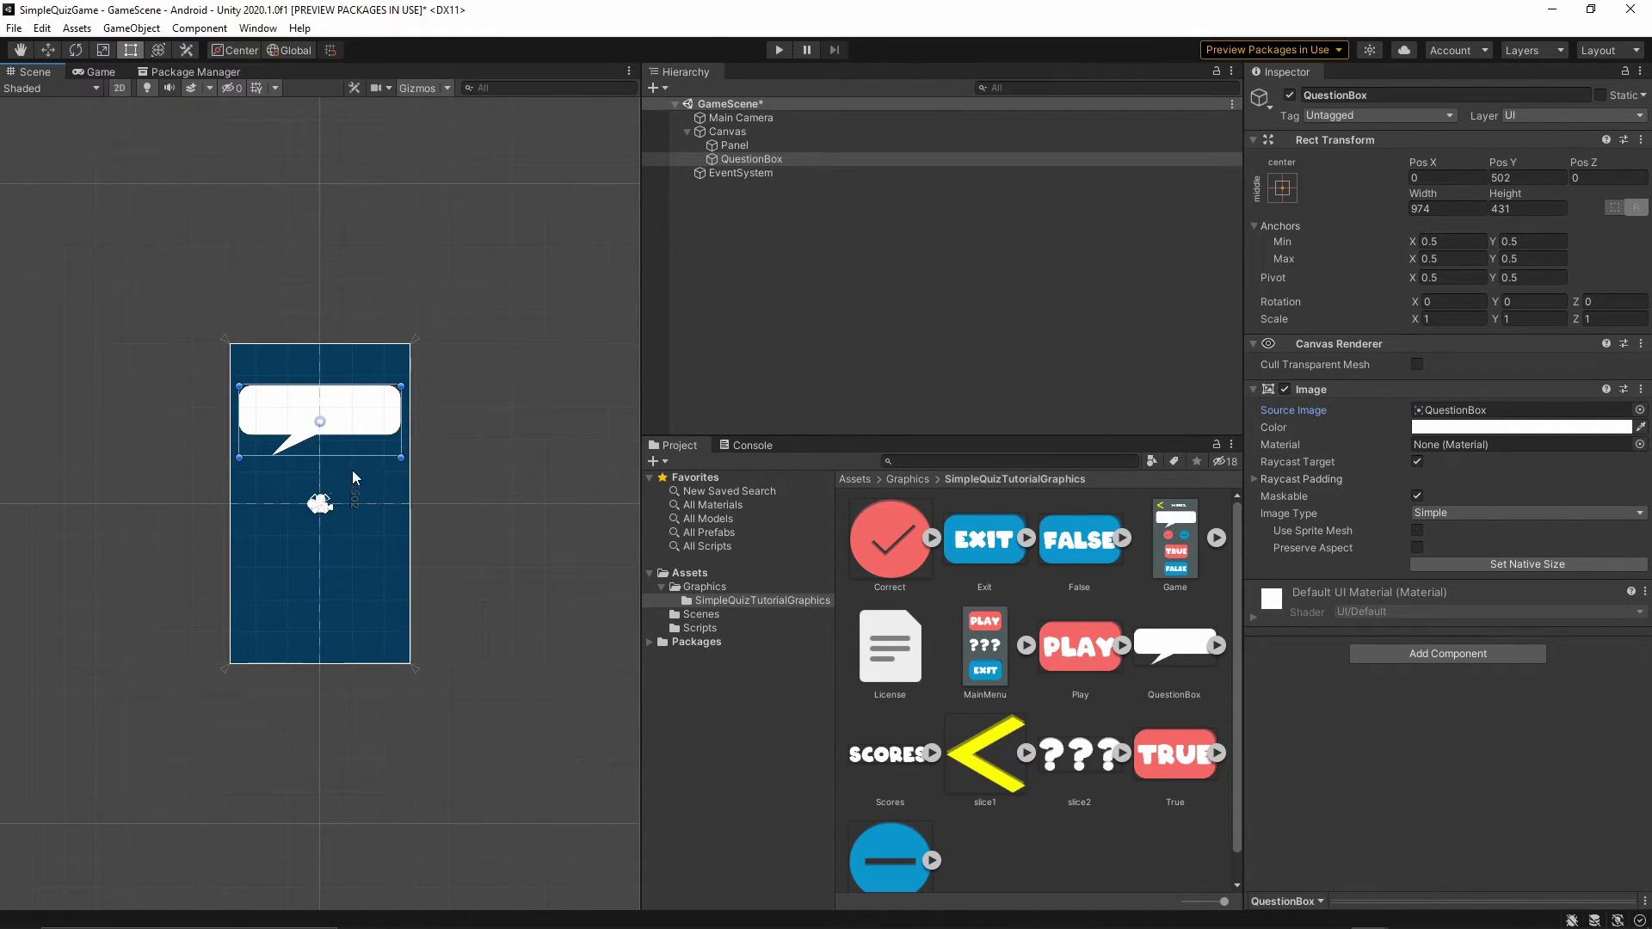
scroll(353, 470, up, 5)
scroll(351, 439, up, 1)
scroll(370, 499, down, 2)
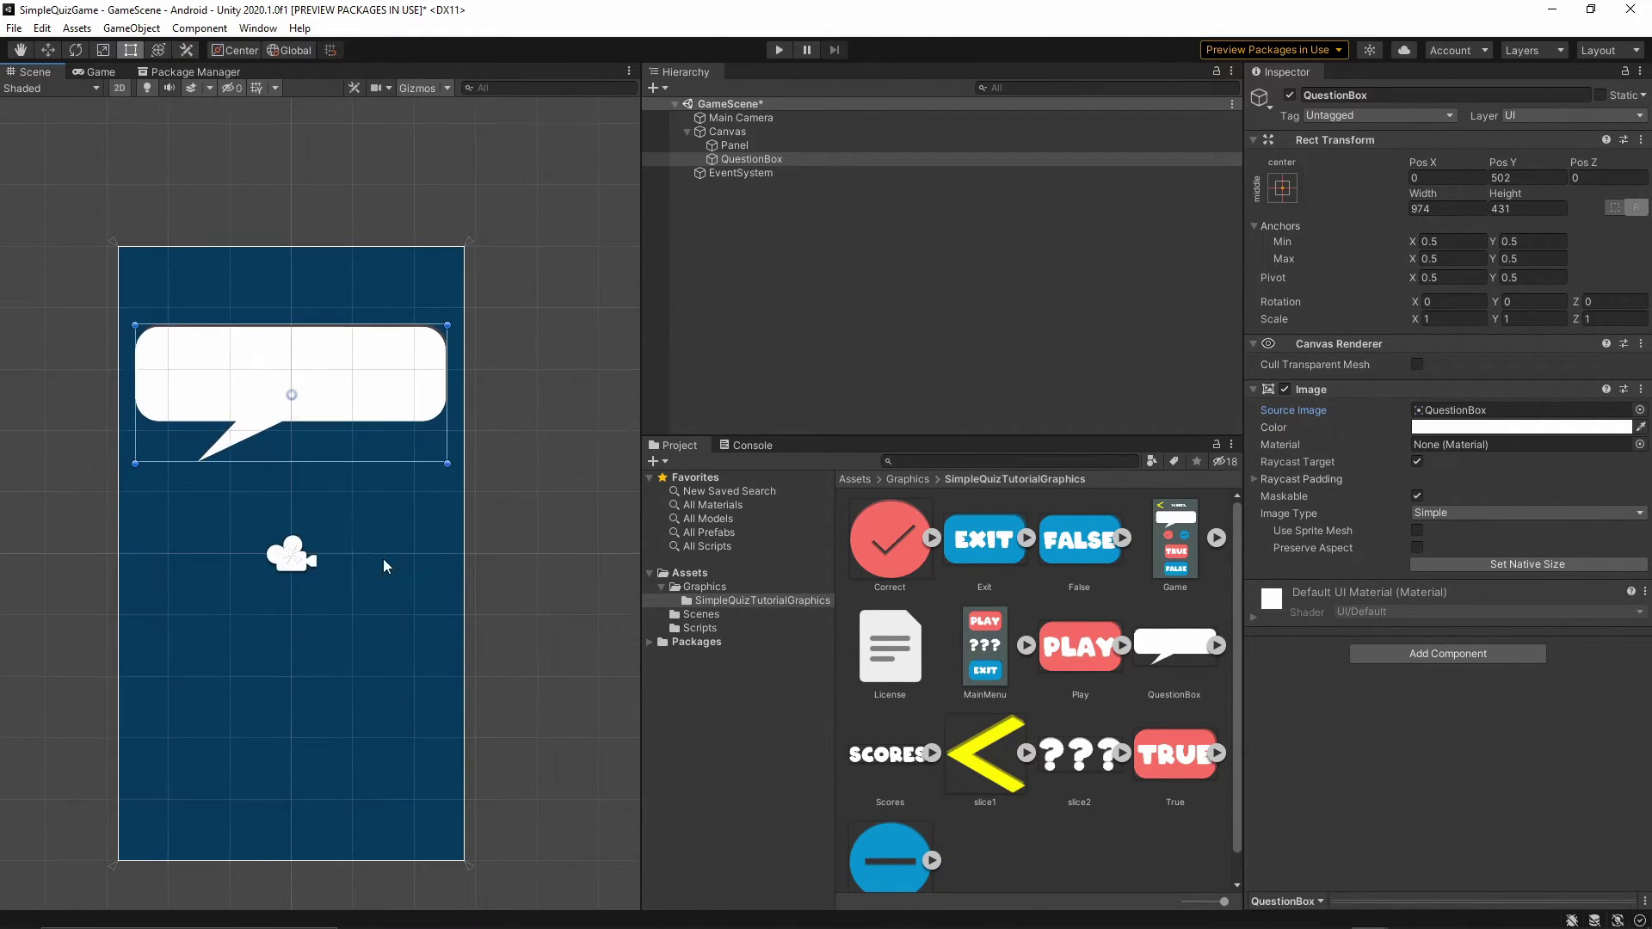
click(551, 413)
Step: Add a UI Text as a child of QuestionBox and set its anchors to stretch in both directions
right_click(729, 164)
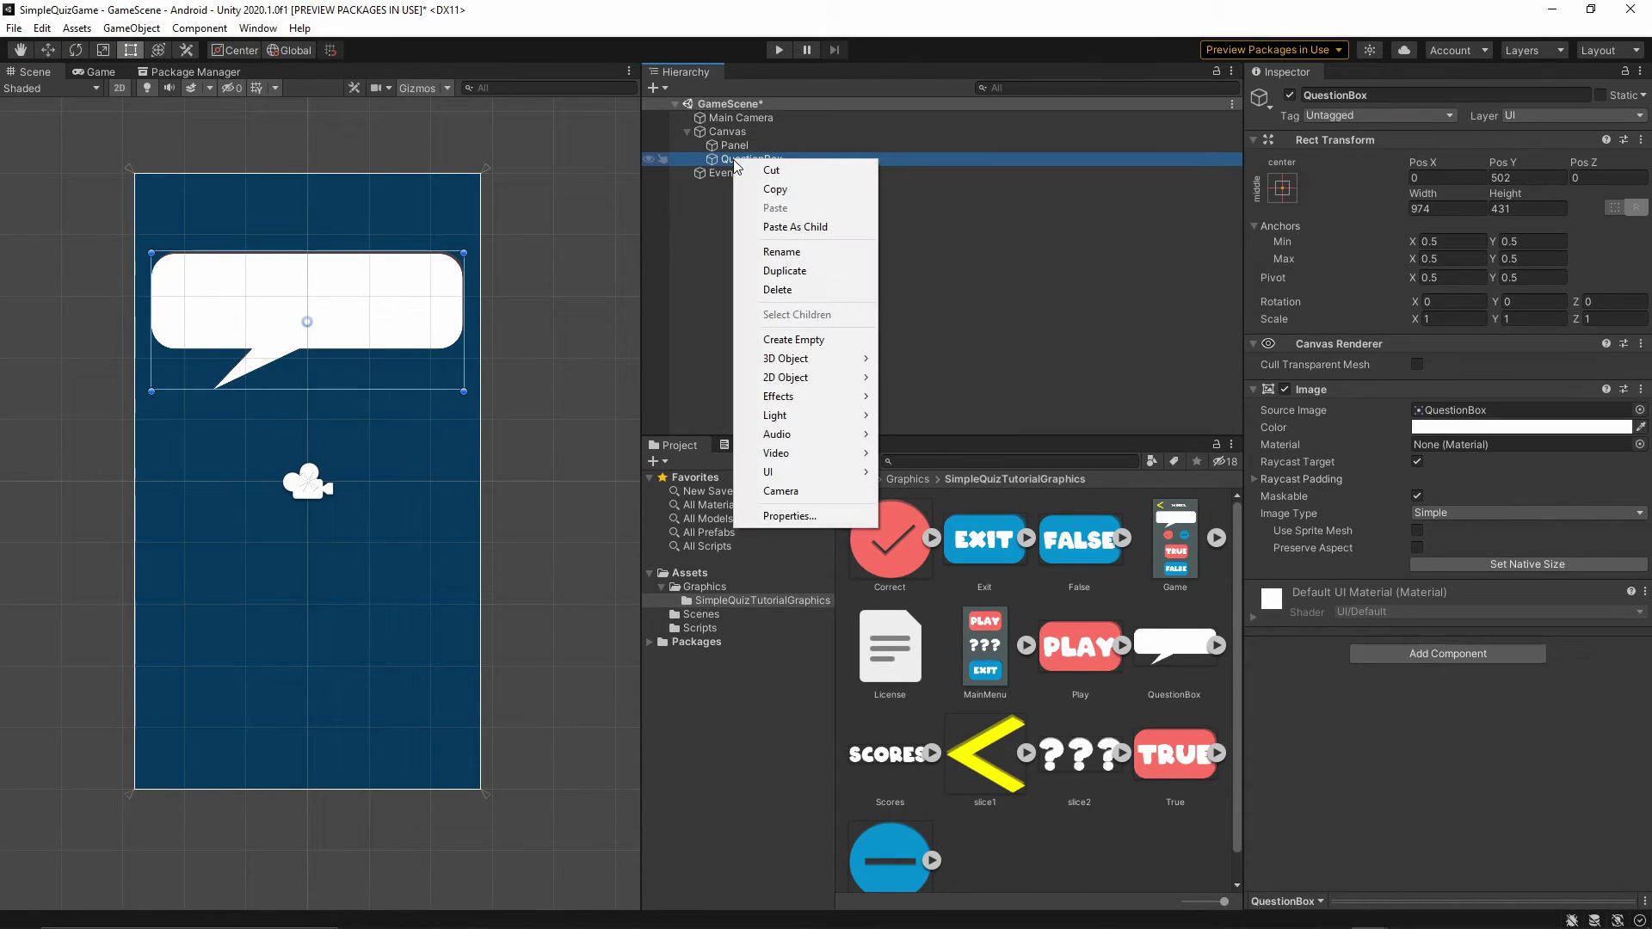
mouse_move(813, 471)
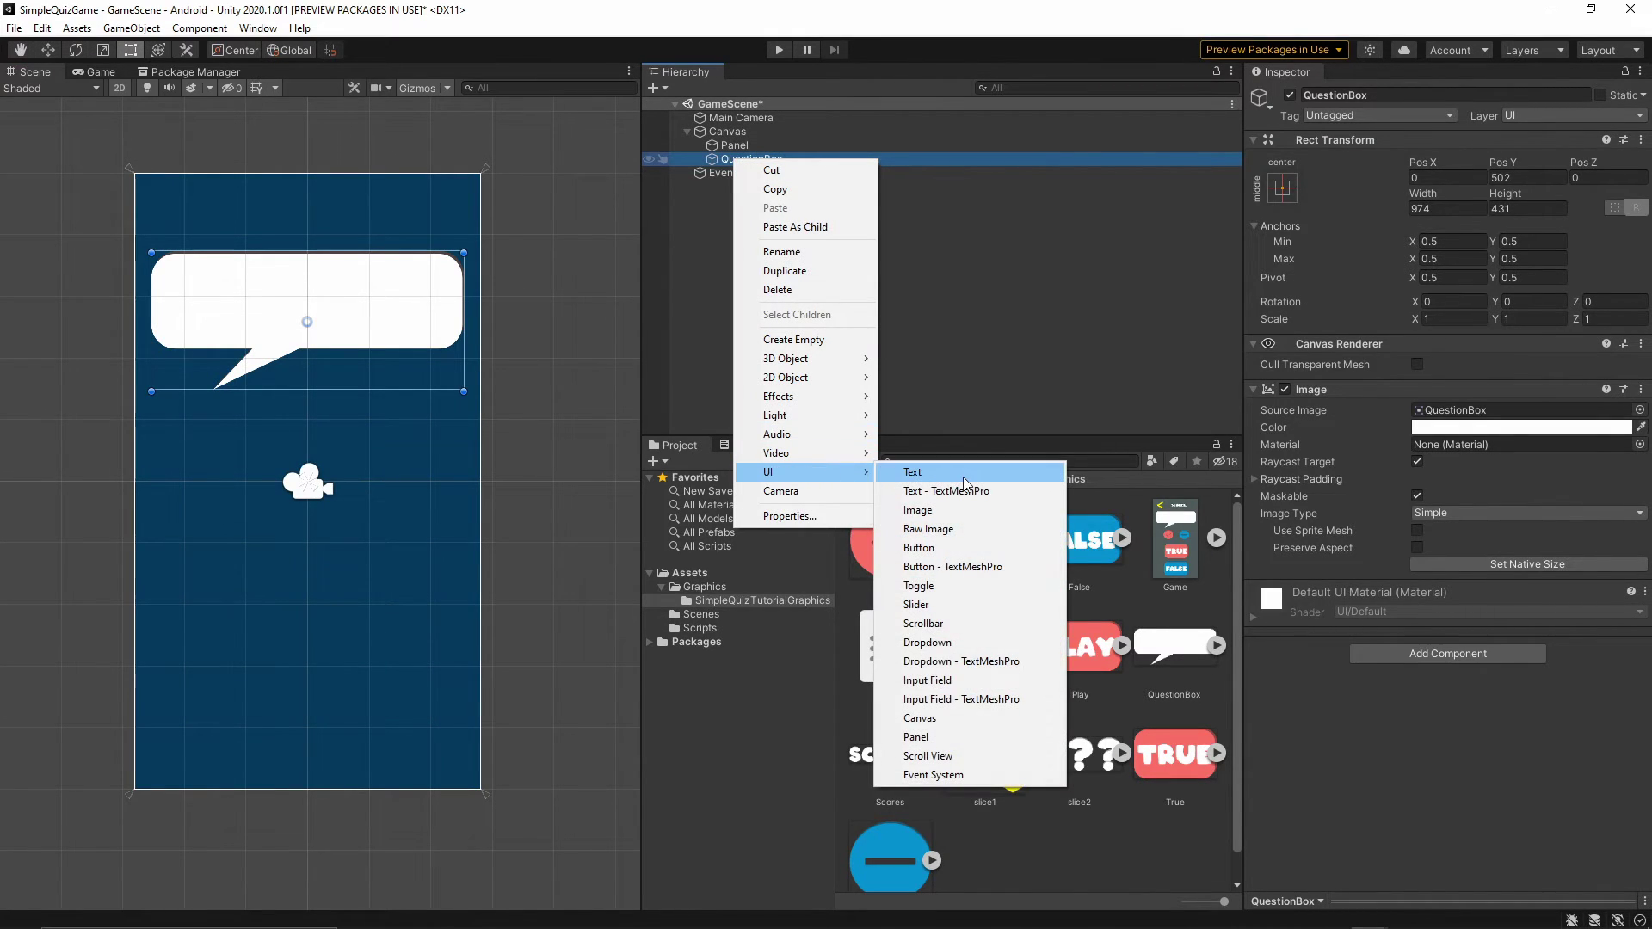
click(899, 472)
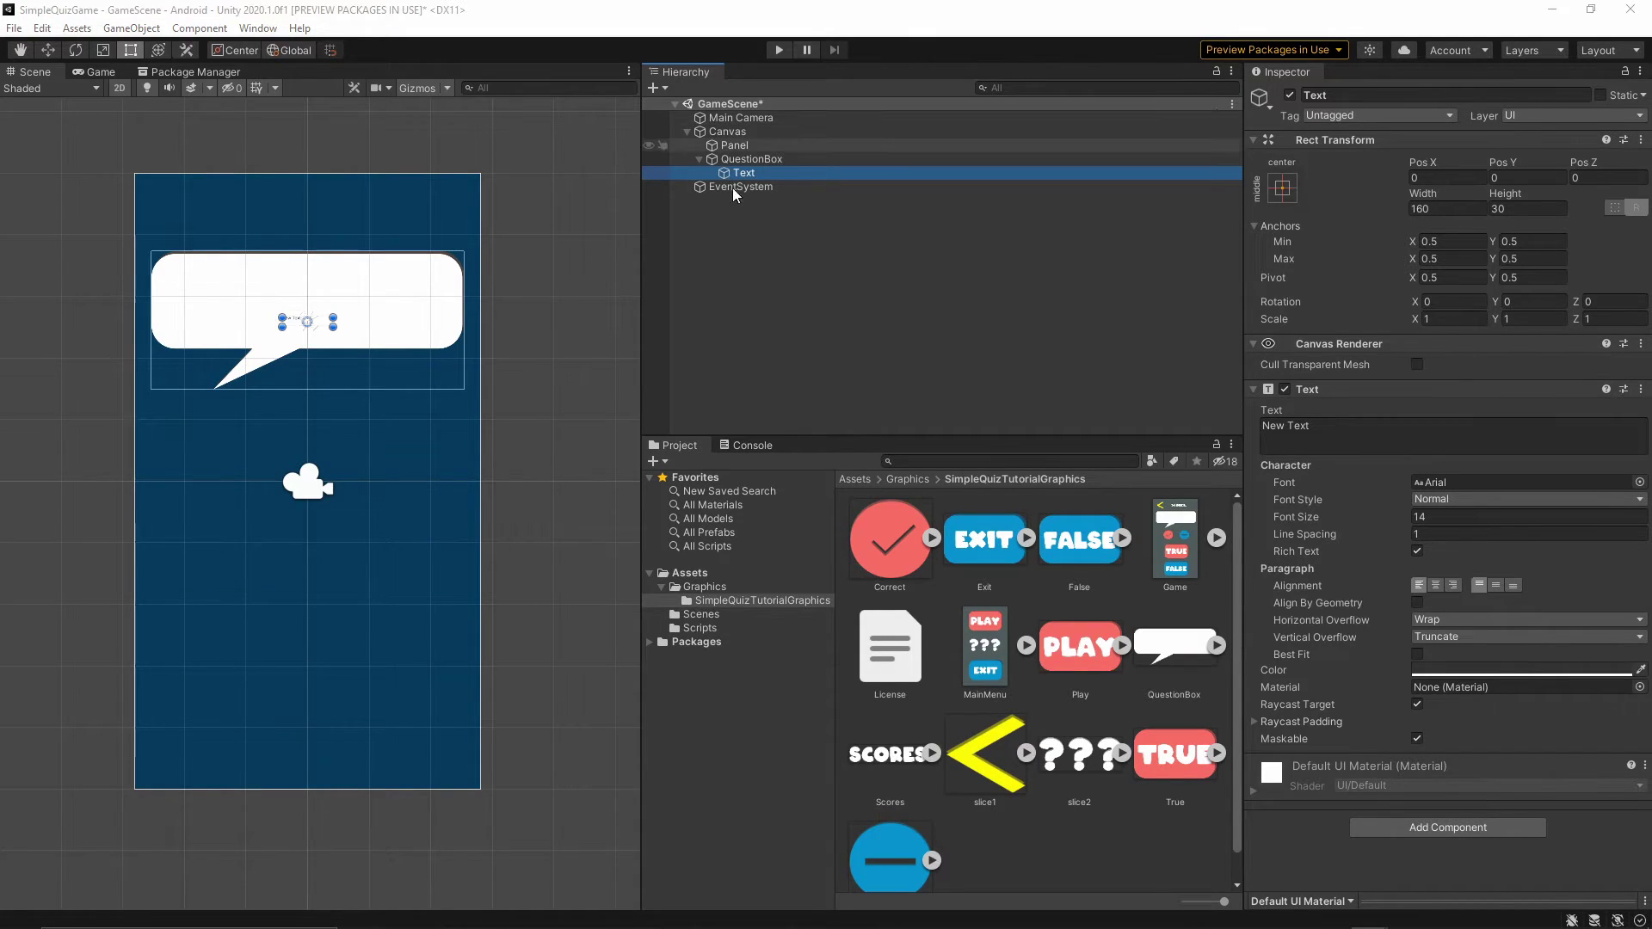
click(1284, 188)
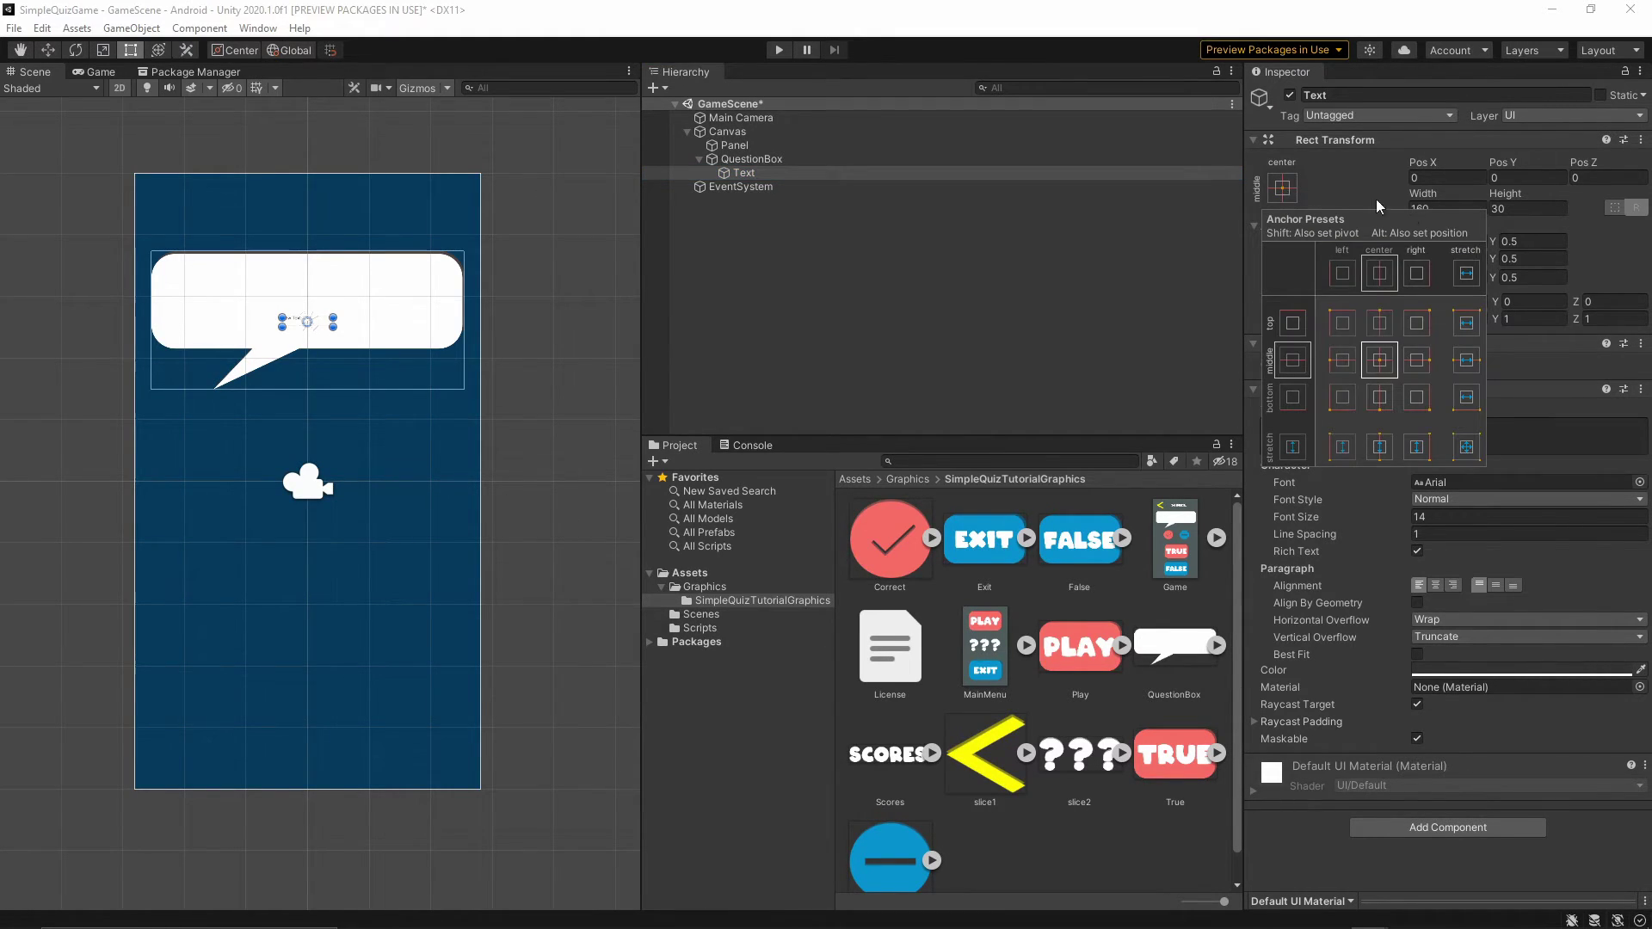
click(1467, 449)
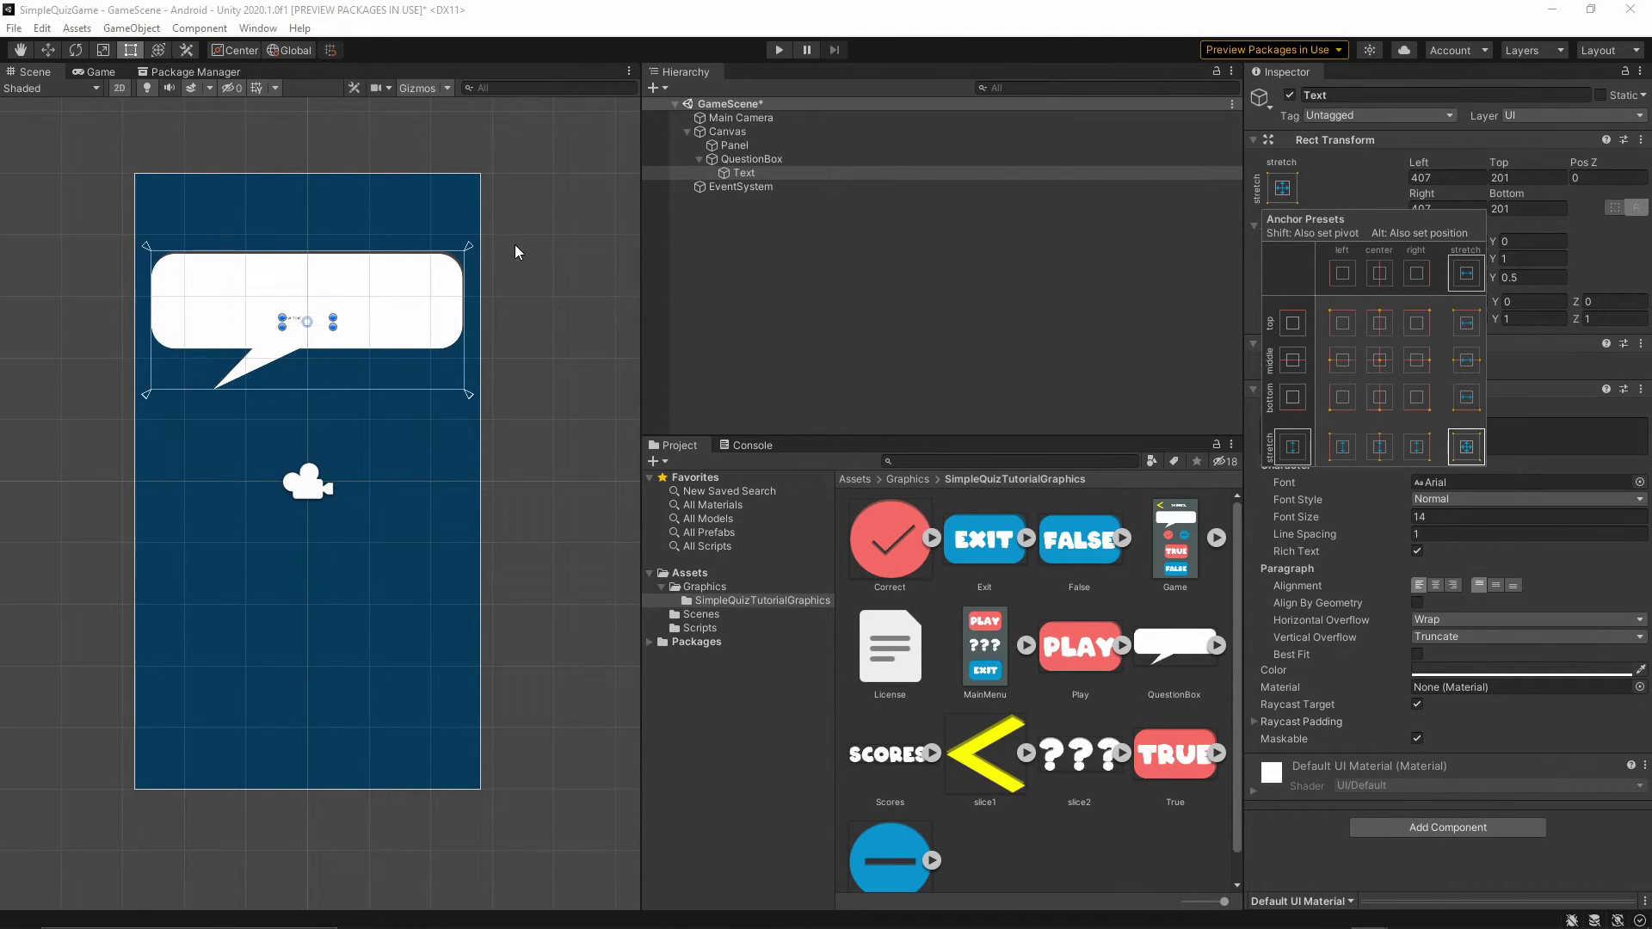
Step: Set QuestionBox's text to "This is a placeholder question text" and format it at font size 60, centered horizontally and vertically
click(761, 173)
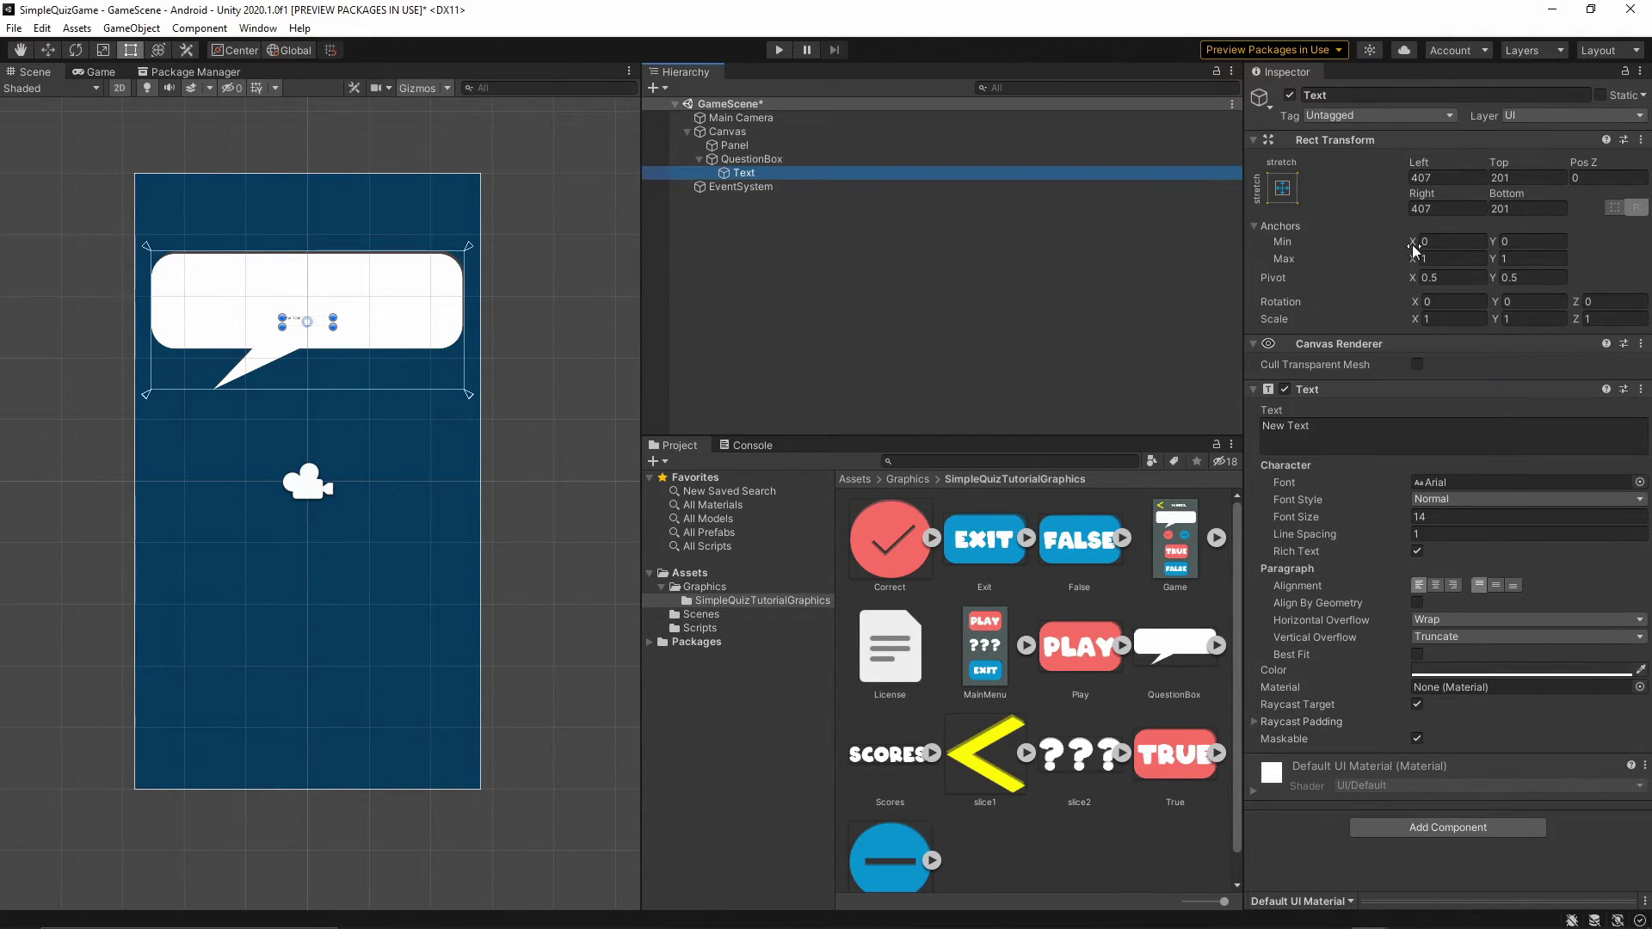
click(1357, 424)
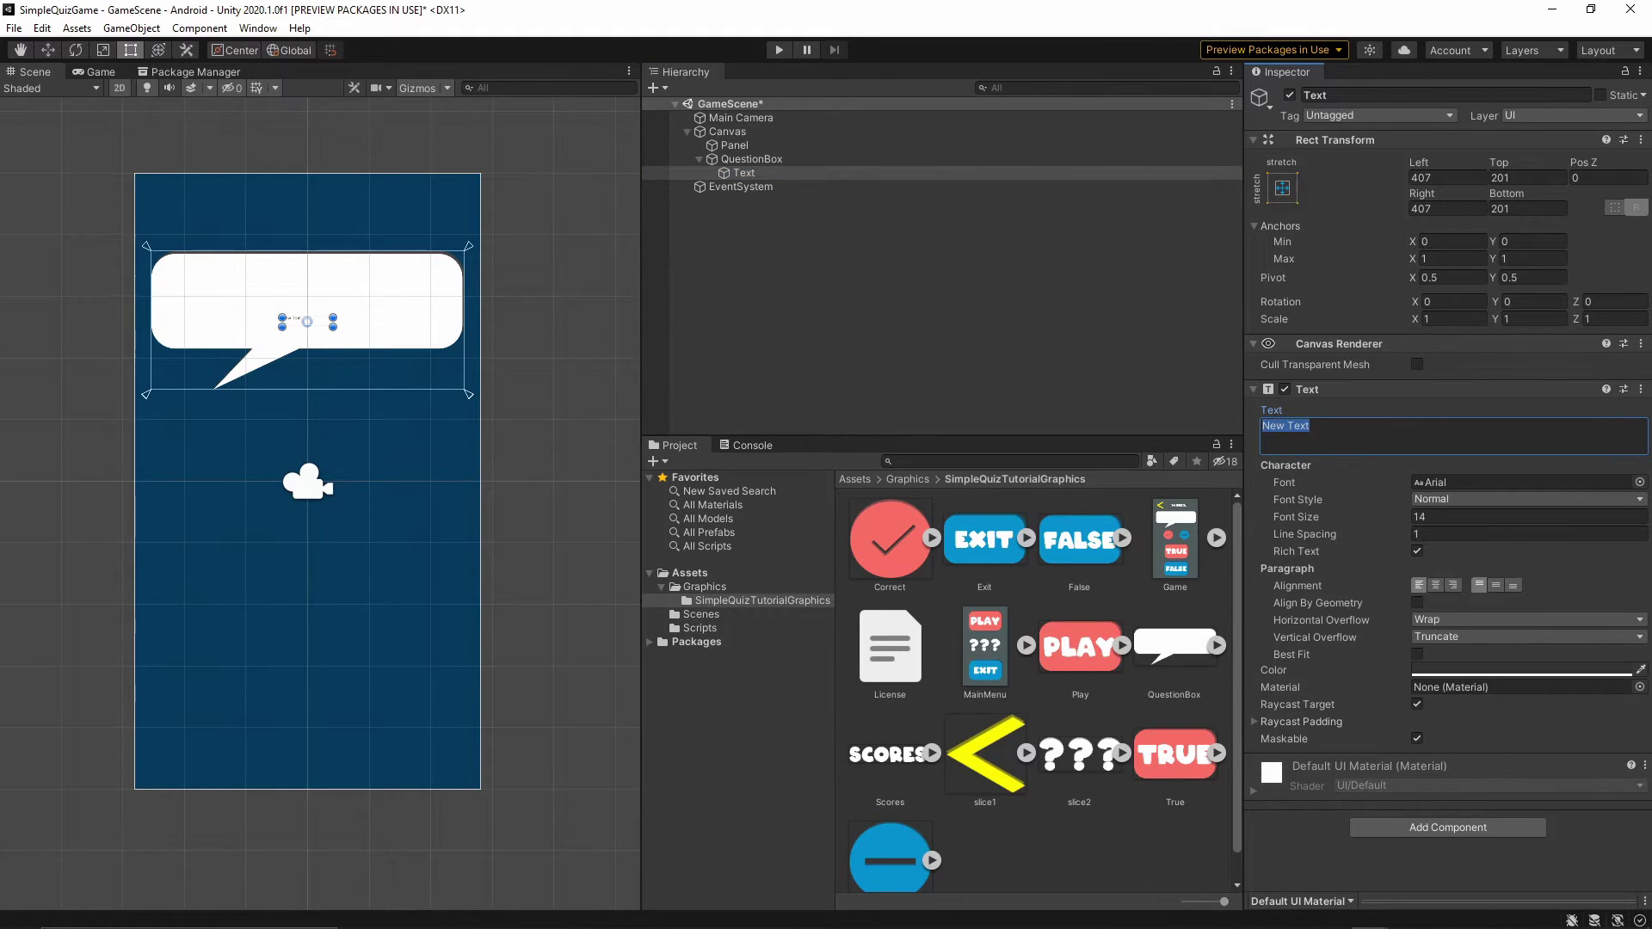
click(1314, 428)
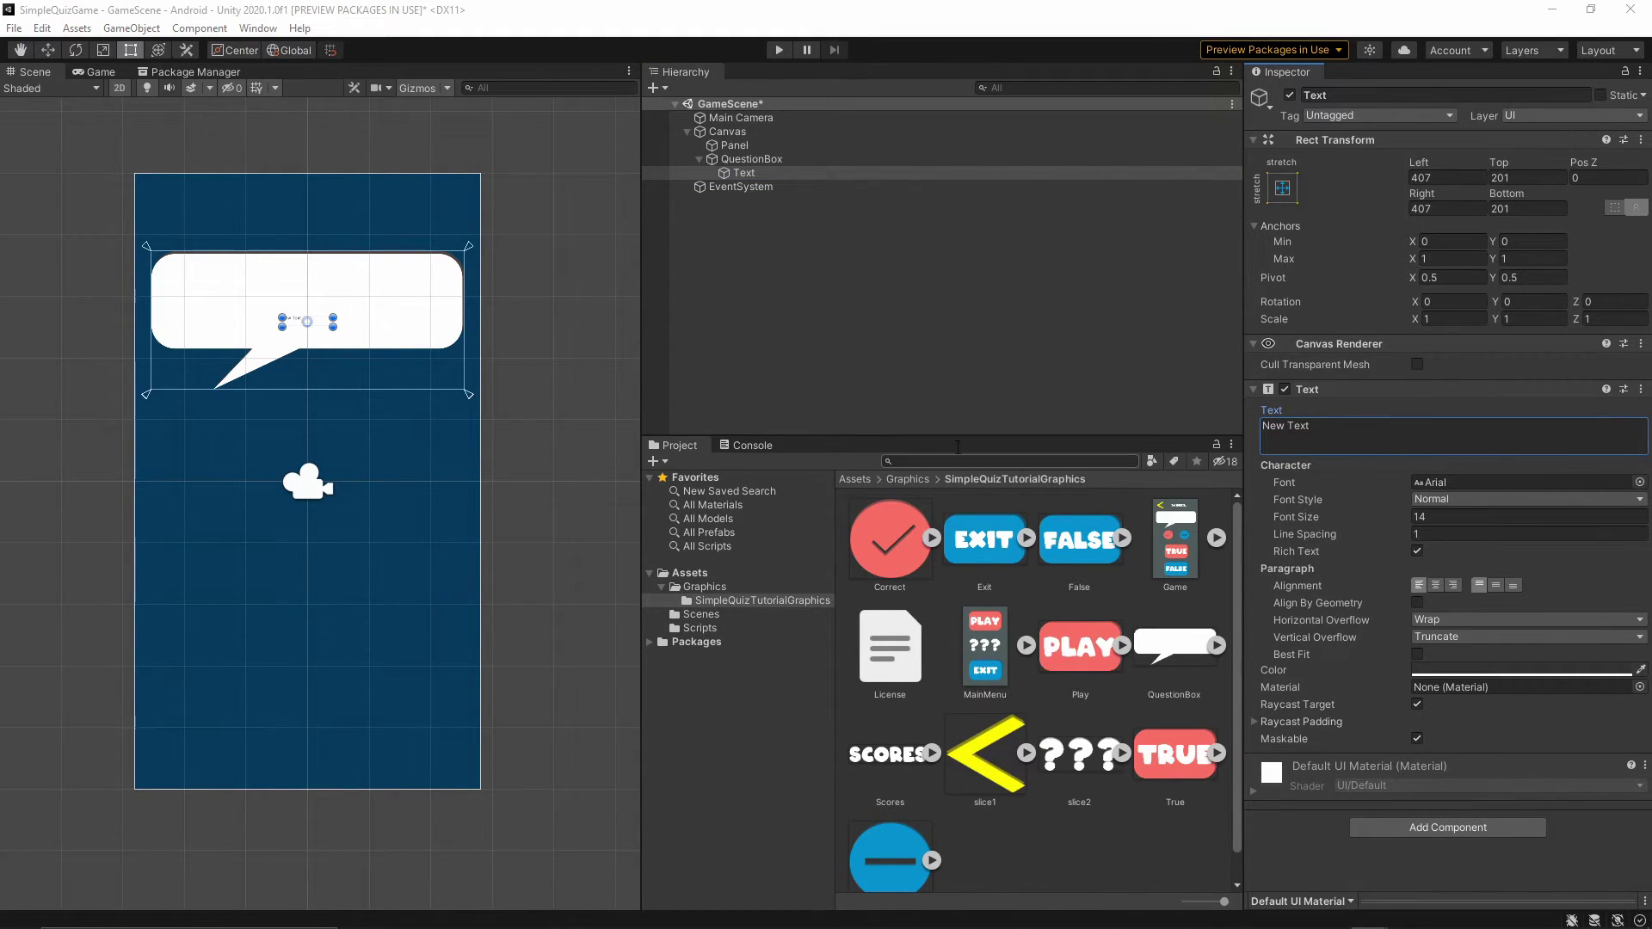
drag(1314, 427, 1259, 428)
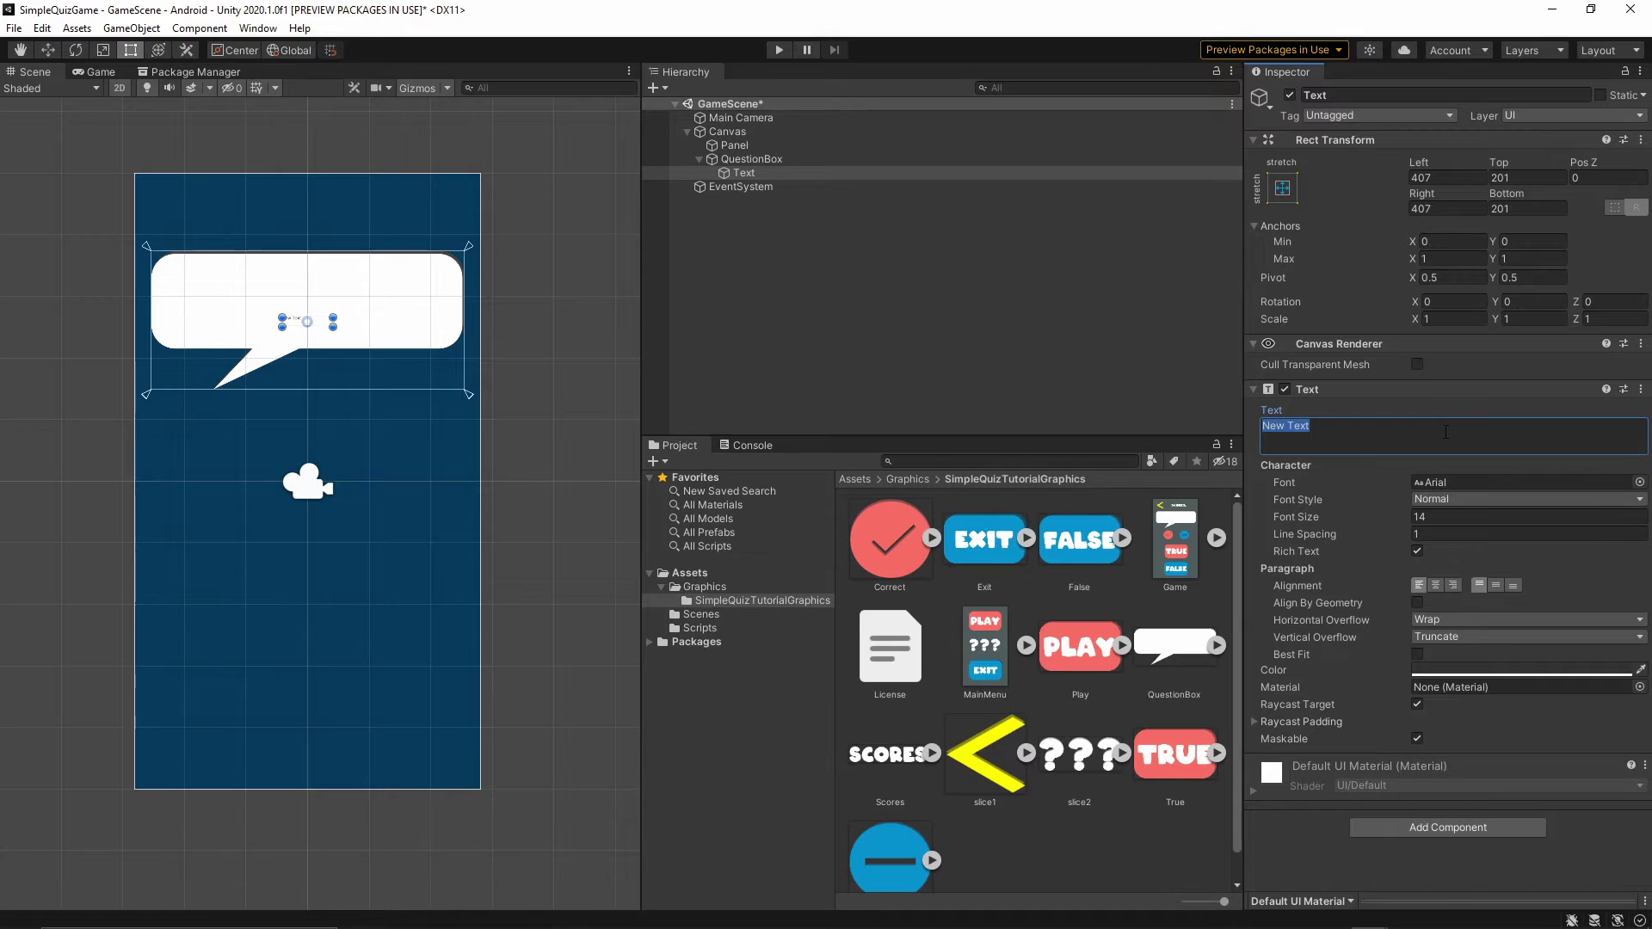
text(This is a placeholder question text)
key(ctrl+a)
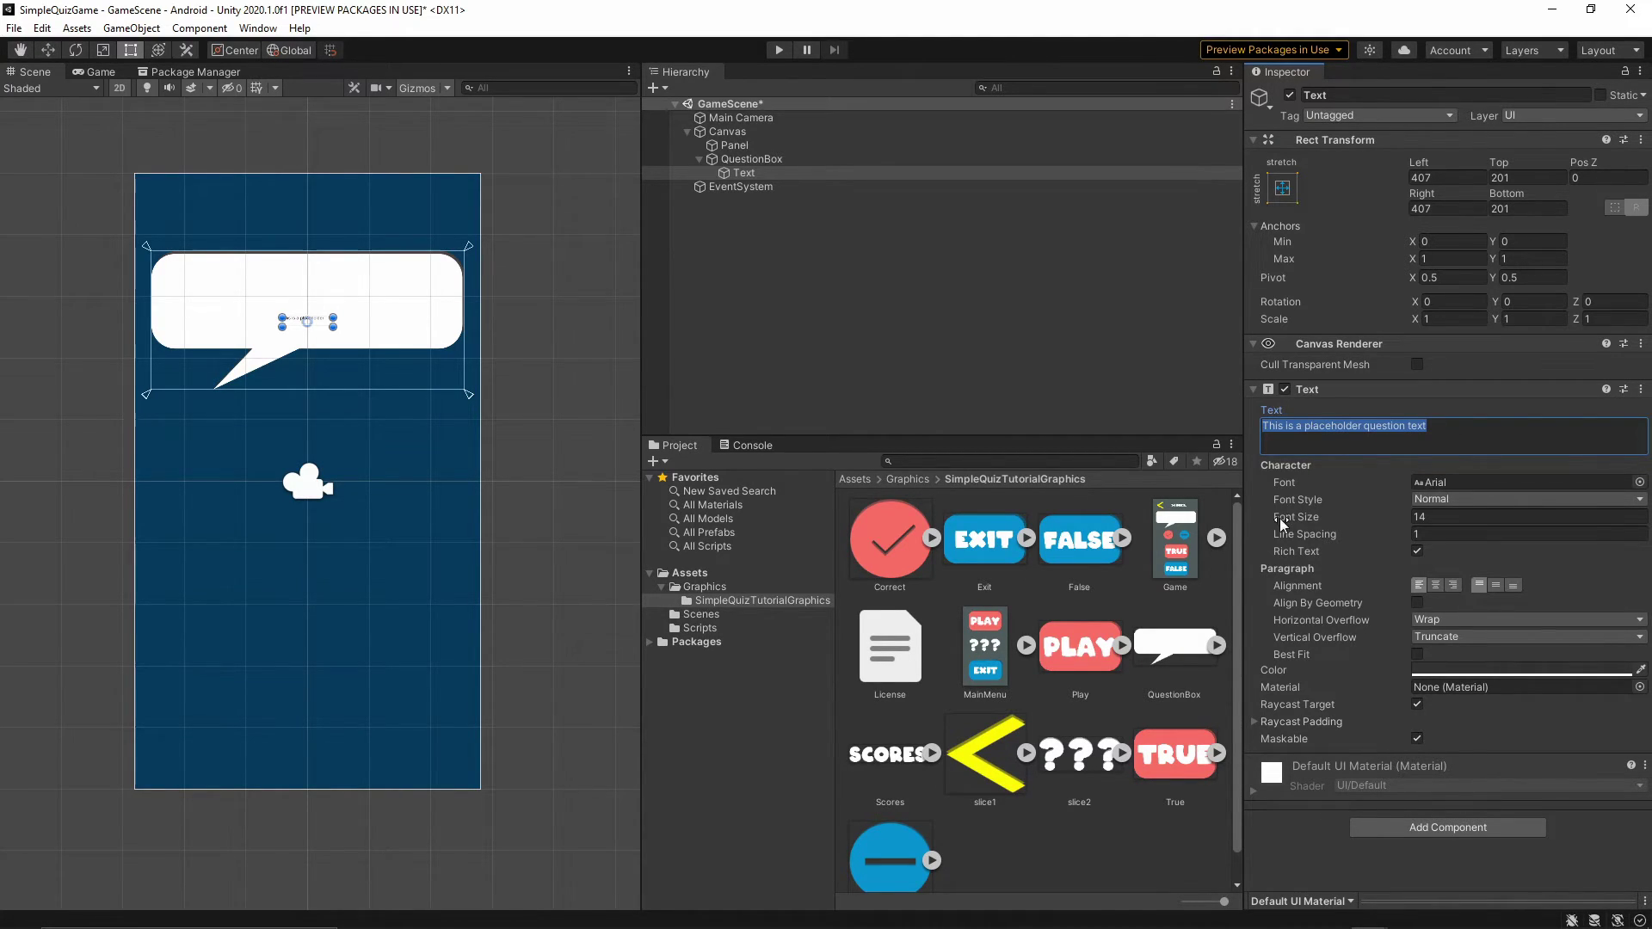
click(1433, 517)
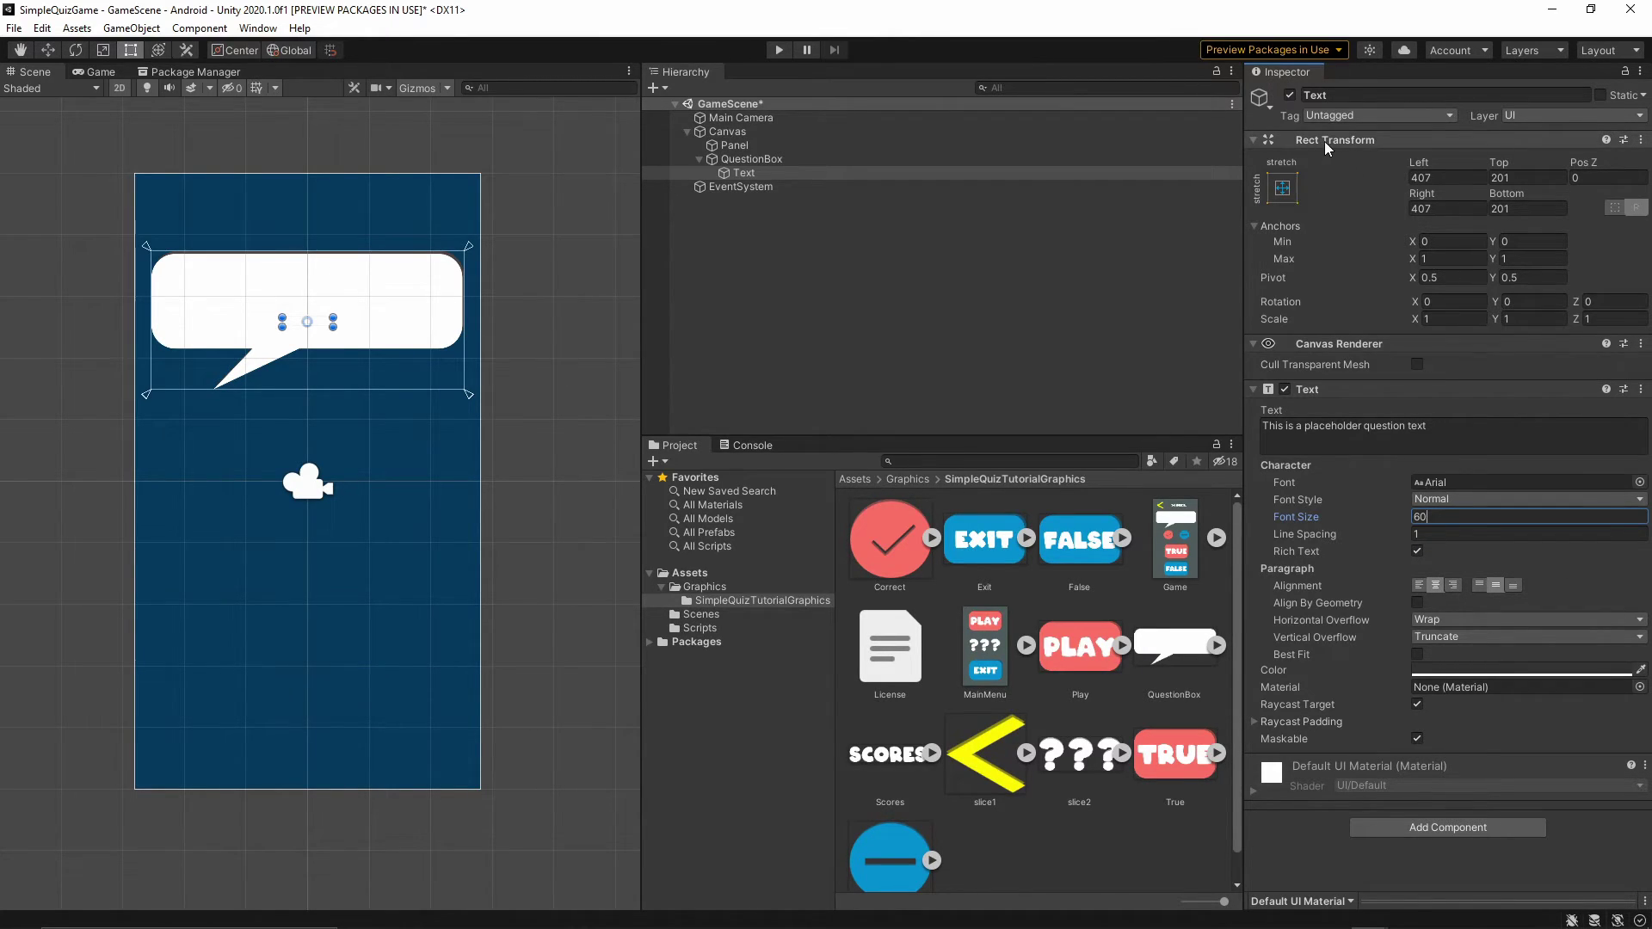
Step: Set the question text's Left, Right and Top offsets to 0 and its Bottom offset to 130
click(1443, 175)
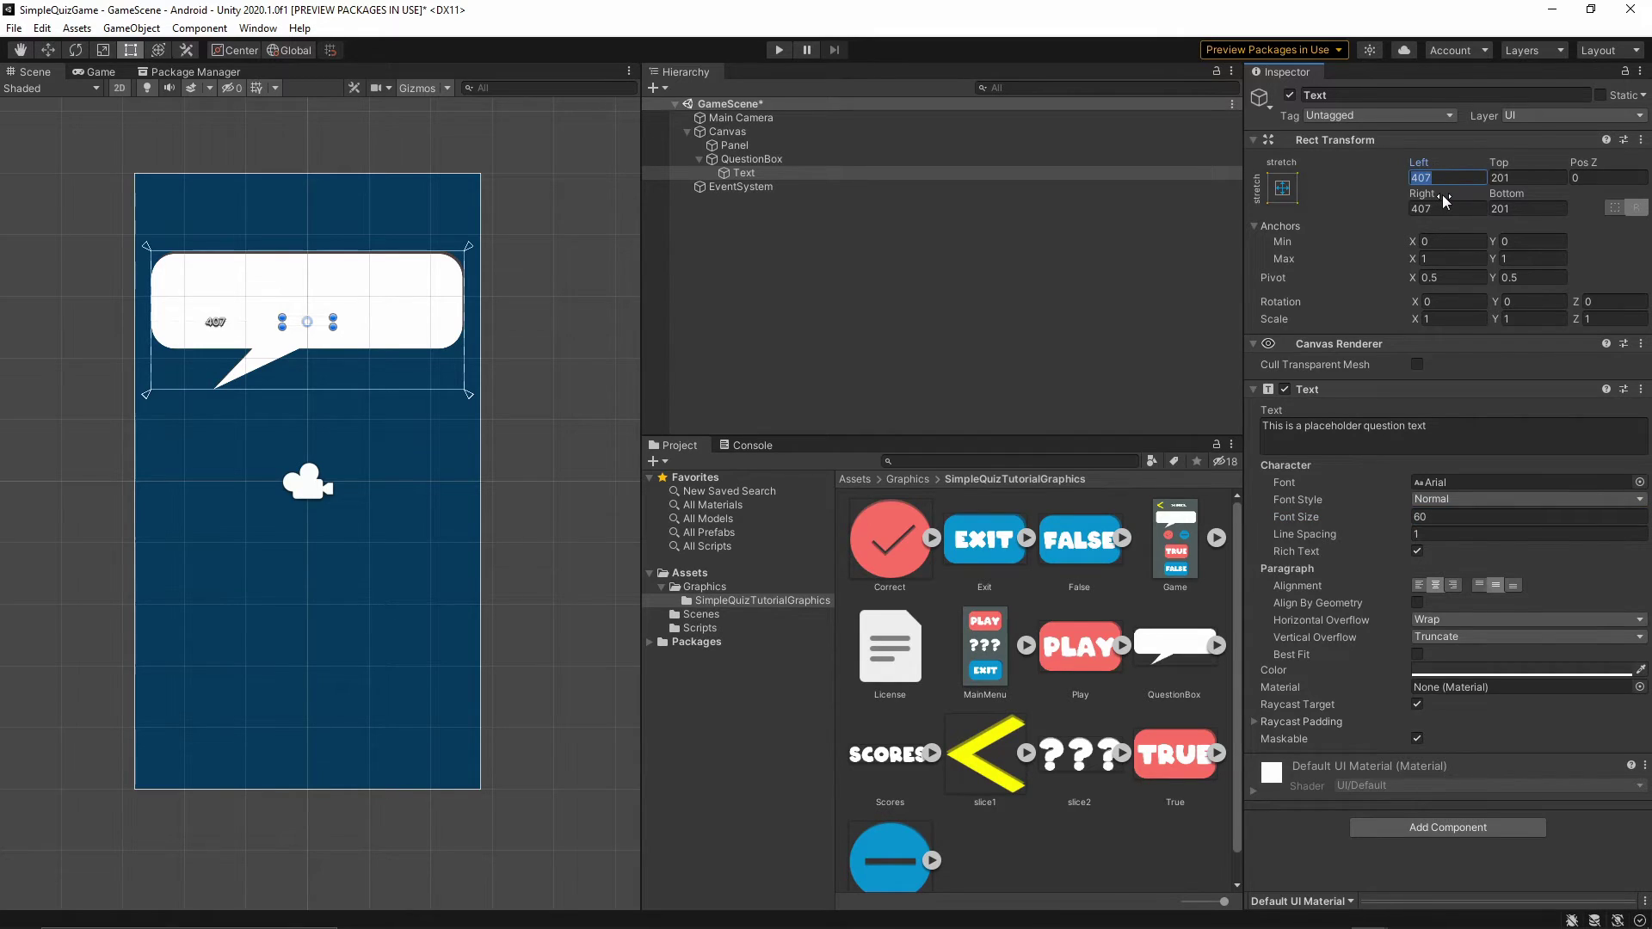
text(0)
click(1447, 209)
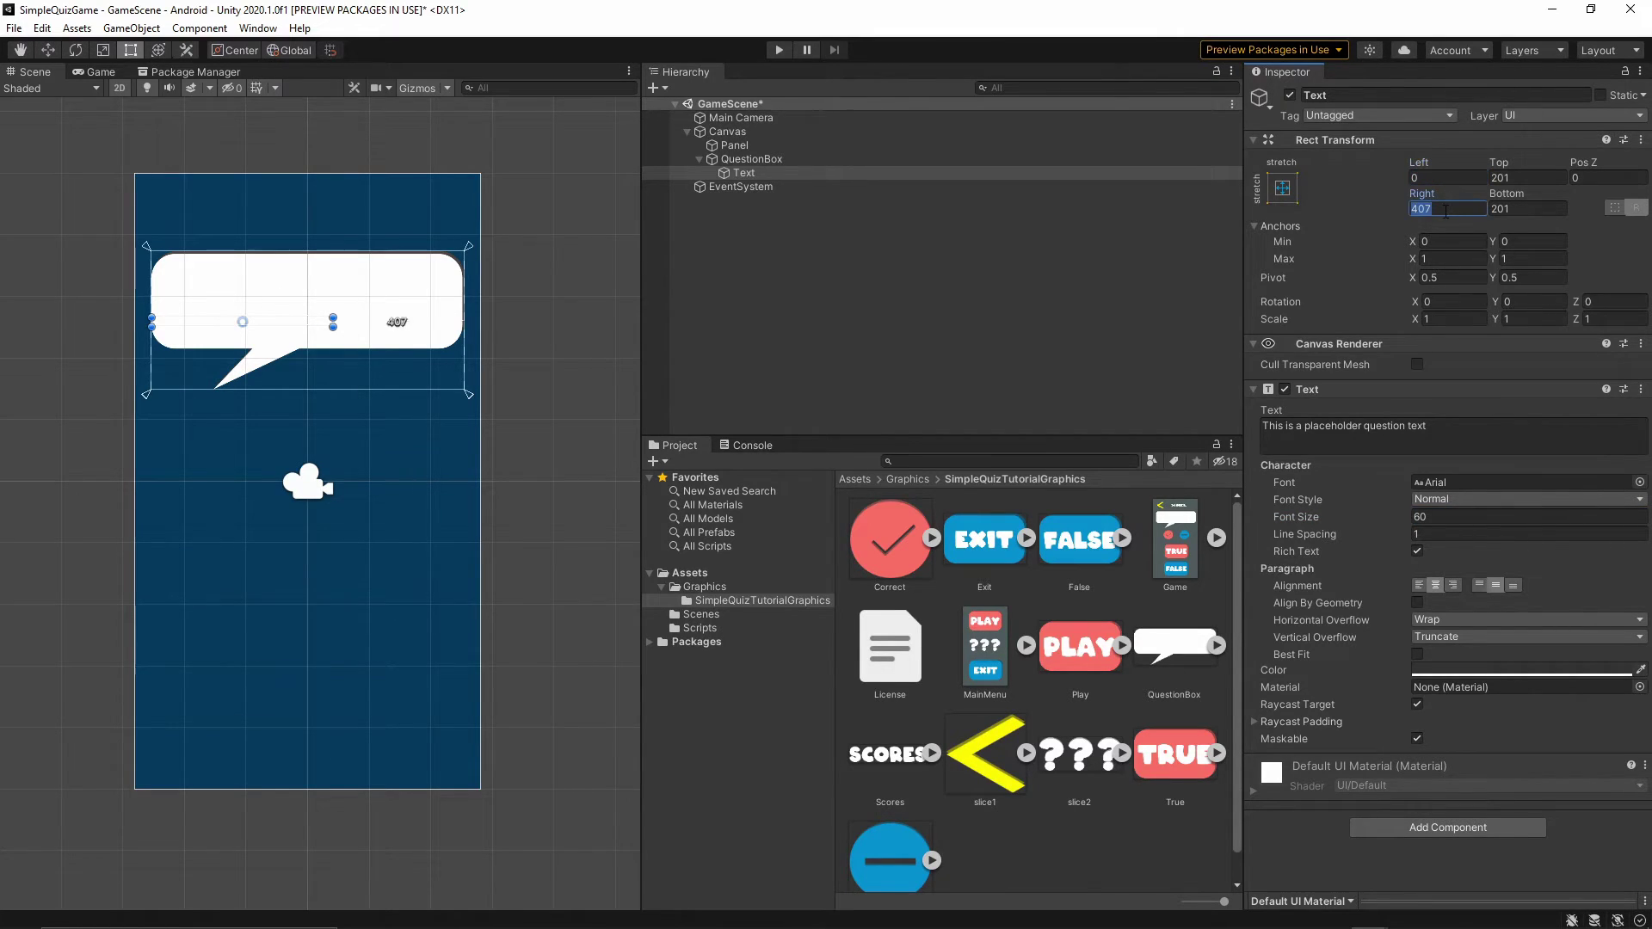
text(0)
click(1516, 177)
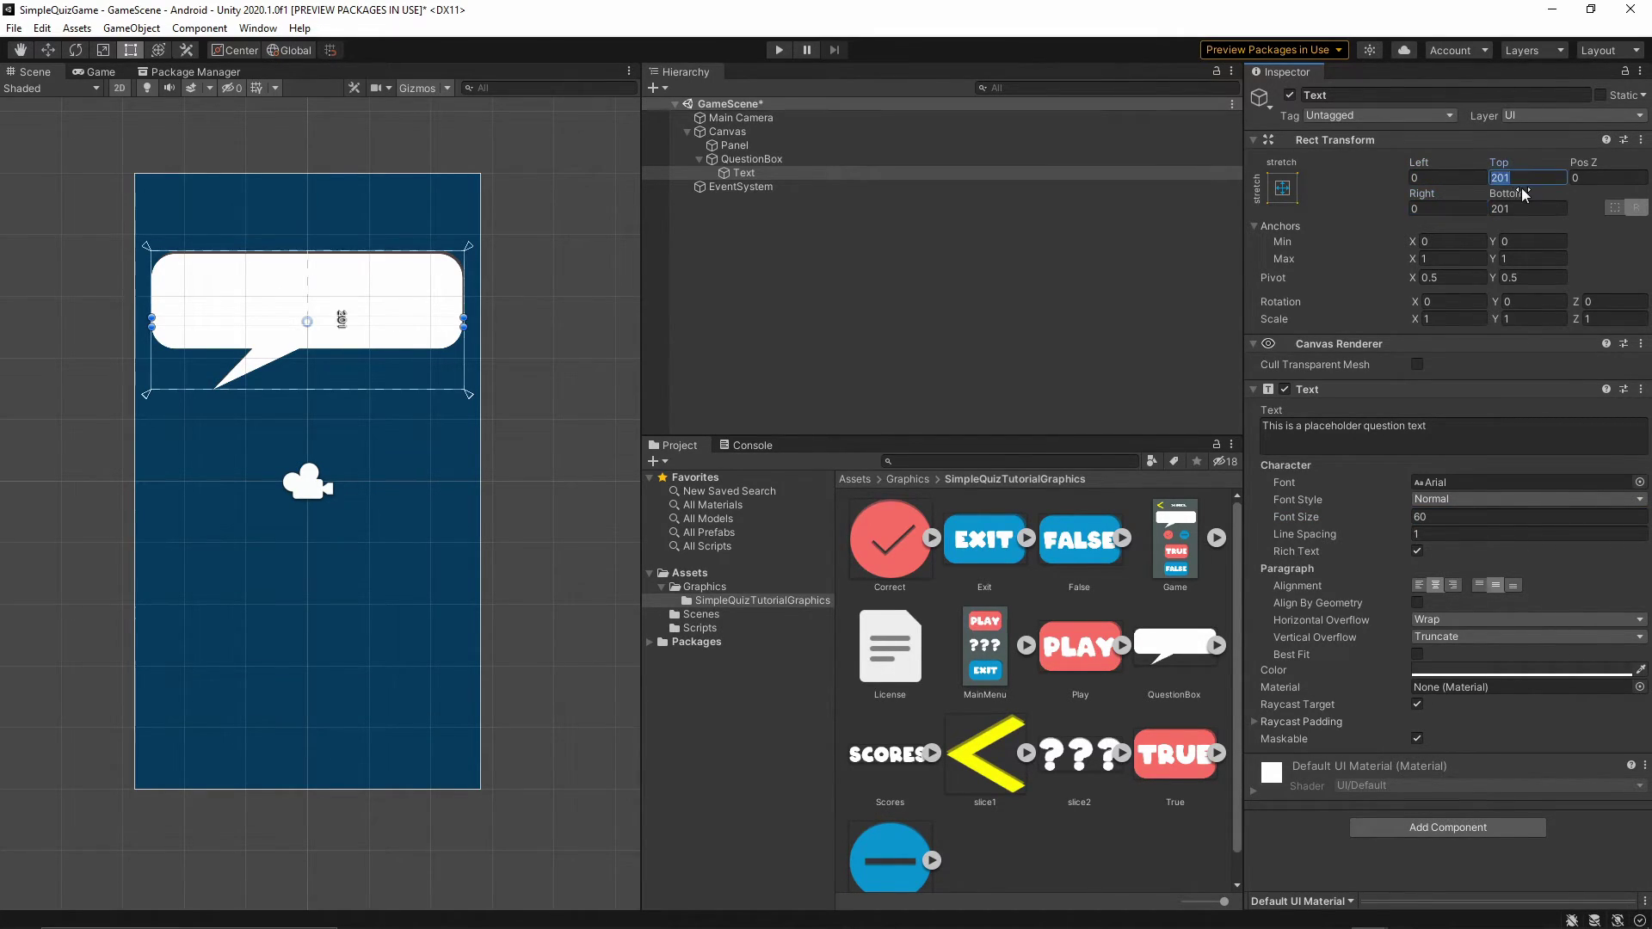
text(0)
click(1530, 208)
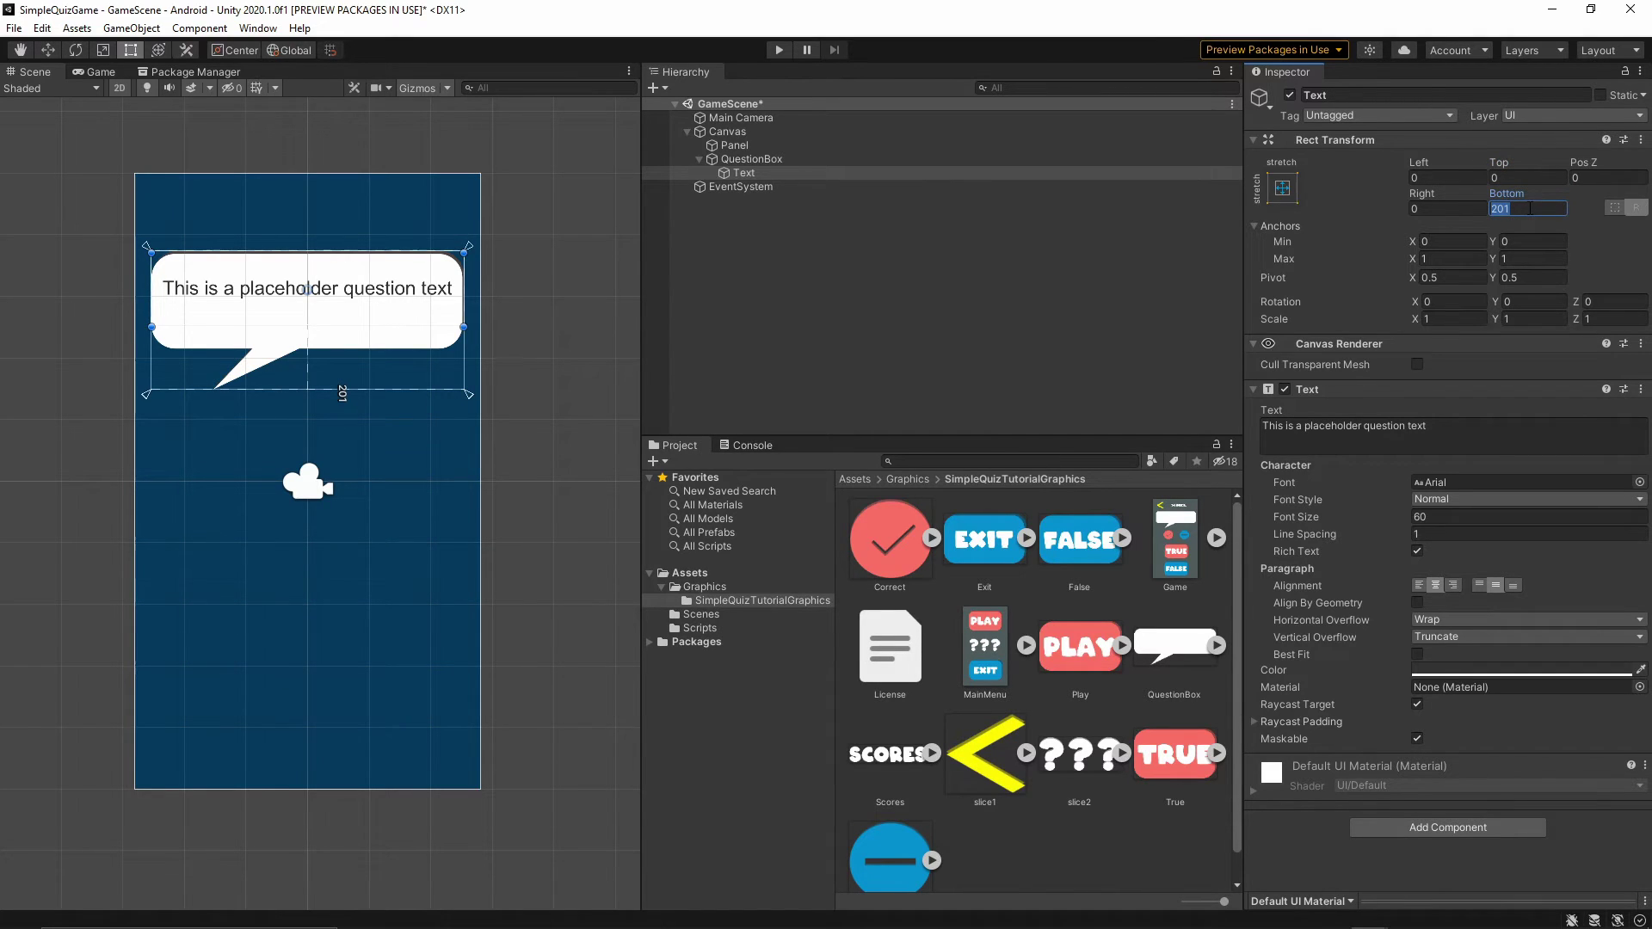
text(130)
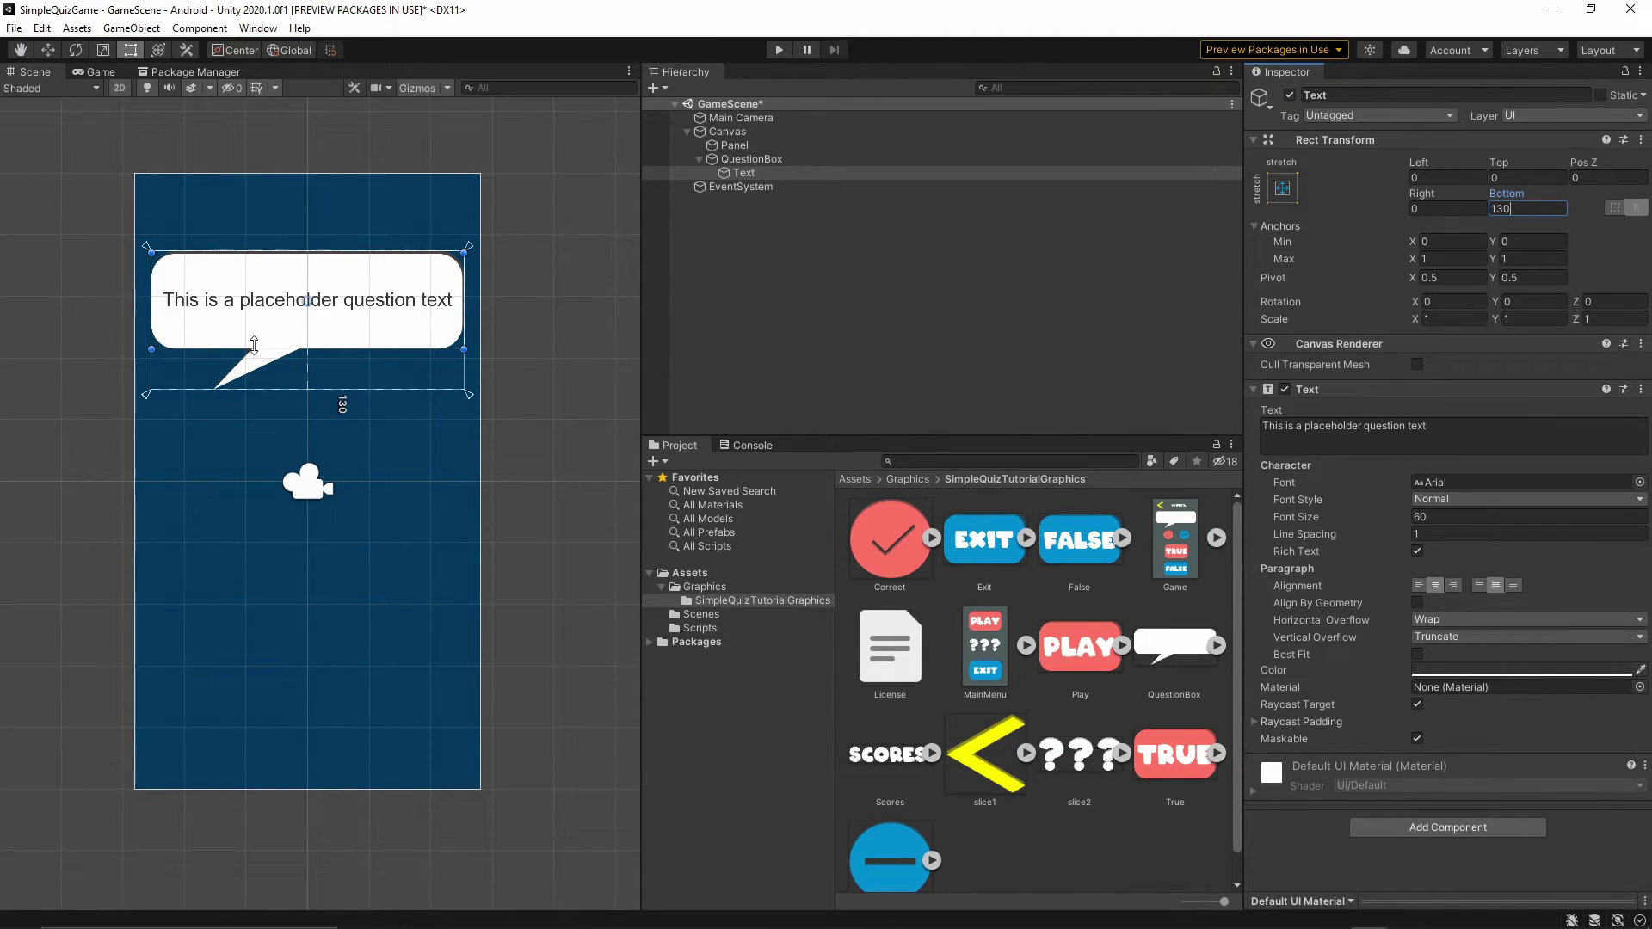
key(Return)
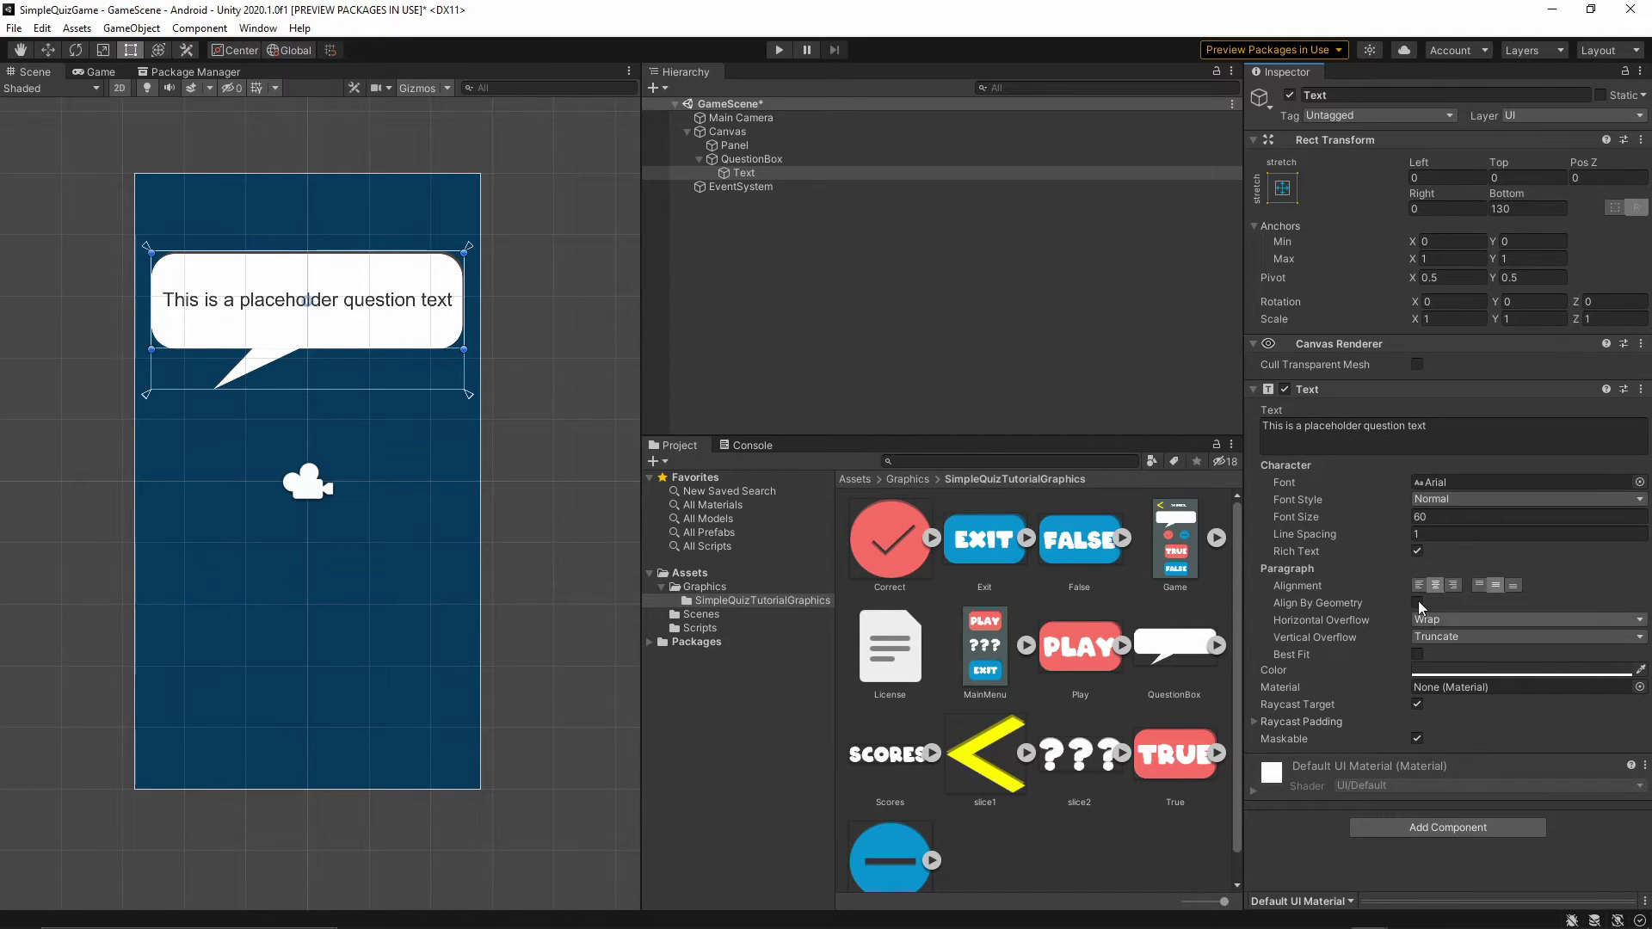
click(978, 293)
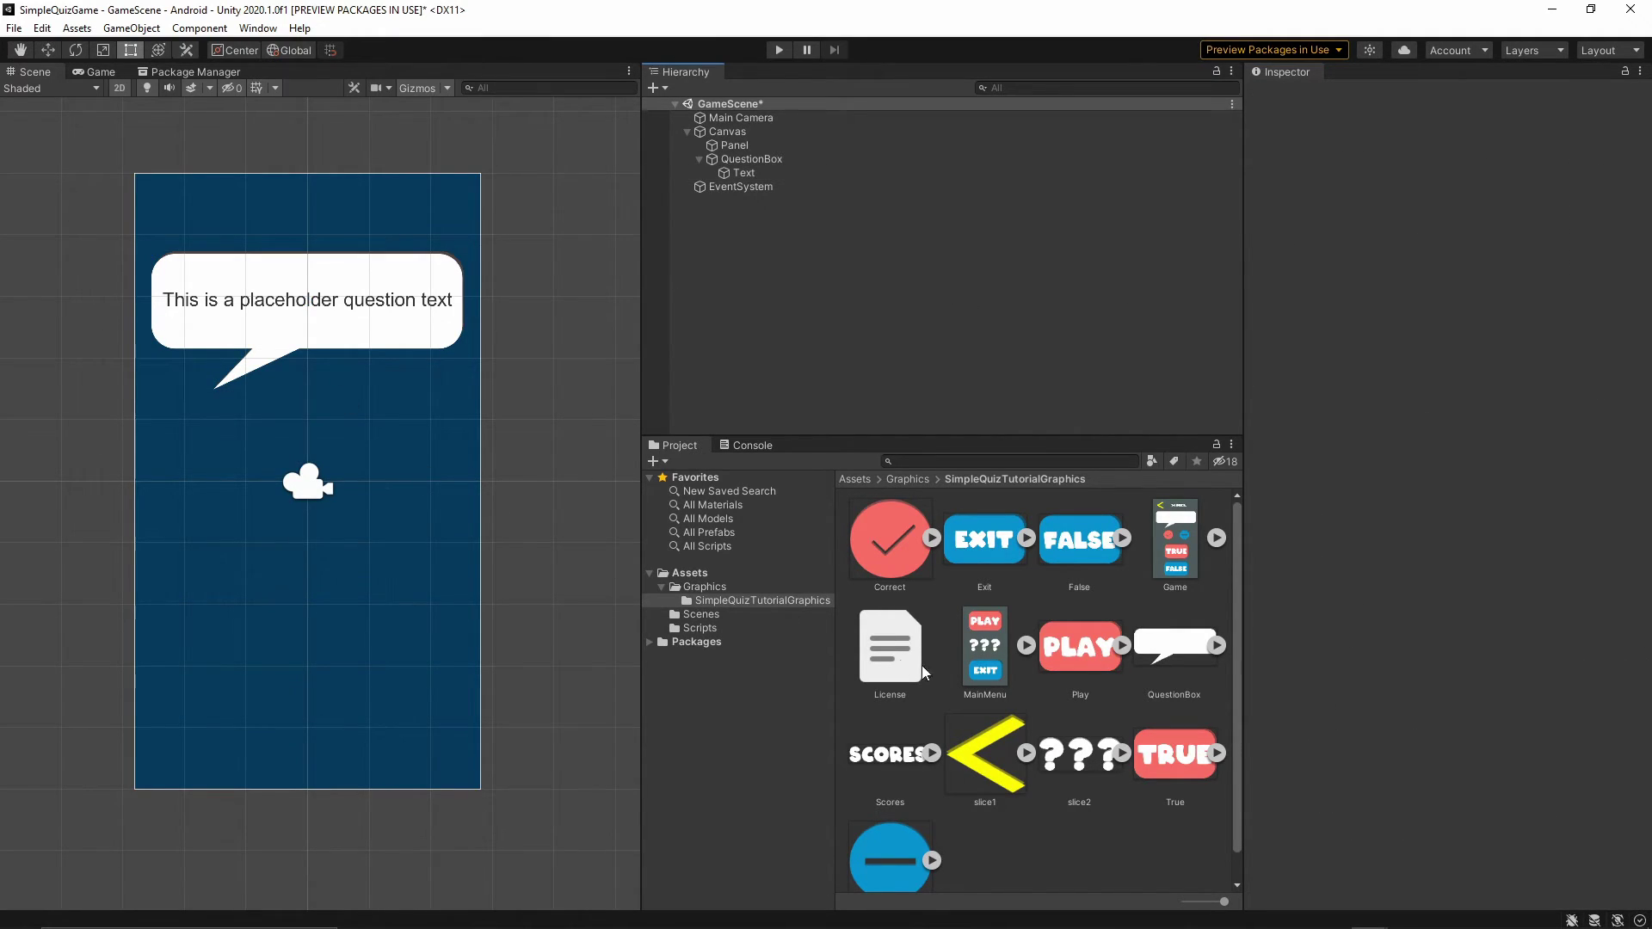
Step: Add a UI Button under the Canvas and name it TrueButton
right_click(711, 130)
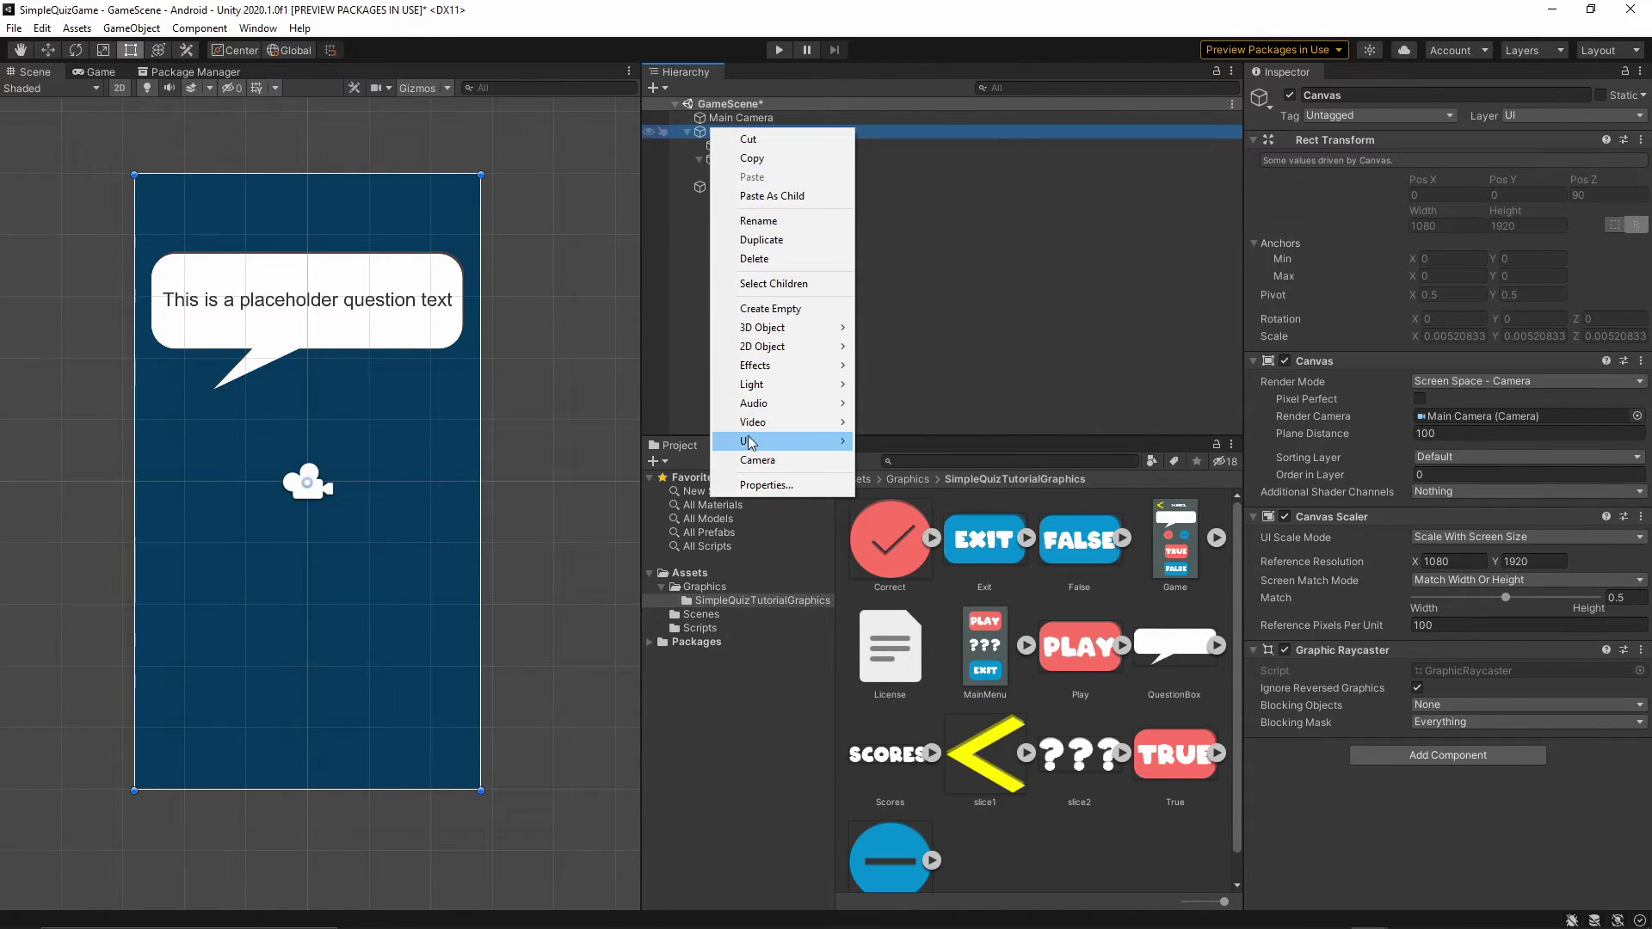
mouse_move(745, 440)
click(900, 518)
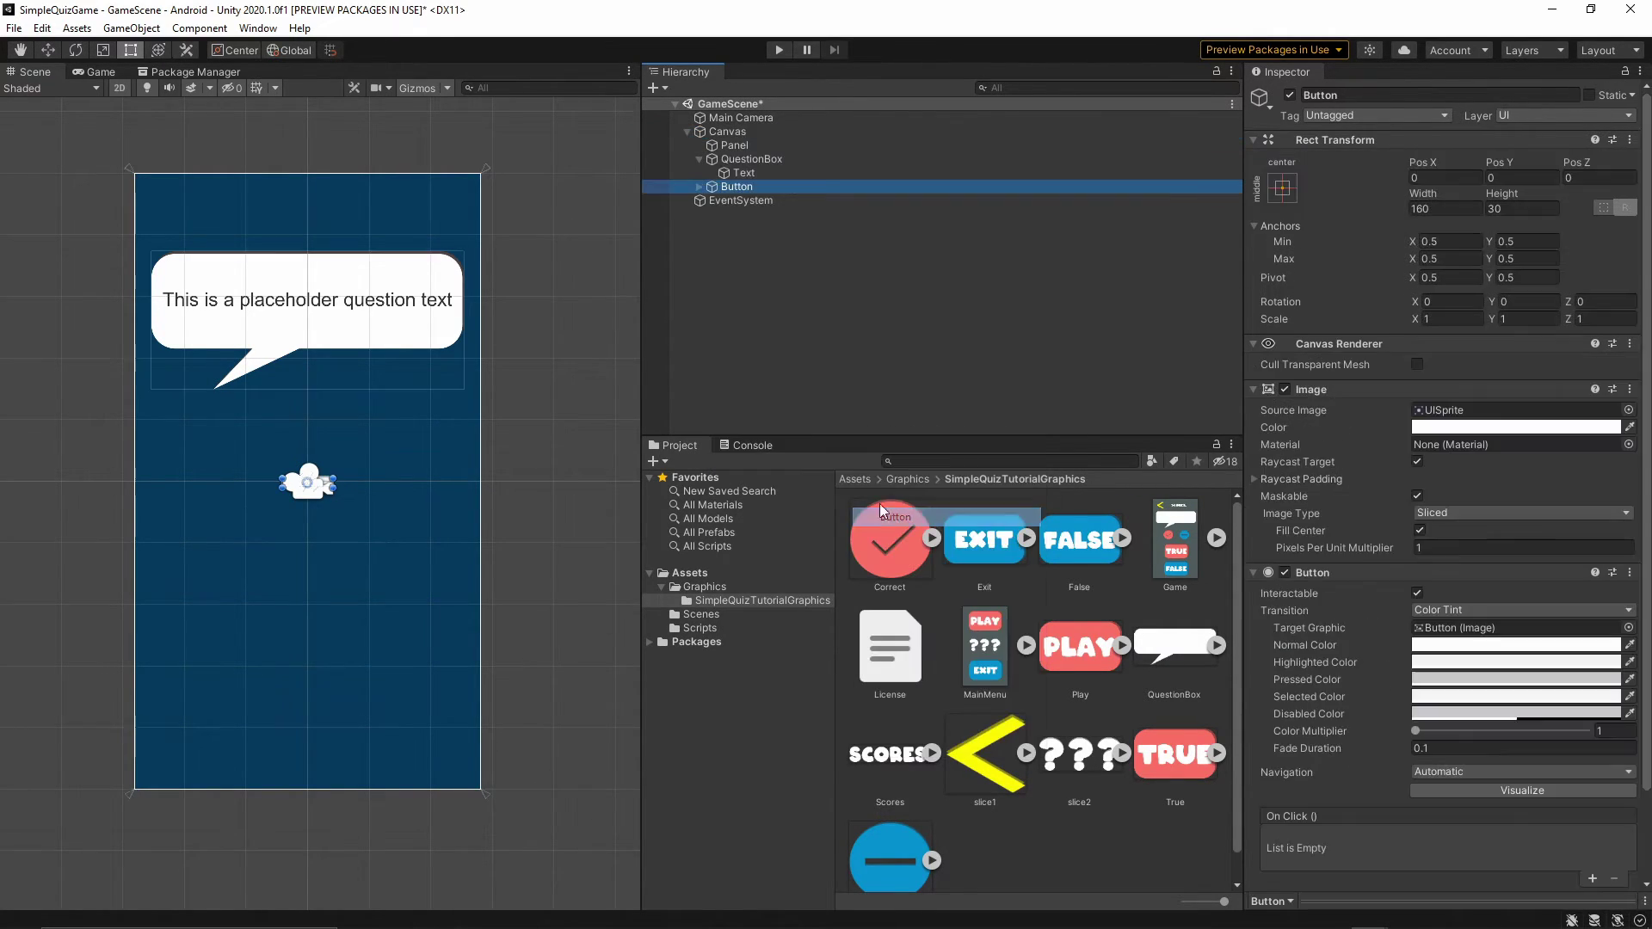
click(1348, 97)
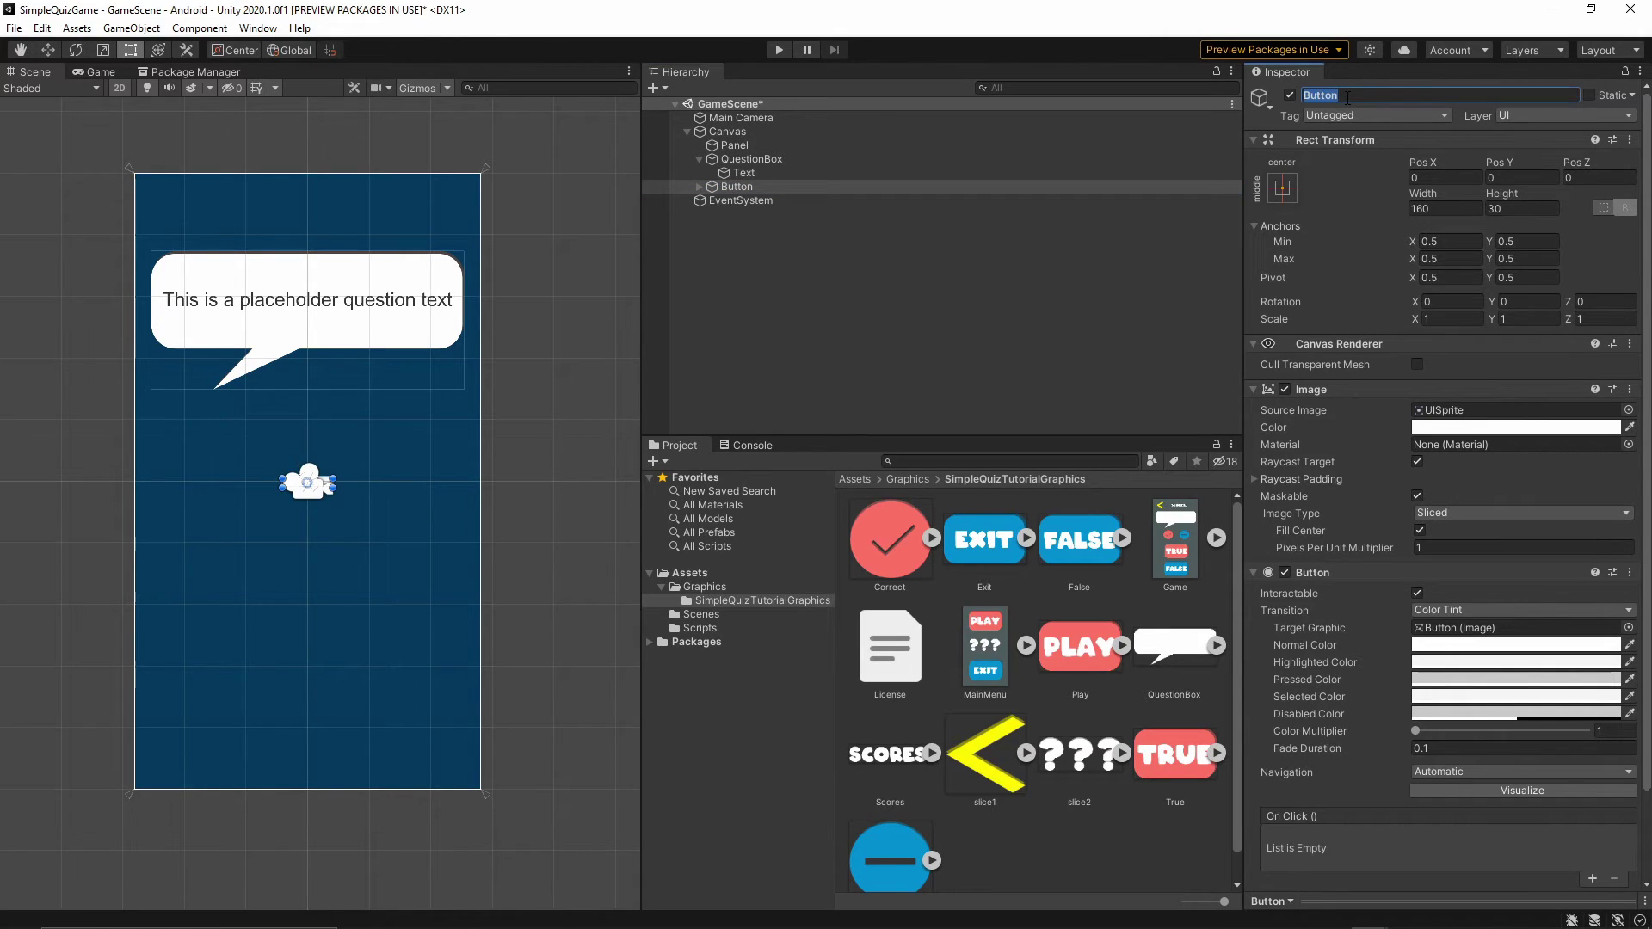
key(Home)
text(True)
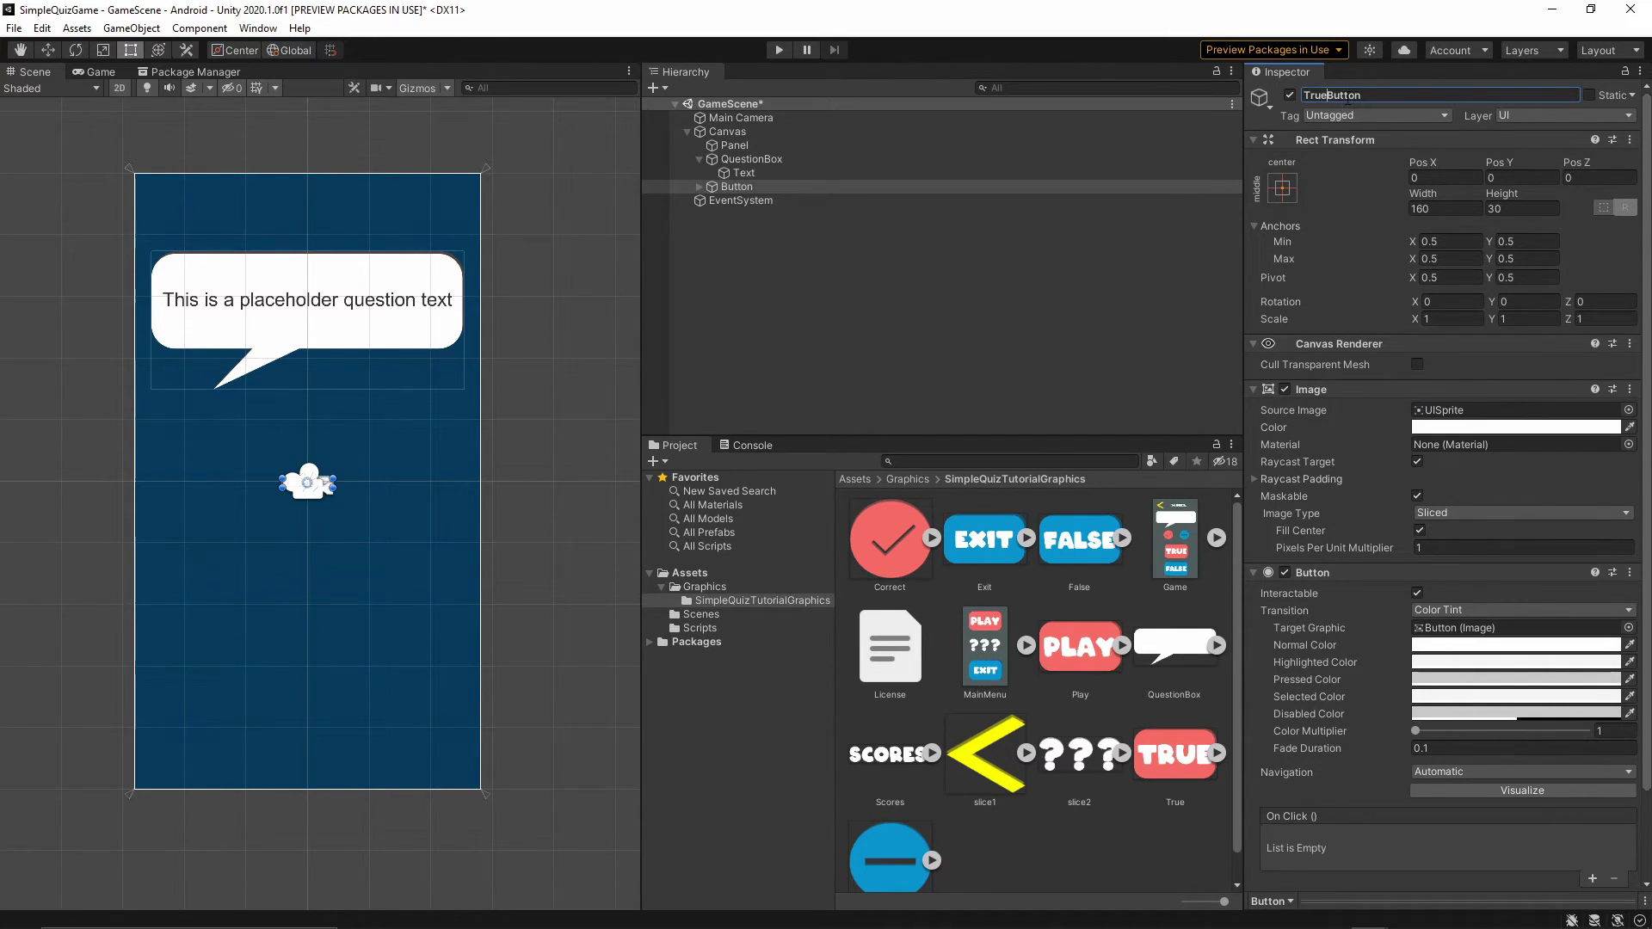
key(Return)
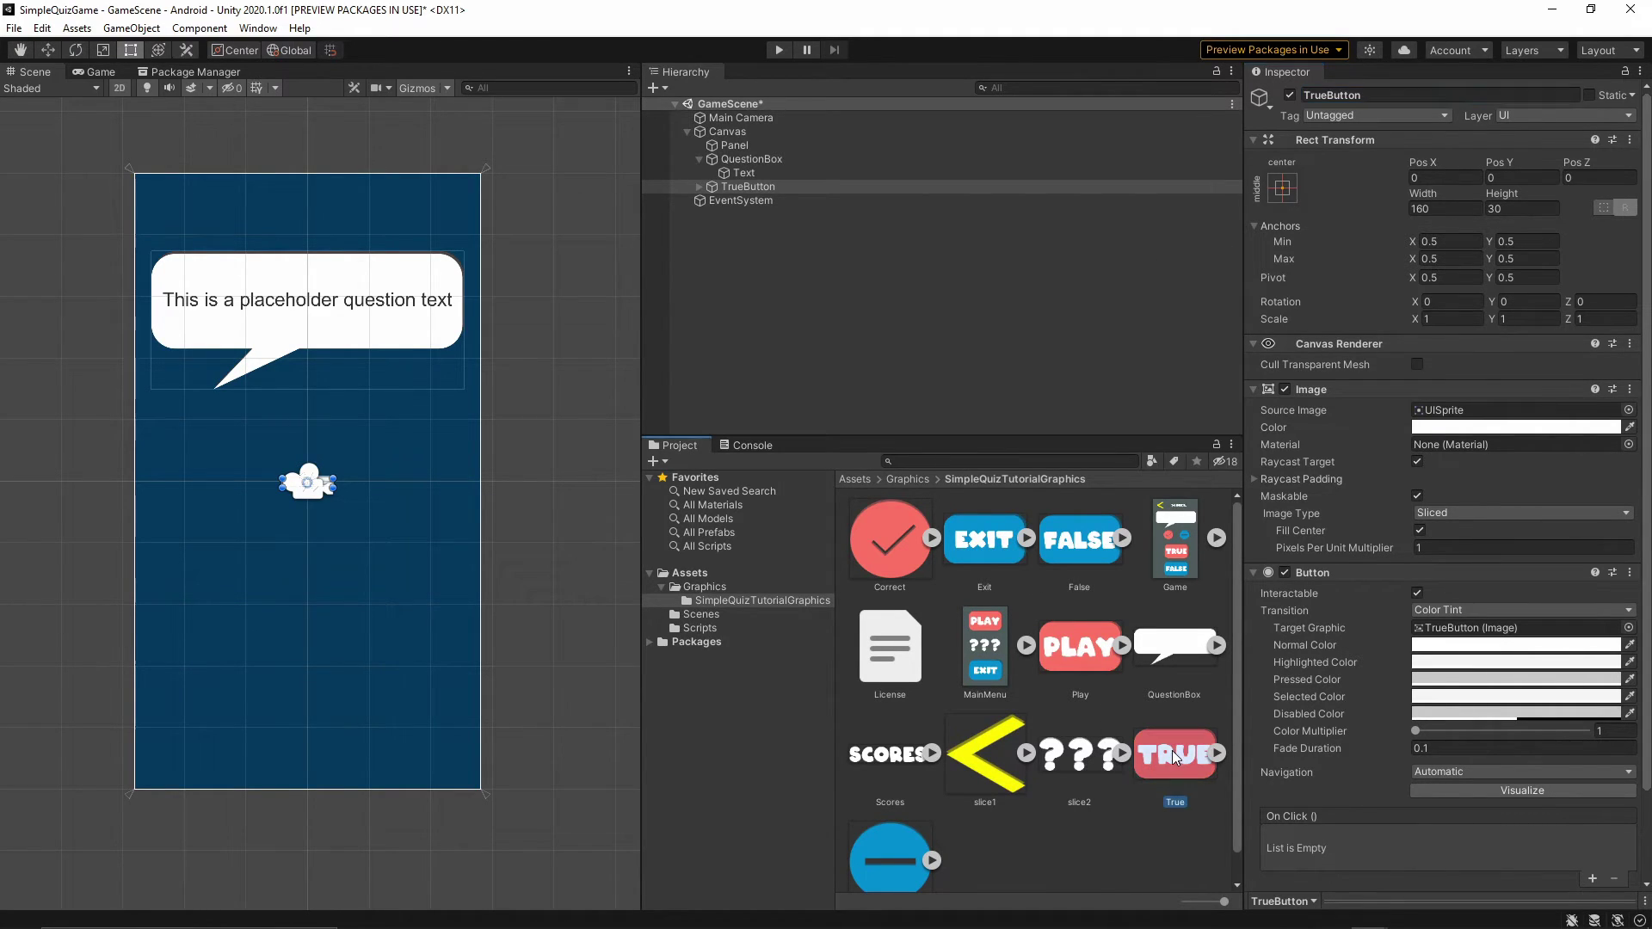
Step: Give TrueButton the True sprite at its native size and delete the button's child Text object
drag(1172, 751, 1433, 413)
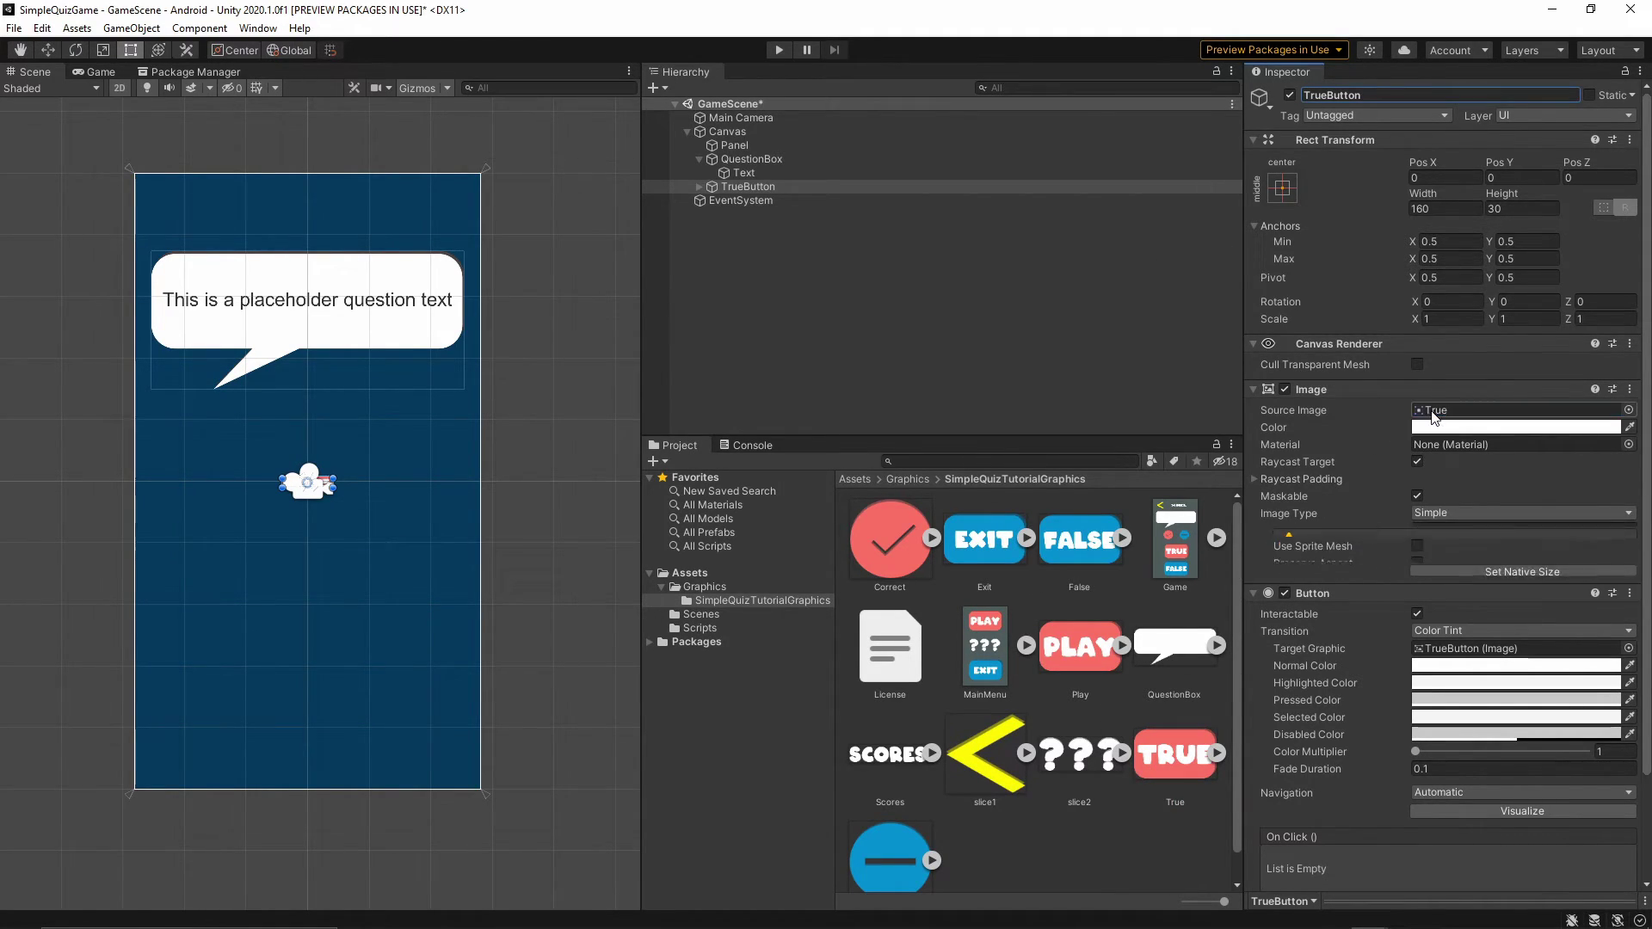
click(1524, 564)
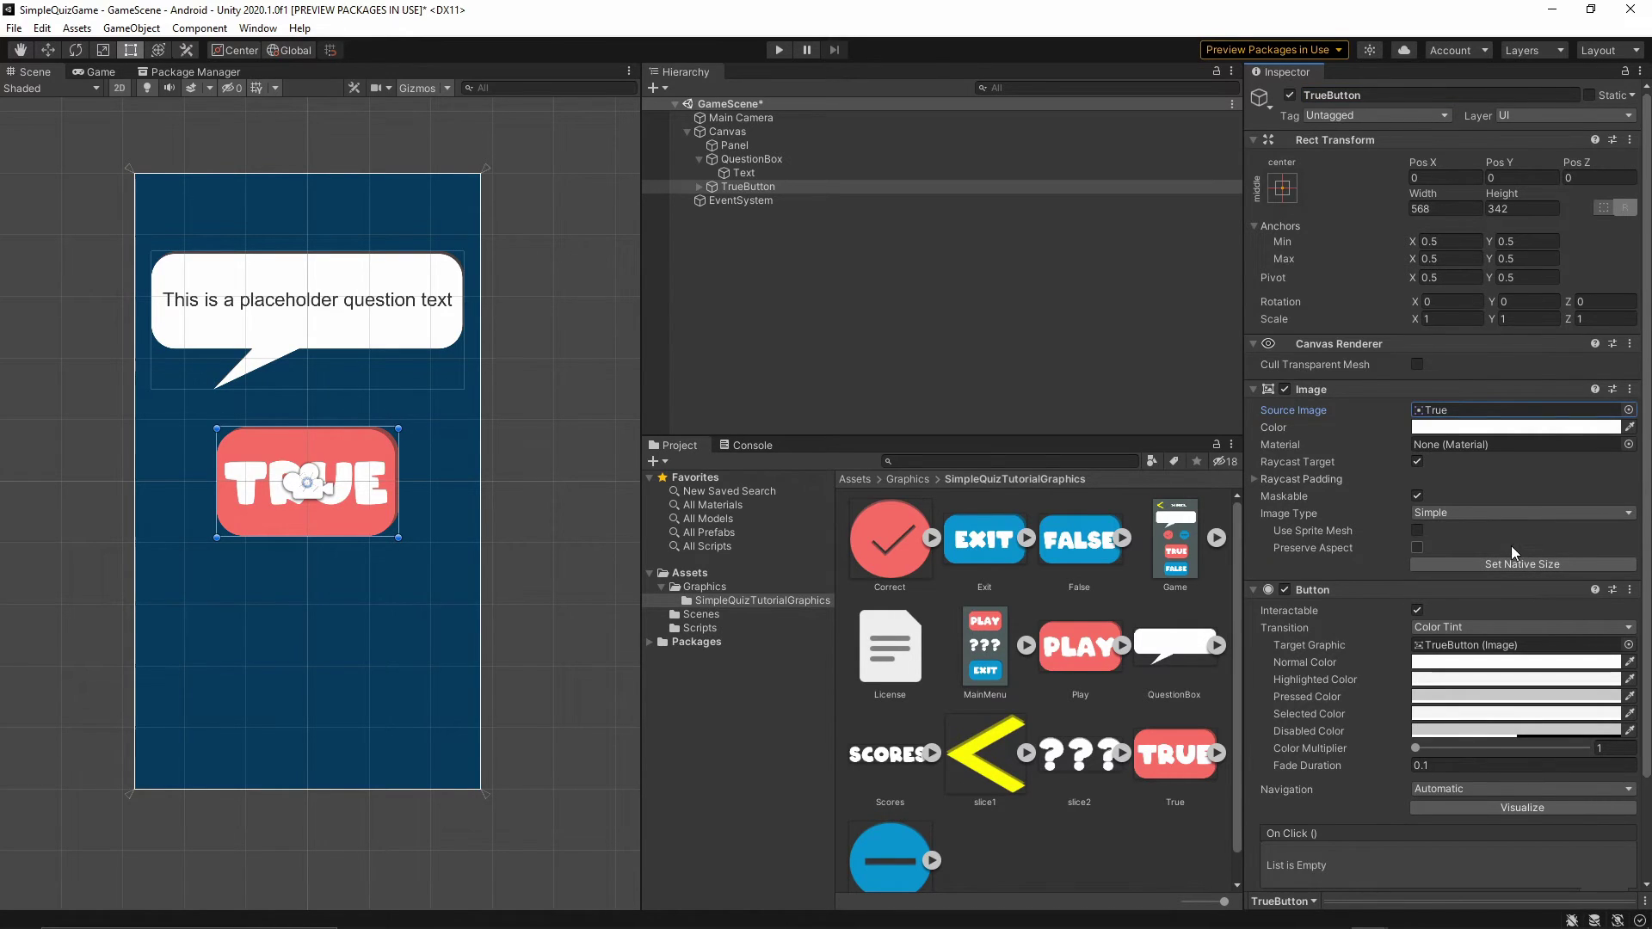
click(701, 186)
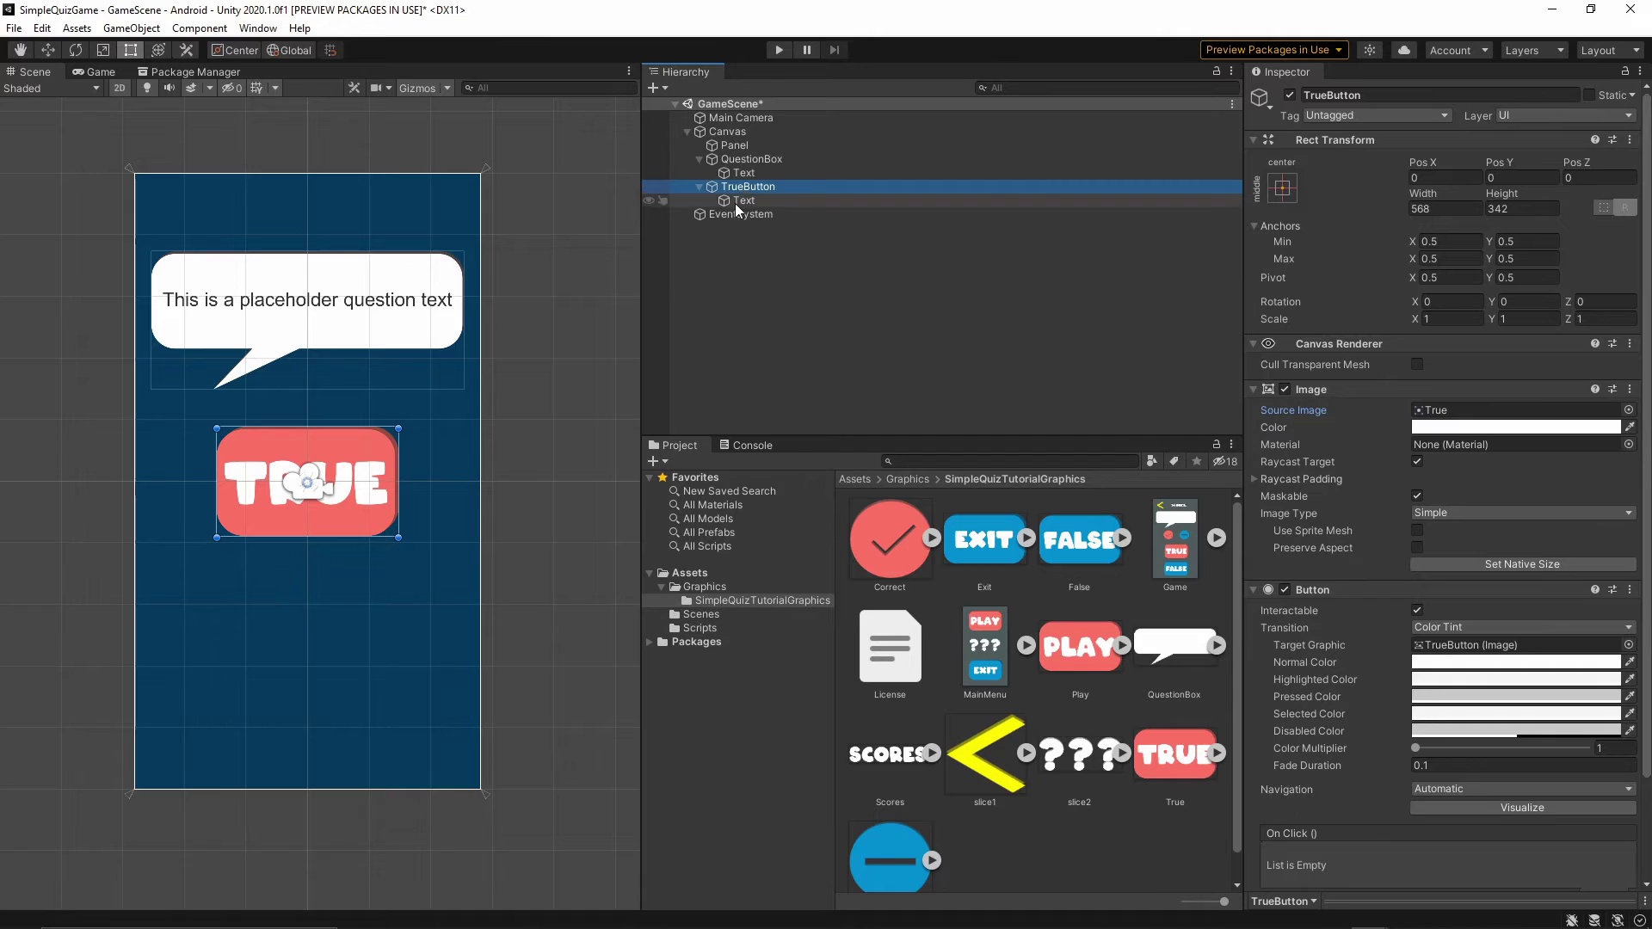
click(736, 202)
click(754, 239)
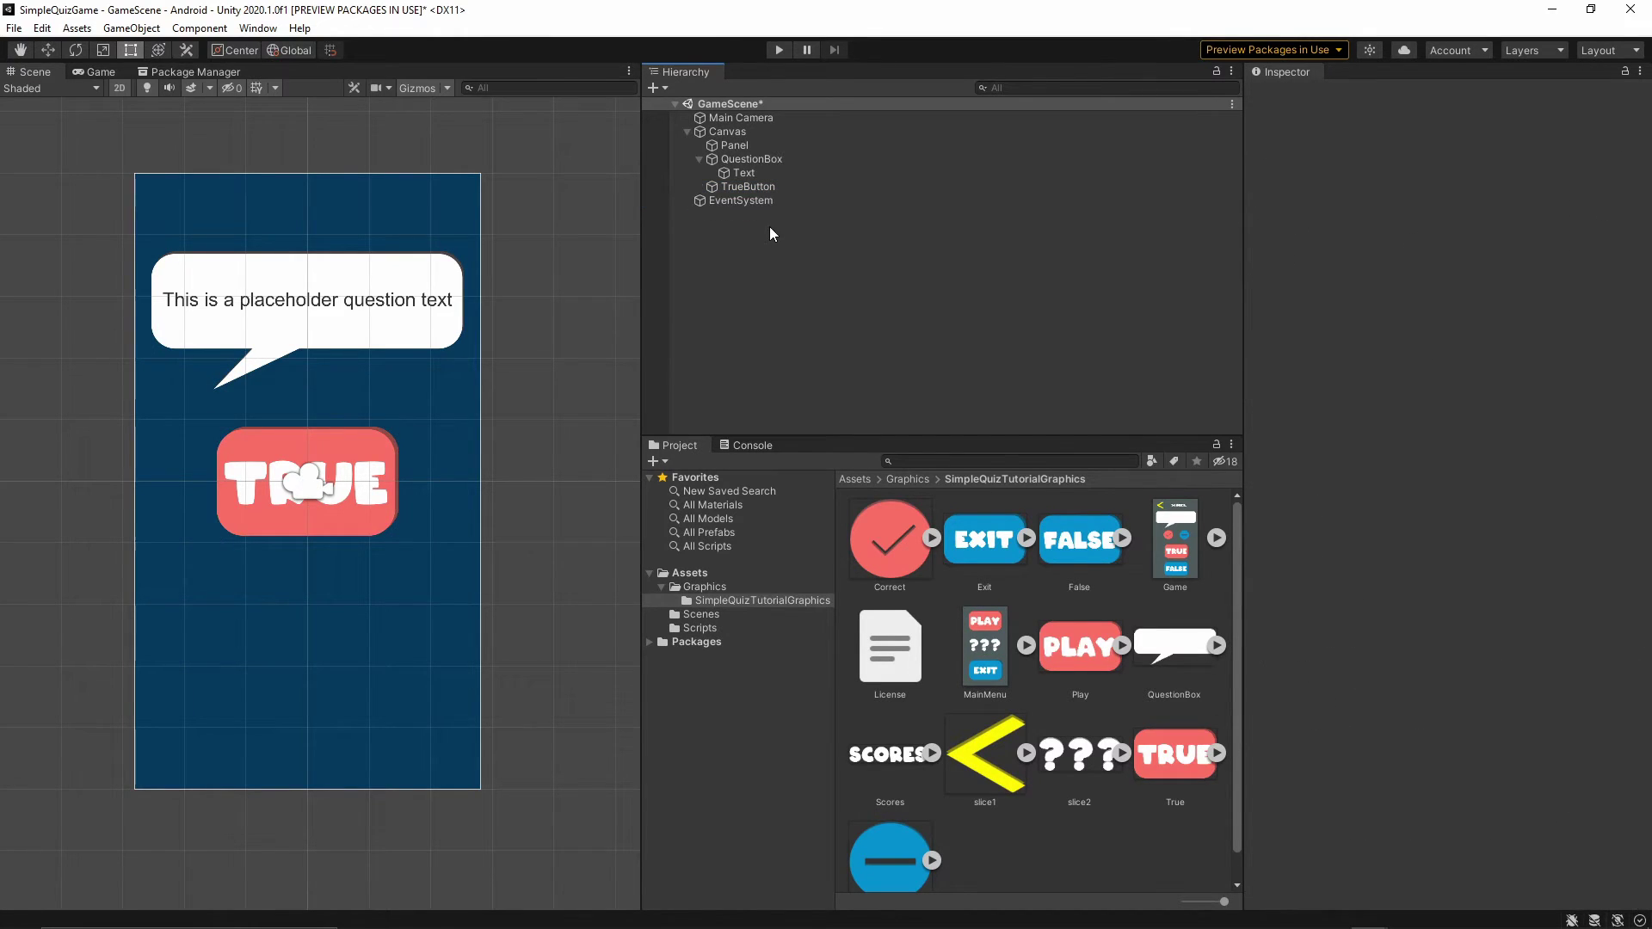
click(752, 187)
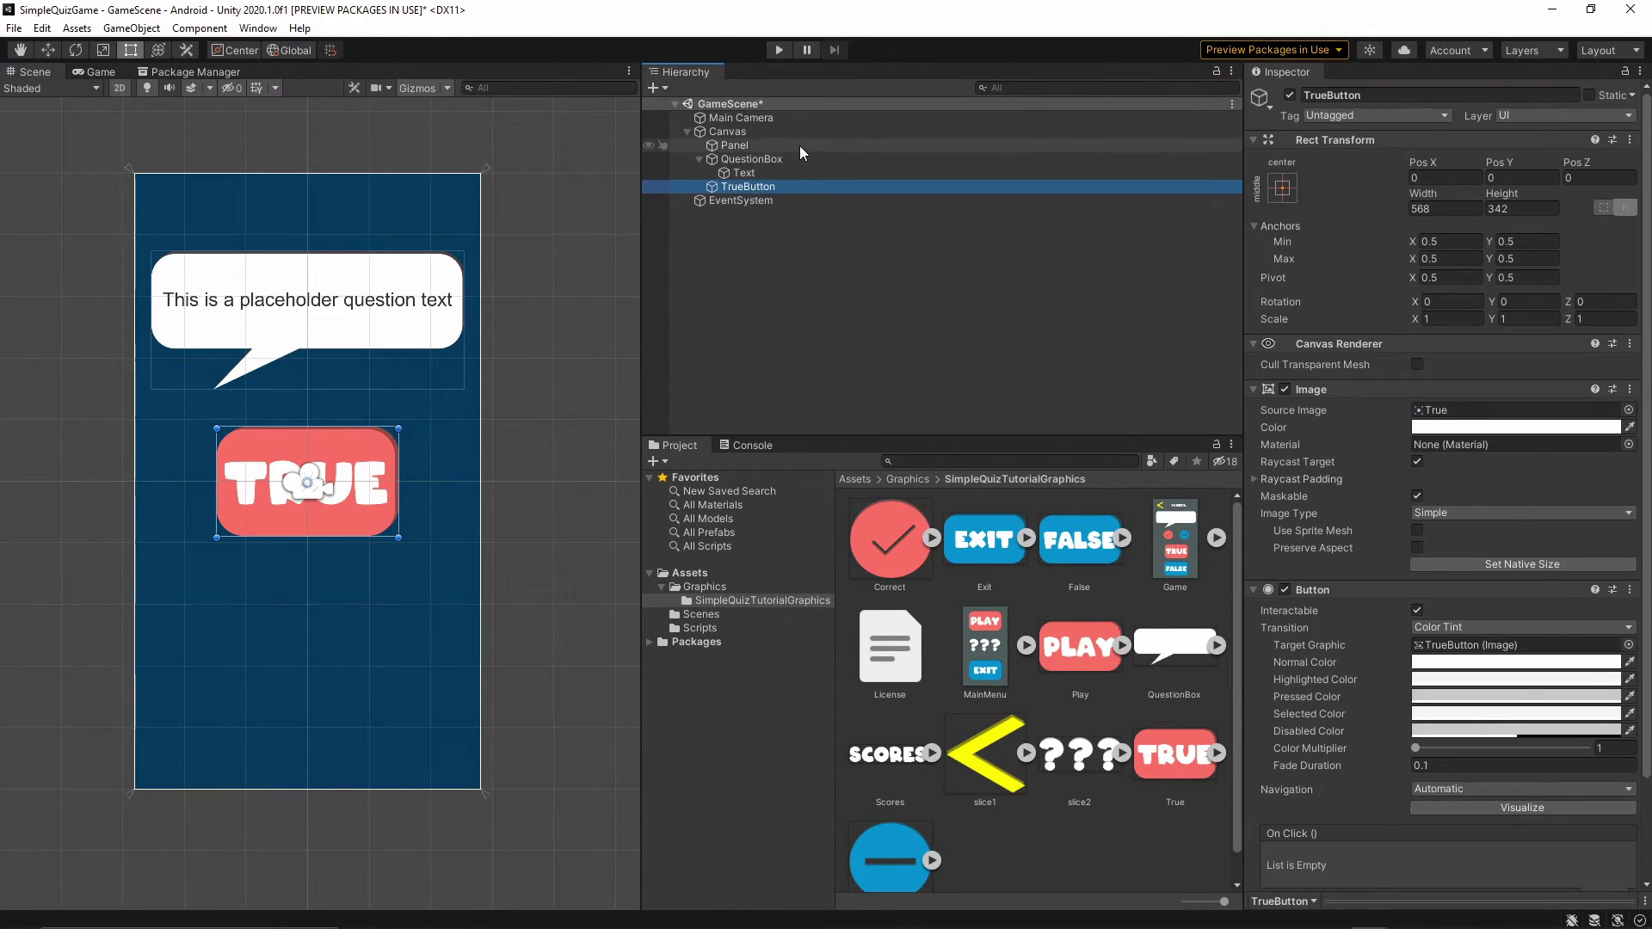
click(698, 158)
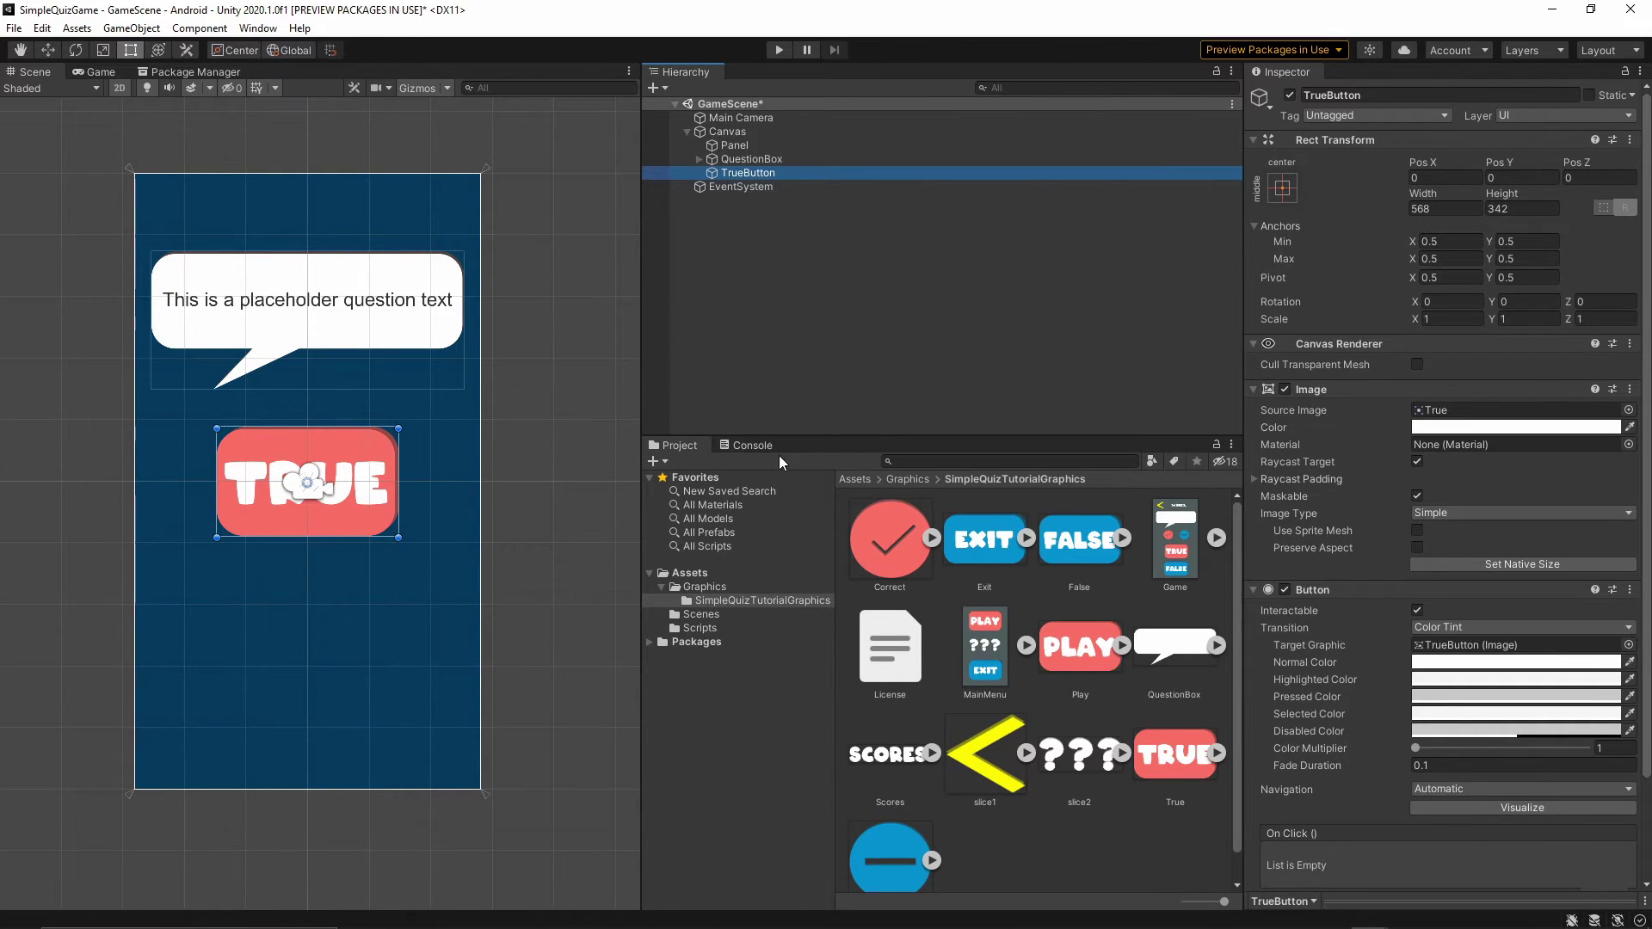
Step: Add a second UI Button under the Canvas and name it FalseButton
right_click(730, 133)
mouse_move(777, 448)
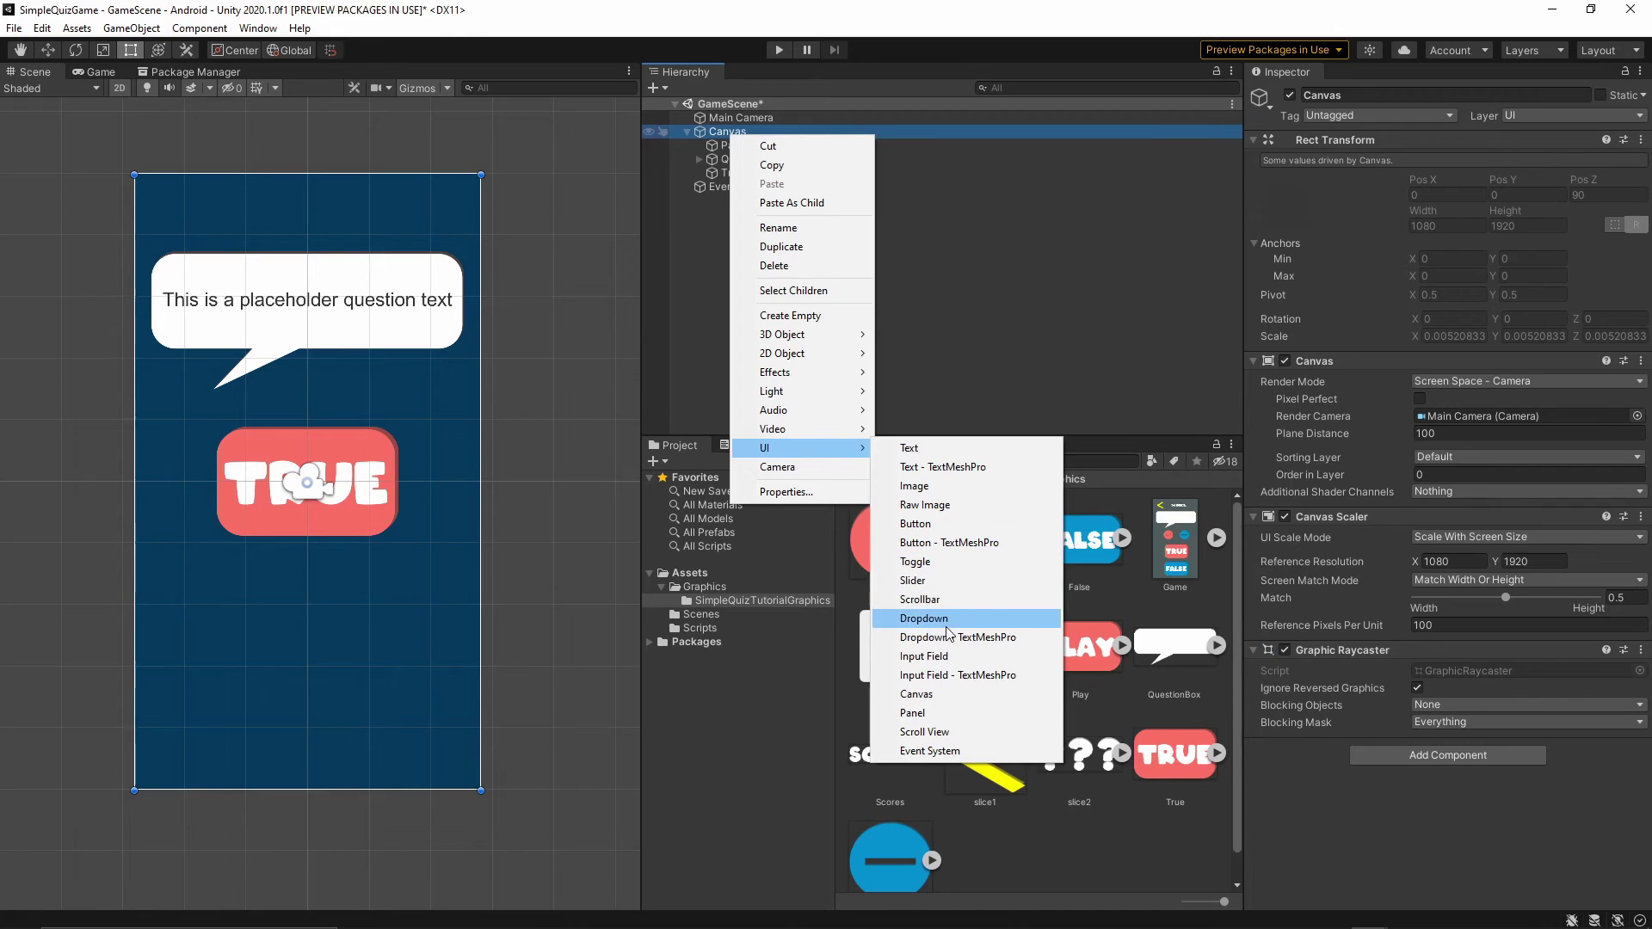
click(932, 527)
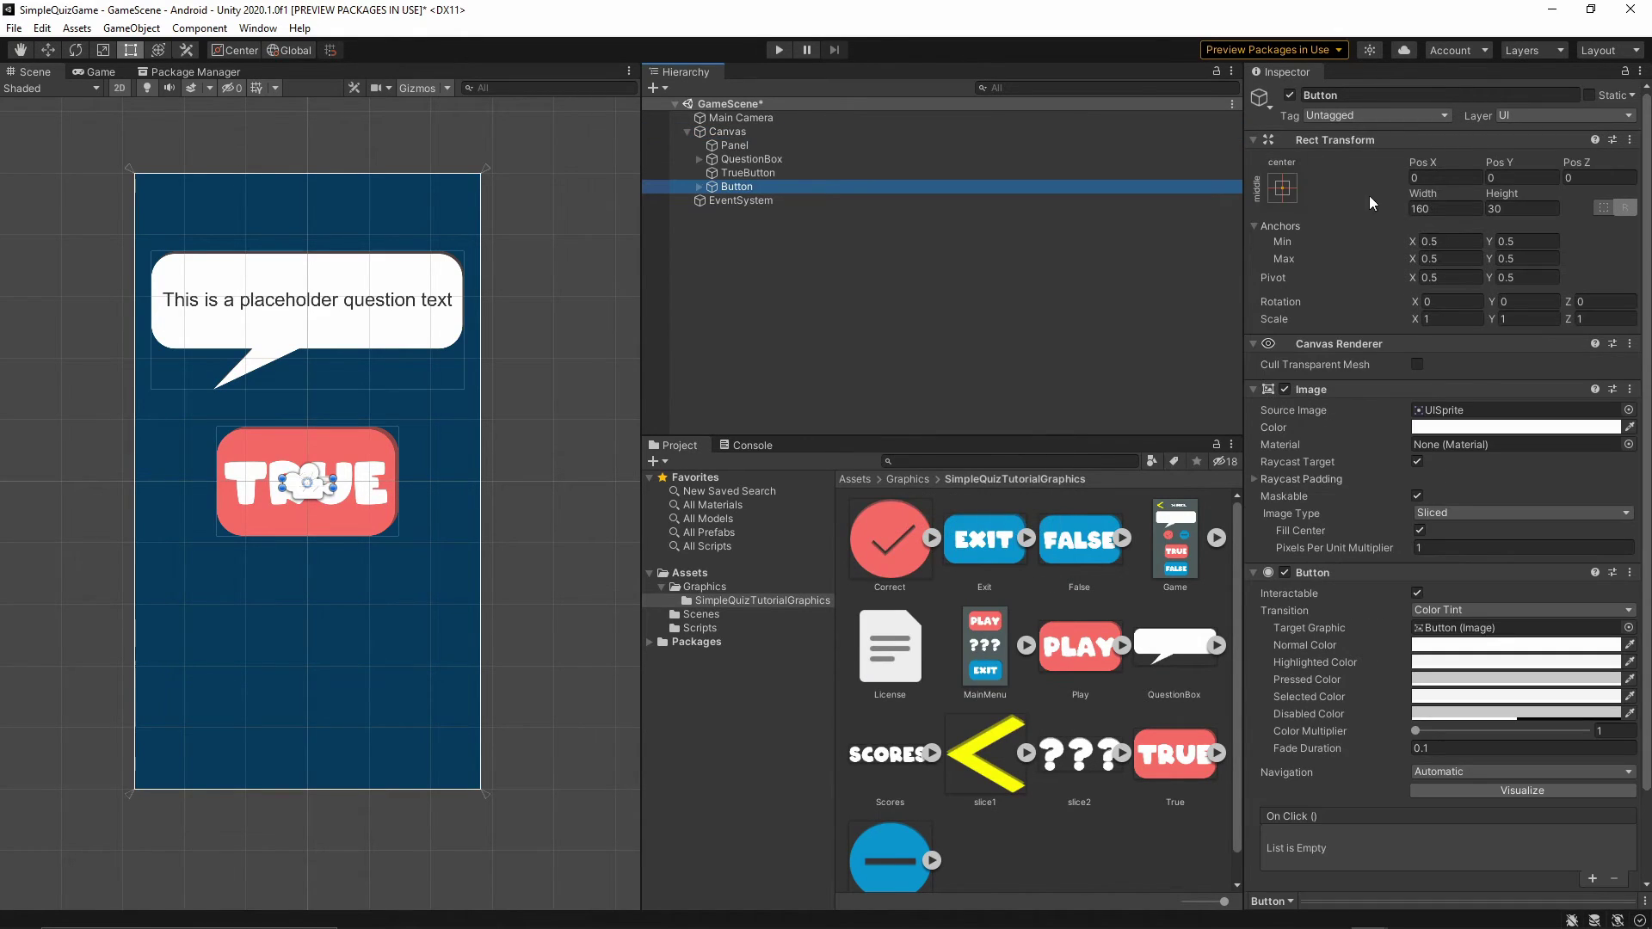
click(1367, 95)
click(1367, 96)
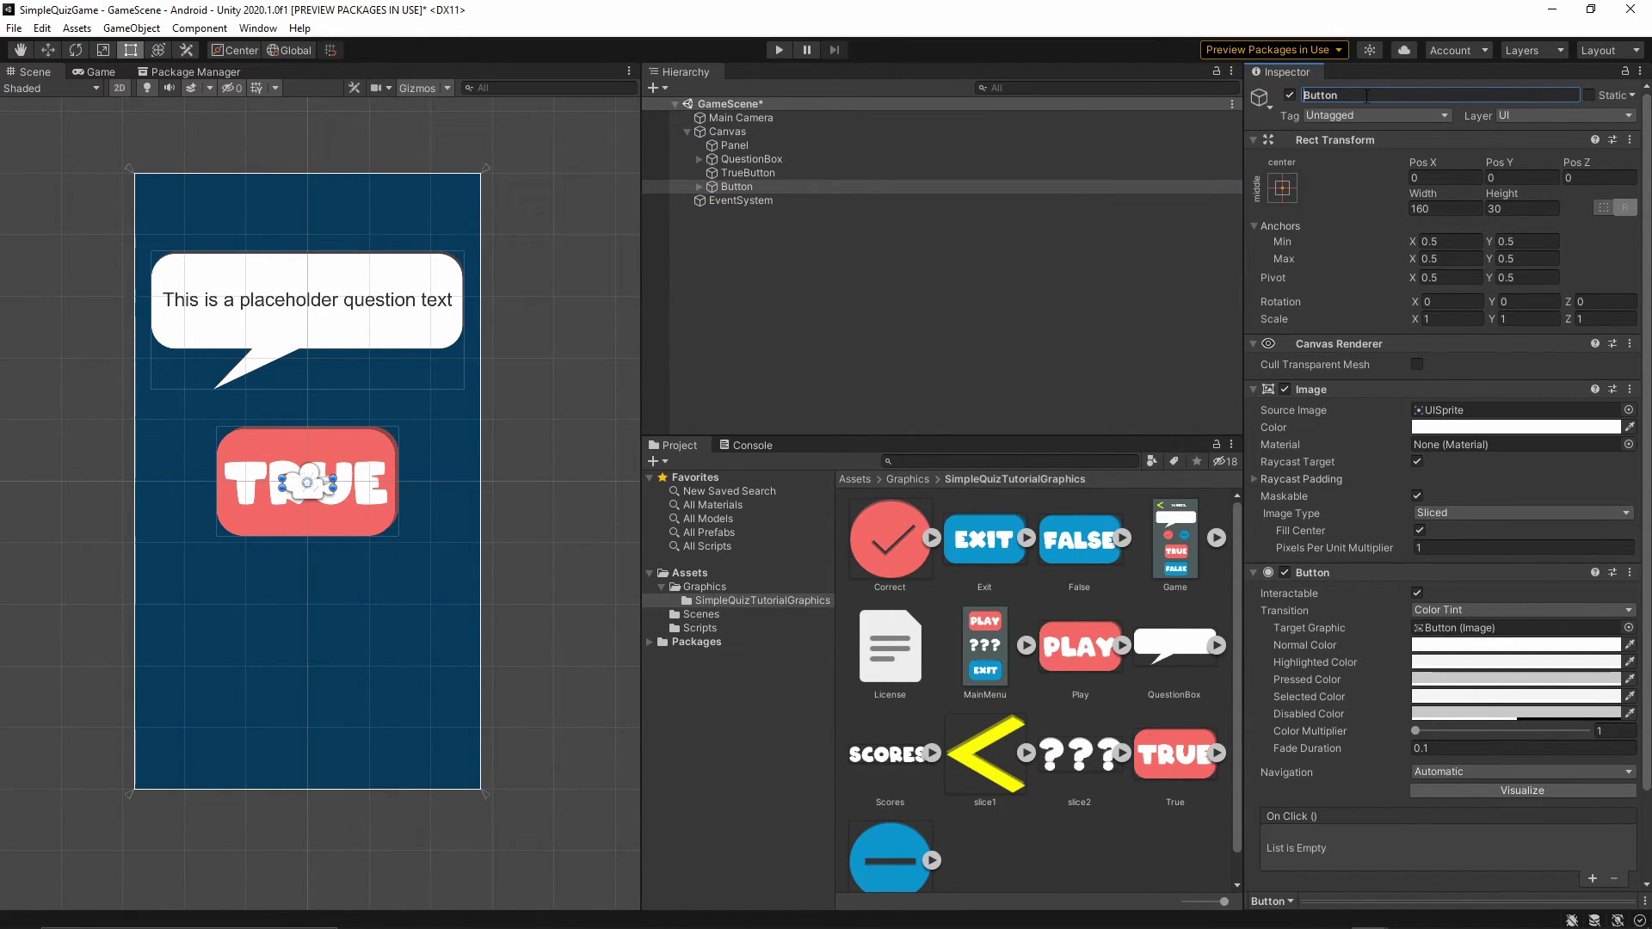
key(Home)
text(False)
Step: Give FalseButton the False sprite at its native size and delete the button's child Text object
drag(1081, 539, 1081, 538)
drag(1400, 430, 1446, 413)
click(1520, 566)
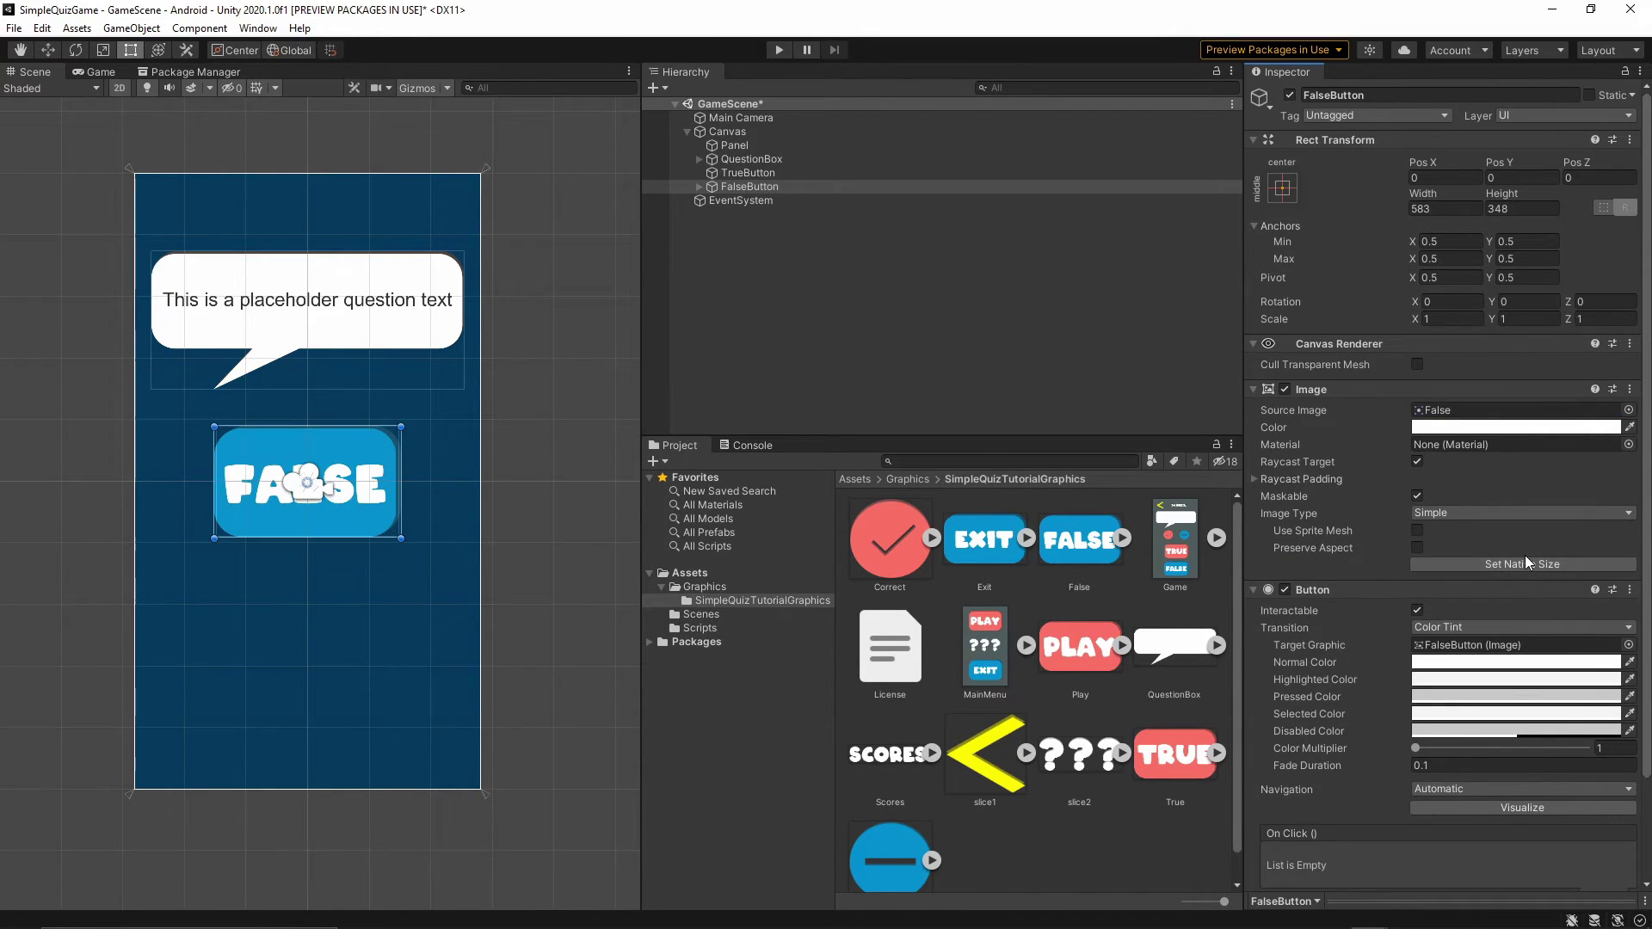
click(698, 188)
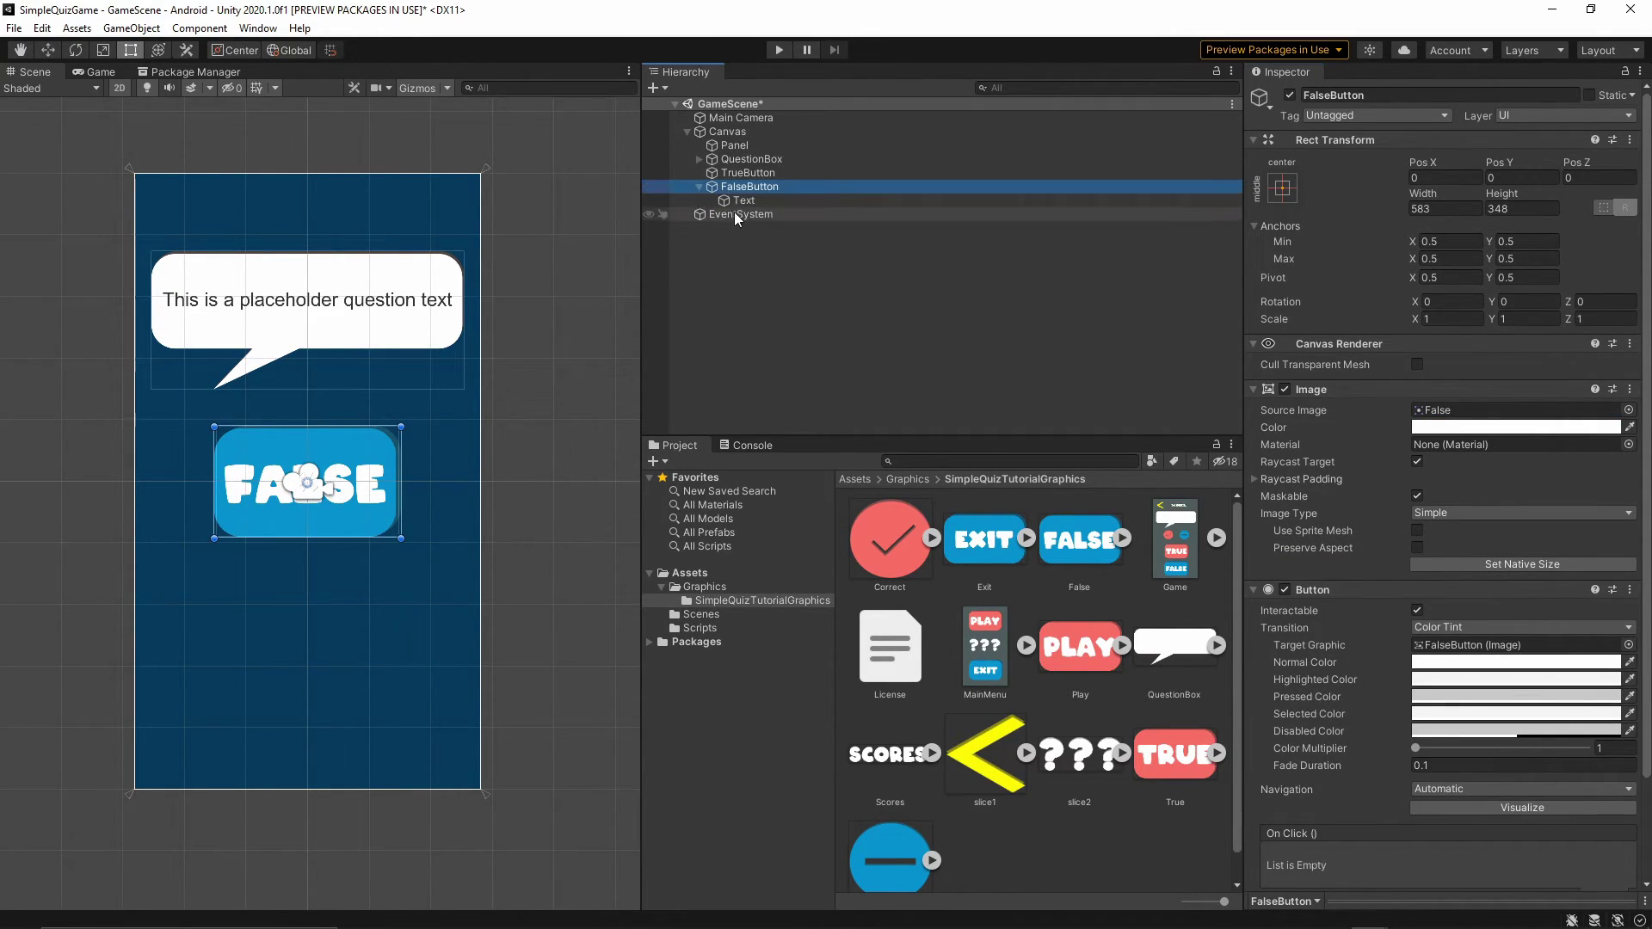
click(736, 214)
click(745, 200)
key(Delete)
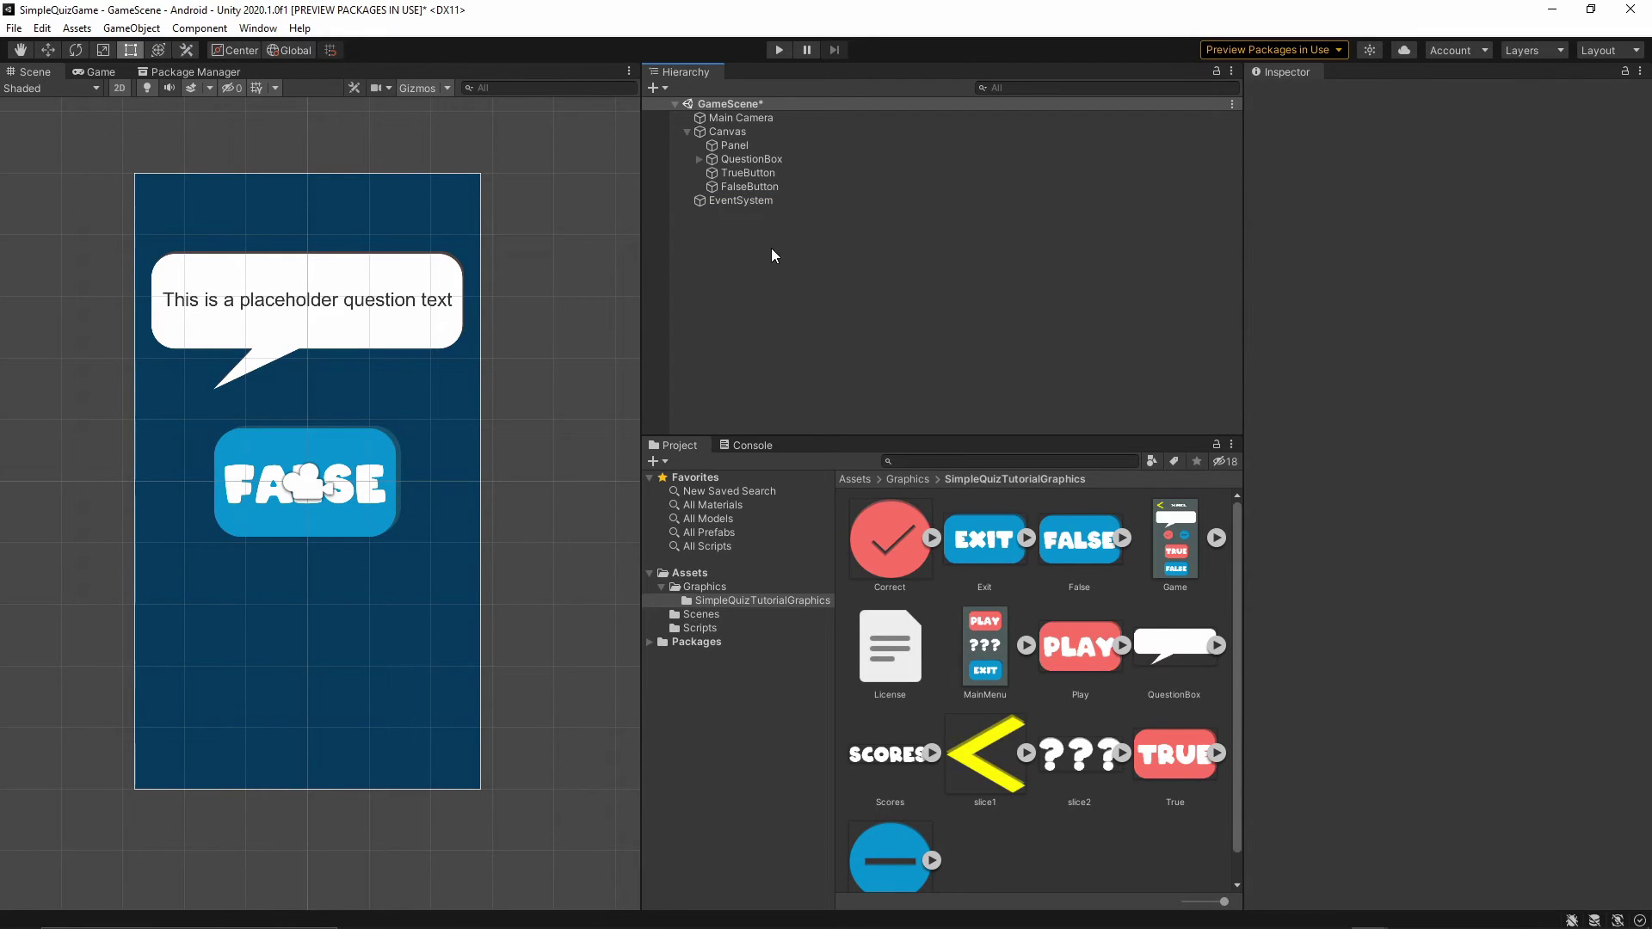
Step: Move FalseButton down to a Y position of about -717 and TrueButton to about -261, keeping both horizontally centered
click(745, 187)
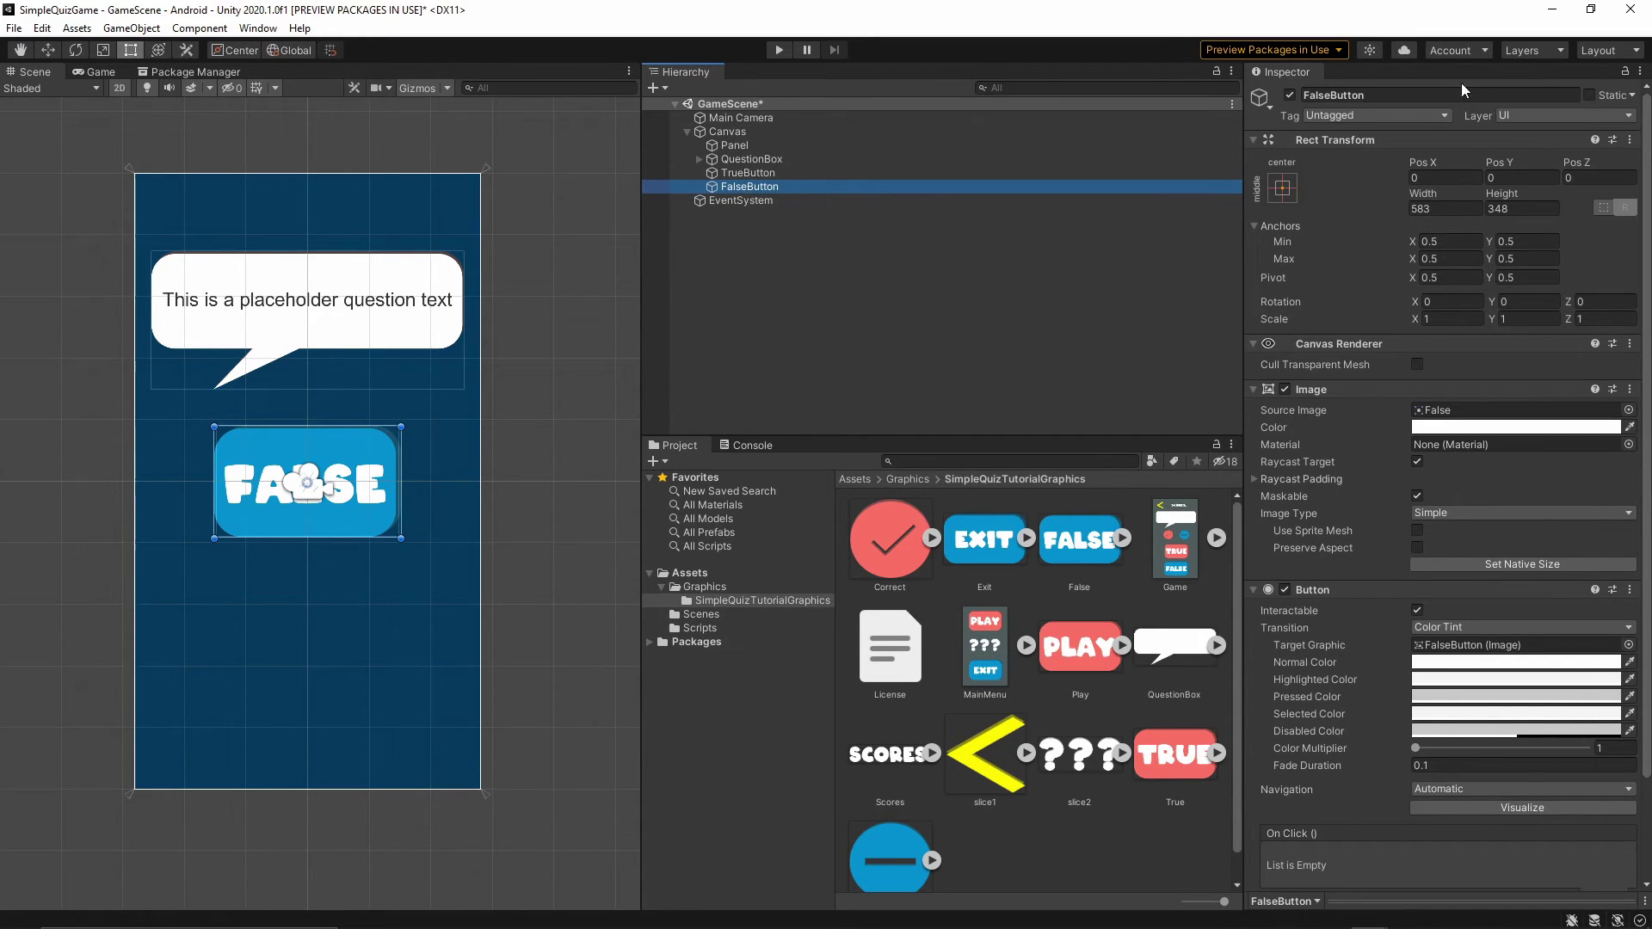
click(292, 449)
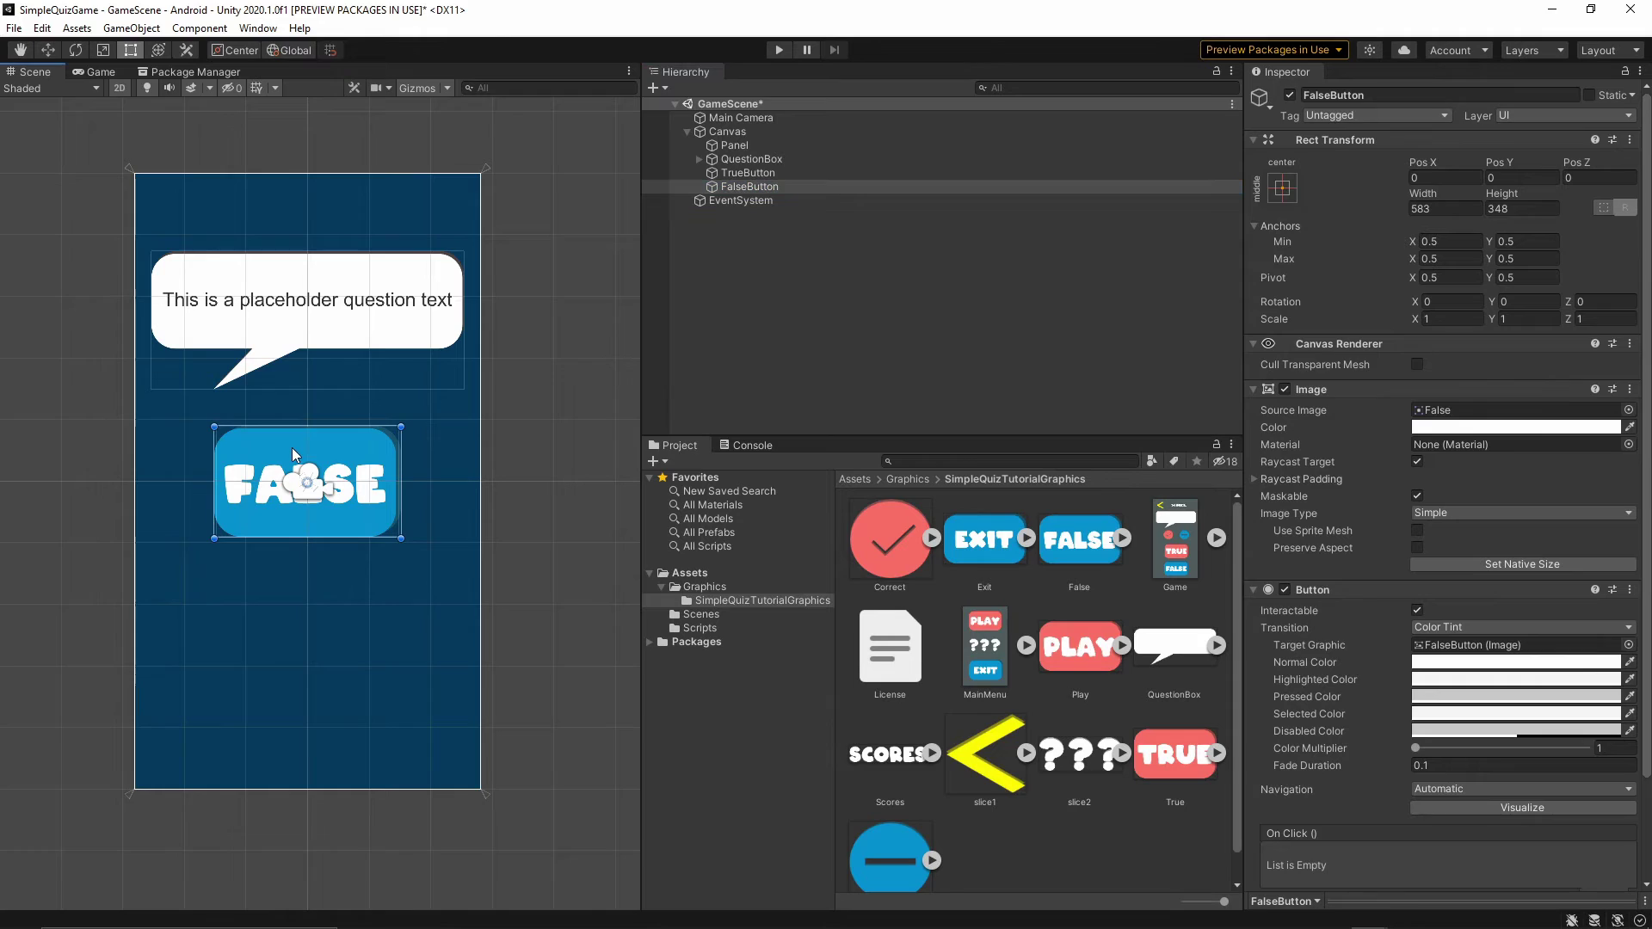
drag(291, 448, 267, 686)
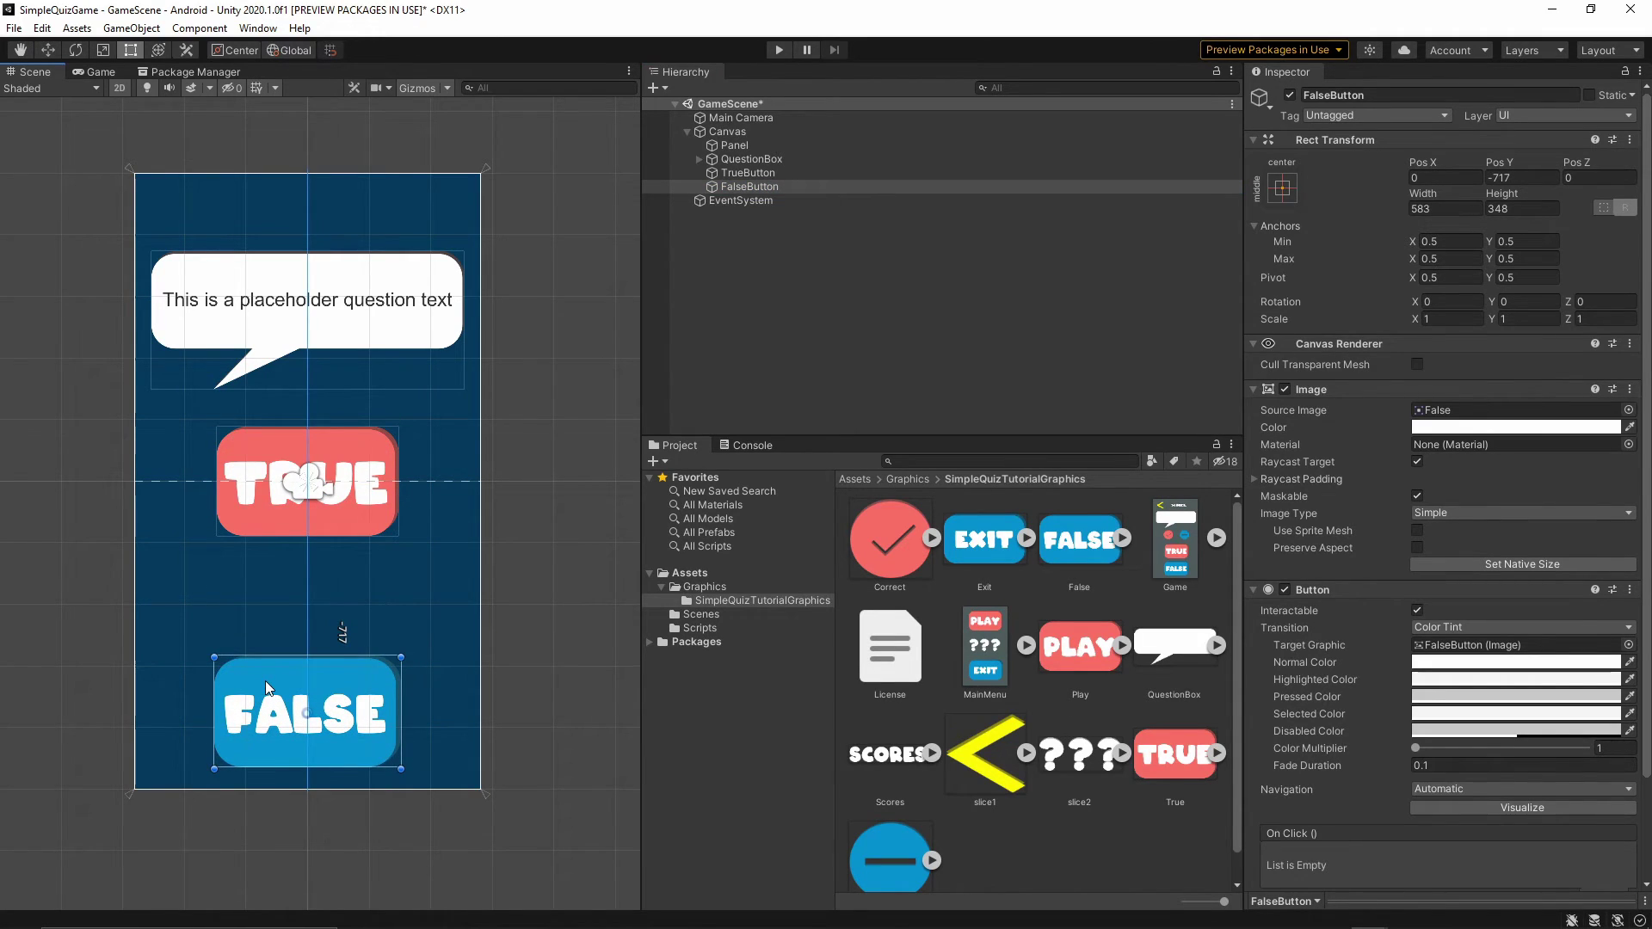
click(324, 456)
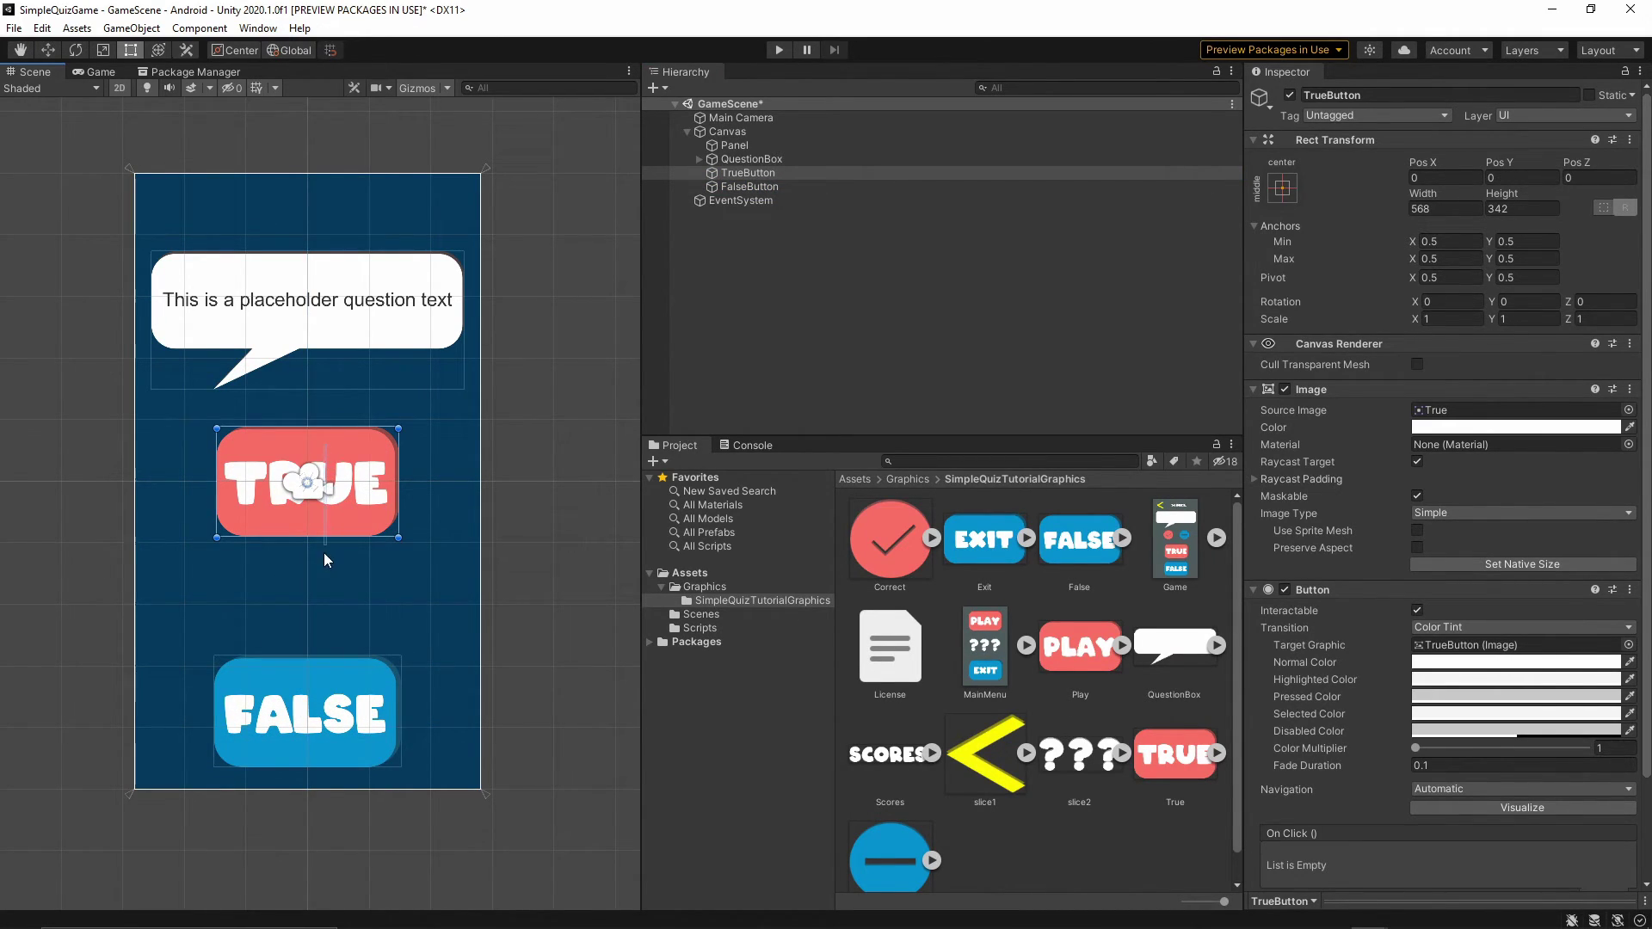
drag(322, 457, 324, 544)
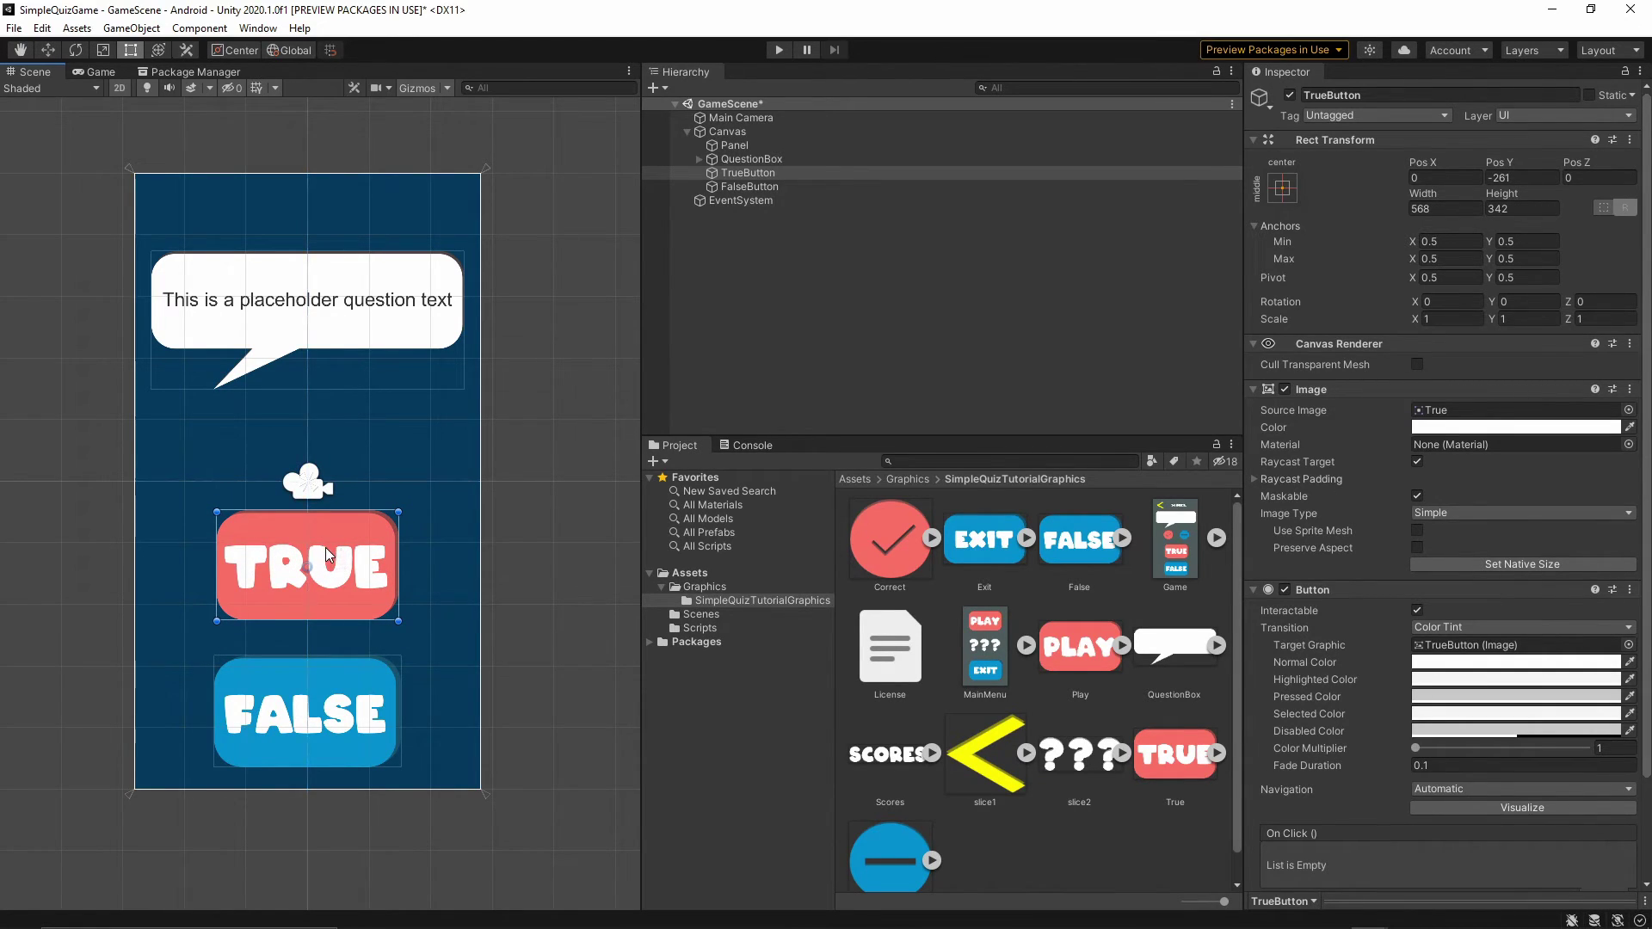
Step: Add a third UI Button under the Canvas and name it Back
click(510, 480)
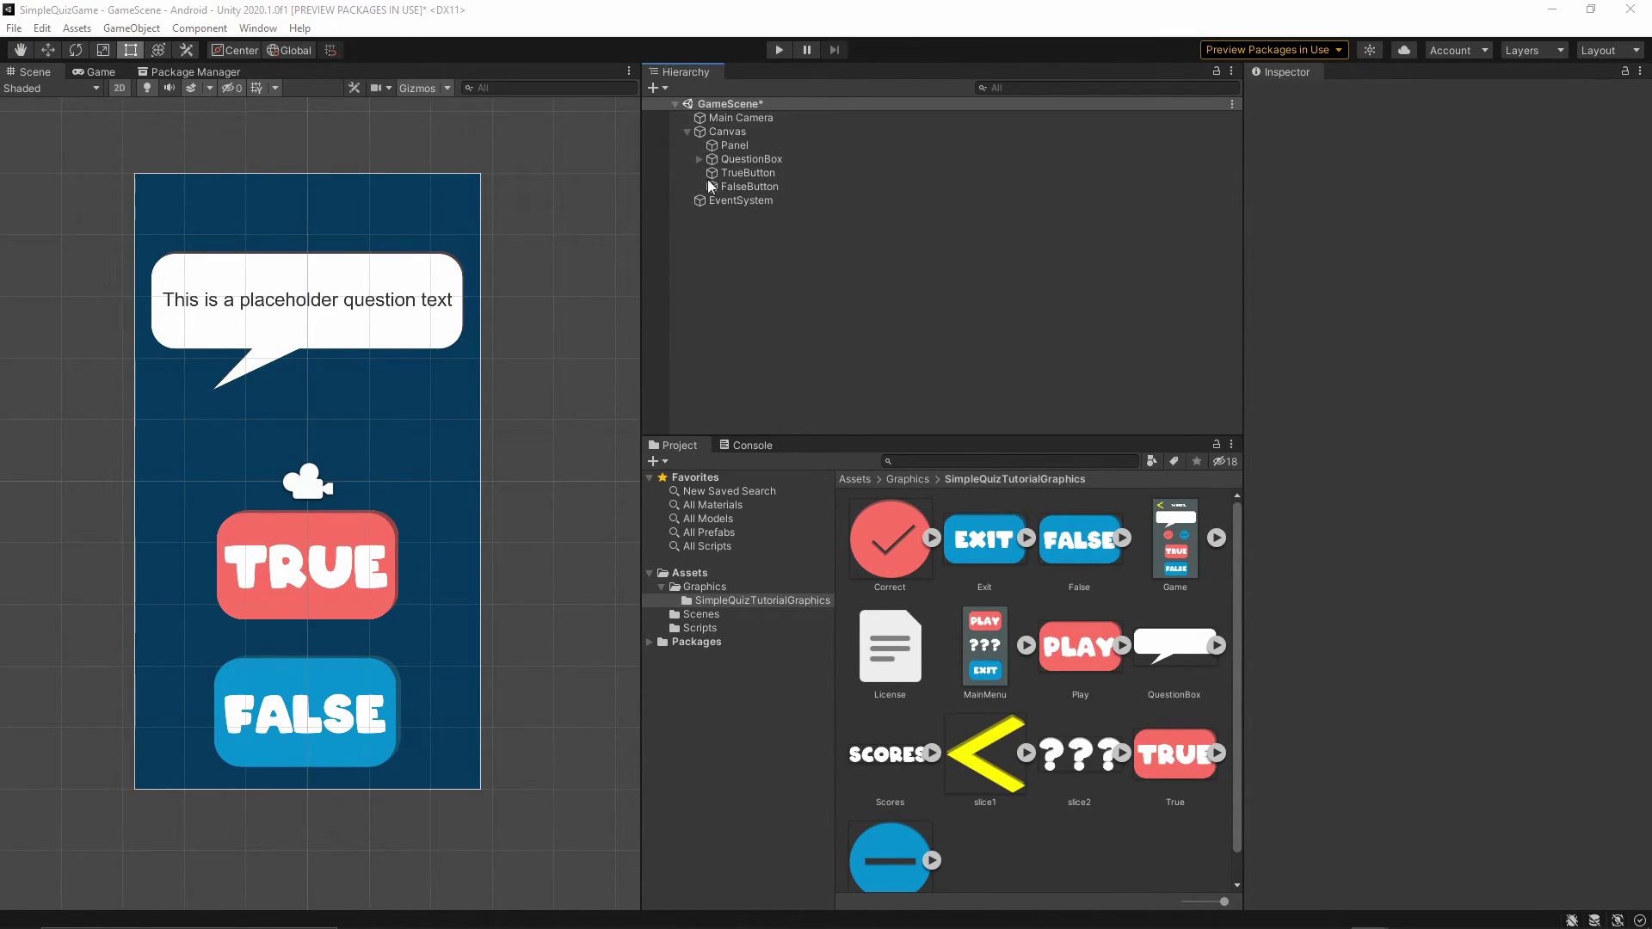
right_click(731, 131)
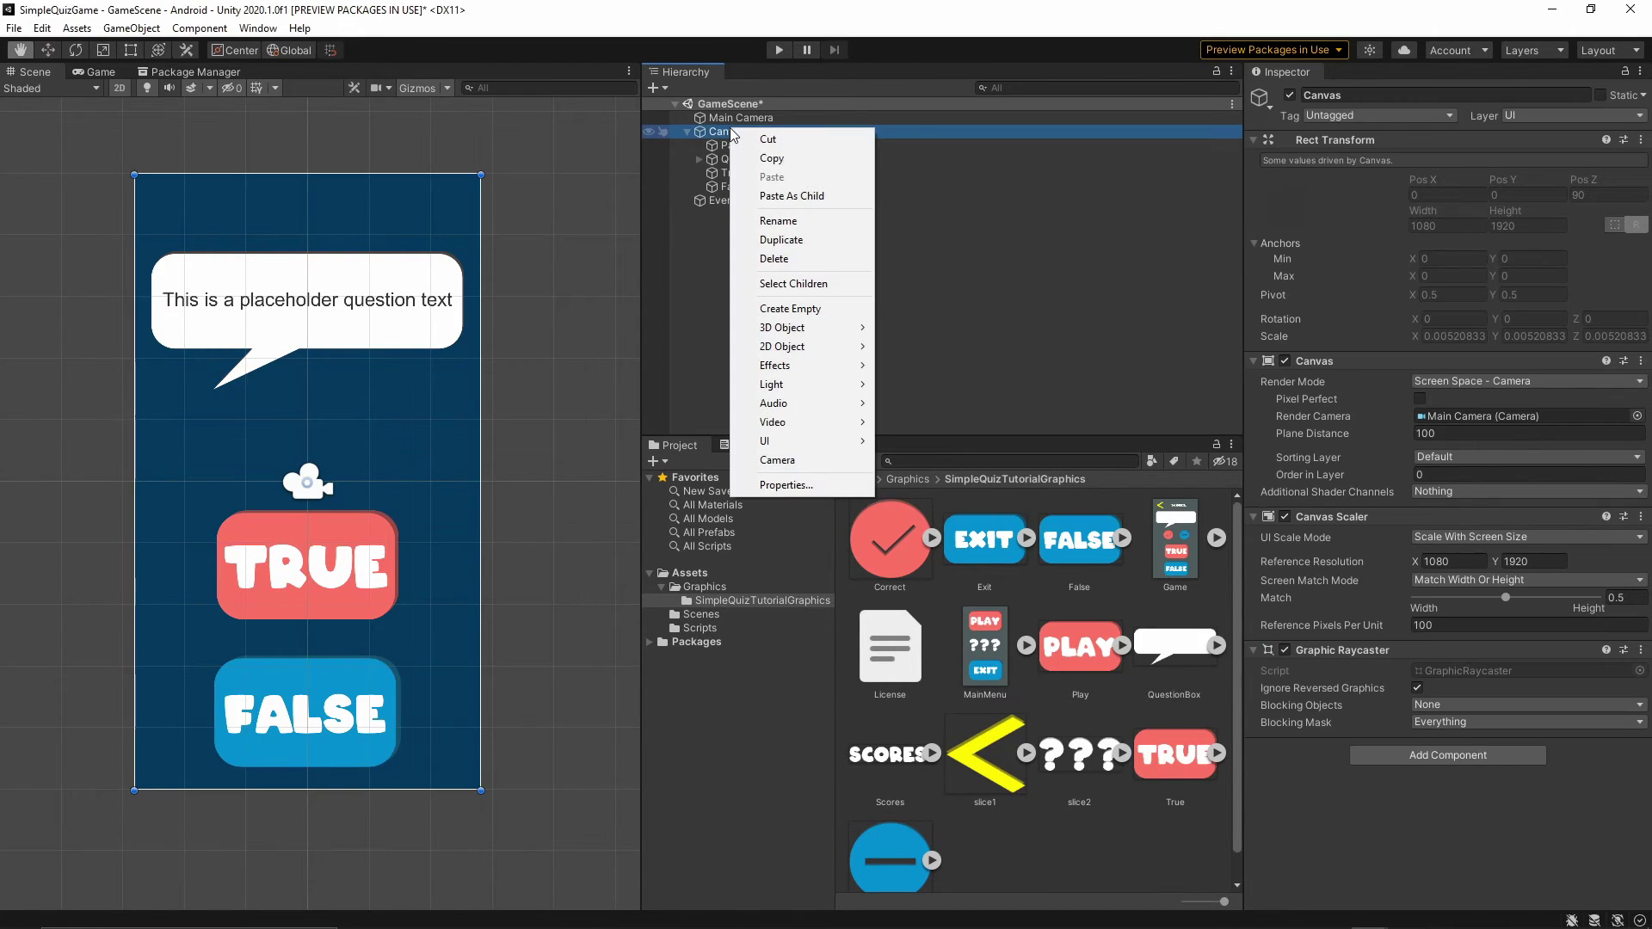
mouse_move(765, 441)
click(925, 517)
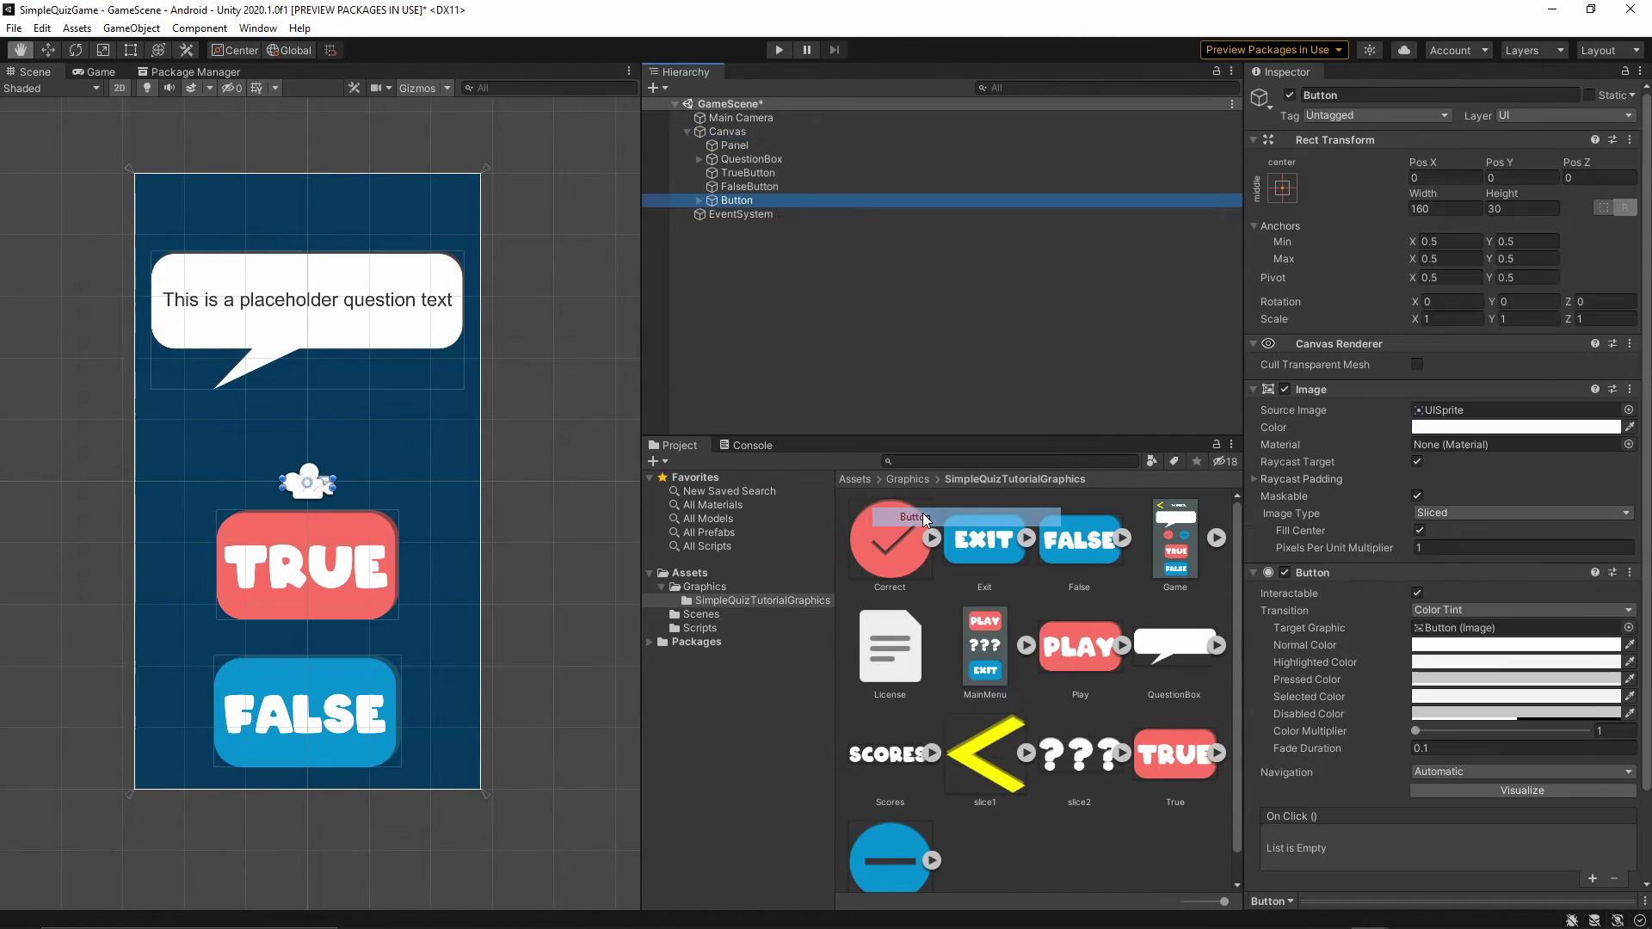
click(1353, 96)
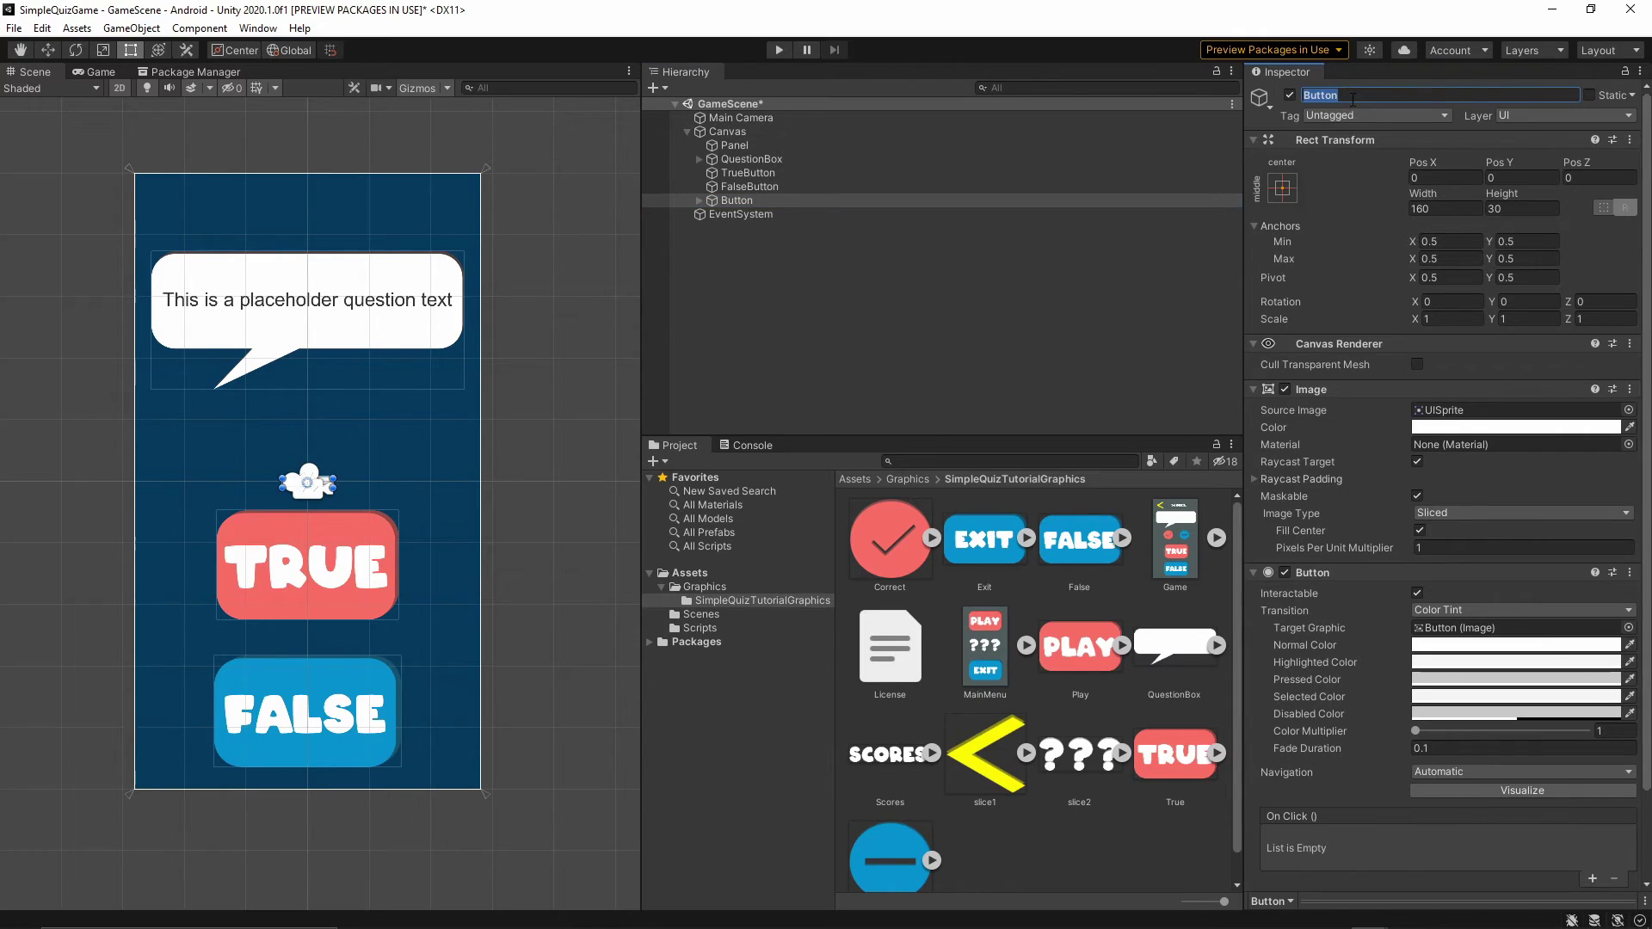
text(Back)
key(Return)
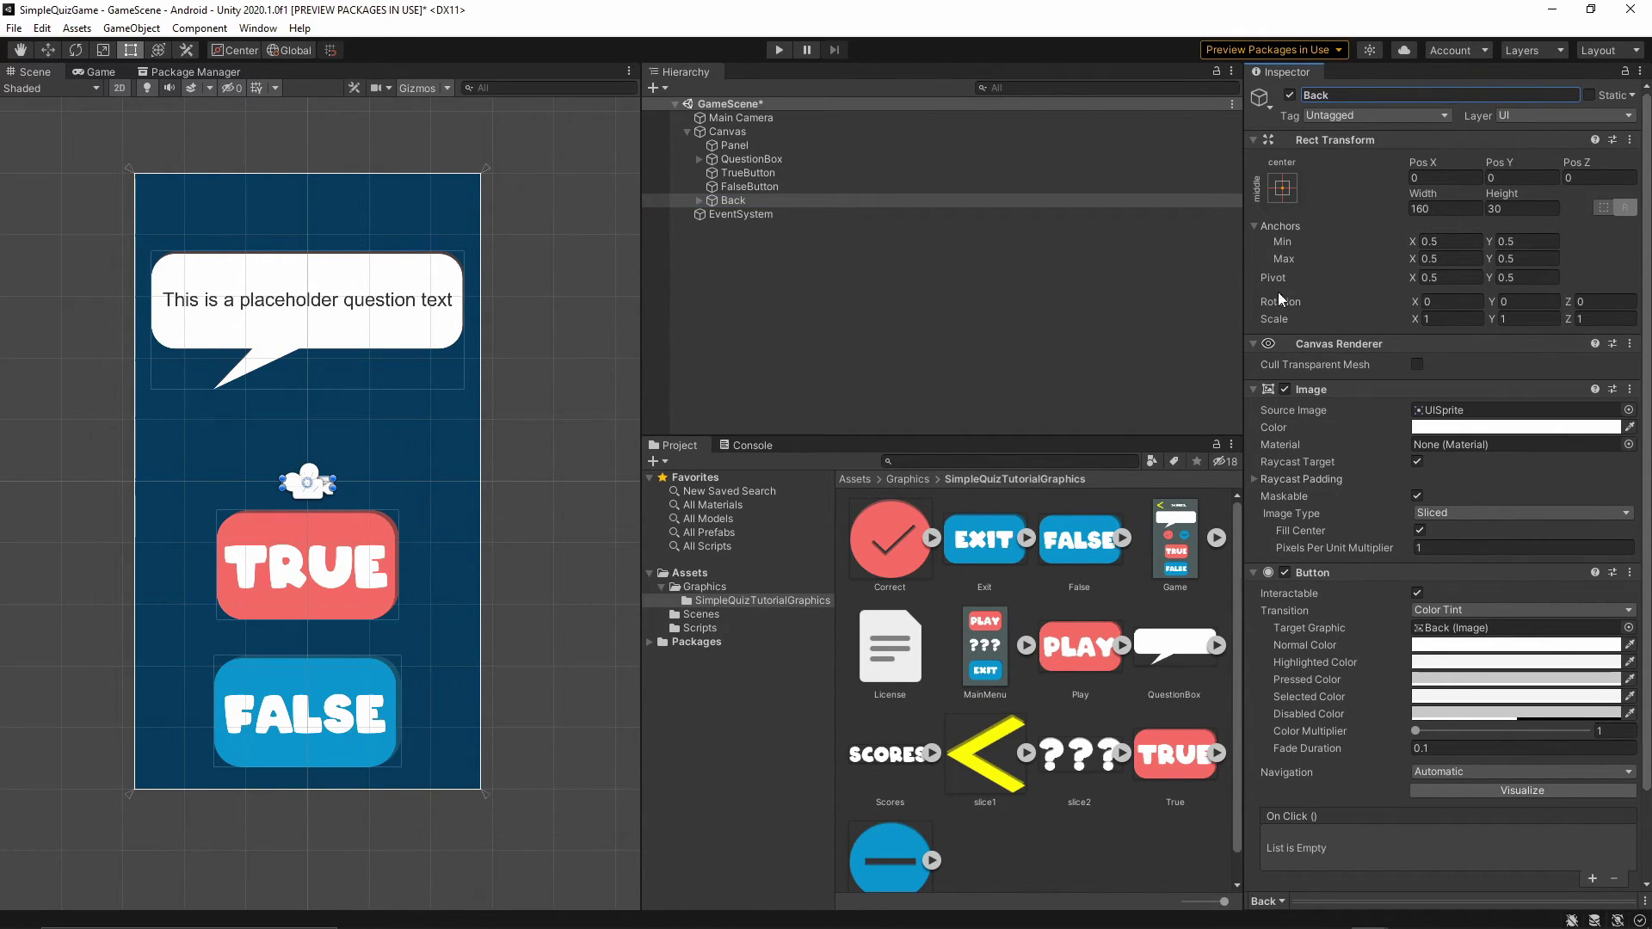
Step: Give Back the slice1 sprite at native size and move it above the question box's left end, about X -403.5, Y 844
click(981, 759)
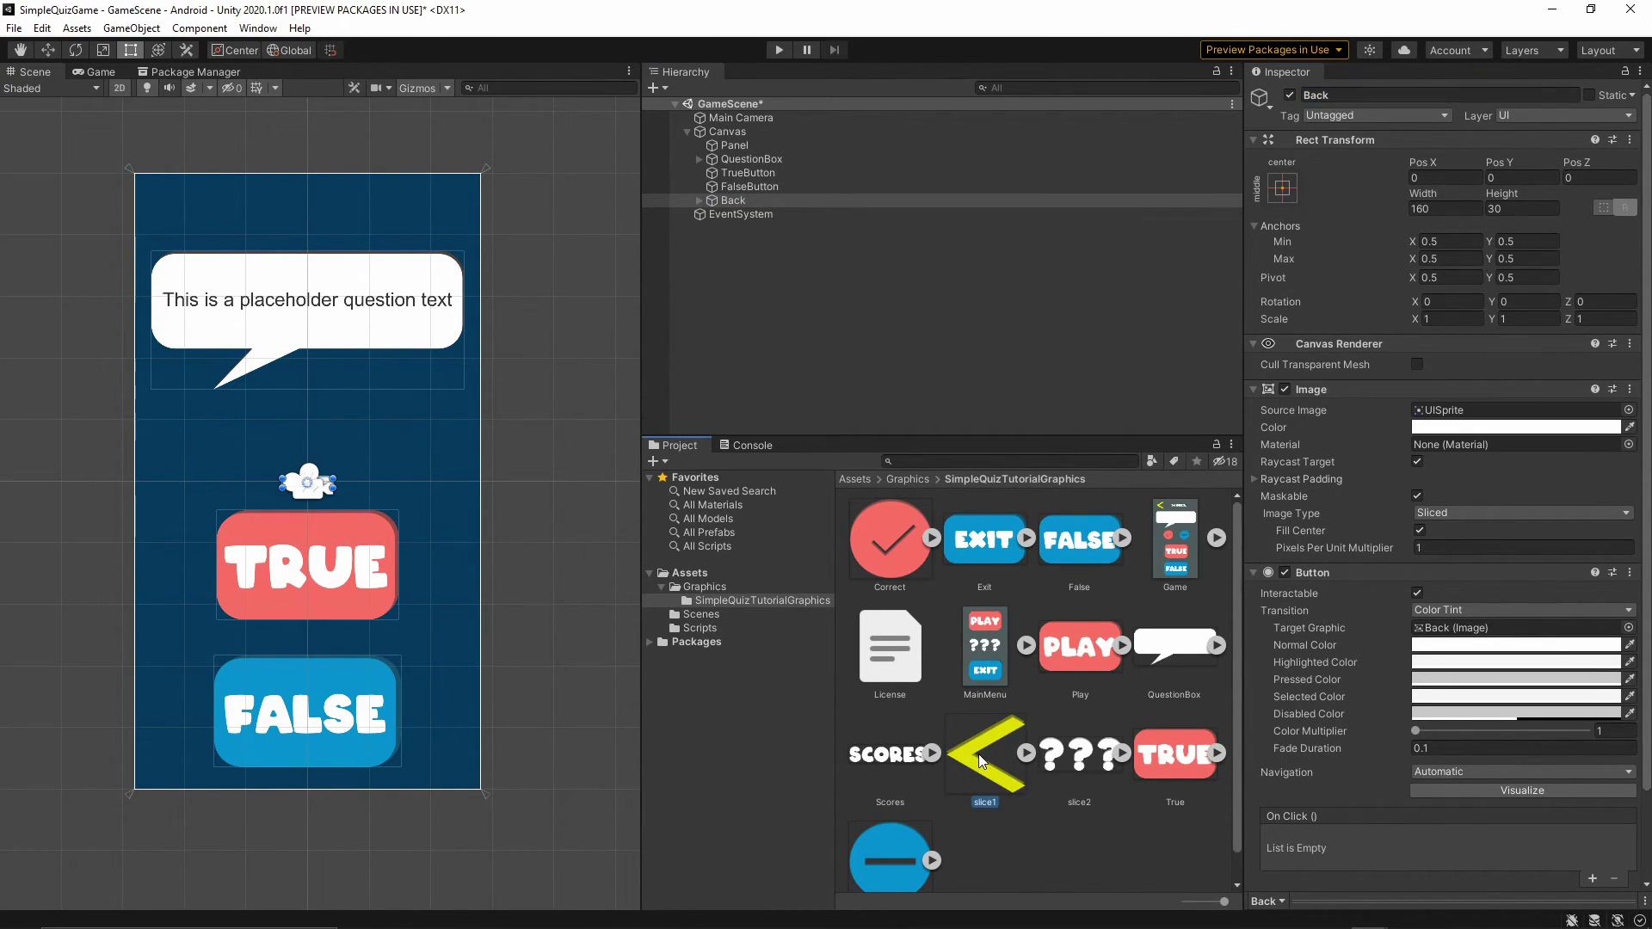
drag(982, 759, 1489, 422)
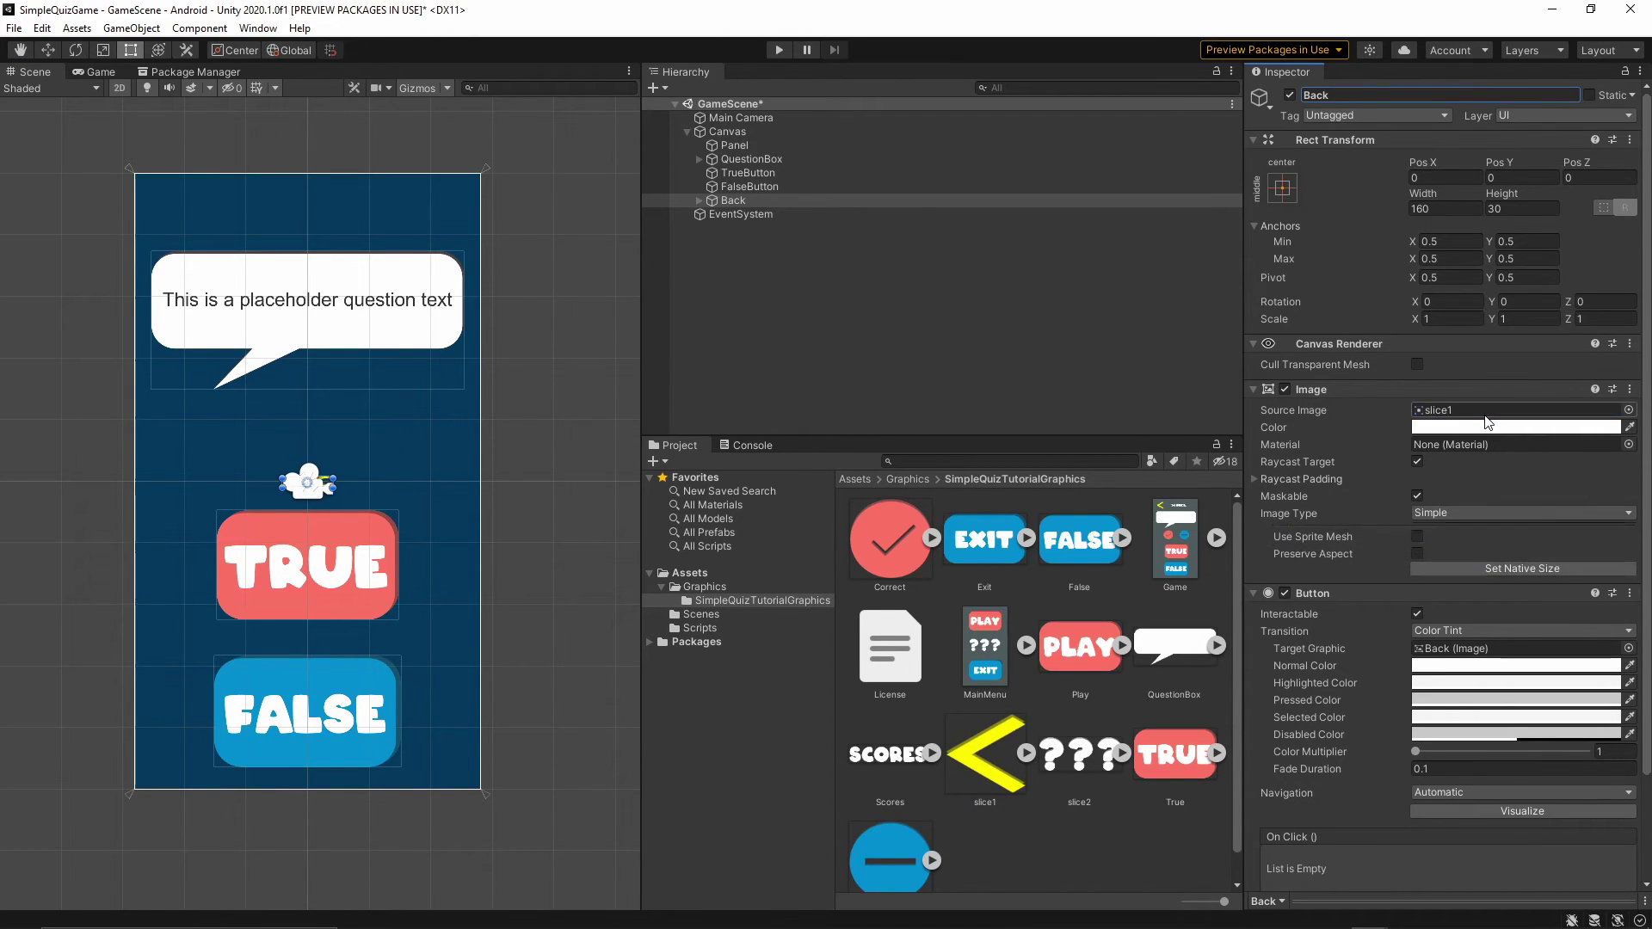
click(1487, 561)
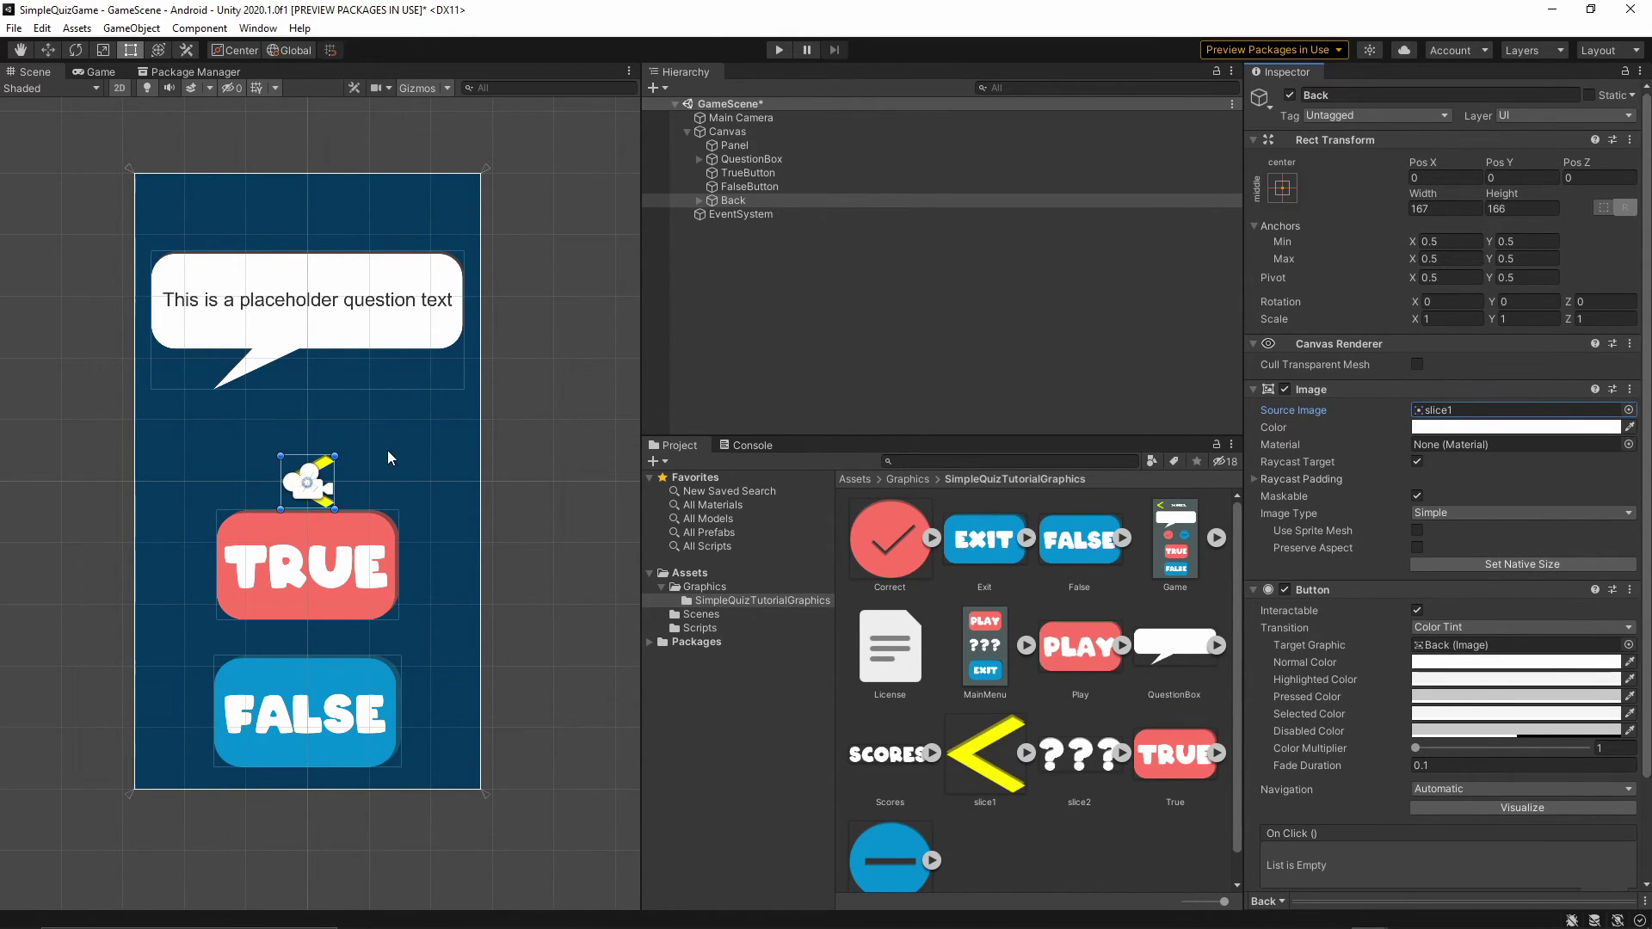
drag(325, 470, 196, 199)
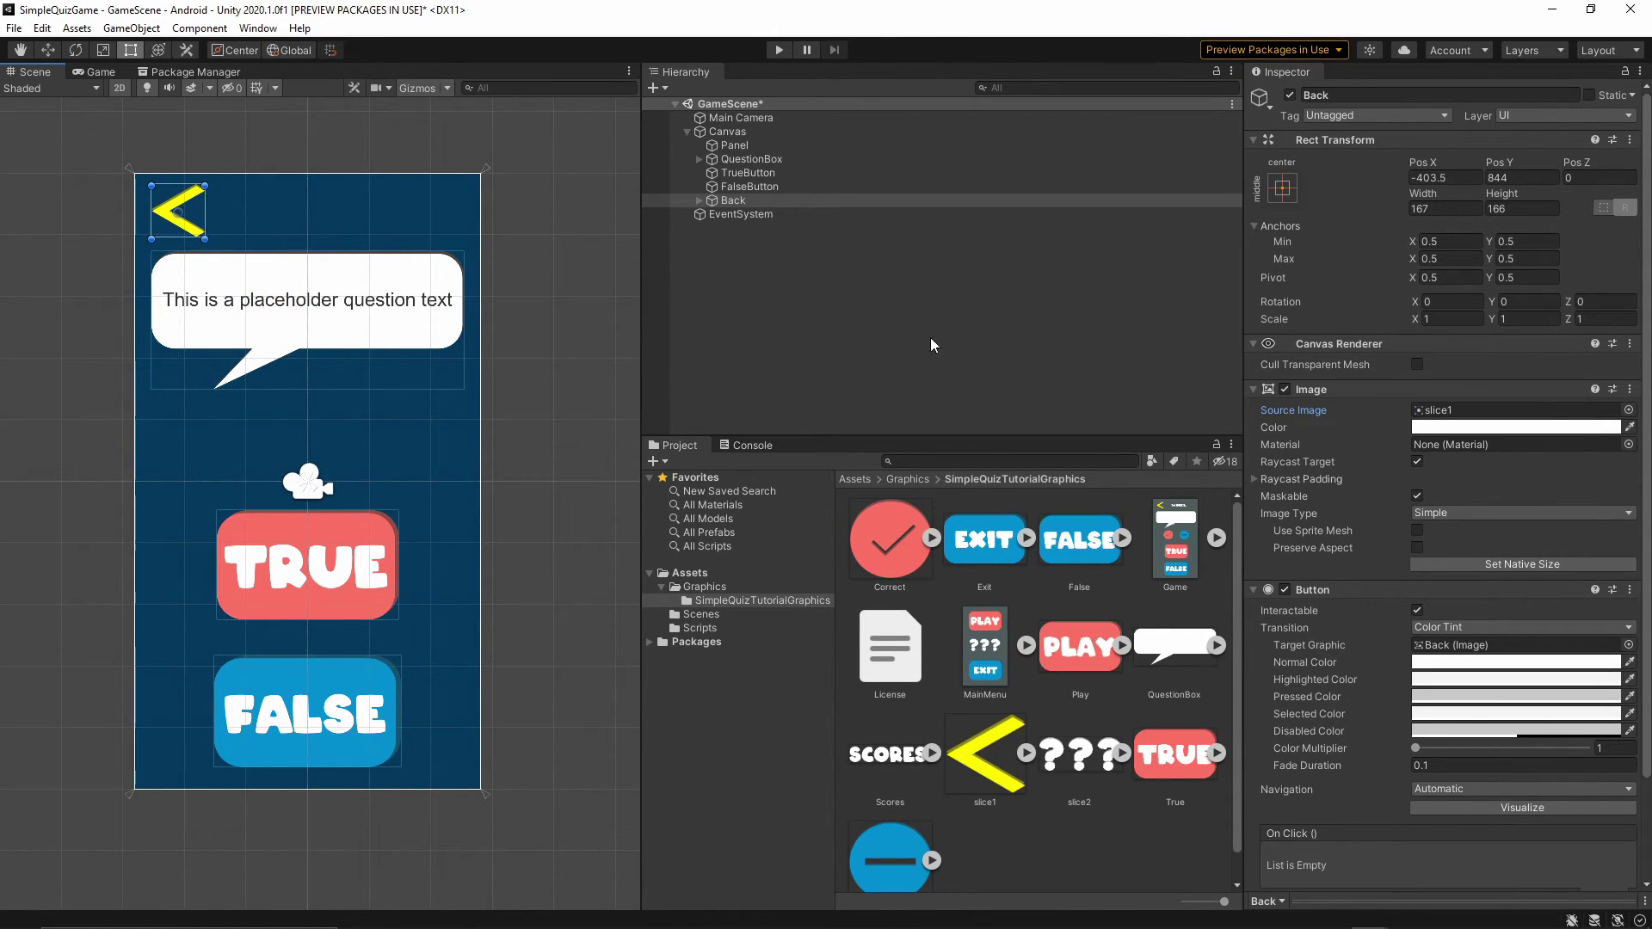
Step: Delete the child Text object of the Back button
click(697, 198)
click(732, 215)
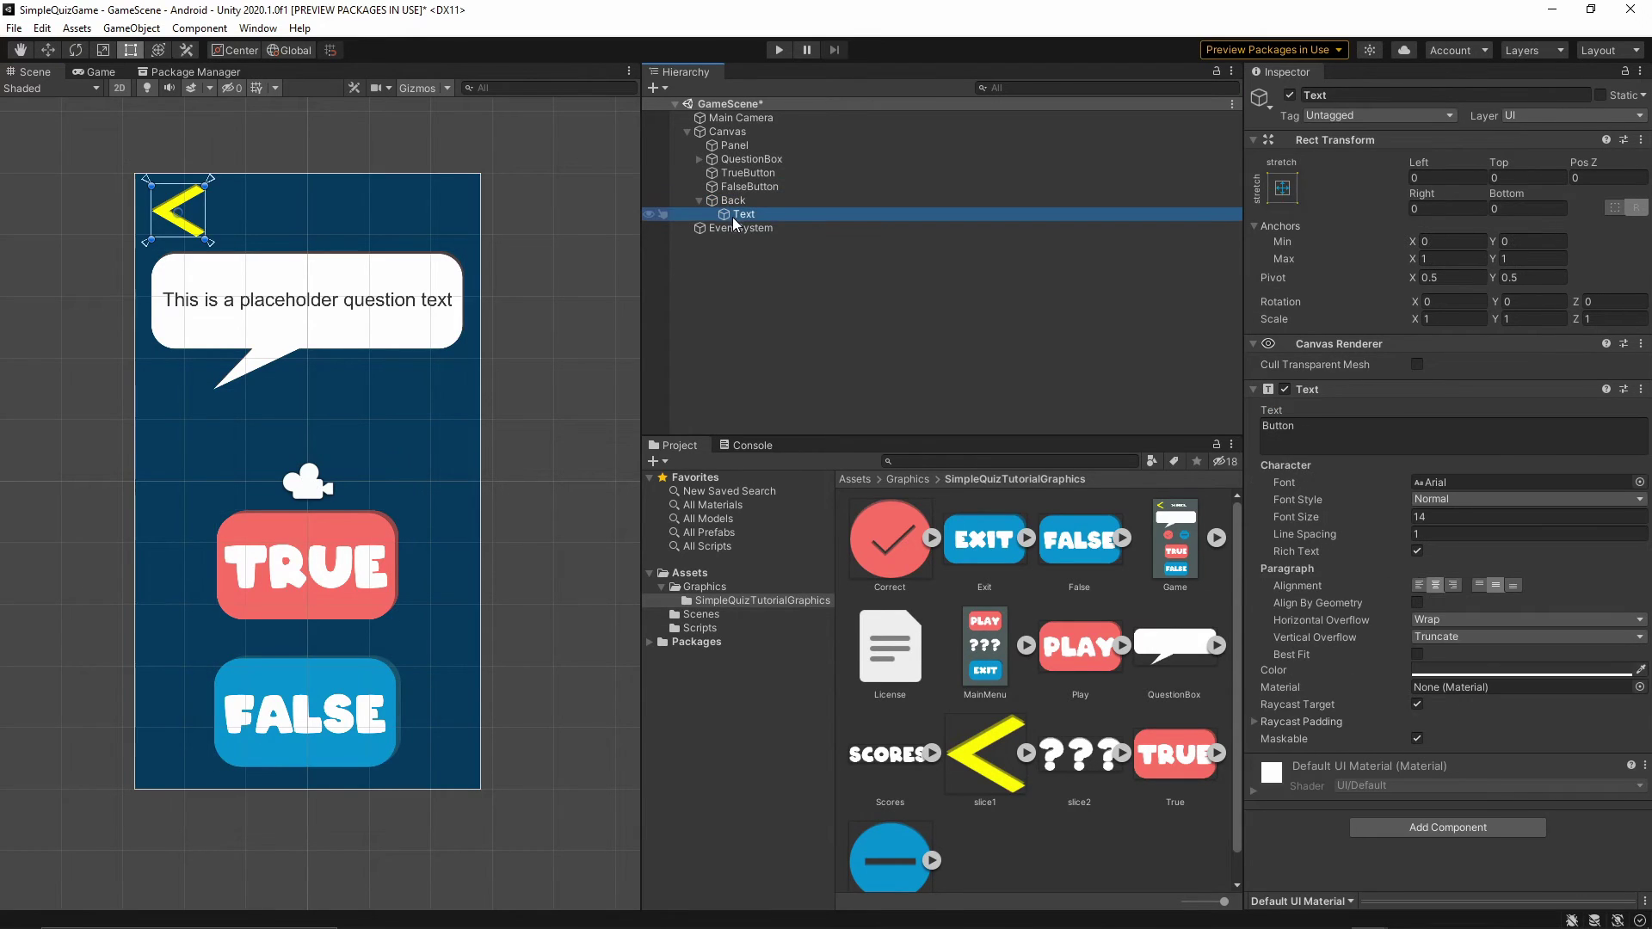
key(Delete)
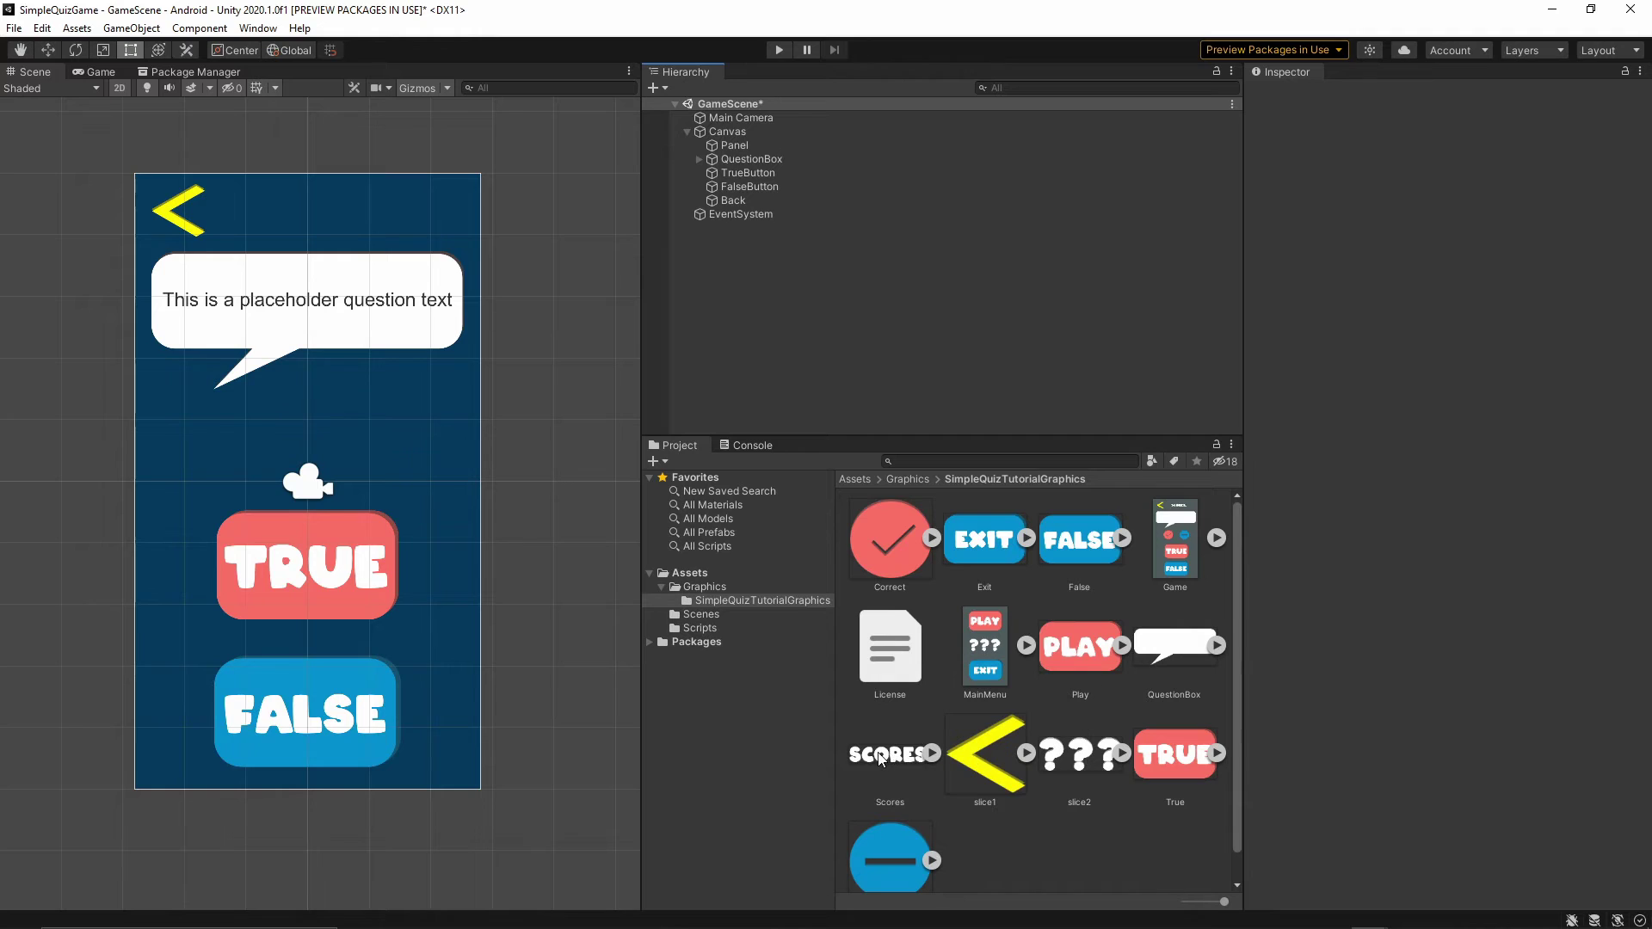
Step: Add a UI Image under the Canvas and name it Scores
right_click(720, 132)
mouse_move(802, 443)
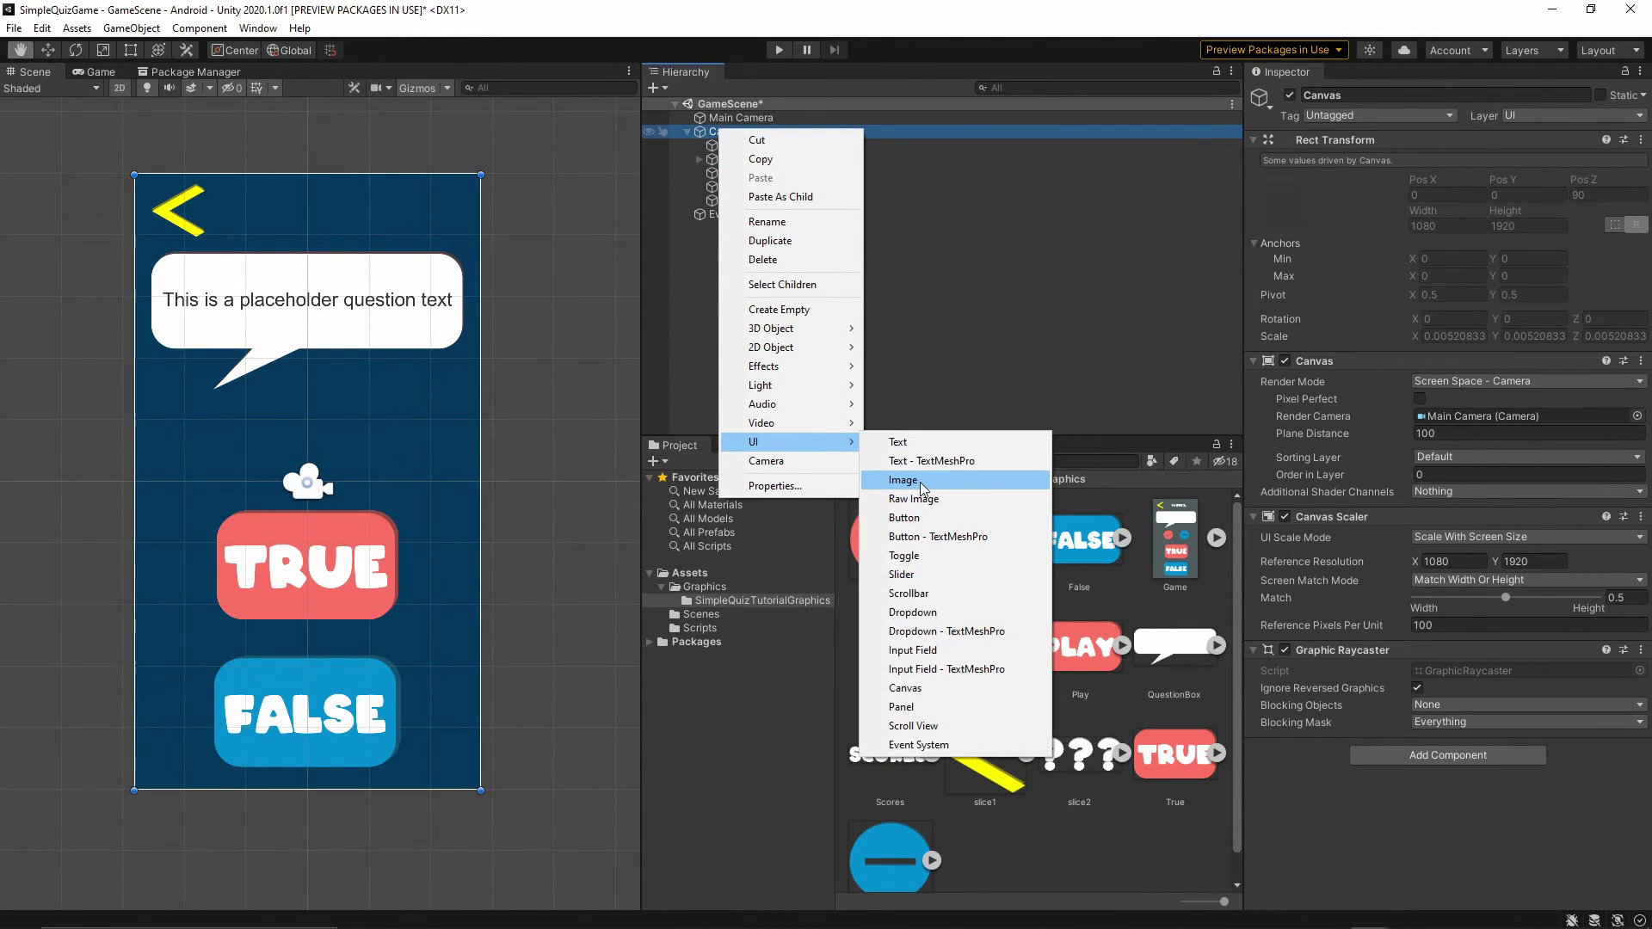
click(900, 479)
click(1309, 97)
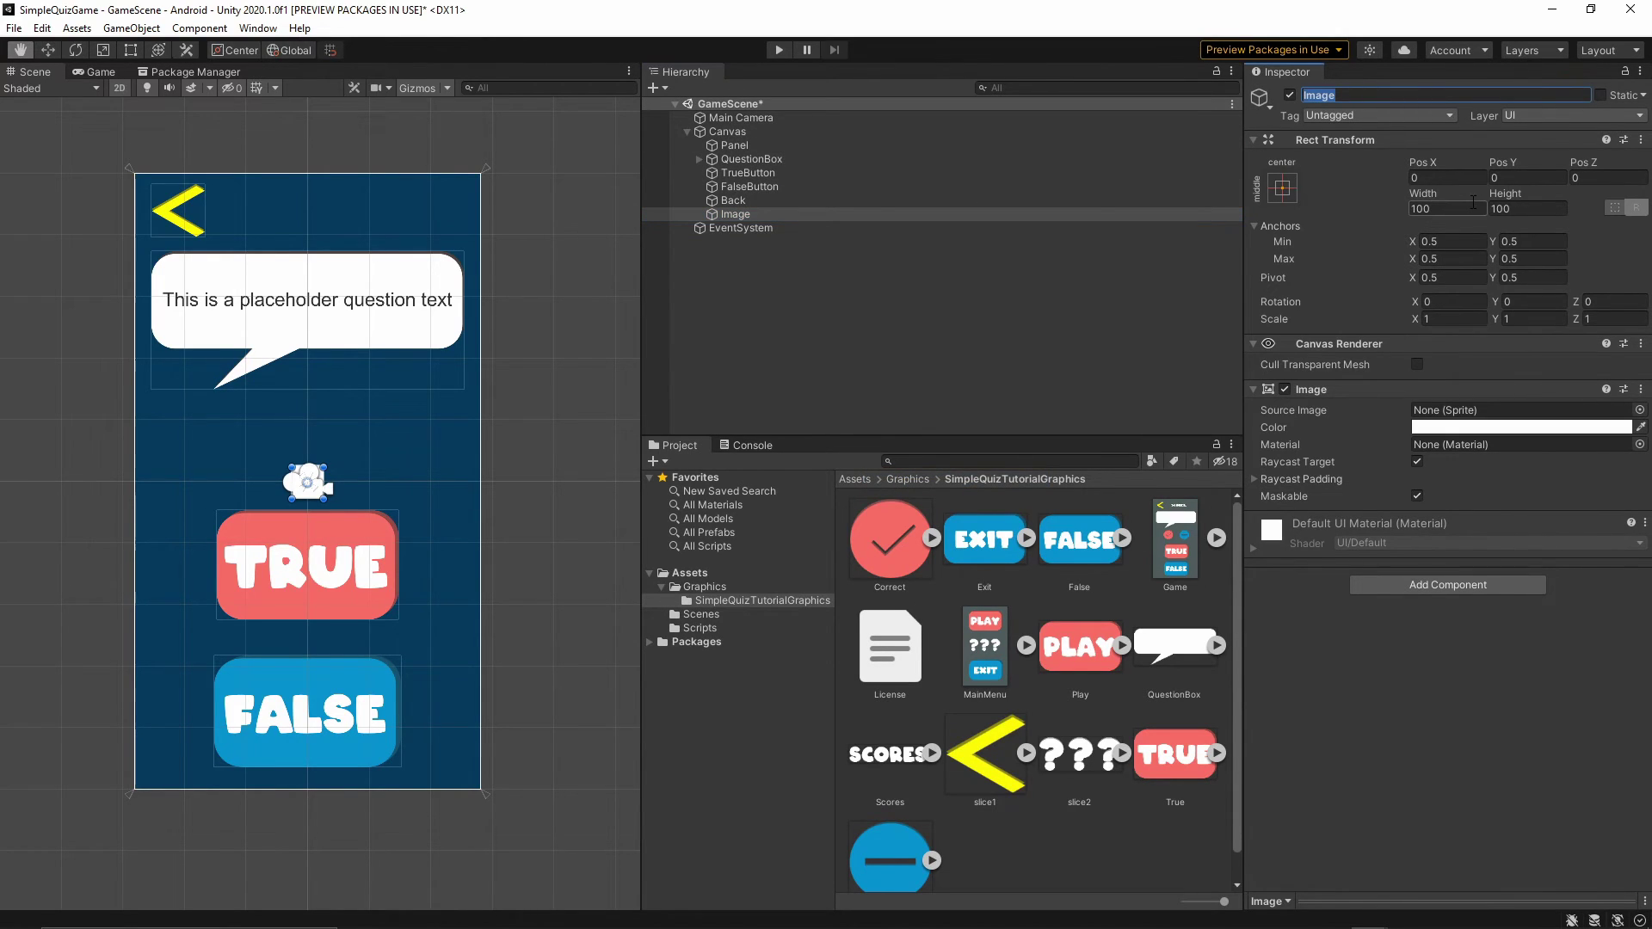
text(Sco)
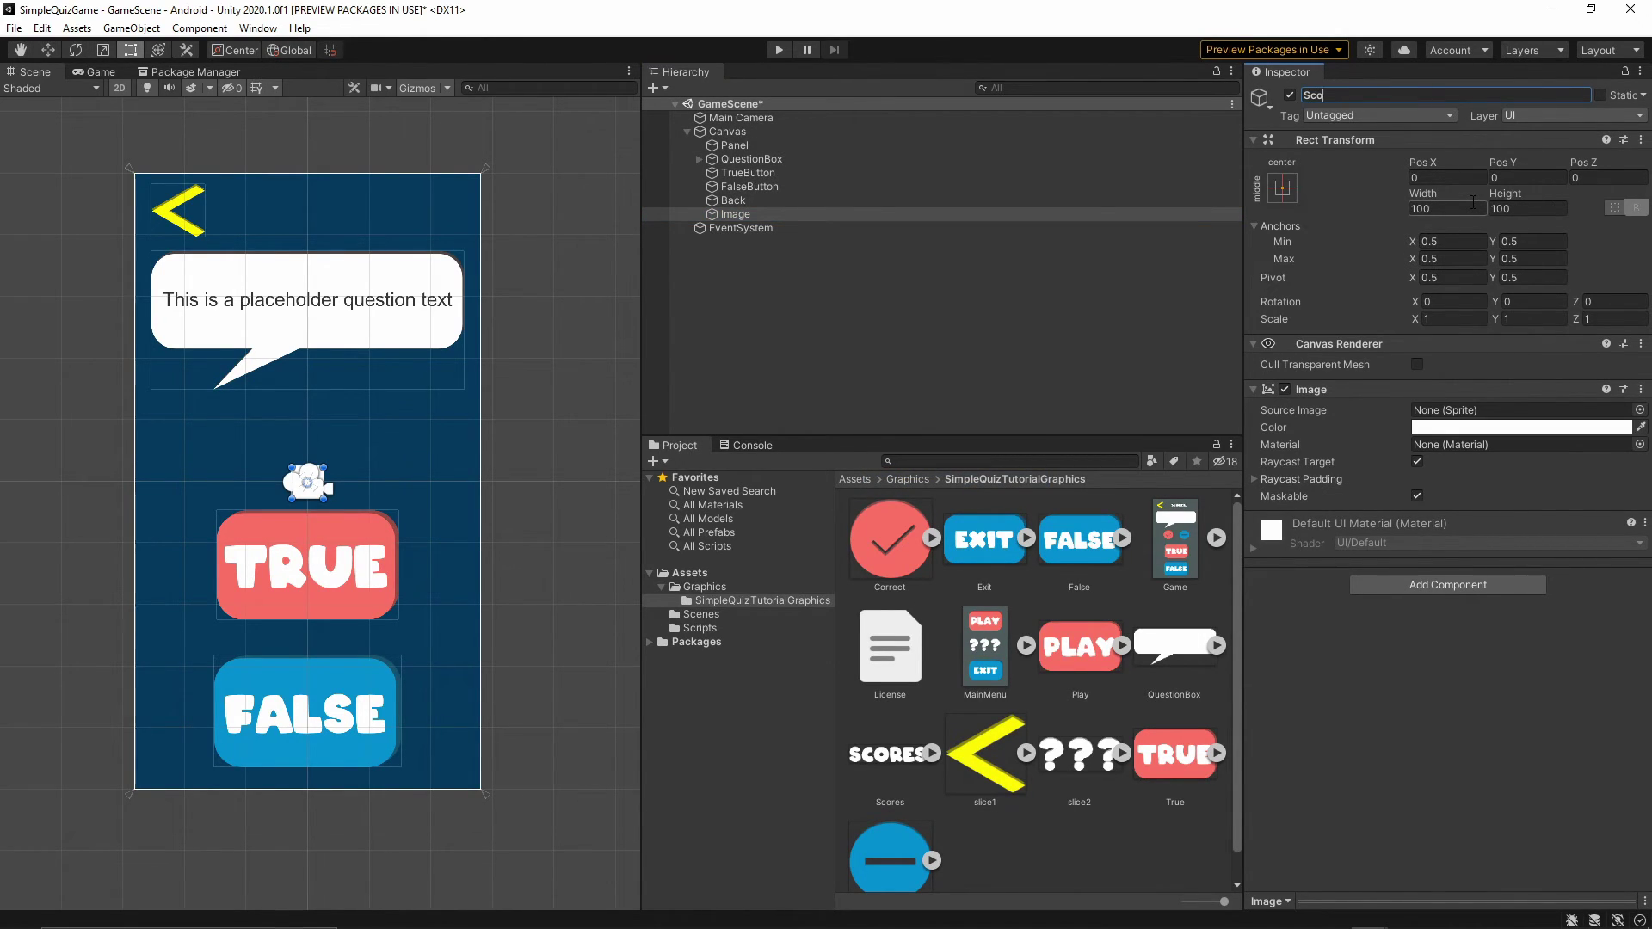
text(res)
key(Return)
Step: Give the Scores image the Scores sprite at native size and move it up to about Y 833, horizontally centered
drag(879, 755, 1432, 417)
click(1516, 564)
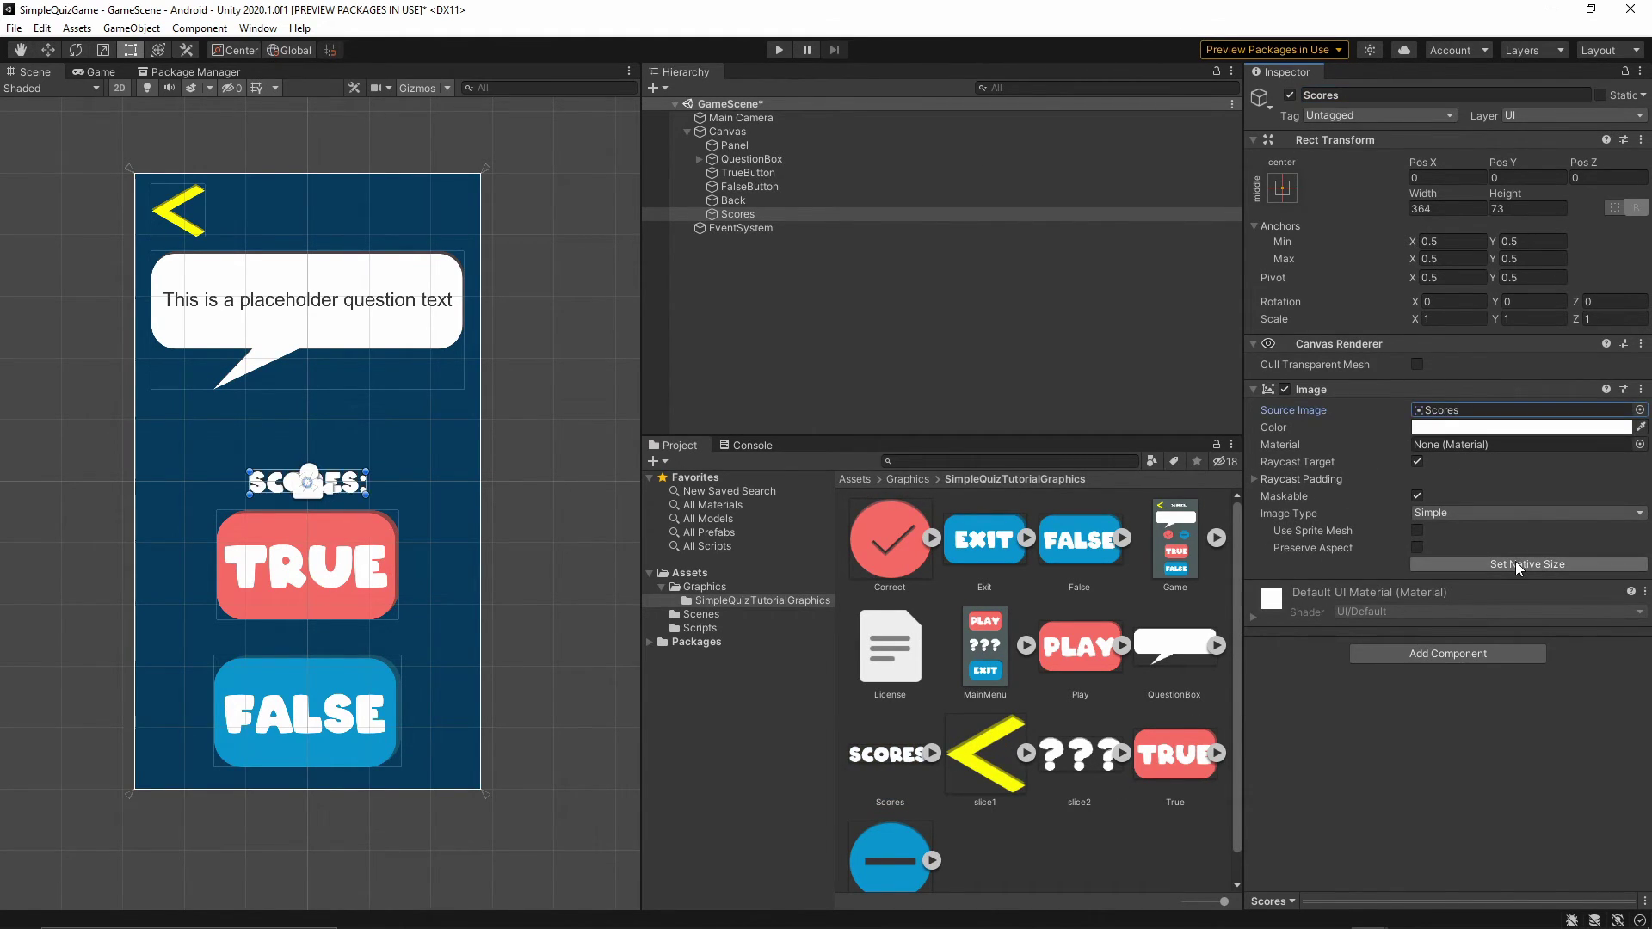
drag(276, 484, 276, 217)
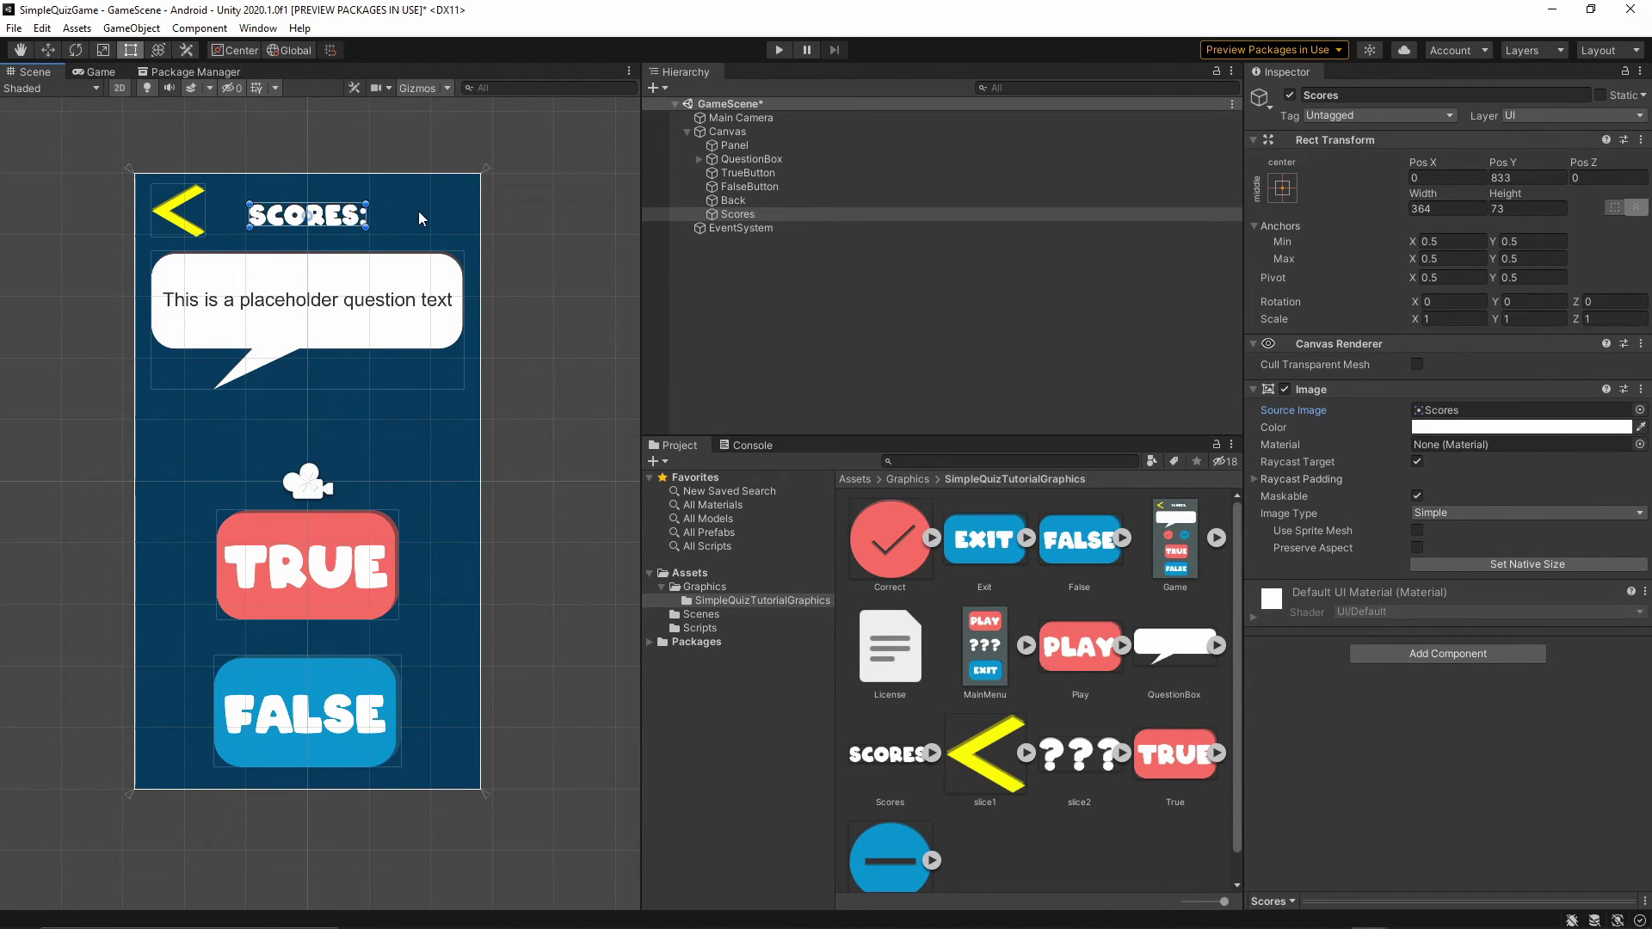
Step: Add a UI Text object as a child of Scores and name it Point
click(728, 215)
right_click(727, 220)
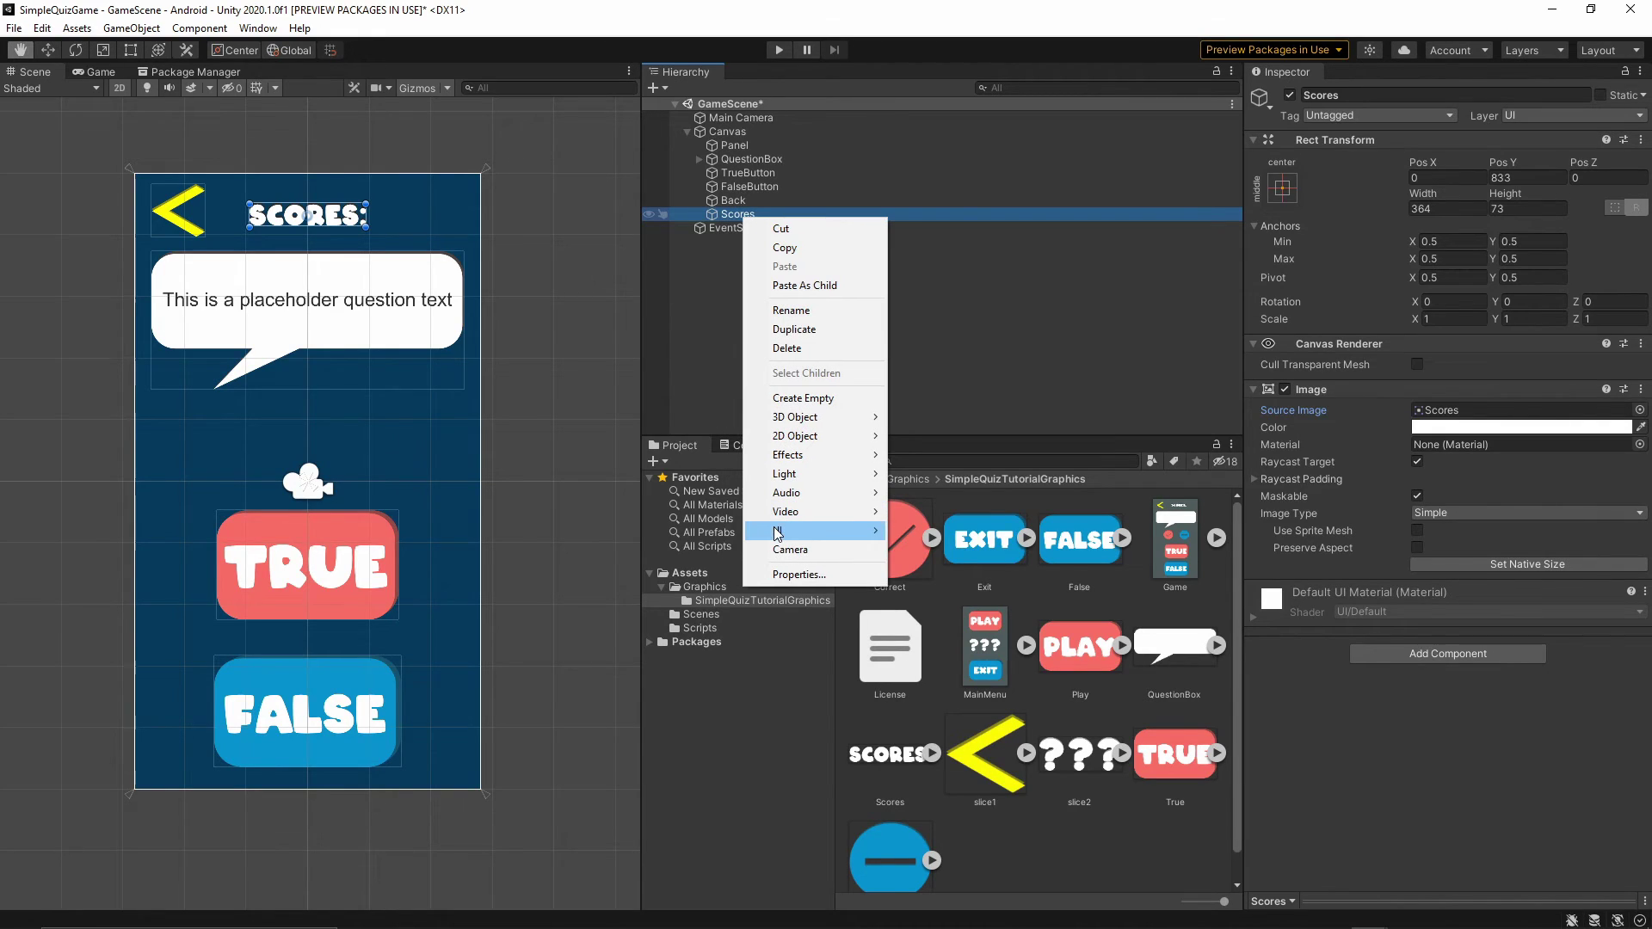
mouse_move(779, 530)
click(921, 531)
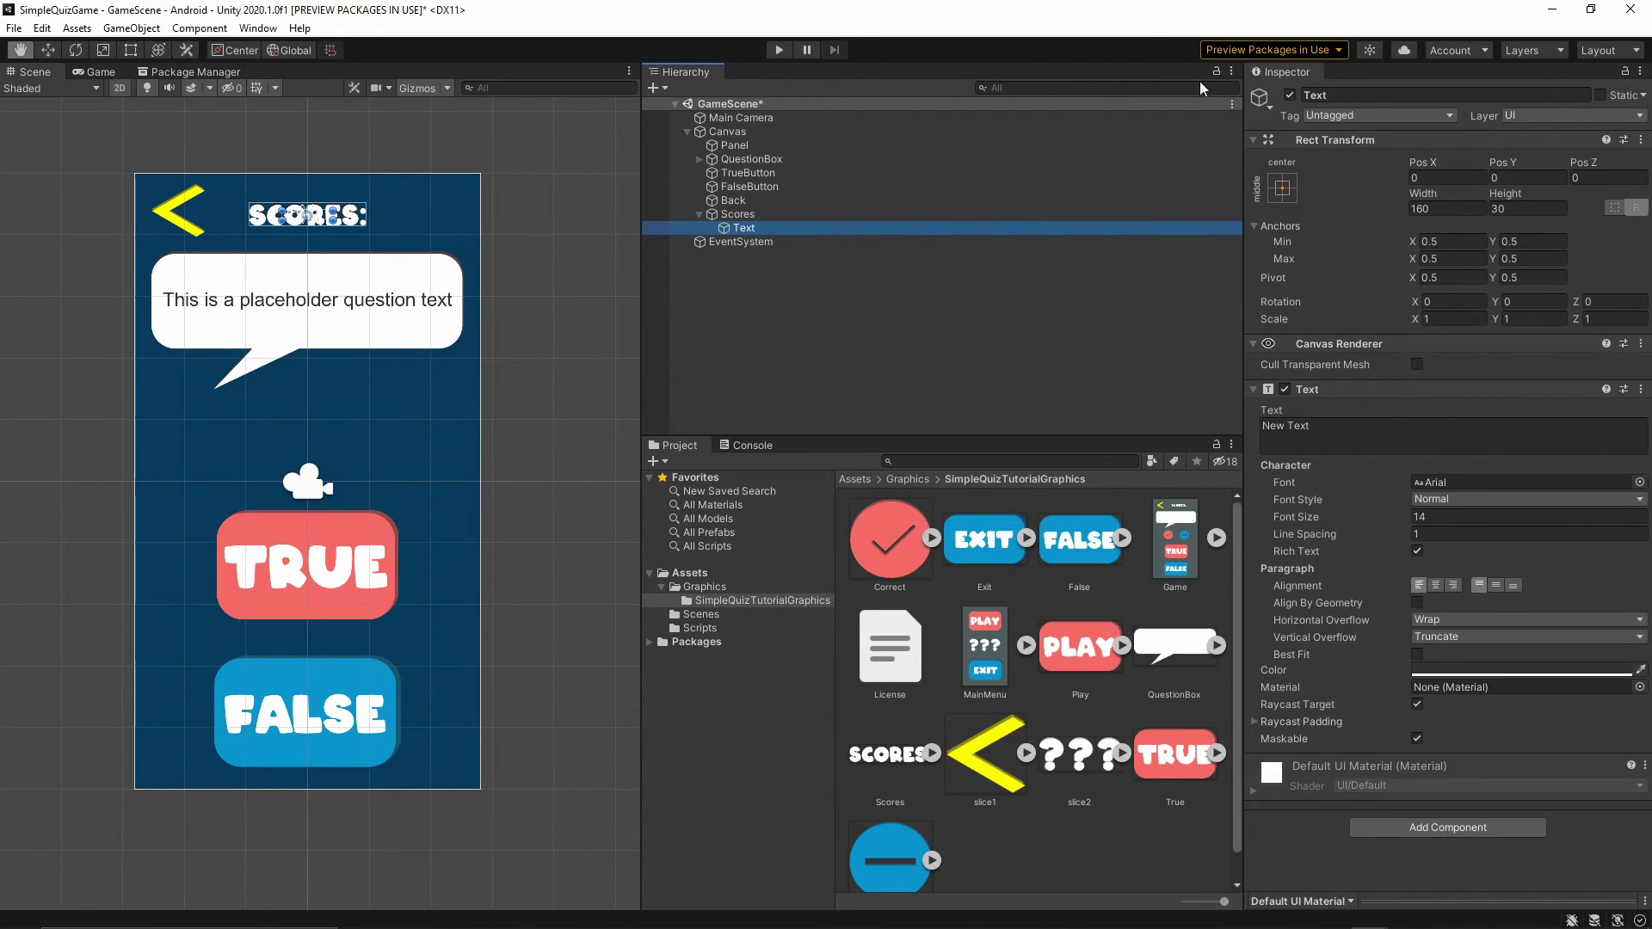
click(1358, 92)
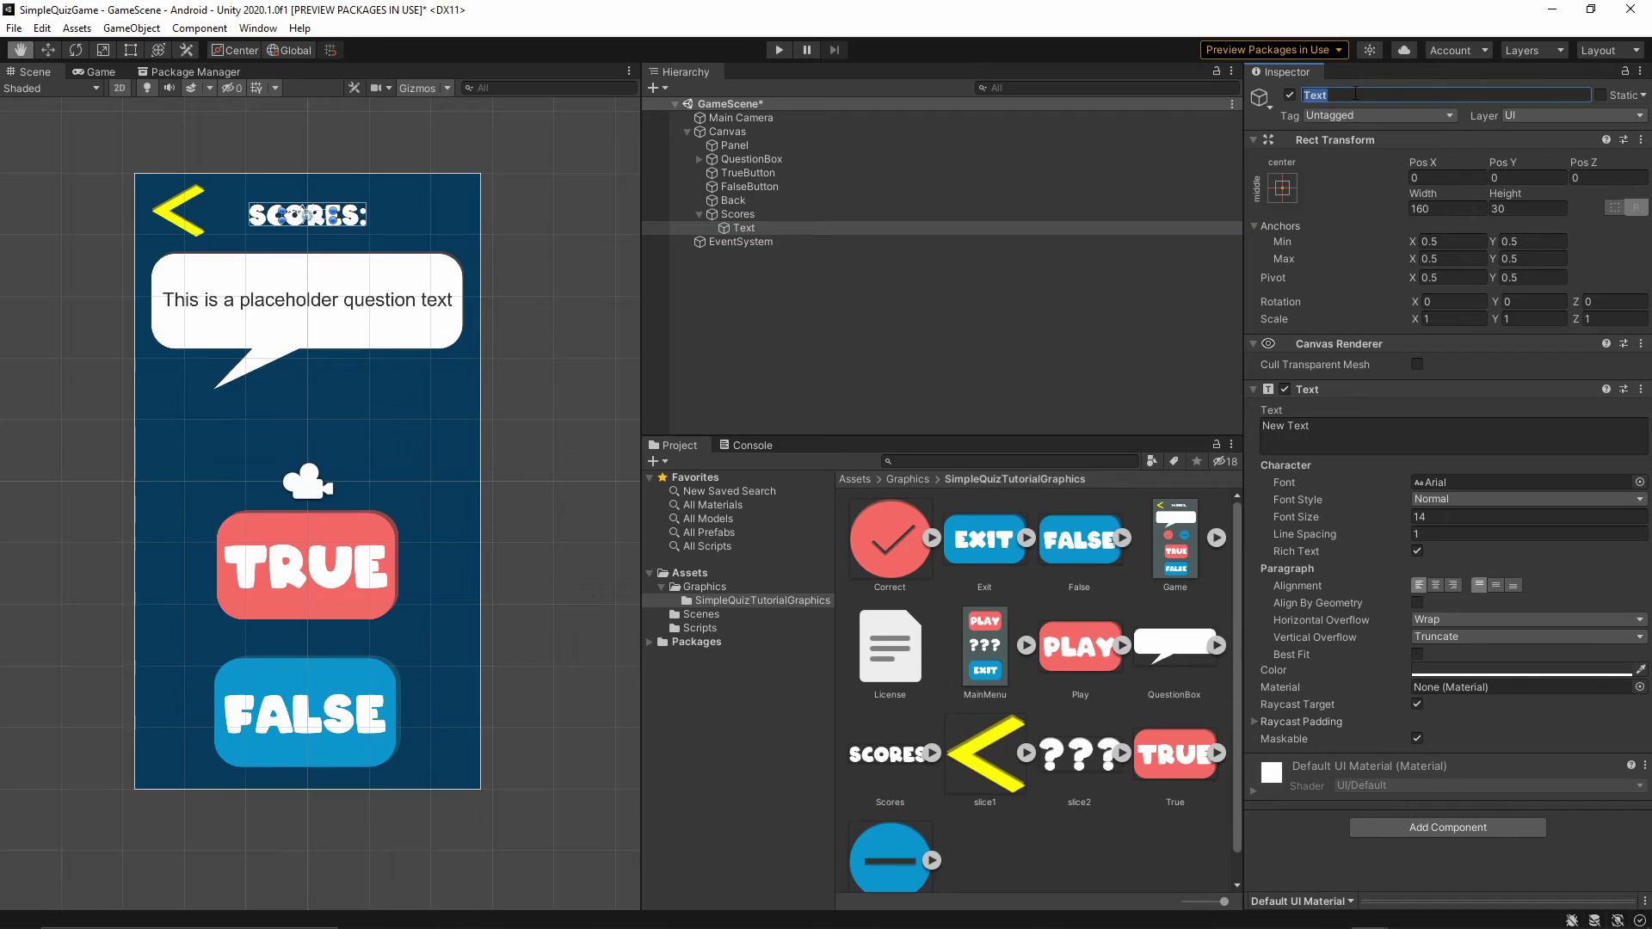
text(POoint)
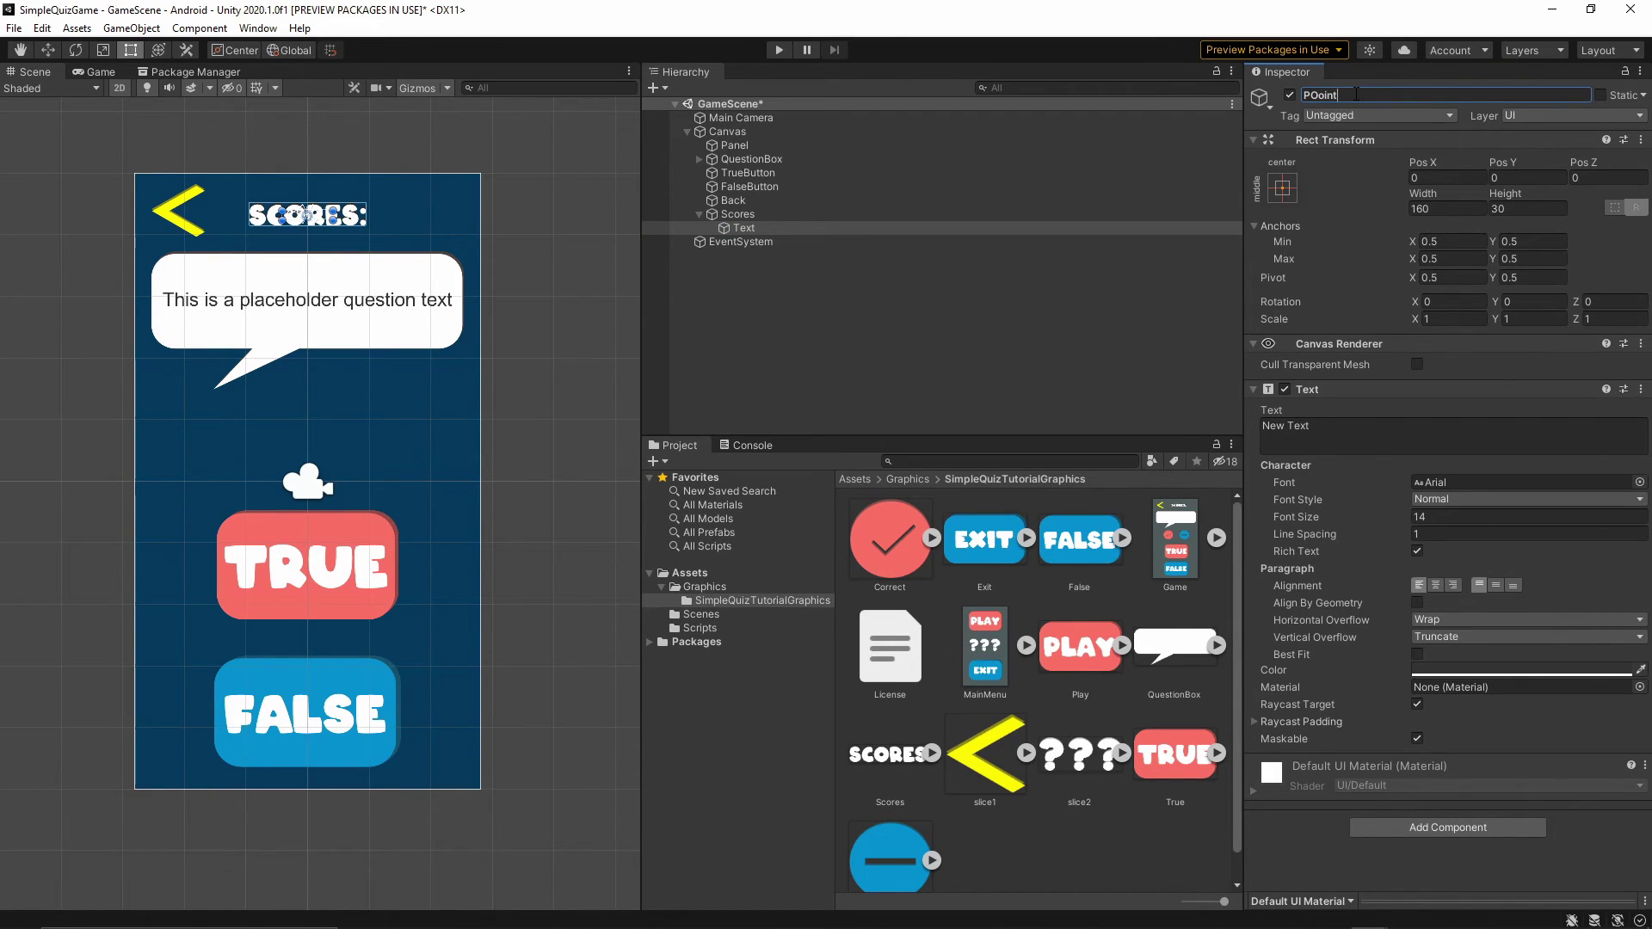
key(Left)
key(Left)
key(Left)
key(Left)
key(BackSpace)
Step: Set Point's text to 0 with font size 80, vertically middle alignment and white color
click(1362, 427)
double_click(1362, 426)
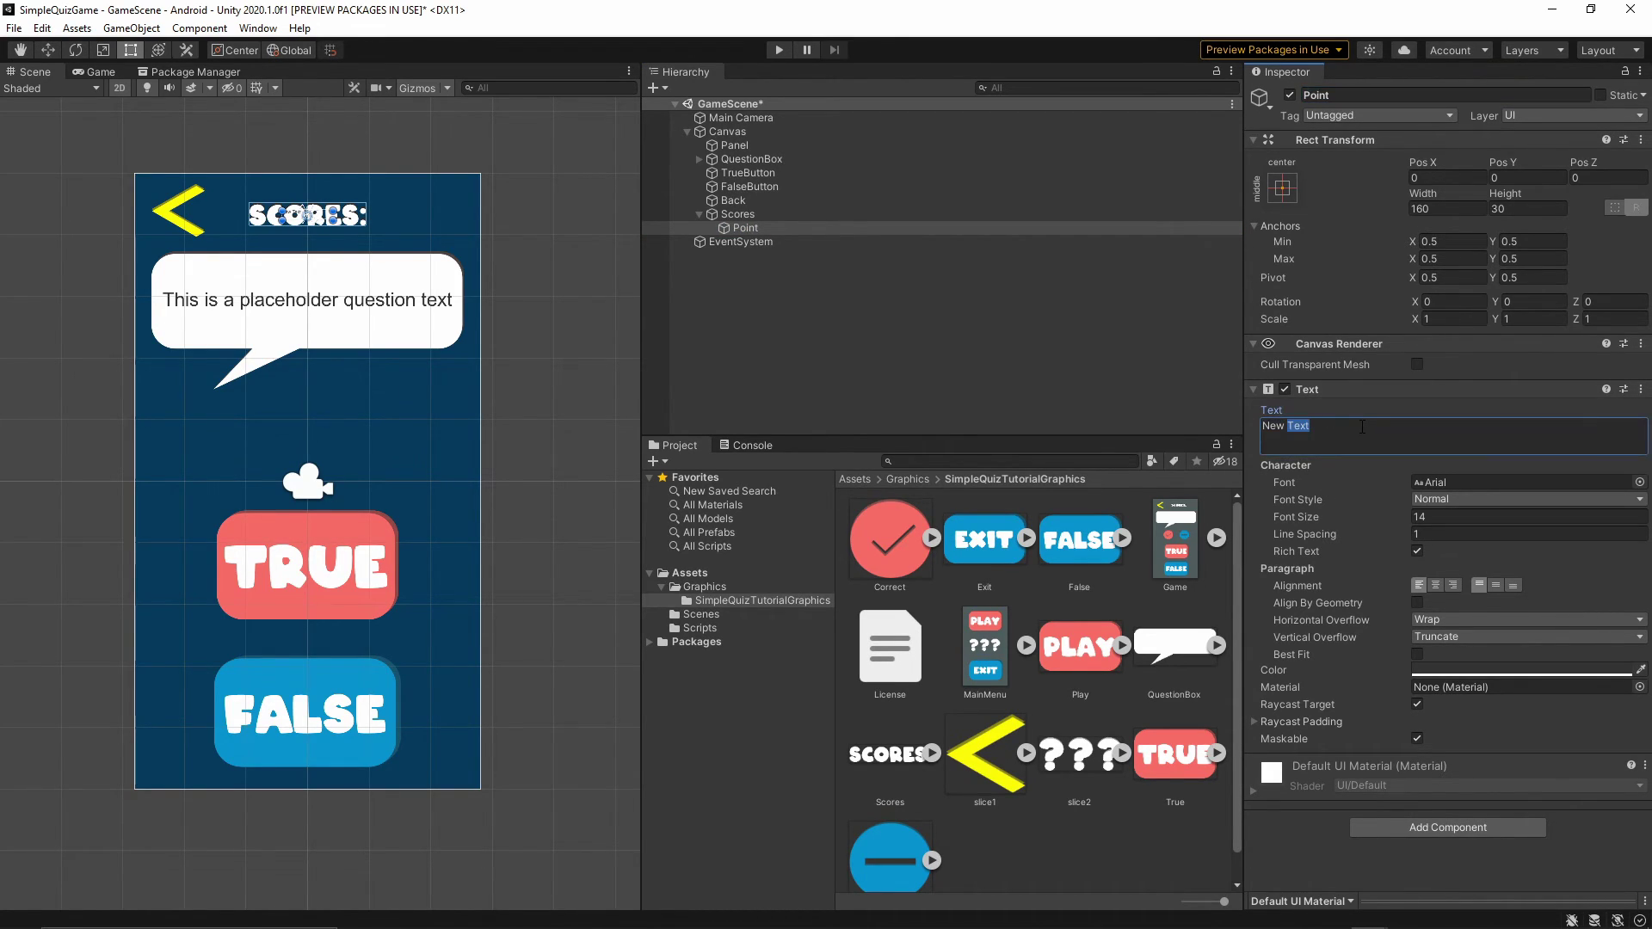
drag(1362, 427, 1231, 426)
text(0)
click(1443, 519)
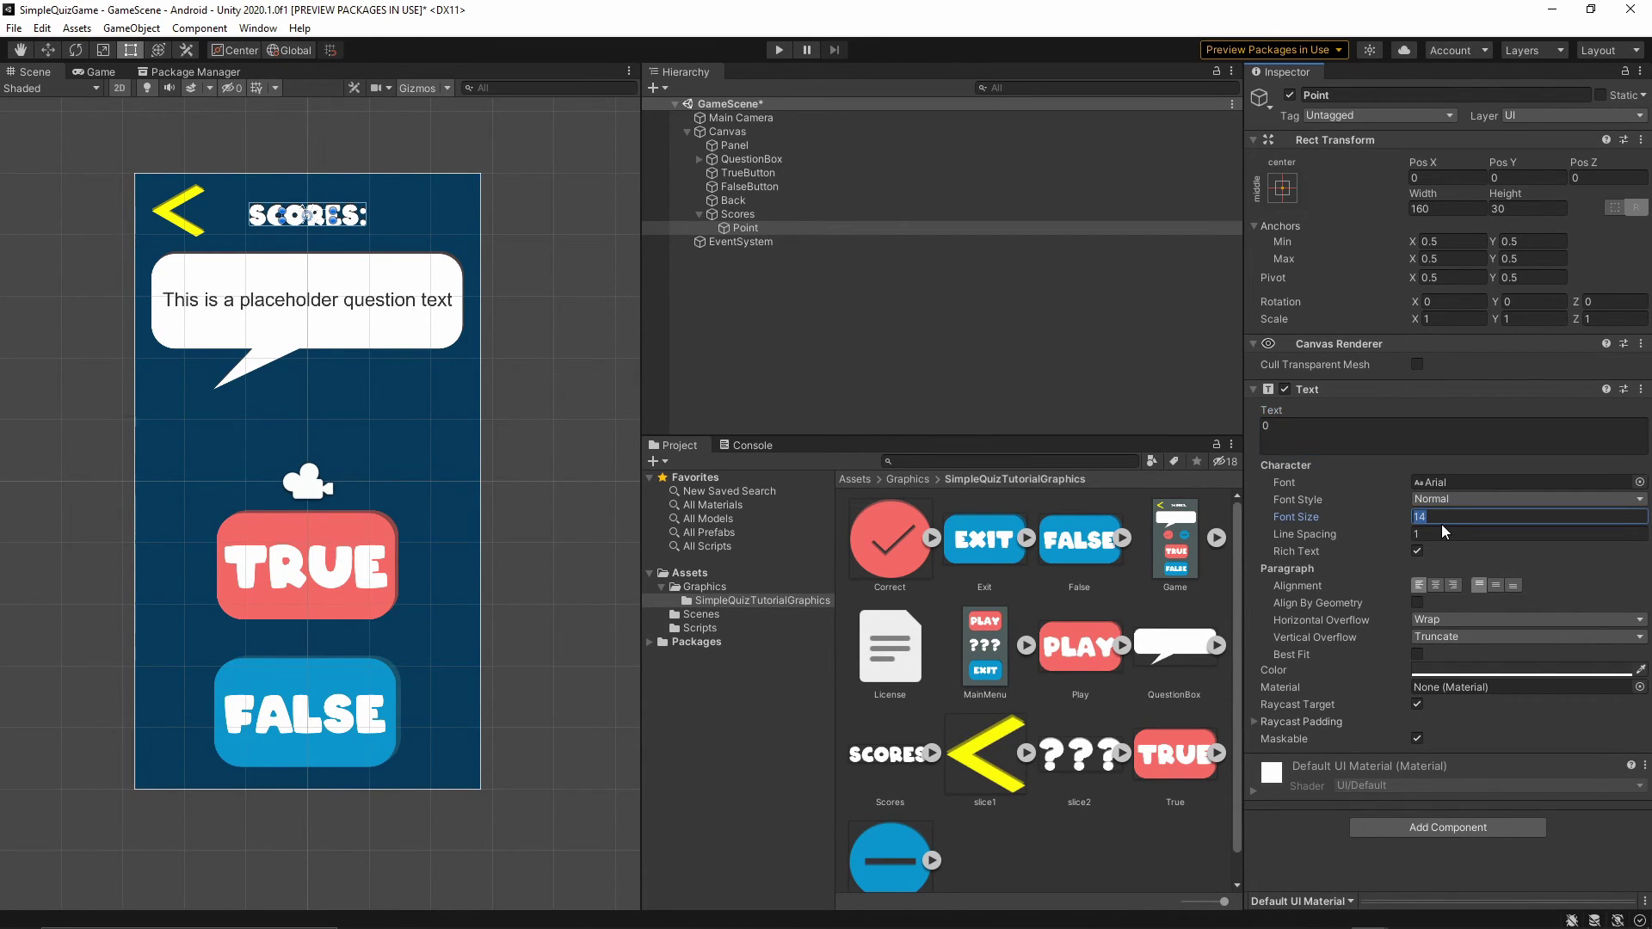
text(80)
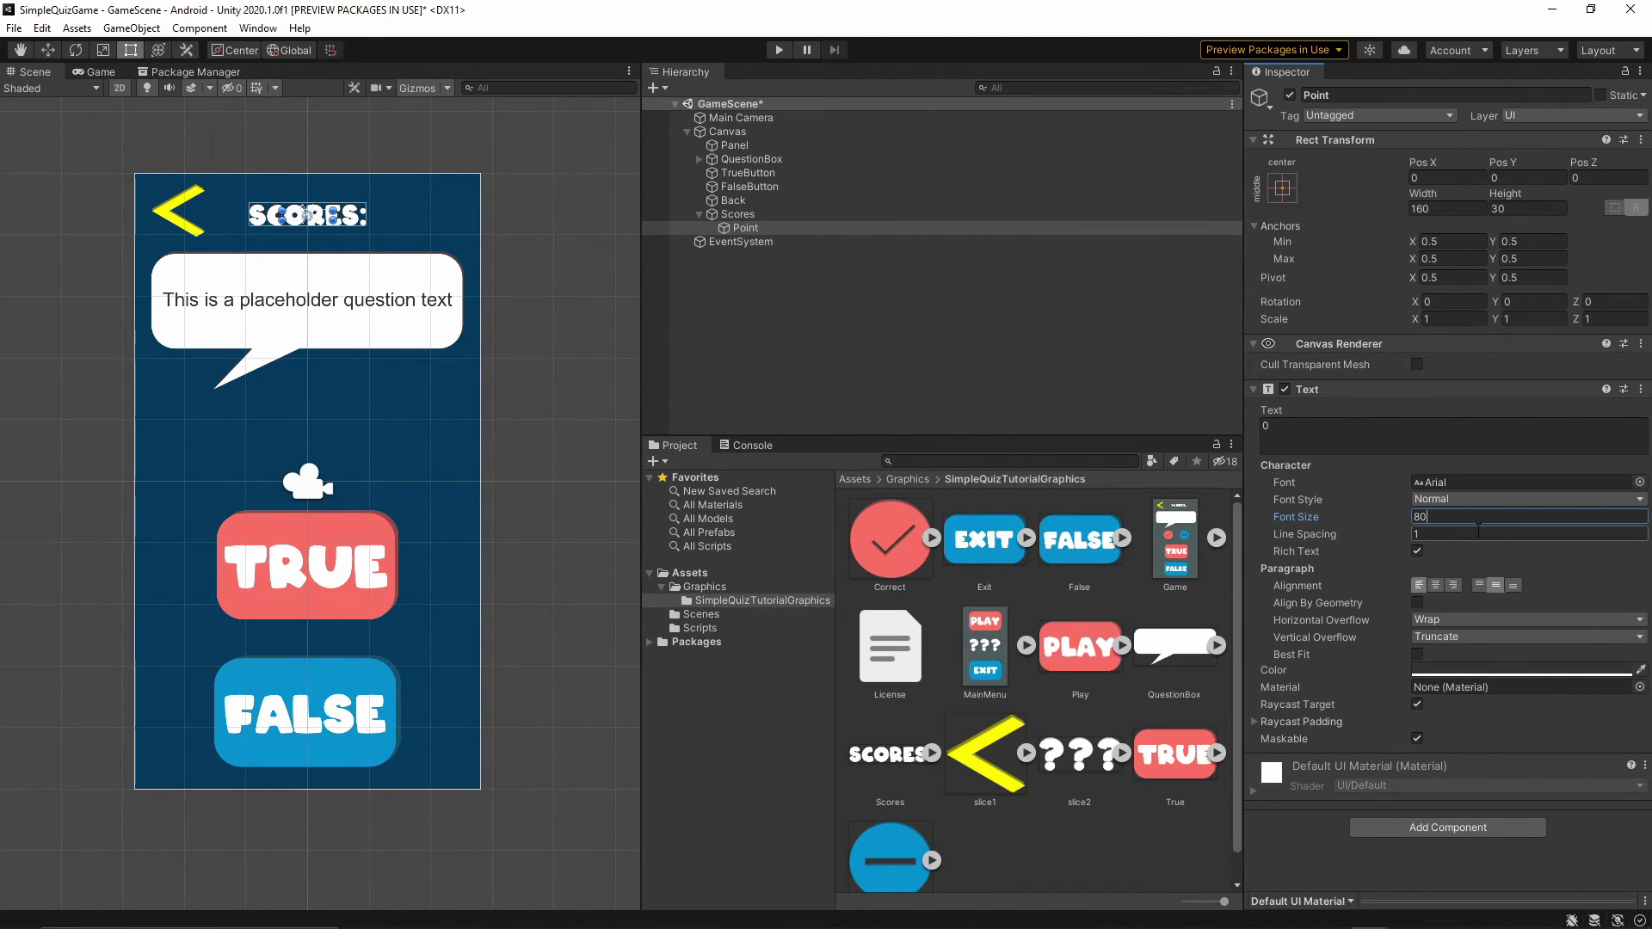
click(1416, 668)
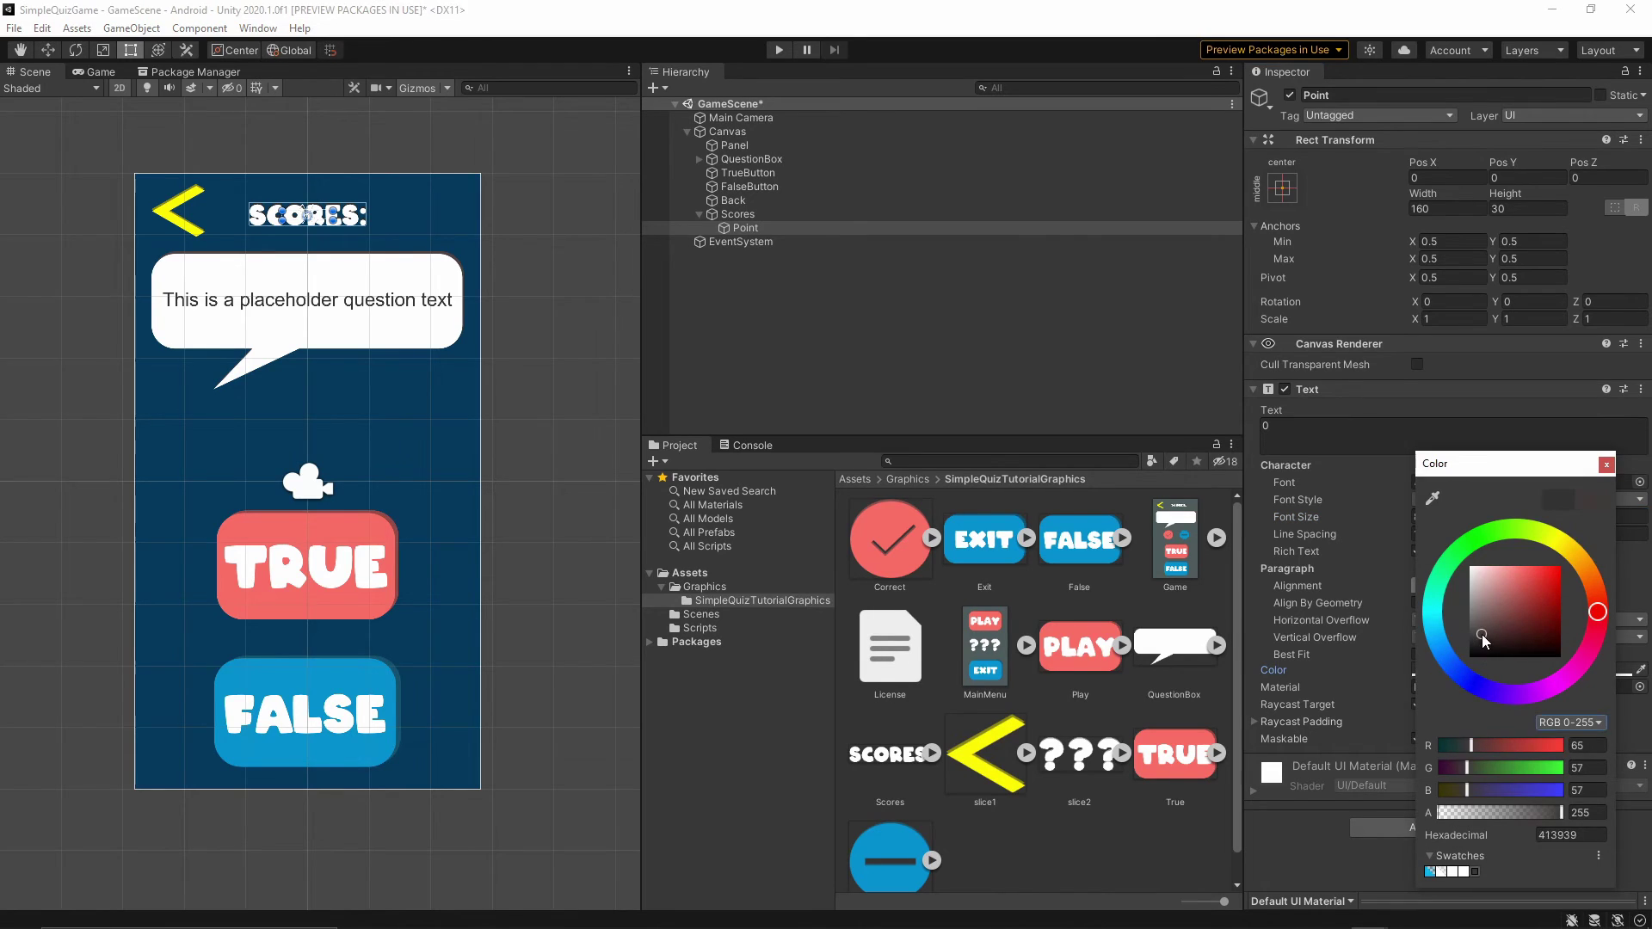
click(1606, 464)
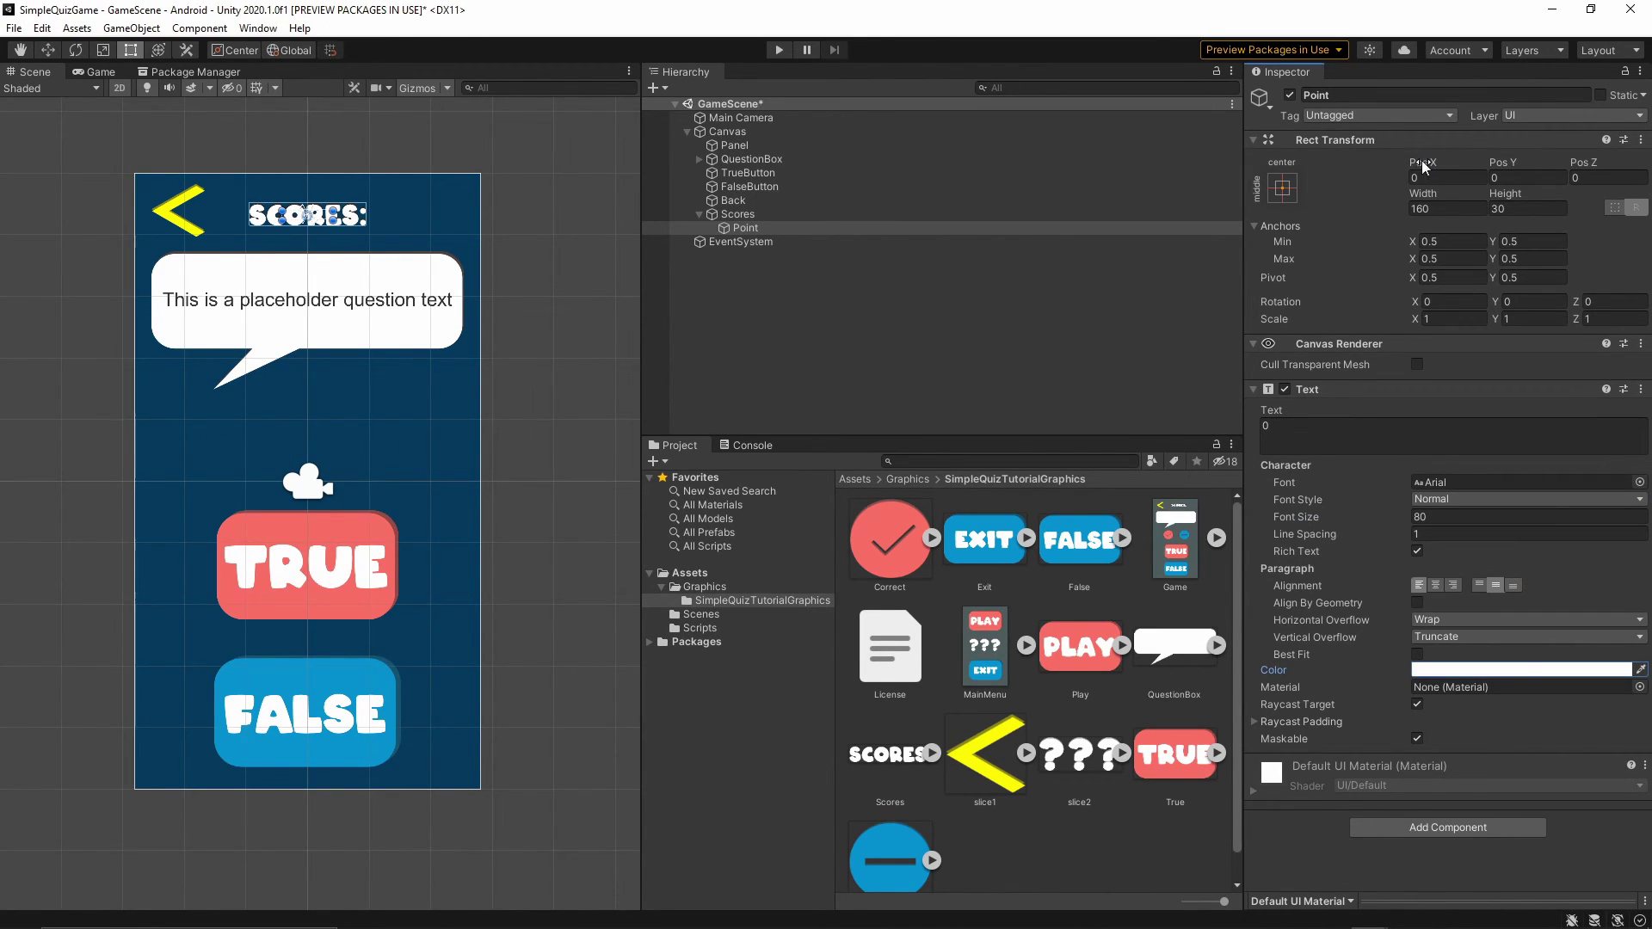
Step: Set Point's height to 130 and place it just right of the Scores label at about X 287, Y -9
drag(1422, 166, 1164, 295)
click(1513, 208)
text(1)
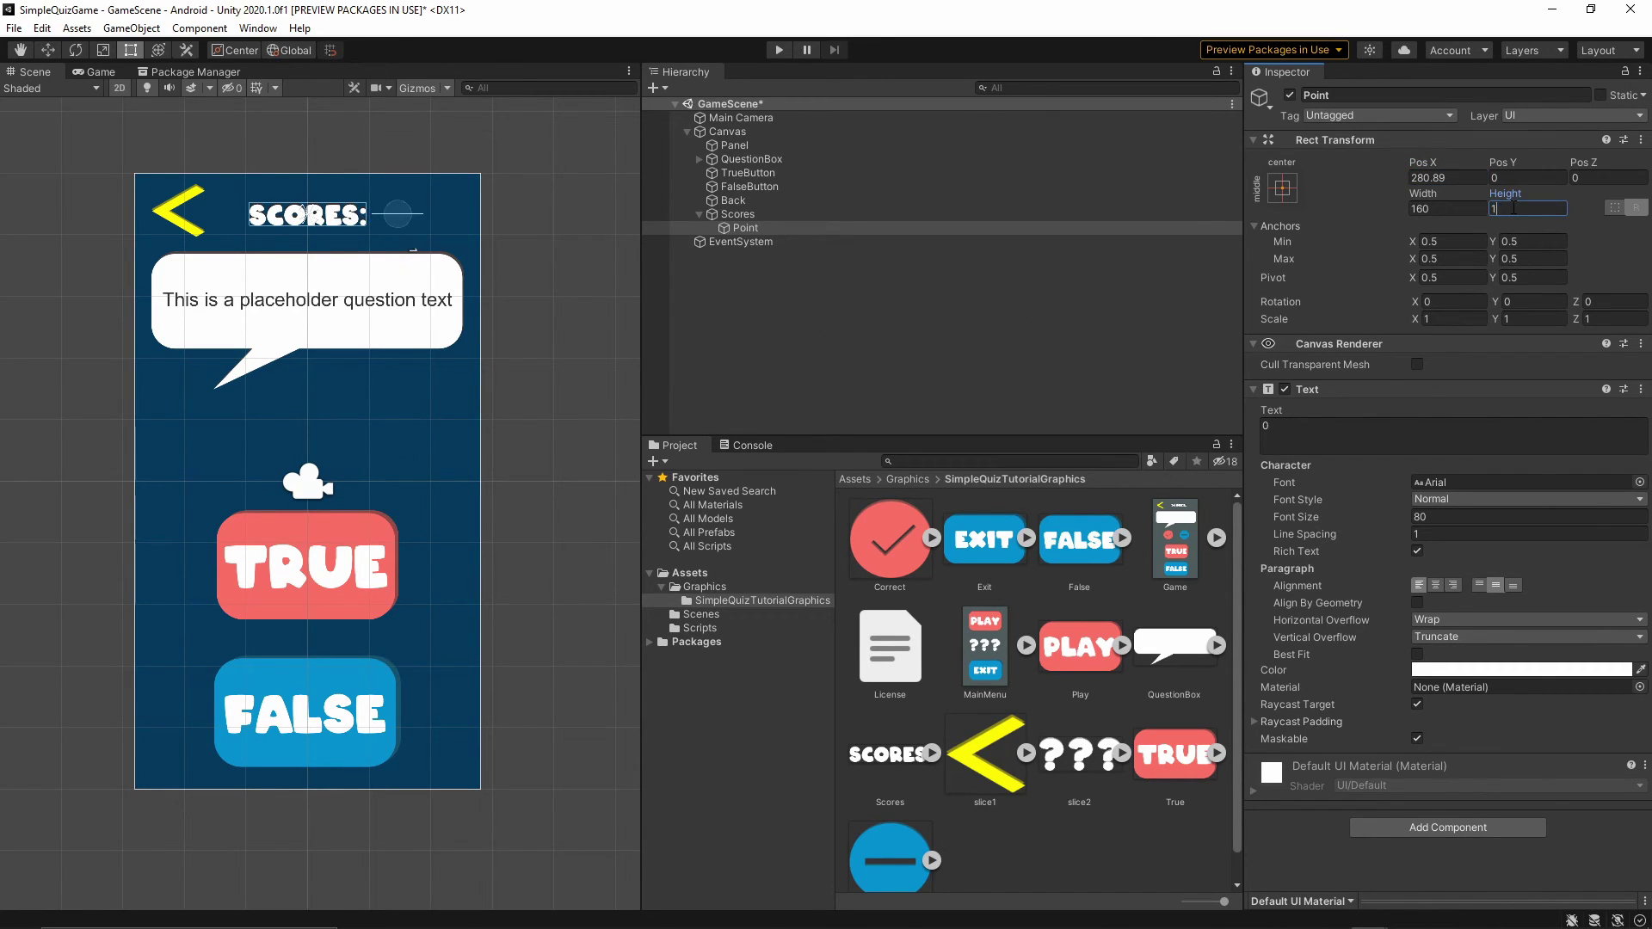
text(30)
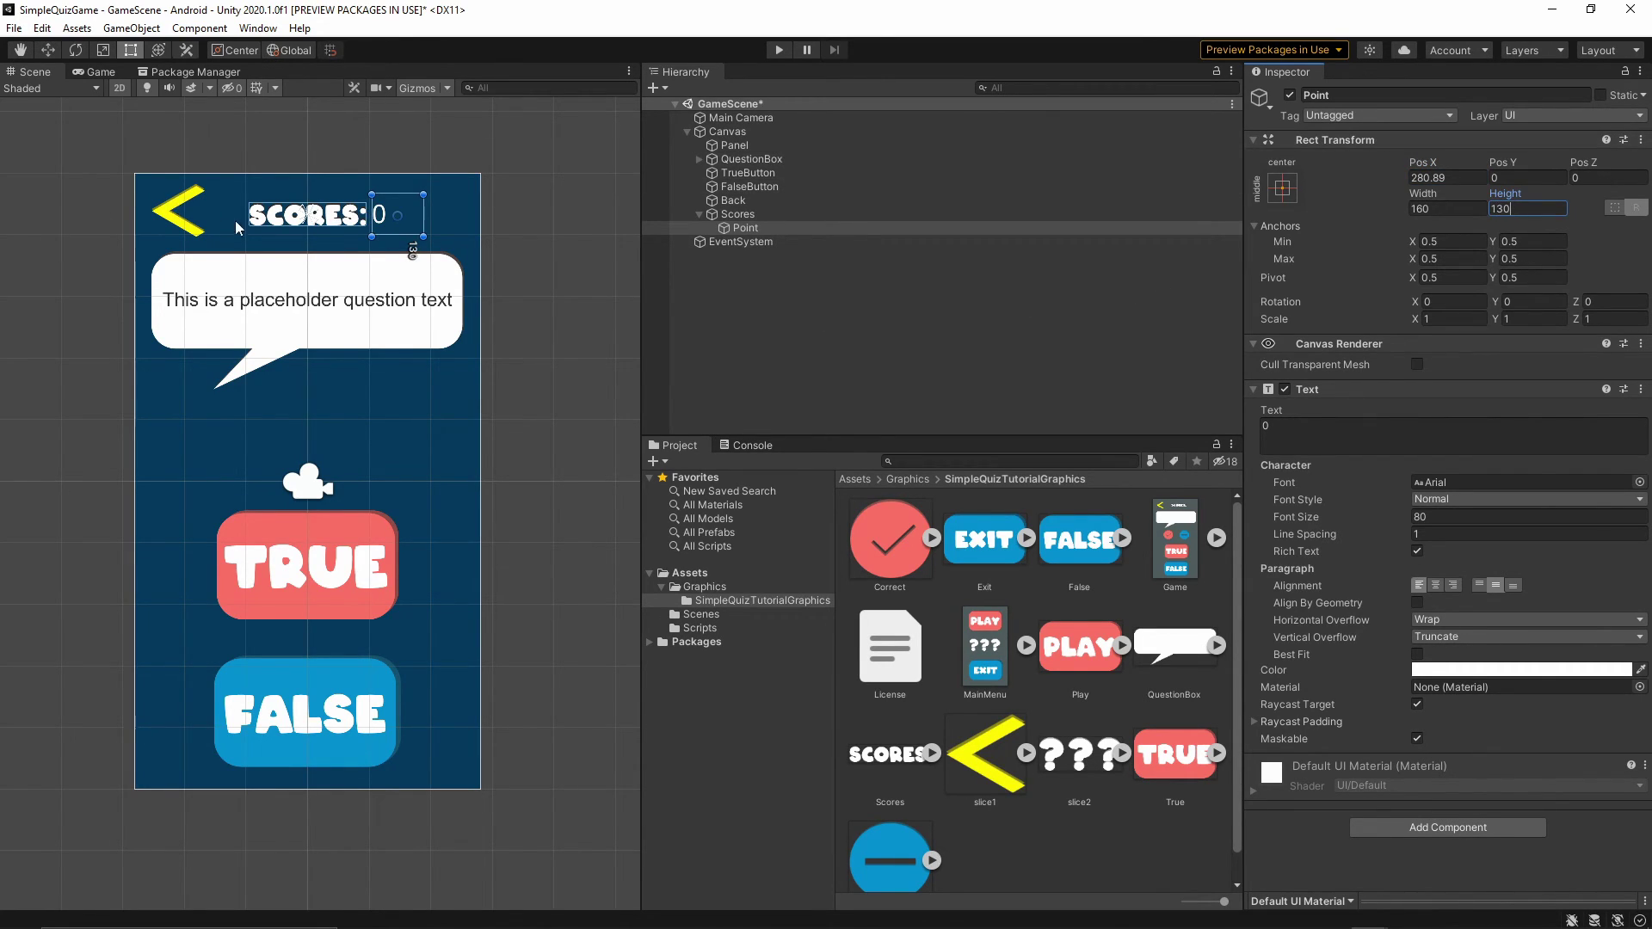
scroll(384, 223, up, 3)
scroll(385, 223, up, 1)
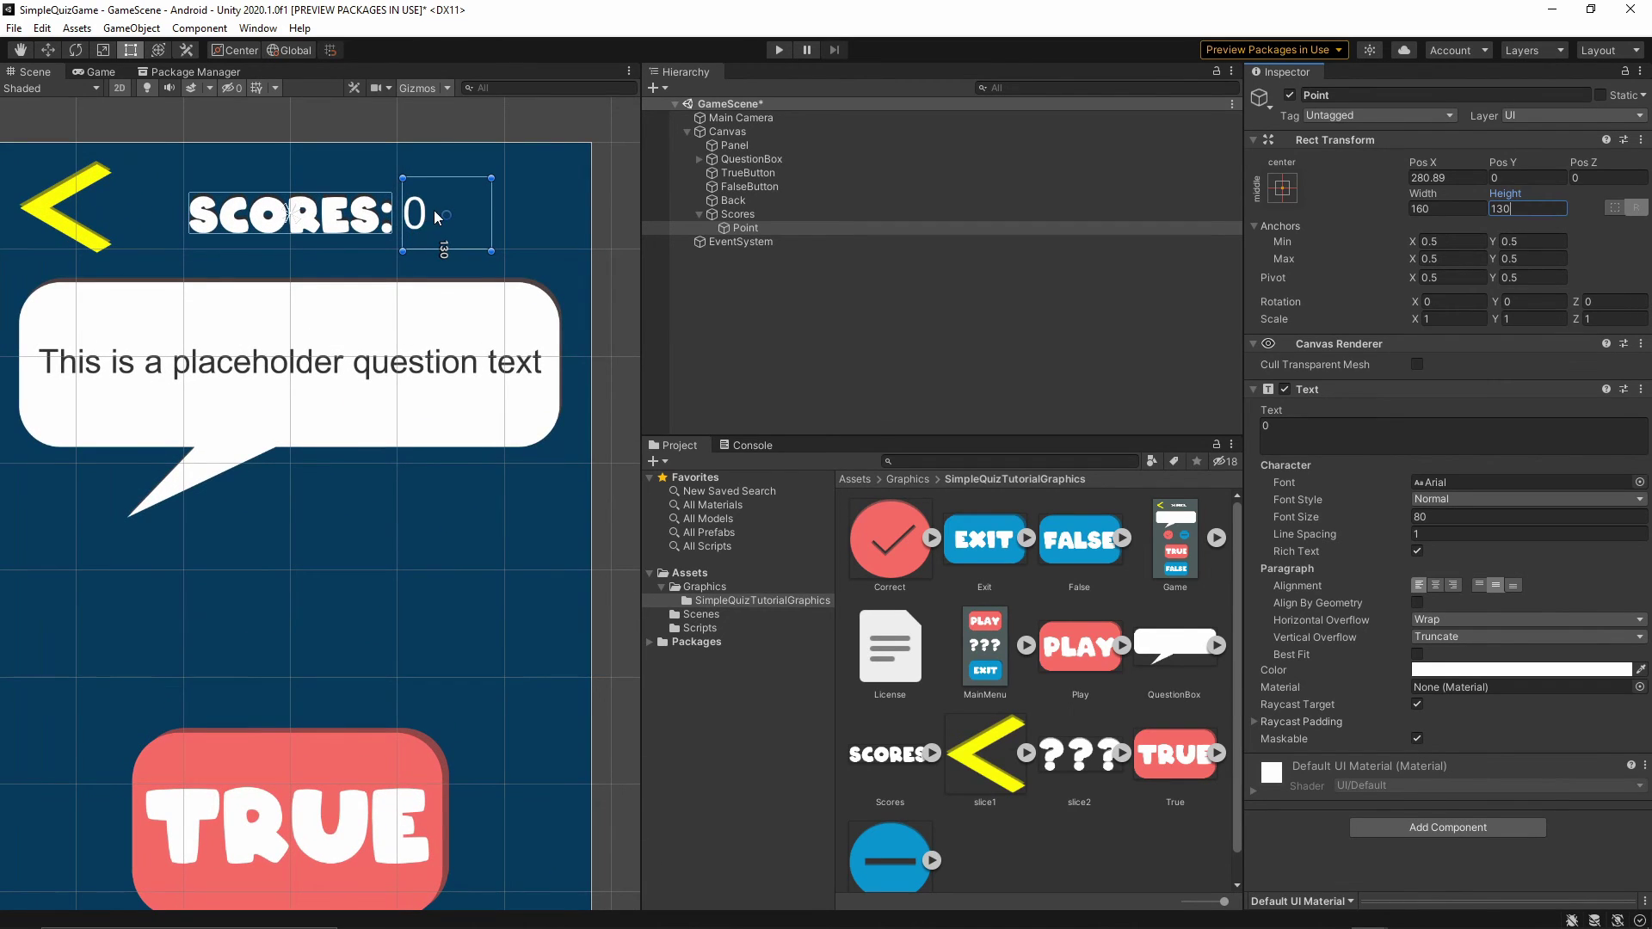
drag(435, 210, 439, 224)
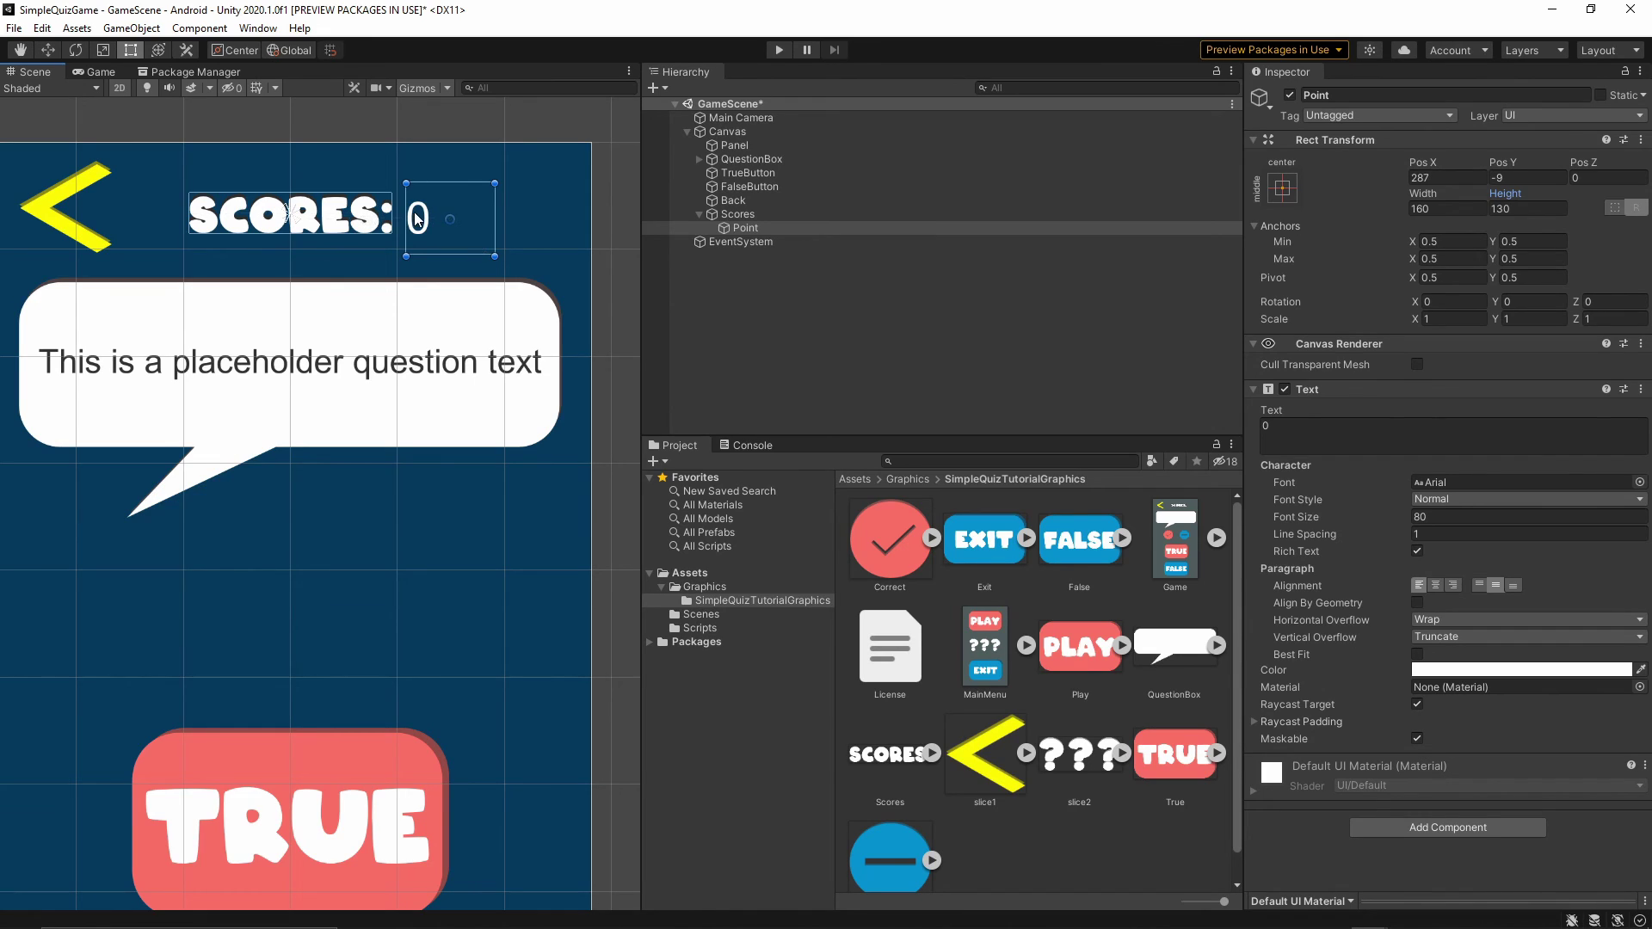
scroll(360, 289, down, 3)
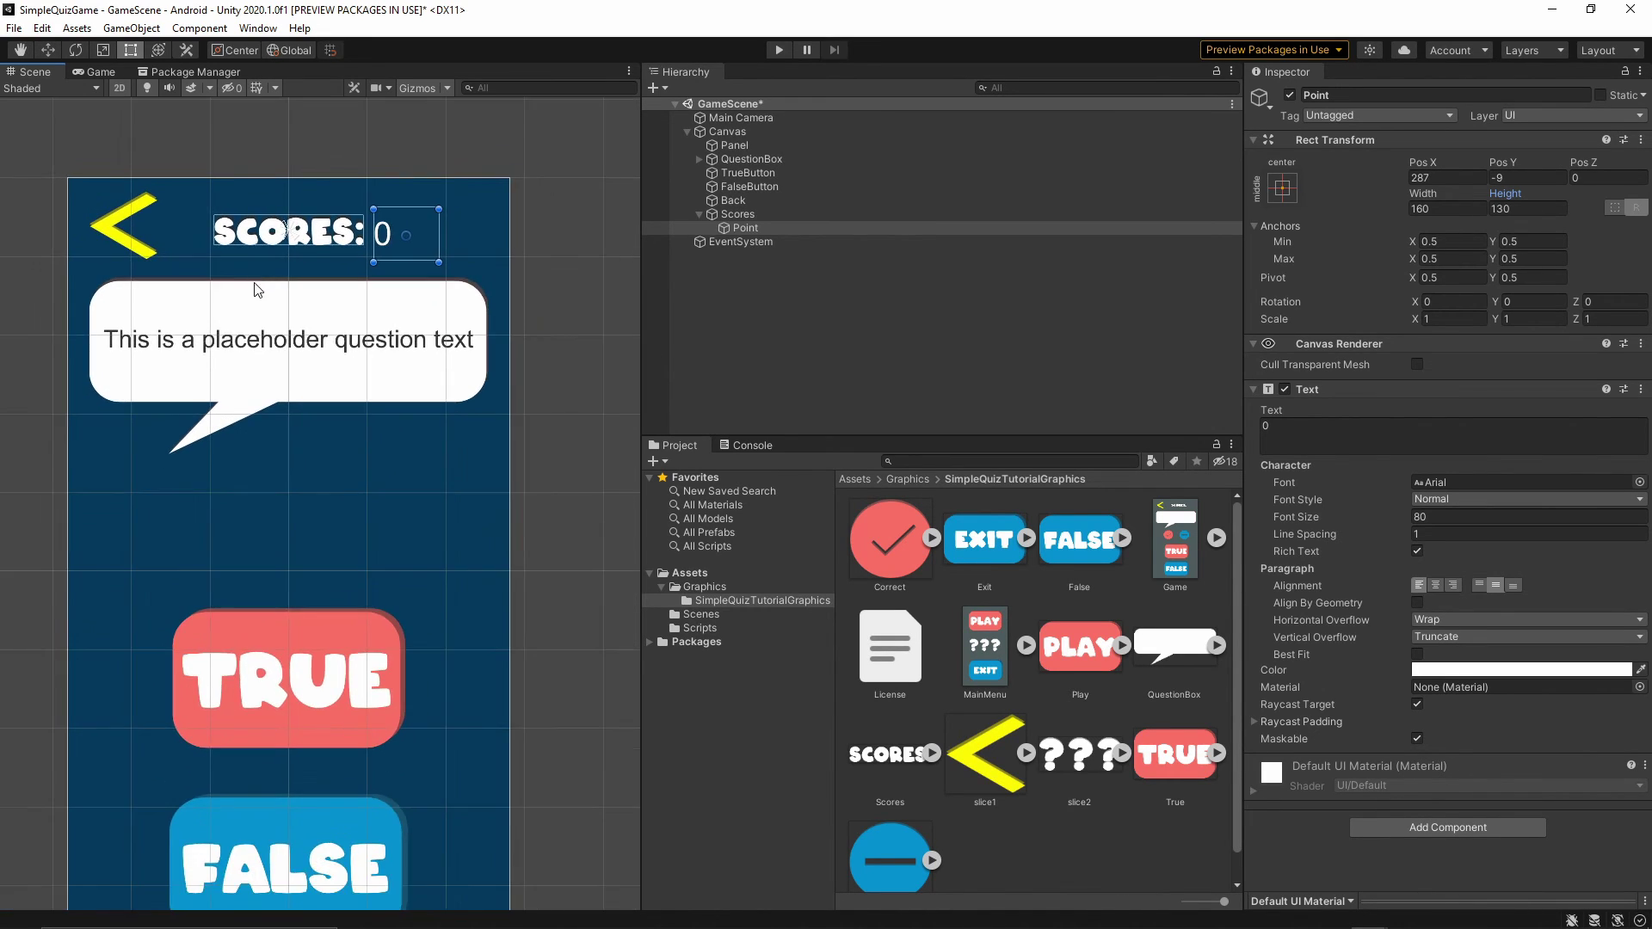
scroll(508, 473, down, 1)
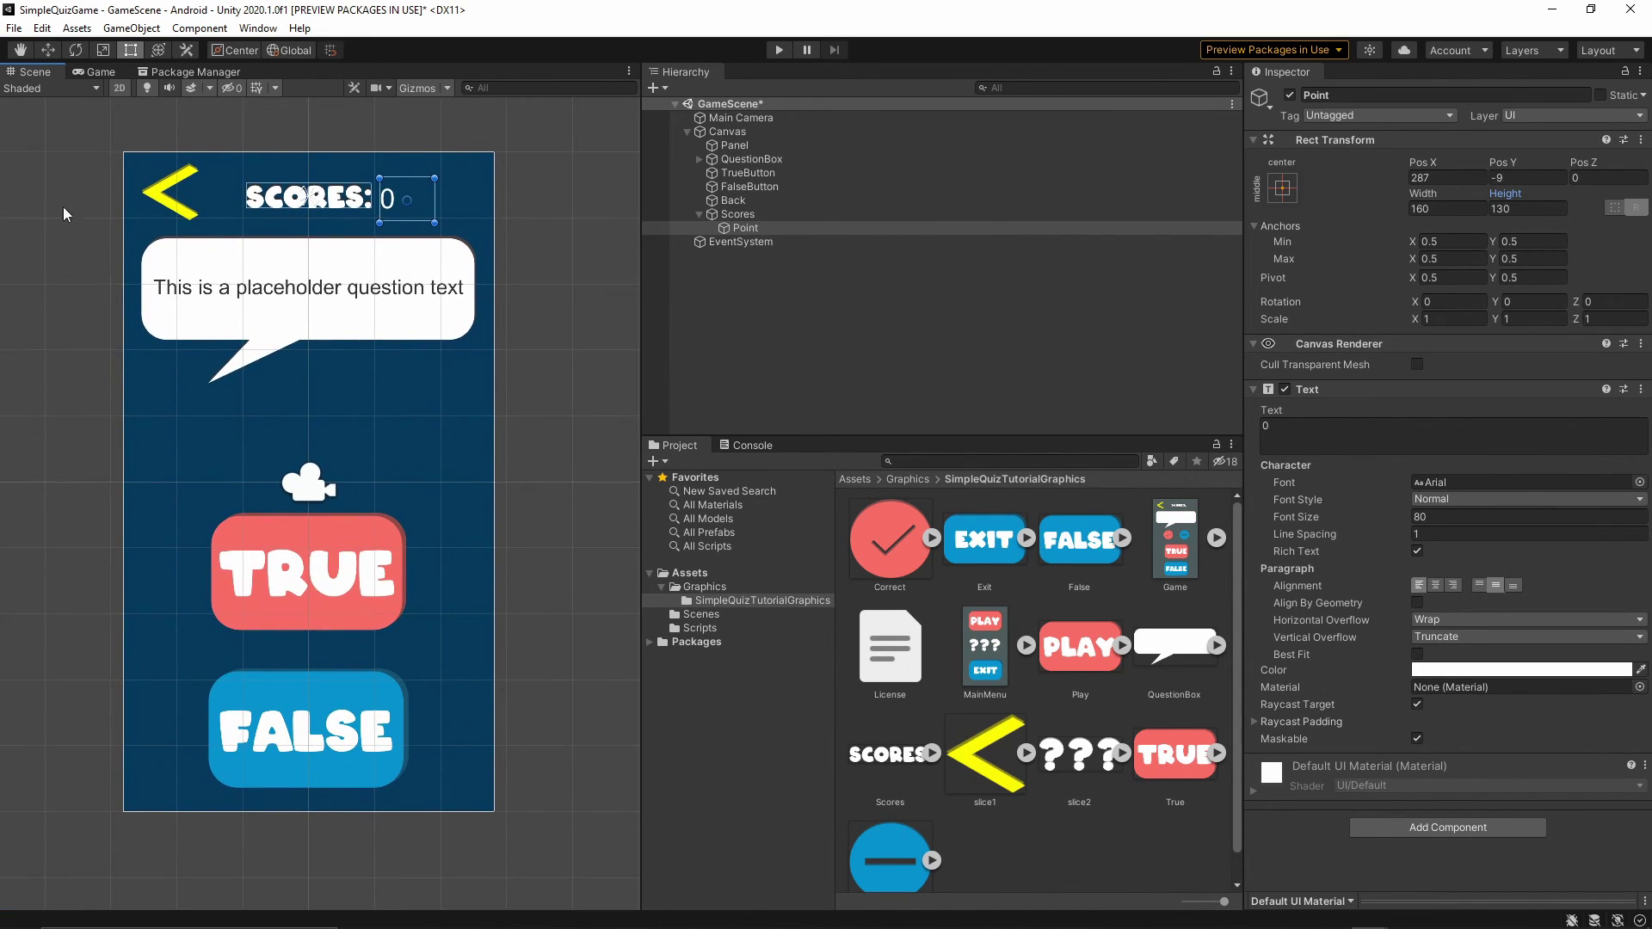
Step: Check the layout in the Game view and reposition Point to about X 312 and Y 0
click(100, 72)
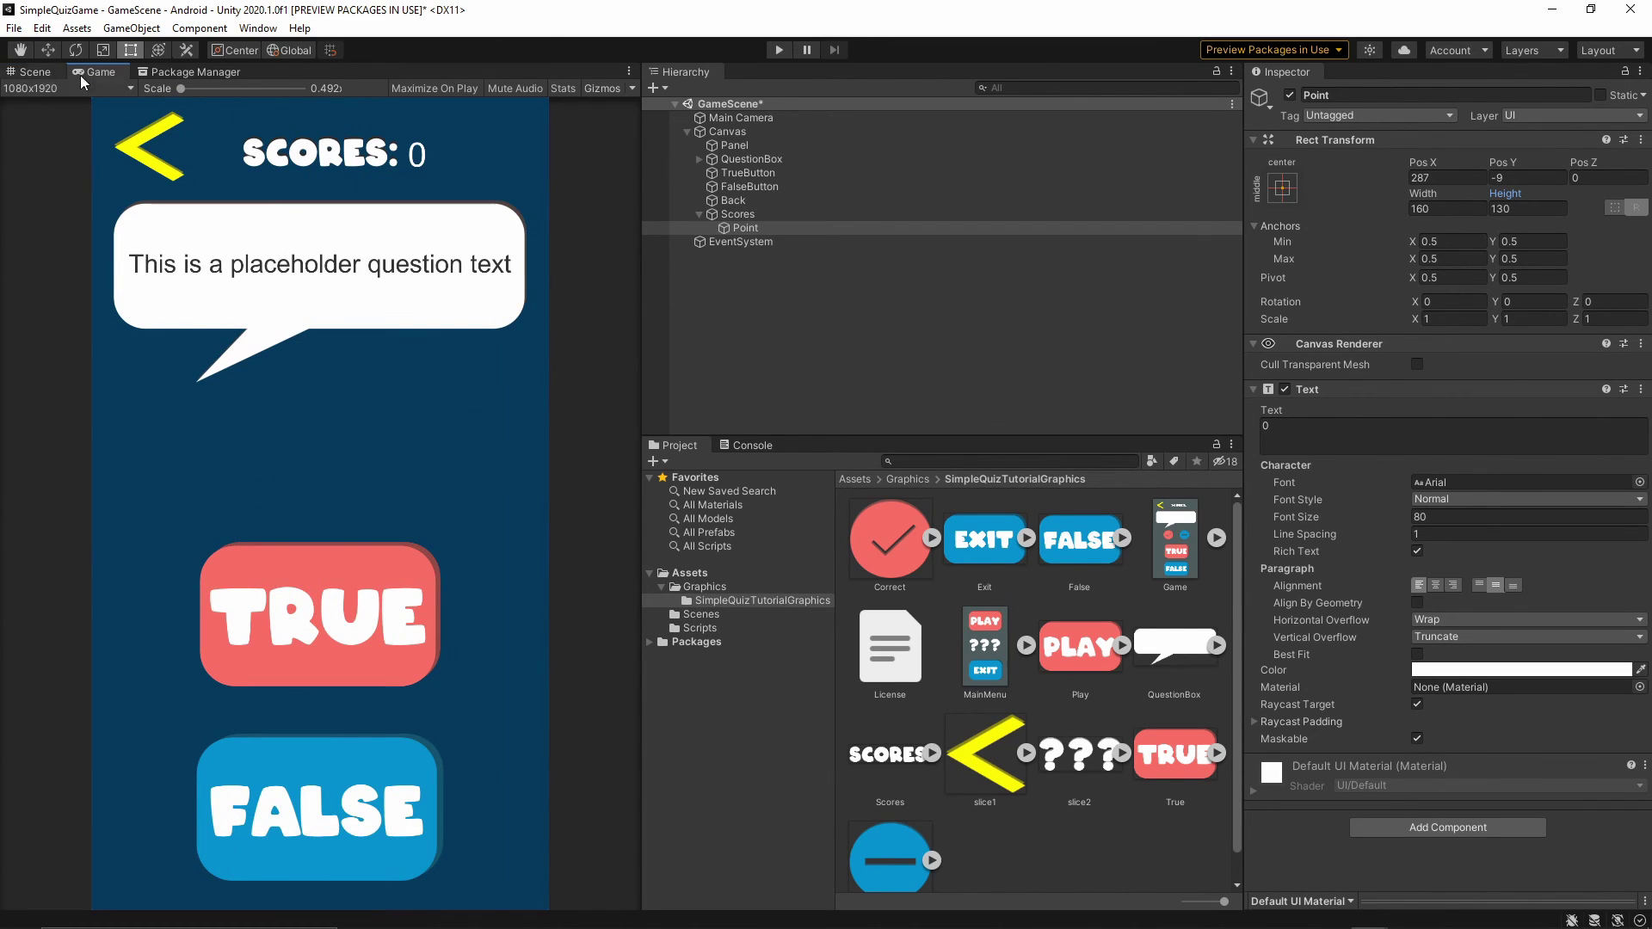
drag(1428, 163, 1487, 165)
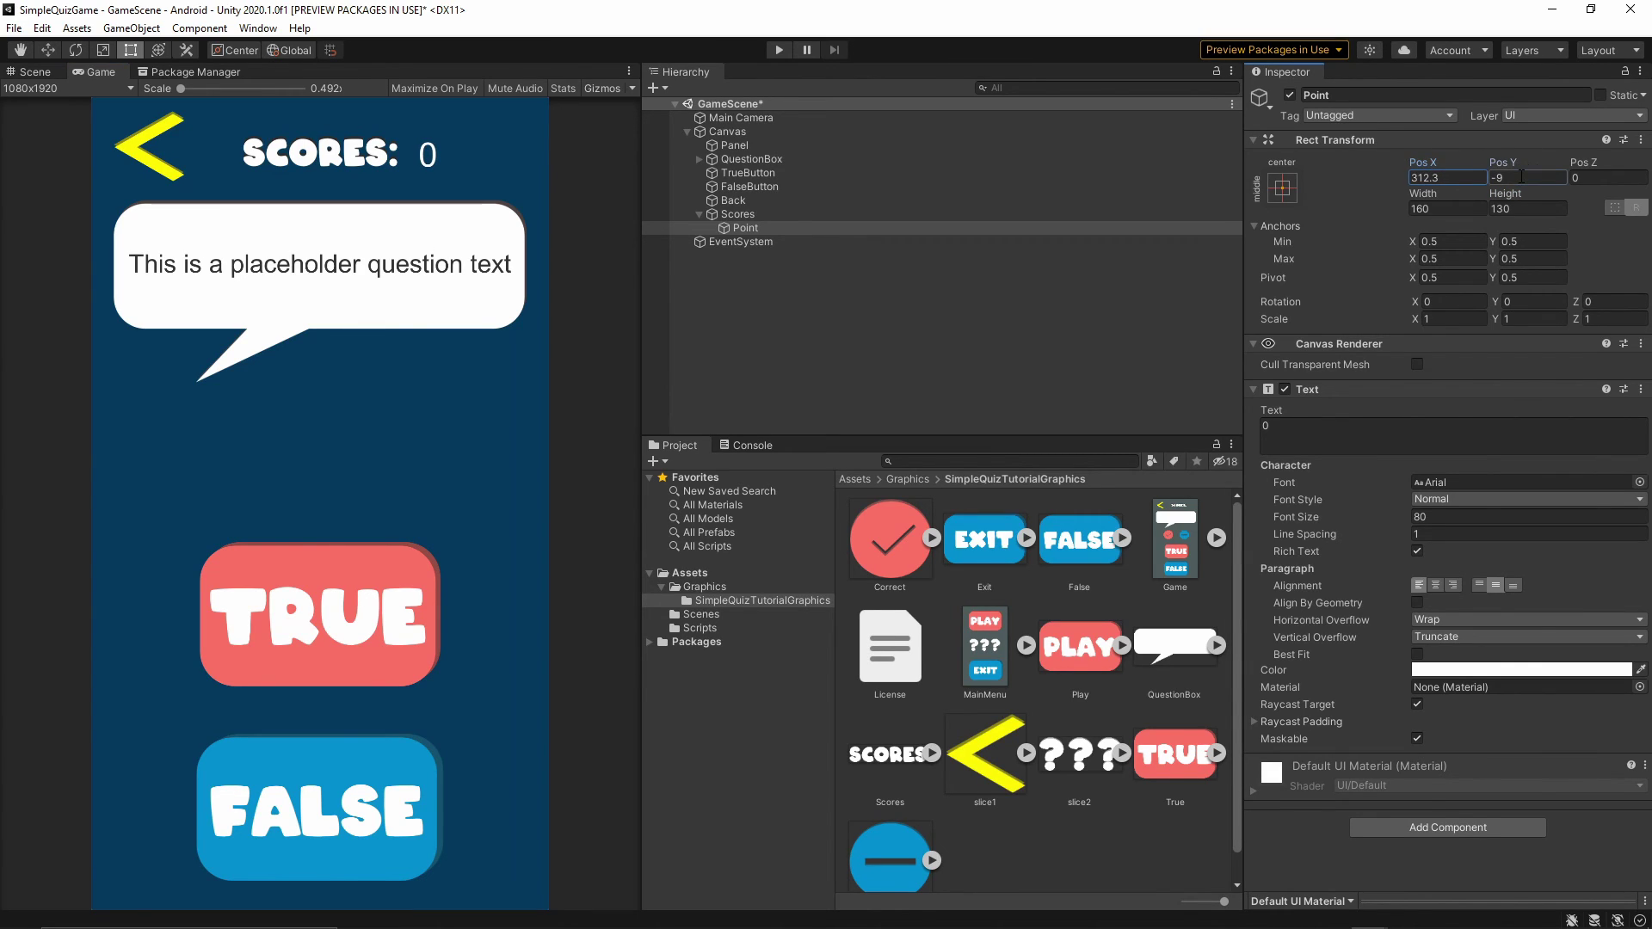
click(1522, 176)
text(0)
click(786, 333)
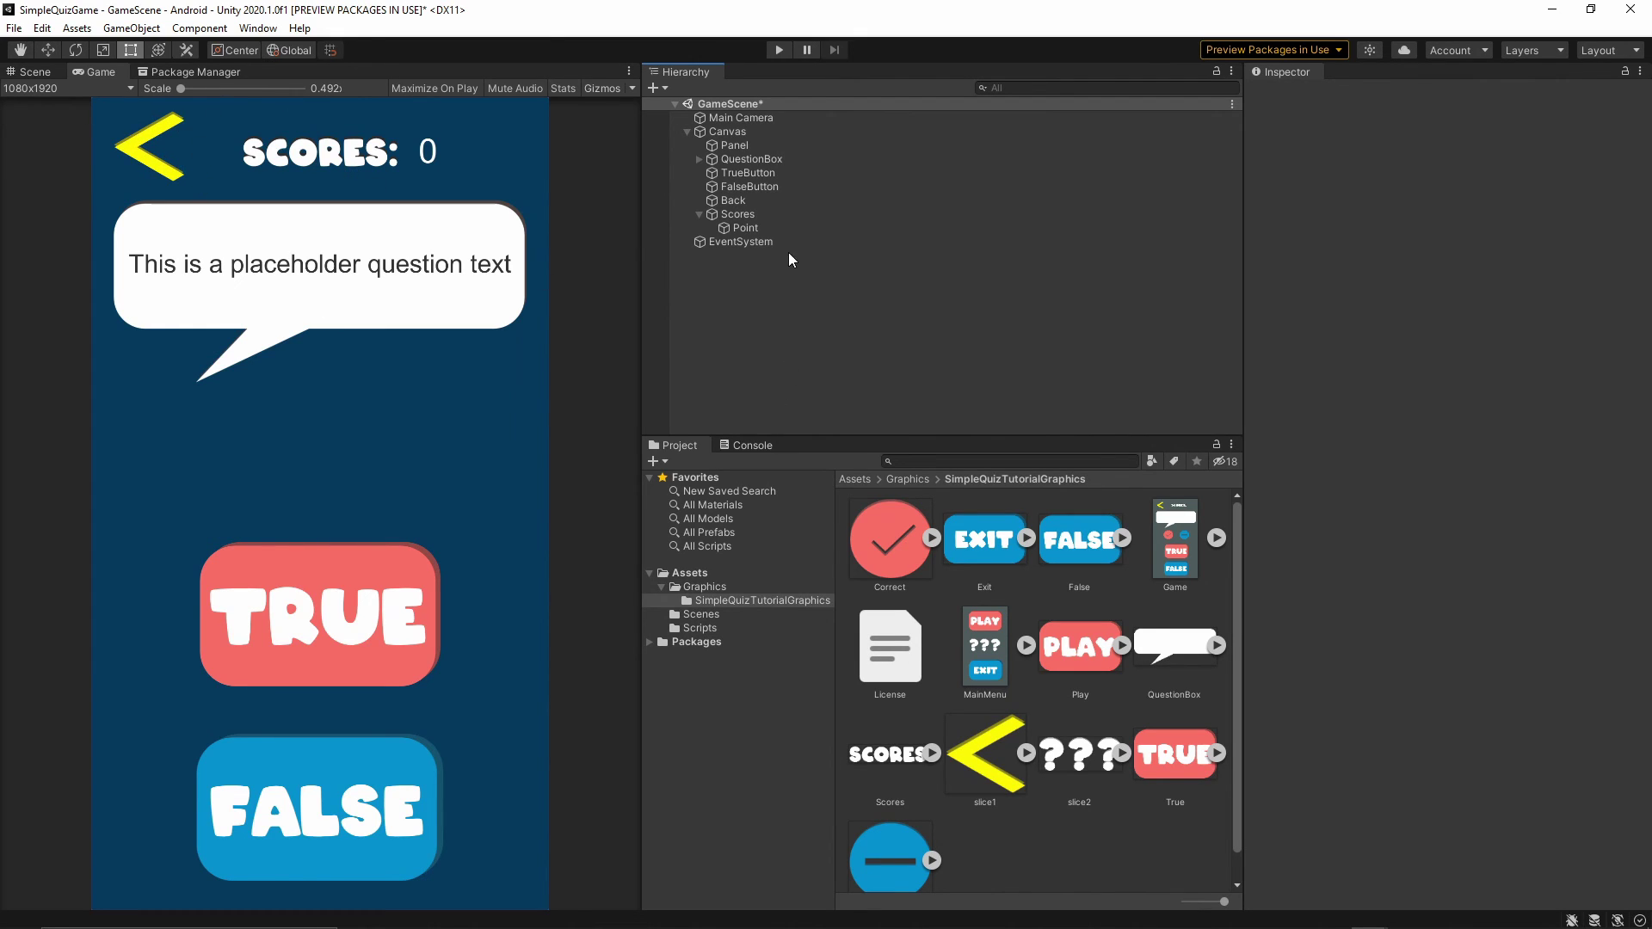
Step: Attach the Buttons script from the Scripts folder to GameScene's Main Camera
click(741, 121)
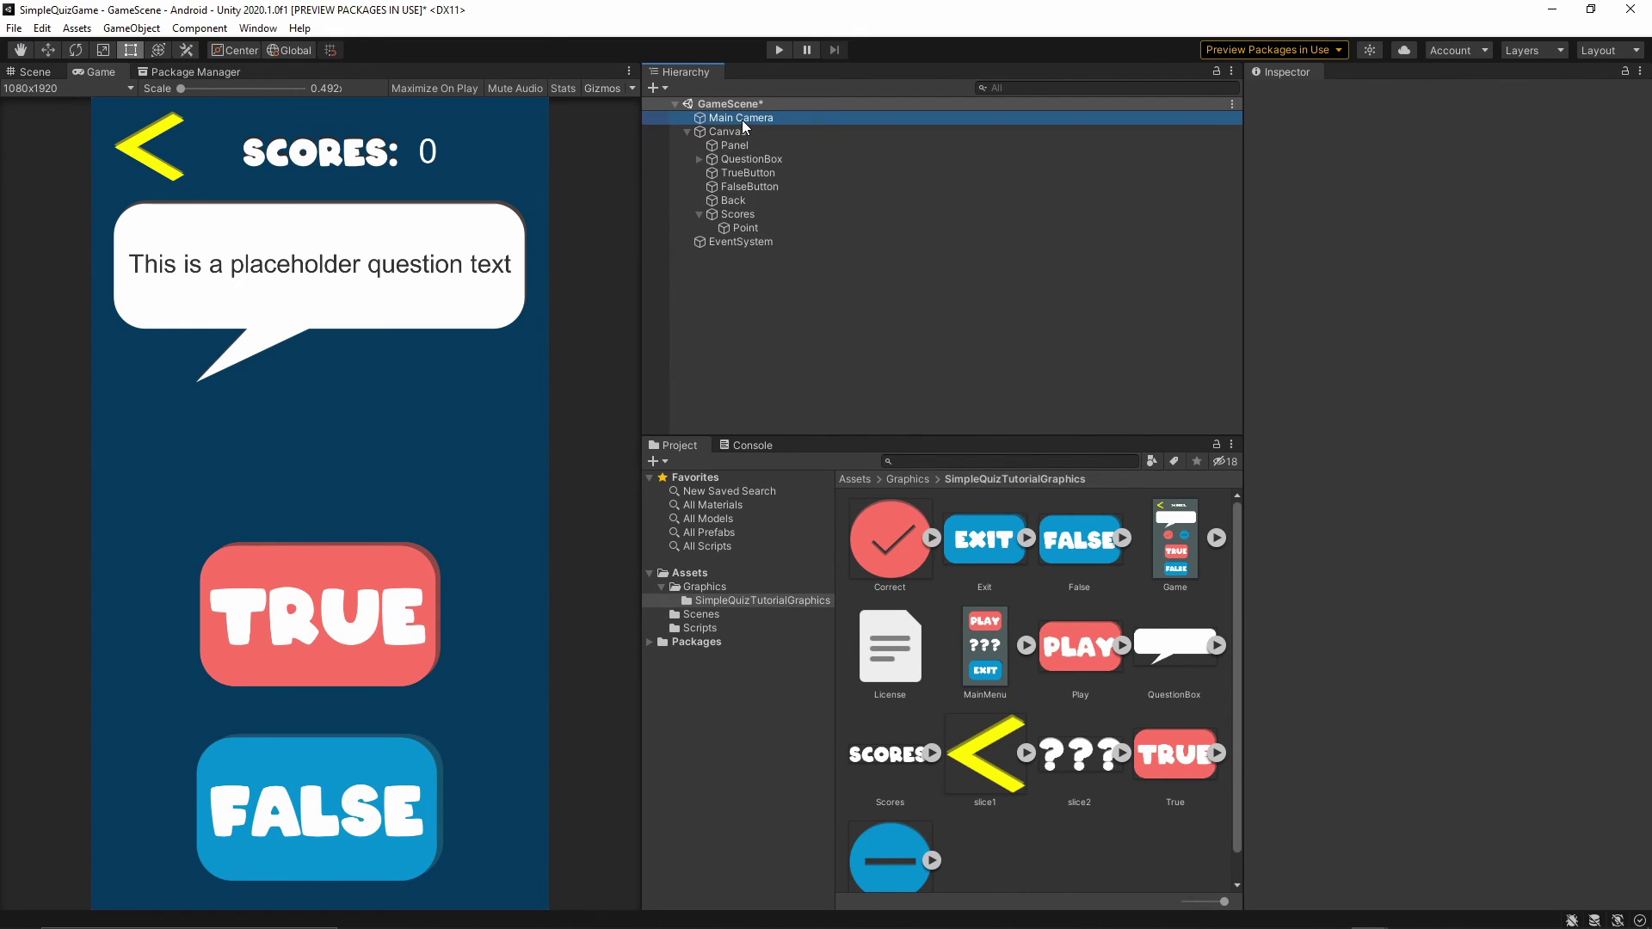
click(701, 629)
drag(880, 544, 1424, 677)
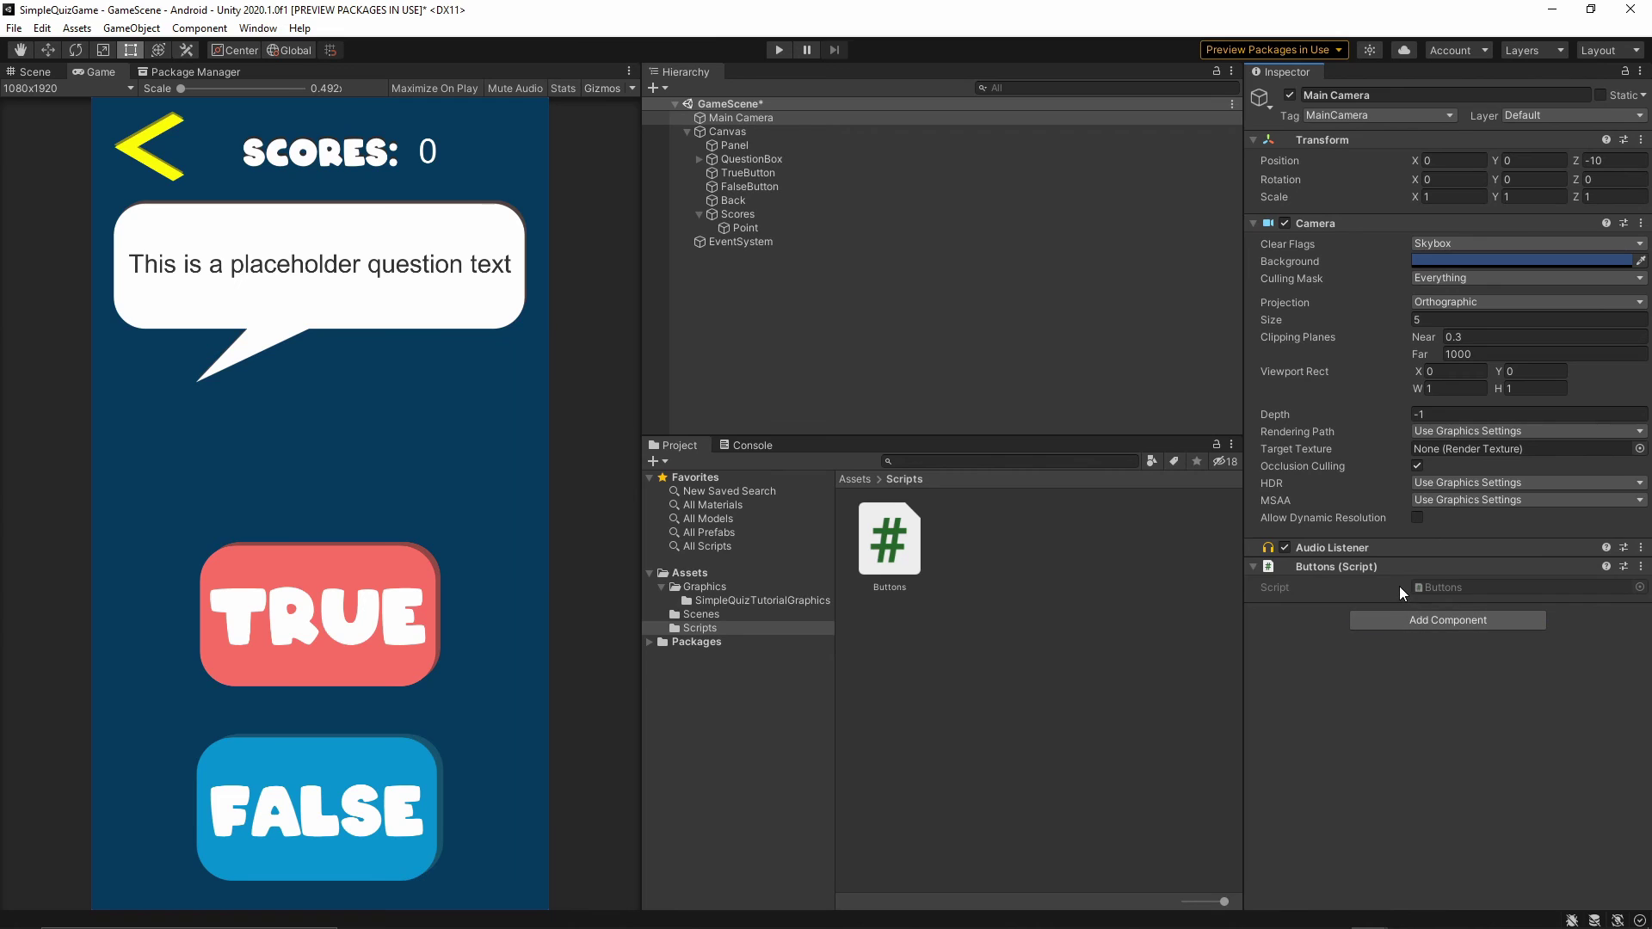
Step: Add an On Click event to the Back button and assign Main Camera as its target object
click(728, 199)
scroll(1335, 301, down, 3)
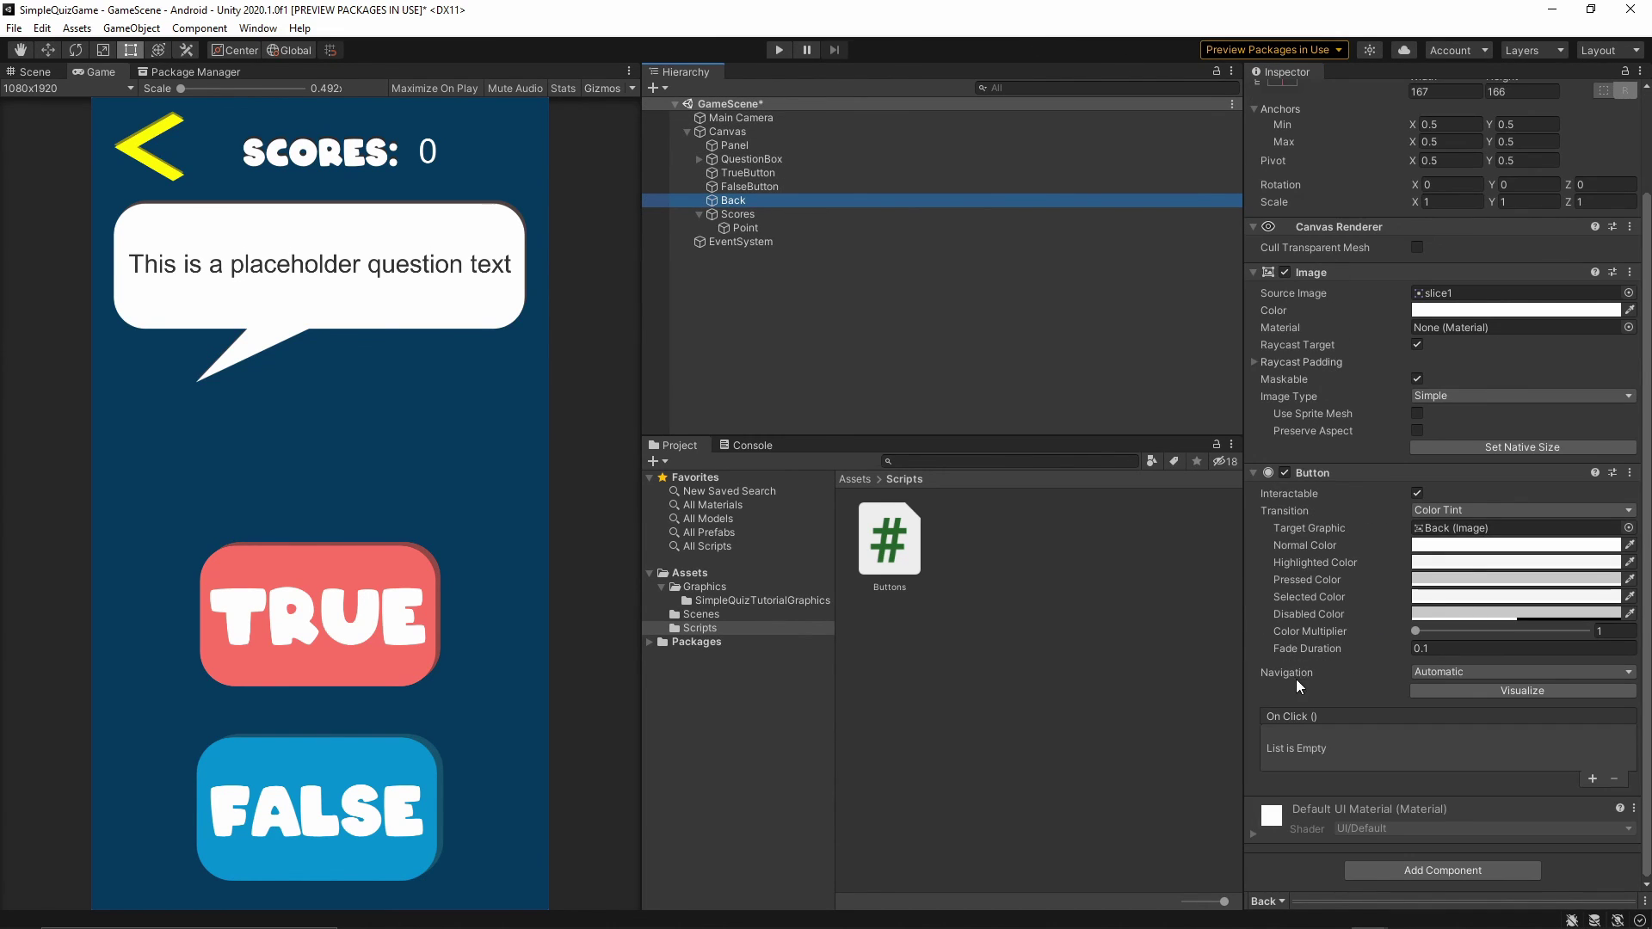
click(1592, 779)
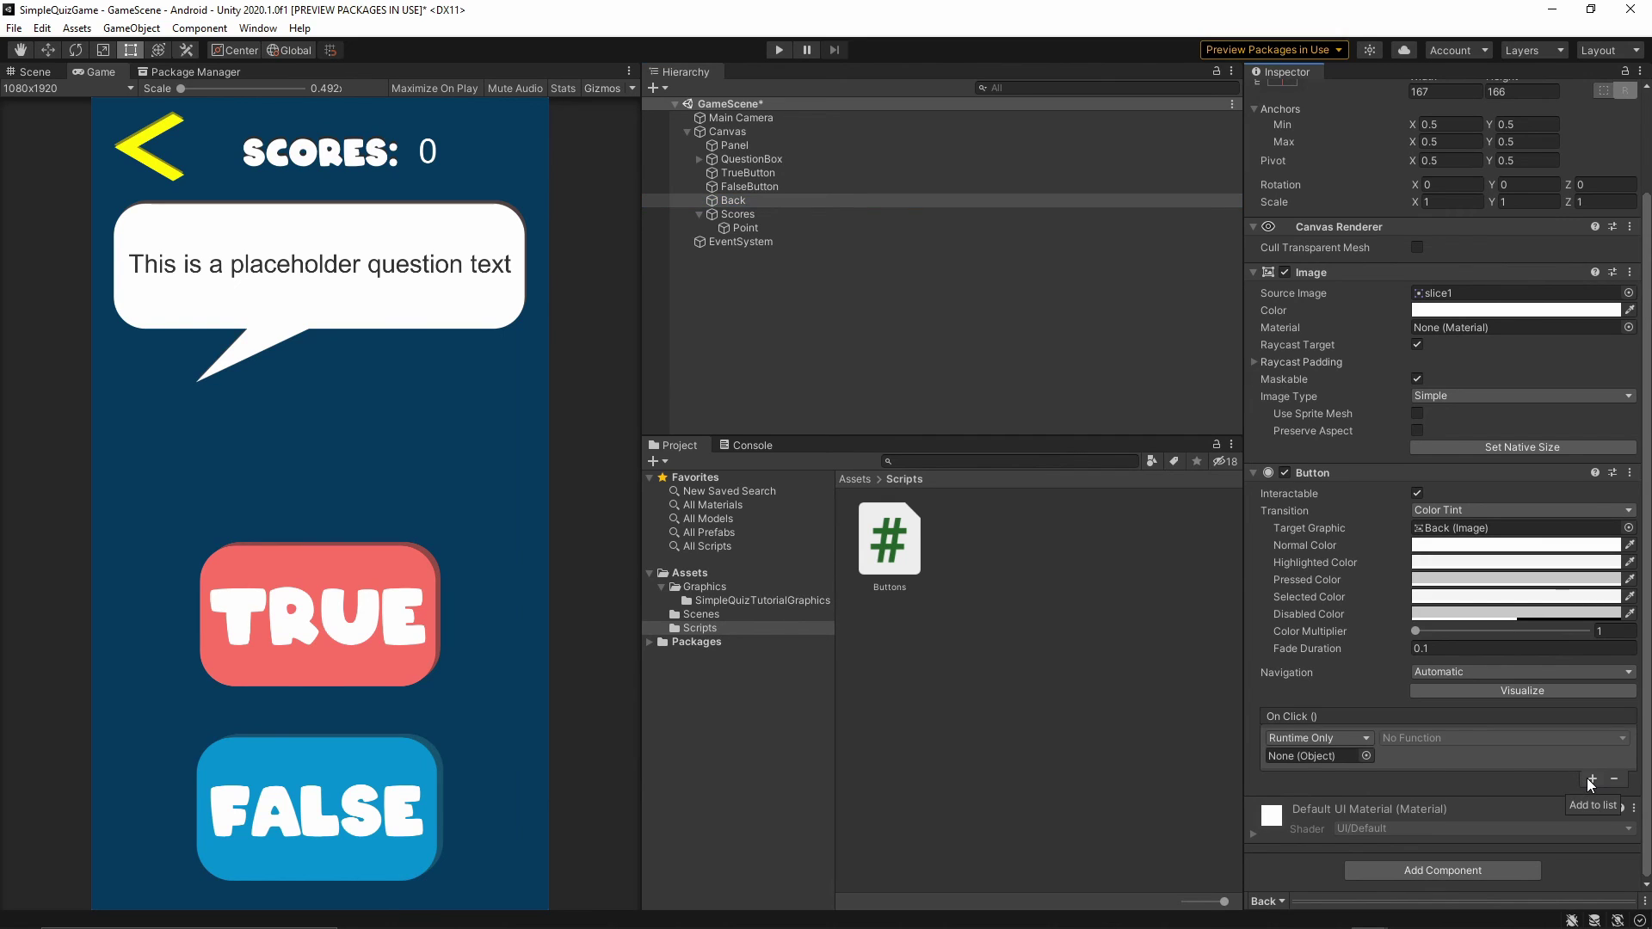
drag(759, 121, 1298, 756)
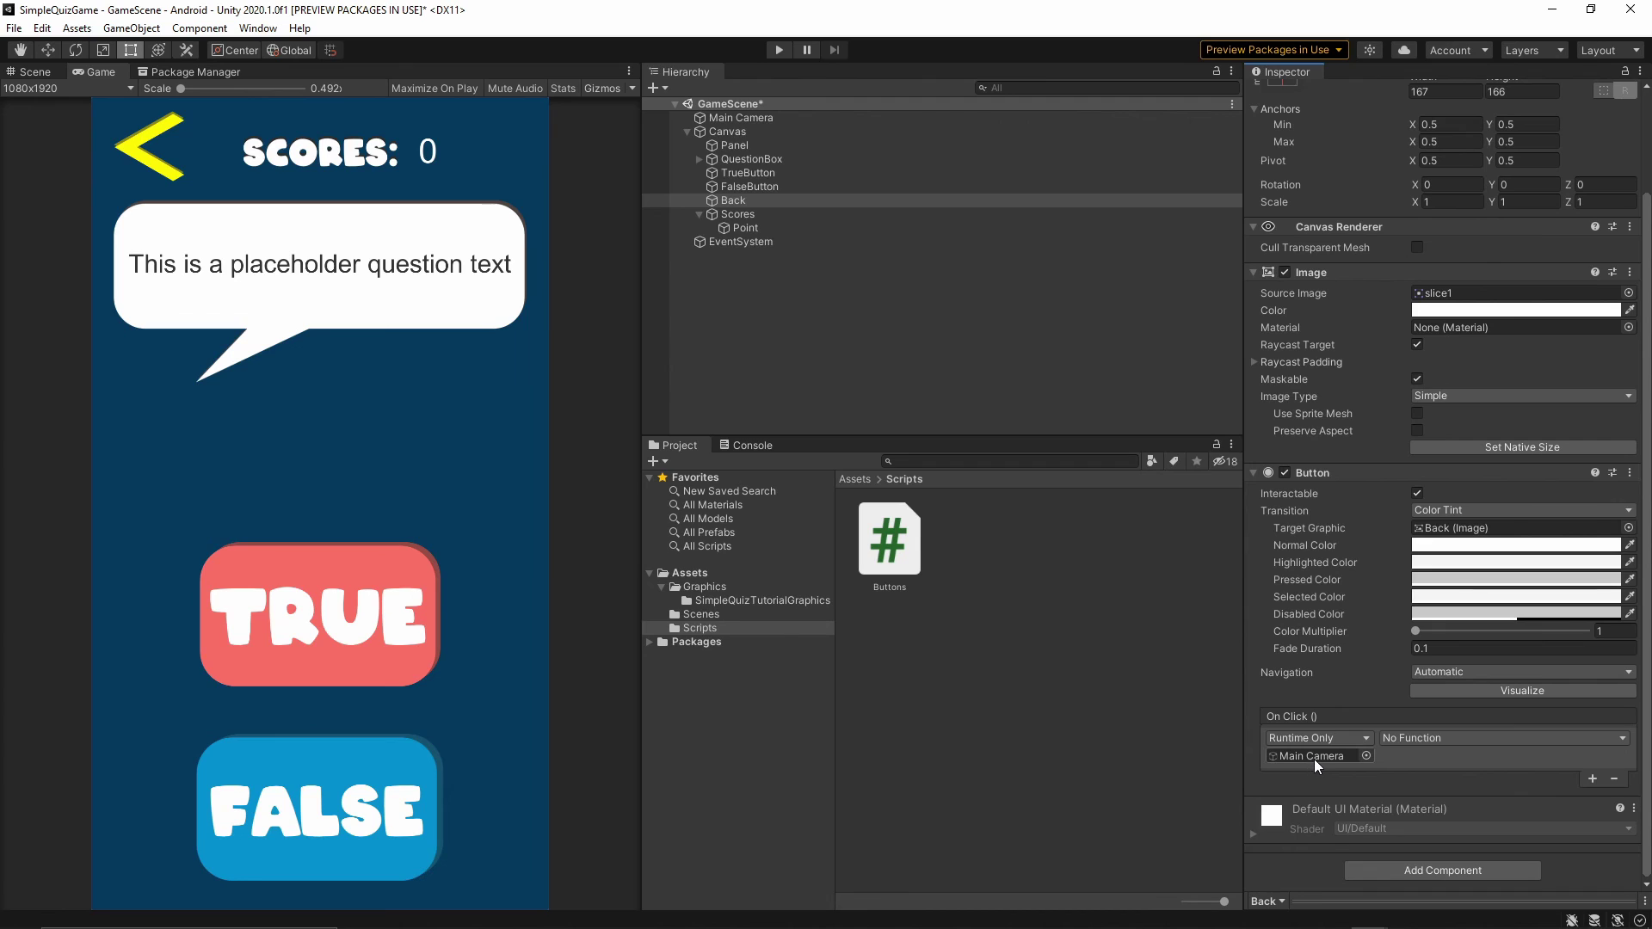
Step: Set the Back button's On Click function to Buttons.LoadScene with the argument MainMenu, and check it against the scene names in the Scenes folder
click(1417, 741)
mouse_move(1428, 861)
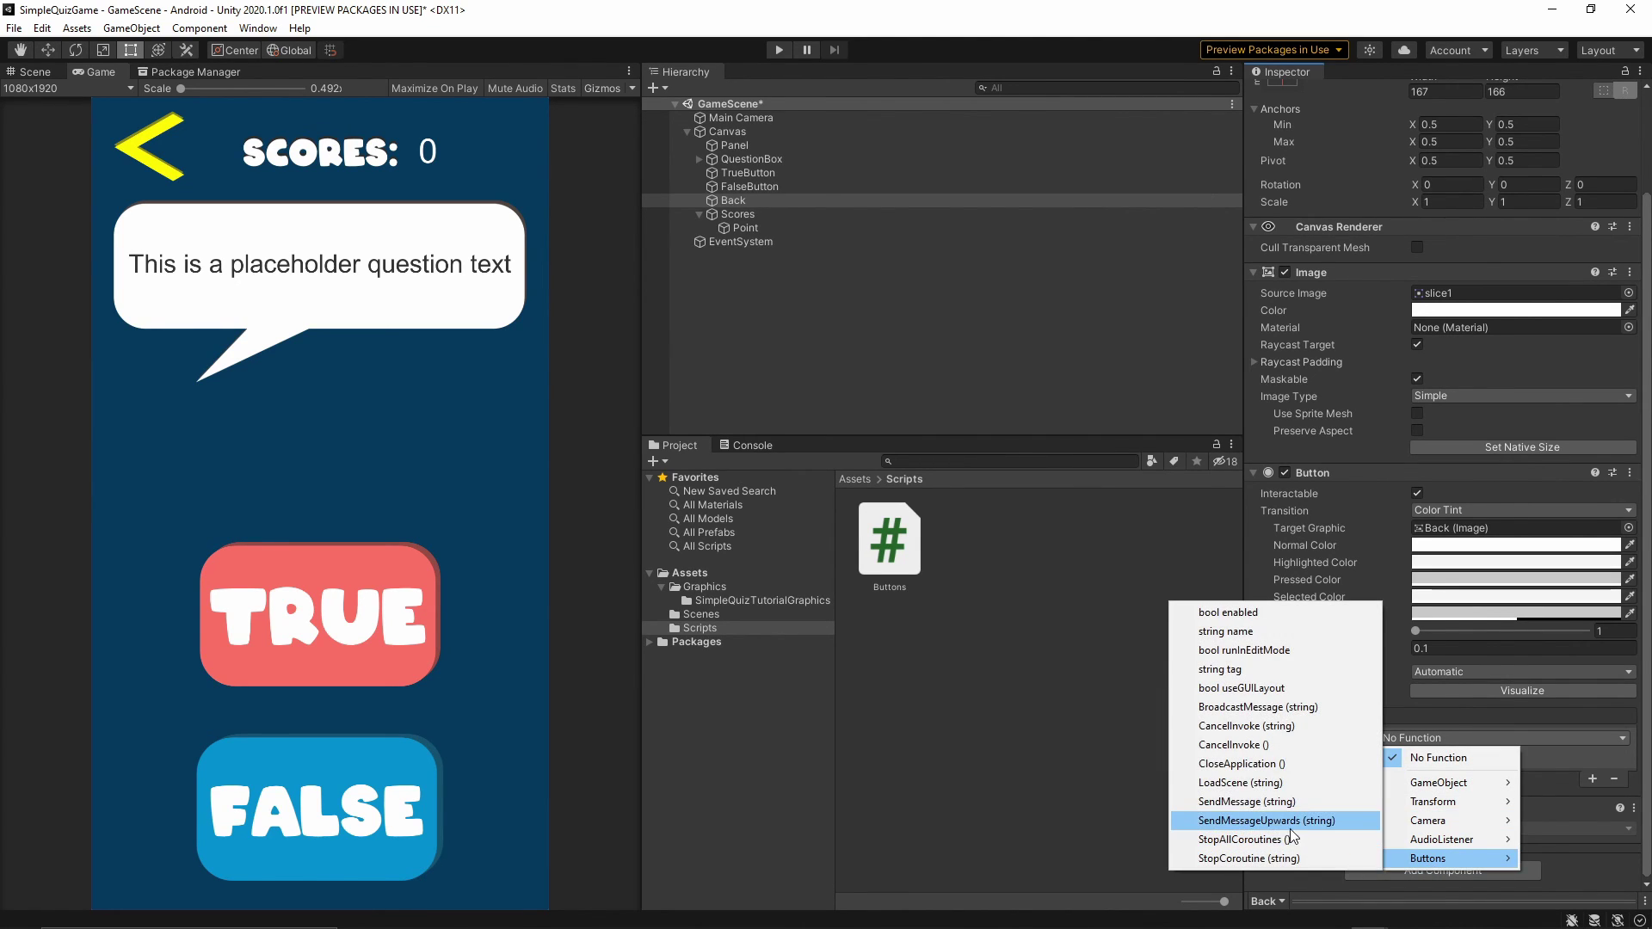
click(1241, 783)
click(1397, 755)
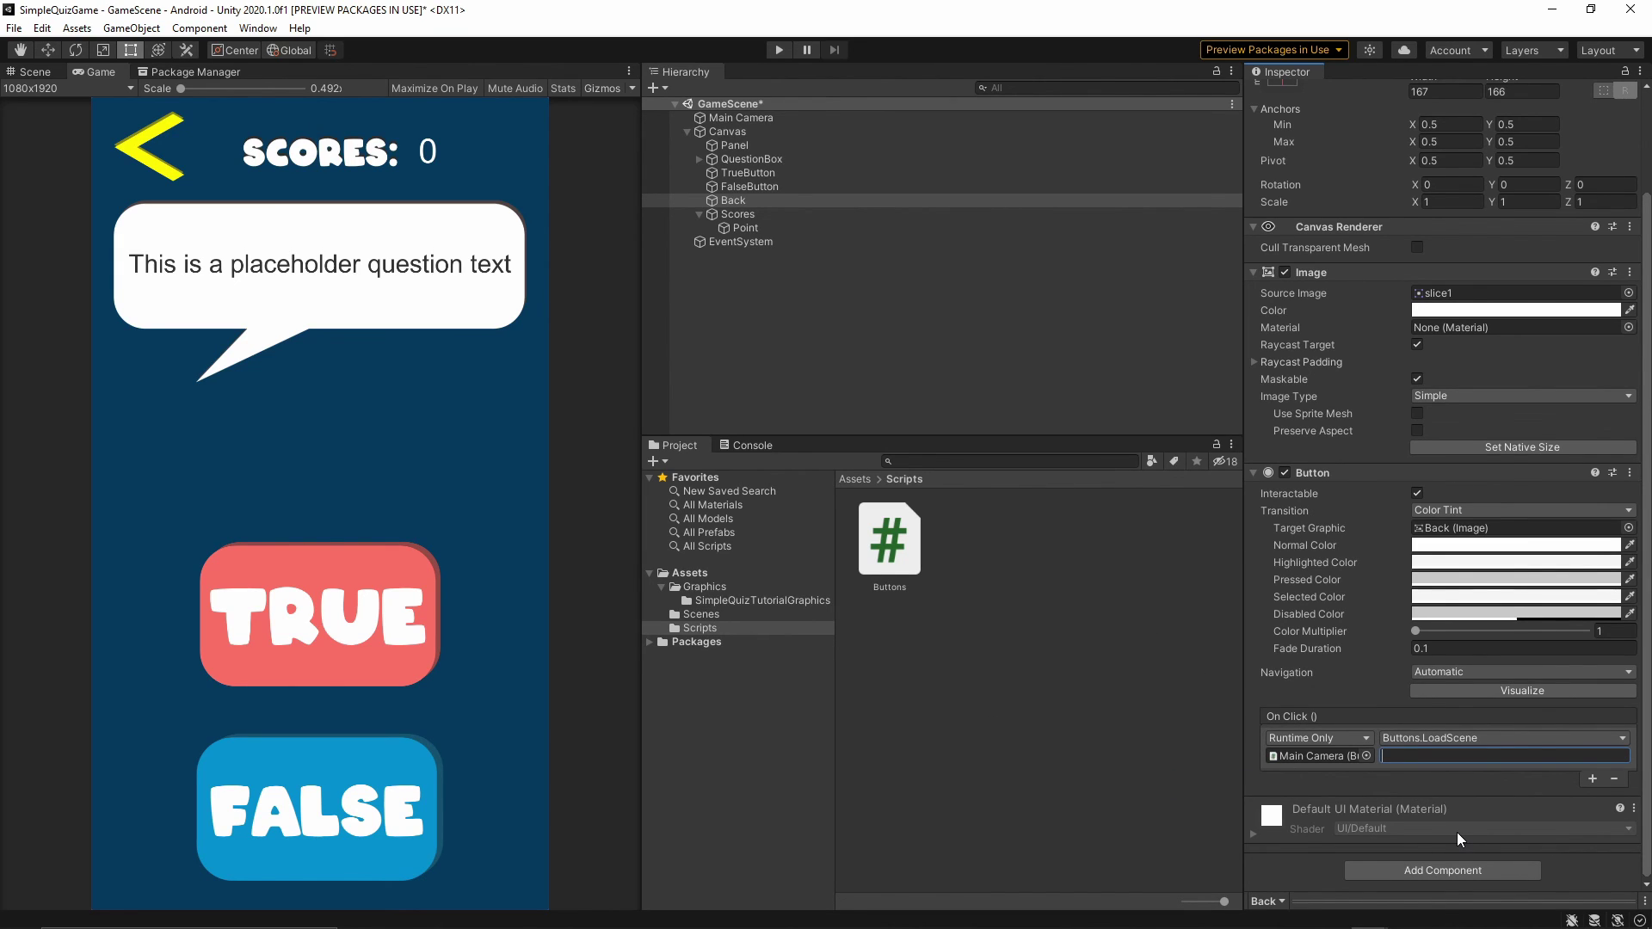
text(MainMenu)
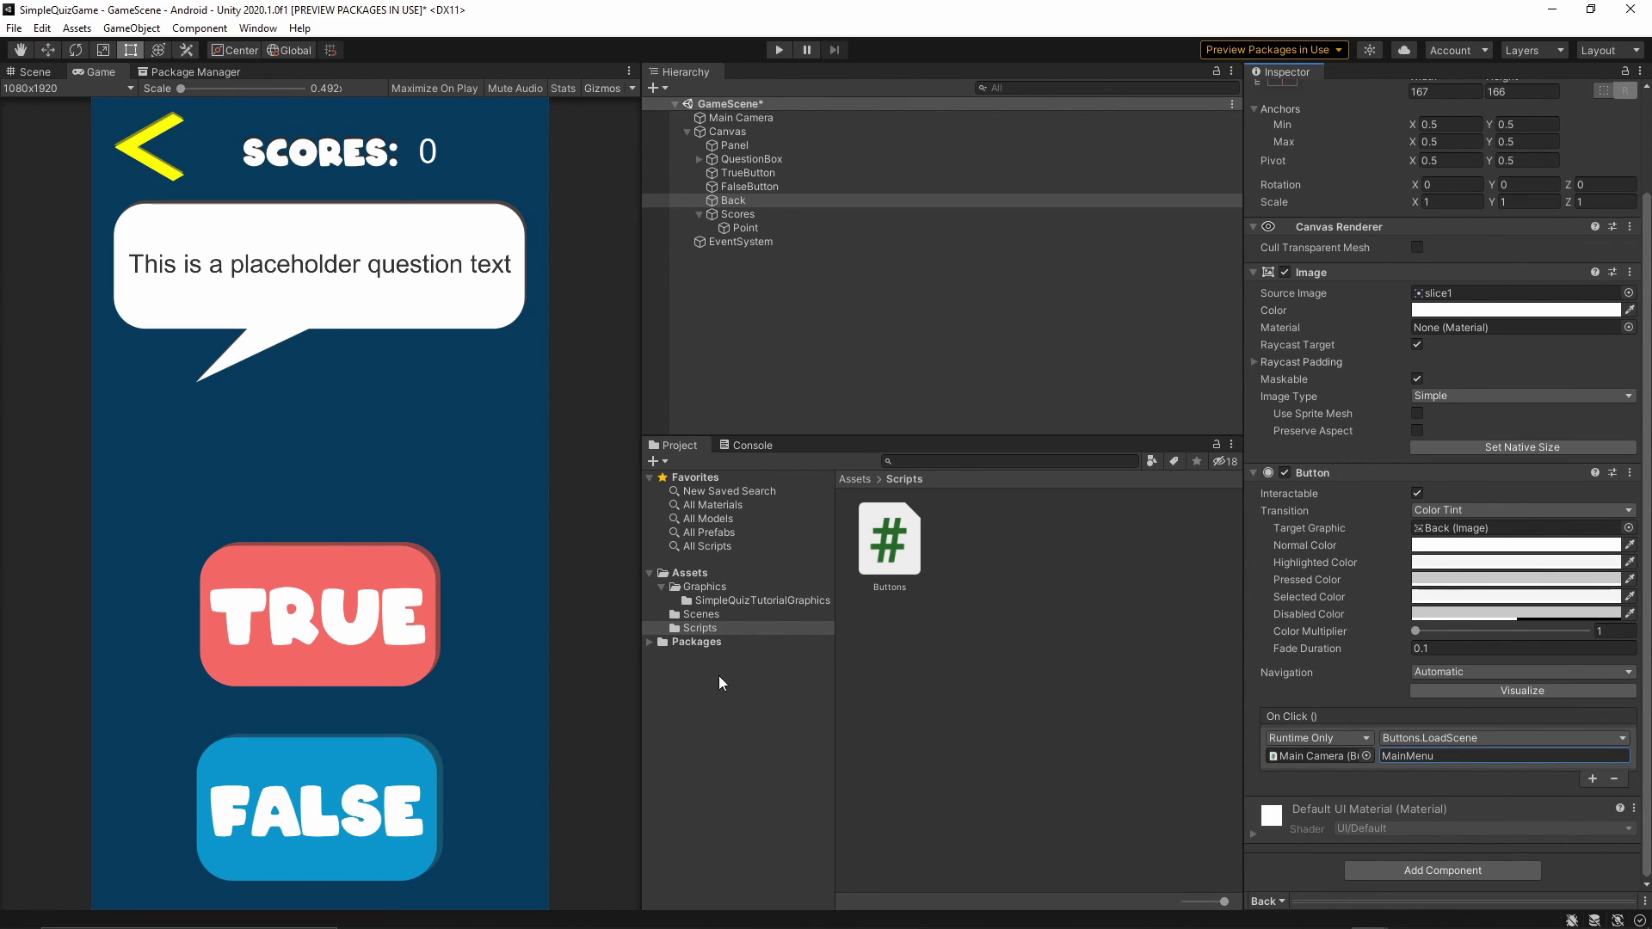
click(656, 614)
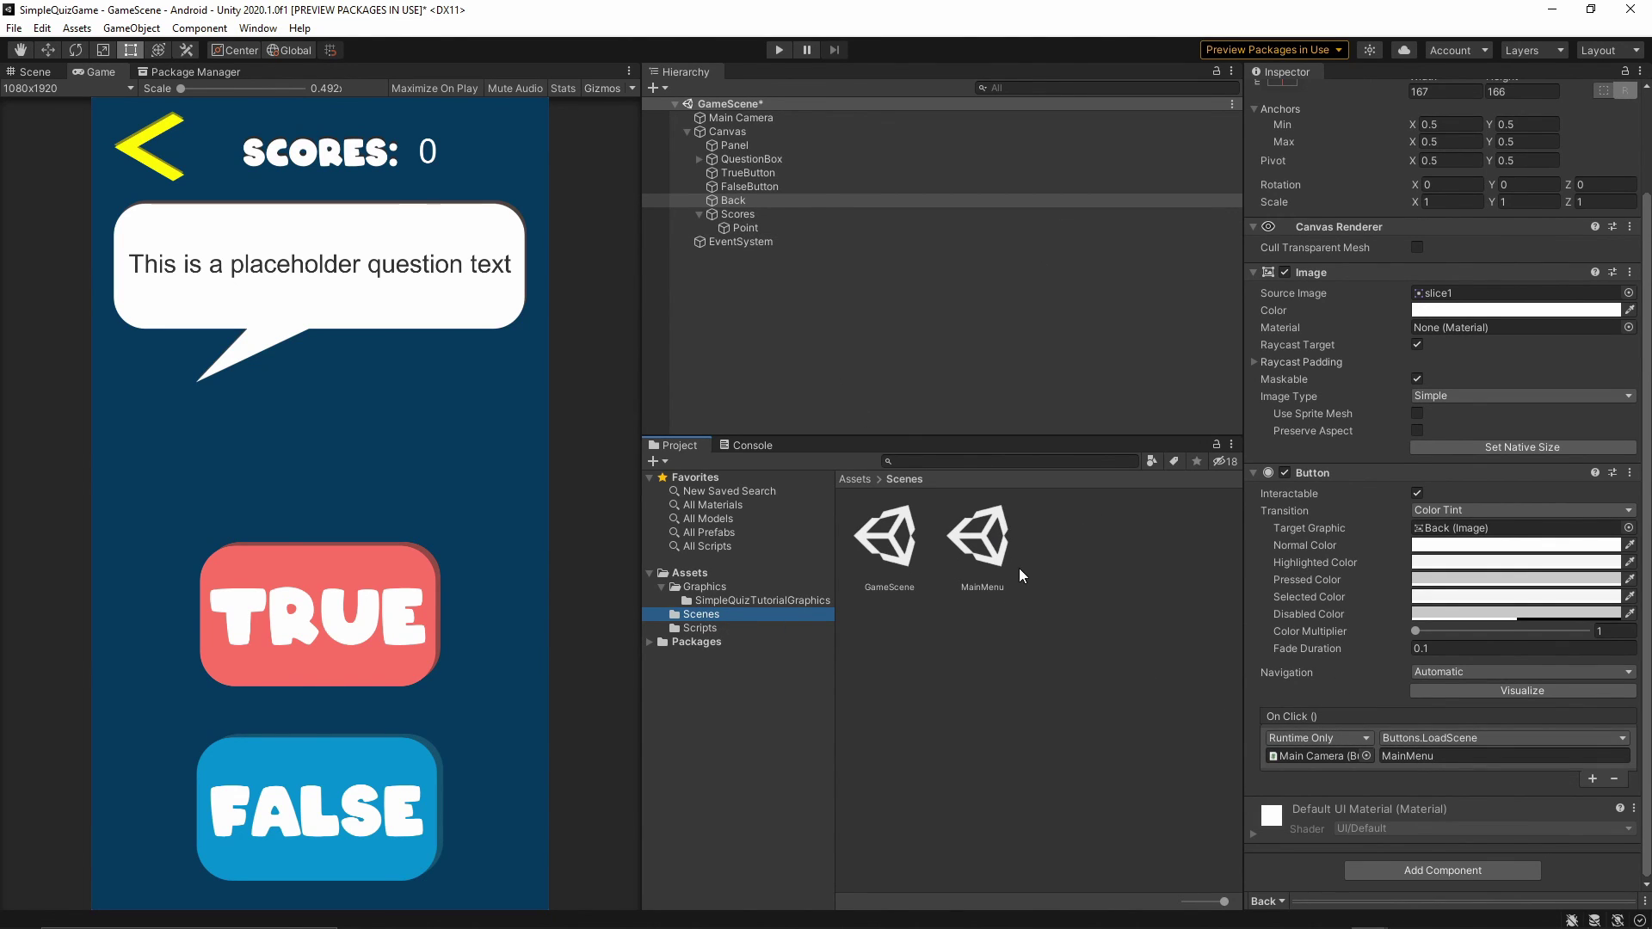
Step: Deselect the Back button and save GameScene
click(1118, 400)
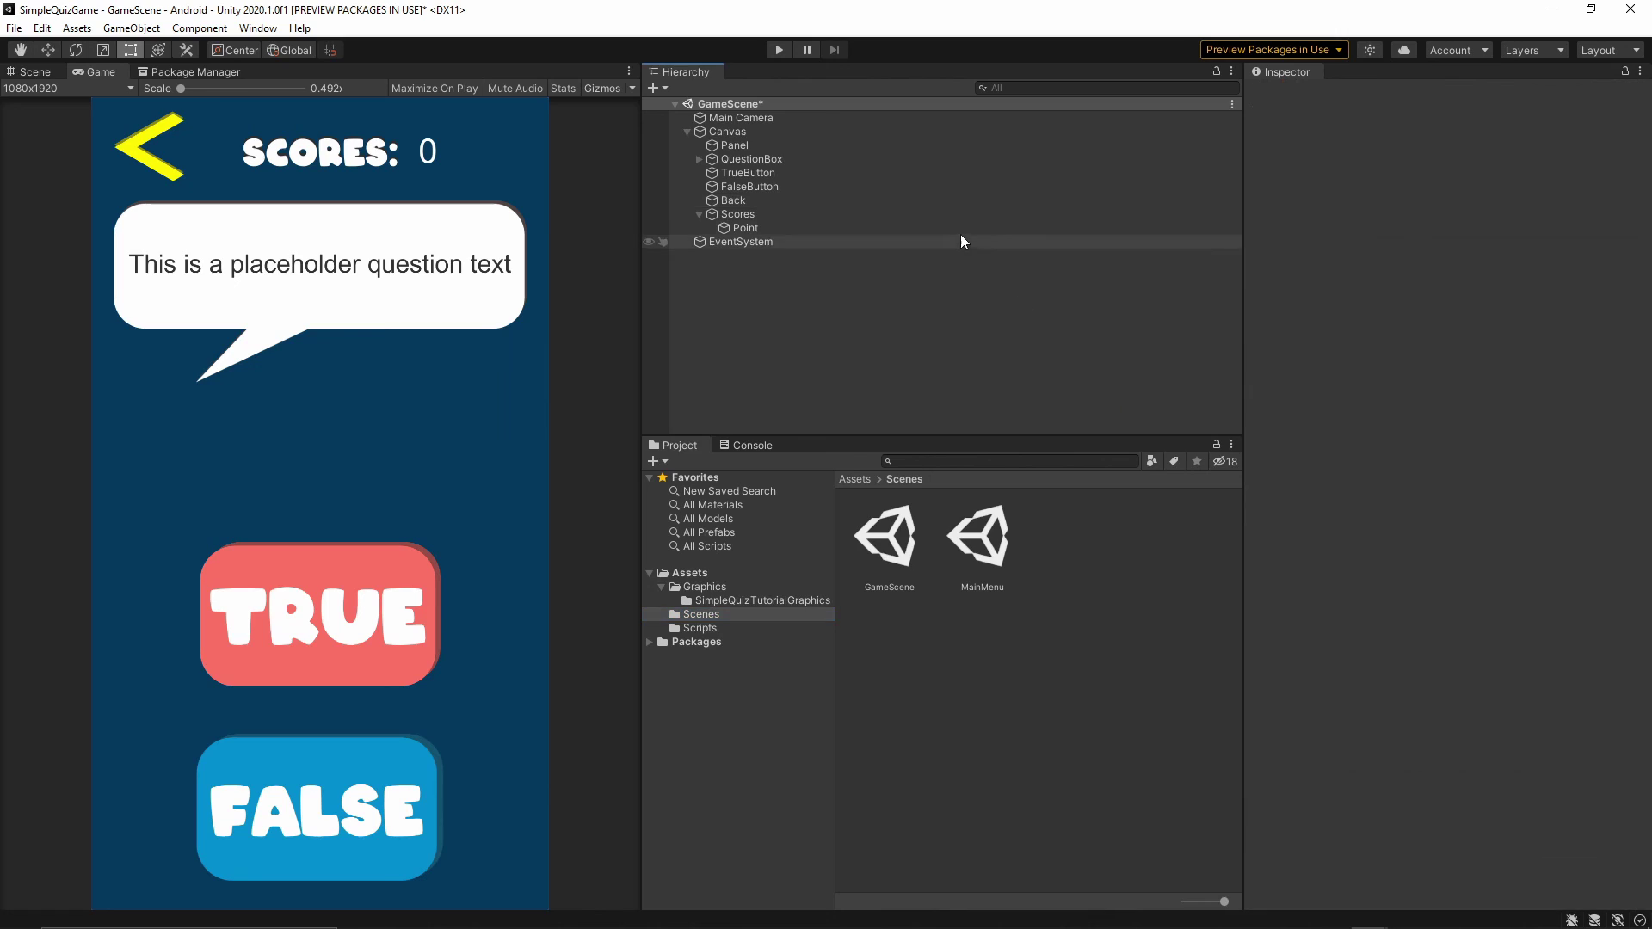
click(16, 31)
click(52, 100)
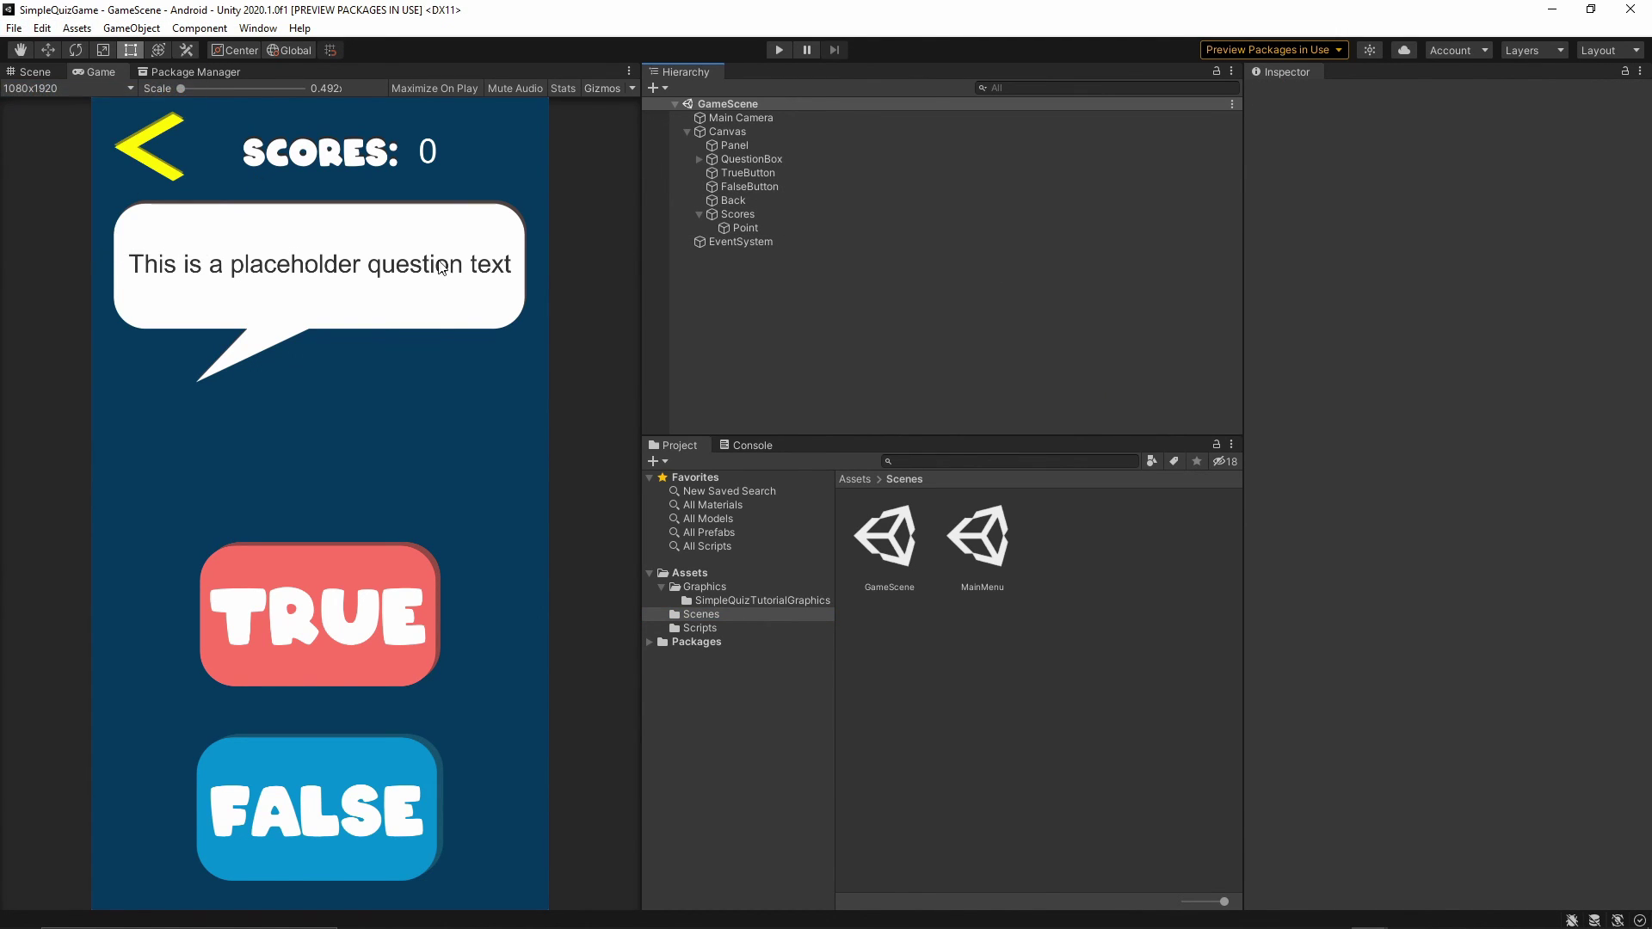
Step: Open the MainMenu scene and run the game to test switching scenes with the Play and Back buttons
double_click(979, 555)
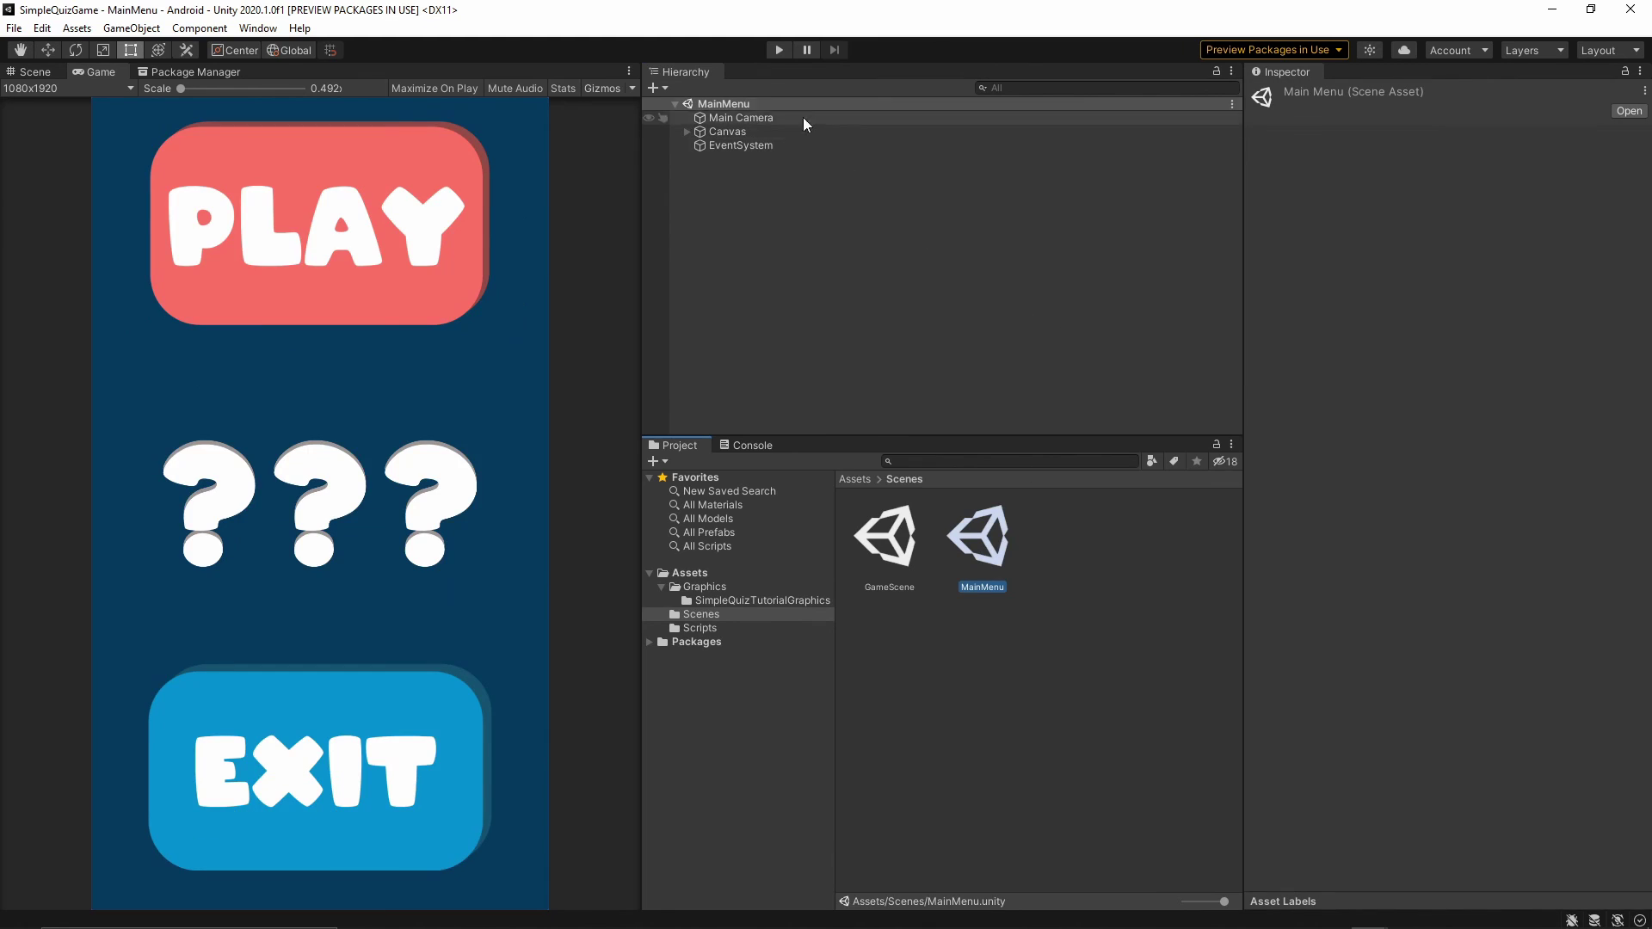
click(780, 50)
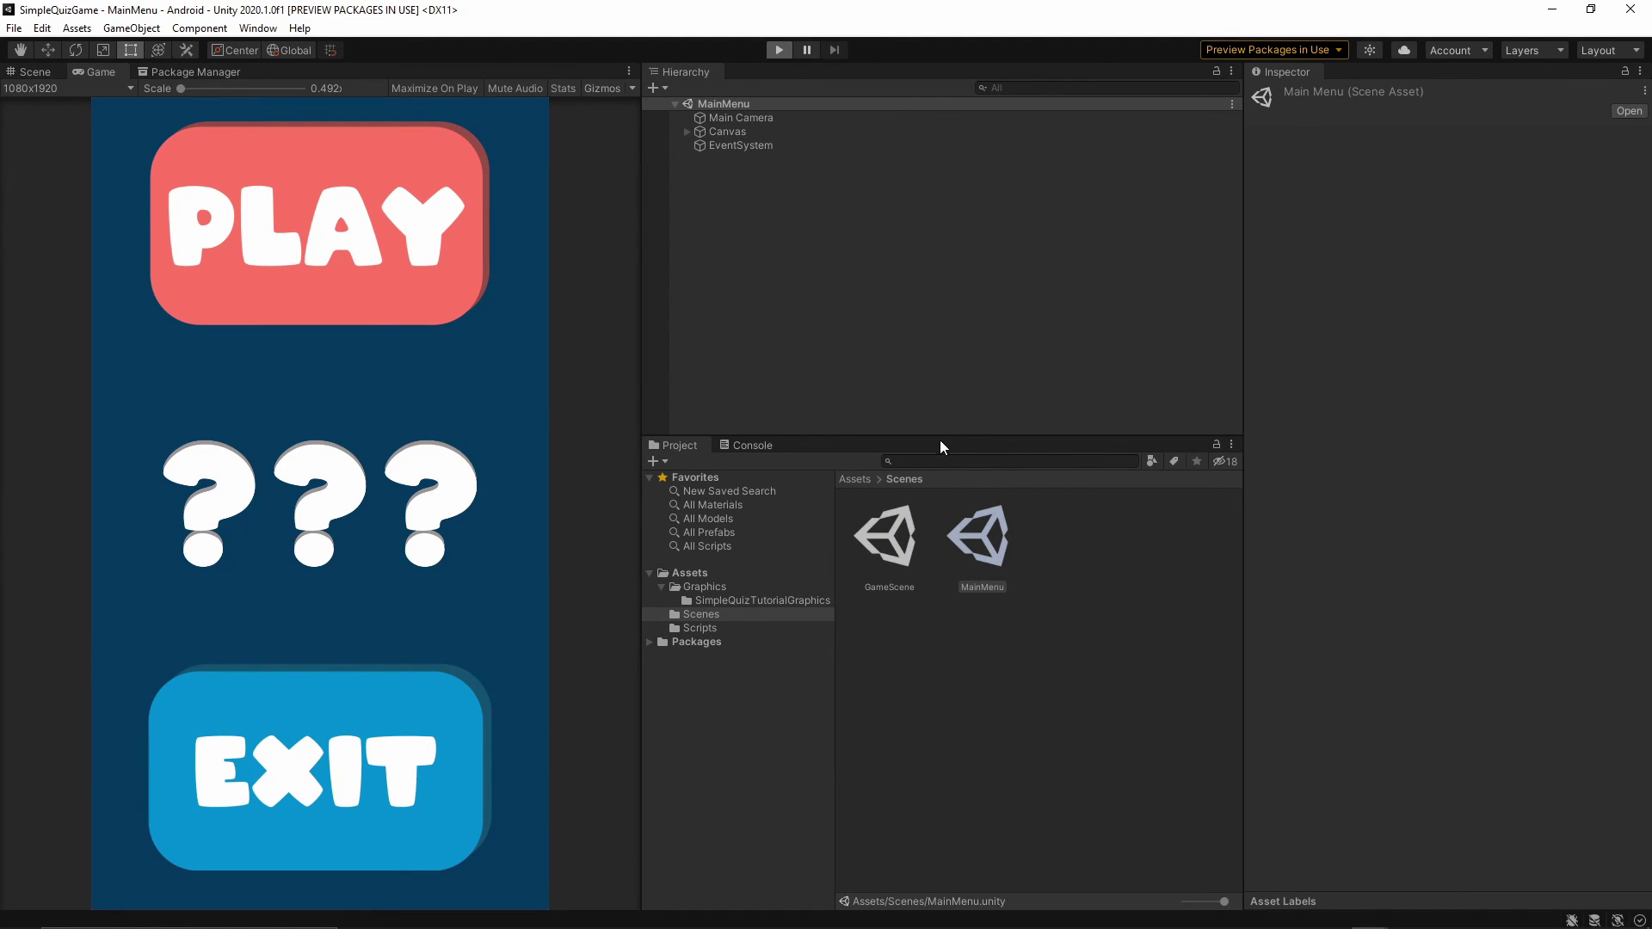
click(433, 261)
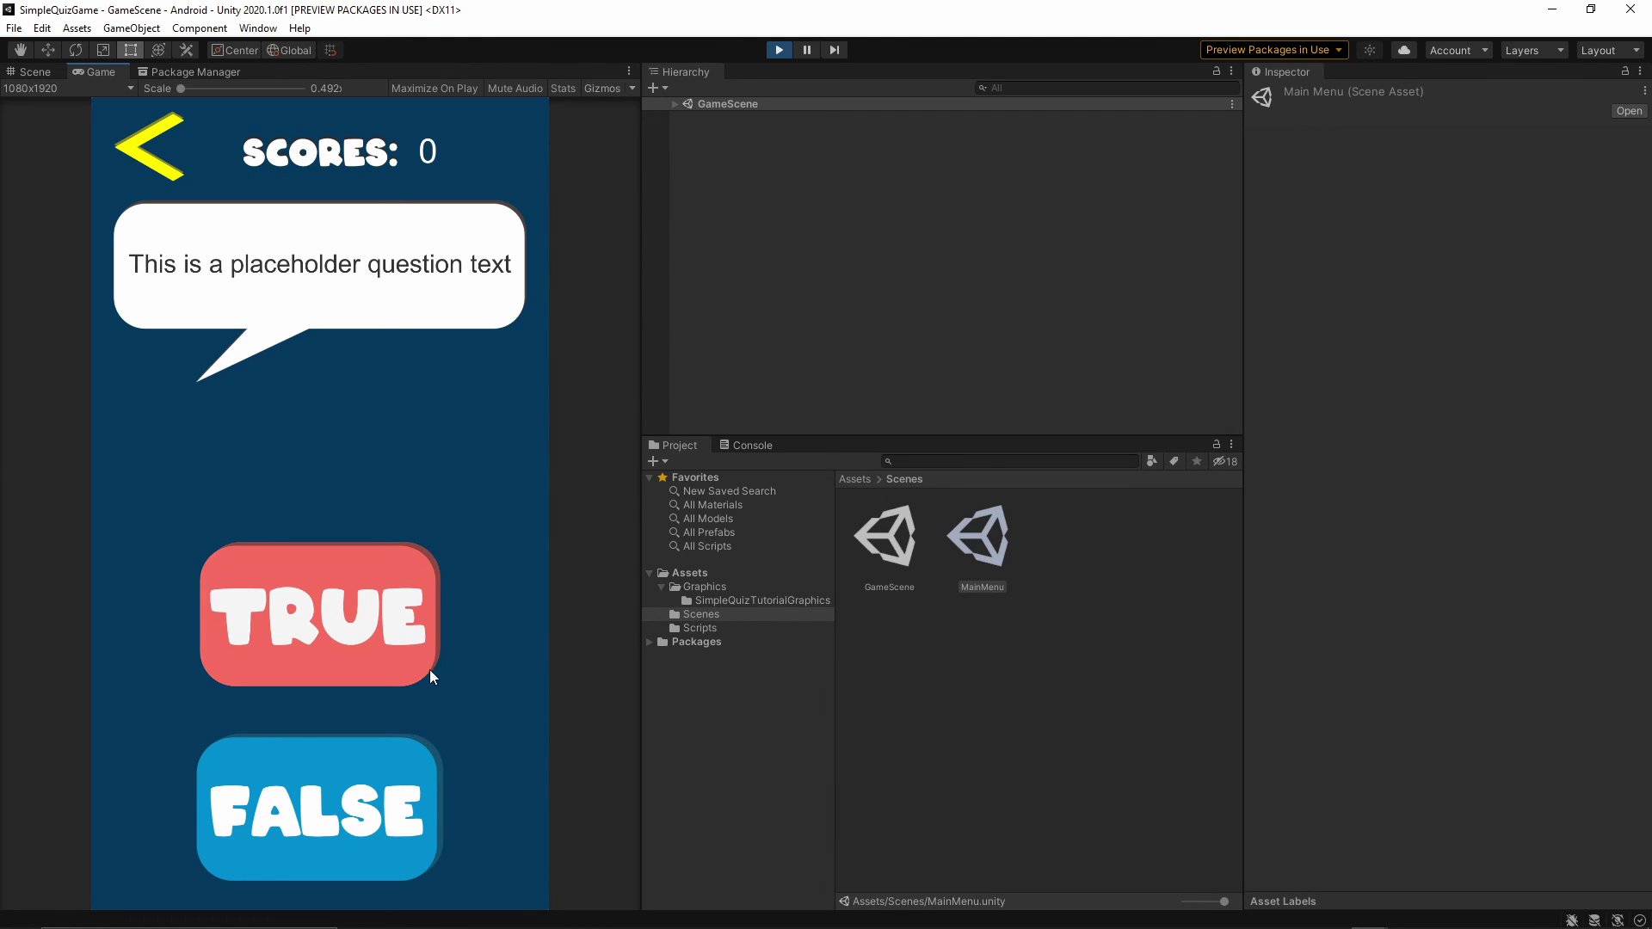
click(141, 149)
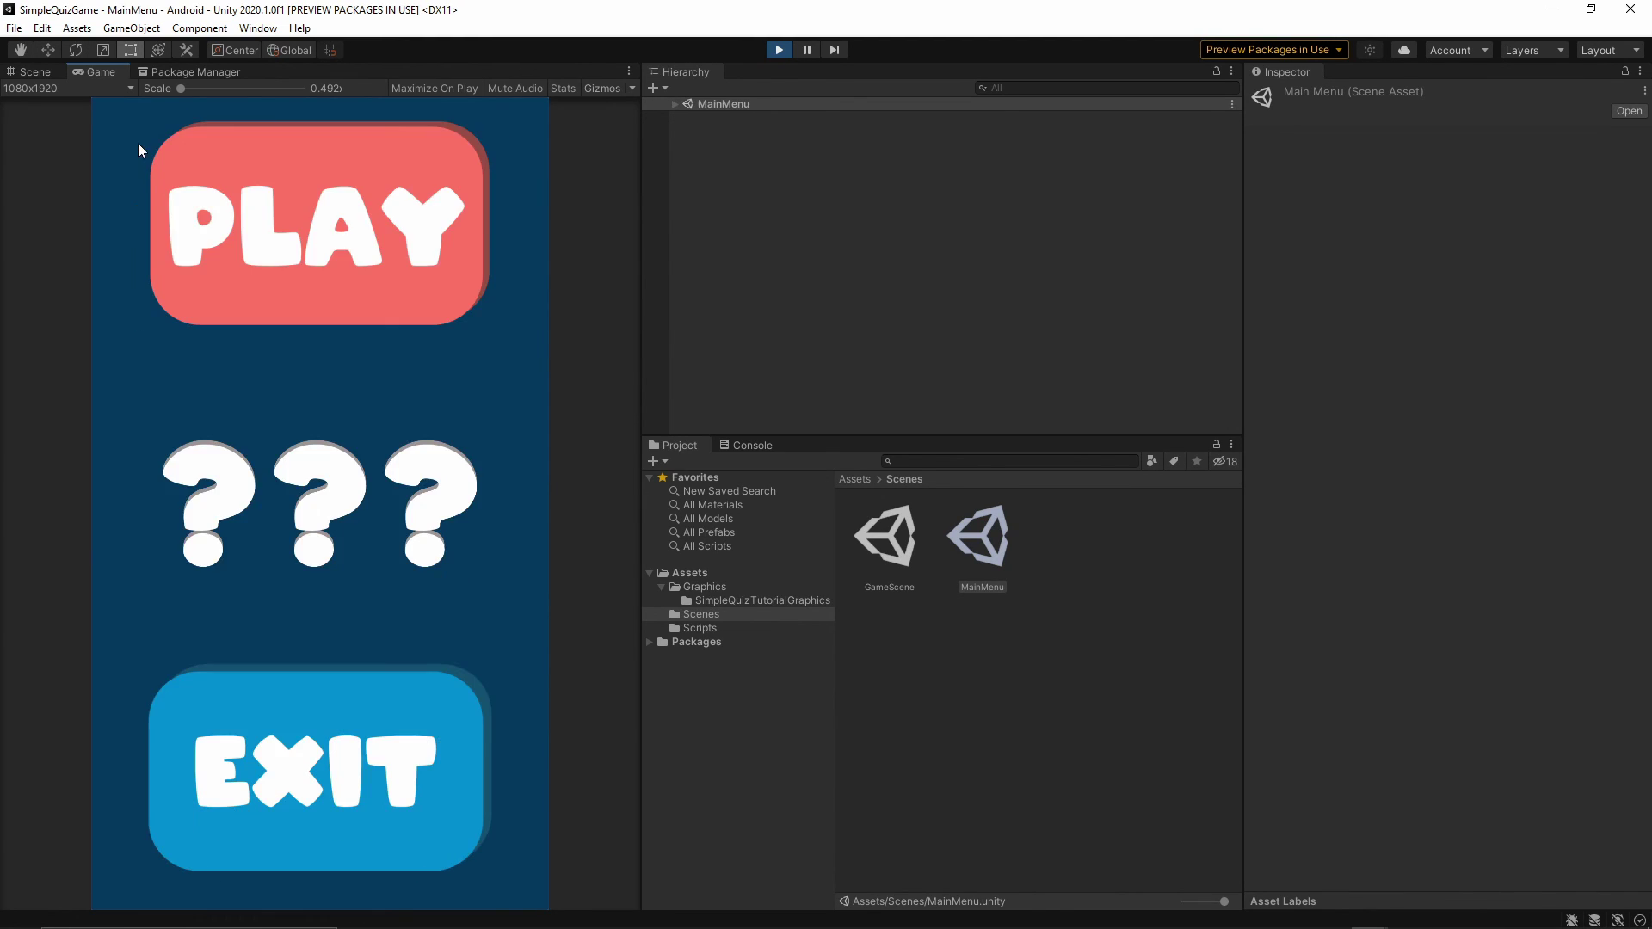
click(257, 243)
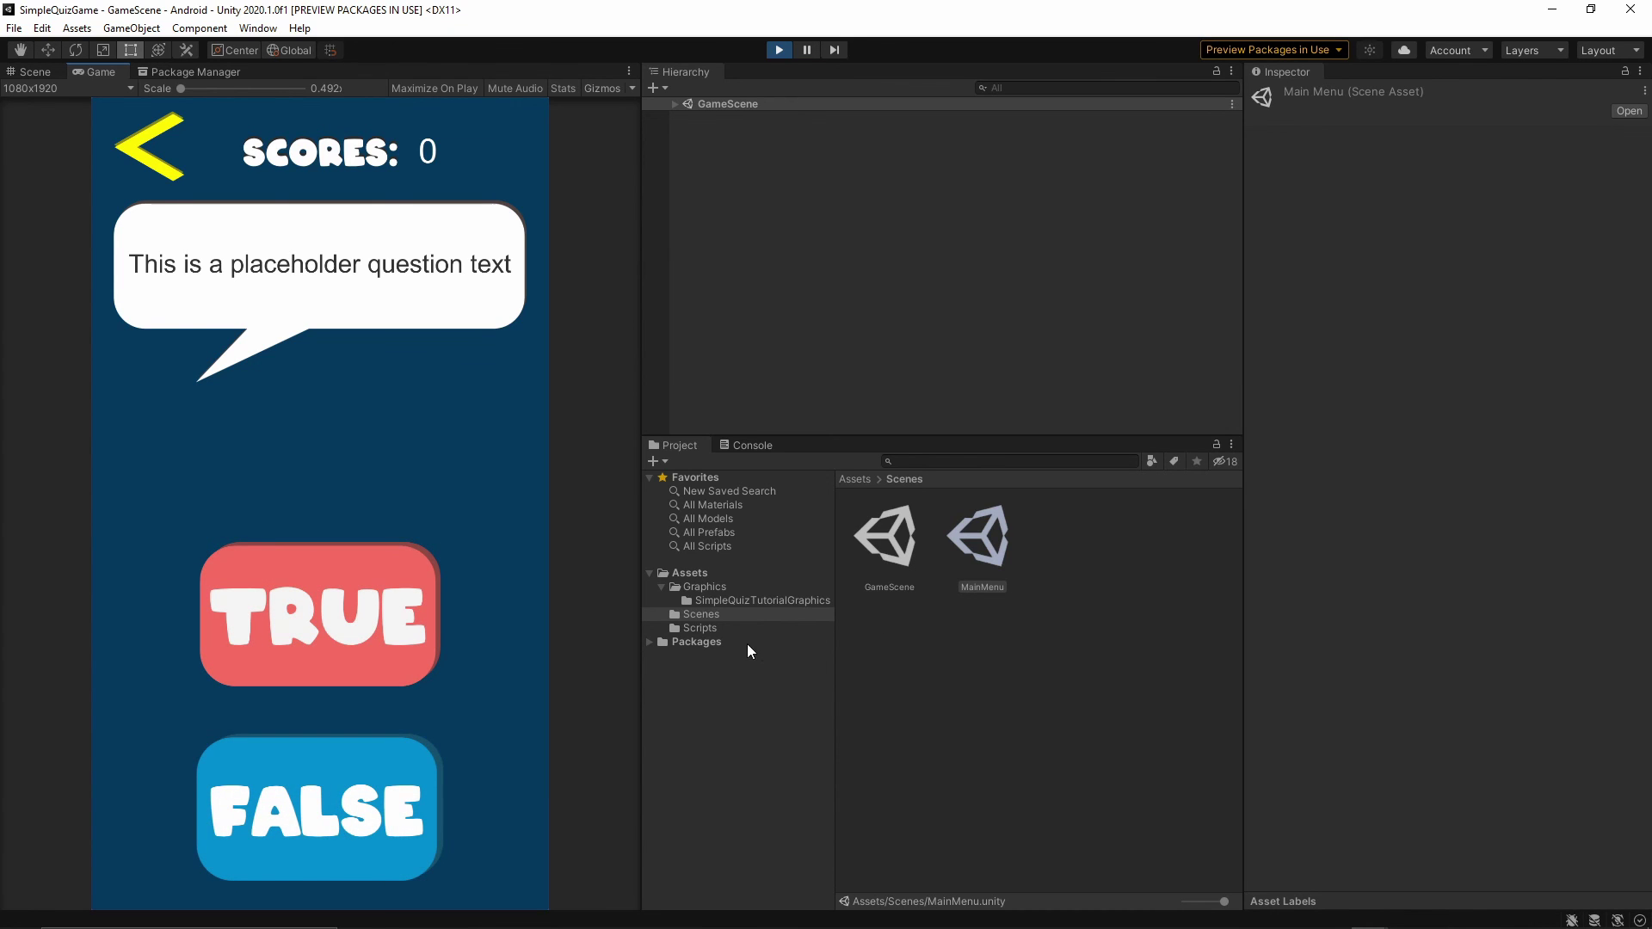
click(699, 628)
click(692, 611)
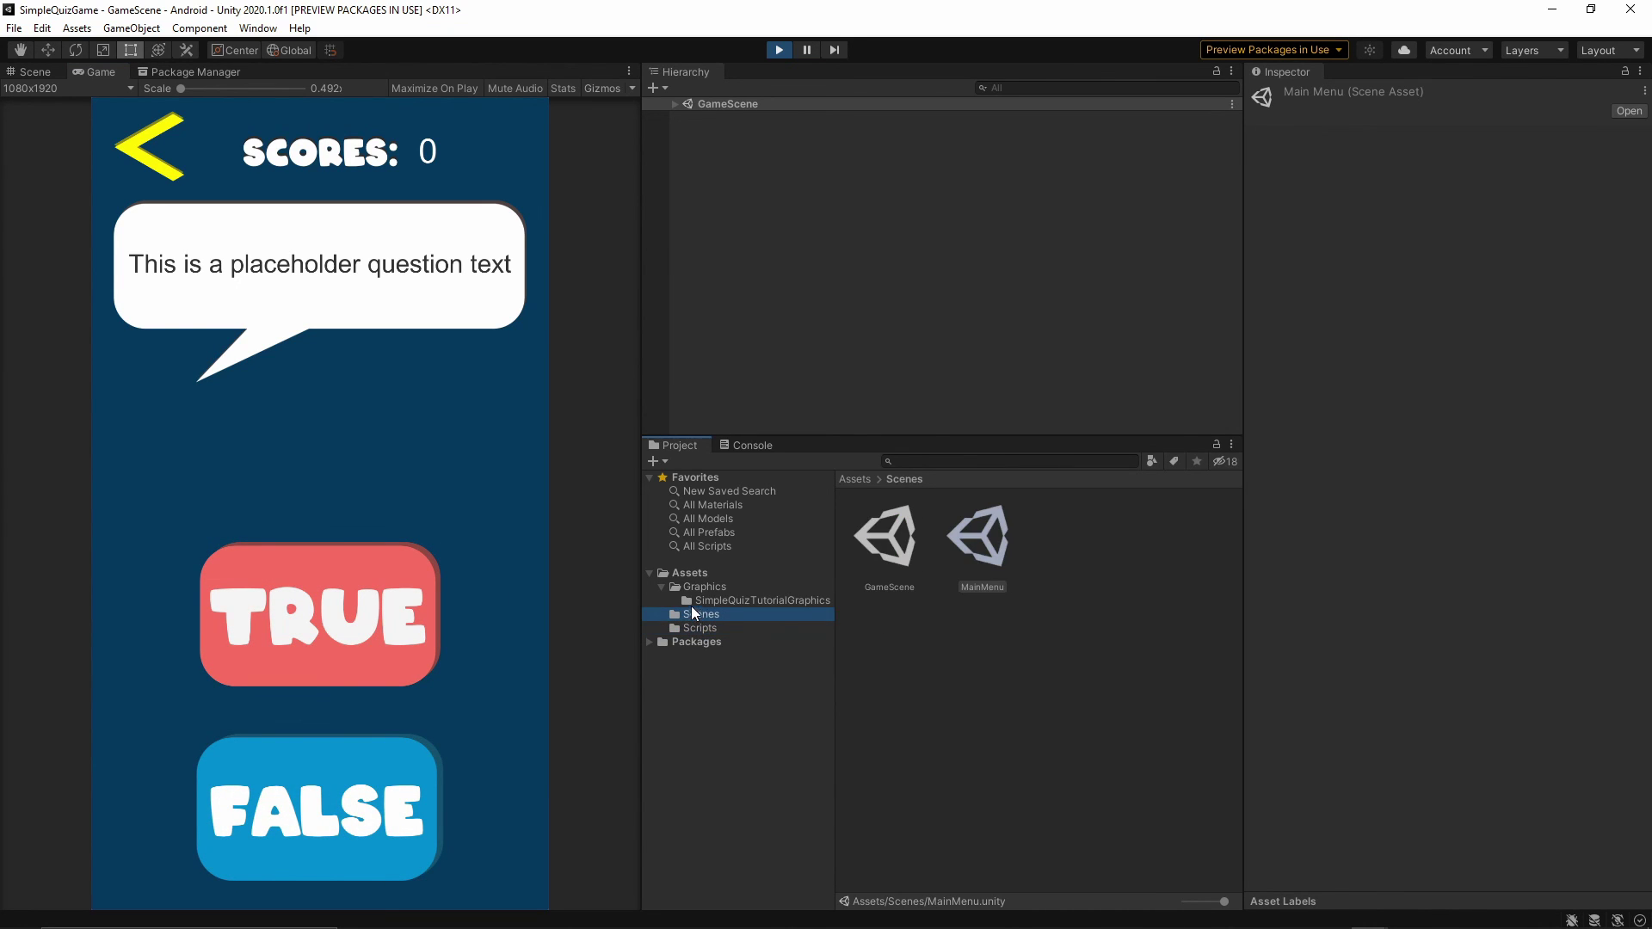